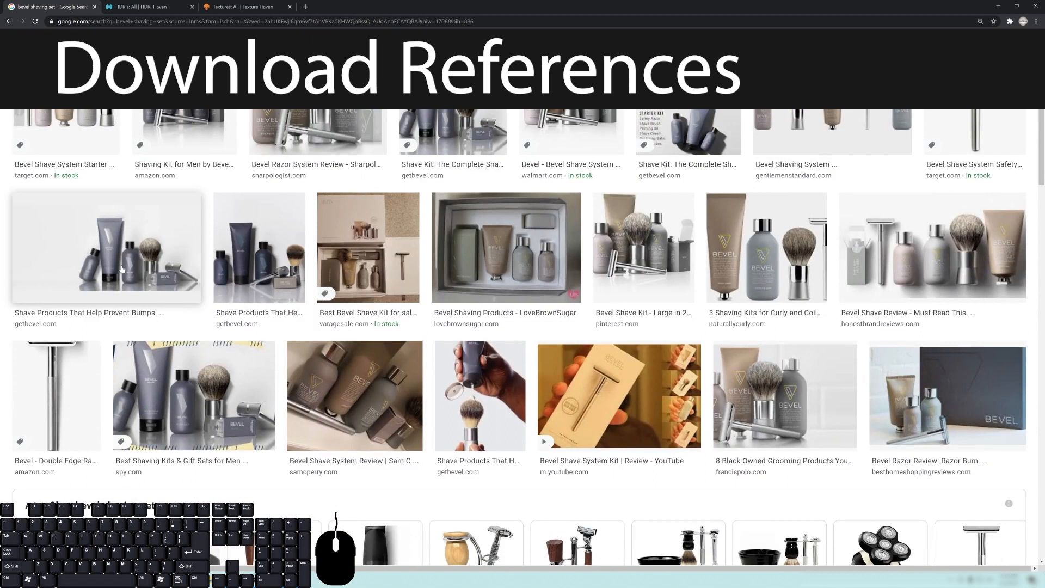
Step: Browse the Google image results for "bevel shaving set" to find reference pictures of the shaving kit
scroll(352, 296, "up", 3)
scroll(353, 296, "up", 2)
triple_click(98, 50)
left_click(98, 50)
scroll(771, 403, "down", 5)
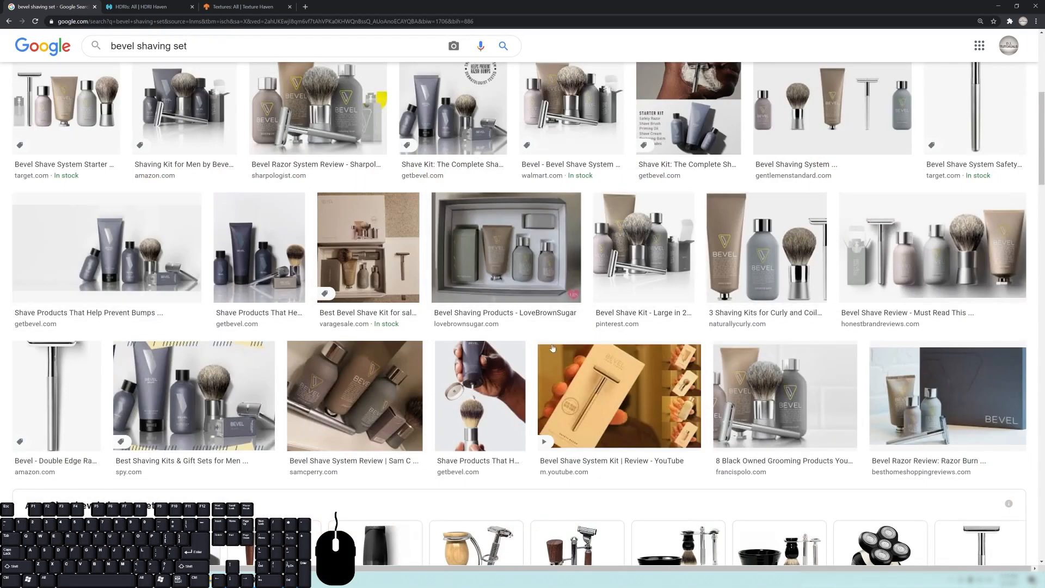
scroll(370, 490, "down", 2)
scroll(427, 374, "down", 1)
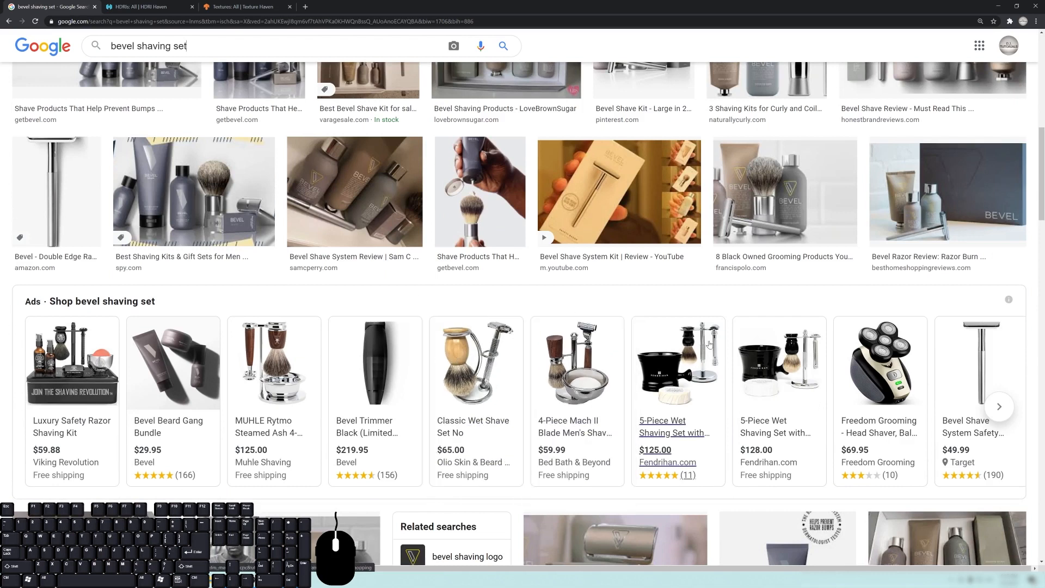
scroll(811, 384, "down", 3)
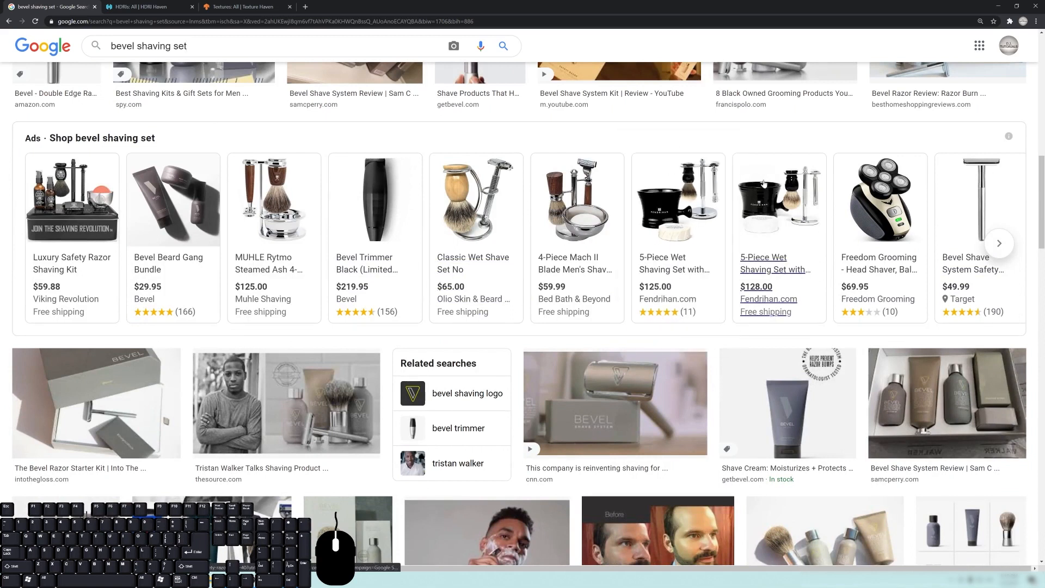
scroll(514, 234, "down", 10)
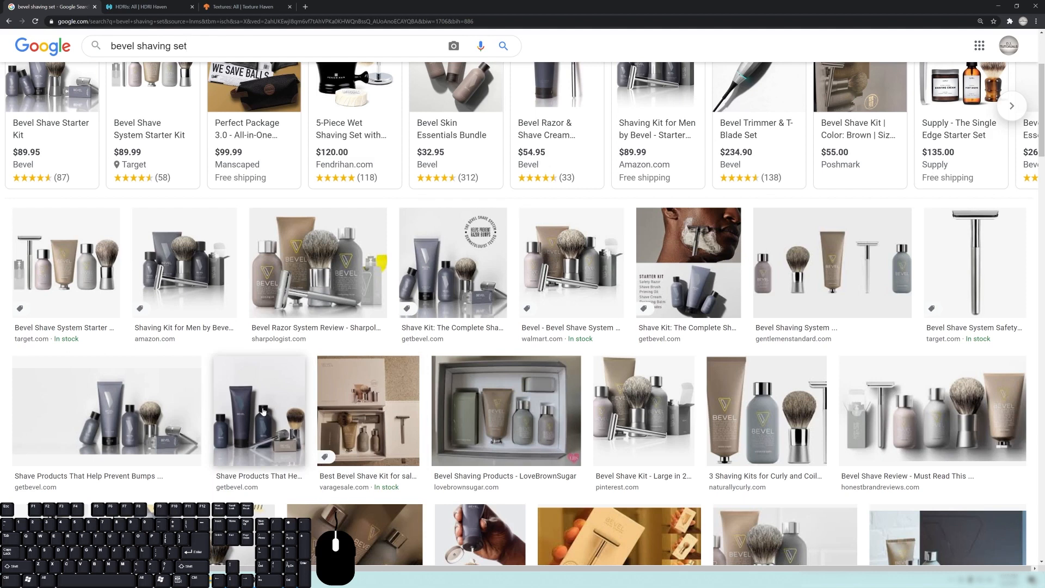
Step: Switch to the HDRI Haven page, filter the HDRIs to the Studio category and look through the studio environments
left_click(134, 11)
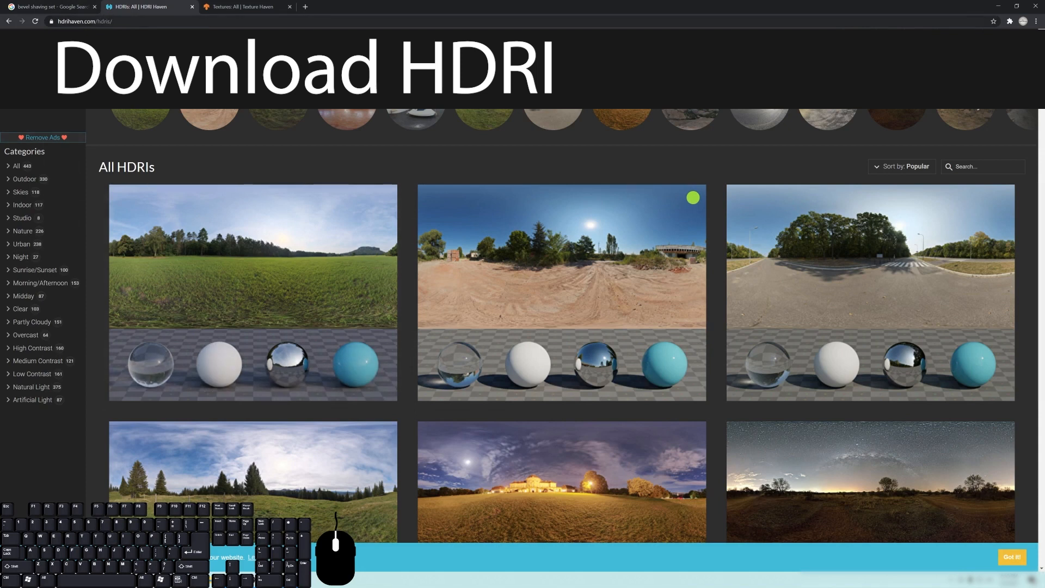
left_click(58, 23)
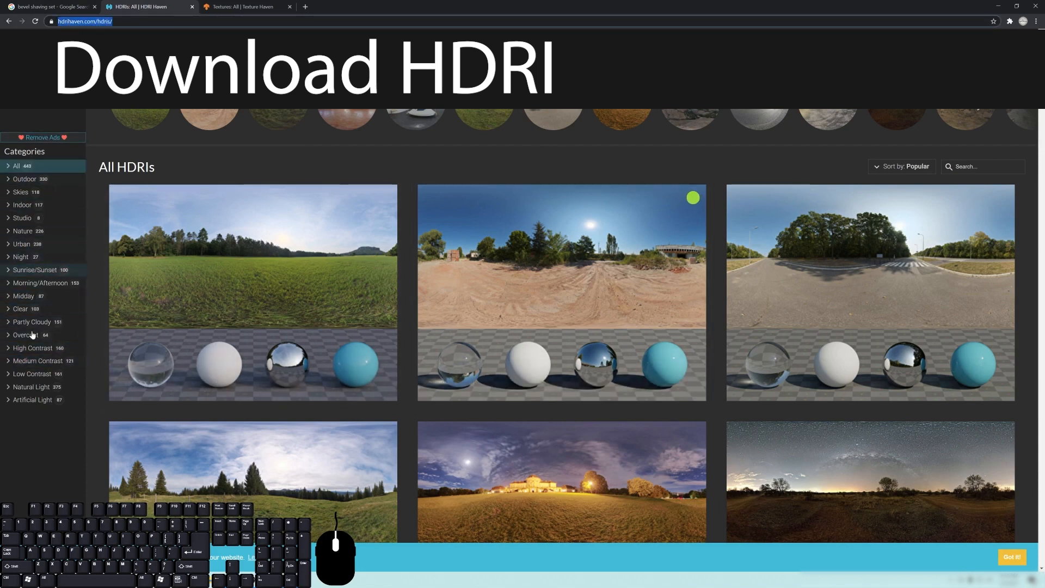
left_click(22, 218)
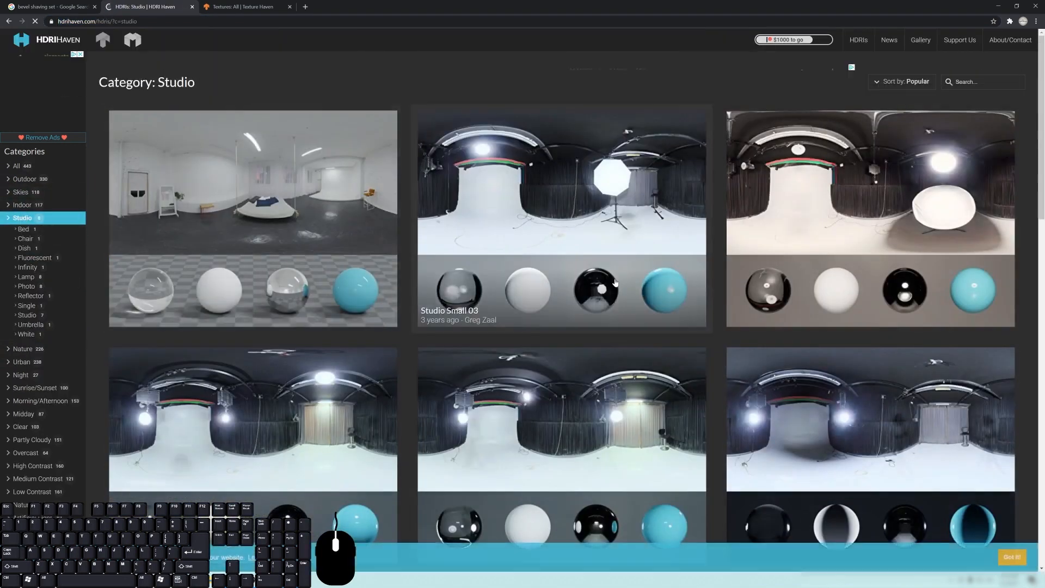
scroll(621, 282, "down", 5)
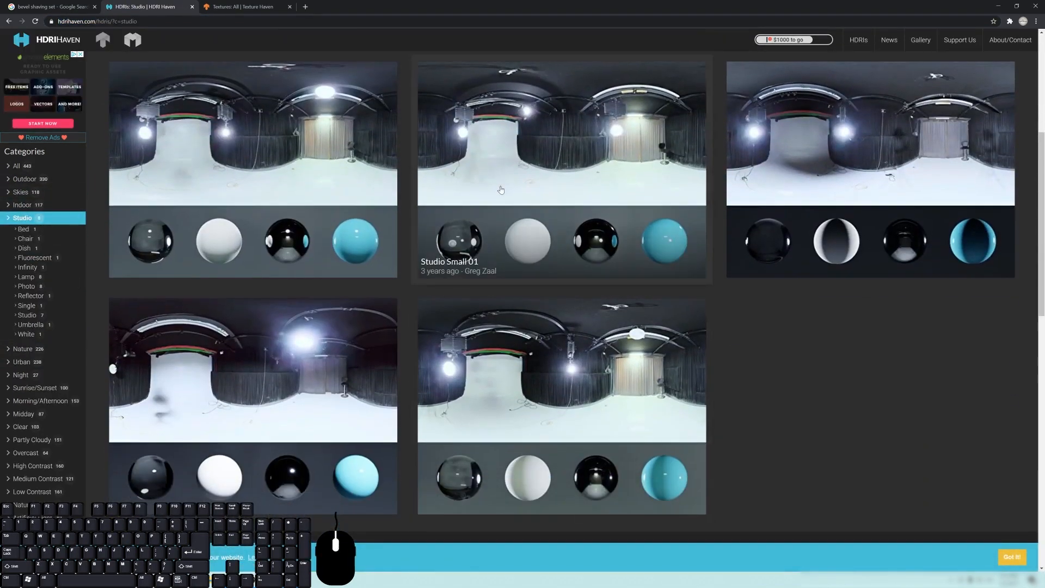
scroll(381, 284, "up", 4)
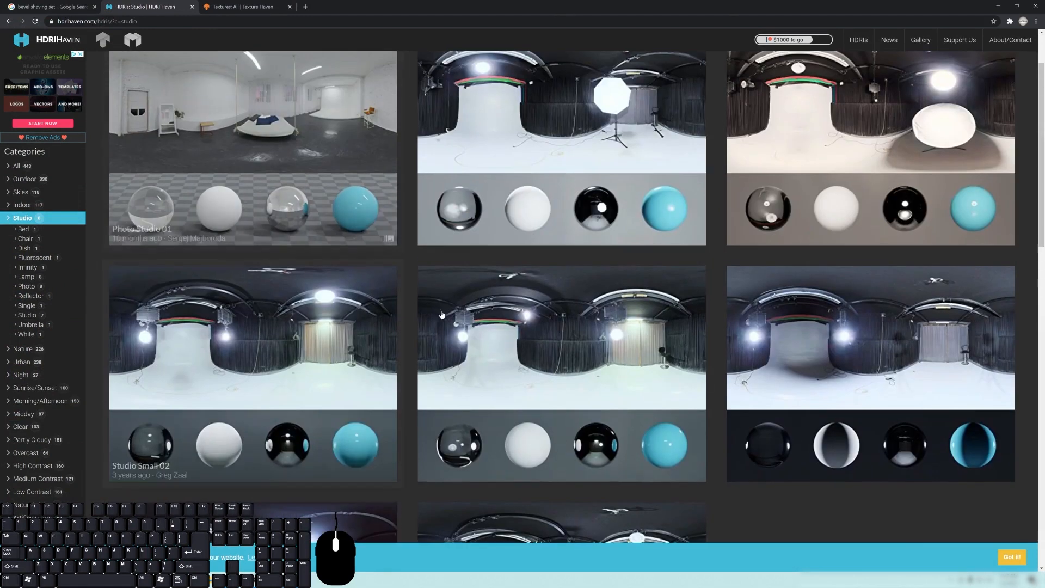
scroll(751, 365, "up", 2)
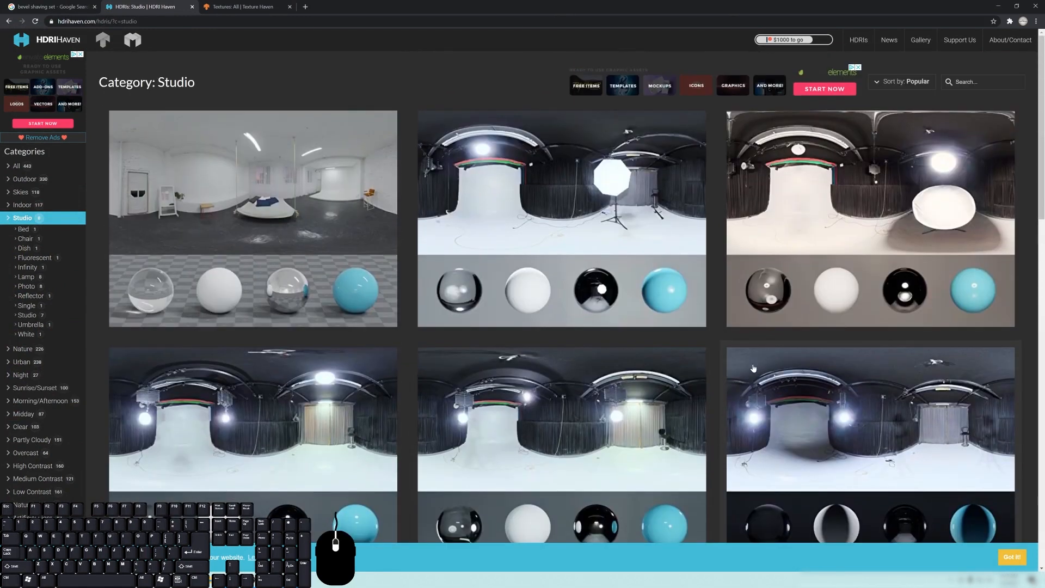
left_click(982, 82)
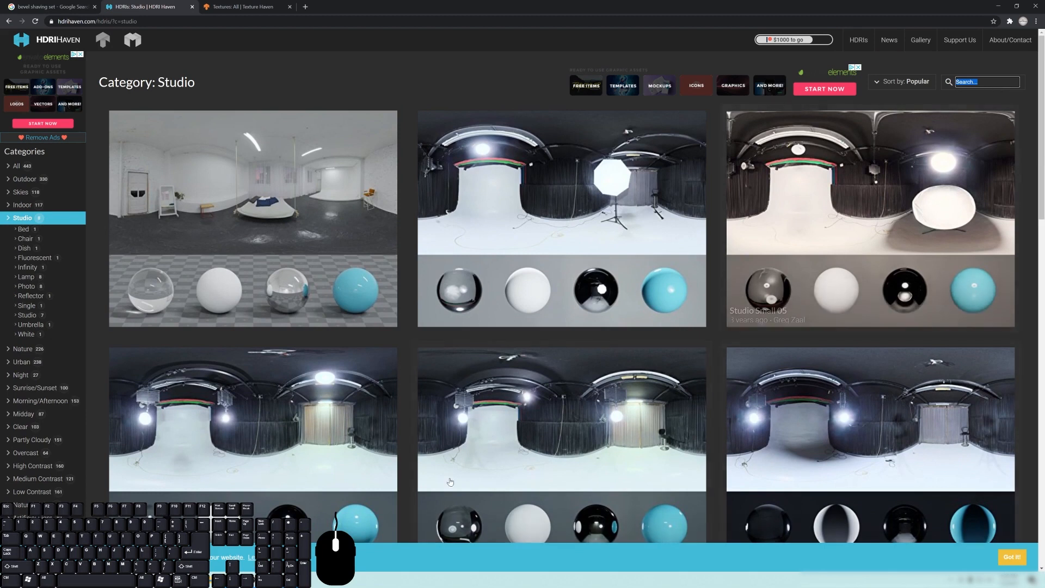
scroll(722, 388, "down", 2)
scroll(525, 357, "up", 2)
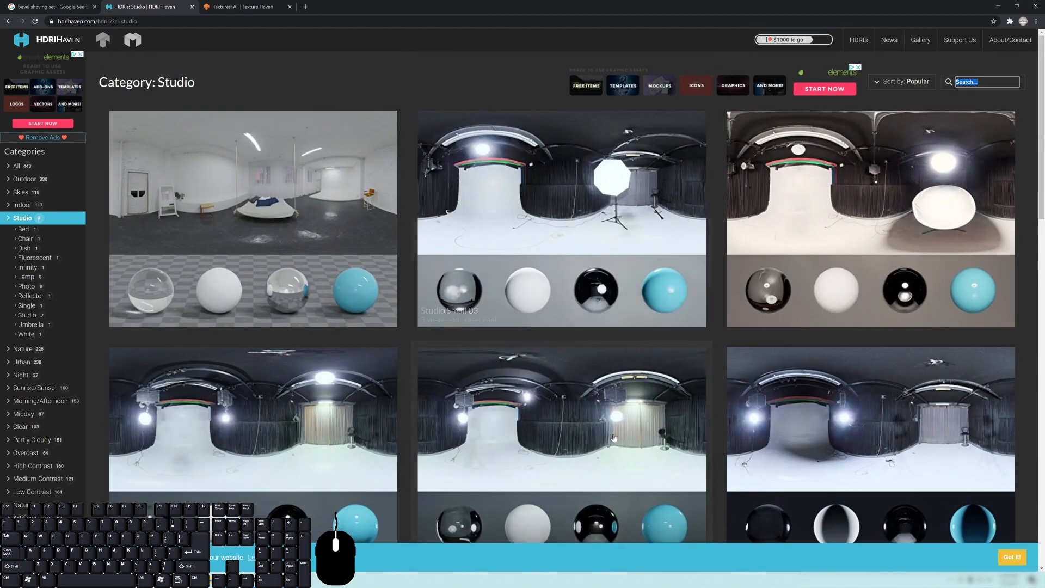
scroll(518, 308, "down", 2)
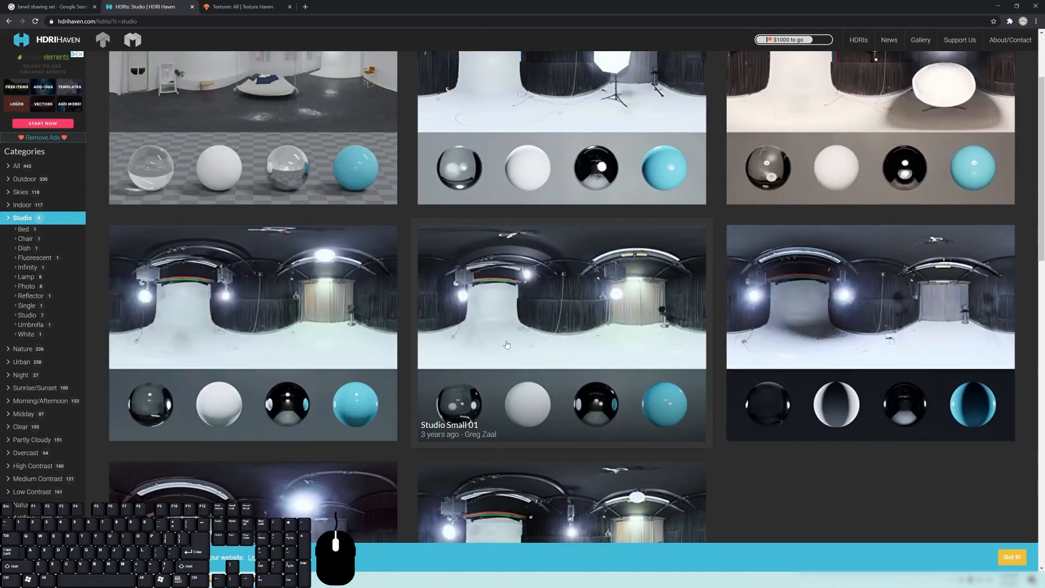
scroll(505, 349, "up", 2)
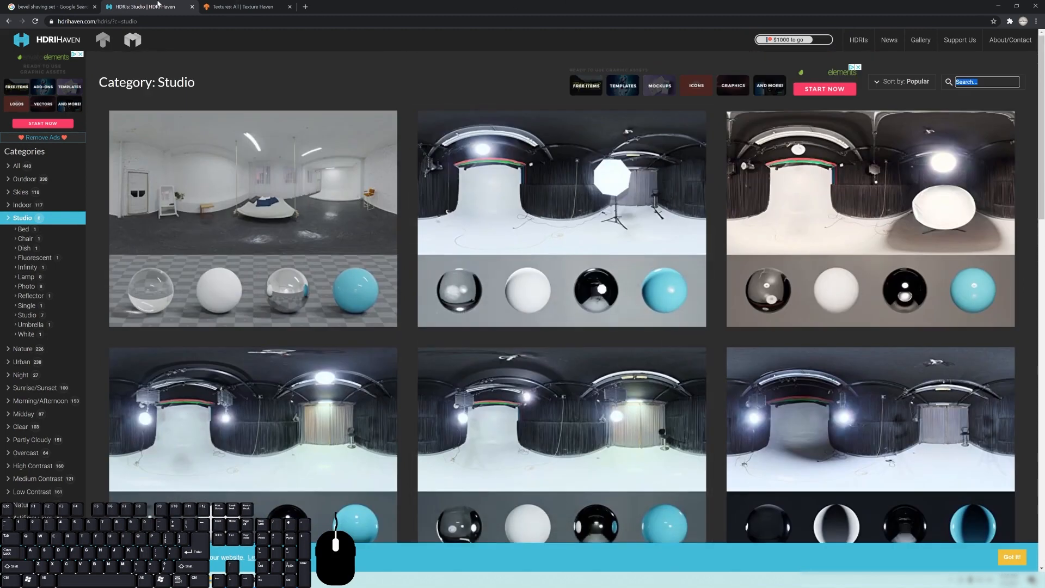
Step: Switch to the Texture Haven page and open the concrete_floor_painted texture from the Concrete category
left_click(243, 6)
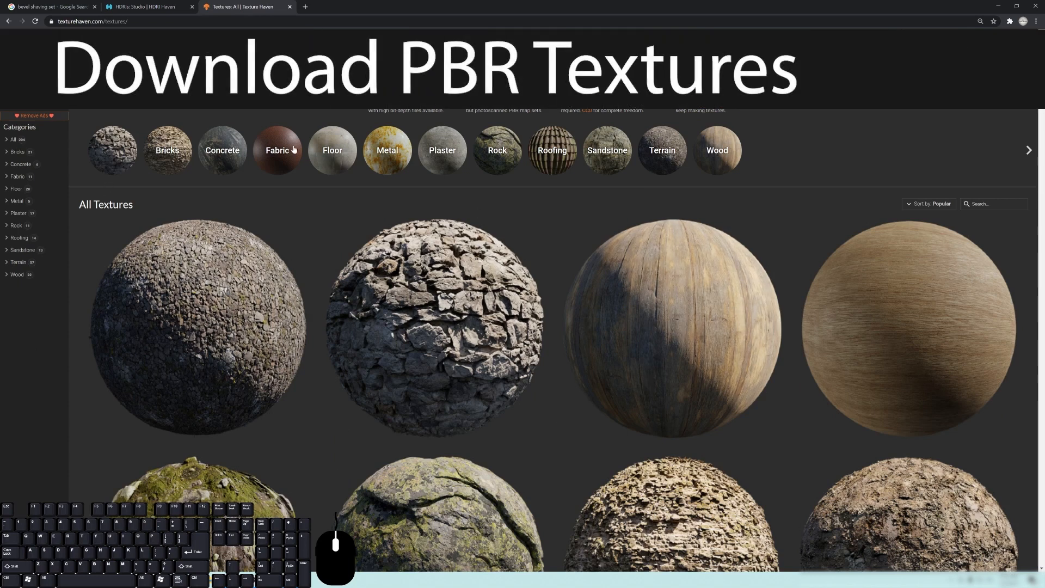
scroll(877, 412, "down", 3)
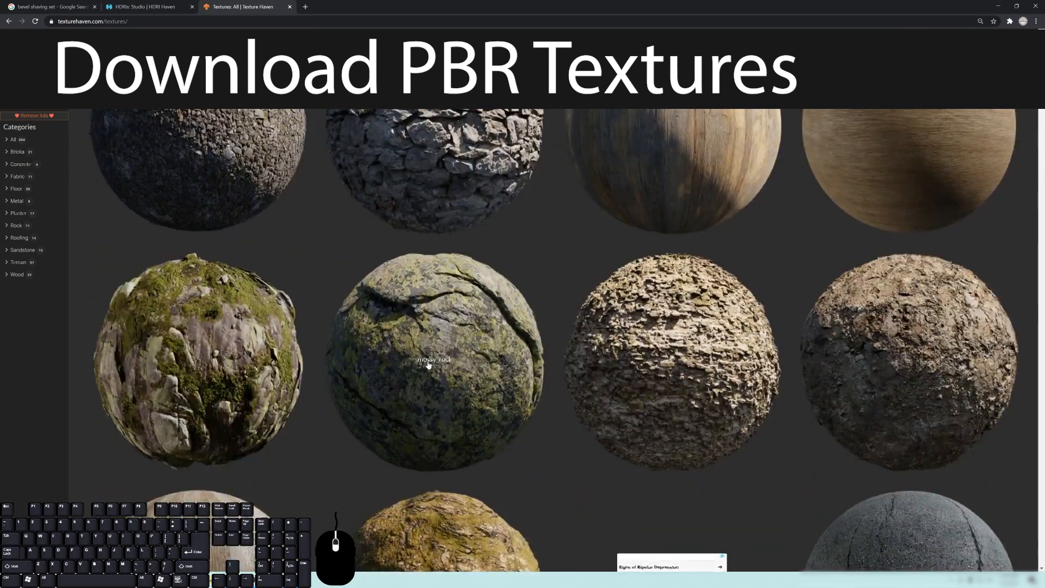
scroll(432, 362, "up", 3)
left_click(223, 152)
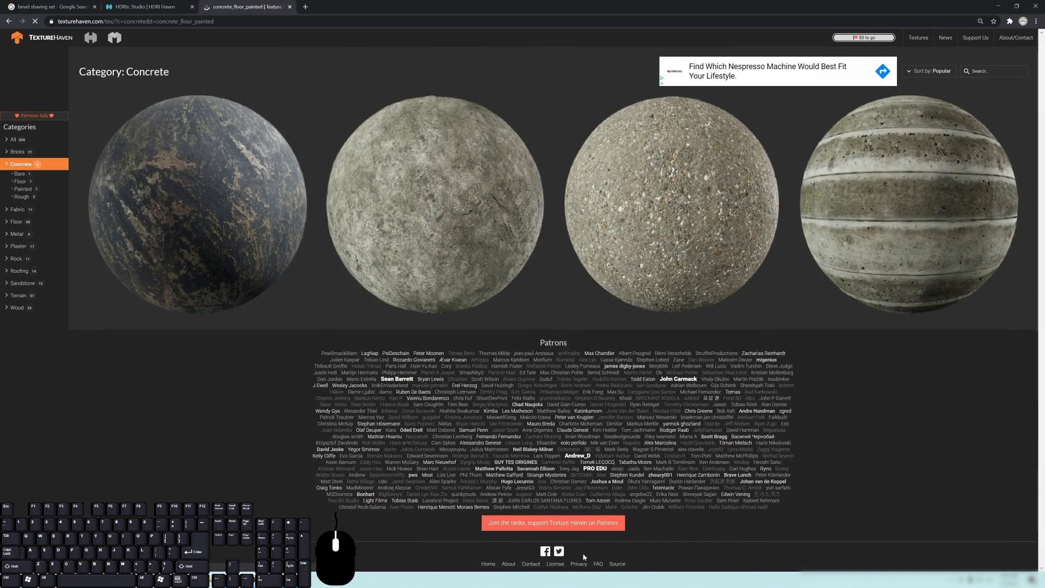
scroll(784, 331, "down", 1)
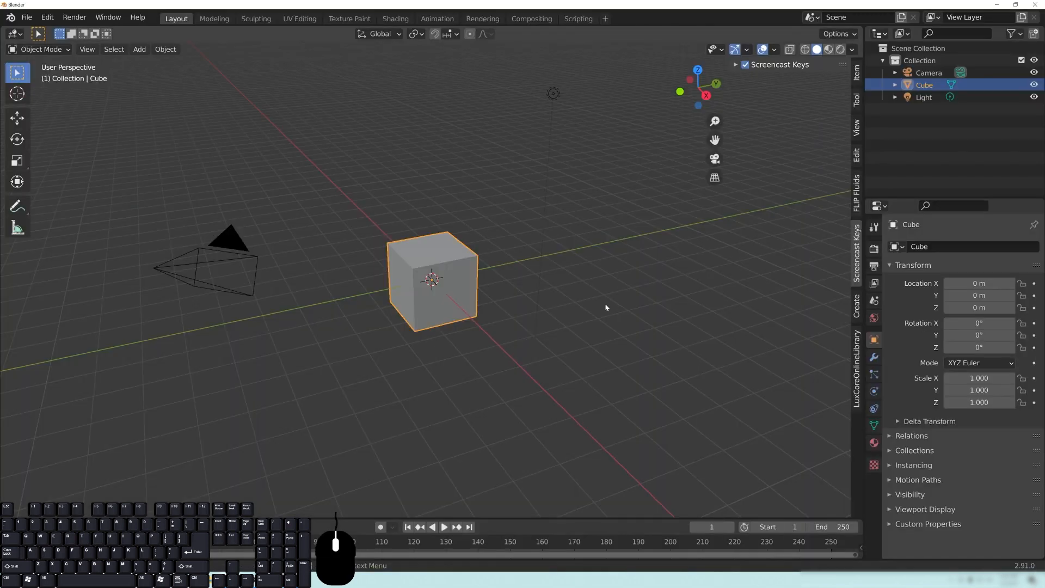
Step: Switch to Blender and delete the default cube and light from the scene
middle_click_drag(434, 306, 548, 321)
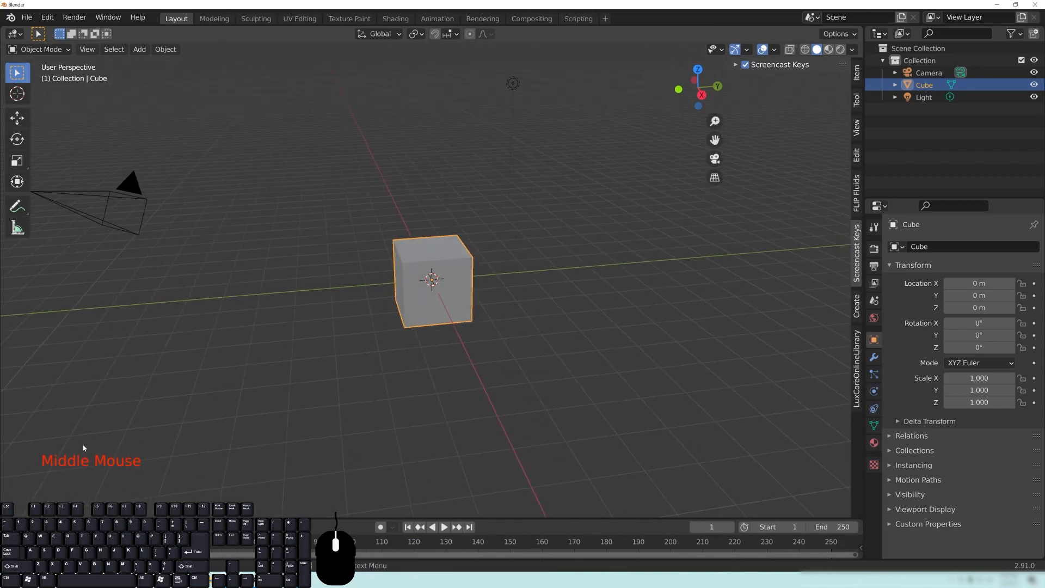
middle_click_drag(354, 420, 478, 306)
scroll(490, 250, "down", 4)
scroll(482, 306, "up", 3)
scroll(526, 303, "down", 3)
scroll(418, 293, "up", 2)
left_click_drag(377, 75, 550, 355)
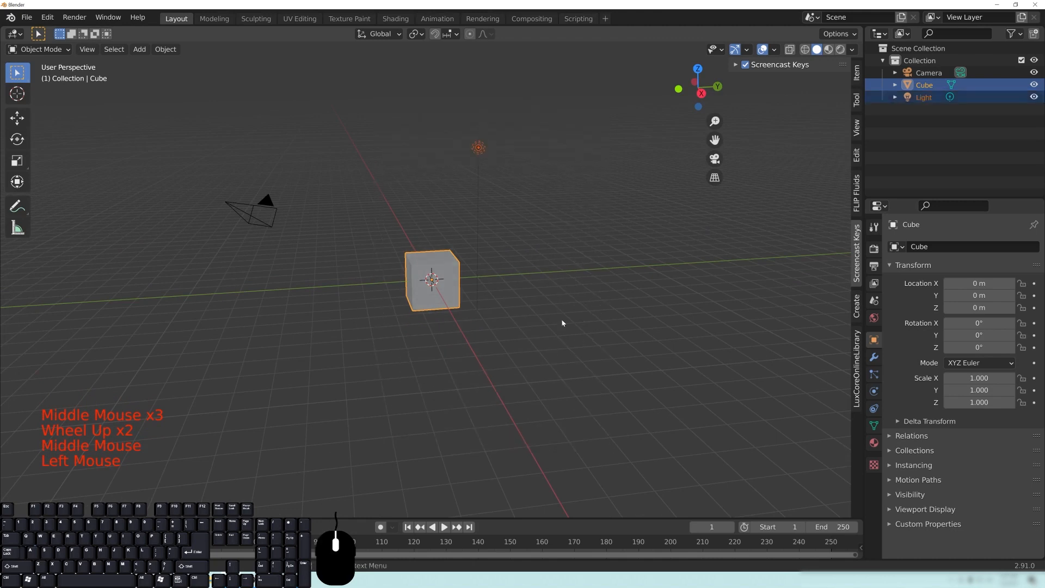
key("x")
left_click(482, 269)
scroll(482, 272, "up", 2)
middle_click_drag(599, 319, 207, 92)
middle_click_drag(534, 186, 552, 175)
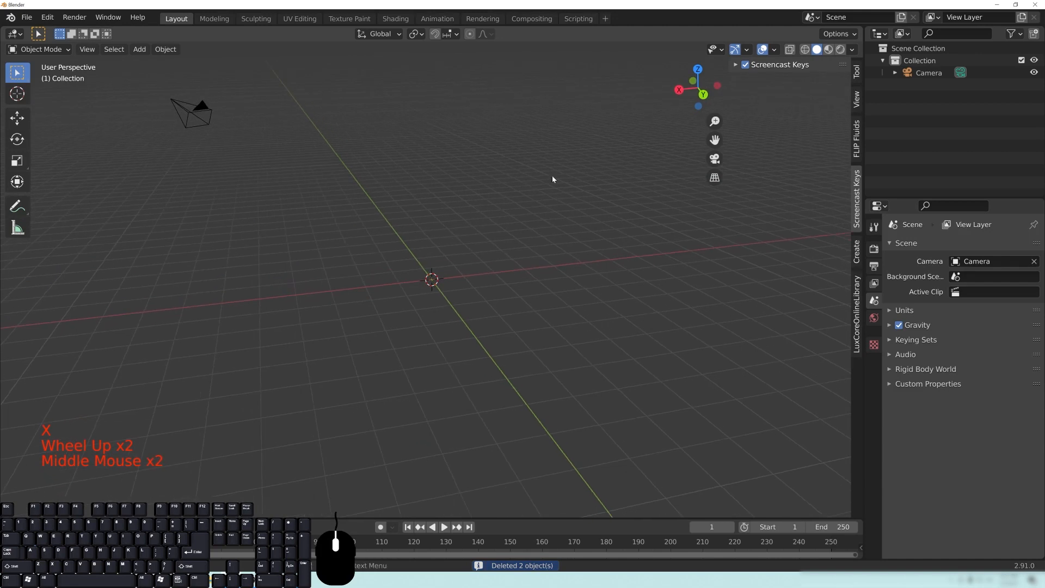
Step: Hide the camera and add a mesh circle with 32 vertices and a 1 m radius at the world origin
left_click(381, 250)
scroll(515, 287, "up", 6)
middle_click_drag(381, 252, 458, 296)
scroll(458, 296, "down", 3)
key("shift+a")
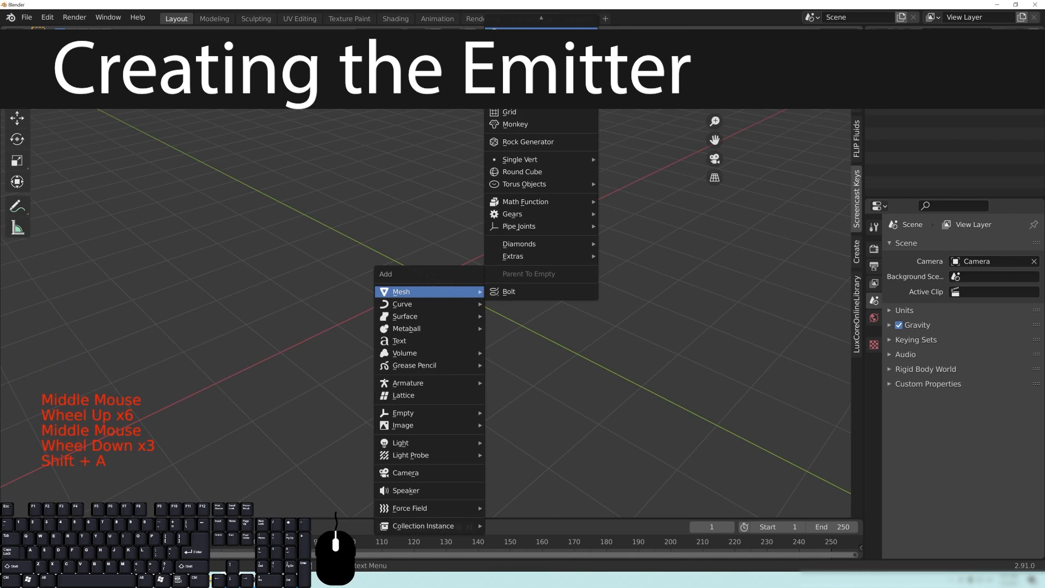
left_click(523, 33)
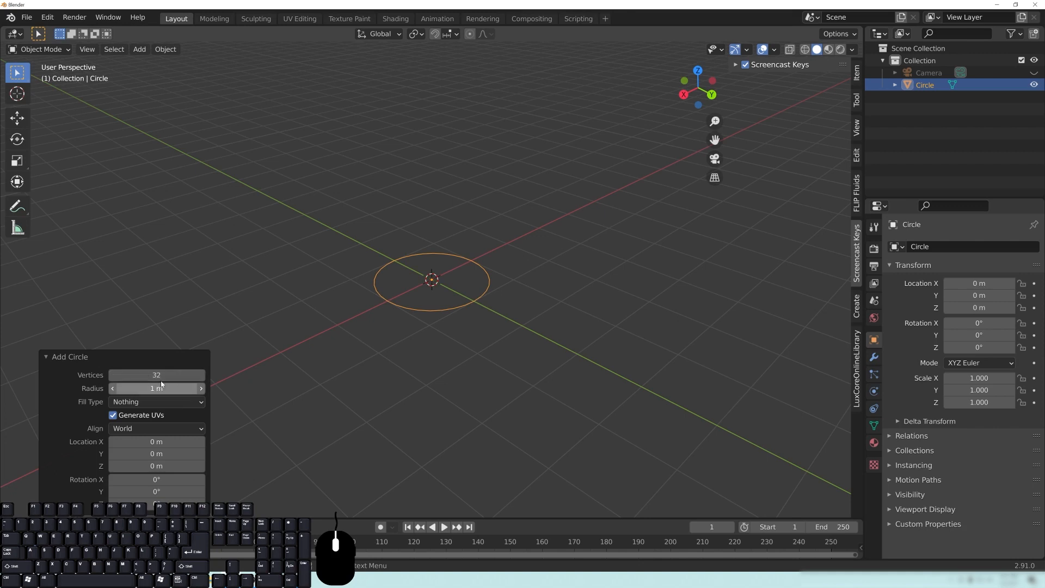
left_click(46, 360)
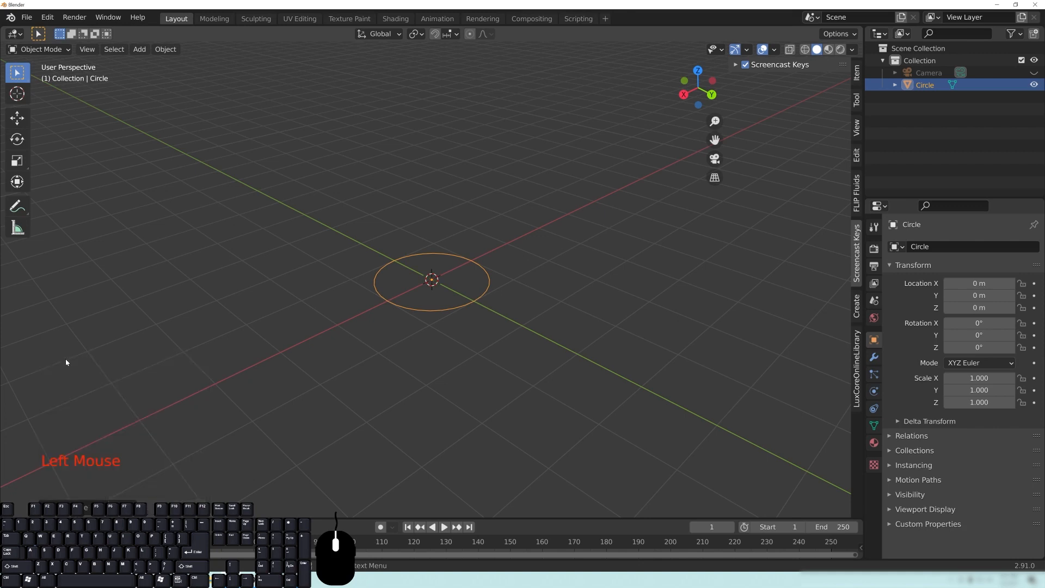
Step: Show the circle in top orthographic view and enter Edit Mode on it
key("KP_7")
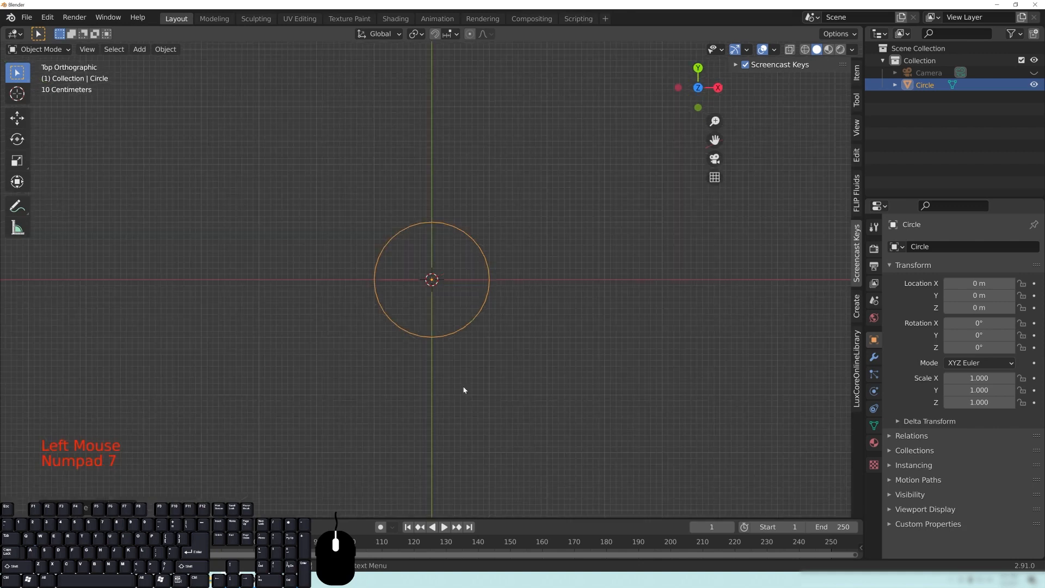
scroll(482, 316, "up", 4)
key("Tab")
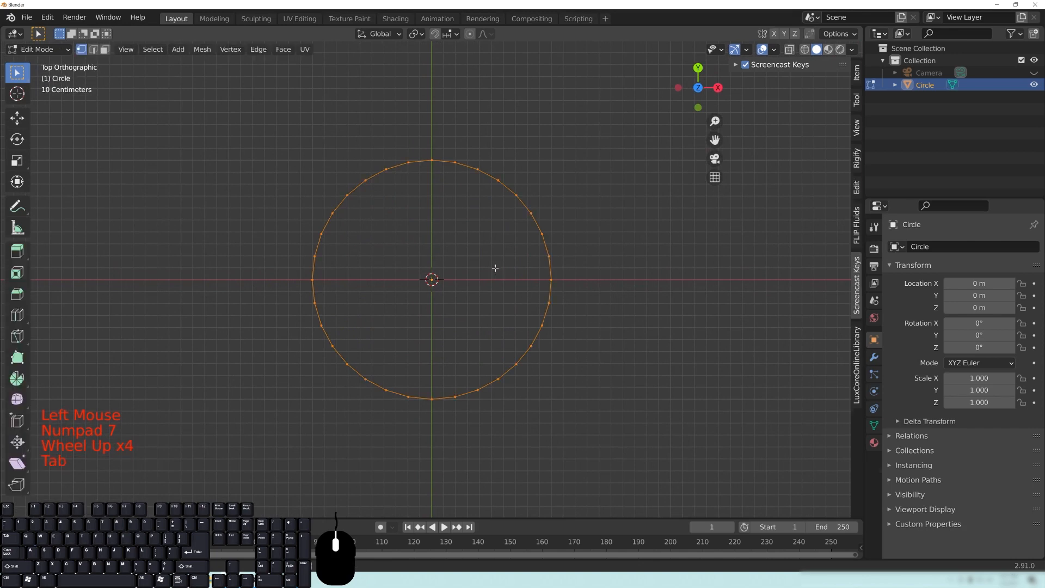
right_click(507, 138)
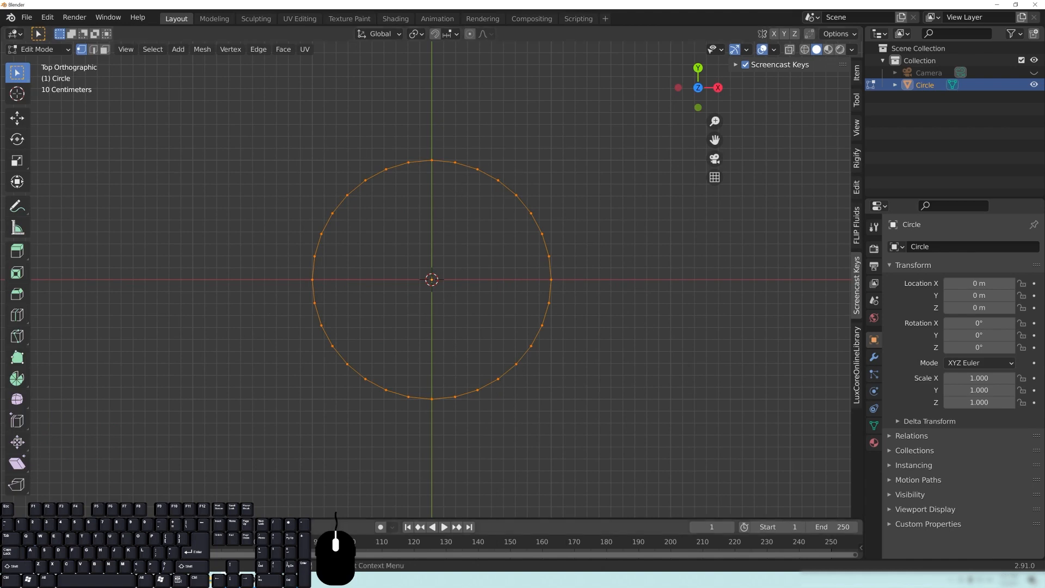
Step: Split the 3D viewport vertically into two areas and make the new one an Image Editor
left_click_drag(861, 29, 459, 33)
left_click(472, 34)
left_click(505, 94)
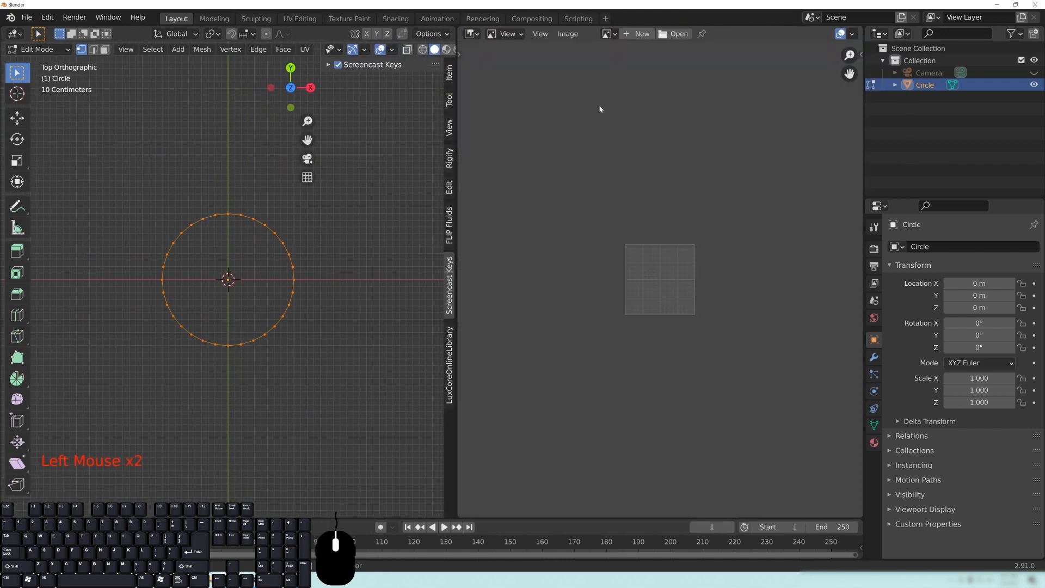
Step: Open 81ScaBnL9WL._SL1500_.jpg from the hair_beginner references folder in the Image Editor and frame the shaving brush
left_click(675, 34)
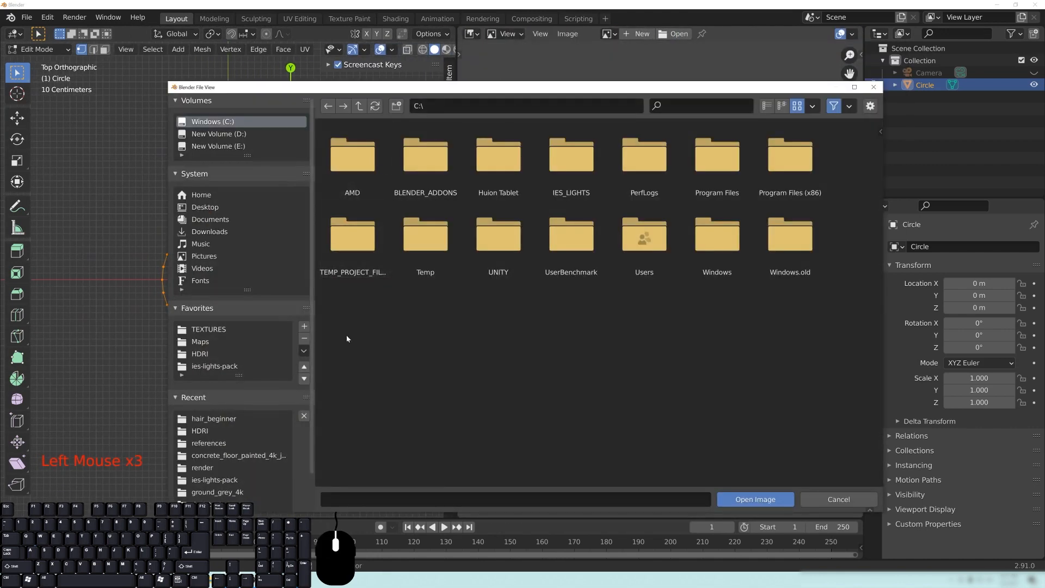
left_click(211, 420)
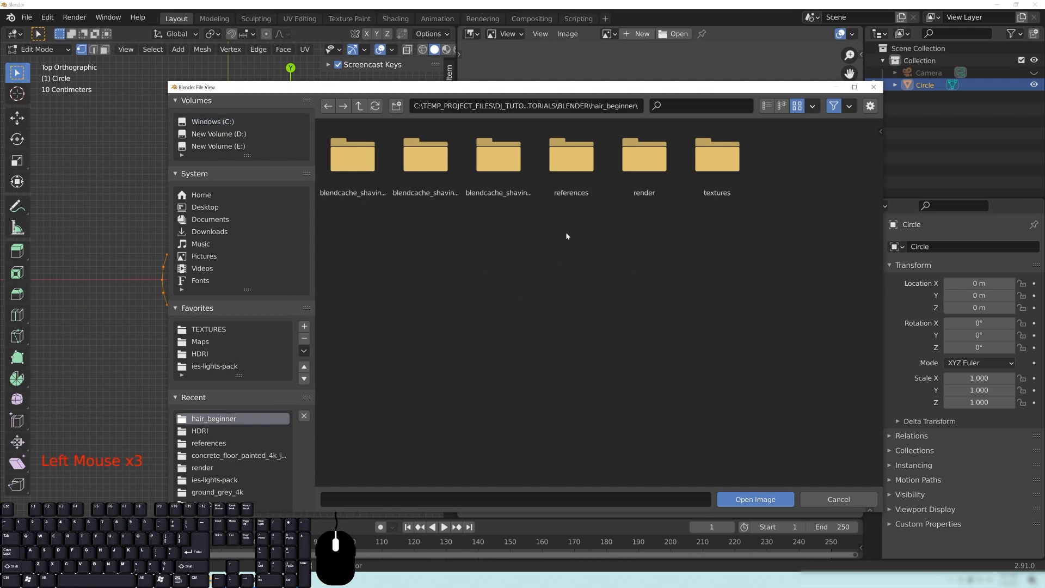
double_click(572, 158)
left_click(359, 155)
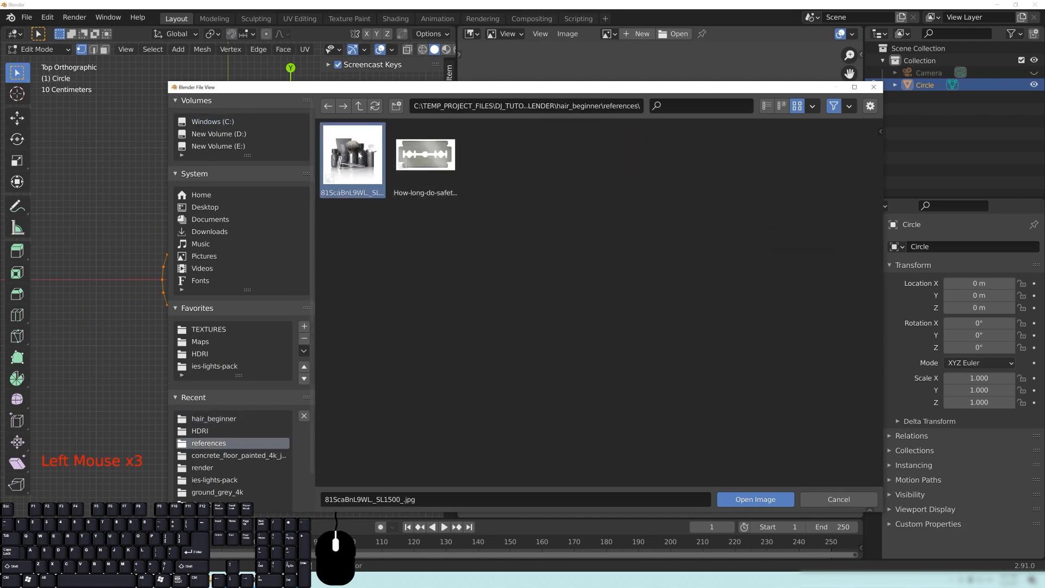
double_click(360, 155)
scroll(666, 272, "up", 4)
middle_click_drag(653, 262, 666, 272)
scroll(665, 272, "down", 1)
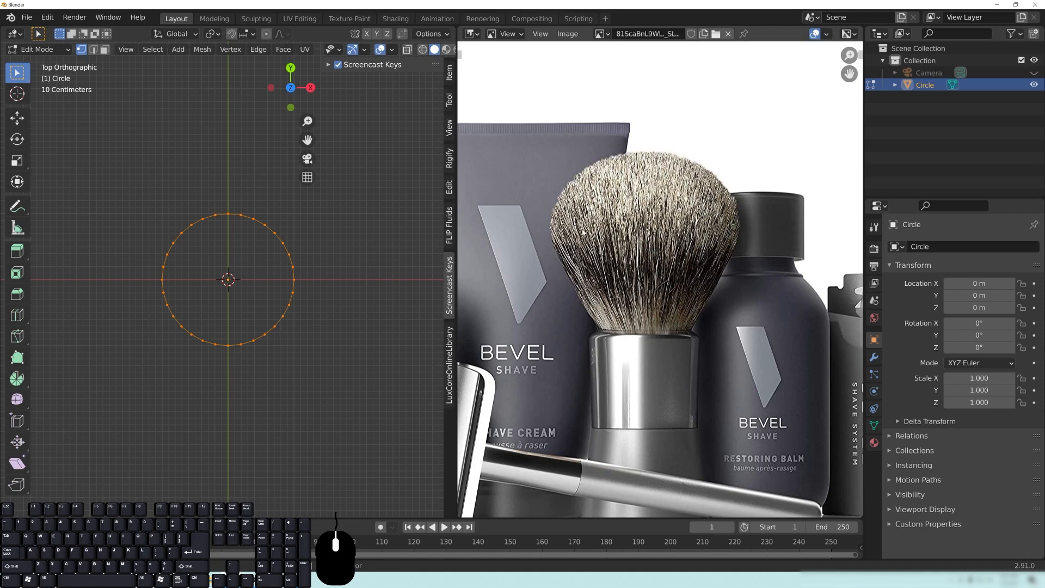
Step: Extrude the circle's outline inward by scaling it toward the middle, and merge the inner vertices at center to form a disc
scroll(257, 251, "up", 3)
middle_click_drag(256, 251, 263, 269, "shift")
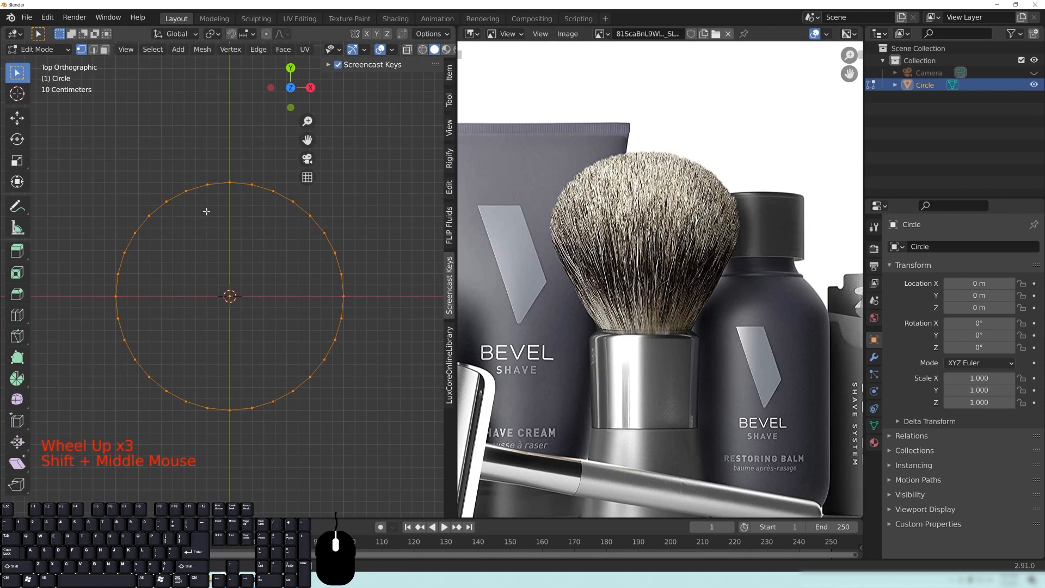
key("Tab")
key("Tab")
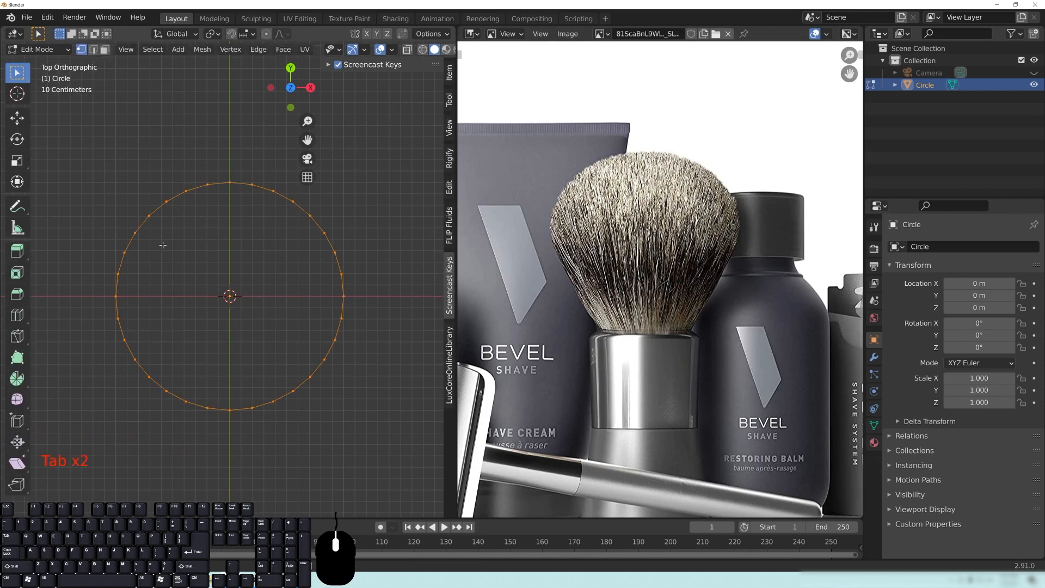
key("e")
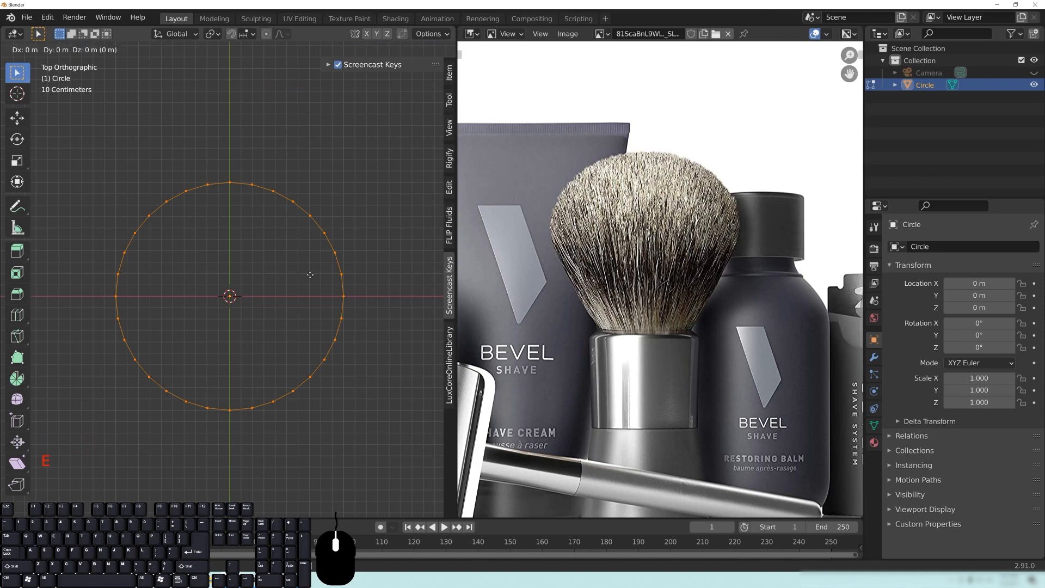
key("s")
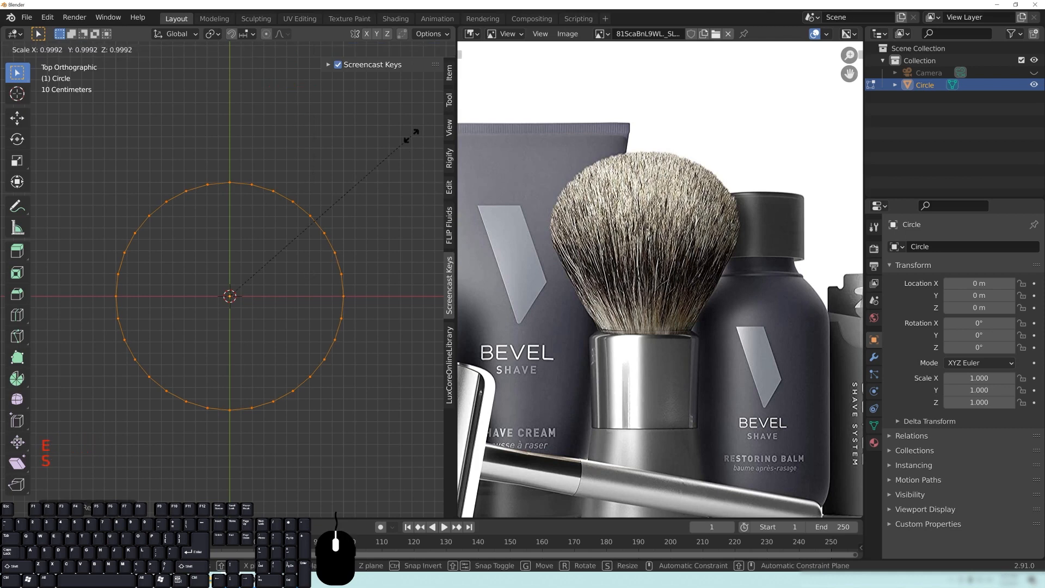
left_click(258, 270)
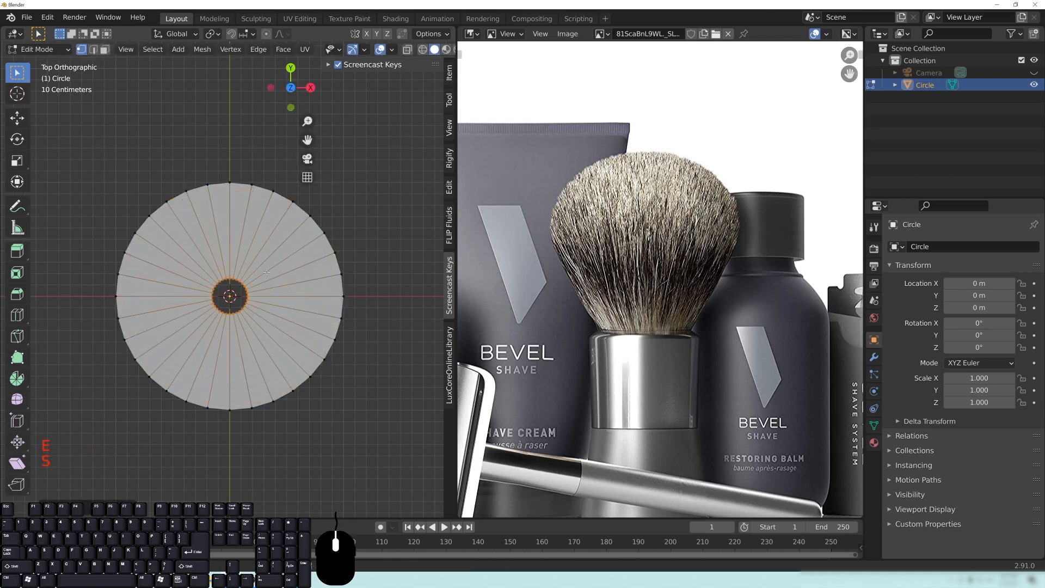
key("m")
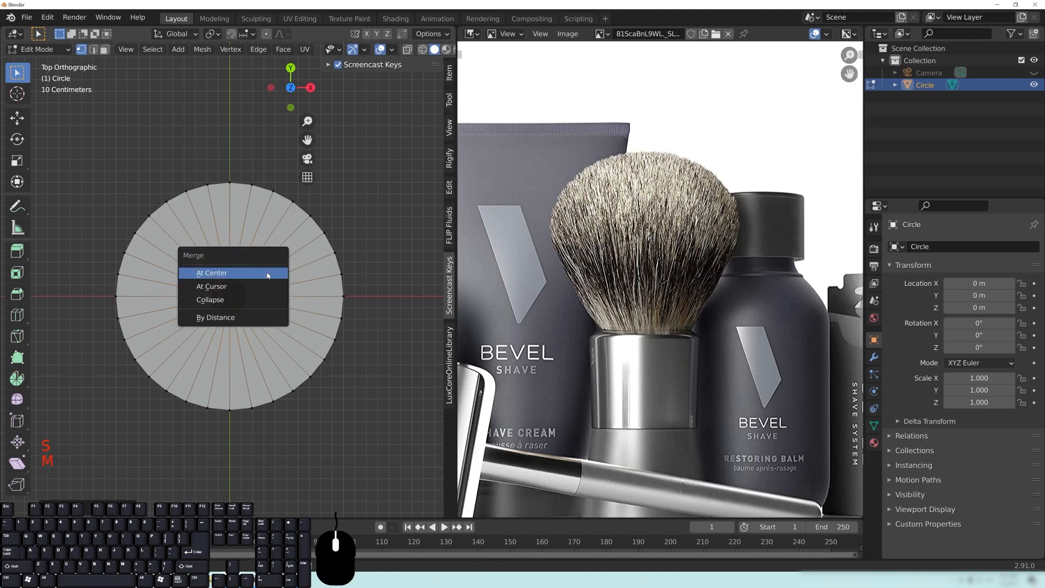
left_click(223, 275)
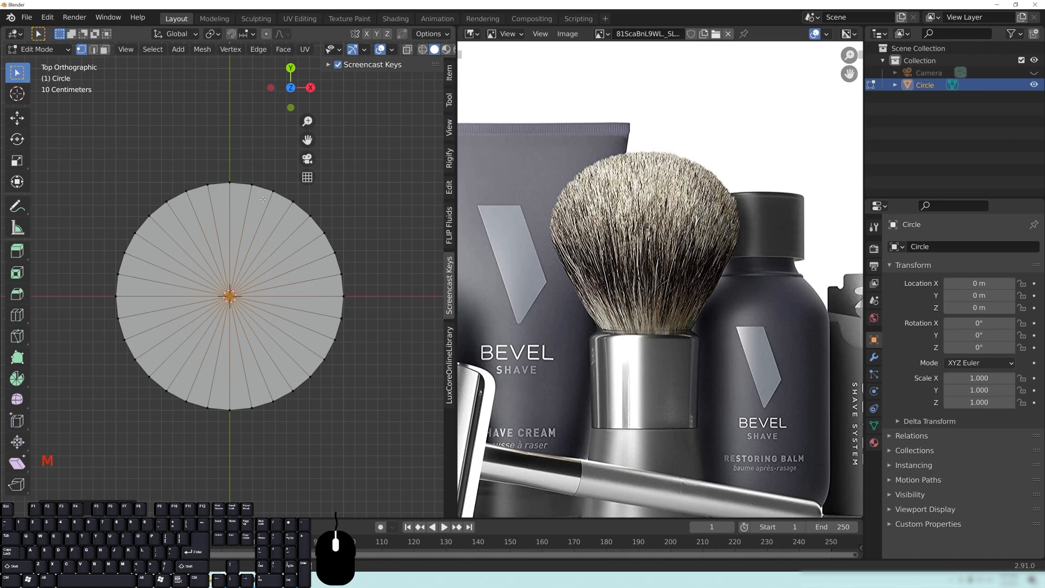
Step: Select all faces of the disc in wireframe display and inset them toward the center with a thickness of about 0.92
left_click(104, 49)
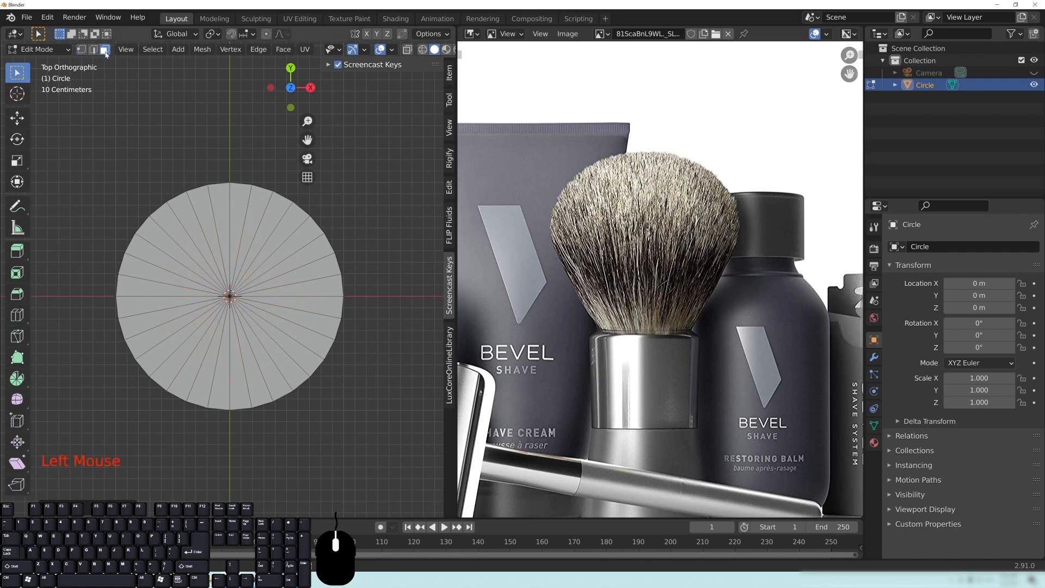
left_click_drag(191, 254, 218, 289)
left_click_drag(273, 343, 274, 344)
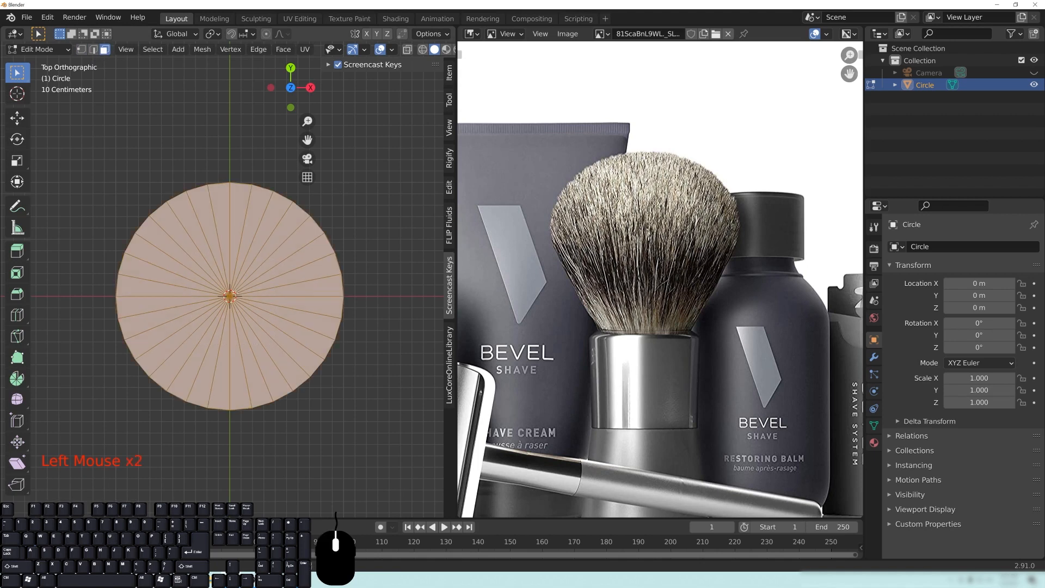
scroll(396, 150, "up", 1)
left_click(422, 50)
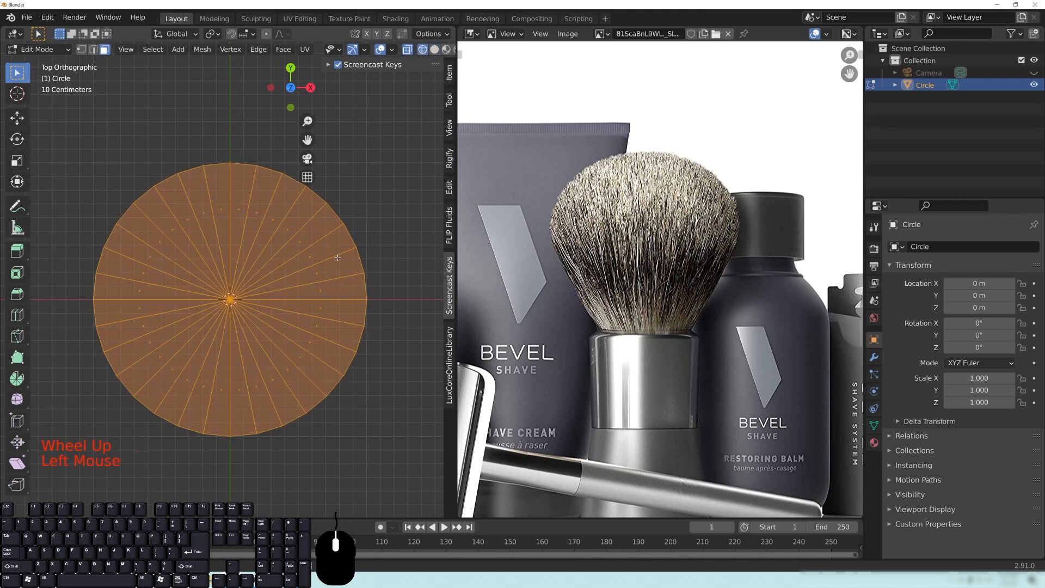
key("i")
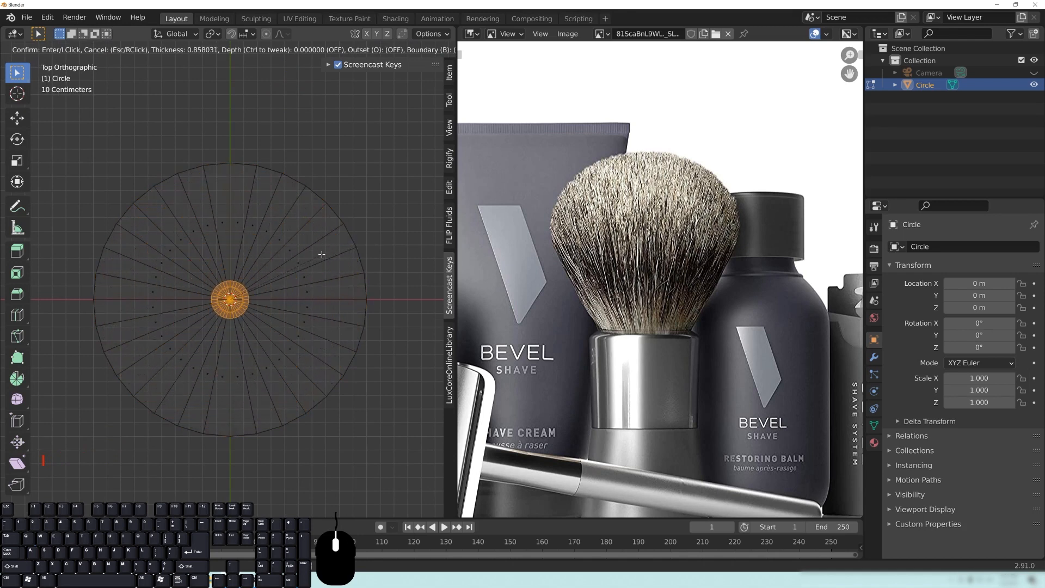
key("shift")
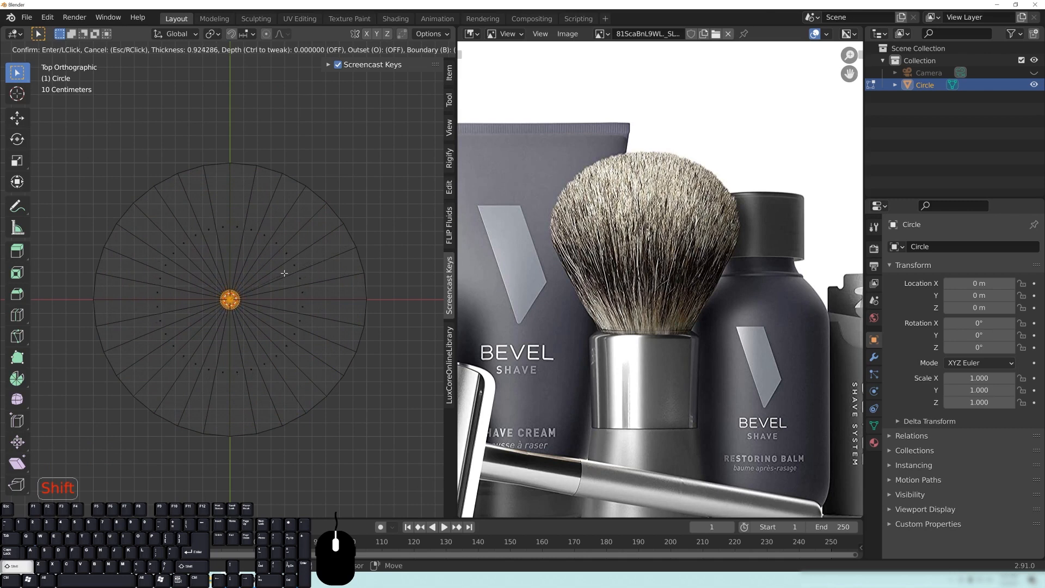
left_click(280, 275)
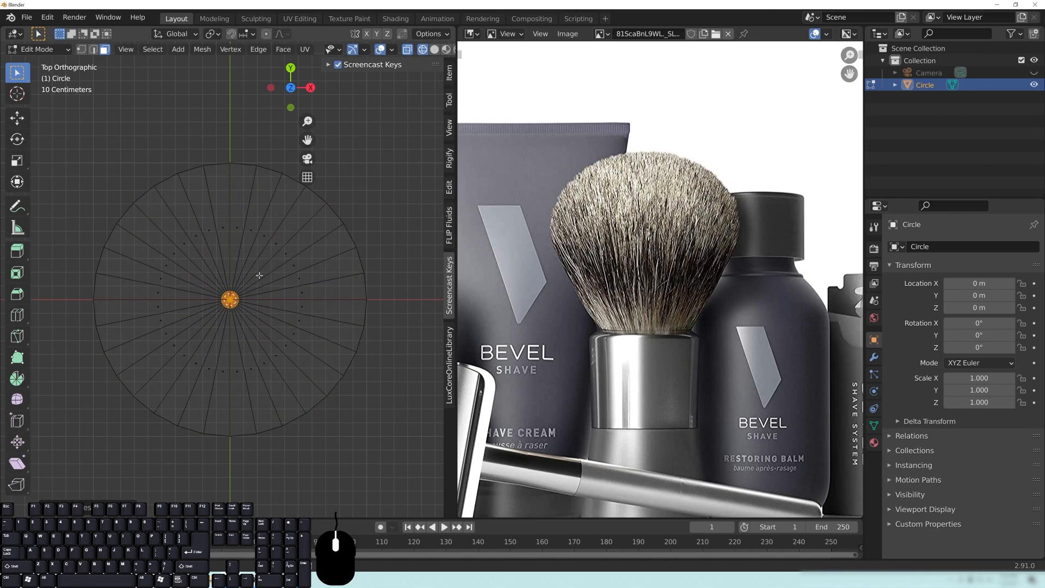
Step: Add seven concentric loop cuts between the disc's outer edge and the small inset ring
key("ctrl+r")
scroll(263, 276, "up", 1)
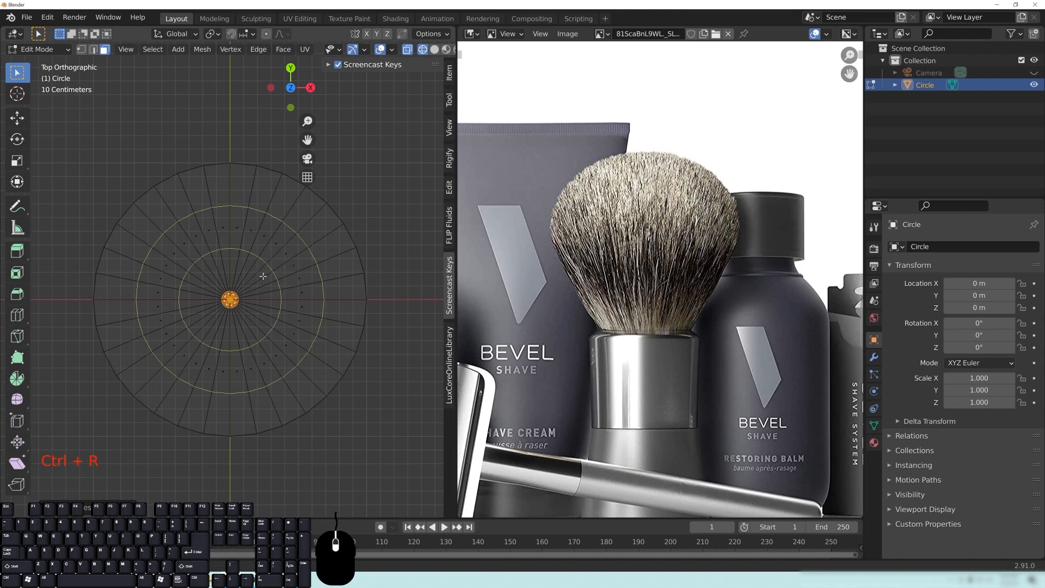
scroll(263, 277, "up", 1)
scroll(263, 276, "up", 1)
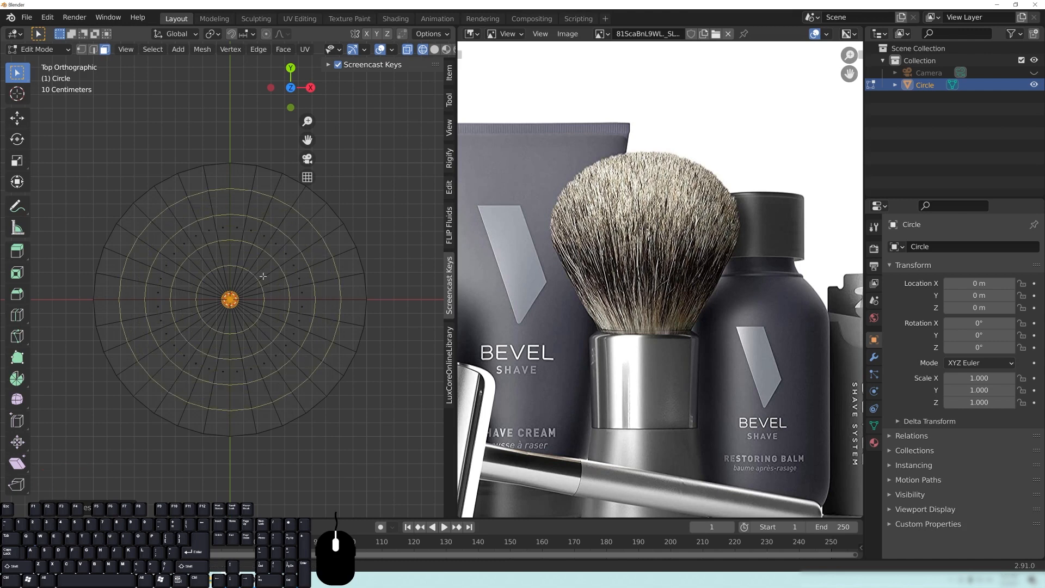
scroll(263, 277, "up", 1)
scroll(263, 276, "up", 1)
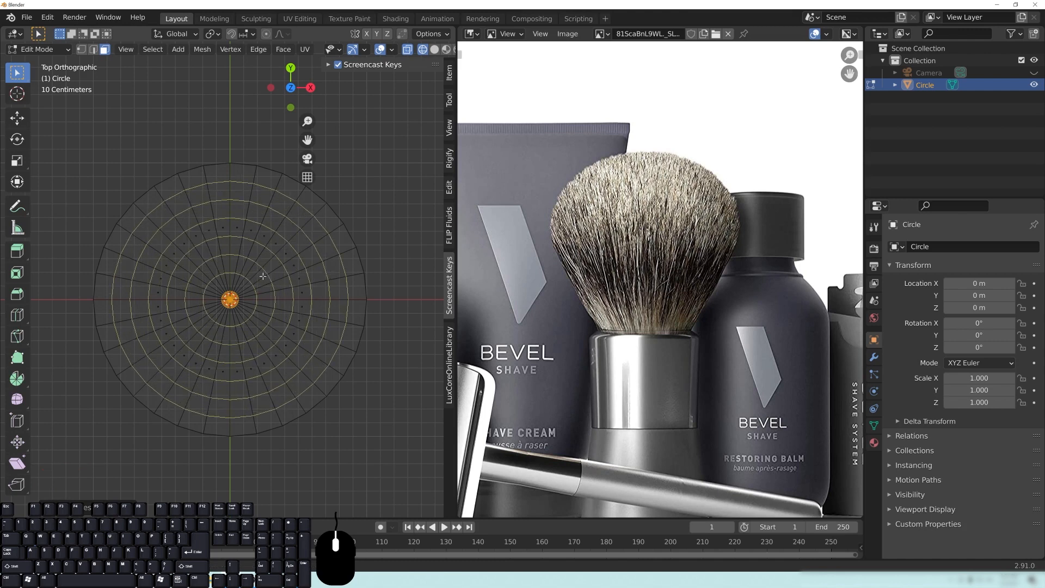
scroll(263, 276, "up", 1)
scroll(263, 276, "down", 1)
scroll(263, 276, "up", 1)
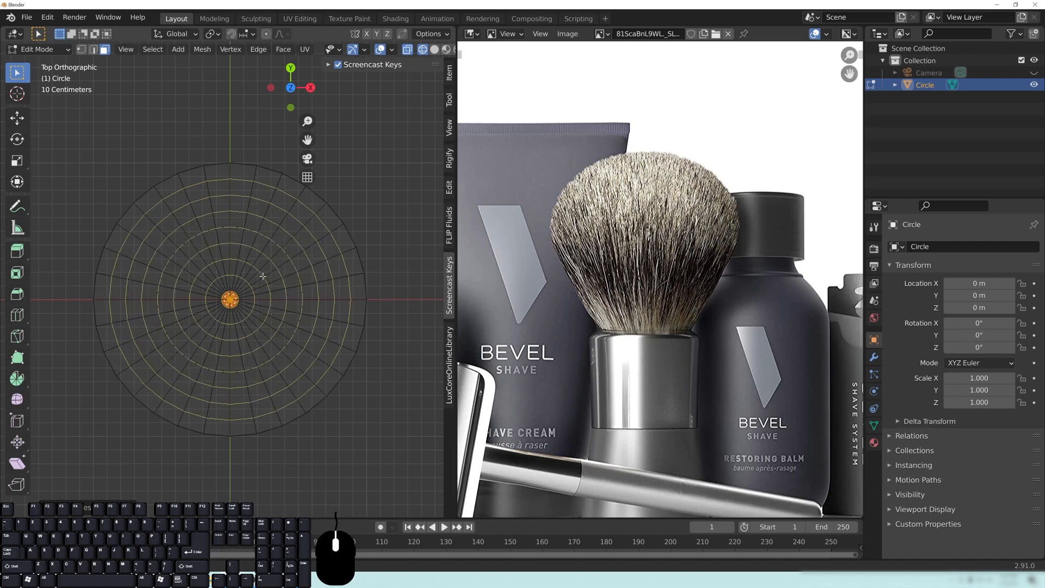
left_click(263, 276)
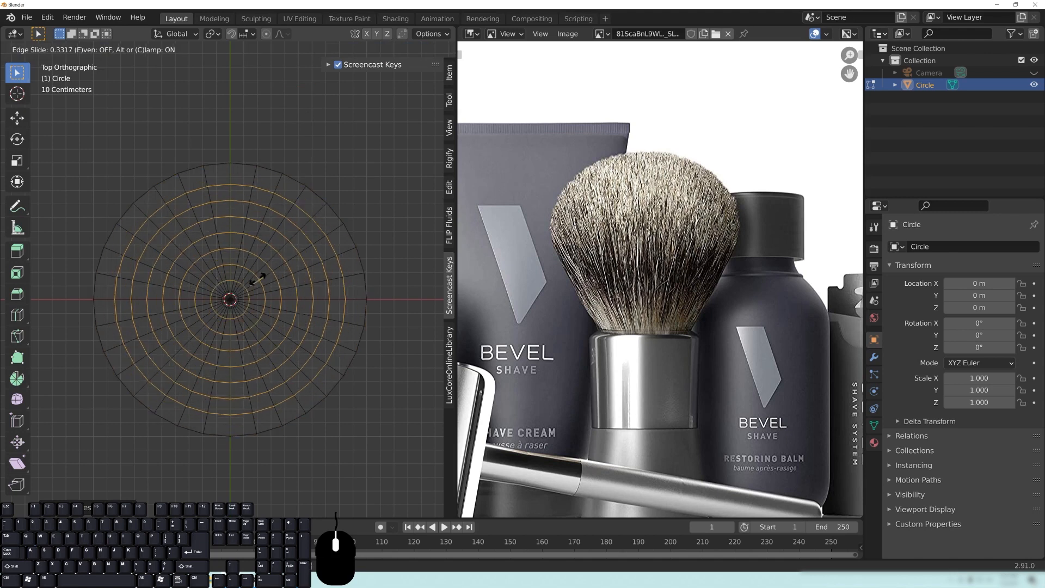
left_click(267, 280)
Step: Return the disc to Object Mode and join the reference image area into the 3D viewport so only the viewport remains
scroll(318, 361, "up", 5)
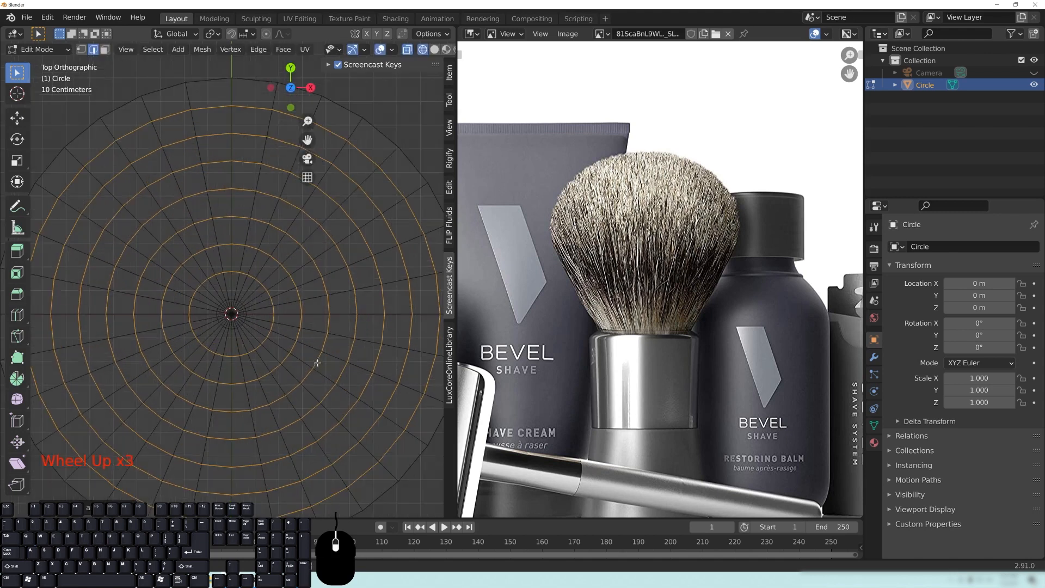
scroll(126, 201, "down", 6)
middle_click_drag(163, 228, 294, 328)
scroll(327, 323, "up", 3)
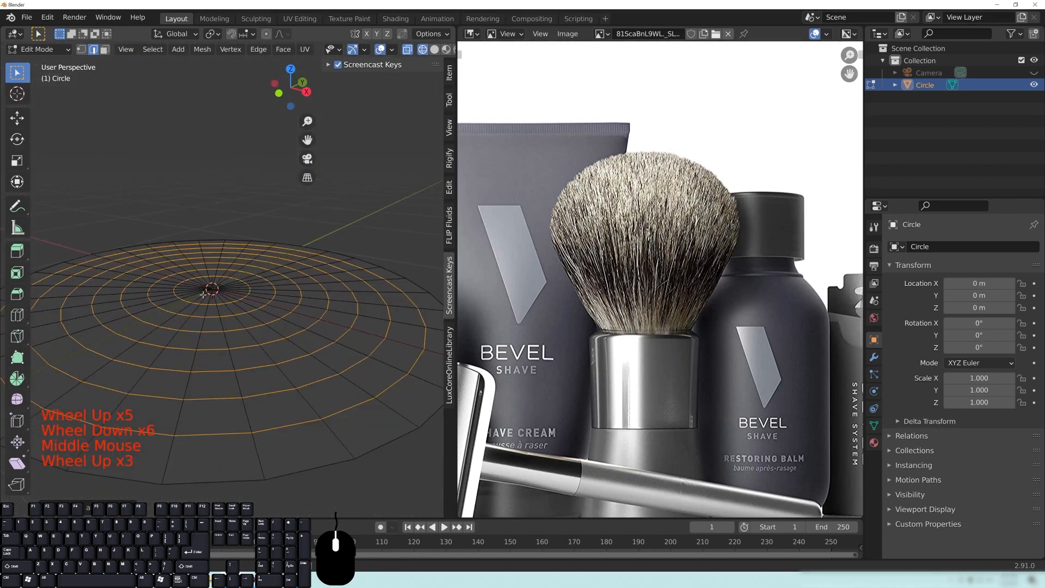
middle_click_drag(204, 295, 207, 326)
key("KP_7")
key("Tab")
middle_click_drag(337, 403, 264, 299)
scroll(305, 318, "down", 5)
left_click(452, 26)
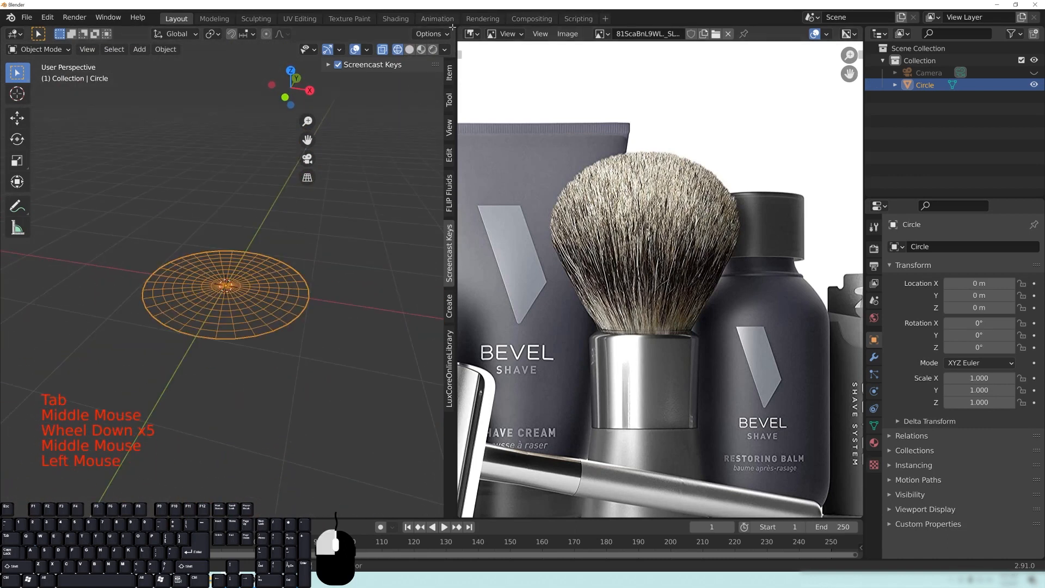
left_click_drag(453, 27, 491, 34)
left_click_drag(560, 42, 562, 43)
middle_click_drag(583, 357, 521, 284)
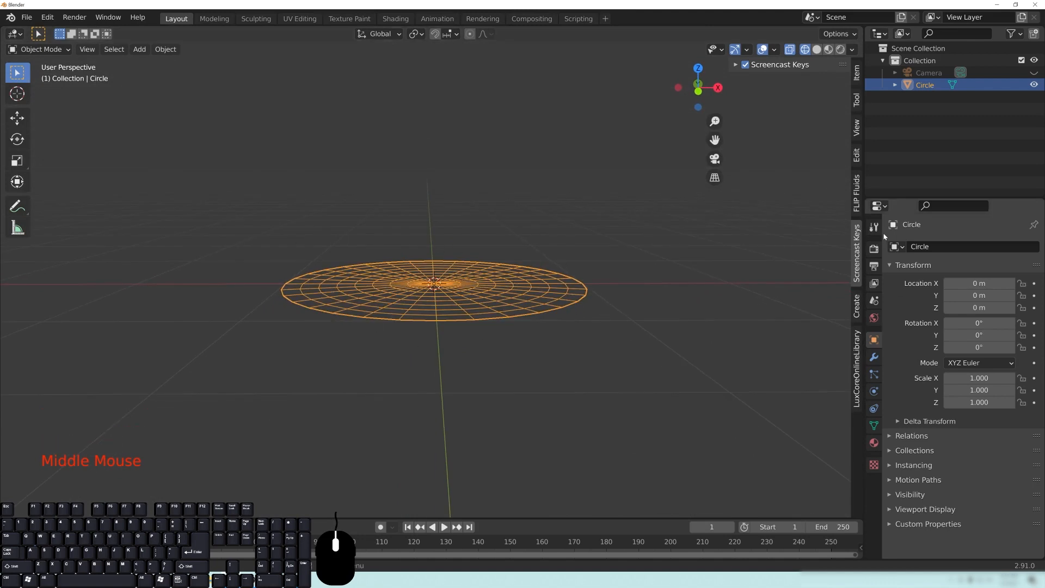
Step: Add a new particle system to the circle
left_click(875, 374)
middle_click_drag(584, 352, 466, 323)
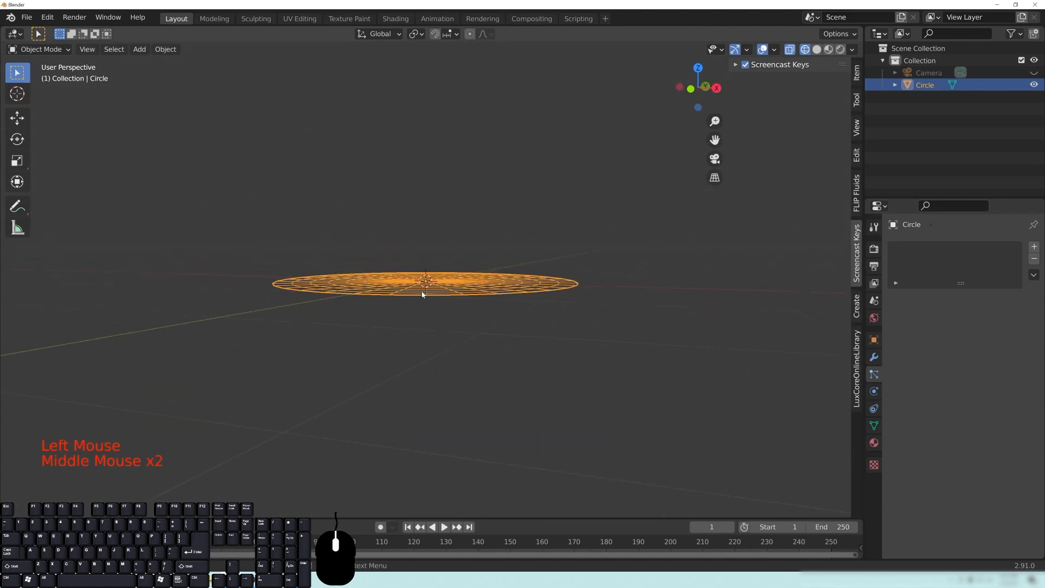
middle_click_drag(476, 238, 406, 328)
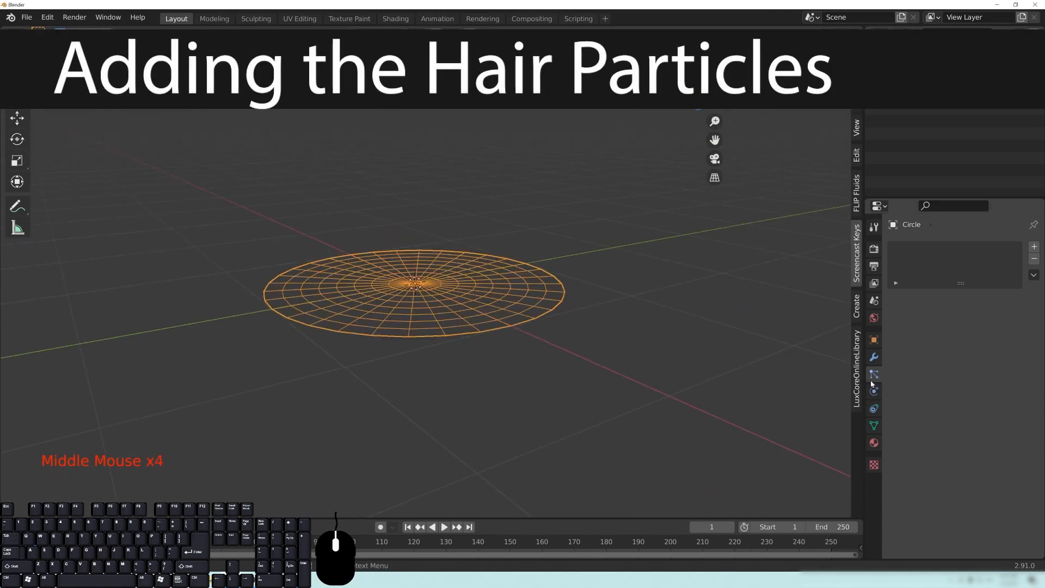
left_click(1034, 248)
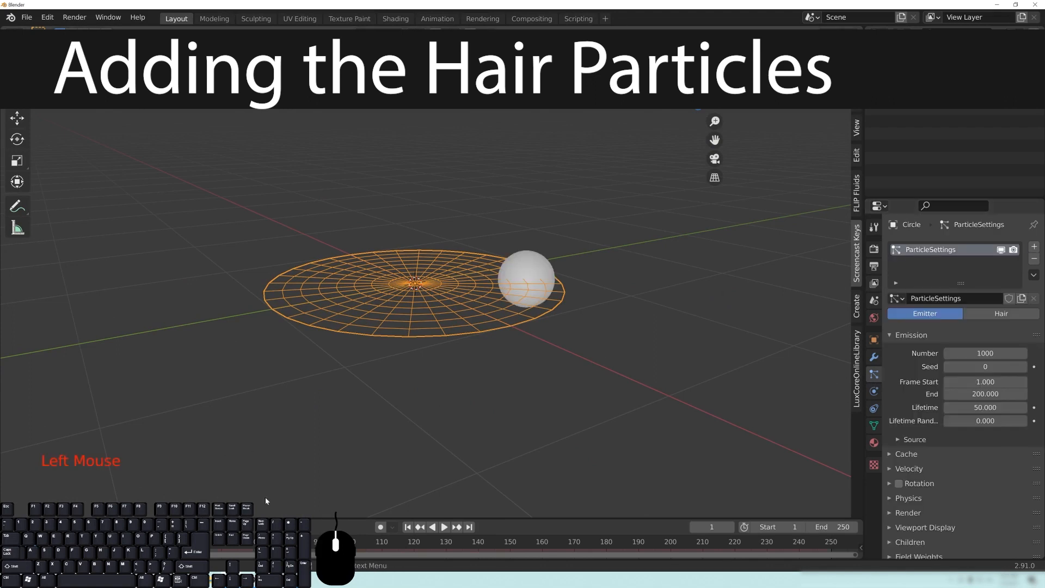
Step: Enlarge the timeline and play the animation to examine how the emitter particles leave the disc, and stop playback
left_click_drag(262, 516, 258, 422)
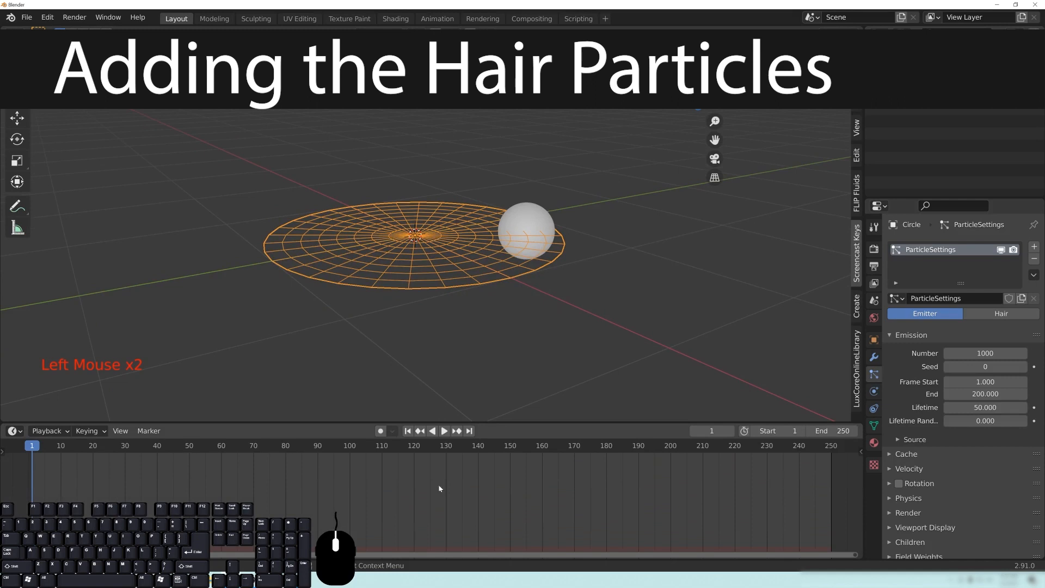
left_click(444, 433)
middle_click_drag(566, 354, 497, 237)
scroll(468, 311, "down", 5)
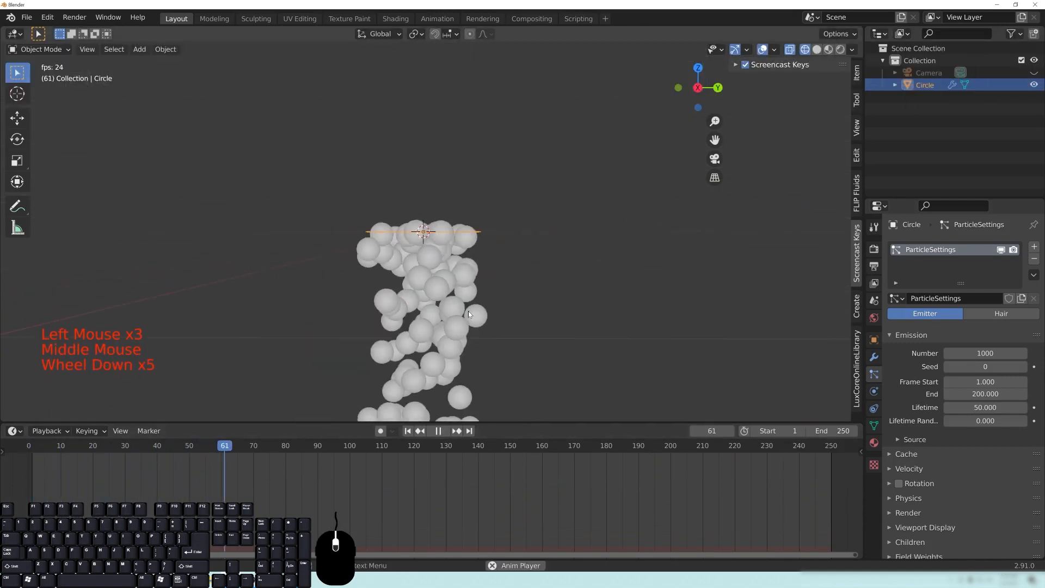
left_click(438, 431)
middle_click_drag(391, 231, 614, 254)
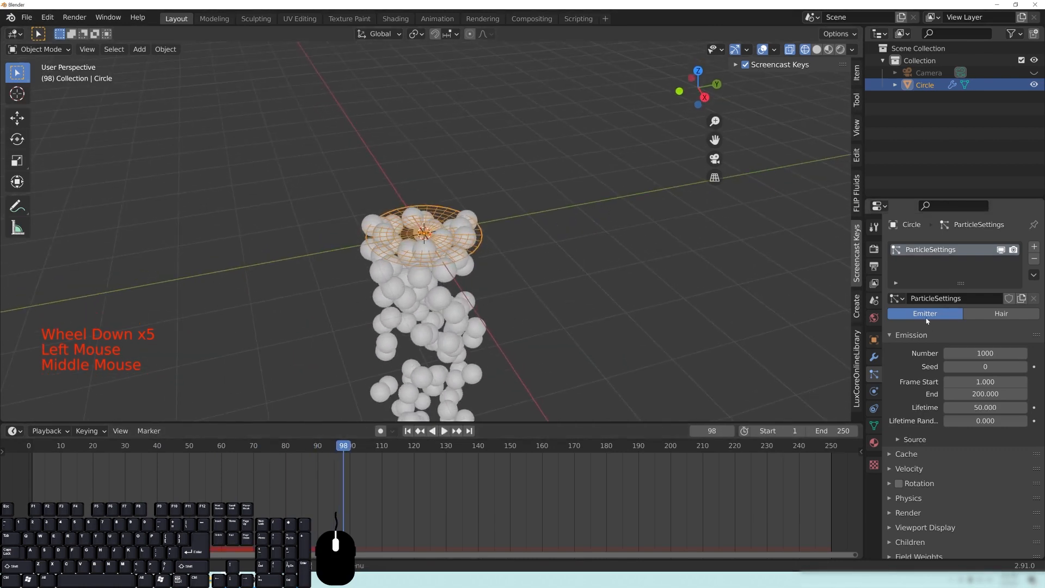
Step: Change the particle system type to Hair and check the strands' direction in front orthographic and perspective views
left_click(1000, 319)
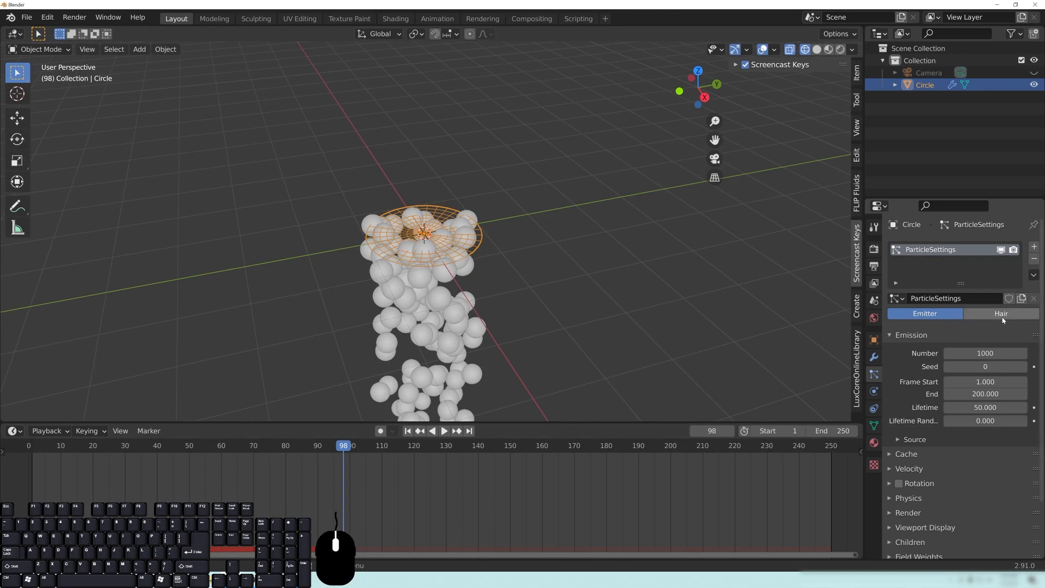
middle_click_drag(474, 285, 512, 260)
key("KP_1")
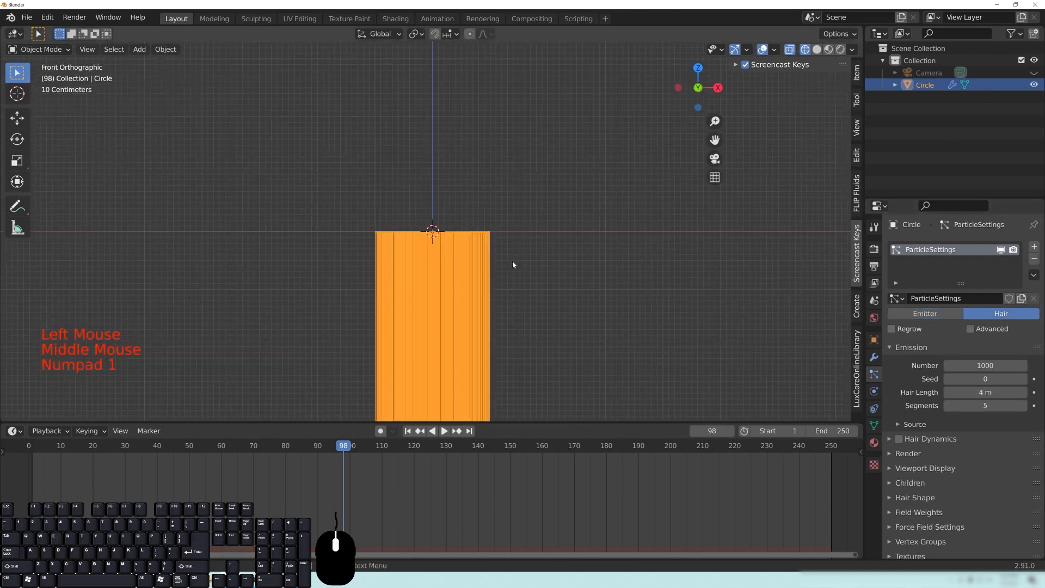
scroll(484, 271, "up", 4)
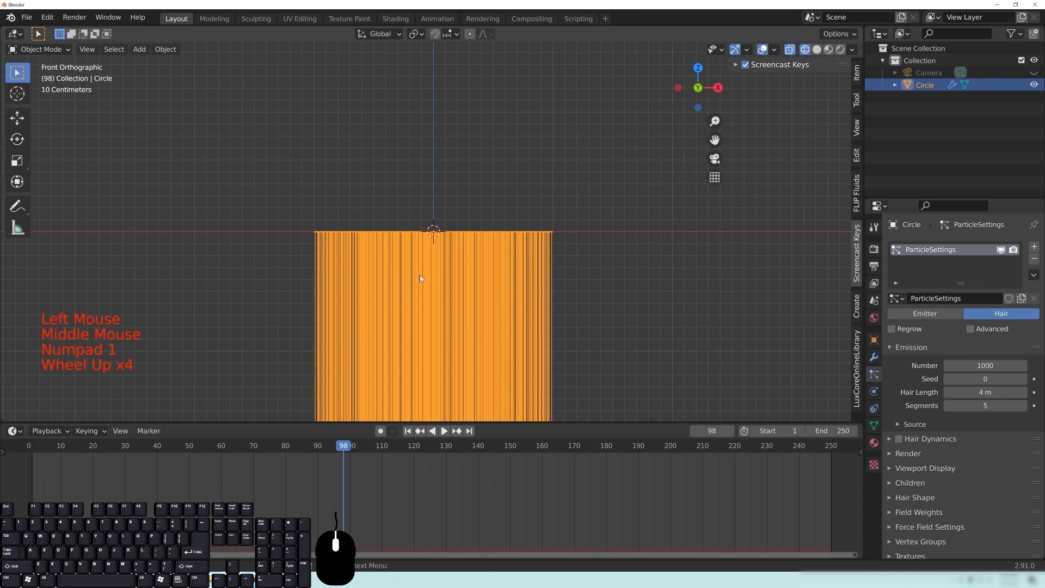
mouse_move(420, 275)
middle_mouse_down()
mouse_move(489, 261)
mouse_move(422, 263)
middle_mouse_up()
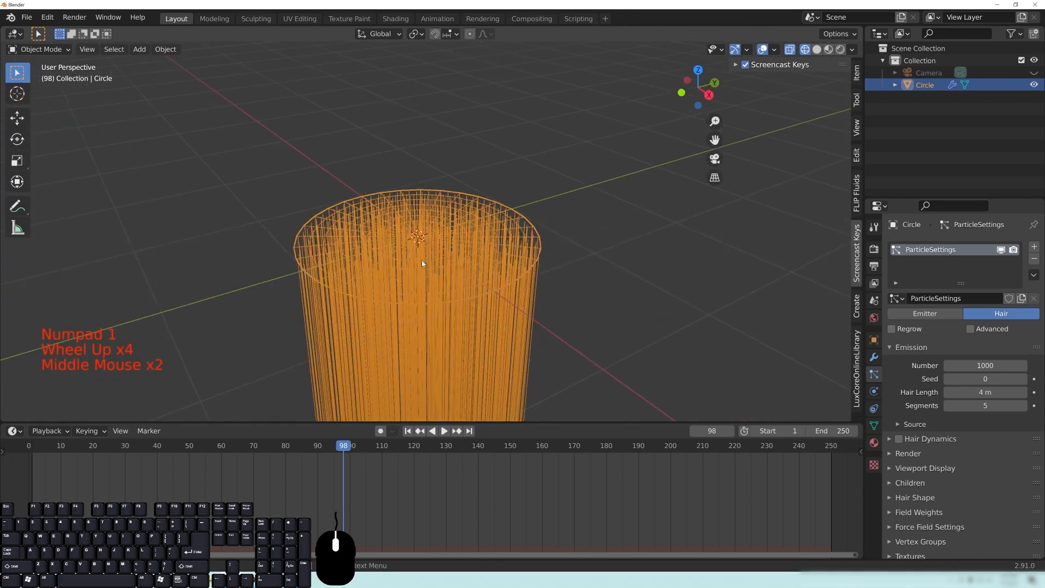
Step: Enter Edit Mode on the disc with face selection and display its face normals at a larger size to check their direction
key("Tab")
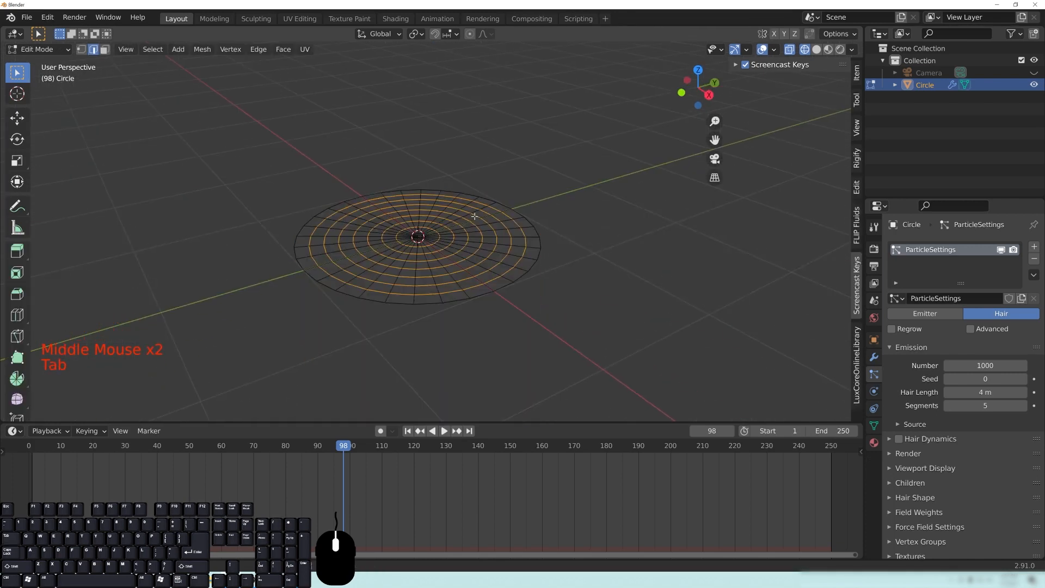
left_click(105, 49)
scroll(414, 255, "up", 4)
middle_click_drag(414, 256, 457, 275)
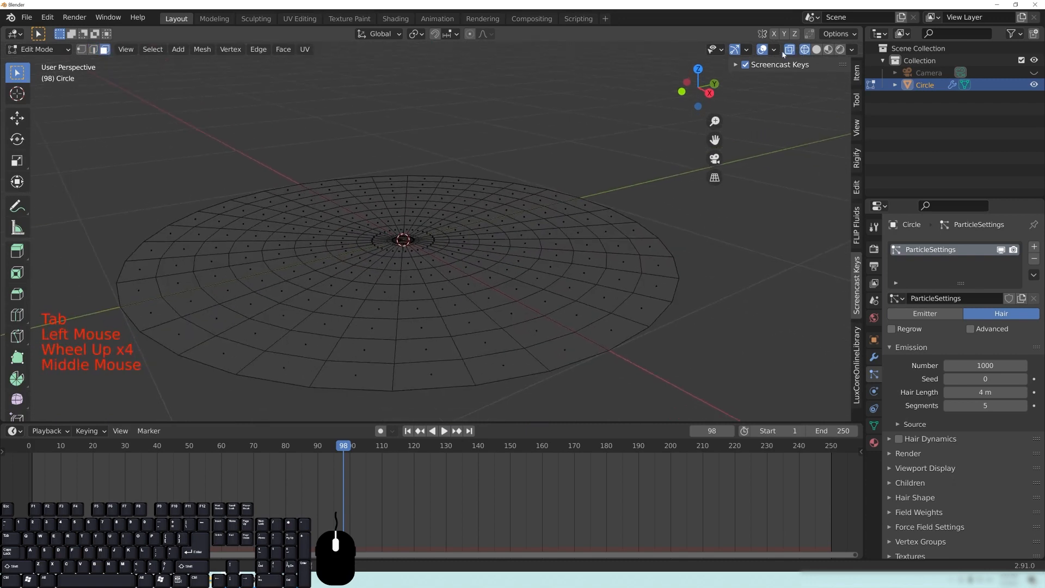
left_click(776, 49)
mouse_move(764, 53)
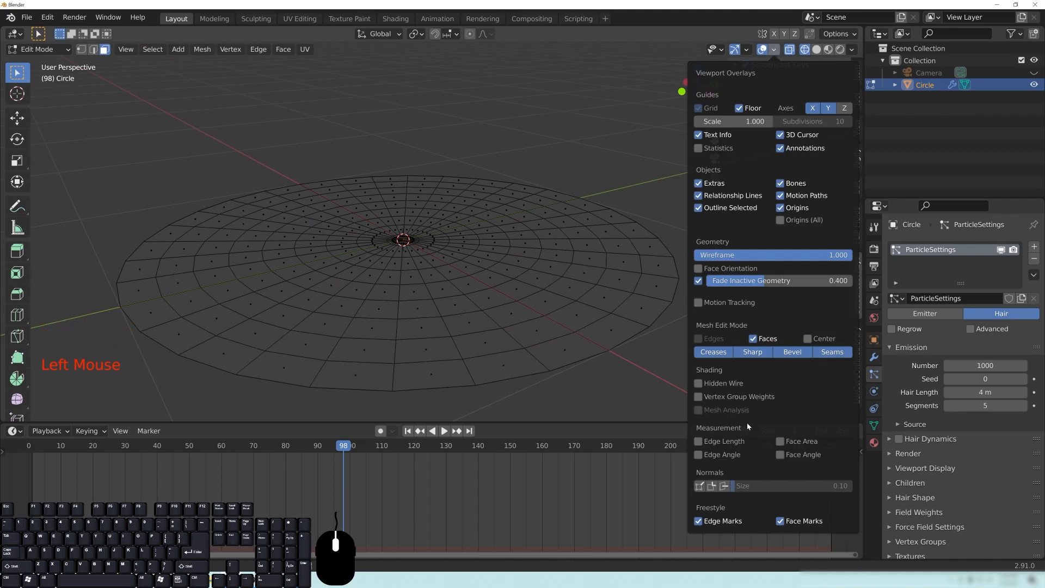
left_click(724, 487)
left_click_drag(762, 486, 805, 486)
middle_click_drag(384, 294, 381, 220)
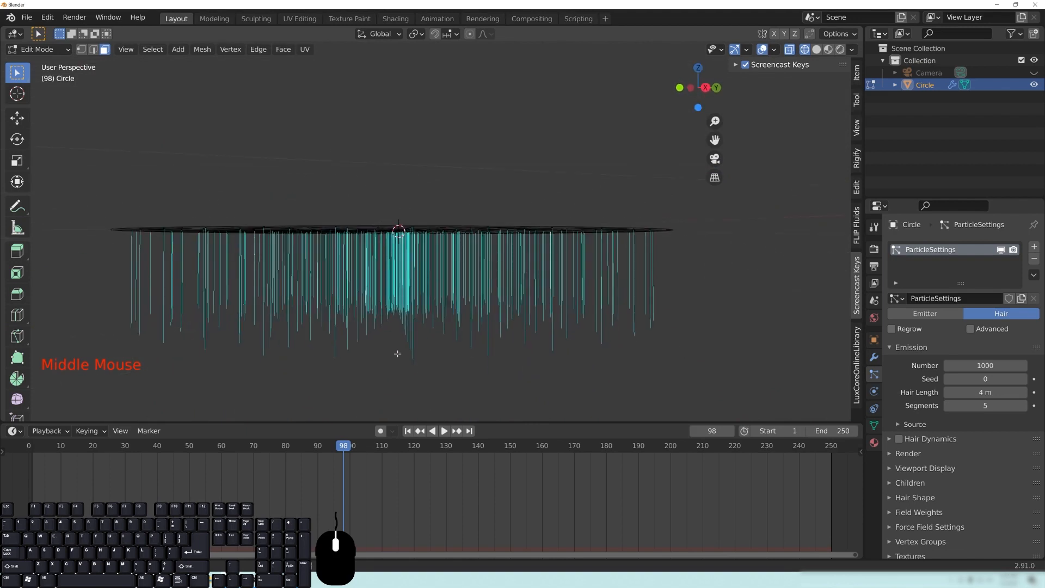
middle_click_drag(434, 224, 349, 257)
middle_click_drag(530, 311, 550, 280)
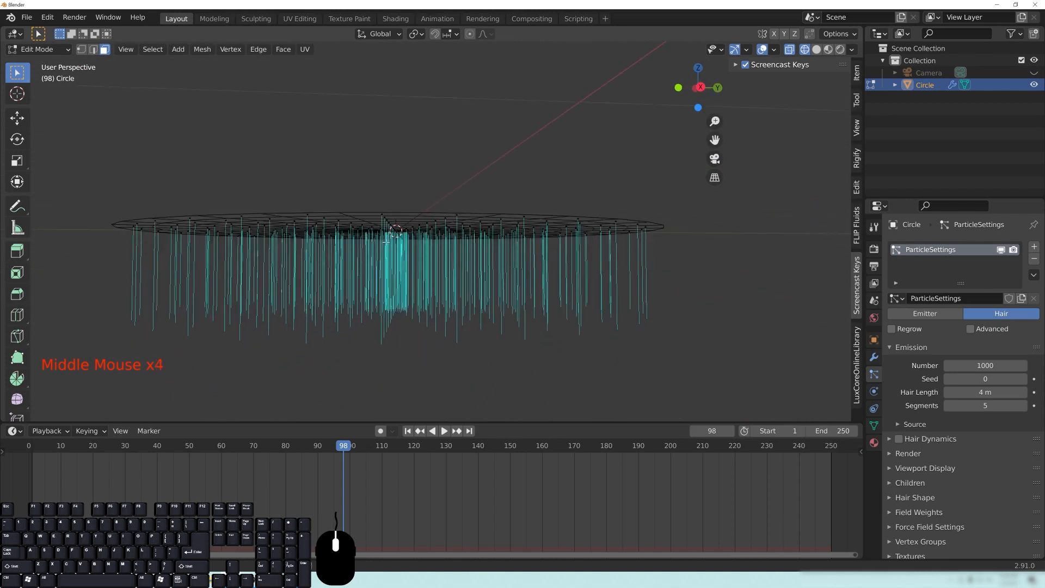
Step: Flip the normals of all the disc's faces while in front orthographic view, and return to Object Mode
key("KP_1")
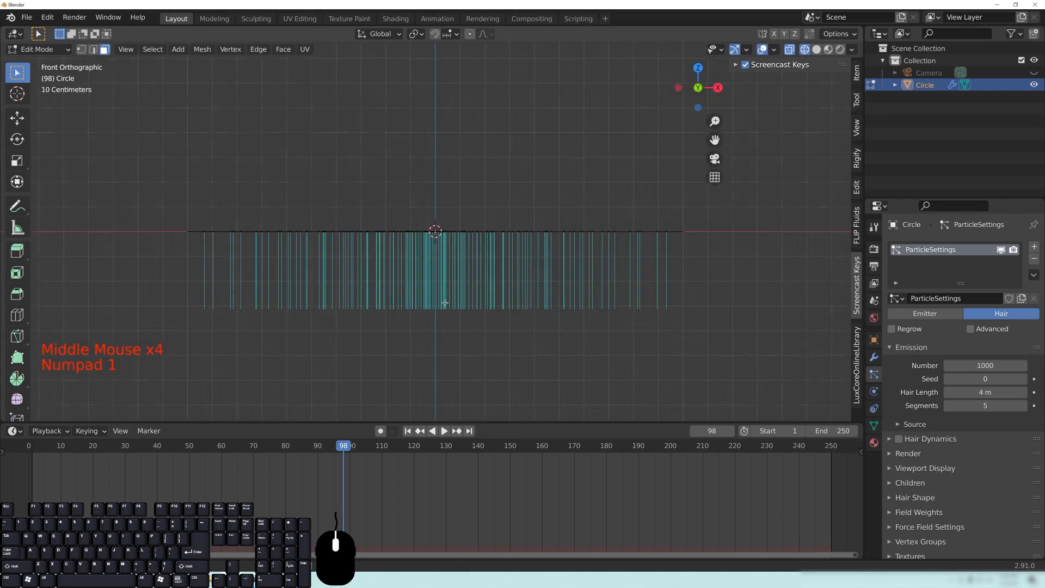
scroll(491, 214, "down", 2)
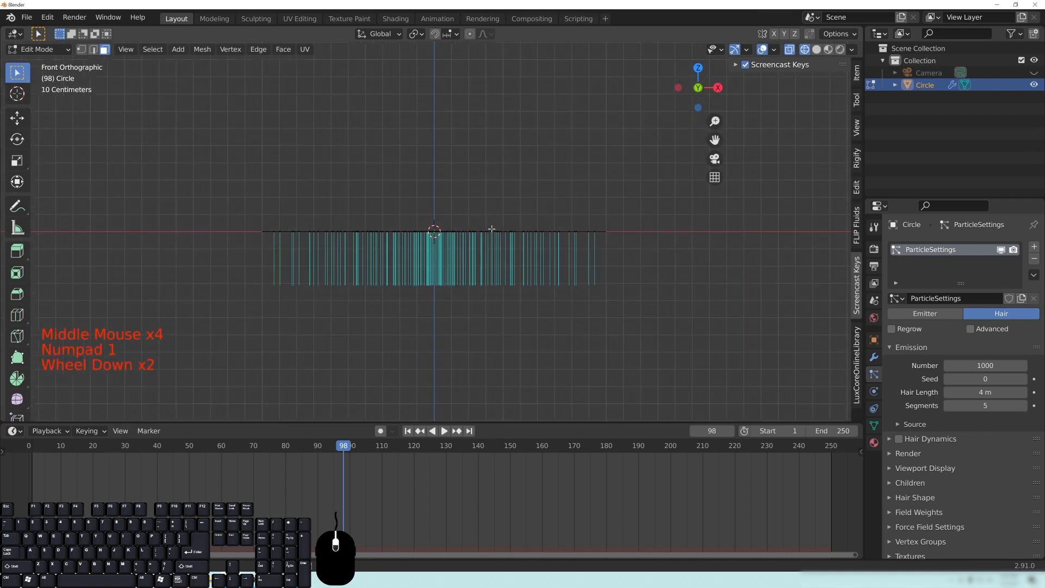
middle_click_drag(490, 229, 463, 286, "shift")
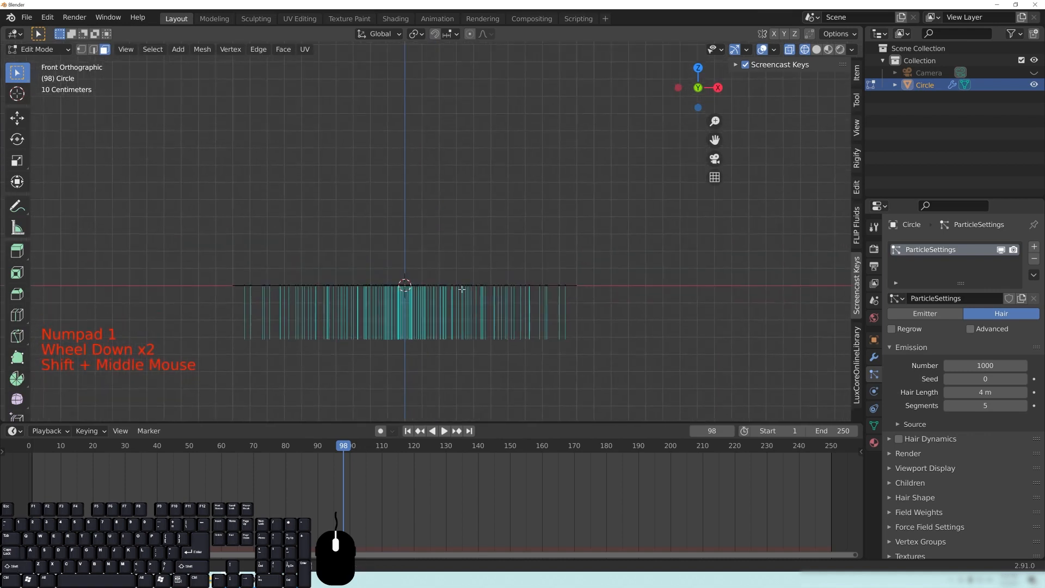
key("a")
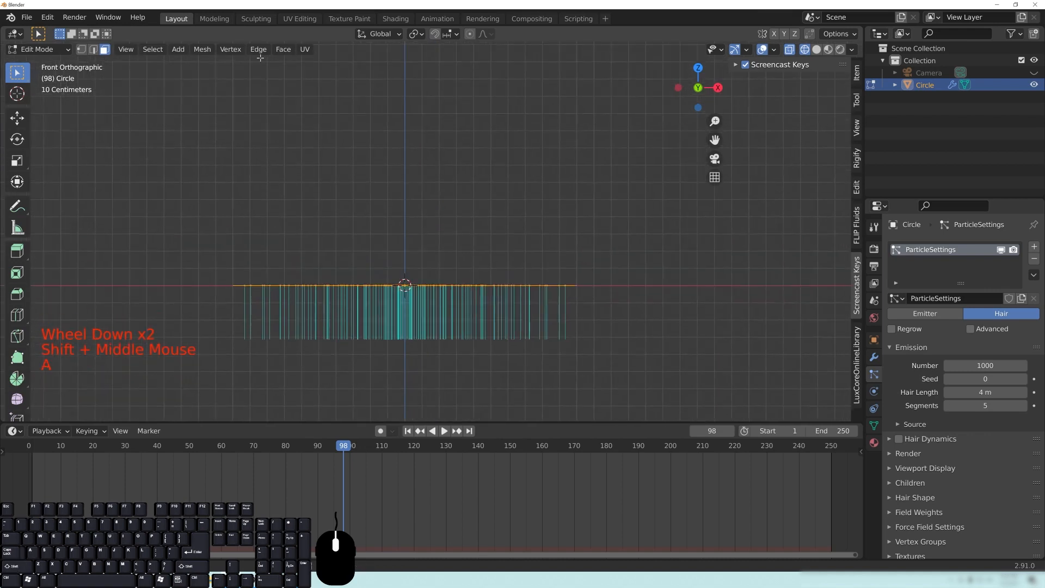
left_click(205, 50)
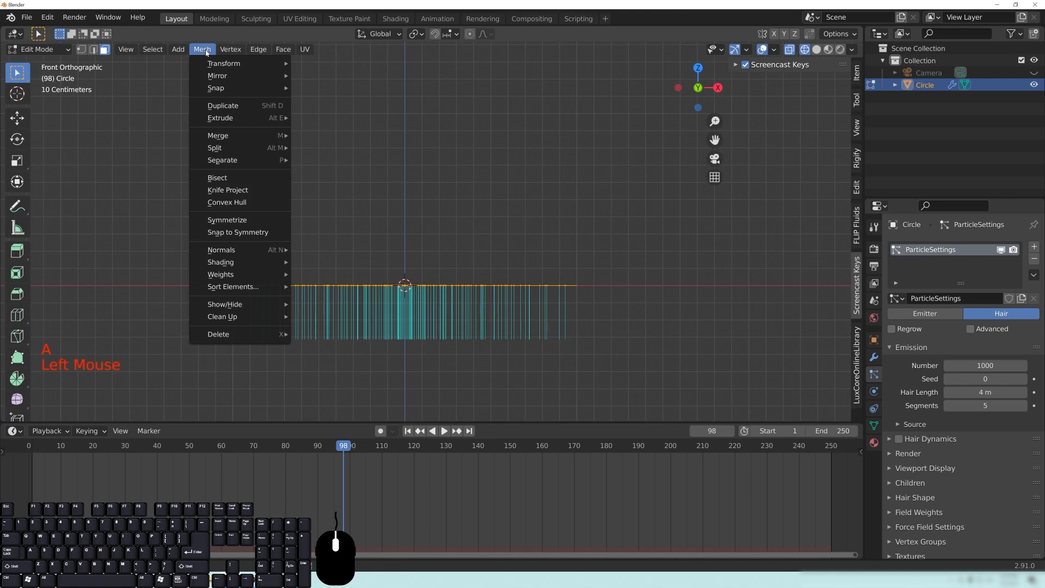
mouse_move(238, 249)
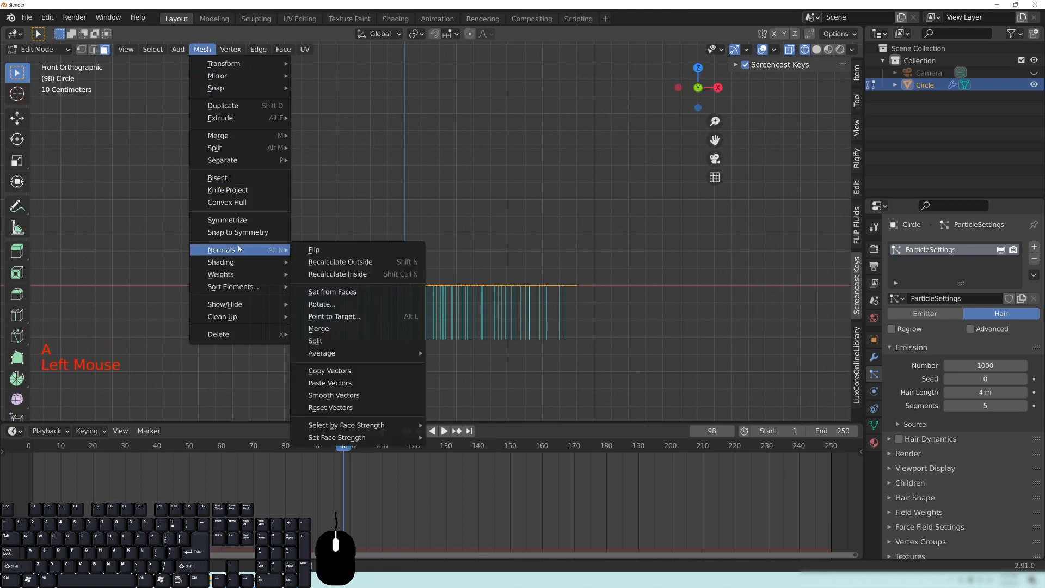
left_click(321, 251)
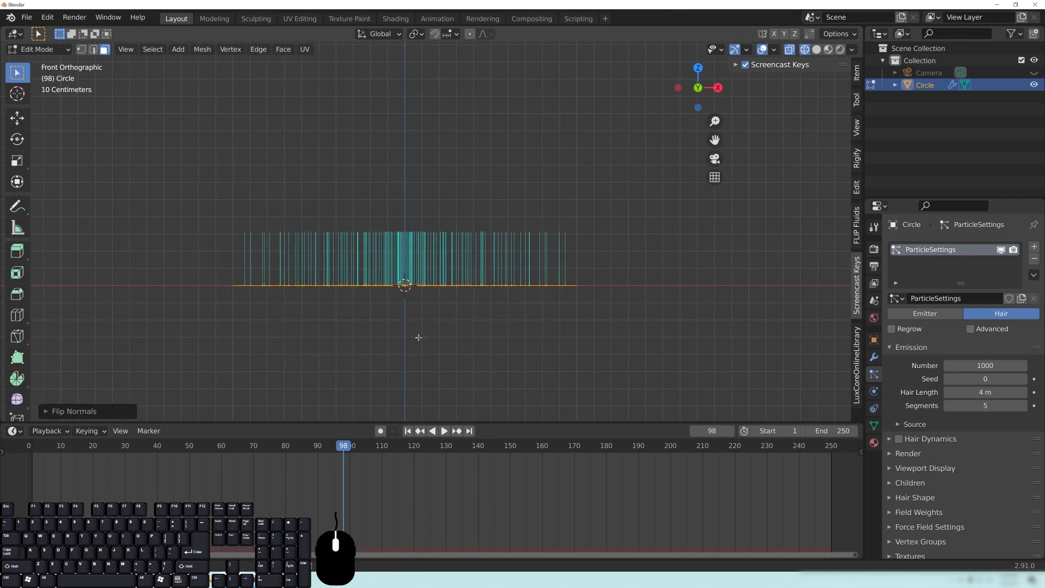
key("Tab")
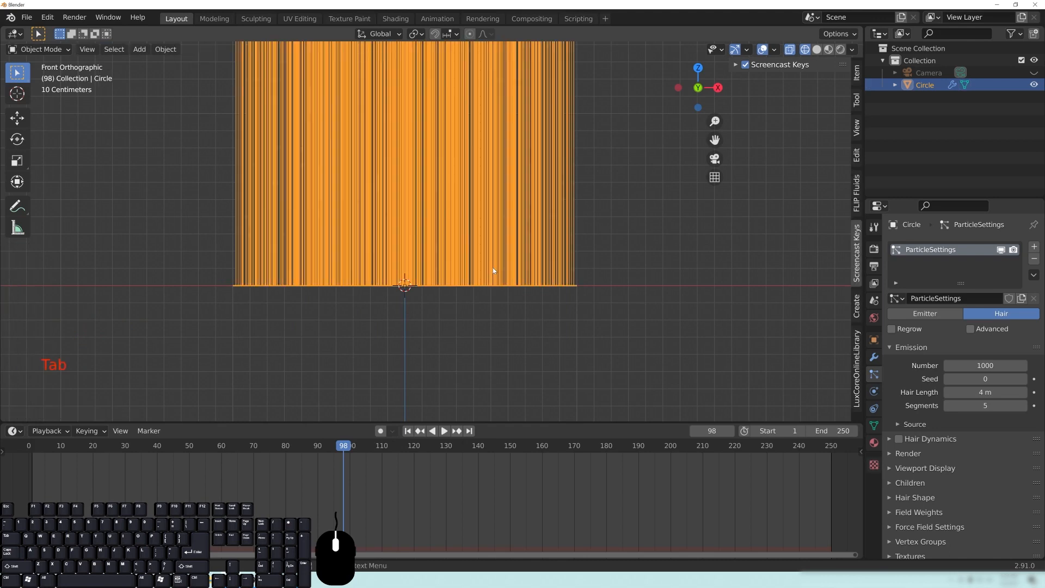
scroll(492, 267, "down", 4)
middle_click_drag(485, 187, 478, 325, "shift")
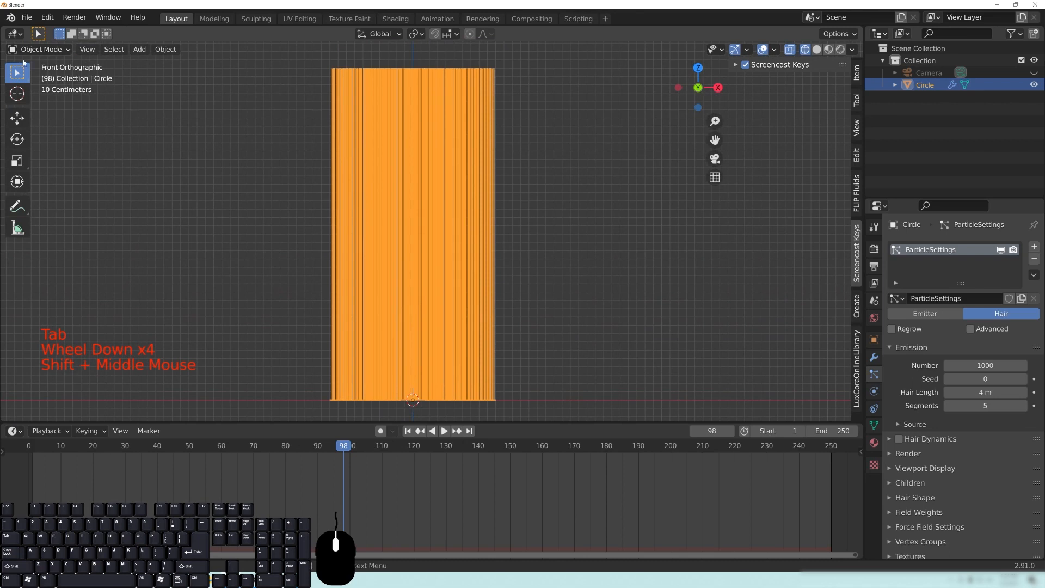
Step: Examine the hair strands growing from the disc from several angles
left_click(39, 50)
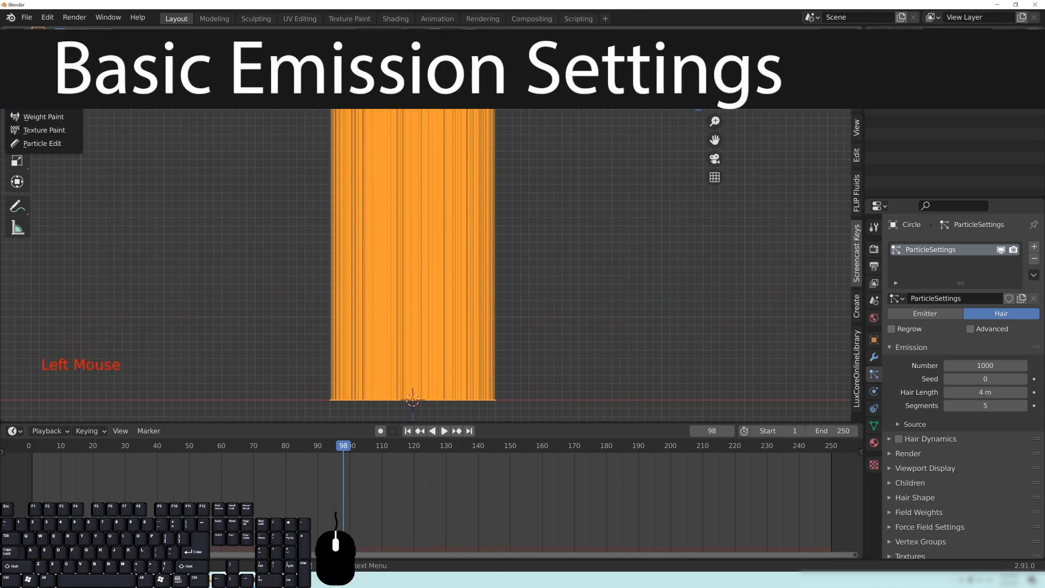
middle_click_drag(389, 142, 431, 259)
scroll(452, 215, "down", 4)
mouse_move(432, 316)
middle_mouse_down()
mouse_move(436, 249)
mouse_move(458, 345)
mouse_move(385, 270)
mouse_move(434, 318)
middle_mouse_up()
scroll(483, 247, "up", 3)
middle_click_drag(483, 247, 504, 215)
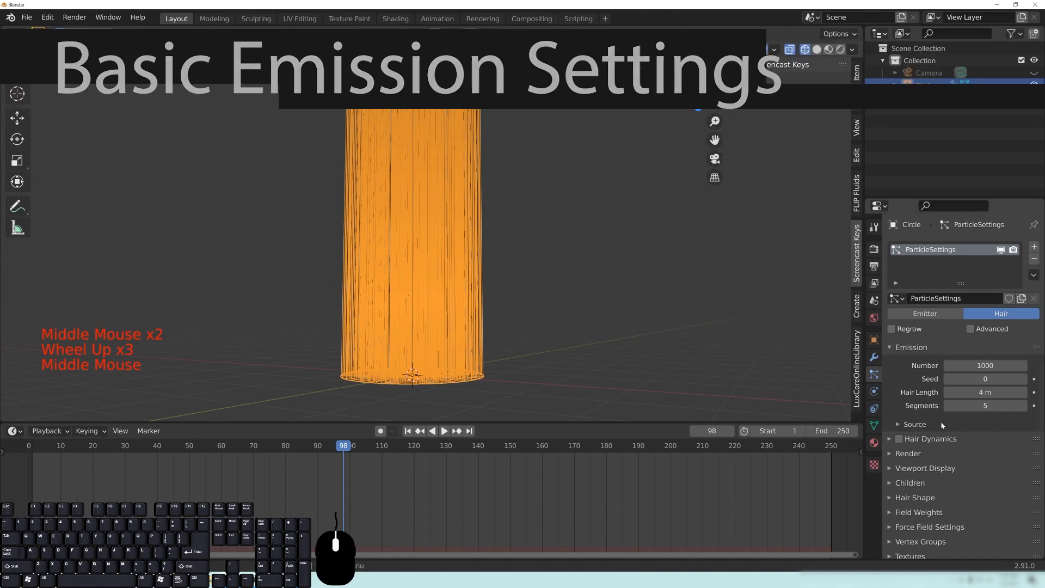
middle_click_drag(486, 159, 290, 96)
middle_click_drag(451, 281, 471, 264)
scroll(429, 231, "down", 3)
middle_click_drag(429, 230, 456, 278)
scroll(456, 277, "up", 3)
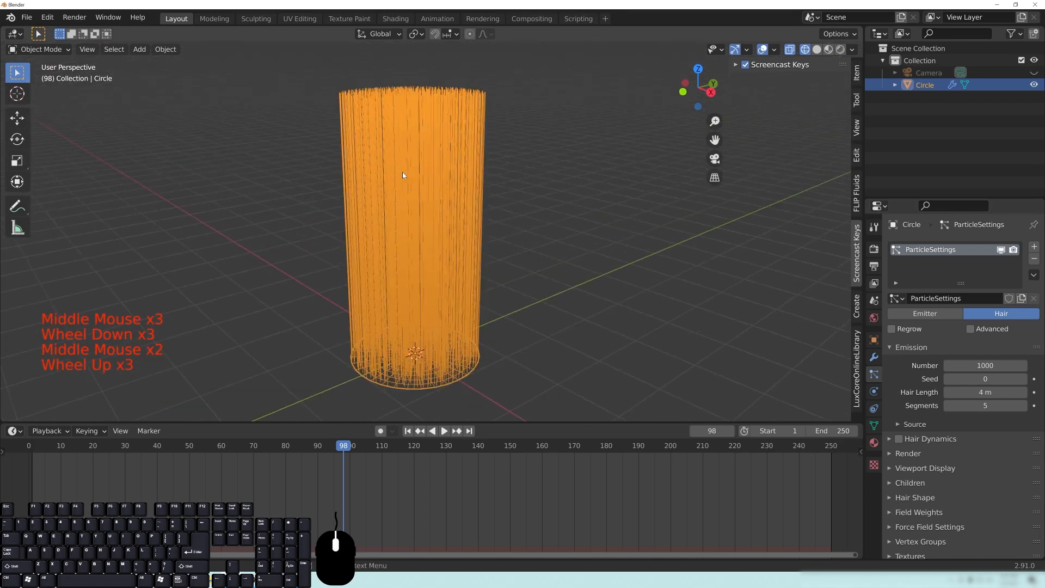
middle_click_drag(499, 315, 414, 139)
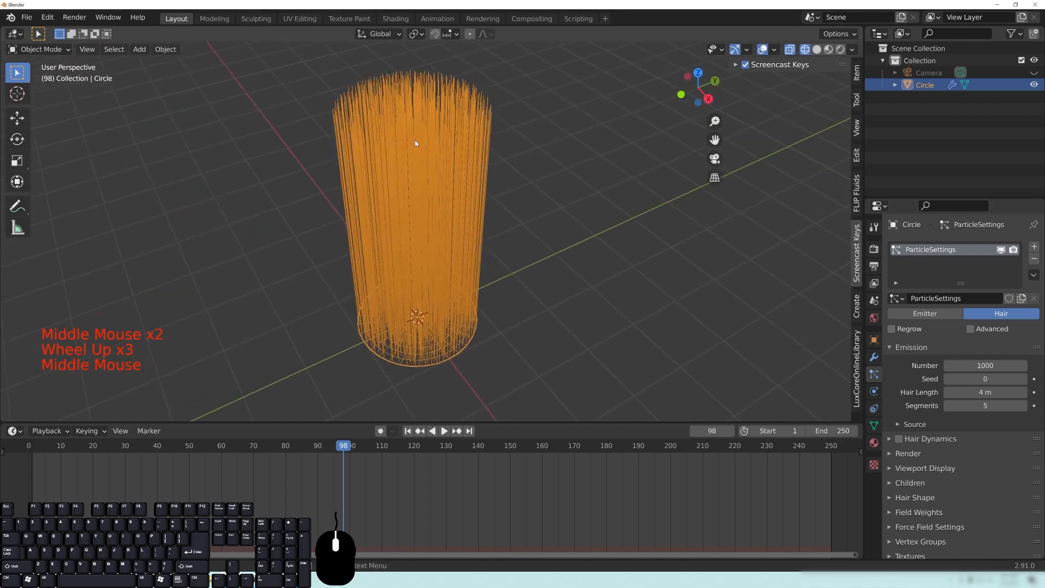
Step: Reduce the hair emission number to 10, deselect the disc and inspect the individual strands
left_click(986, 365)
key("BackSpace")
key("BackSpace")
key("Return")
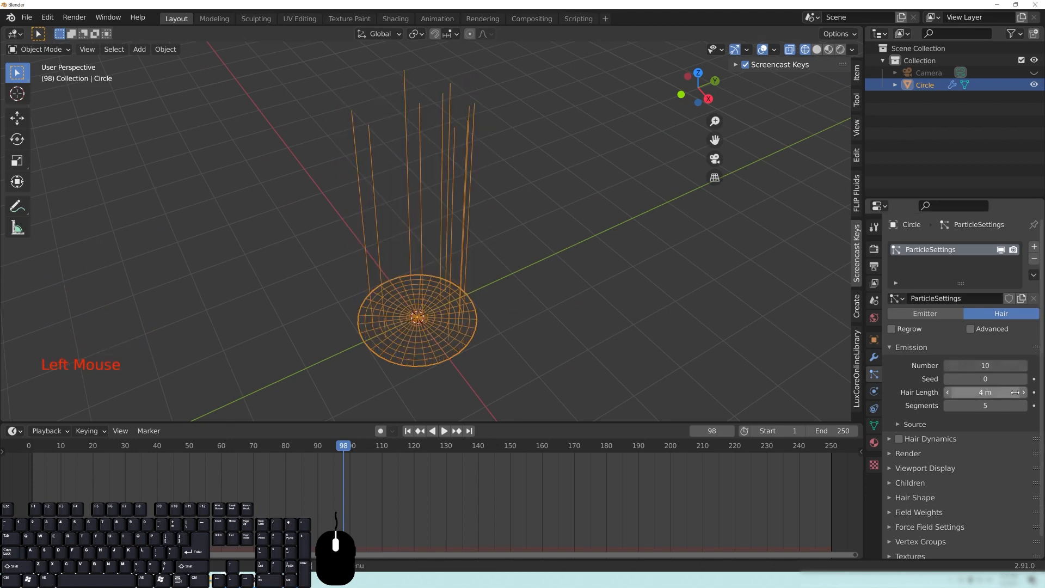
middle_click_drag(447, 313, 497, 215)
key("alt+a")
scroll(546, 240, "up", 2)
middle_click_drag(602, 106, 540, 271)
scroll(556, 175, "down", 2)
middle_click_drag(373, 296, 546, 238)
middle_click_drag(354, 210, 583, 154)
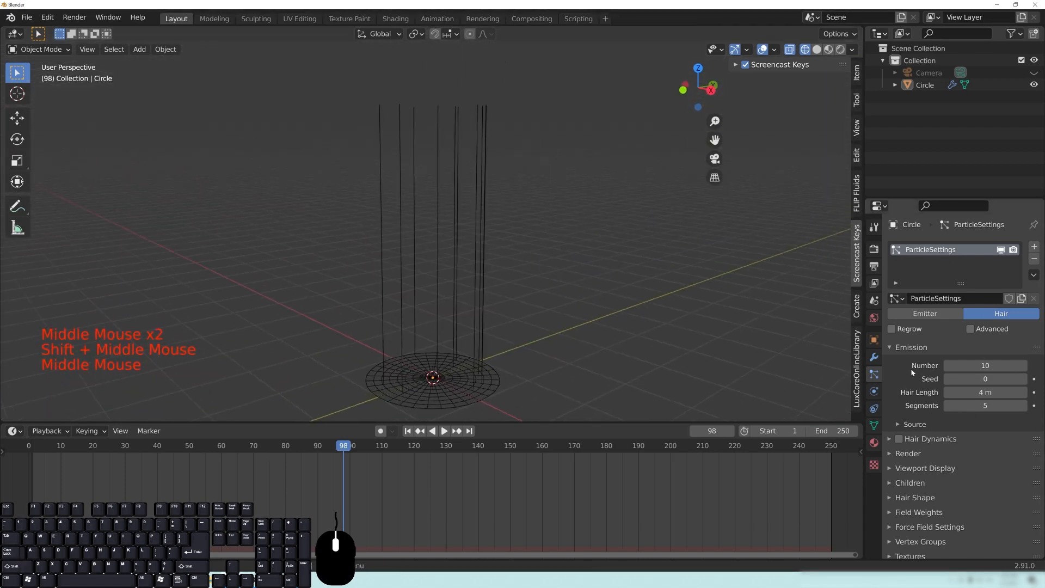
Step: Set the hair emission number to 100 and check the strands' density around the disc
left_click(980, 366)
type("0")
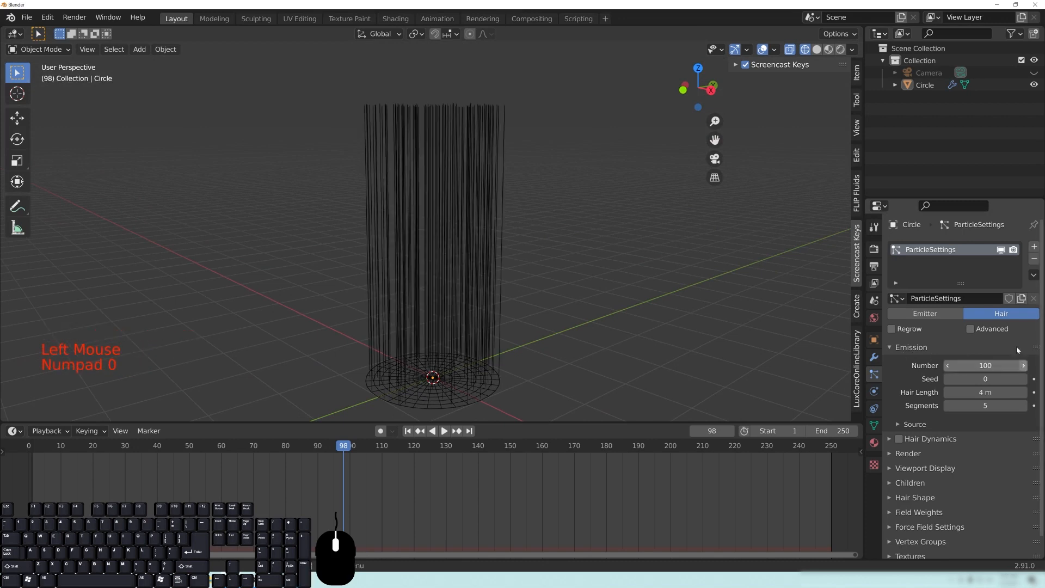
middle_click_drag(588, 170, 452, 204)
middle_click_drag(572, 297, 556, 243)
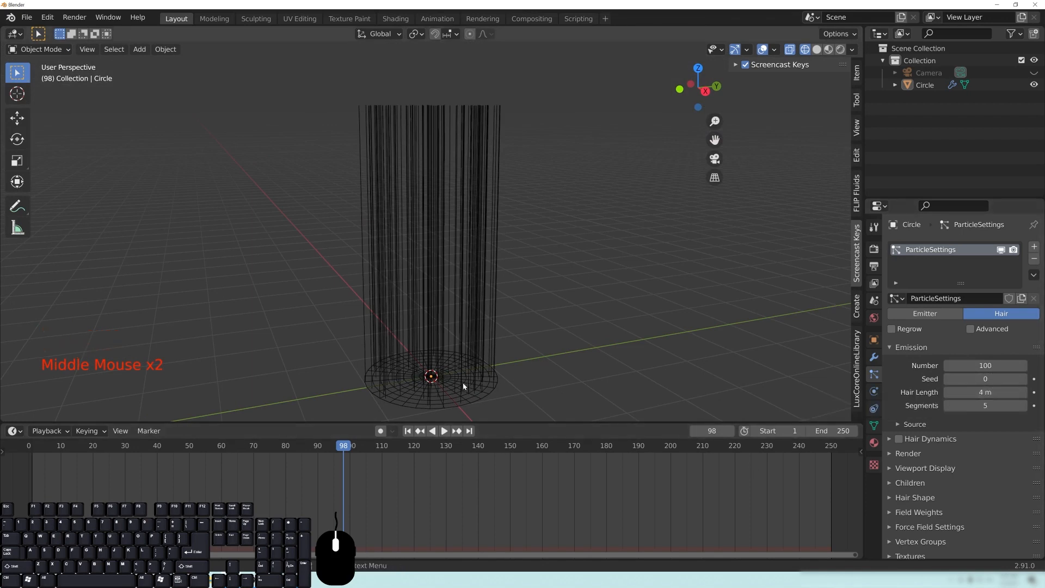
Step: Try a shorter hair length on the strands and restore it to 4 m
left_click_drag(974, 394, 967, 393, "shift")
left_click(968, 393)
type("4")
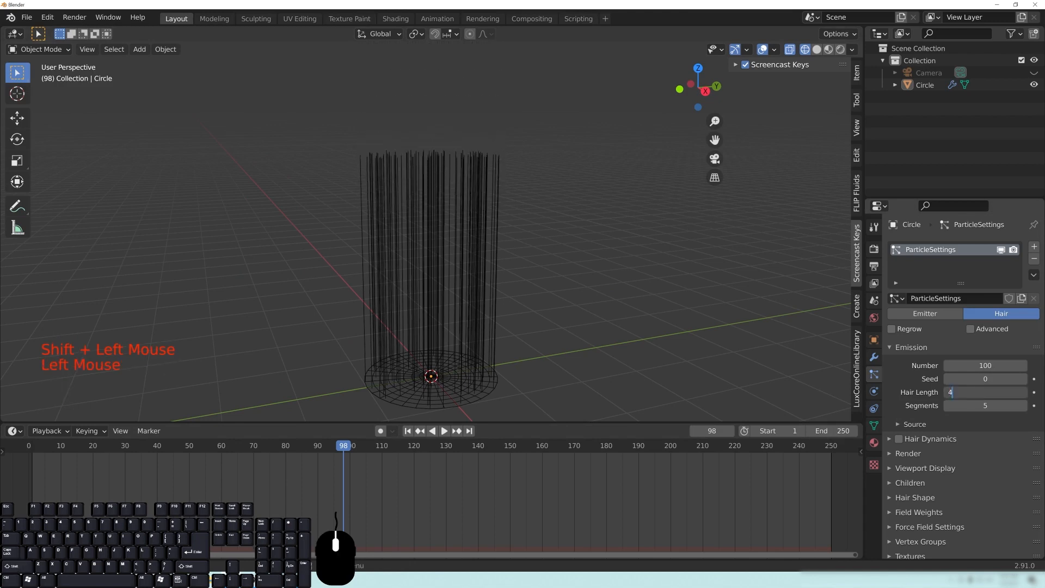
key("Return")
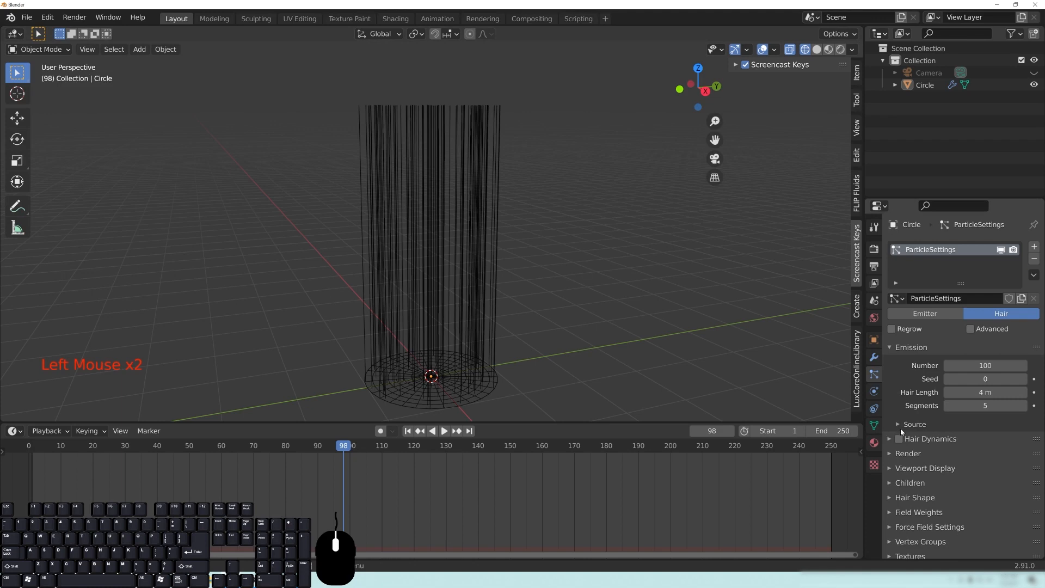
Step: Expand the emission Source settings and examine their options alongside how the strands are distributed over the disc
left_click(914, 425)
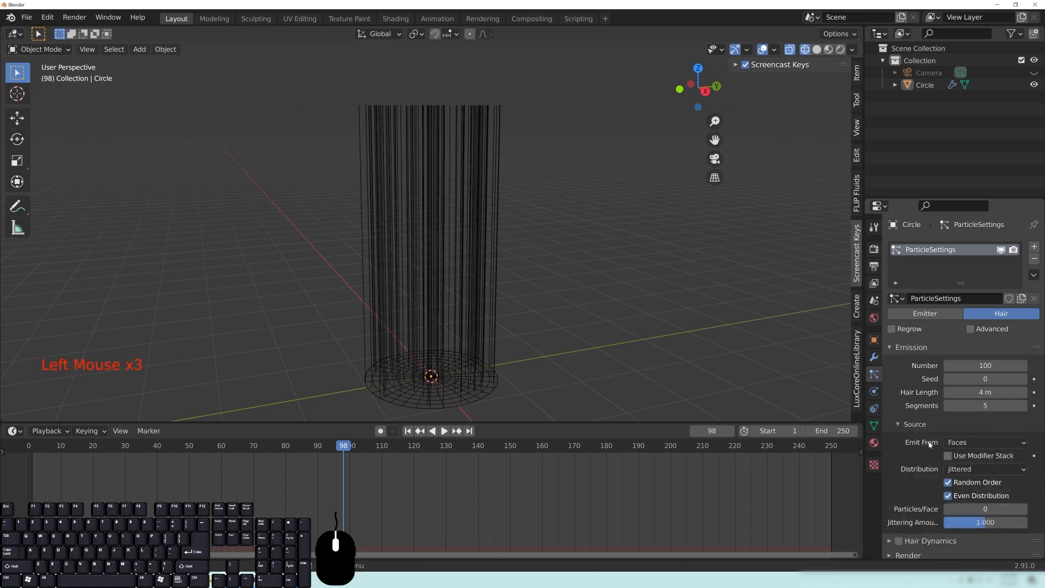
scroll(930, 443, "down", 7)
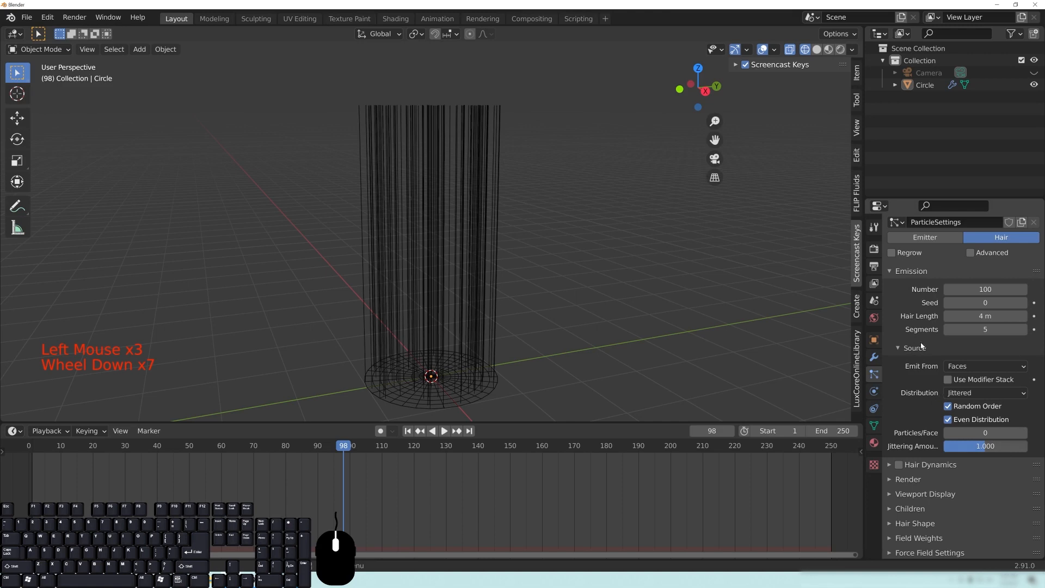
middle_click_drag(523, 245, 536, 252)
middle_click_drag(470, 339, 406, 346)
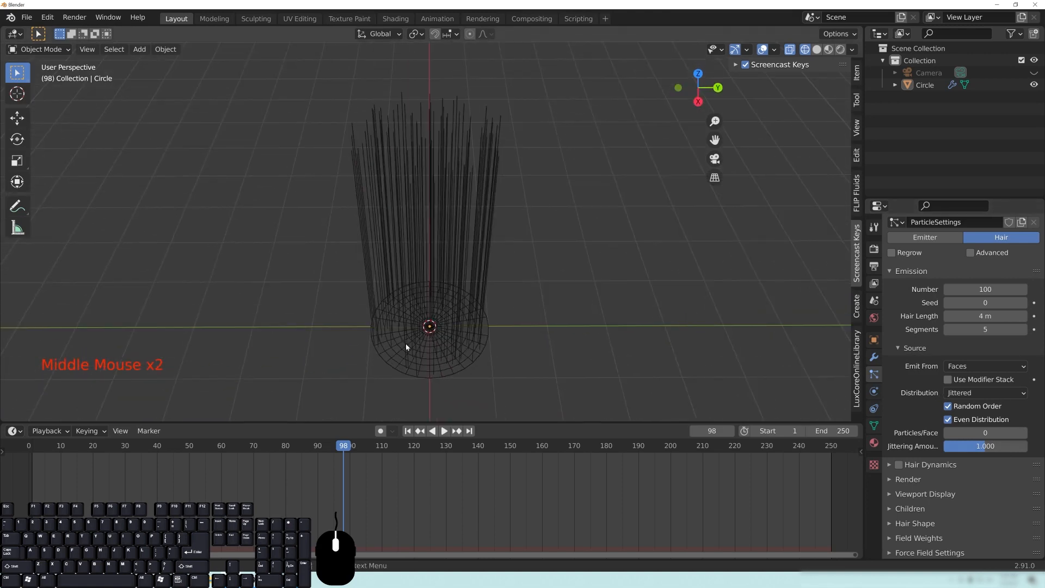
middle_click_drag(457, 296, 745, 332)
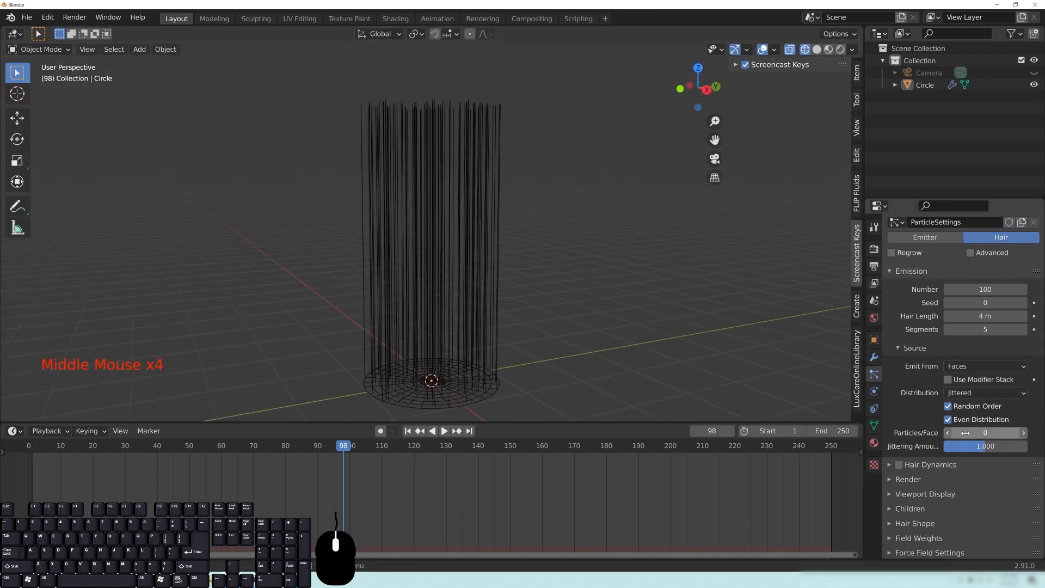
scroll(919, 440, "down", 4)
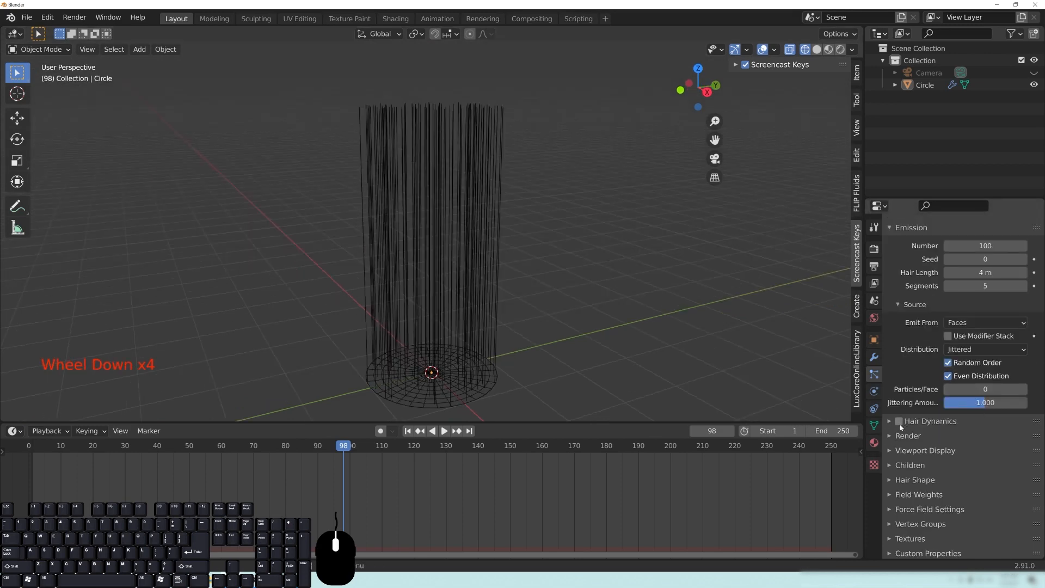
middle_click_drag(456, 270, 476, 257)
middle_click_drag(383, 118, 397, 124)
middle_click_drag(433, 210, 420, 330)
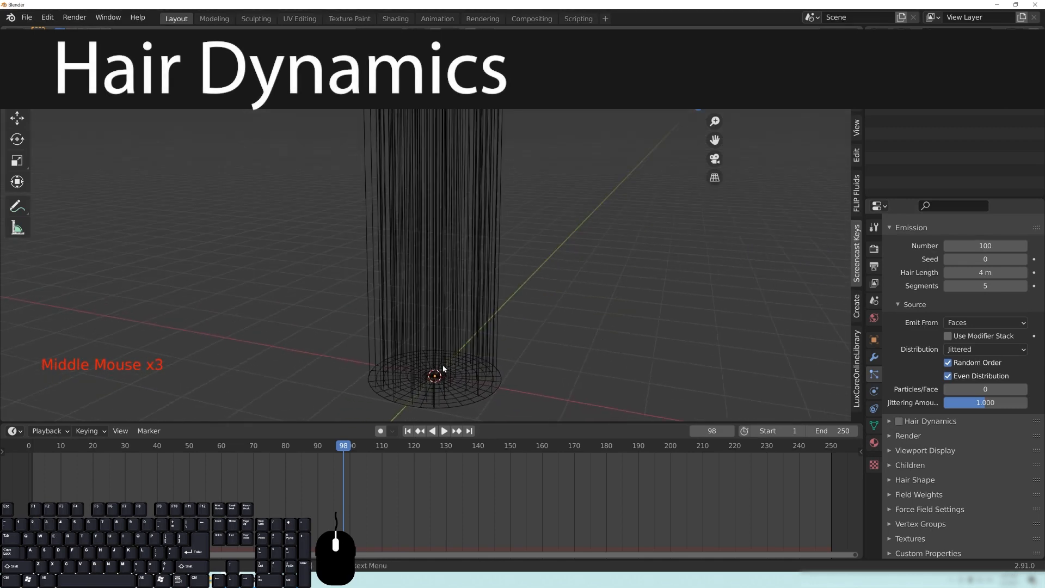
middle_click_drag(565, 203, 583, 196)
Step: Enable Hair Dynamics, move the timeline to frame 0 and play the animation in front orthographic view
left_click(899, 421)
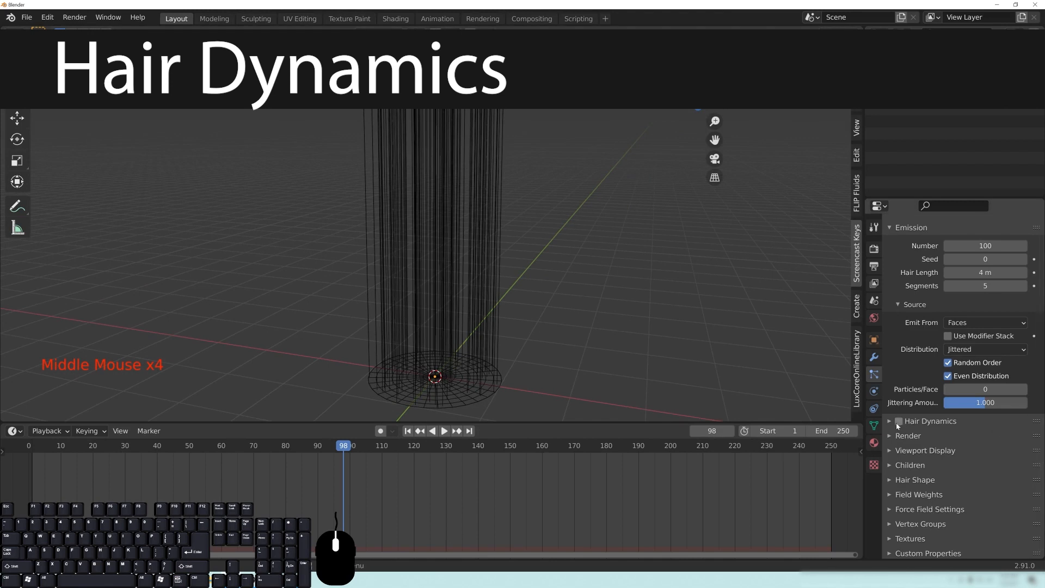
left_click(211, 447)
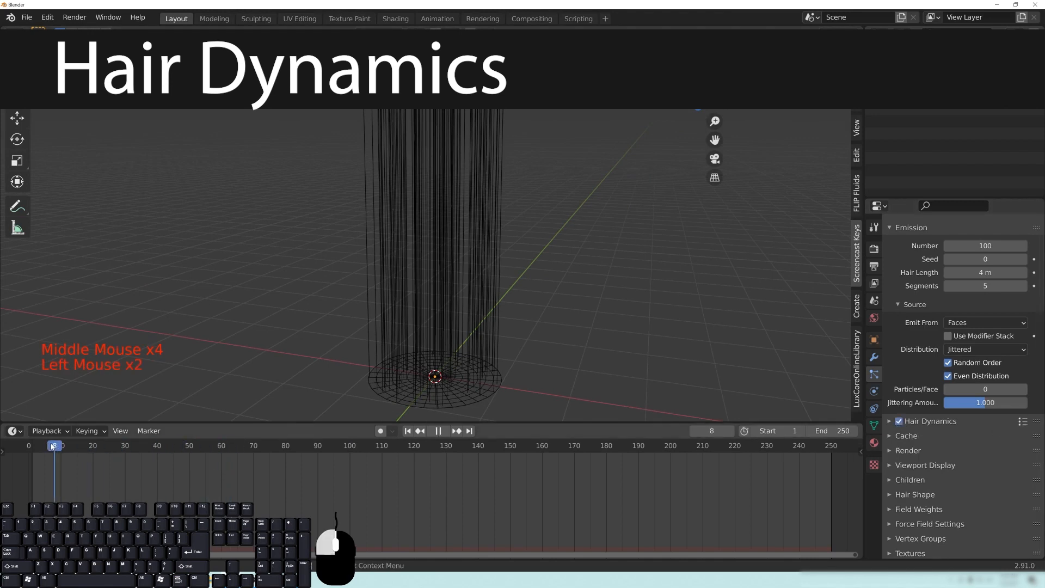
middle_click_drag(218, 354, 376, 296)
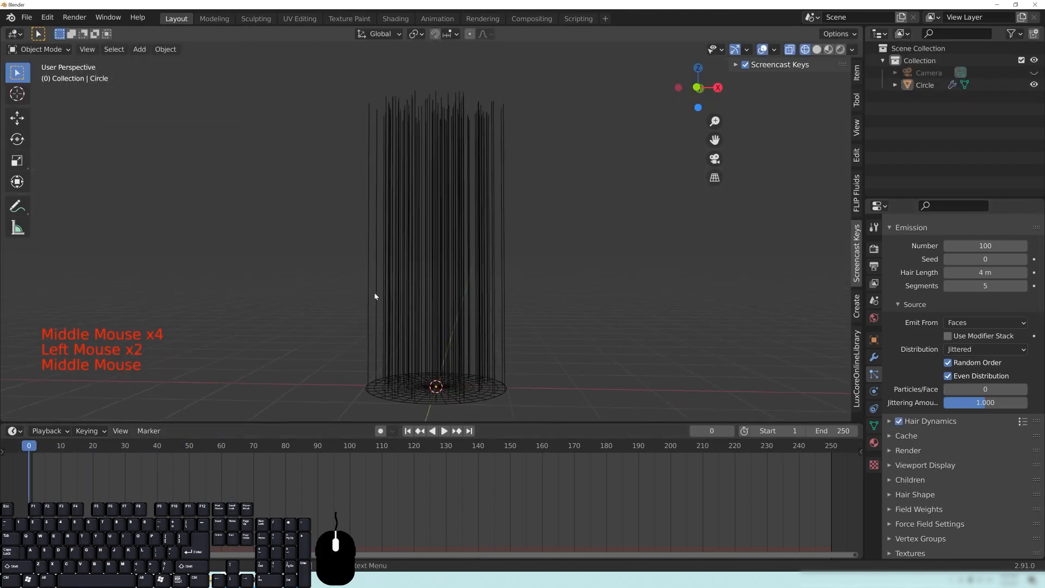
key("KP_1")
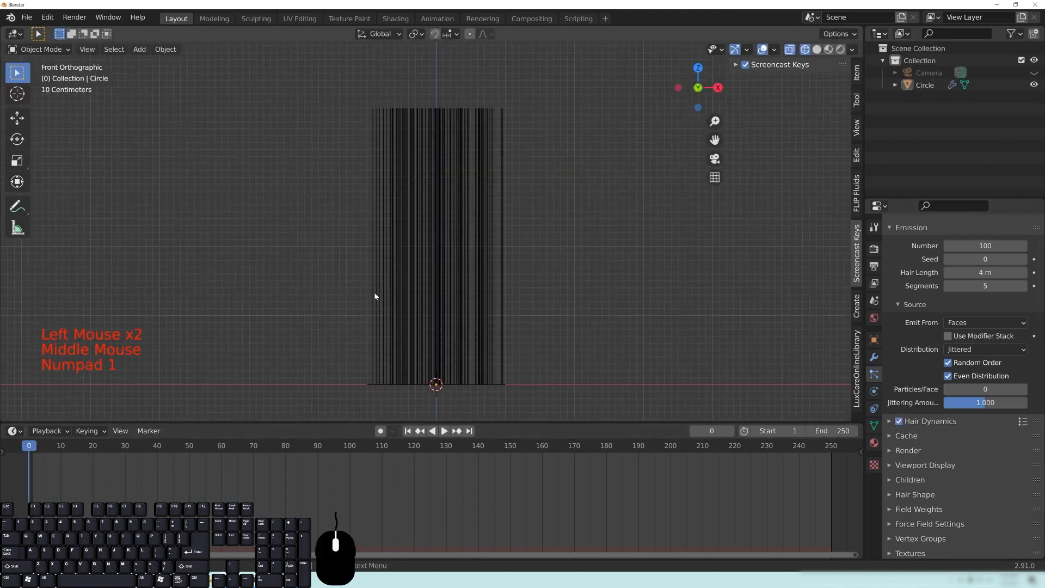
left_click(444, 432)
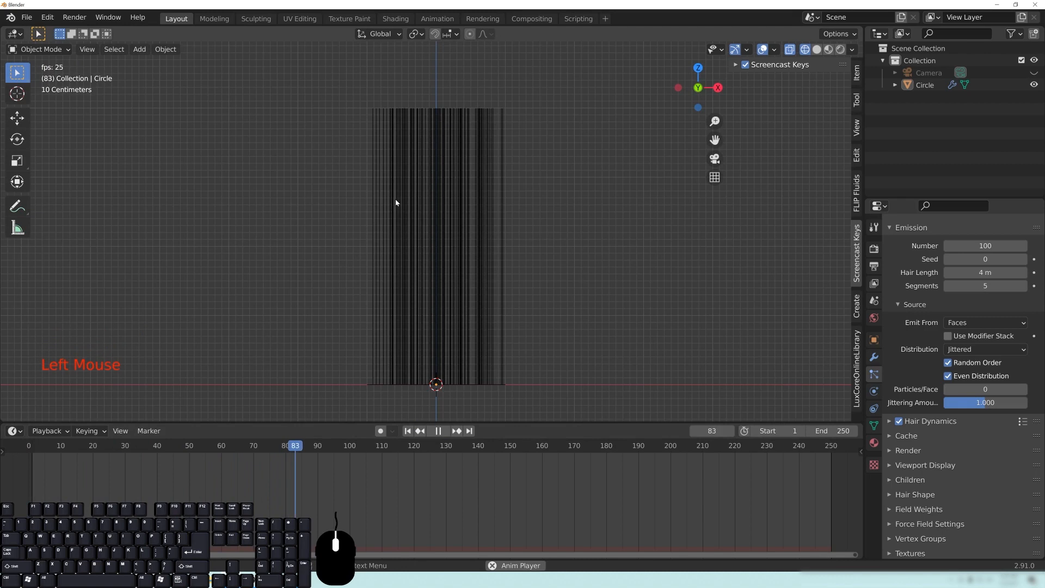
Step: Select the disc carrying the hair strands and enter Edit Mode on it while the animation plays
middle_click_drag(537, 357, 496, 385)
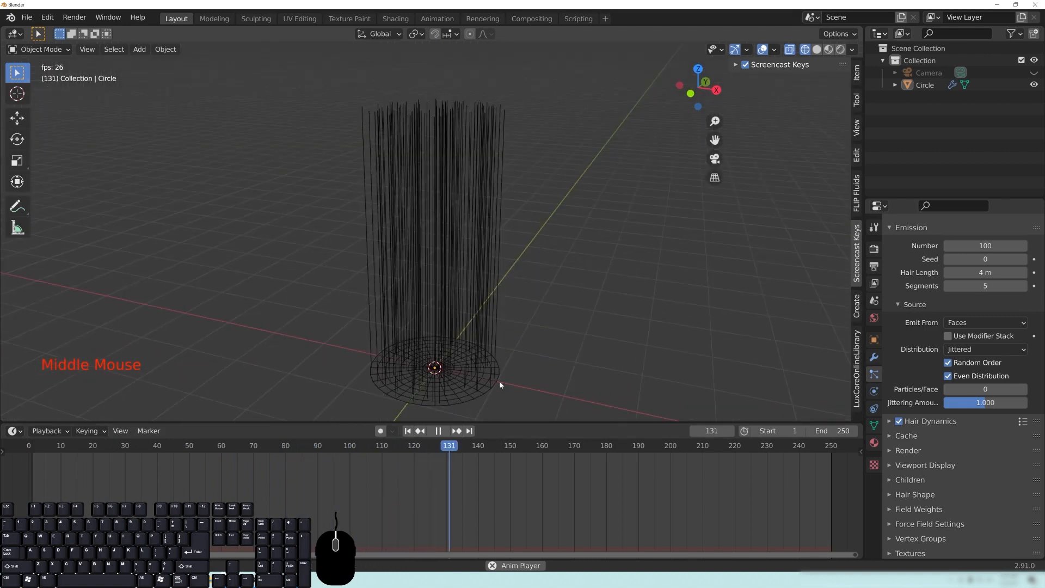
left_click(413, 392)
middle_click_drag(482, 389, 520, 293, "shift")
scroll(478, 271, "up", 5)
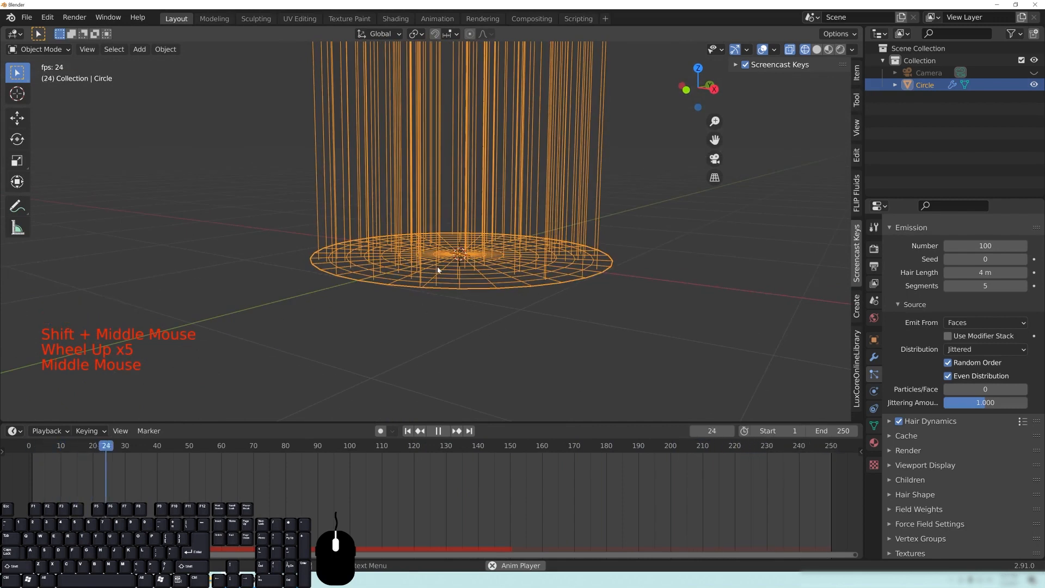
middle_click_drag(543, 284, 517, 253)
scroll(489, 217, "down", 3)
middle_click_drag(489, 217, 434, 184)
scroll(458, 251, "down", 1)
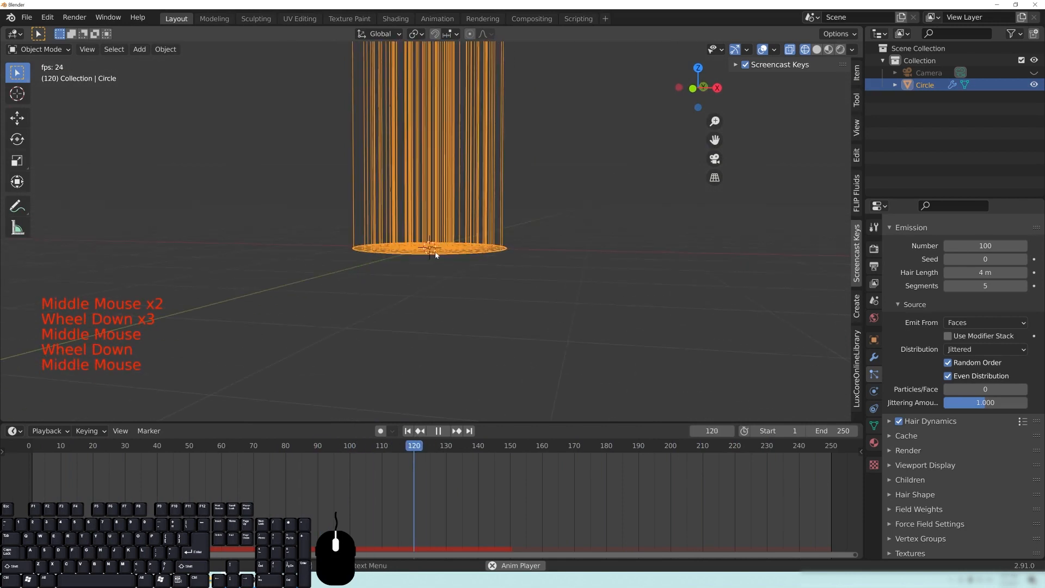
key("Tab")
middle_click_drag(434, 184, 442, 263)
scroll(494, 255, "up", 3)
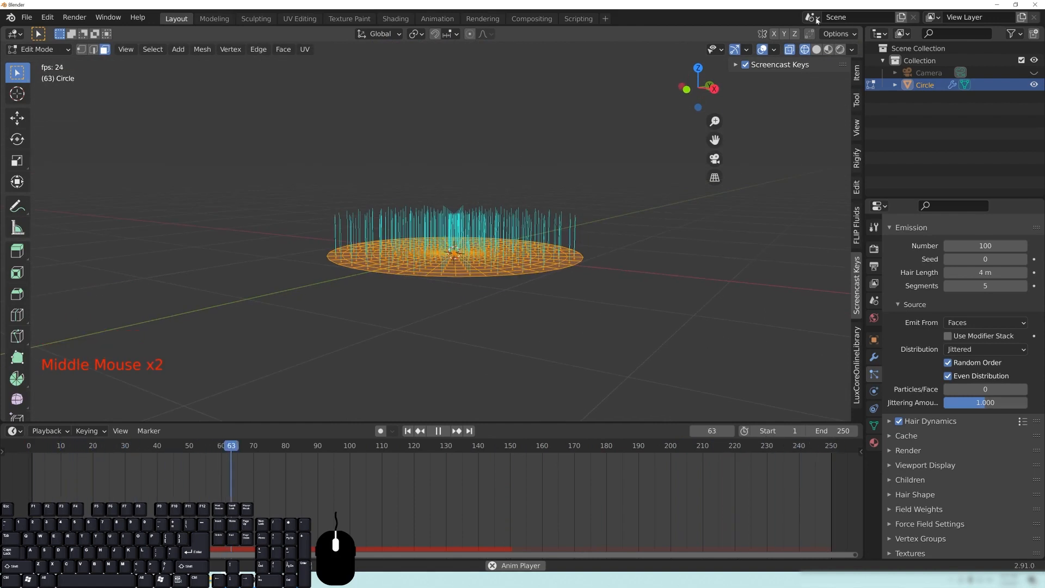
Step: Split the 3D viewport and show the shaving brush reference image 81ScaBnL9WL_SL1500_.jpg in the second area as an Image Editor
left_click_drag(862, 29, 454, 62)
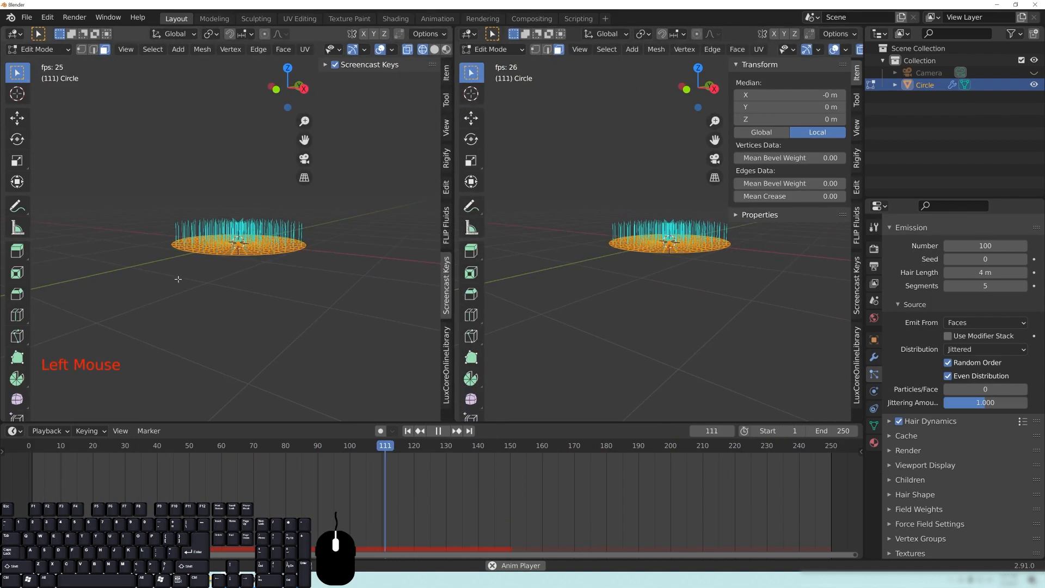
middle_click_drag(212, 255, 243, 253)
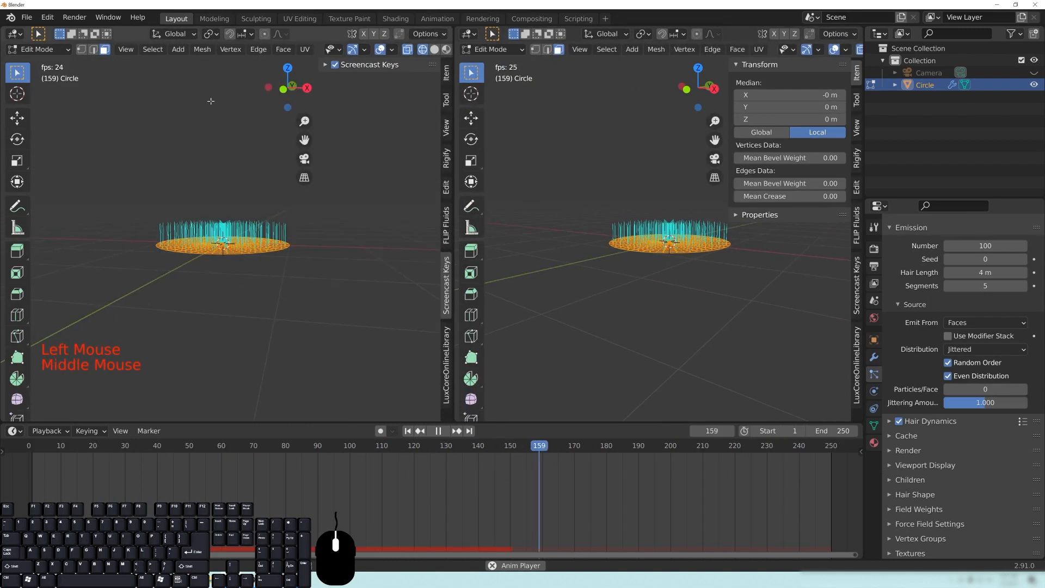
left_click(470, 34)
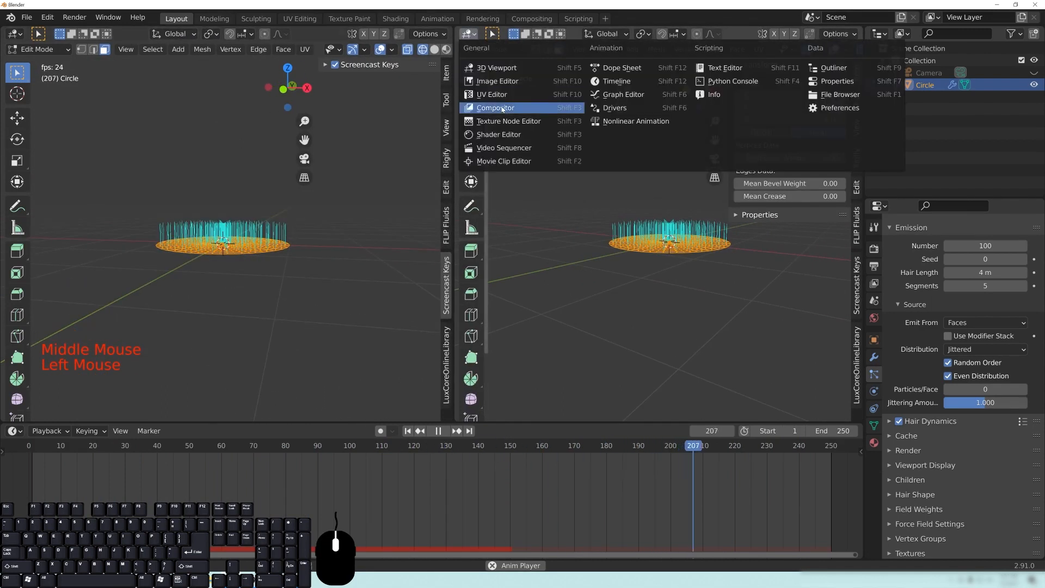
left_click(498, 82)
left_click(599, 34)
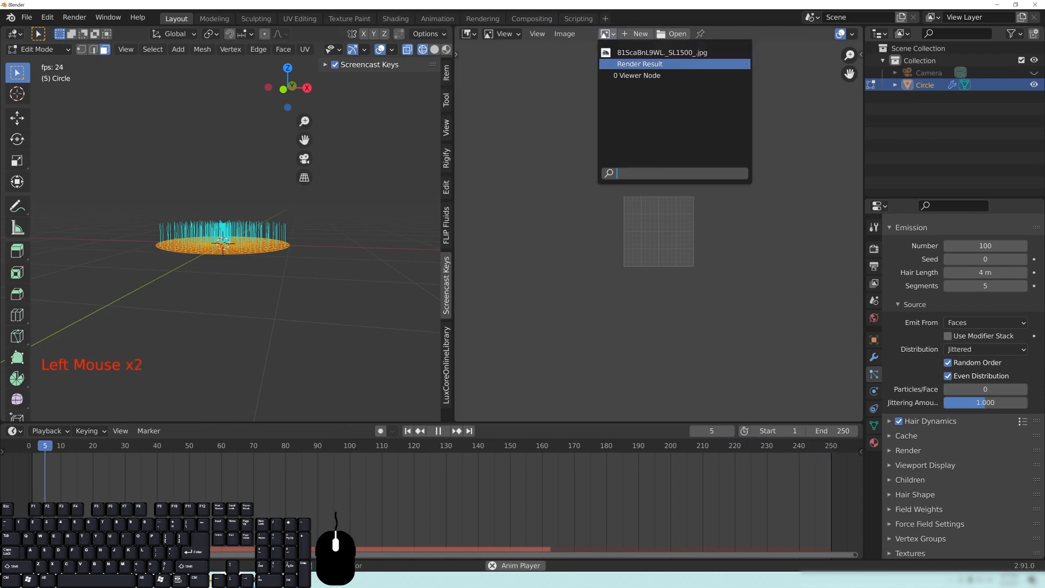
left_click(636, 55)
scroll(698, 235, "up", 3)
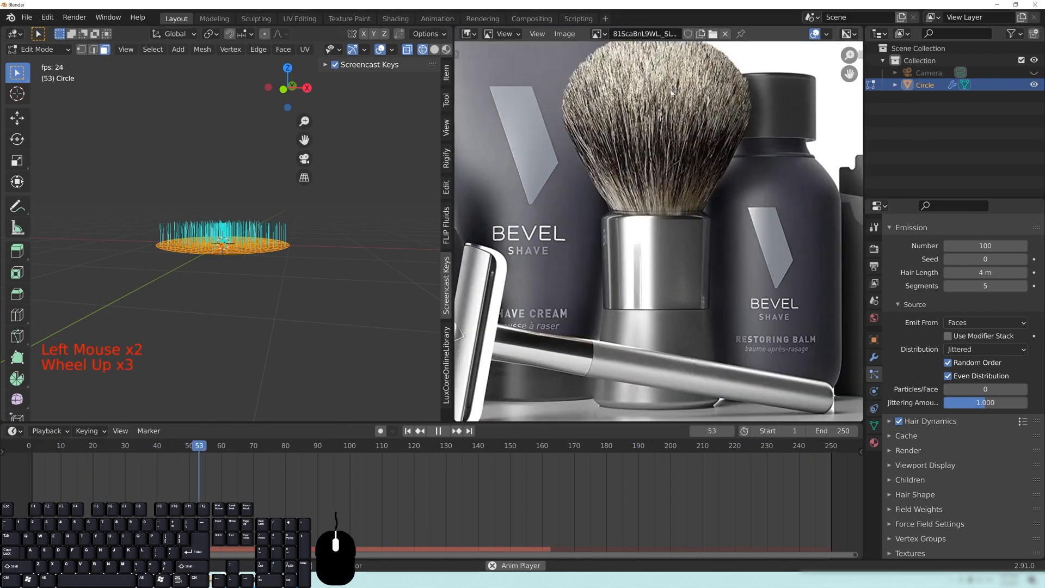
Step: Stop the animation playback and return the timeline to frame 0
left_click(439, 432)
left_click_drag(97, 463, 31, 457)
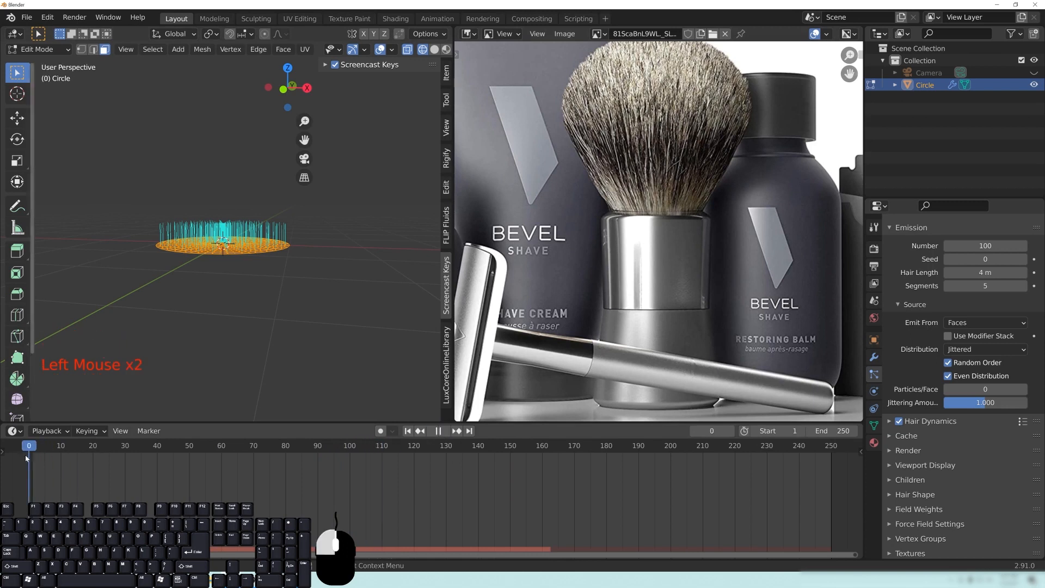
middle_click_drag(222, 284, 218, 333)
scroll(229, 321, "up", 5)
middle_click_drag(283, 262, 275, 351, "shift")
middle_click_drag(275, 351, 300, 302)
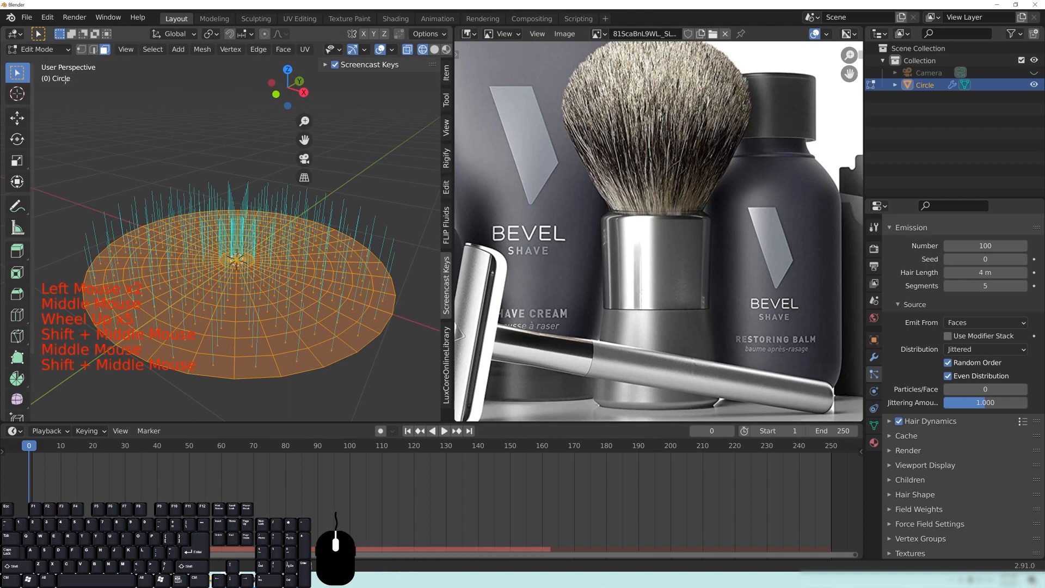
Step: Switch to vertex selection, restore the single 3D viewport and select the disc's centre vertex
left_click(81, 49)
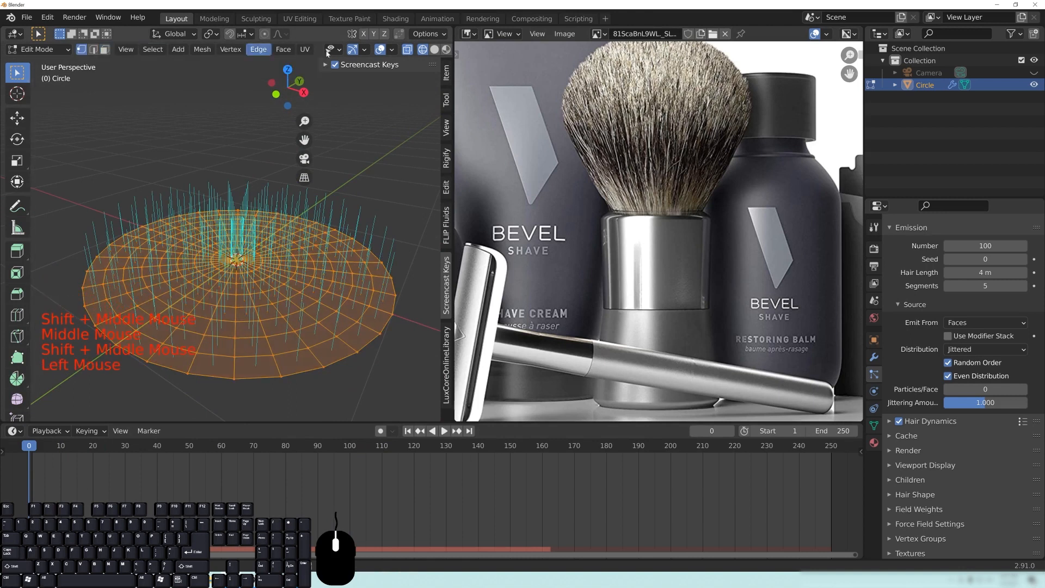
left_click(457, 26)
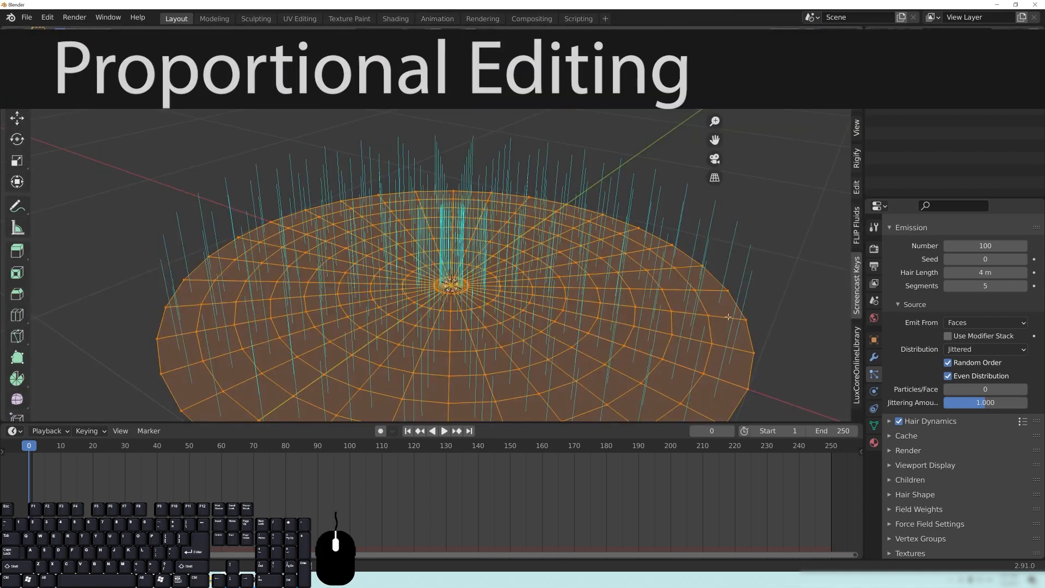
middle_click_drag(381, 283, 490, 251, "shift")
scroll(418, 311, "up", 5)
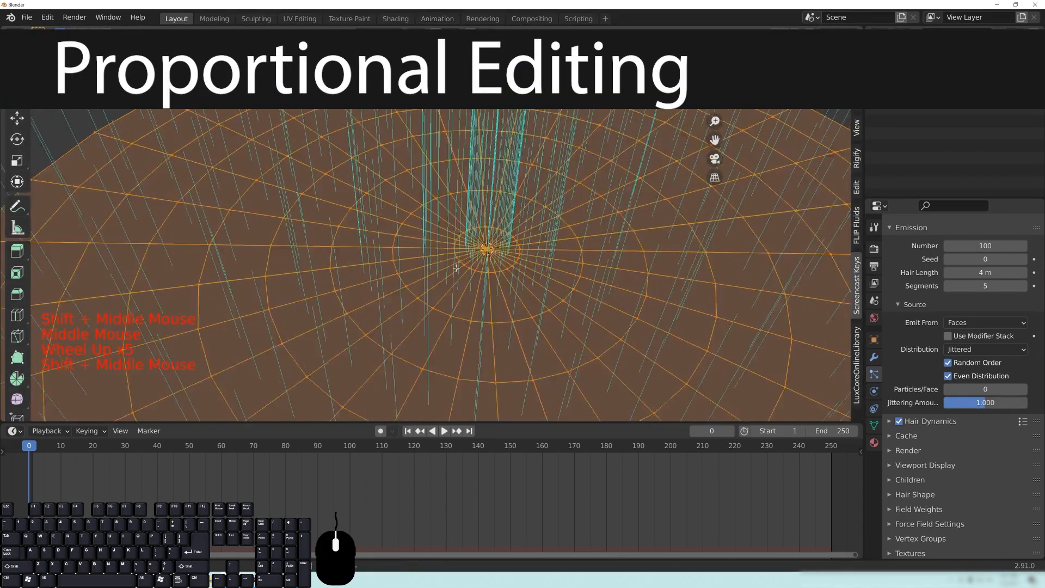
scroll(494, 249, "up", 3)
left_click(510, 259)
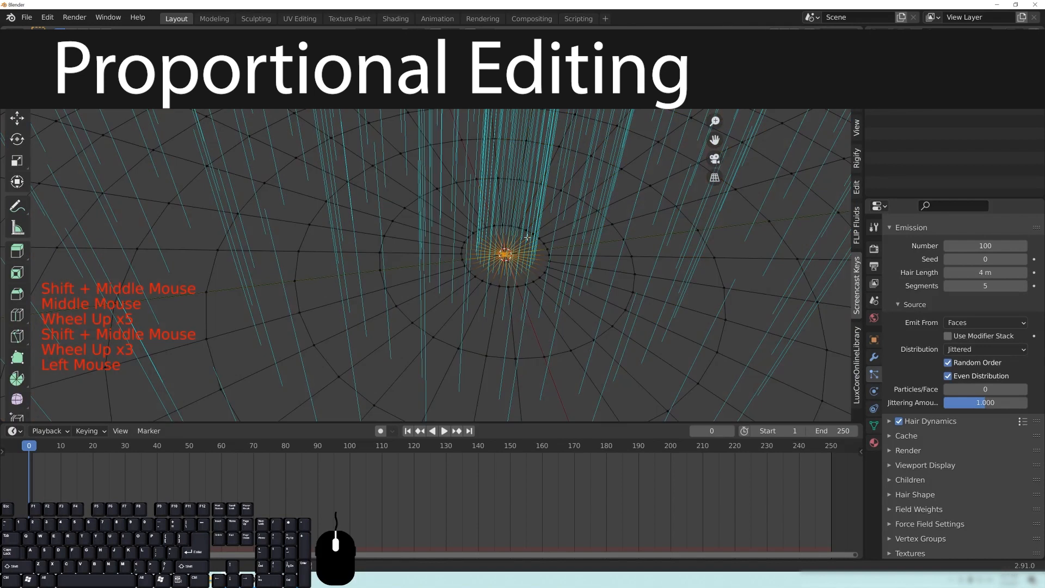
Step: Turn on proportional editing for the disc's mesh
scroll(500, 260, "down", 12)
middle_click_drag(499, 259, 523, 239)
key("o")
key("o")
key("o")
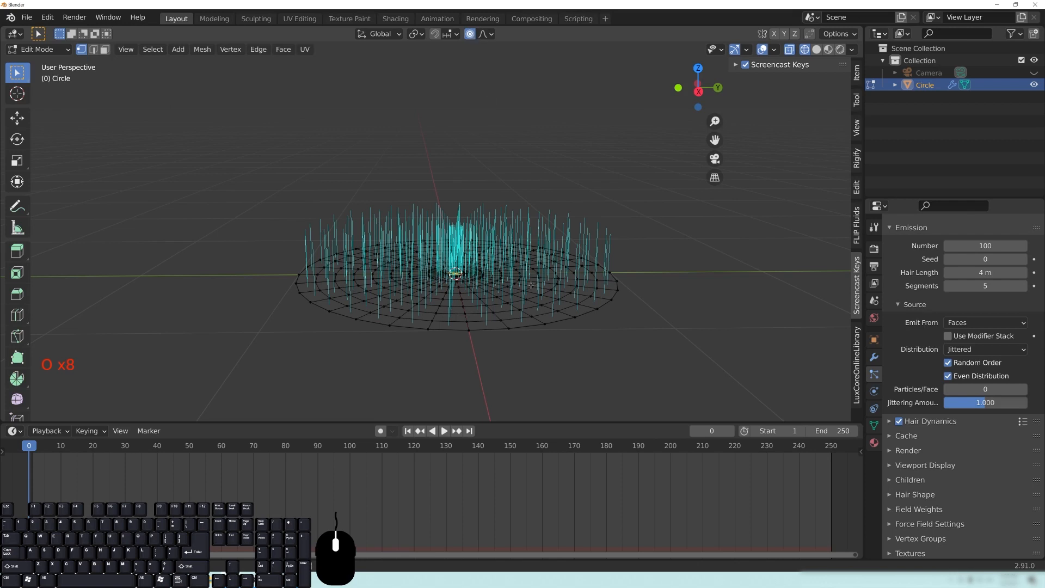
Step: Try raising the disc's centre along Z with Smooth falloff, varying the size of the proportional influence
key("g")
key("z")
scroll(525, 145, "up", 8)
scroll(525, 145, "up", 8)
scroll(523, 144, "down", 20)
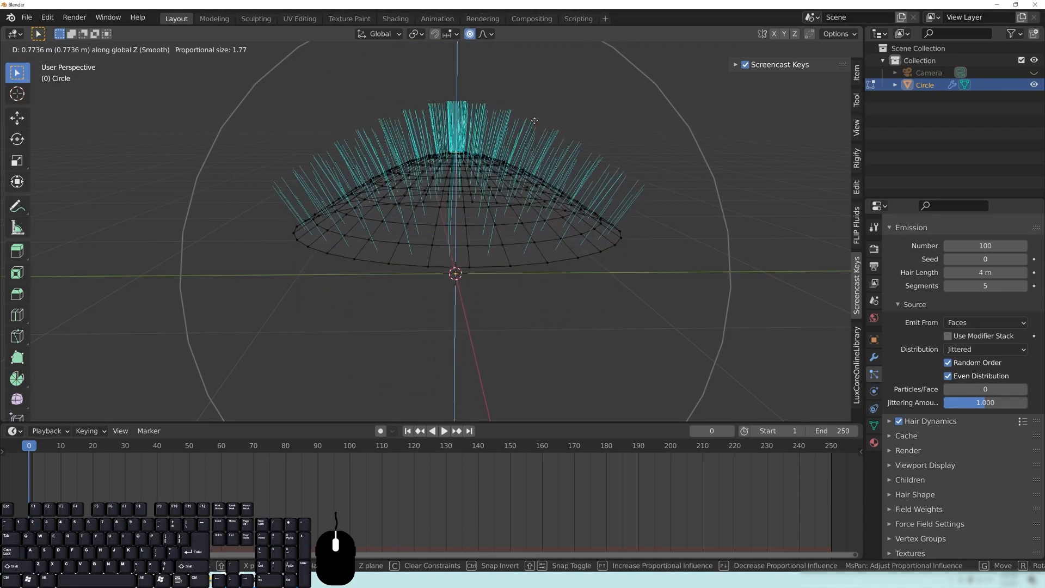
scroll(544, 245, "up", 8)
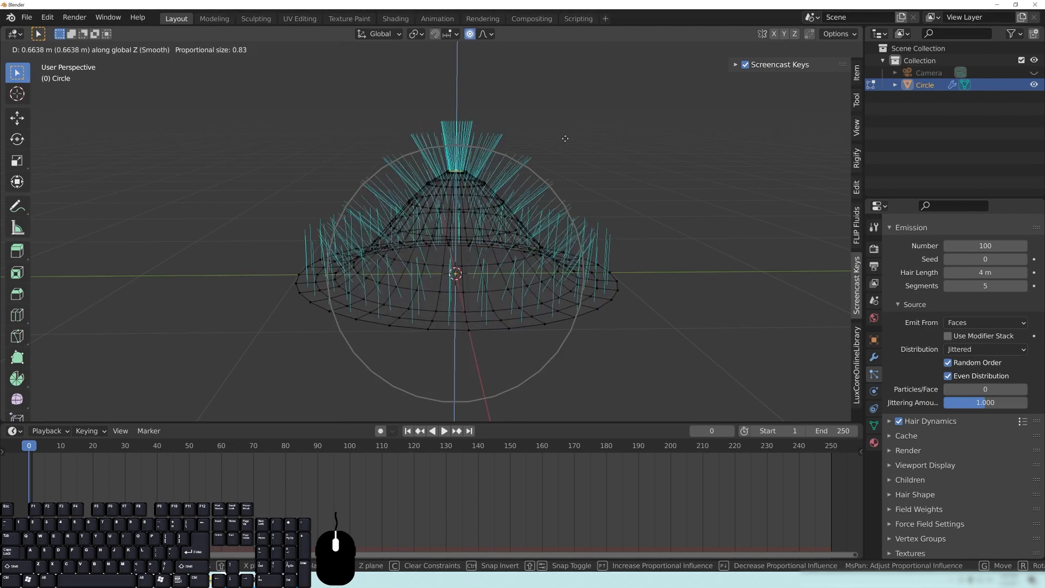
key("Escape")
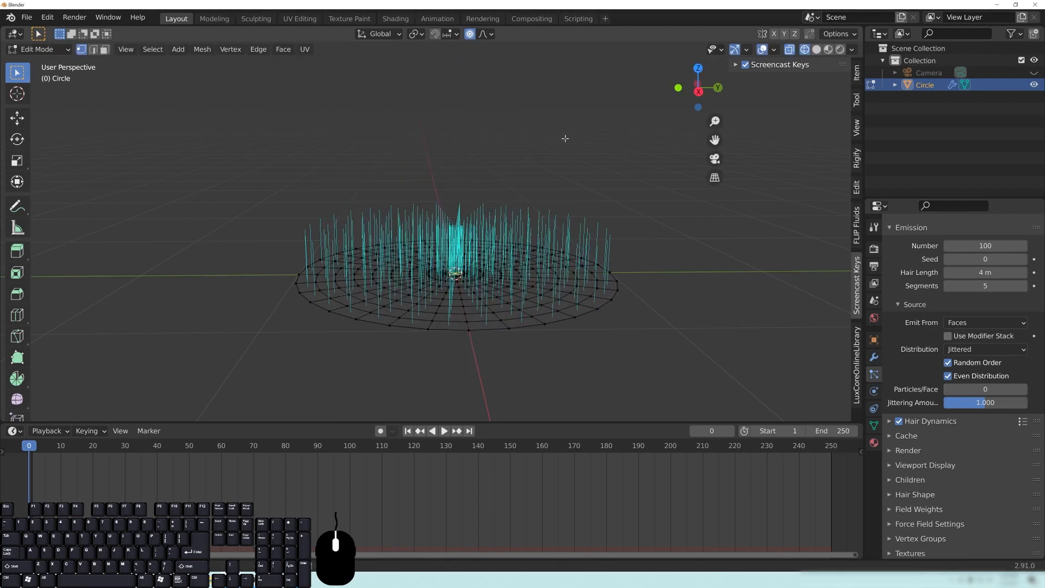
Step: Set the proportional editing falloff to Sphere
middle_click_drag(586, 128, 570, 152)
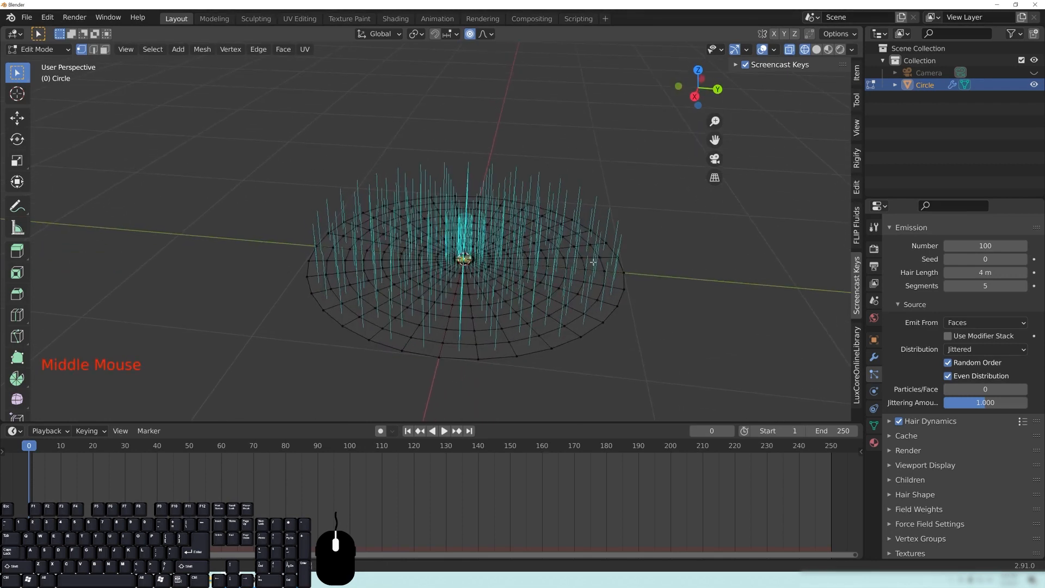
middle_click_drag(549, 274, 442, 249)
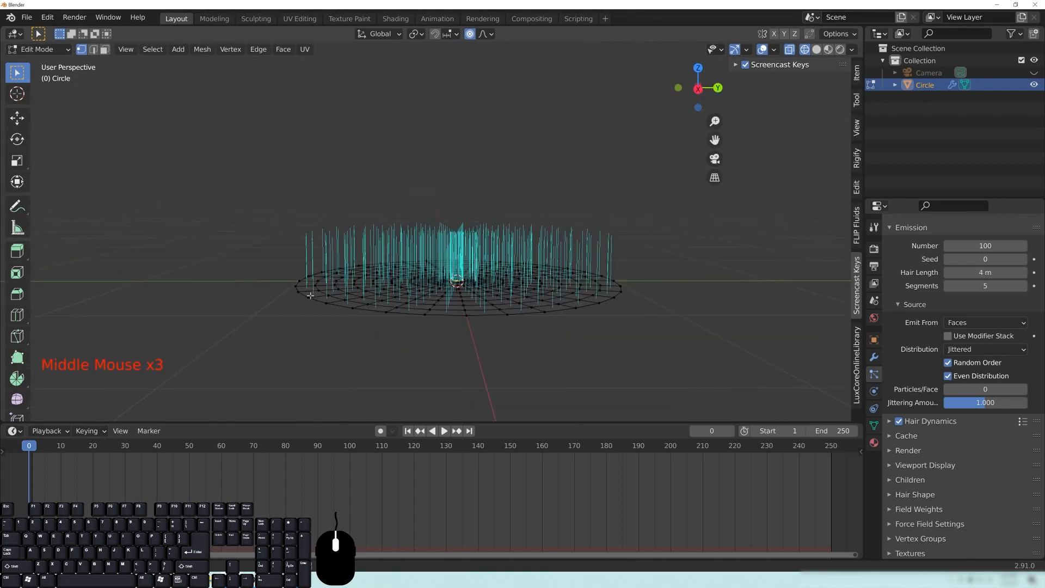
key("KP_1")
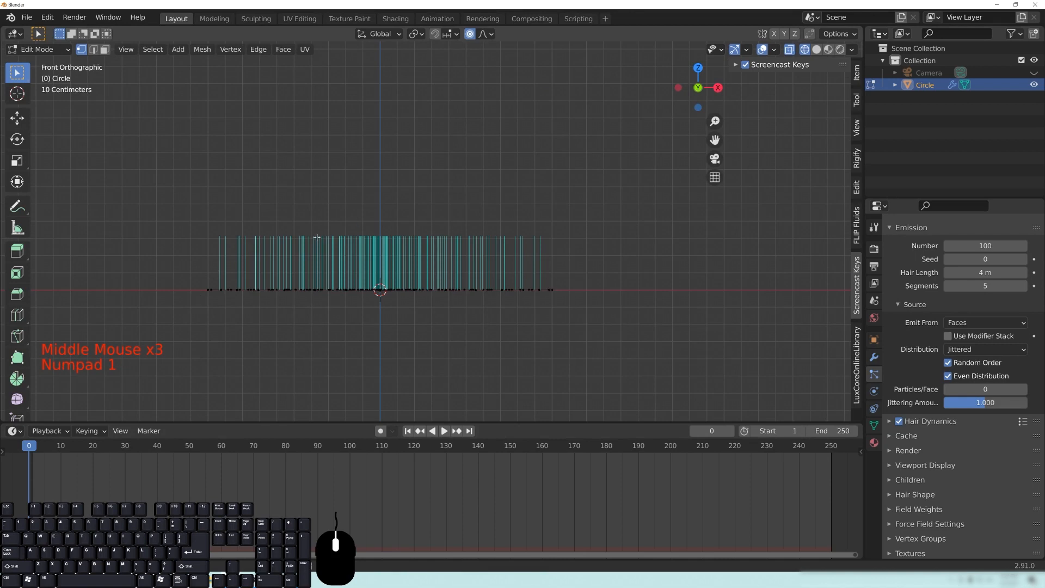
middle_click_drag(493, 182, 522, 203, "shift")
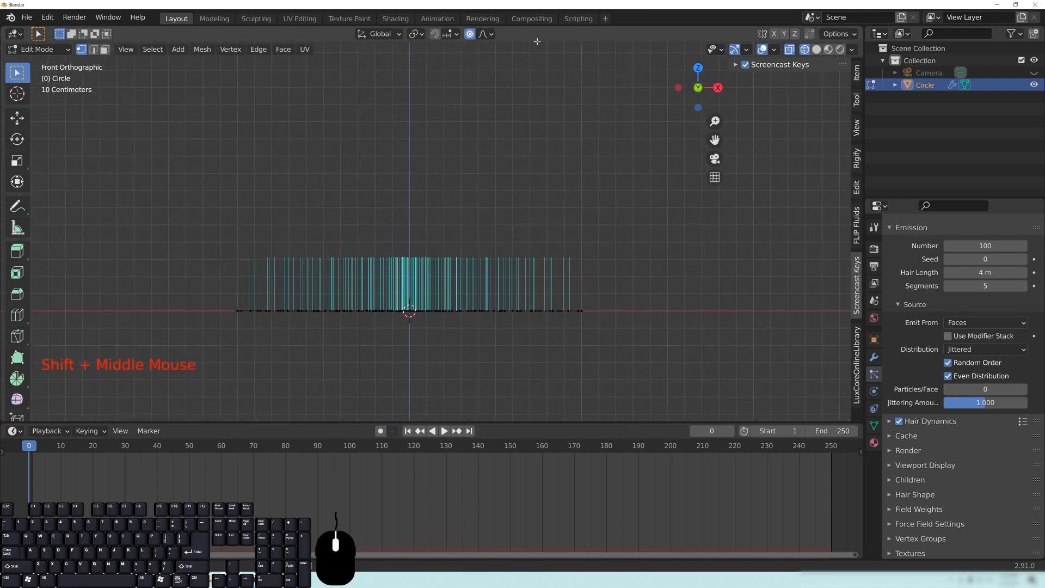
left_click(483, 35)
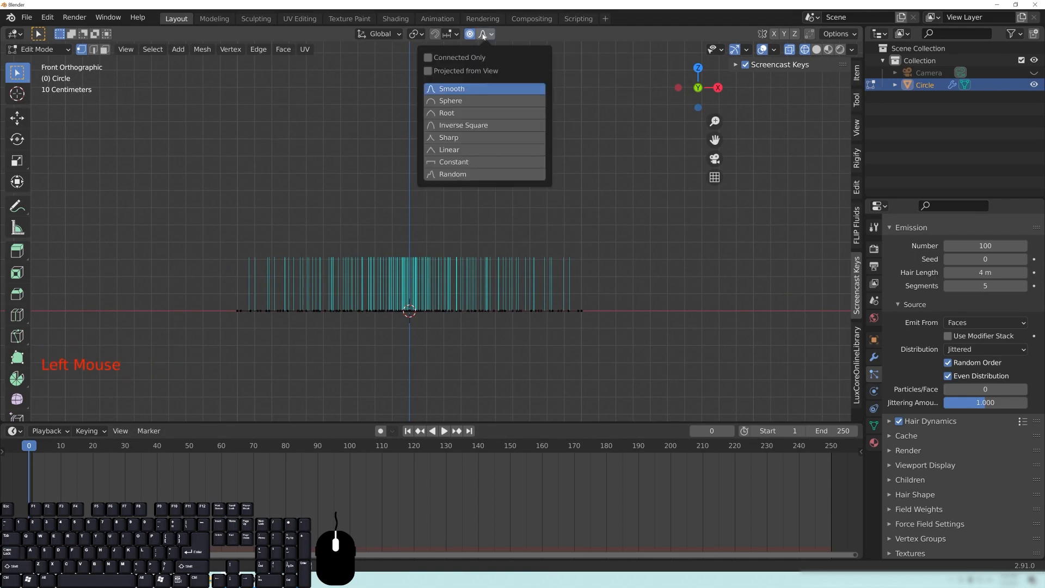
left_click(456, 102)
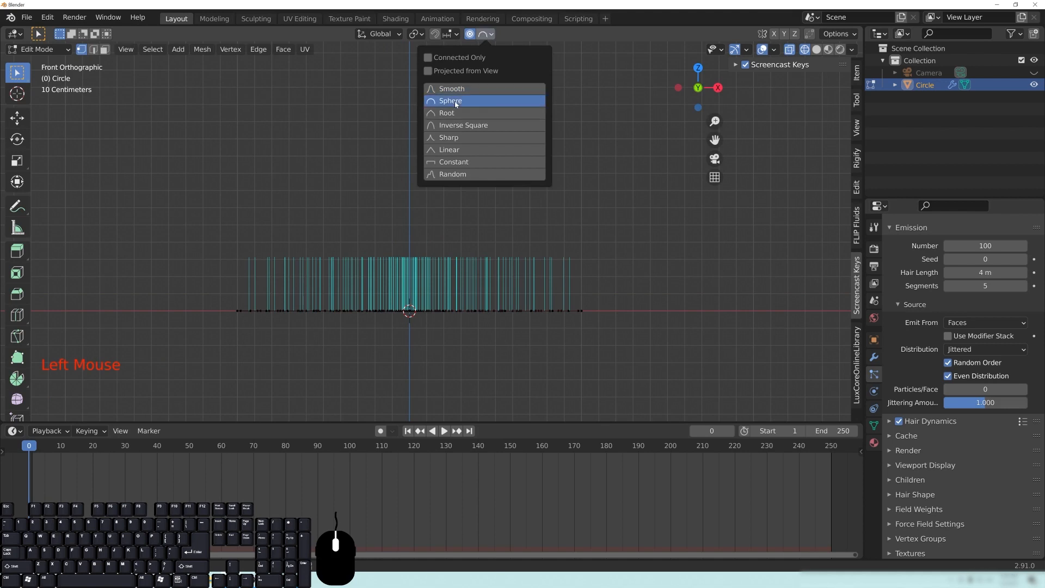
Step: Try raising the disc's centre along Z with the Sphere falloff at a proportional size of 0.91
middle_click_drag(490, 245, 526, 286)
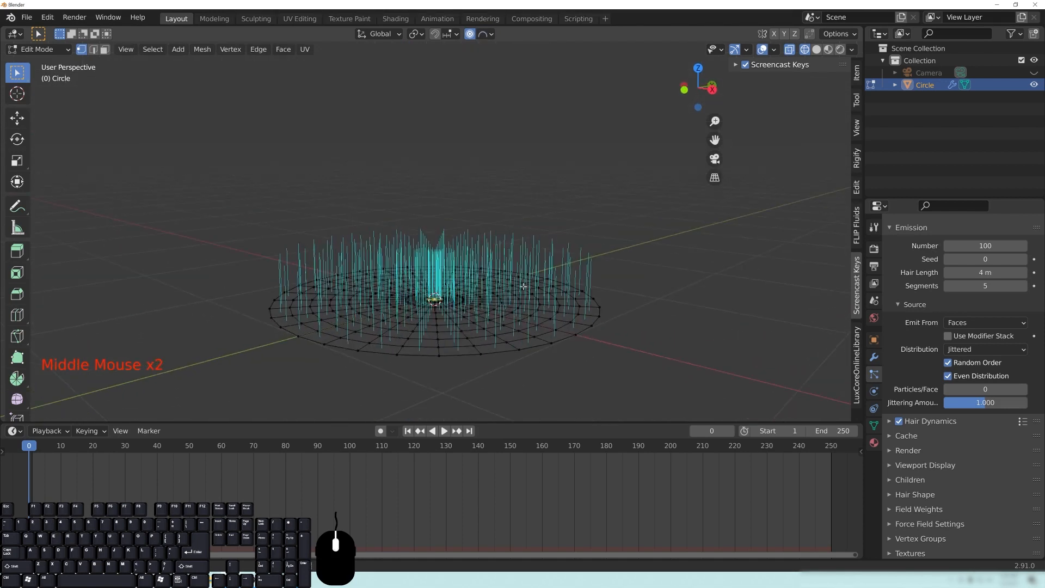
key("g")
key("z")
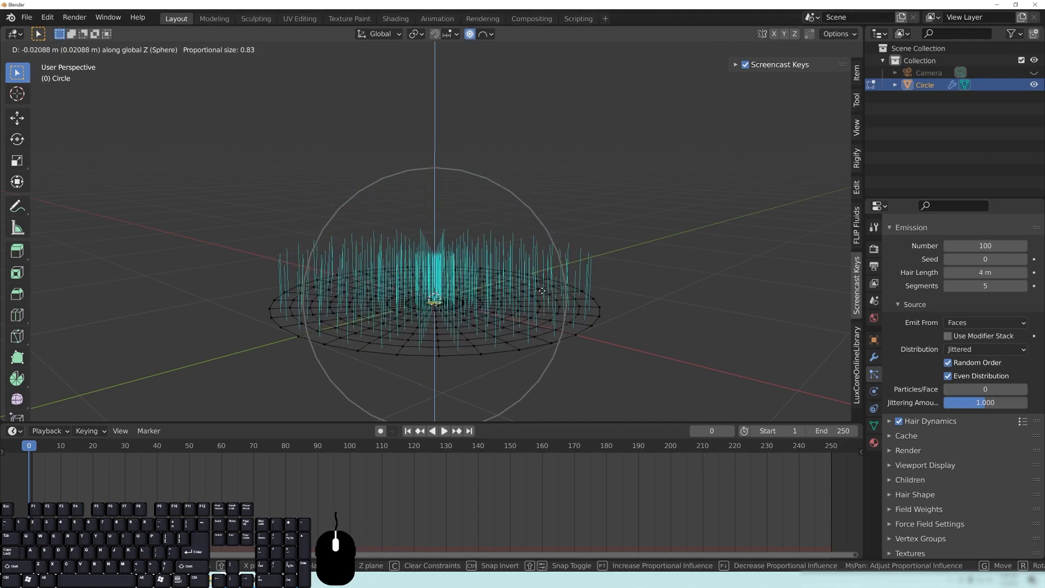
scroll(544, 288, "down", 1)
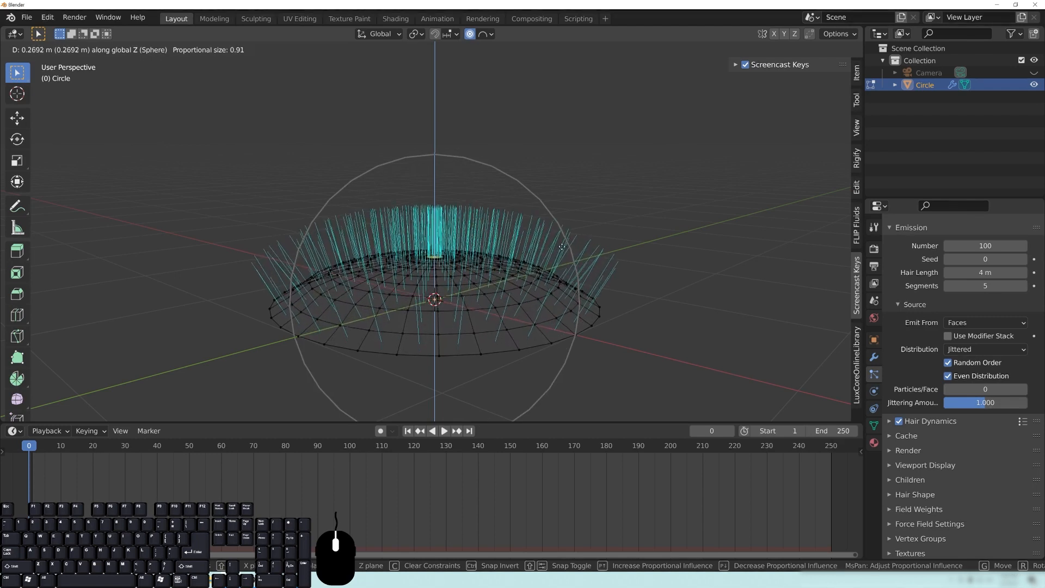
right_click(569, 258)
Step: Reselect the disc's centre vertex and raise it slightly along Z in front view, using Sphere falloff with proportional size 0.91
left_click(560, 343, "alt")
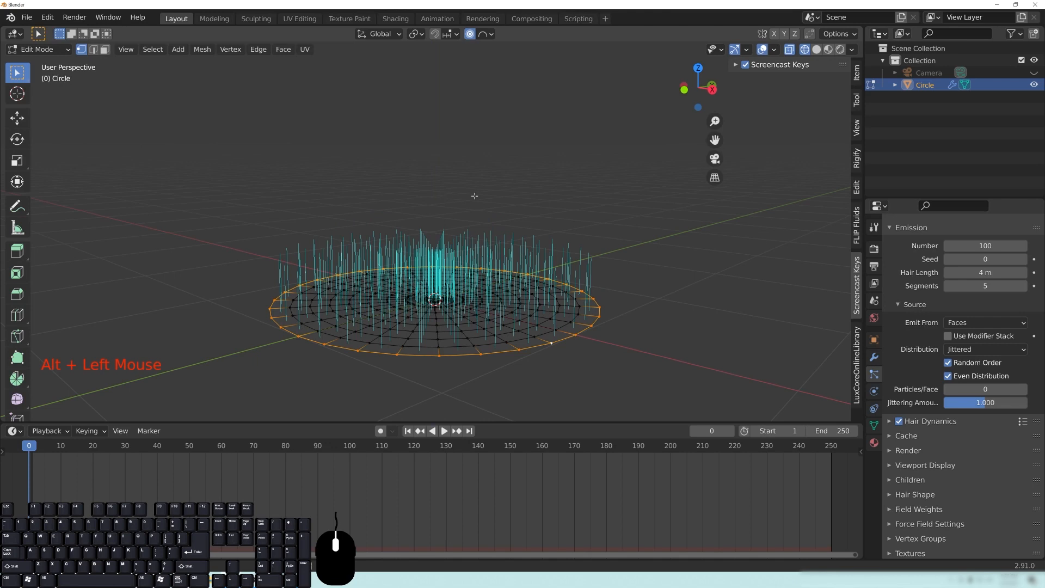
left_click(435, 297)
middle_click_drag(435, 297, 423, 329)
left_click(442, 277)
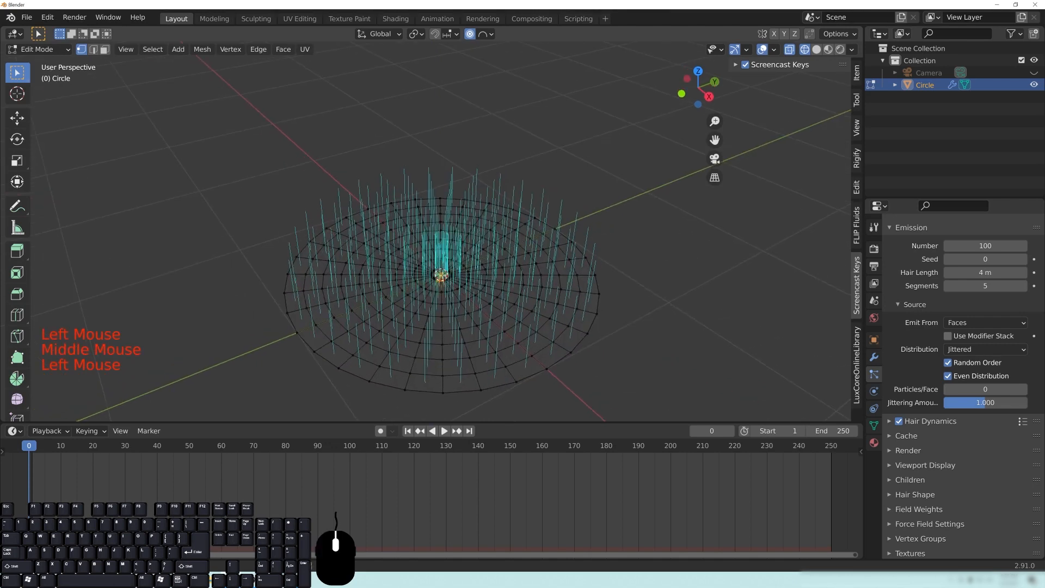
middle_click_drag(429, 317, 501, 276)
key("KP_1")
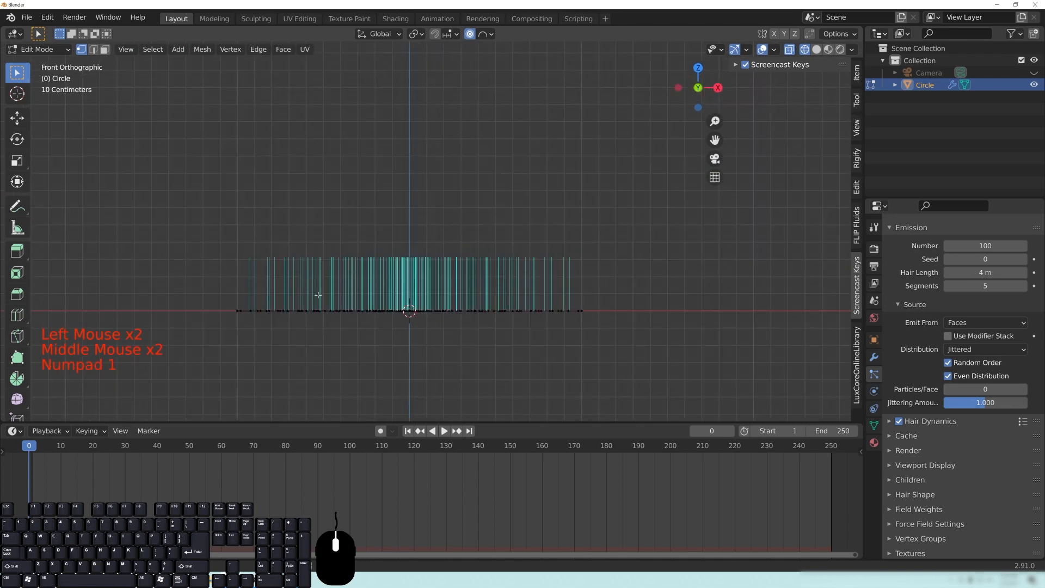
key("g")
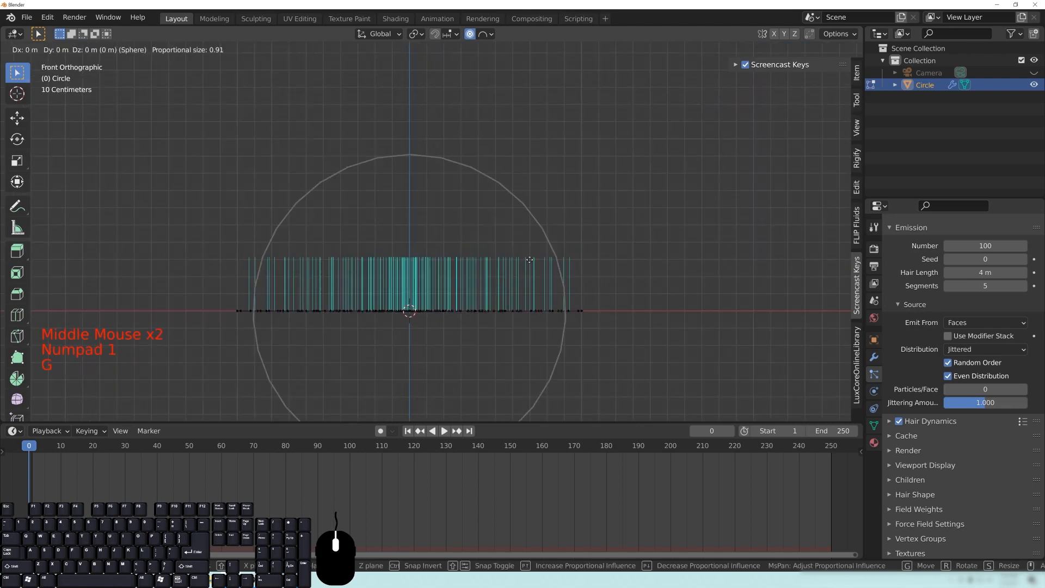
scroll(529, 258, "up", 2)
scroll(539, 220, "down", 2)
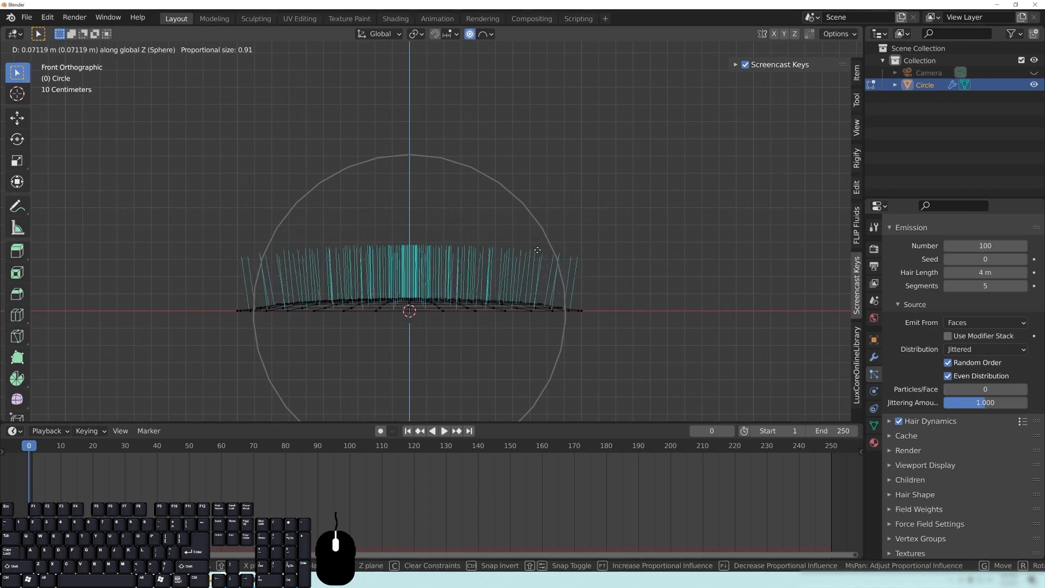
key("shift")
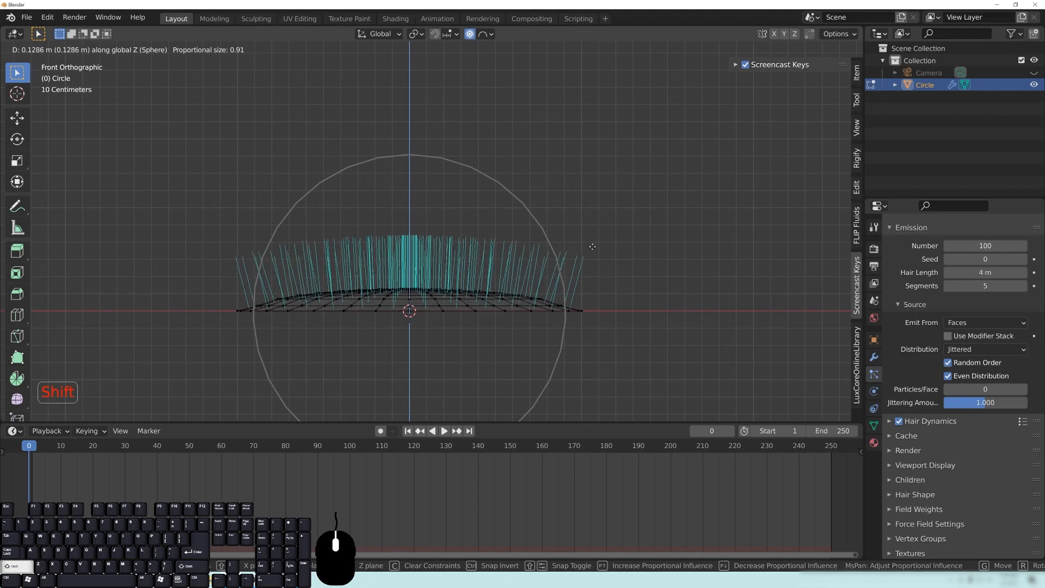
left_click(617, 289)
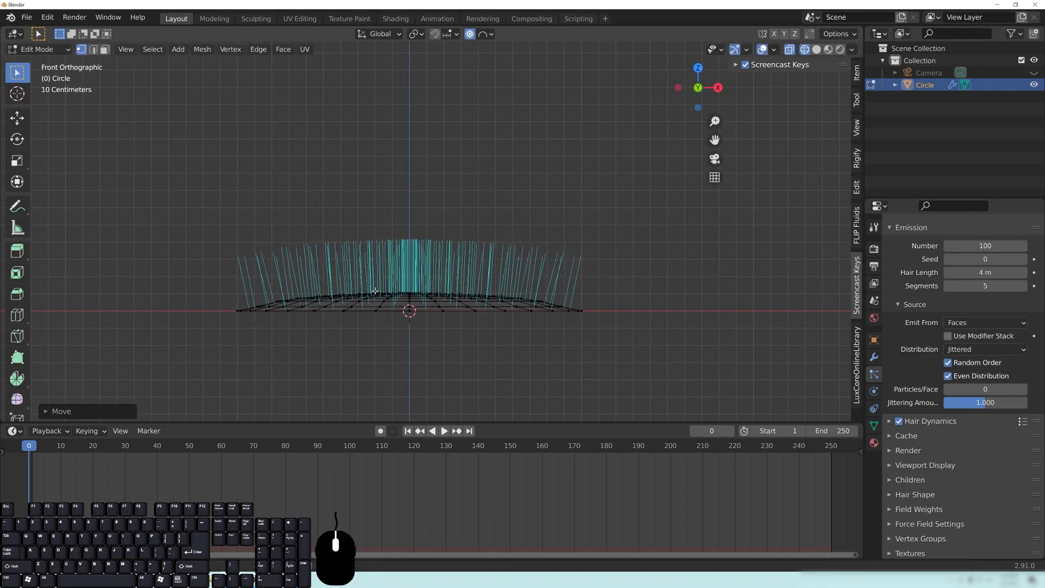
Step: Inspect the domed disc with its bristles, return to front view and leave Edit Mode
middle_click_drag(421, 299, 560, 249)
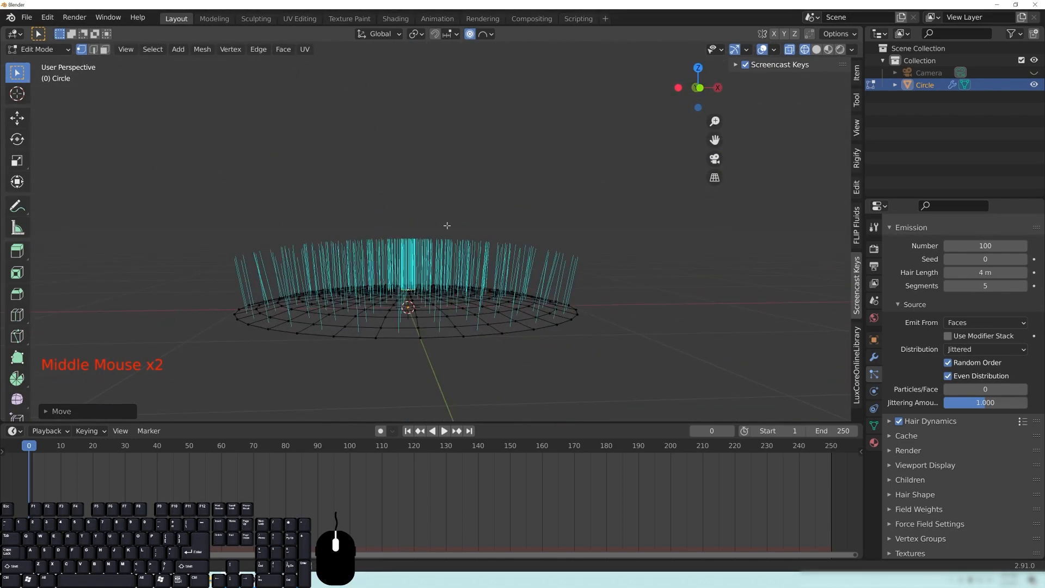
middle_click_drag(447, 226, 497, 328)
key("KP_1")
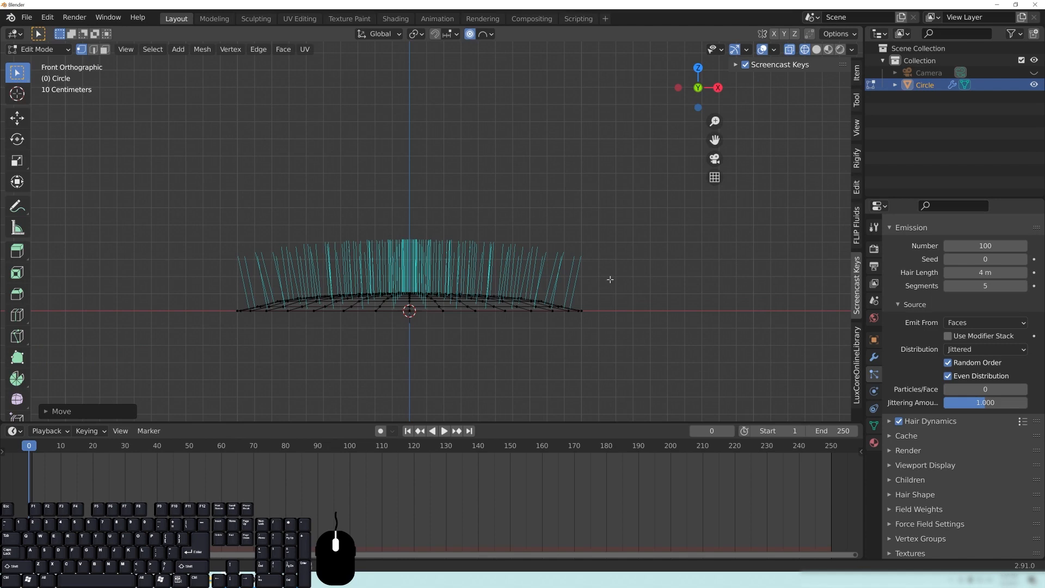
key("Tab")
scroll(374, 299, "down", 5)
middle_click_drag(374, 299, 457, 286, "shift")
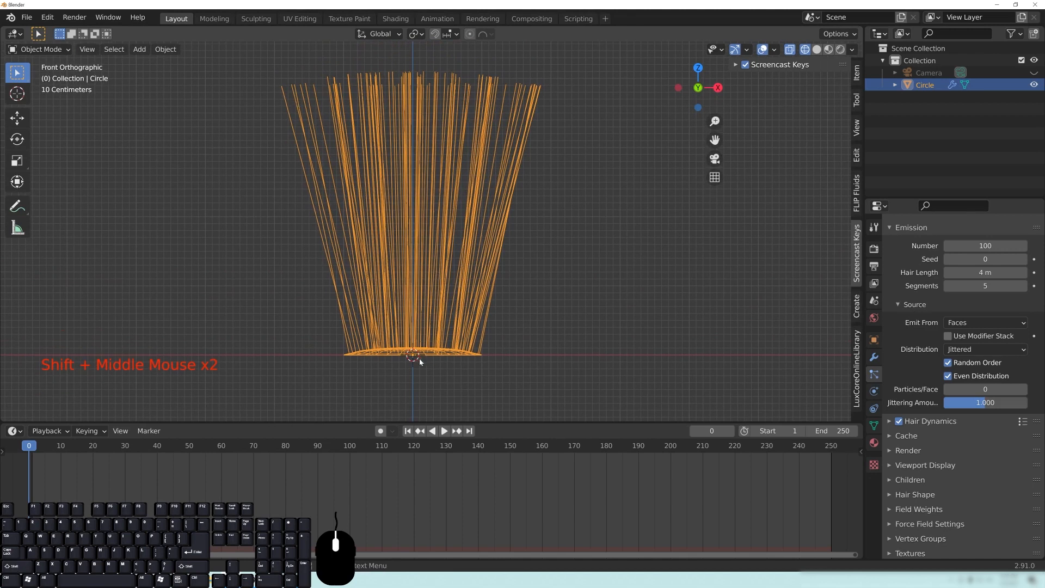
Step: Play the hair dynamics simulation and examine how the bristles spread in perspective and front view
left_click(935, 431)
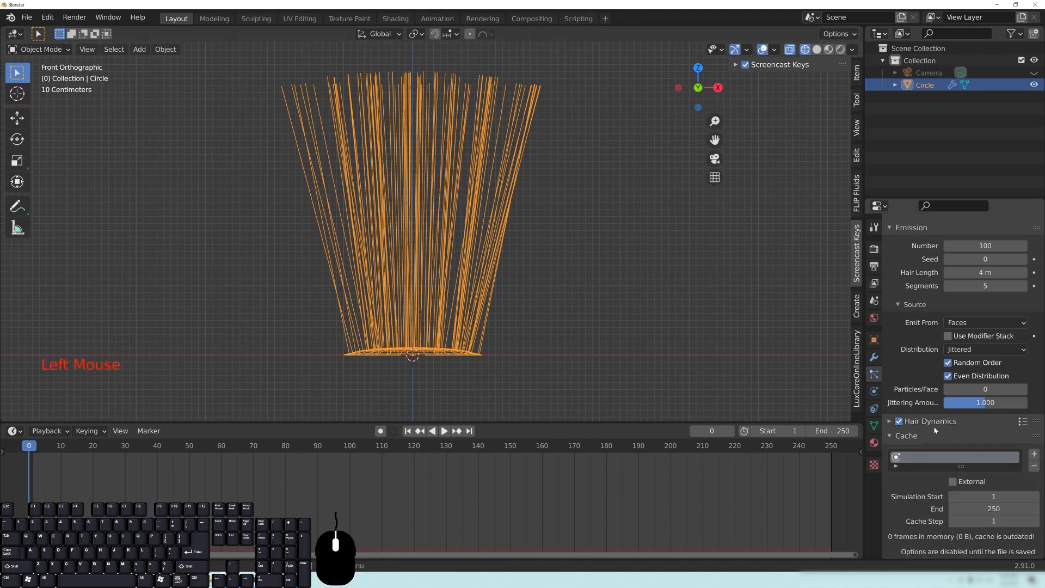
left_click(445, 431)
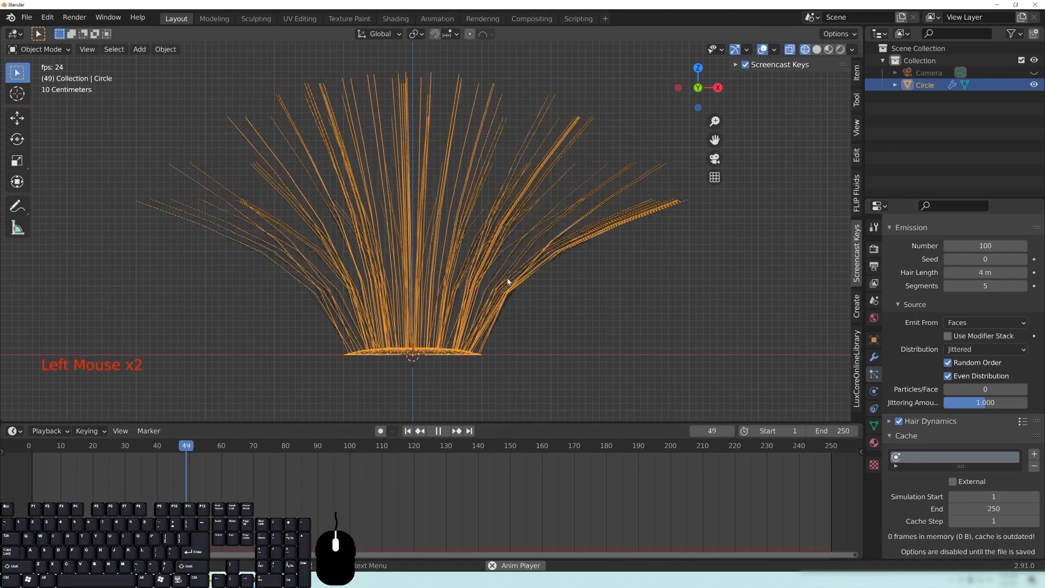
scroll(508, 281, "down", 3)
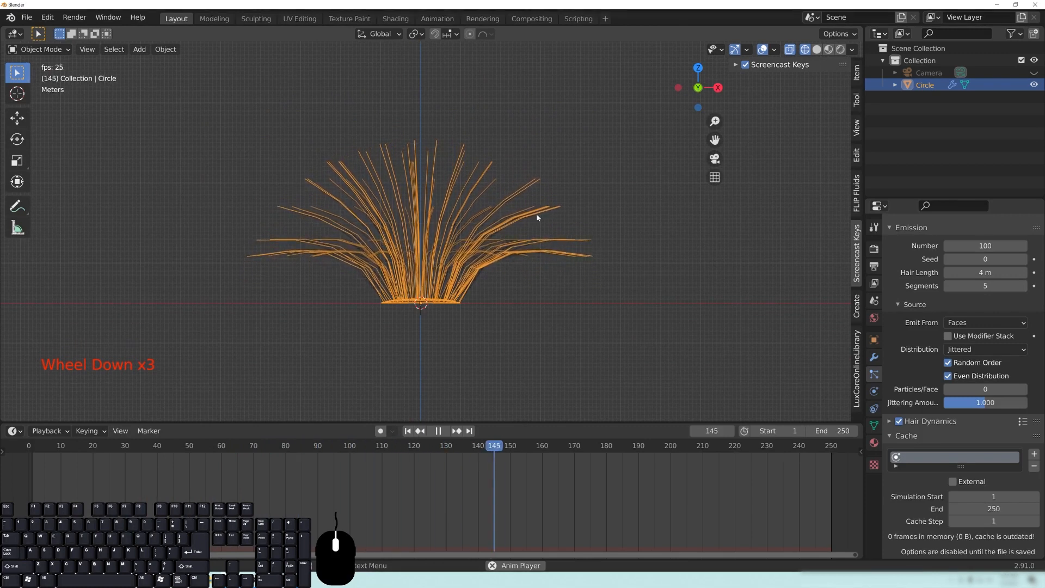
scroll(490, 256, "up", 2)
middle_click_drag(517, 251, 540, 268)
left_click(688, 225)
scroll(561, 314, "up", 2)
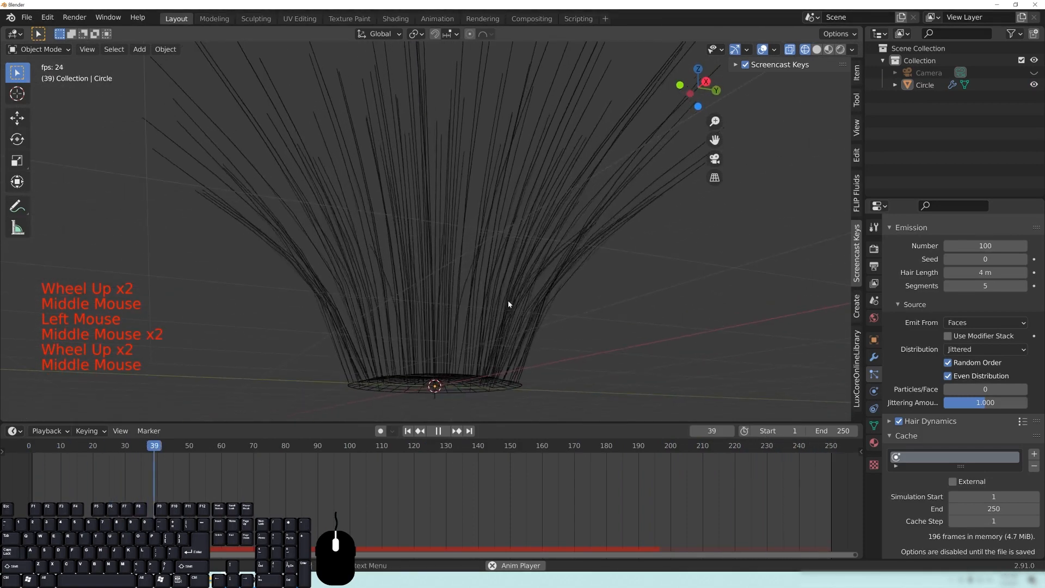
middle_click_drag(548, 322, 465, 247)
scroll(431, 261, "down", 4)
key("KP_1")
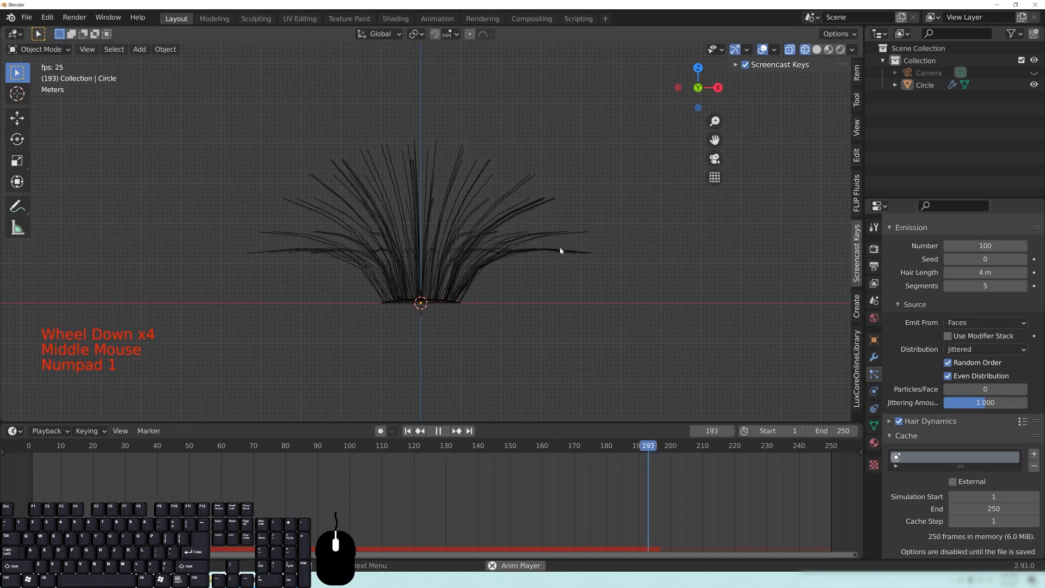
Step: Reveal the Hair Dynamics settings and try 10 hair segments while the simulation plays
left_click(926, 423)
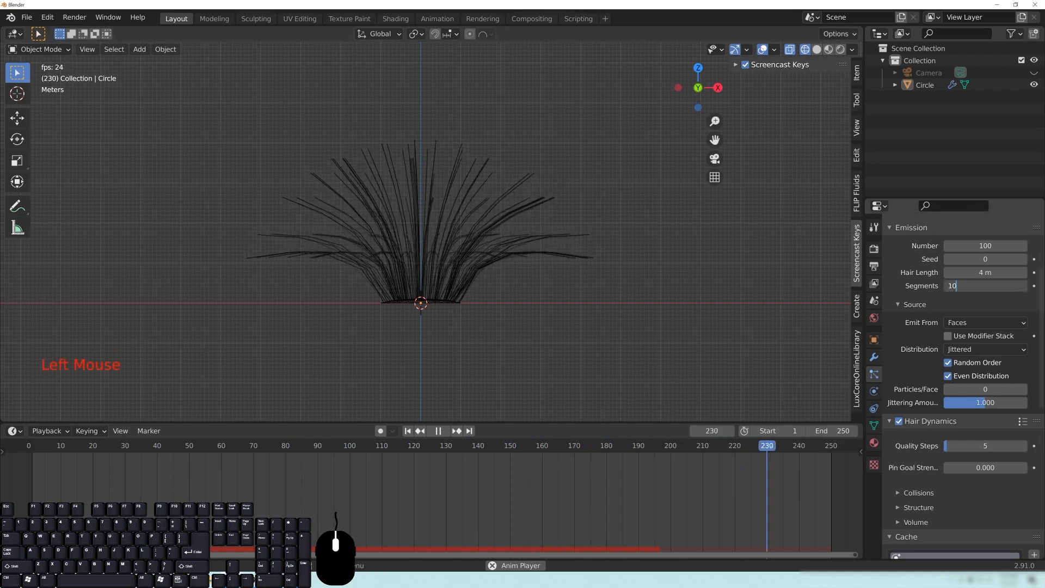
key("Return")
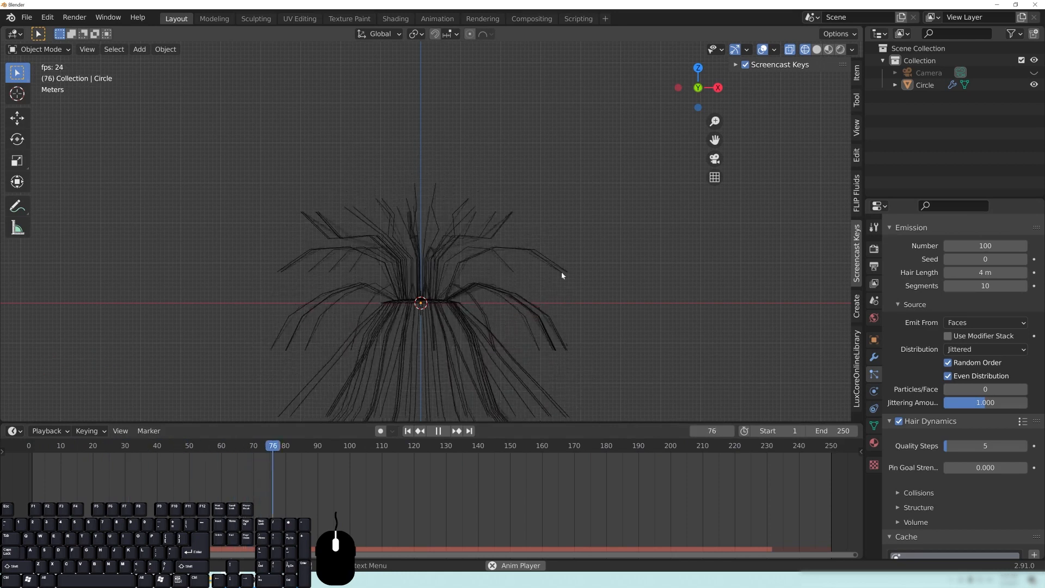
middle_click_drag(496, 324, 519, 204, "shift")
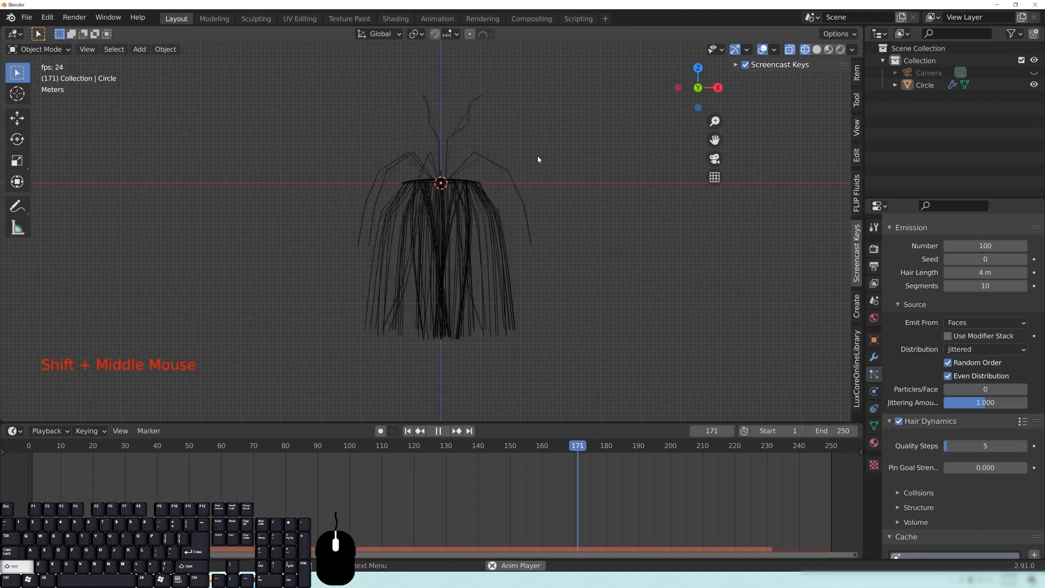
middle_click_drag(537, 158, 534, 208, "shift")
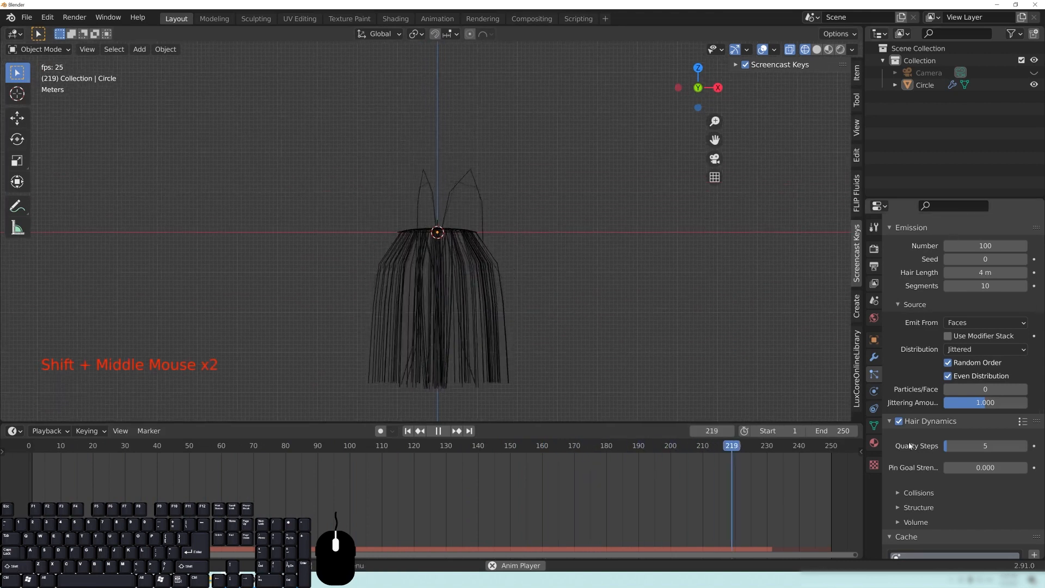
Step: Set the hair segments back to 5
left_click(986, 286)
type("5")
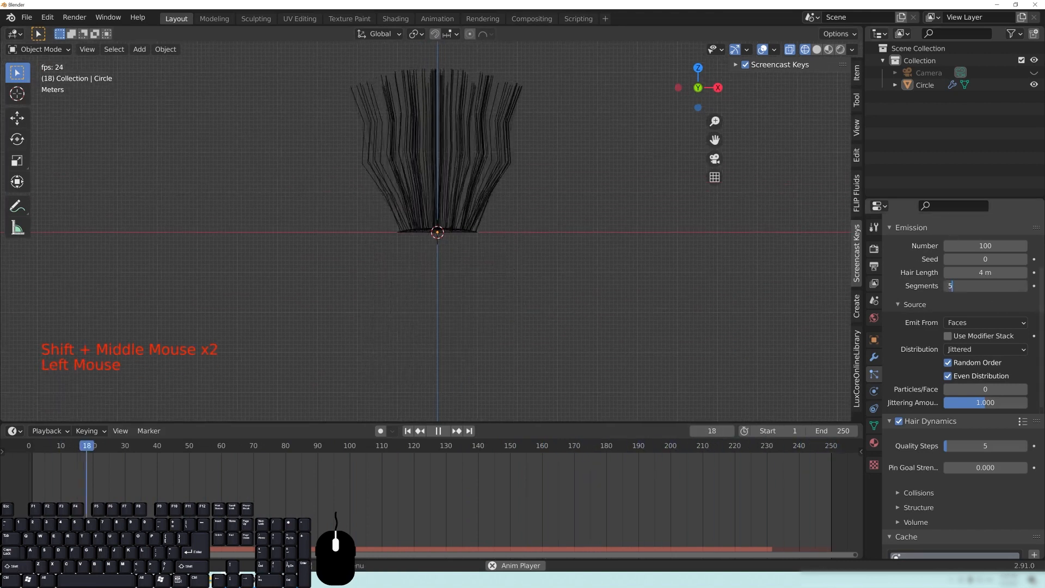
key("Return")
Step: Restart the simulation from the beginning of the timeline and expand the Structure settings of the hair dynamics
left_click(23, 445)
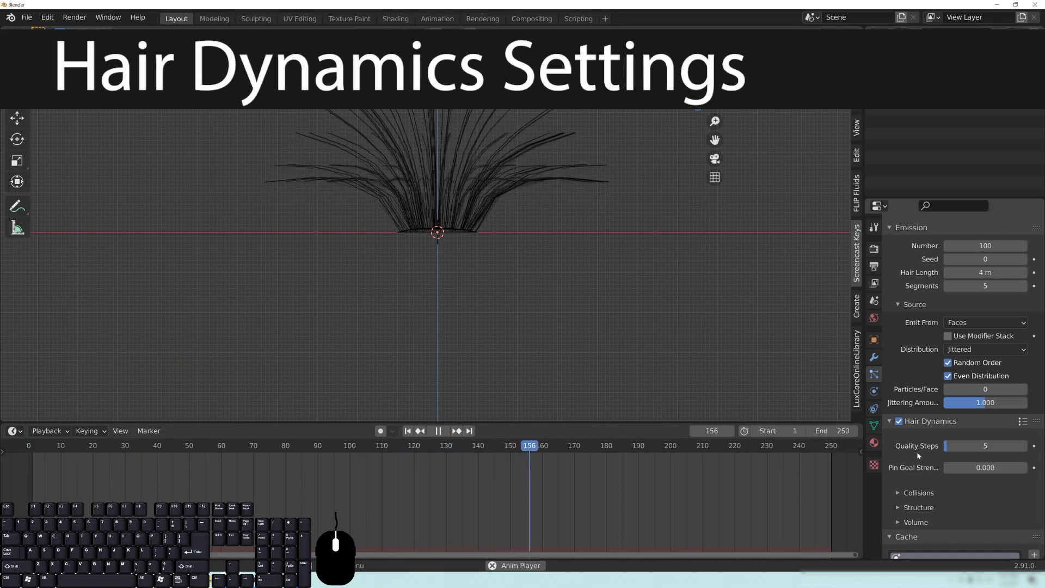
scroll(916, 451, "down", 15)
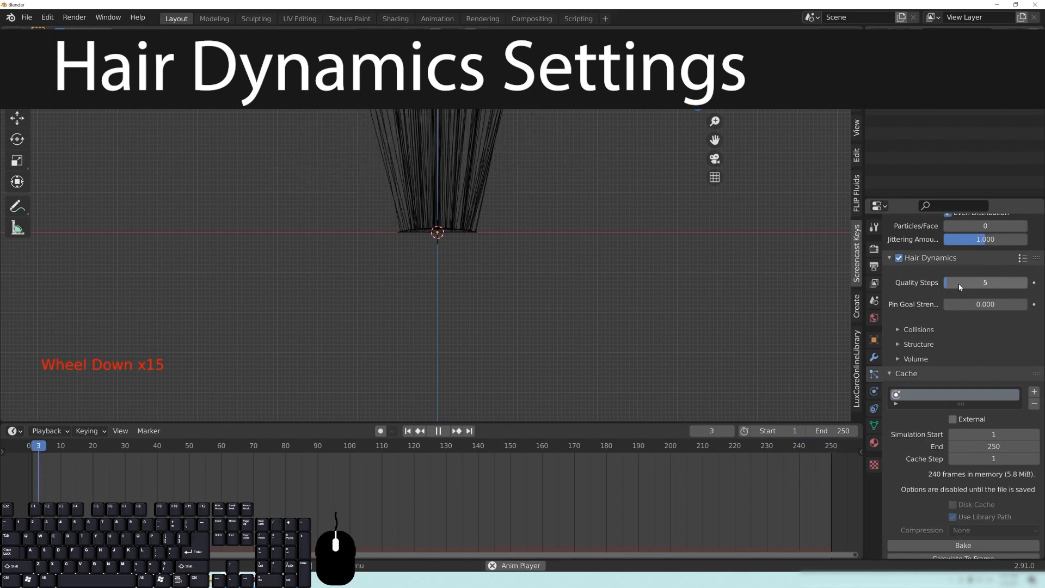
left_click(914, 344)
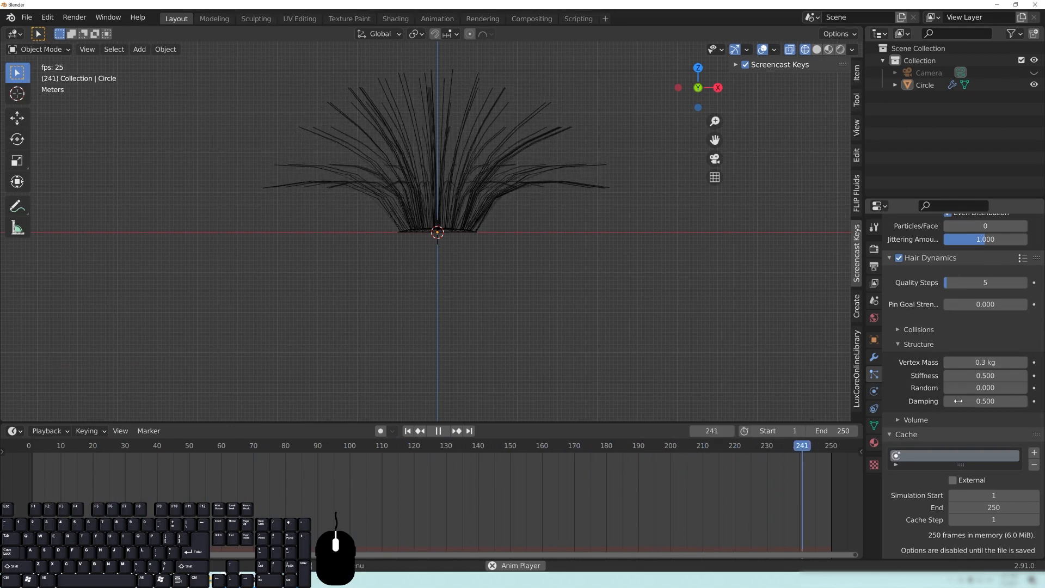
Step: Split the viewport and show the reference photo 81ScaBnL9WL_SL1500_.jpg in an Image Editor, framed on the shaving brush
left_click_drag(864, 28, 502, 66)
left_click(522, 34)
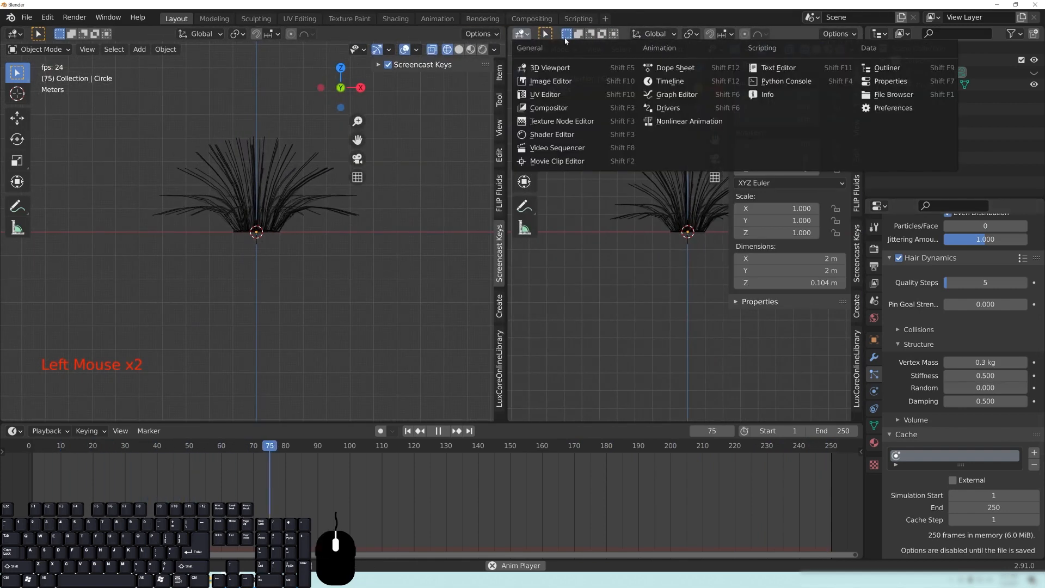
left_click(548, 81)
left_click(652, 34)
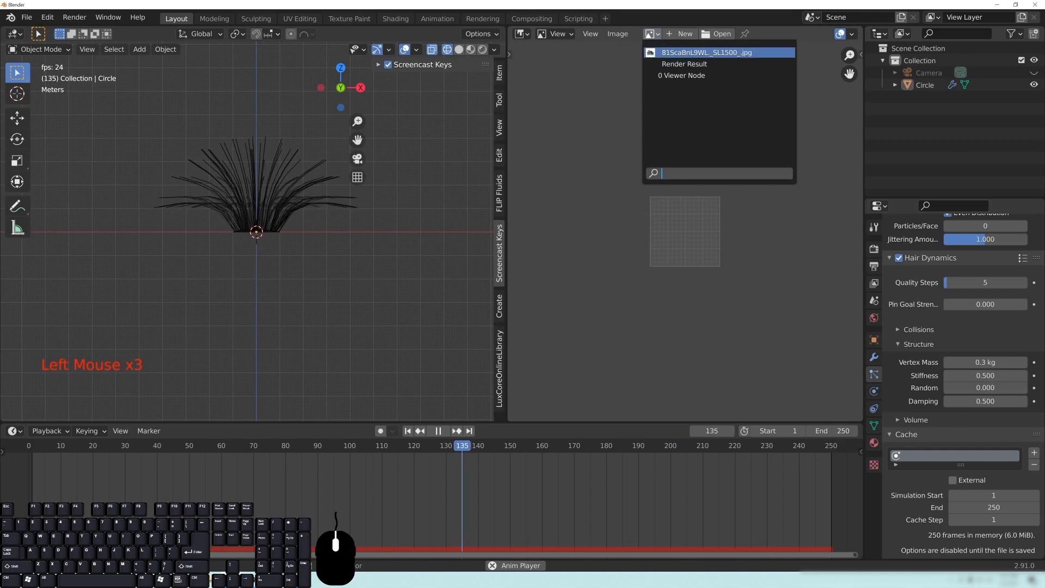
left_click(694, 52)
scroll(711, 248, "up", 3)
scroll(710, 249, "up", 1)
middle_click_drag(710, 248, 666, 283)
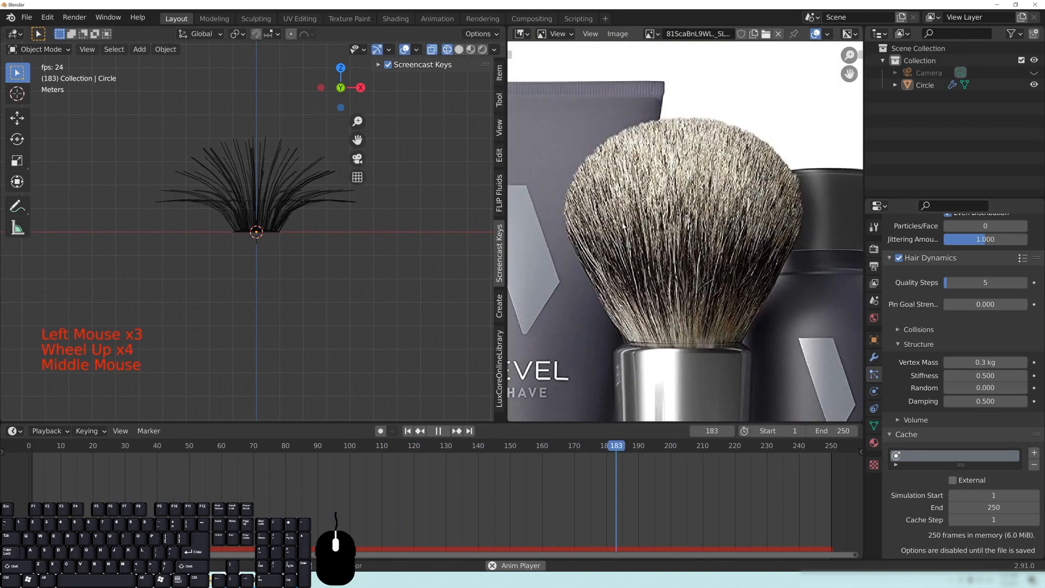
scroll(666, 283, "down", 2)
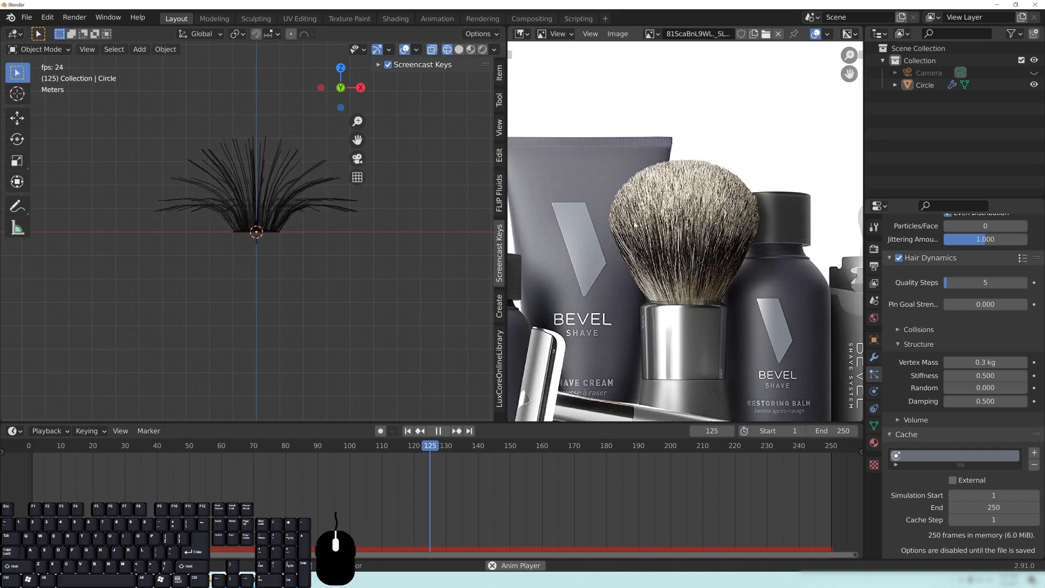
Step: Try a hair dynamics stiffness of 2.5 and check the bristle shape against the reference
scroll(302, 275, "up", 3)
middle_click_drag(301, 275, 288, 319, "shift")
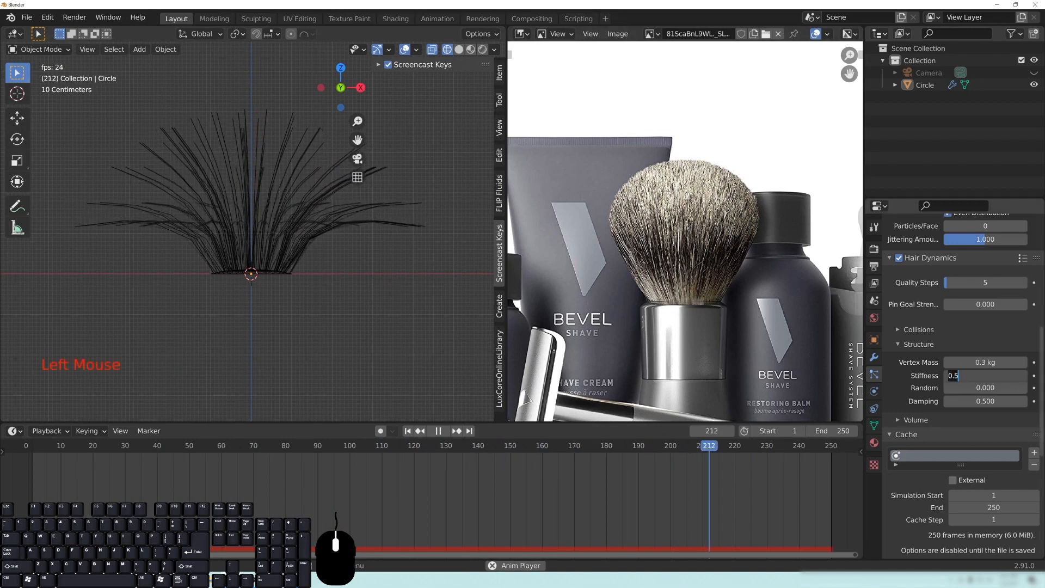
key("Return")
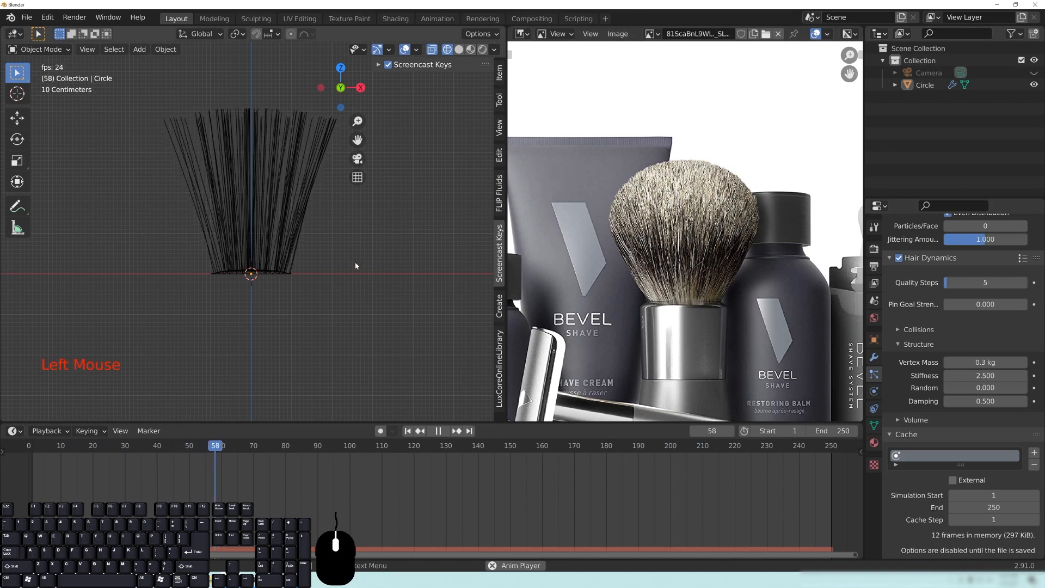
middle_click_drag(178, 113, 161, 210, "shift")
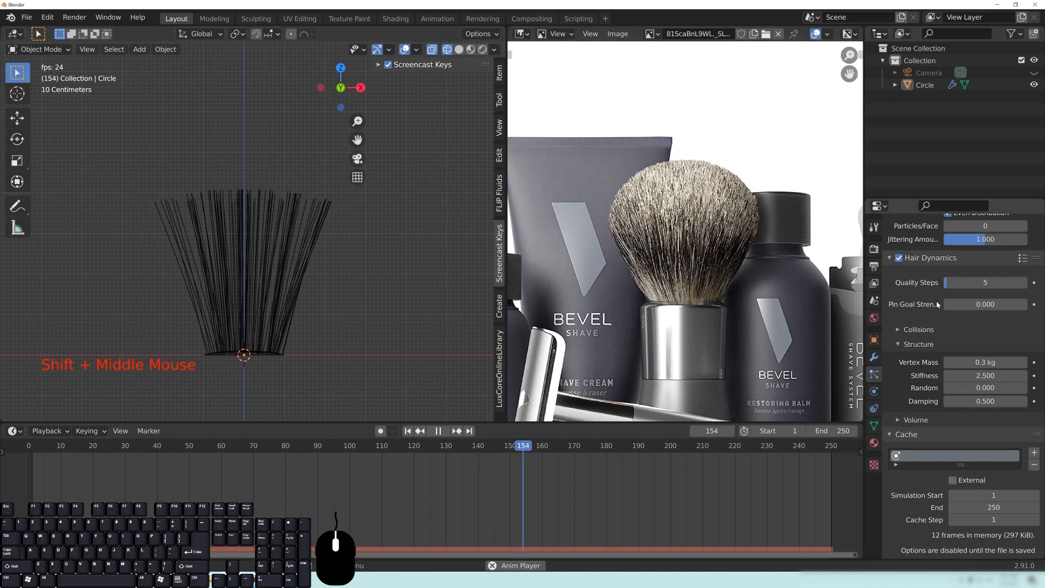
Step: Set the hair segments to 7 and pause the simulation
scroll(936, 298, "up", 19)
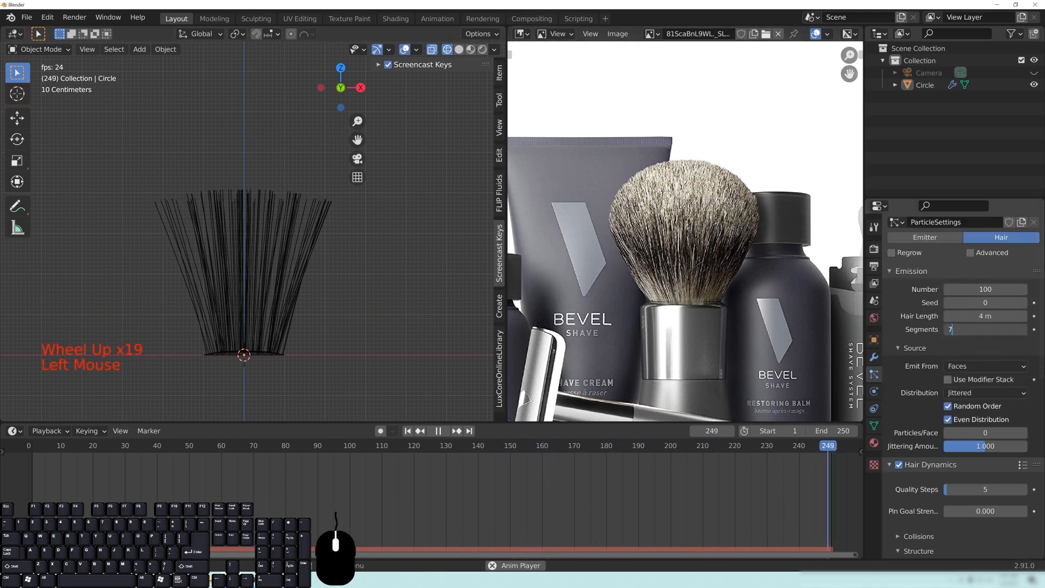
left_click(128, 390)
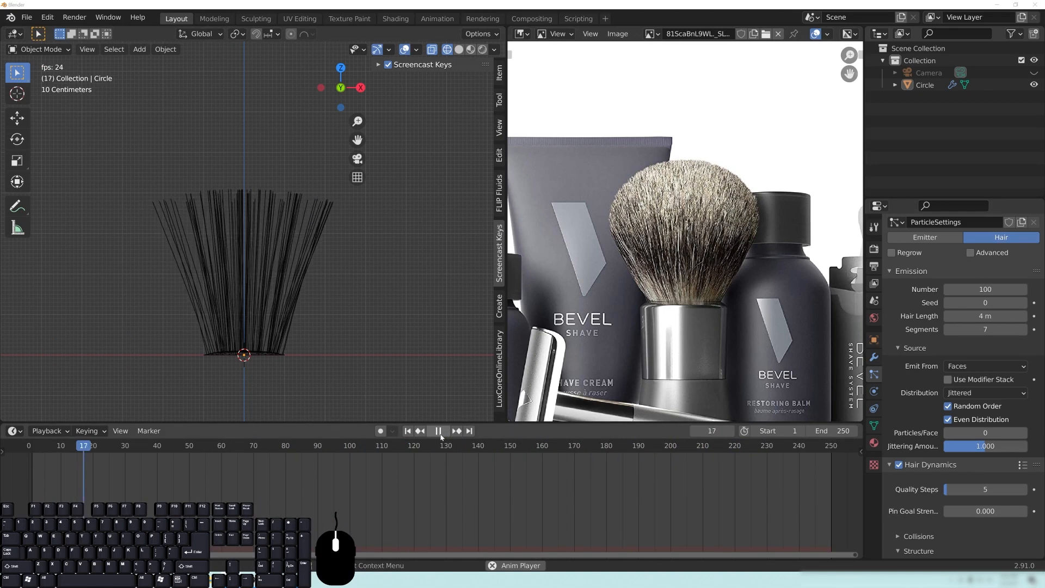
left_click(439, 431)
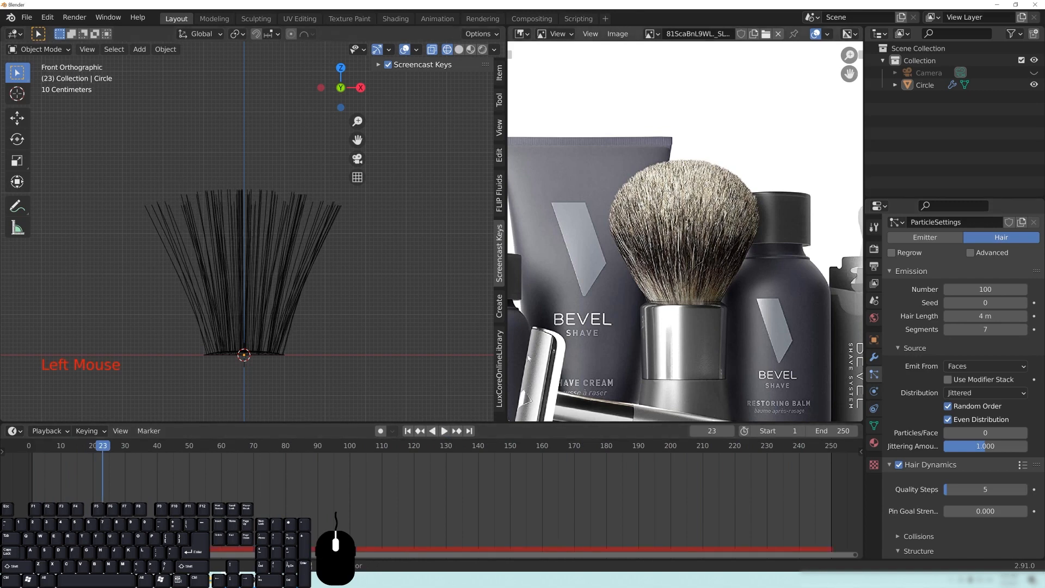
Step: Set the hair dynamics stiffness to 3 and replay the simulation from the beginning of the timeline
scroll(966, 447, "down", 9)
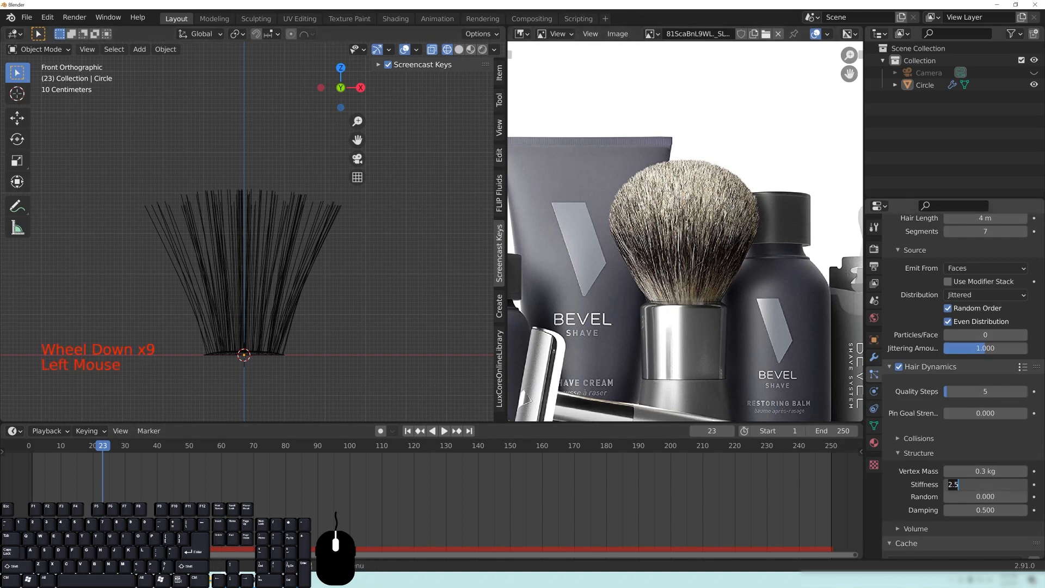
key("Return")
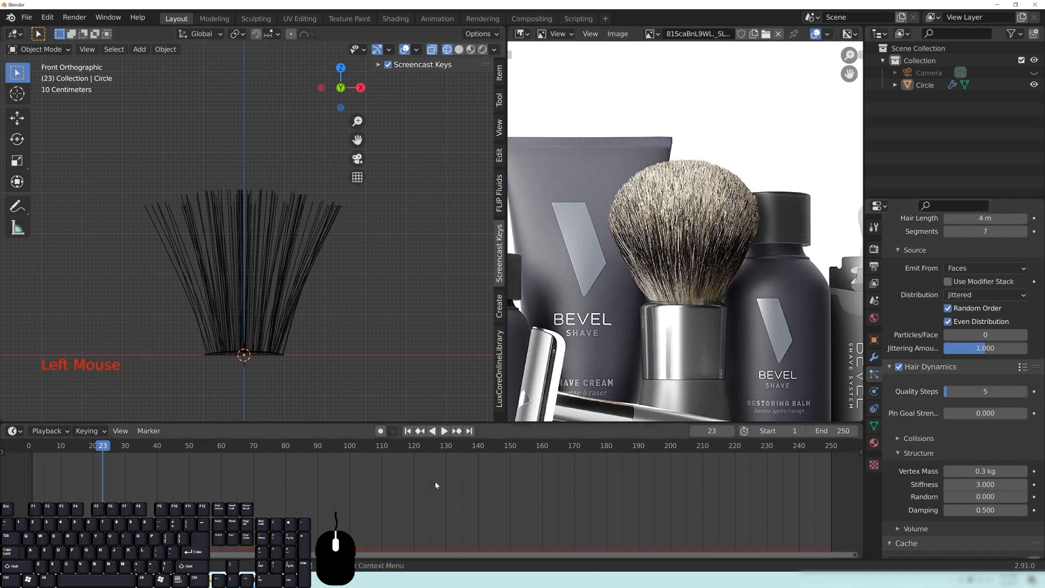
left_click(30, 452)
left_click(444, 431)
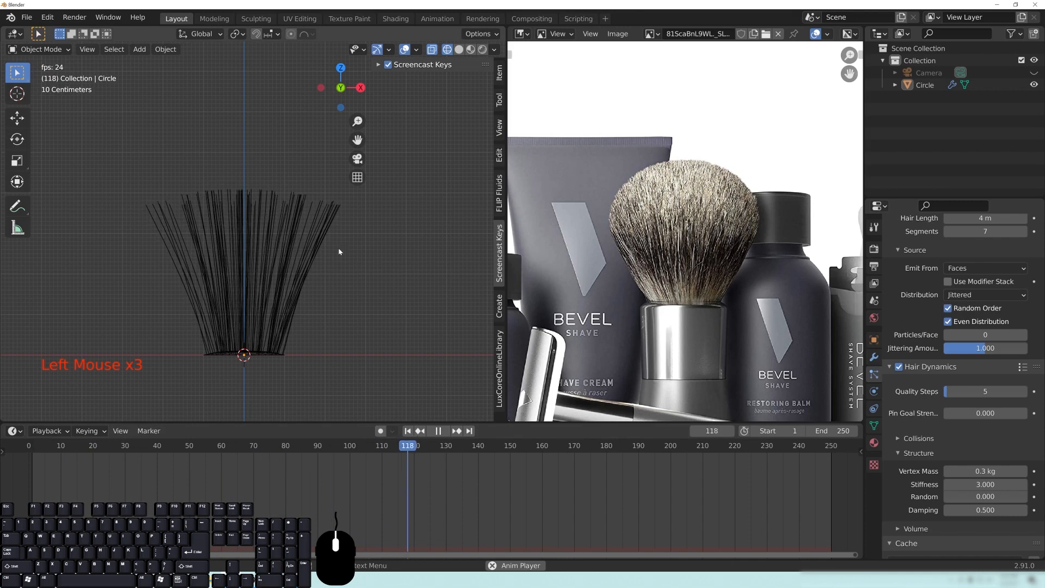
key("space")
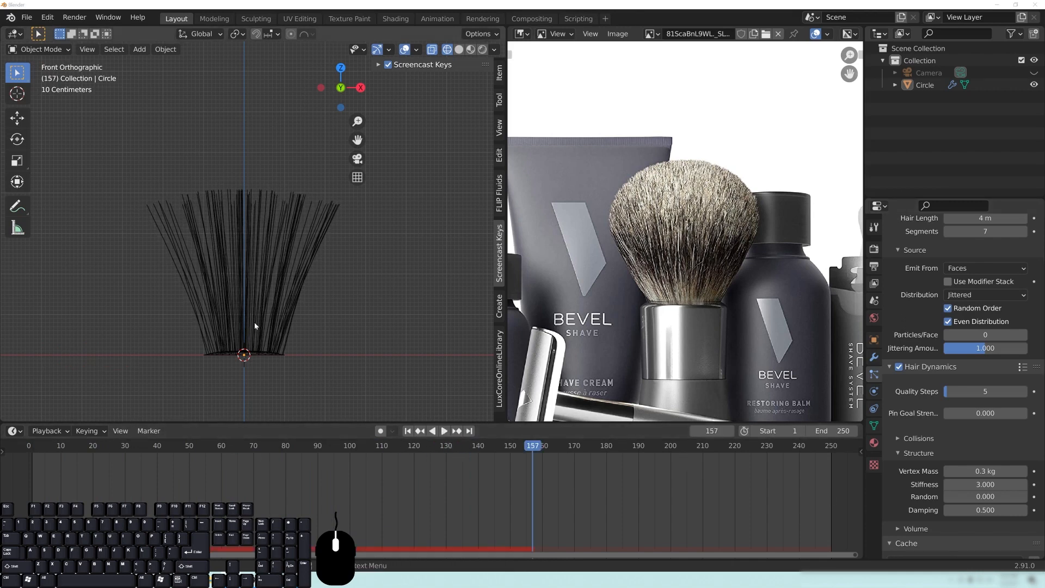
Step: Select the bristle disc, set the number of hairs to 1000 and replay the simulation from the start
left_click(254, 292)
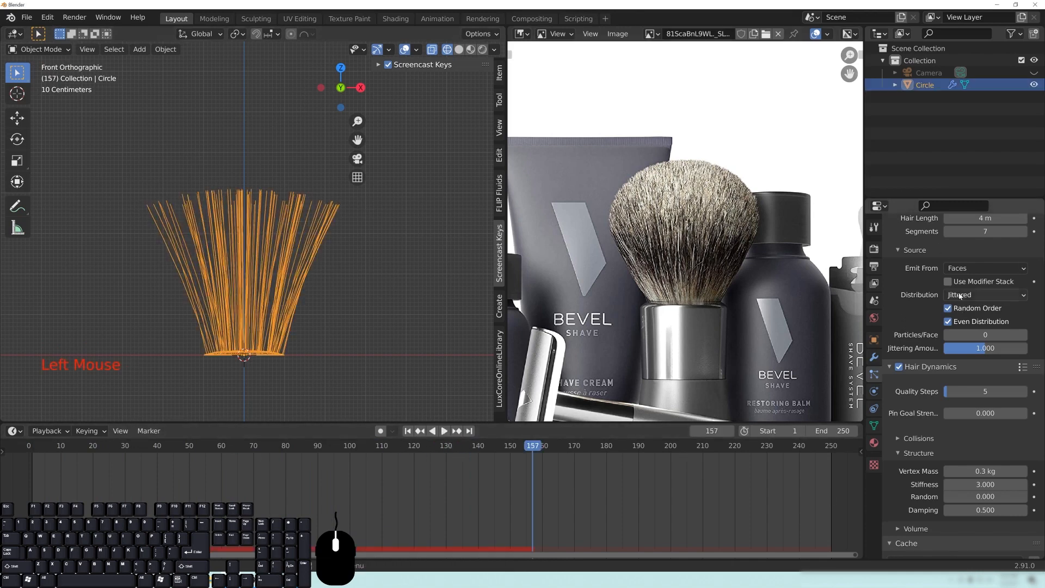
scroll(940, 378, "up", 18)
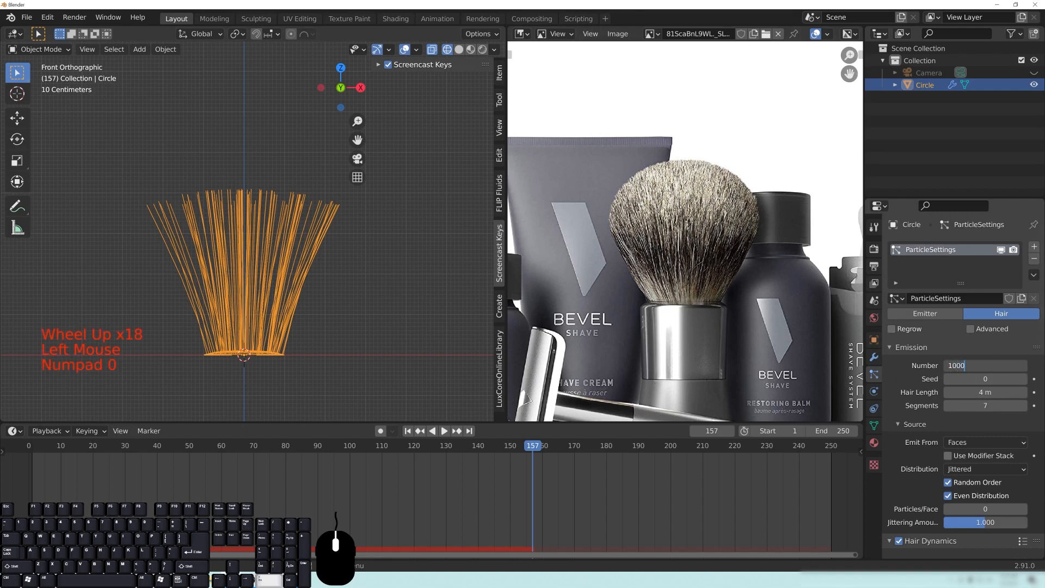
key("KP_Enter")
left_click(15, 460)
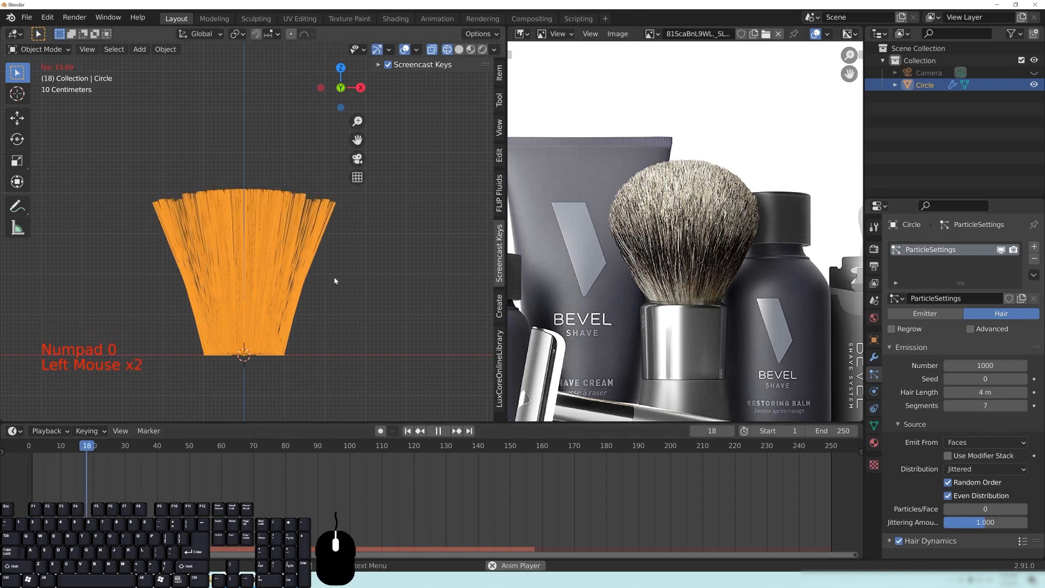
Step: Switch the viewport to Solid shading and inspect the dense bristles from several angles
middle_click_drag(347, 236, 304, 264)
key("z")
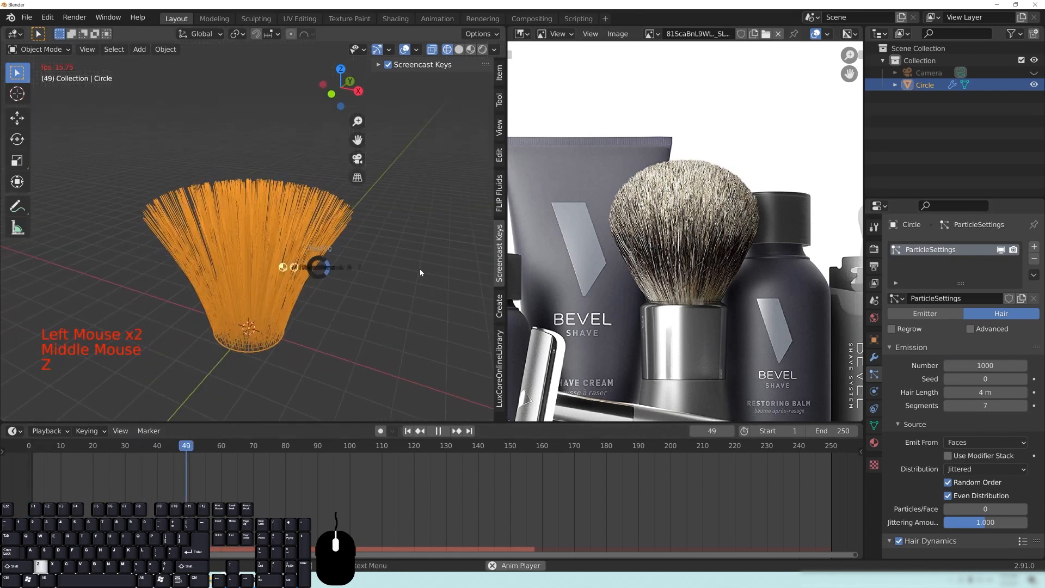
scroll(318, 325, "up", 2)
scroll(319, 325, "up", 2)
middle_click_drag(319, 325, 303, 234)
scroll(305, 305, "down", 4)
middle_click_drag(306, 305, 258, 325, "shift")
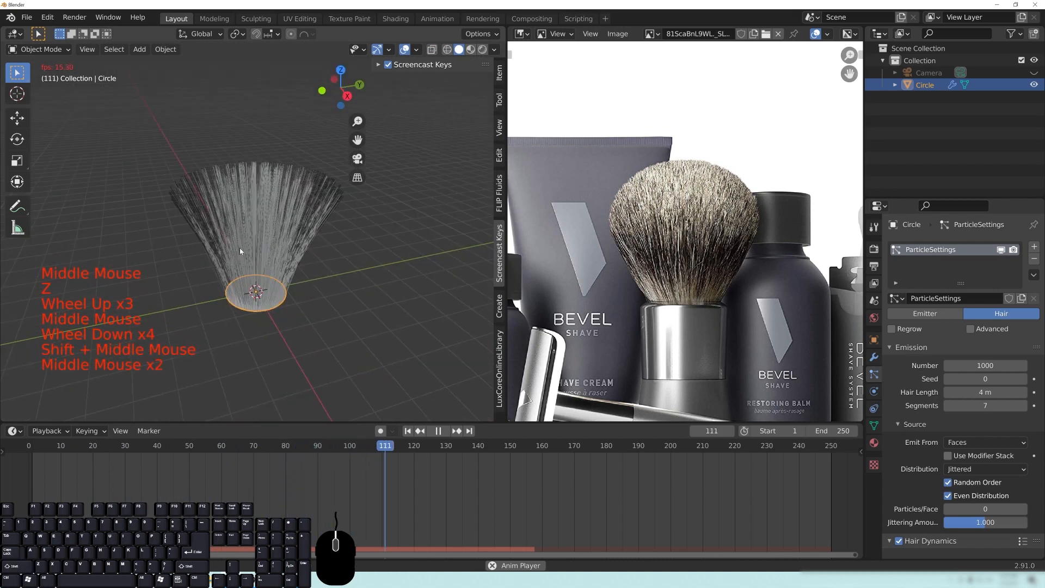
Step: Examine how the hairs emerge and spread across the domed disc from above, from the side and up close
middle_click_drag(239, 247, 251, 122, "shift")
scroll(283, 241, "up", 2)
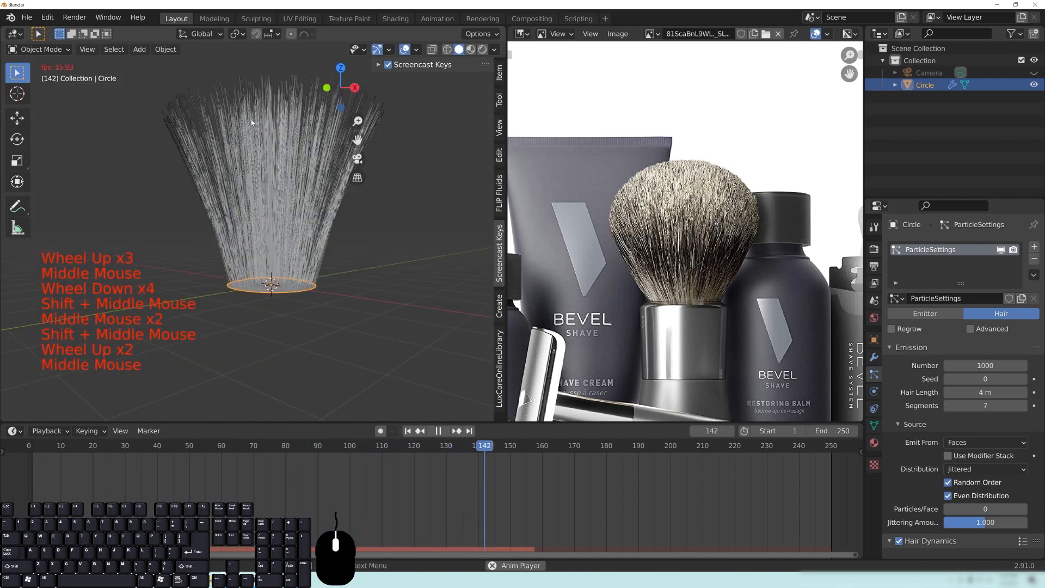
middle_click_drag(304, 217, 345, 254)
middle_click_drag(300, 206, 306, 287)
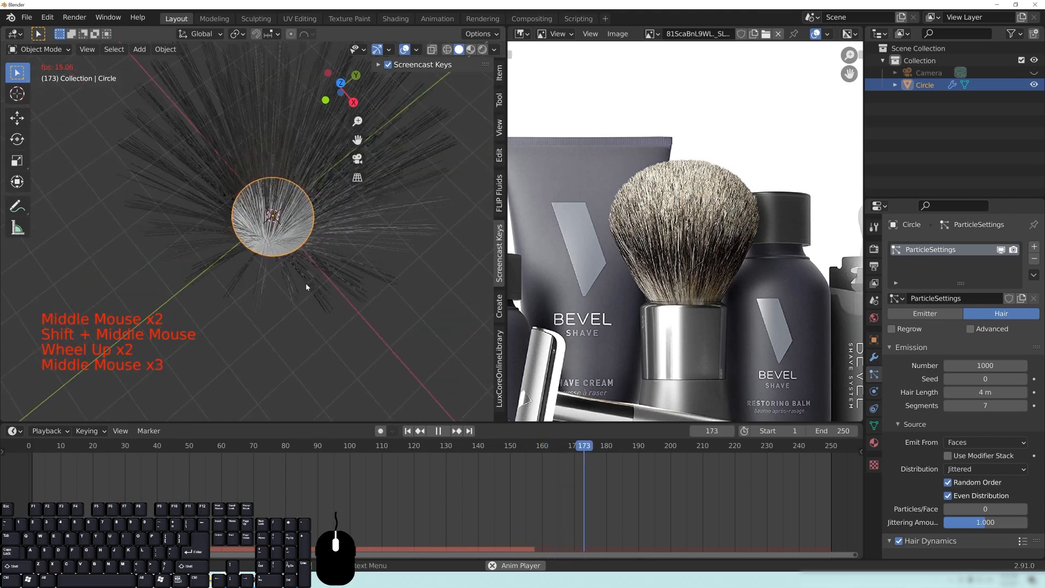
scroll(307, 288, "up", 5)
middle_click_drag(364, 339, 307, 301)
middle_click_drag(304, 344, 282, 253, "shift")
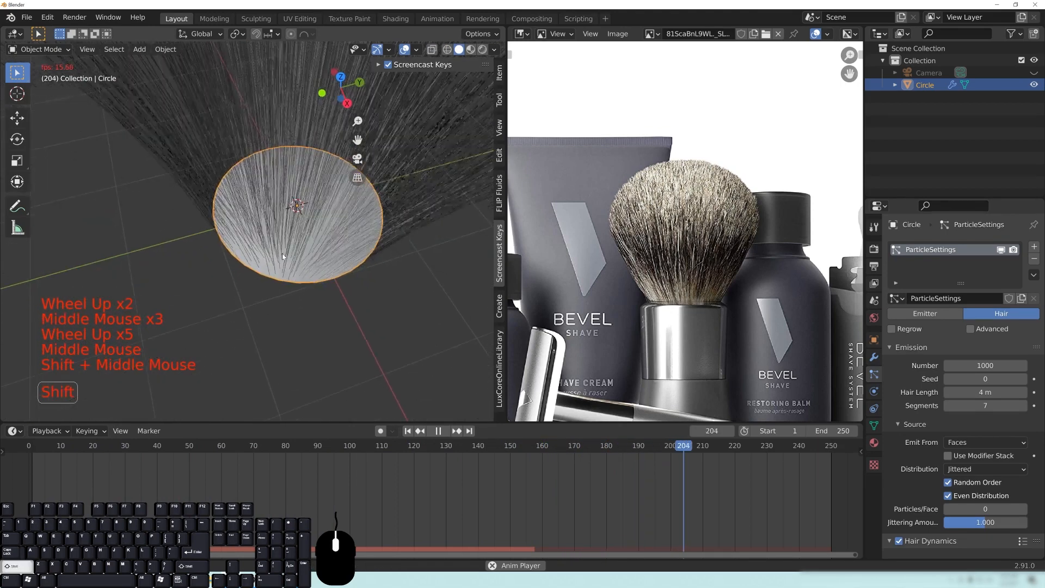
scroll(316, 273, "up", 6)
middle_click_drag(338, 284, 238, 226)
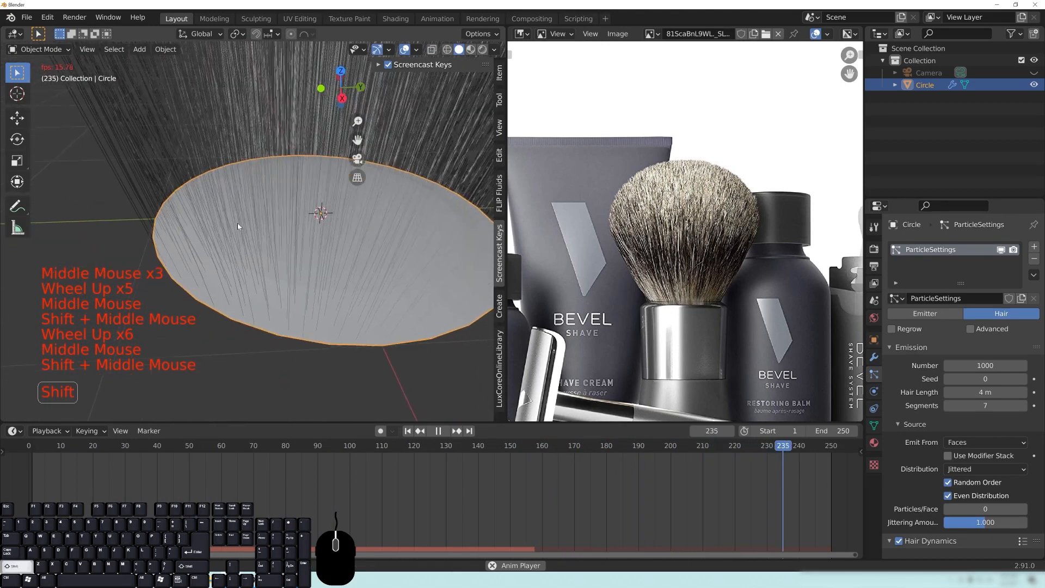
middle_click_drag(242, 298, 330, 266)
middle_click_drag(347, 305, 294, 256, "shift")
scroll(329, 273, "down", 5)
middle_click_drag(336, 315, 301, 299, "shift")
scroll(285, 318, "up", 3)
middle_click_drag(307, 256, 337, 279)
scroll(336, 279, "down", 5)
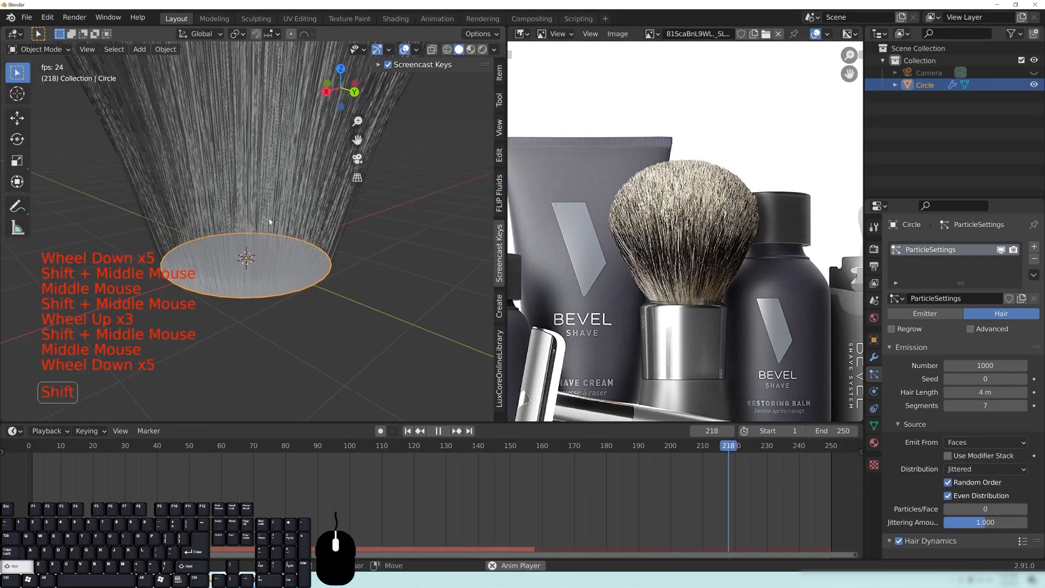
Step: Stop the simulation playback and return the timeline to frame 1
middle_click_drag(171, 126, 253, 197, "shift")
scroll(253, 197, "down", 5)
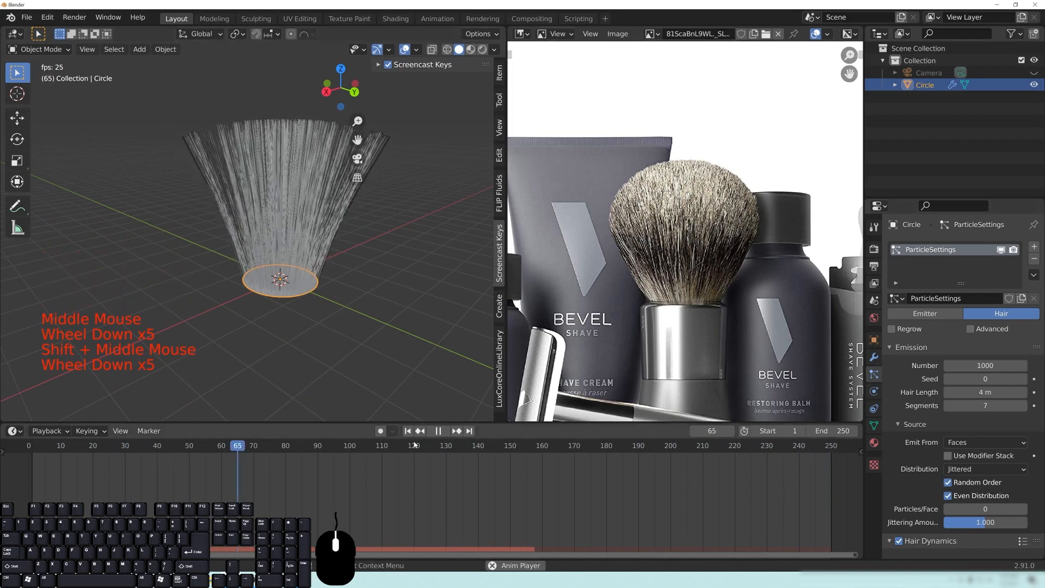
left_click(438, 431)
left_click_drag(31, 454, 32, 454)
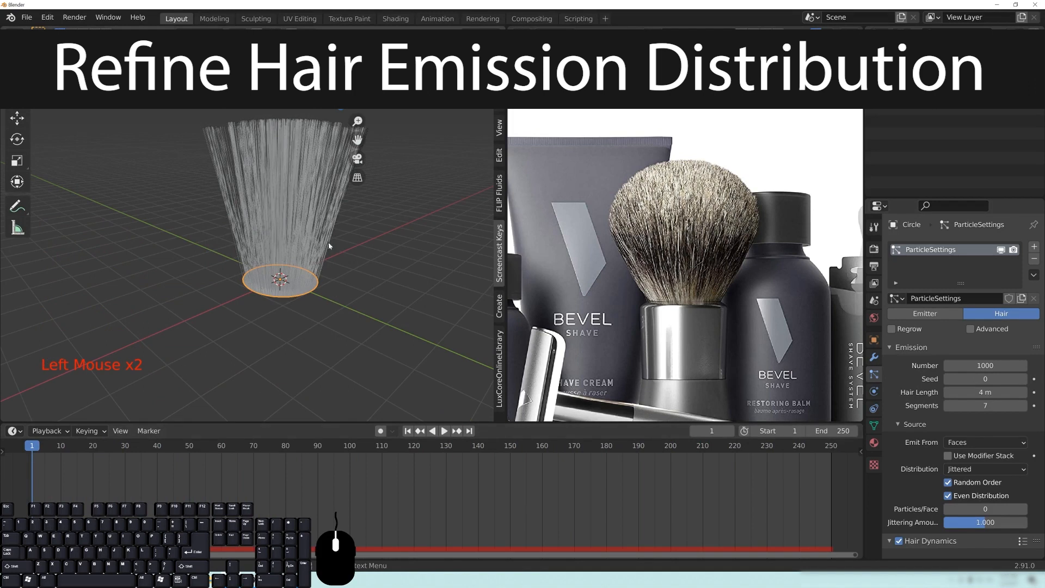
Step: Add a Subdivision Surface modifier to the bristle disc and set its viewport level to 2
left_click(875, 357)
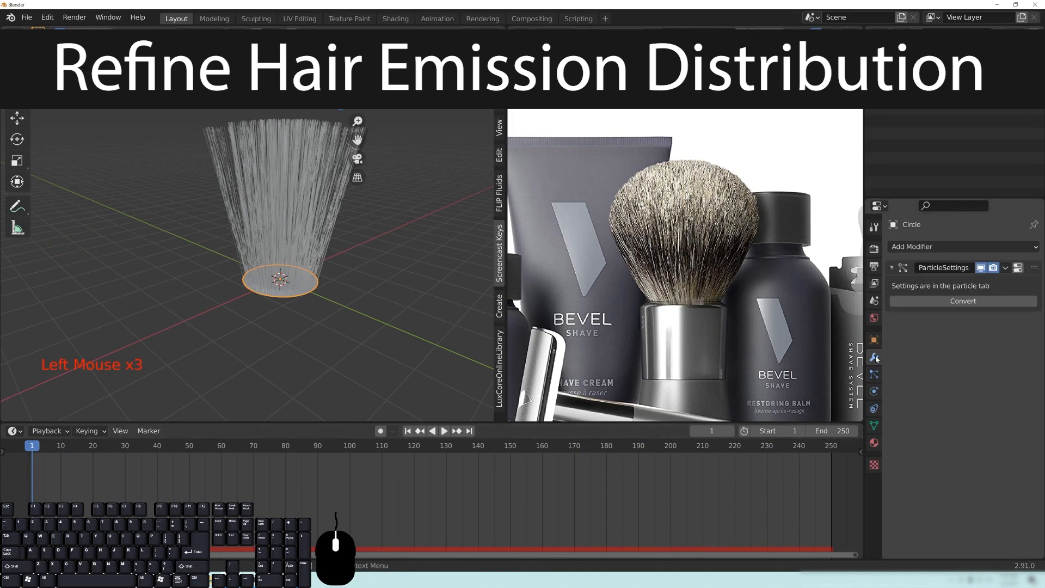
left_click(926, 248)
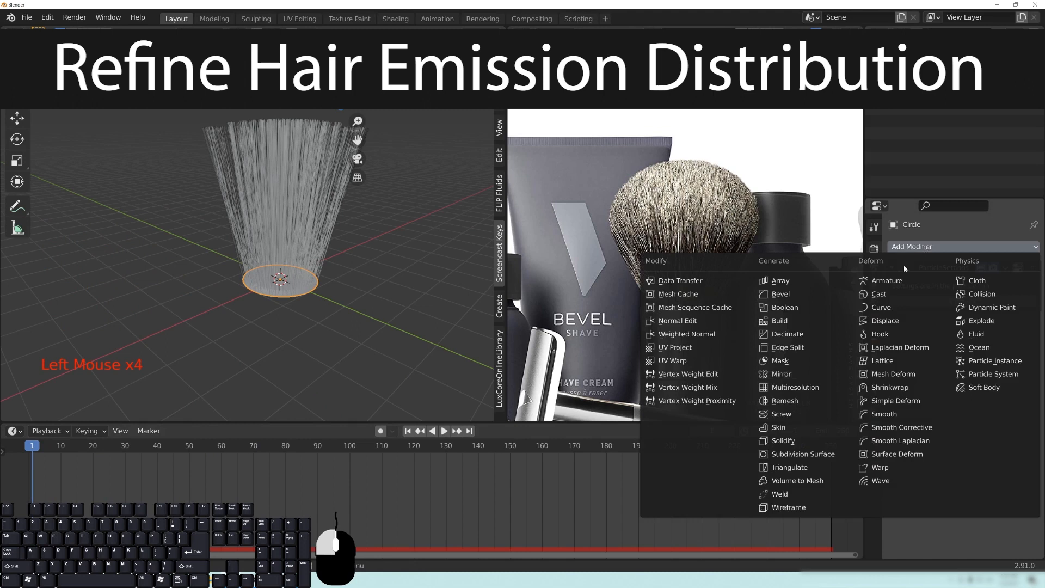
left_click(801, 455)
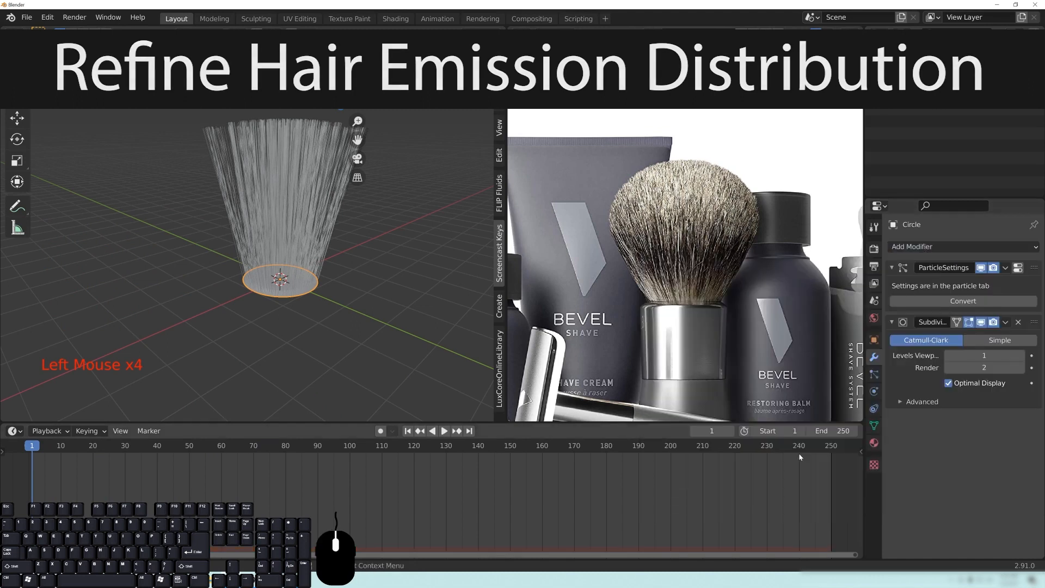
left_click(1022, 356)
scroll(327, 245, "up", 4)
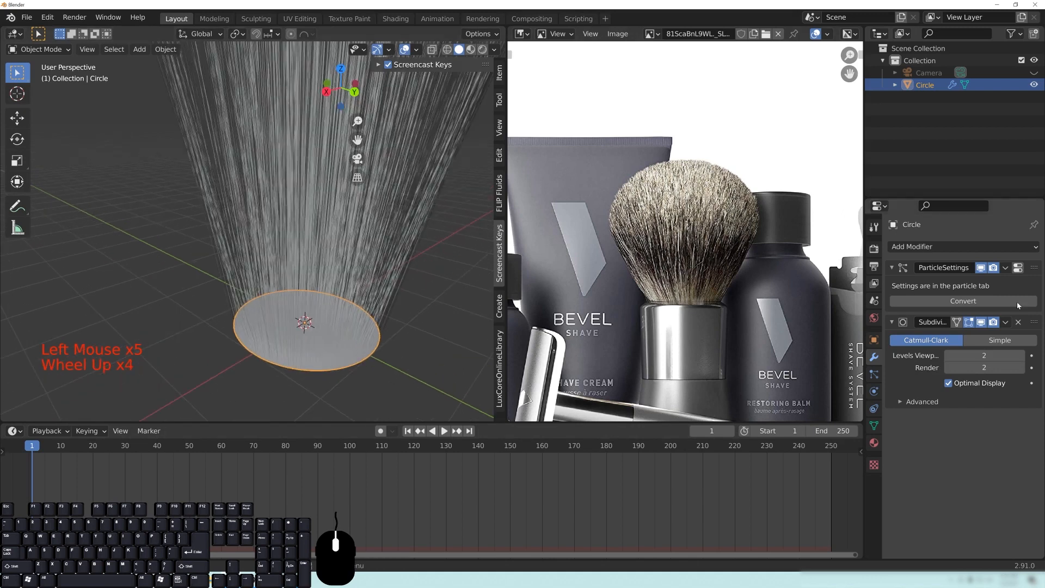
Step: Move the Subdivision modifier above the ParticleSettings modifier in the disc's stack
left_click_drag(1035, 322, 1029, 363)
left_click(1036, 322)
left_click(1037, 323)
left_click_drag(1037, 322, 1010, 257)
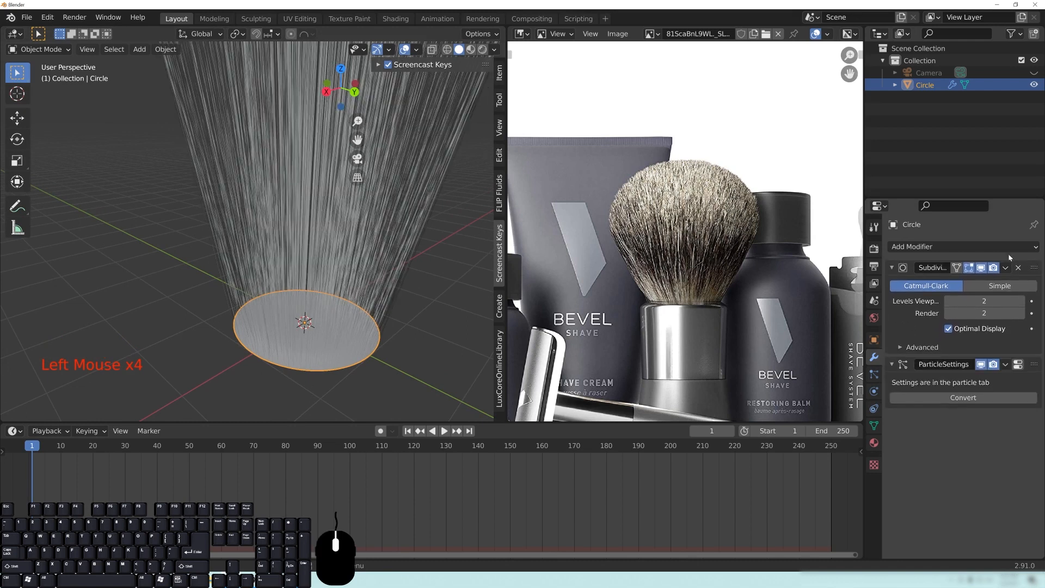
Step: Compare the hair distribution on the disc from above by toggling the Subdivision modifier's viewport display off and on
middle_click_drag(207, 197, 296, 327)
scroll(261, 217, "down", 4)
scroll(372, 244, "up", 3)
scroll(299, 326, "up", 5)
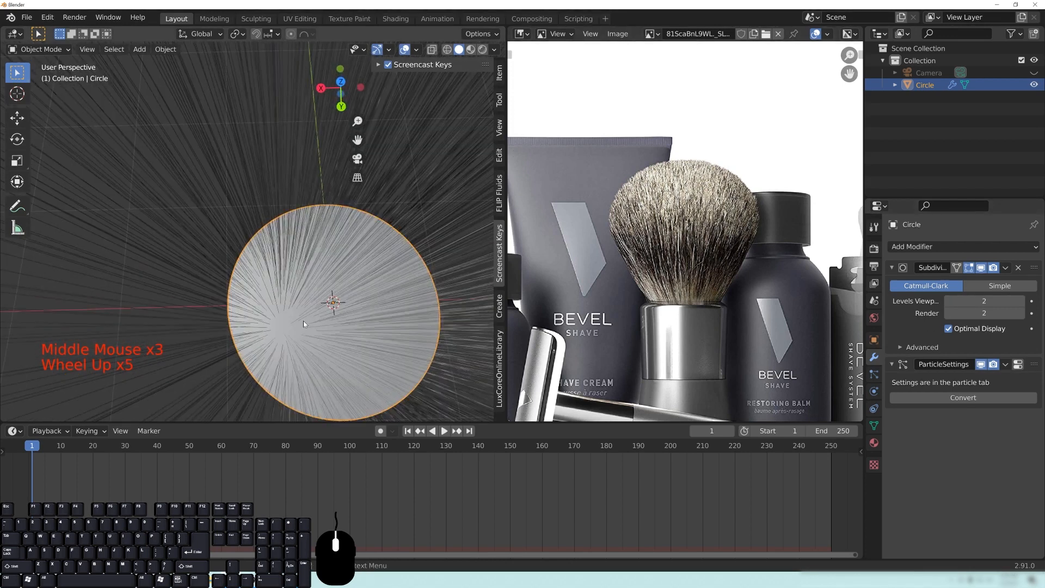
left_click(982, 269)
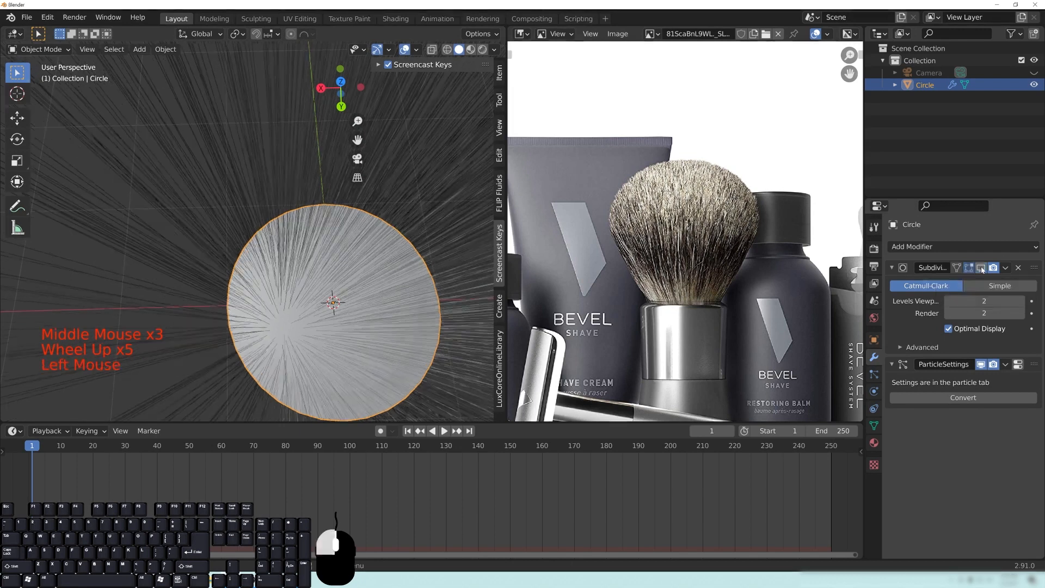
left_click(982, 269)
left_click(982, 269)
left_click(982, 269)
left_click(982, 269)
left_click(982, 269)
Step: Play the simulation with the subdivided disc and check the bristles in front orthographic view
middle_click_drag(370, 348, 199, 276)
scroll(270, 298, "down", 4)
middle_click_drag(314, 315, 270, 184)
scroll(369, 289, "down", 5)
left_click(444, 431)
key("KP_1")
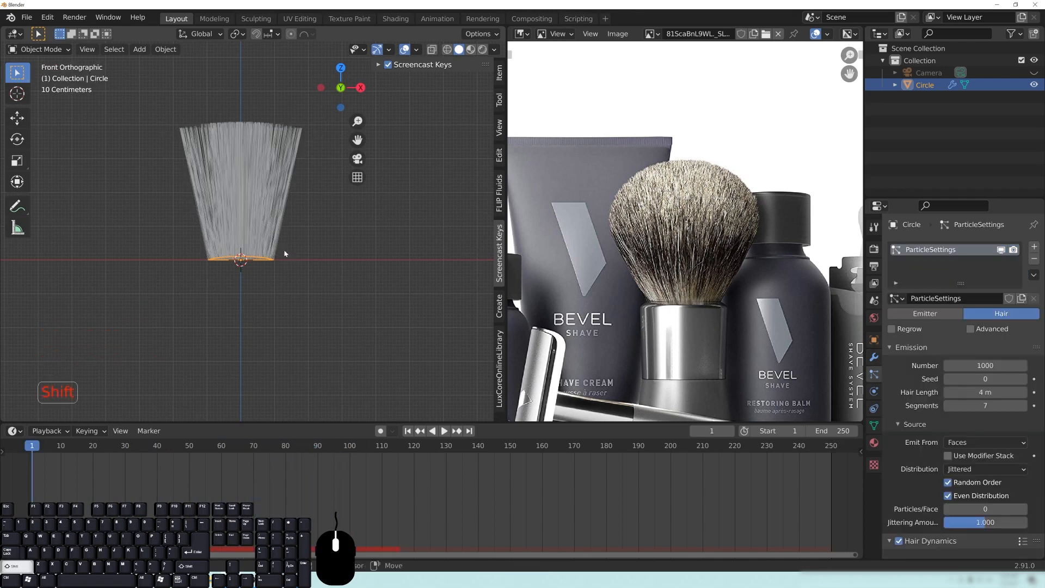
middle_click_drag(283, 252, 228, 329, "shift")
scroll(289, 303, "up", 3)
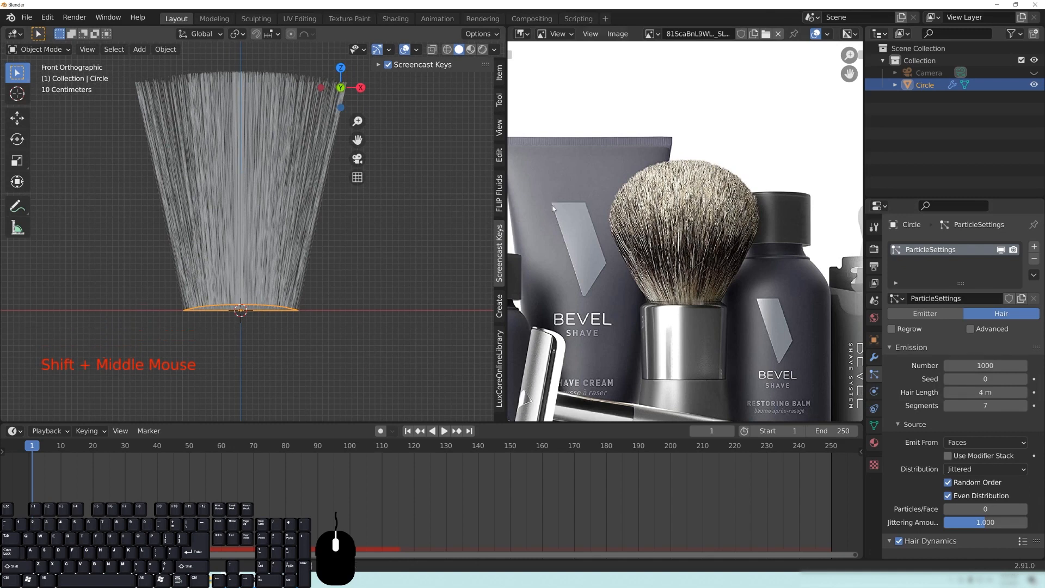
Step: Examine how the bristles meet the metal collar and handle in the reference image
middle_click_drag(693, 309, 675, 239)
scroll(663, 275, "up", 5)
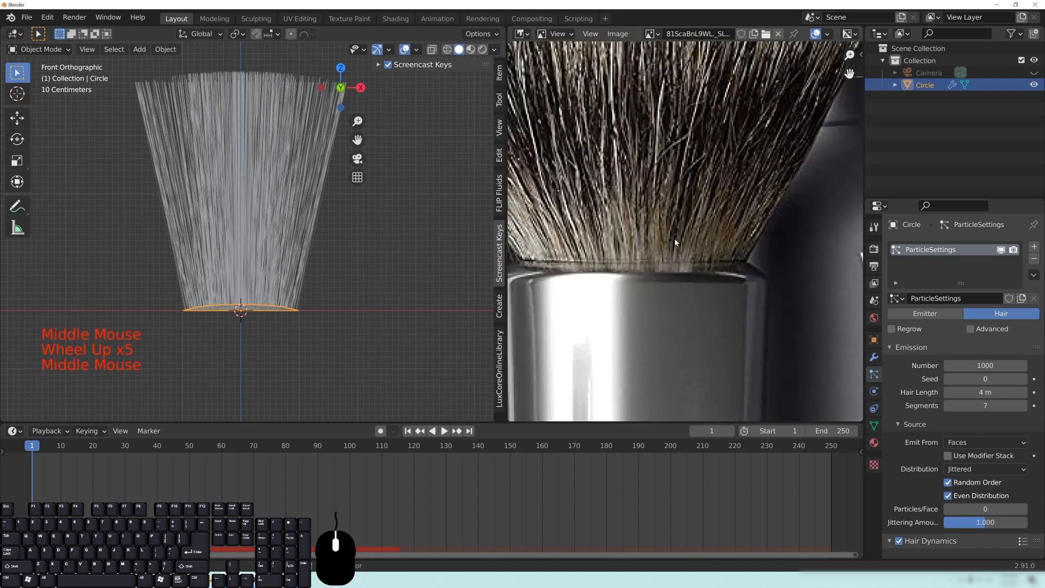
scroll(594, 238, "down", 4)
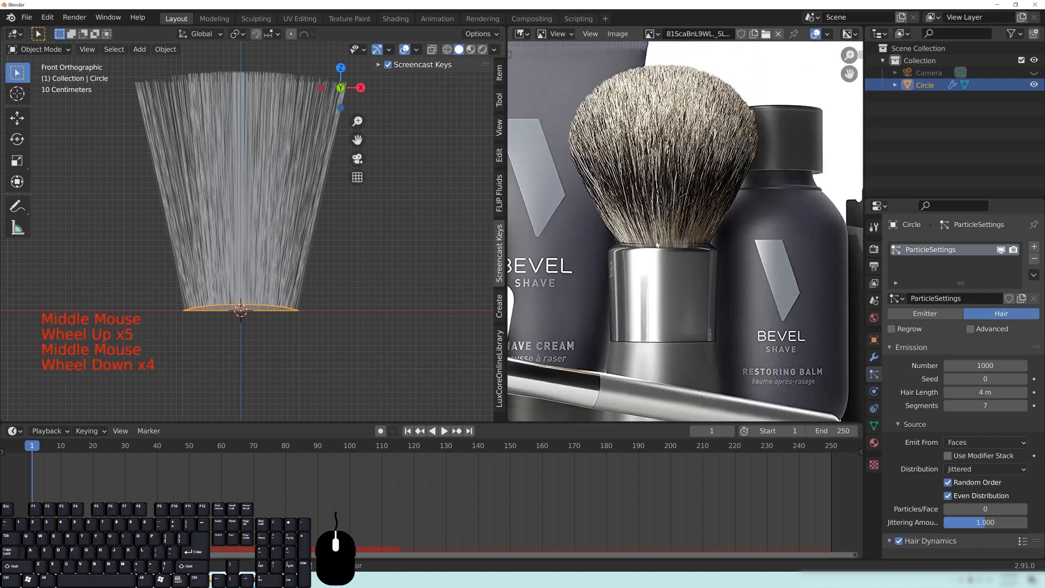
middle_click_drag(674, 363, 673, 228, "shift")
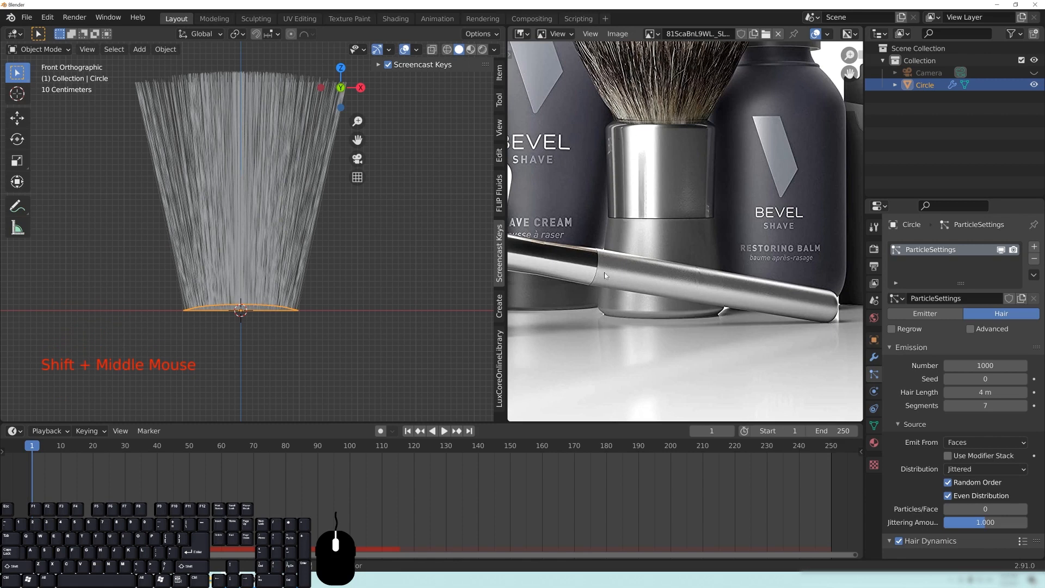
middle_click_drag(710, 106, 688, 246, "shift")
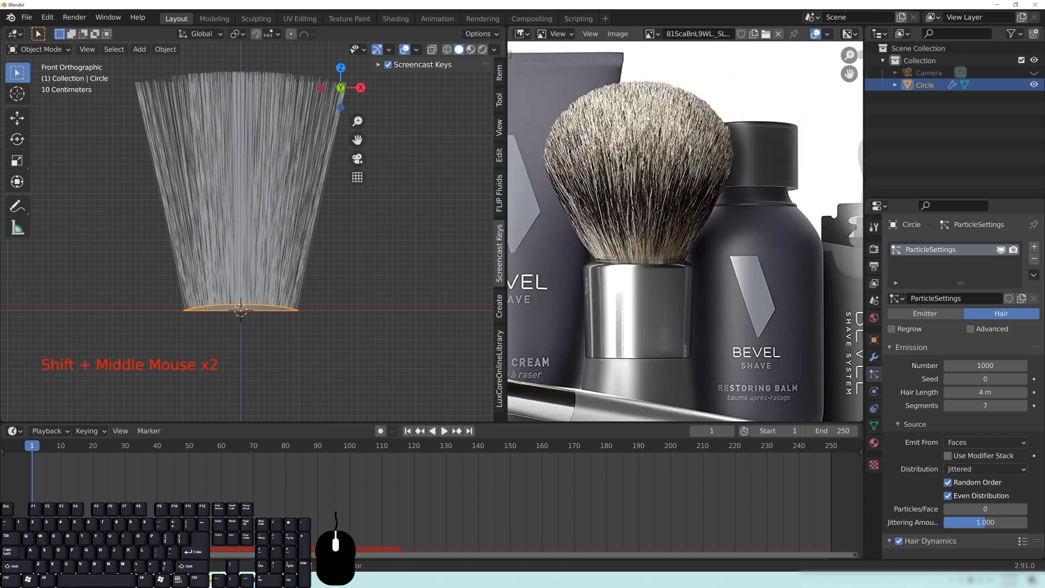
middle_click_drag(657, 263, 581, 198, "shift")
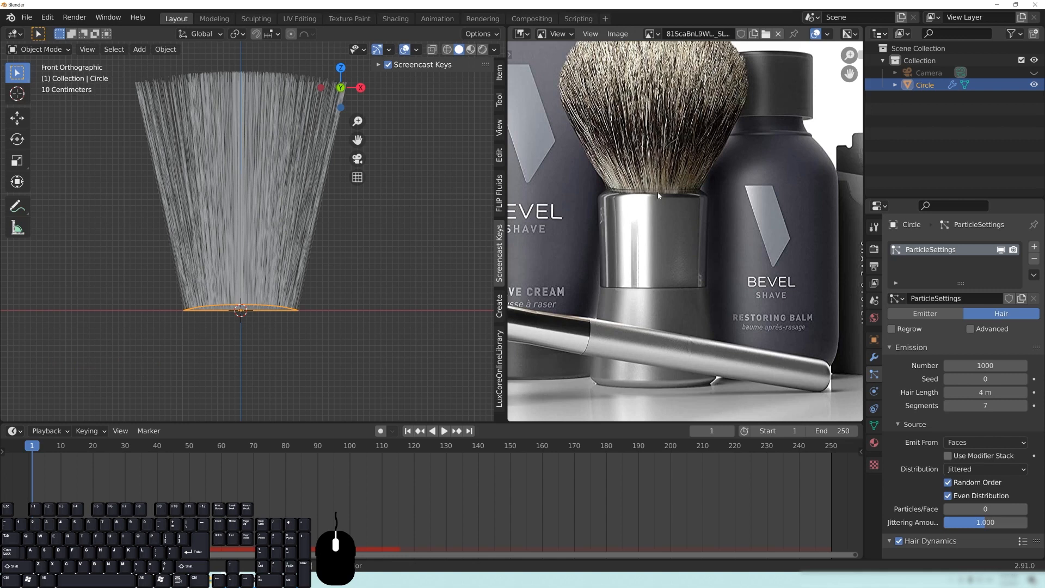
Step: Add a mesh cylinder at the base of the bristles as the collision object
middle_click_drag(261, 320, 148, 324, "shift")
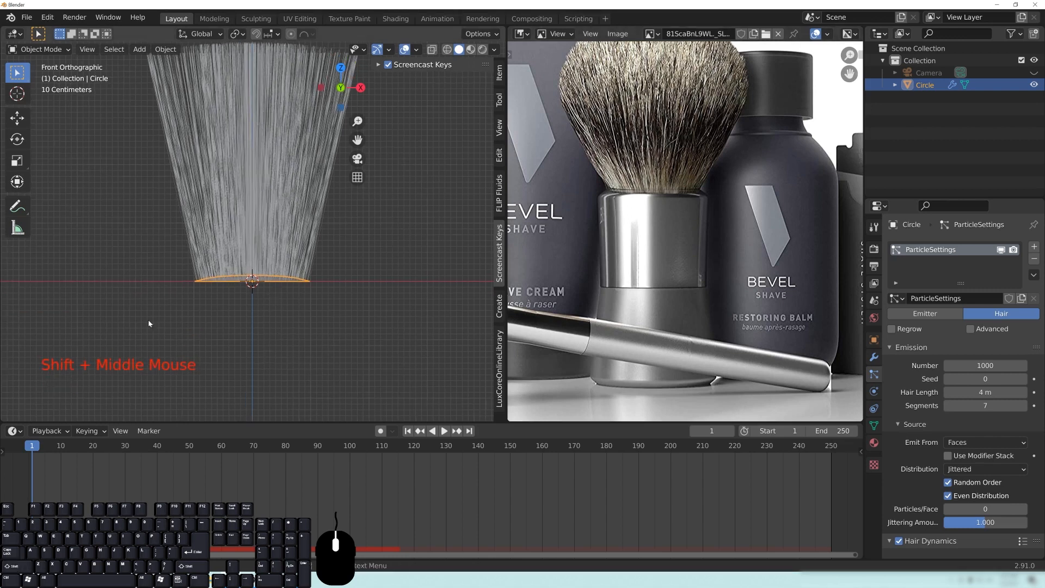
key("shift+a")
mouse_move(270, 296)
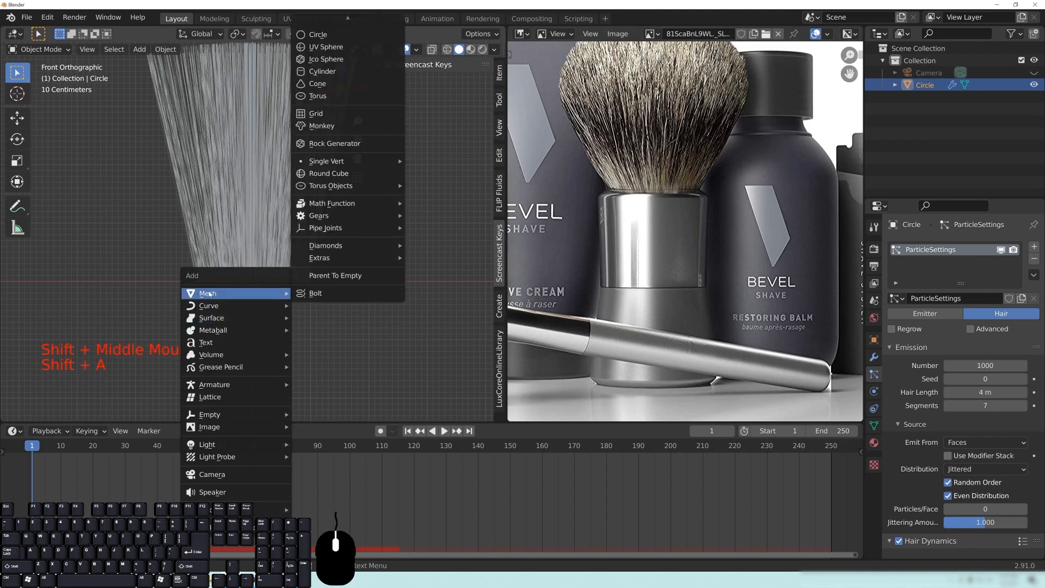
left_click(323, 72)
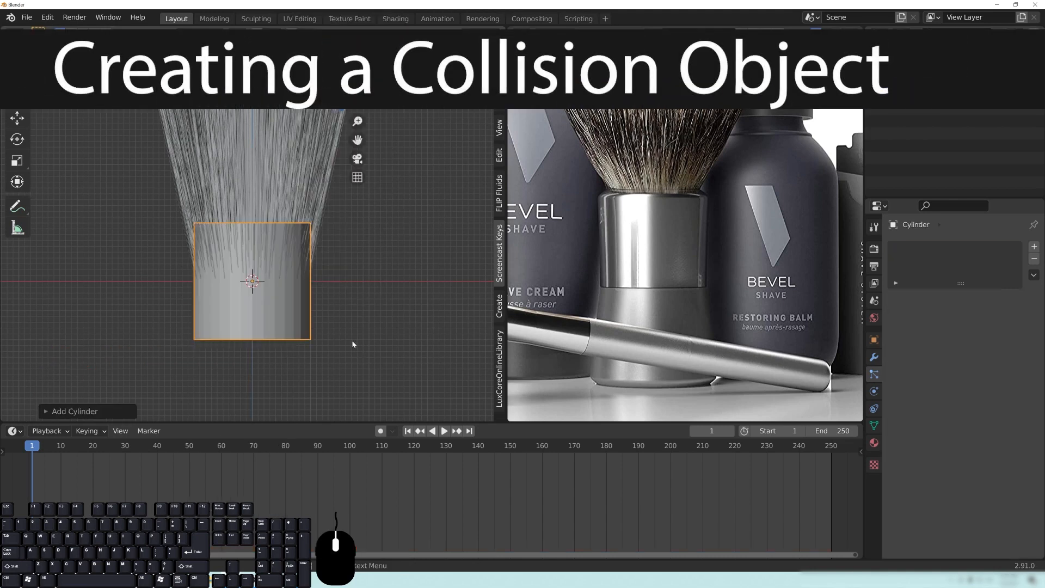
Step: Switch the viewport to Wireframe shading to see the bristles through the cylinder
middle_click_drag(255, 313, 214, 320)
key("z")
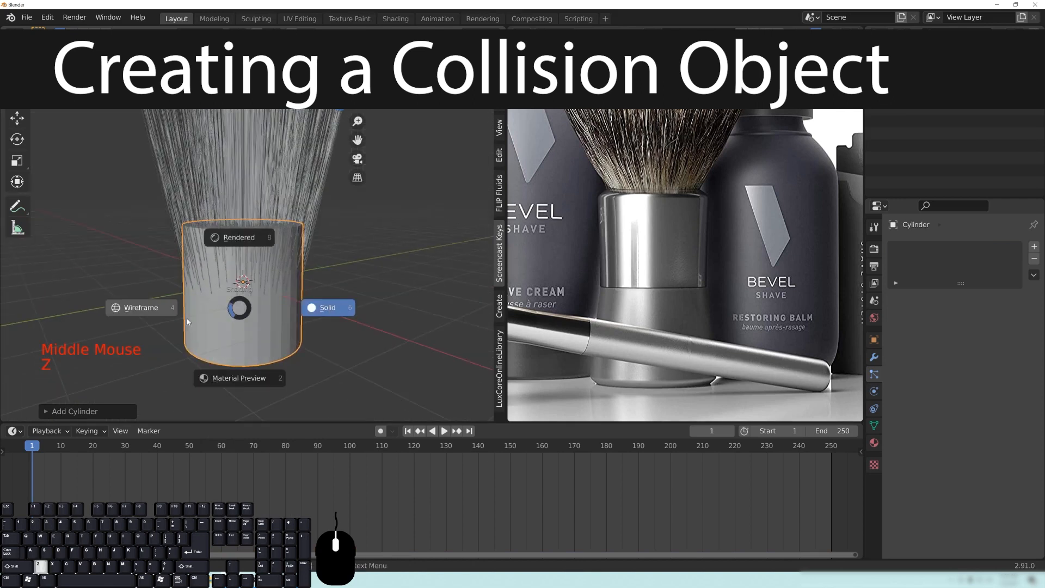
left_click(139, 309)
Step: Compare the cylinder's outline with the bristle disc from the top view and check its vertex count in the Add Cylinder settings
middle_click_drag(301, 340, 326, 352)
key("KP_7")
scroll(266, 226, "up", 6)
middle_click_drag(266, 226, 333, 255, "shift")
left_click(55, 415)
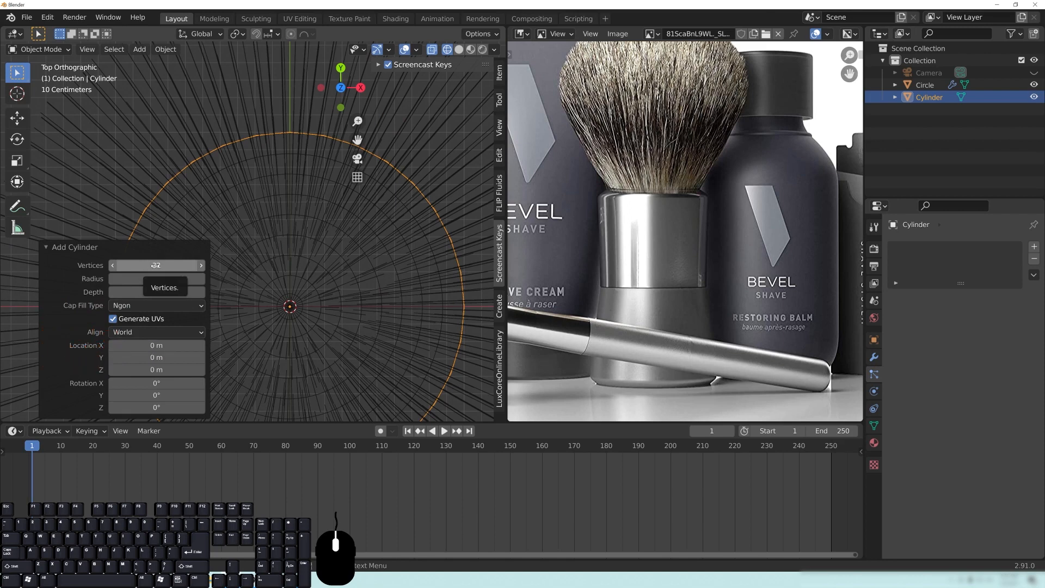
left_click(49, 248)
Step: Enter Edit Mode on the cylinder and hide the Circle object to isolate the cylinder
middle_click_drag(415, 394, 358, 187, "shift")
scroll(338, 223, "down", 4)
key("Tab")
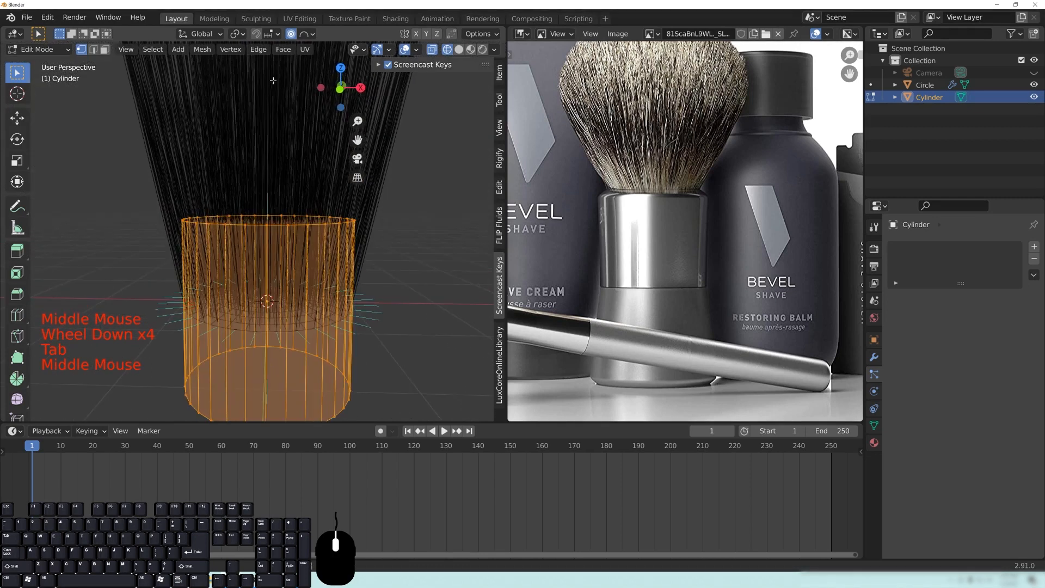
left_click(1034, 85)
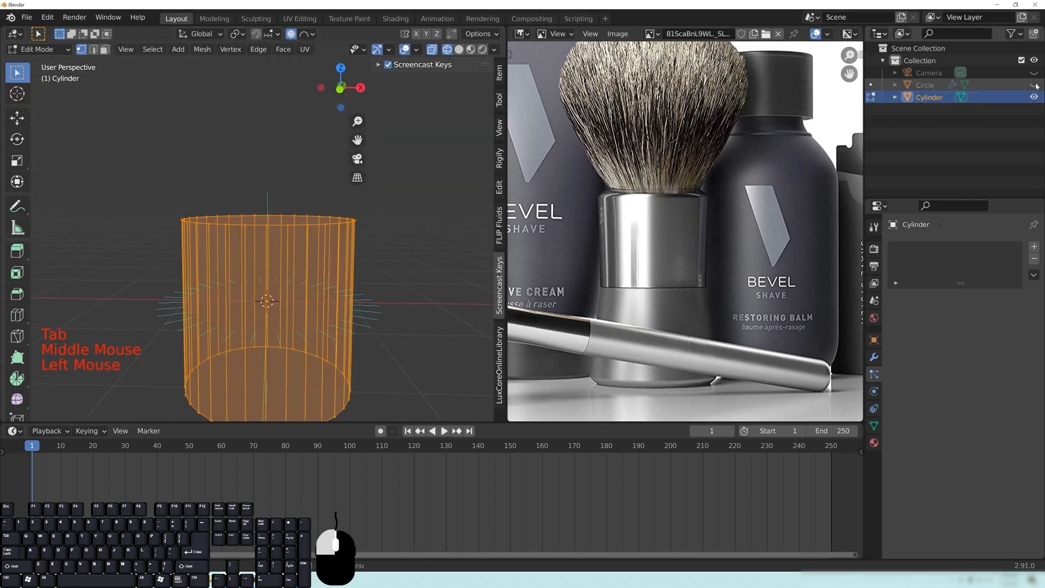
middle_click(258, 211)
middle_click_drag(258, 210, 243, 242)
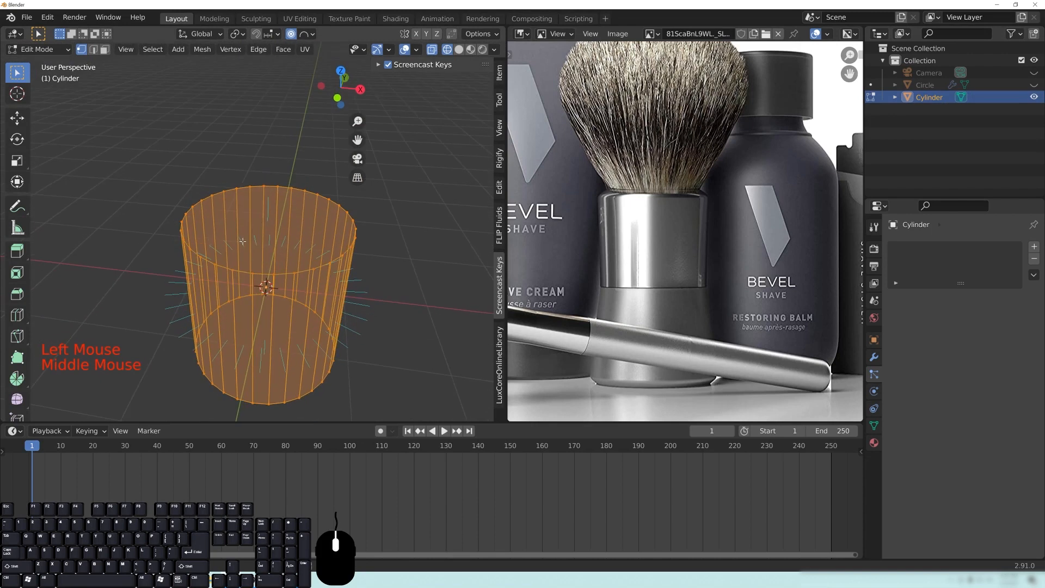
Step: Switch to face selection and Solid shading, and delete the cylinder's top and bottom cap faces
left_click(105, 53)
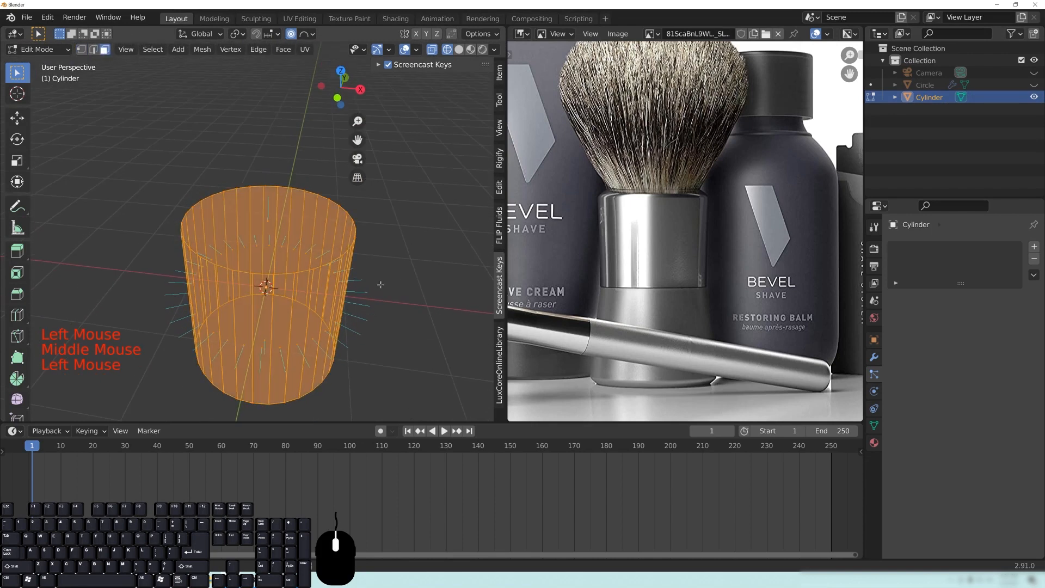
left_click(314, 210)
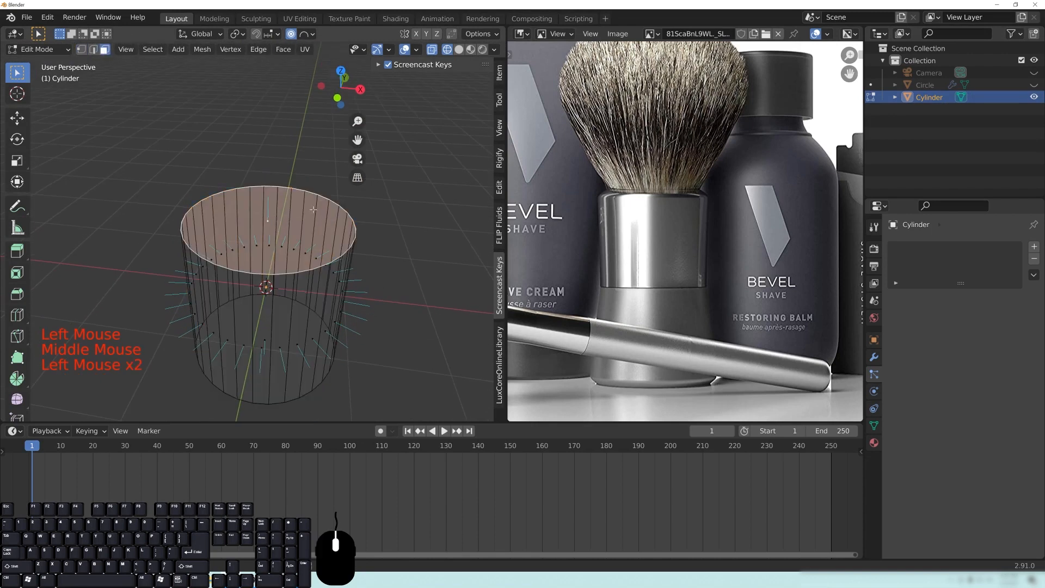
left_click(459, 50)
scroll(221, 209, "up", 2)
middle_click_drag(301, 286, 300, 260)
scroll(253, 268, "down", 4)
left_click(264, 308, "shift")
key("x")
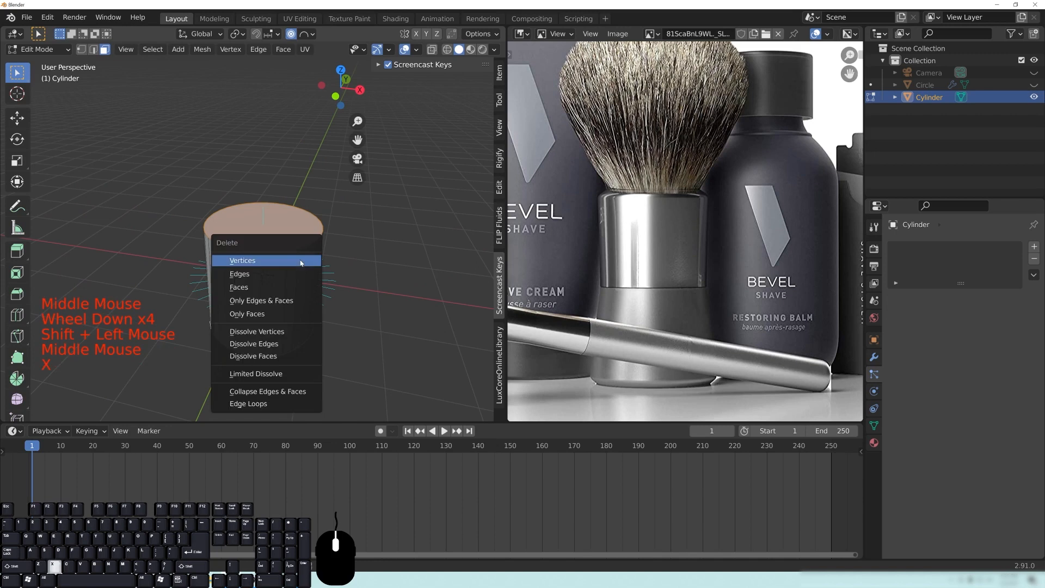
left_click(240, 288)
key("s")
key("ctrl+z")
scroll(245, 299, "up", 2)
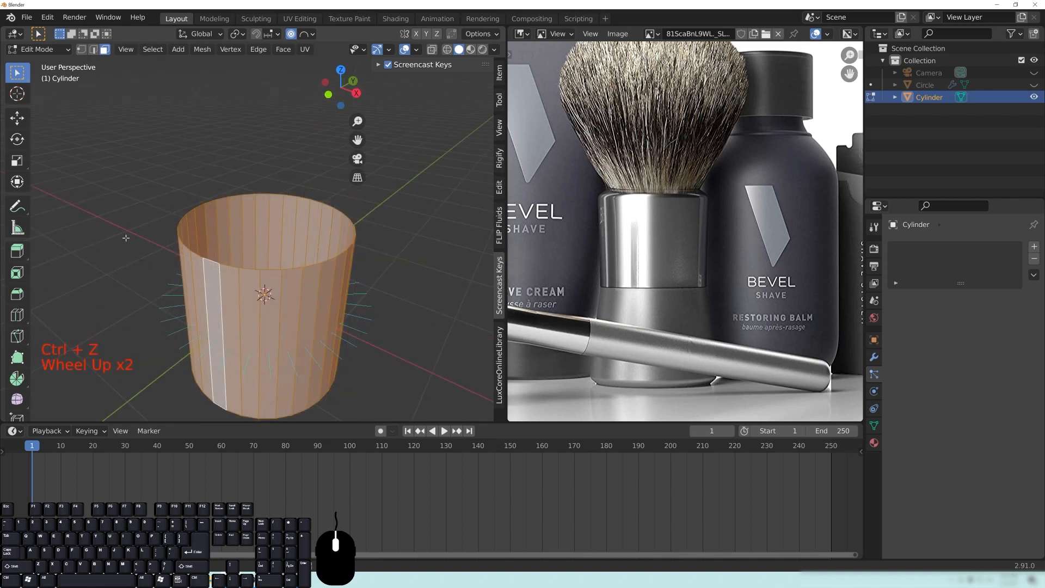
middle_click_drag(287, 275, 274, 283)
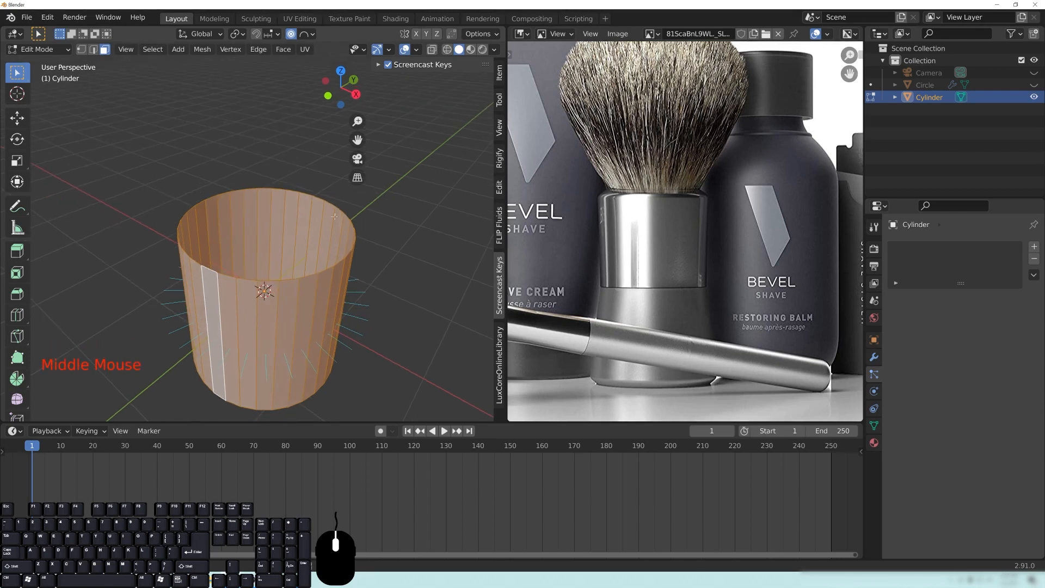
scroll(356, 243, "down", 2)
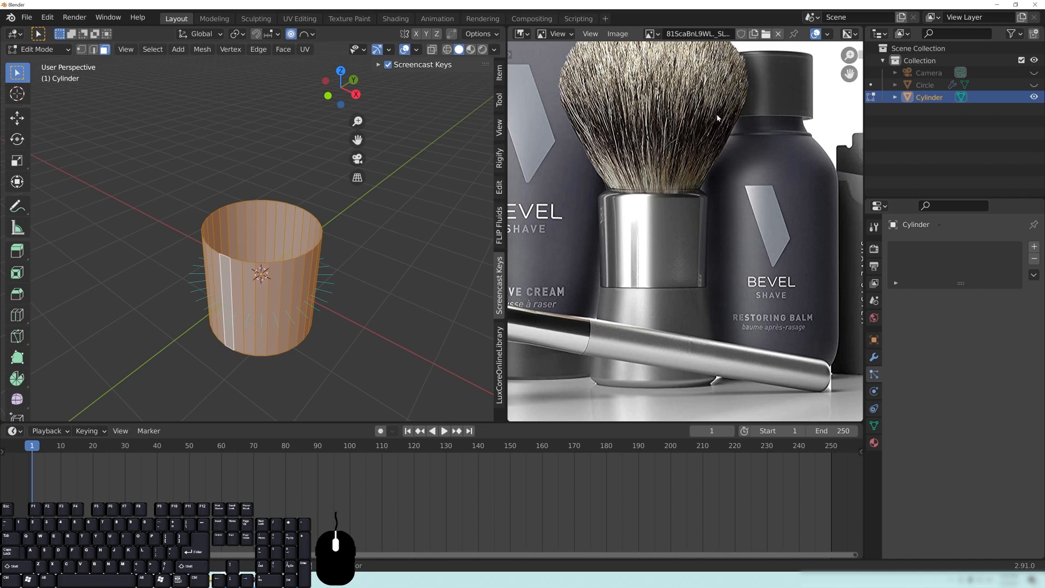
Step: Extrude the cylinder's wall faces in place, leaving the new geometry unmoved
middle_click_drag(670, 149, 729, 197, "shift")
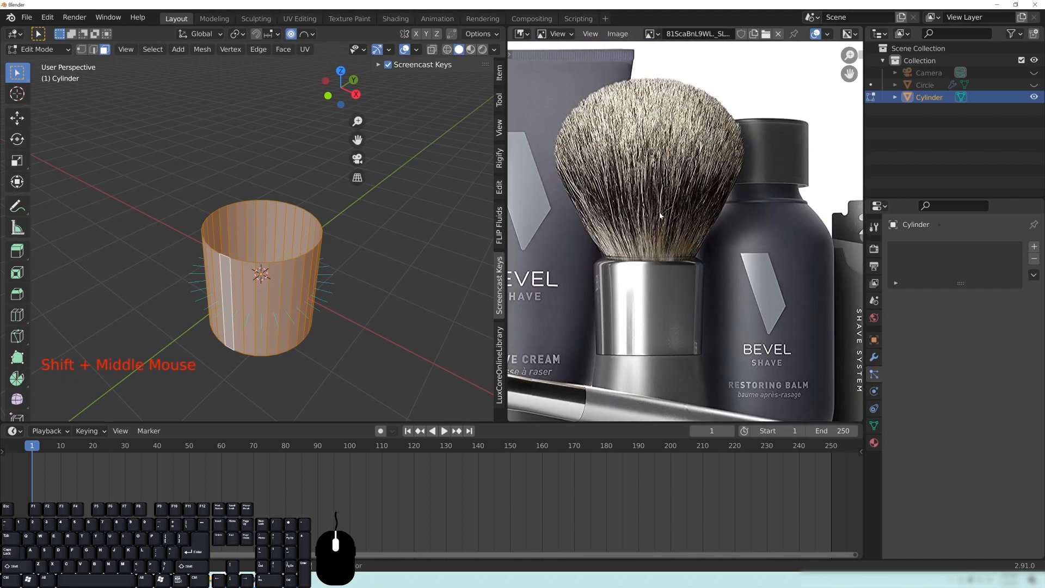
middle_click_drag(262, 304, 249, 310)
left_click(249, 310, "alt")
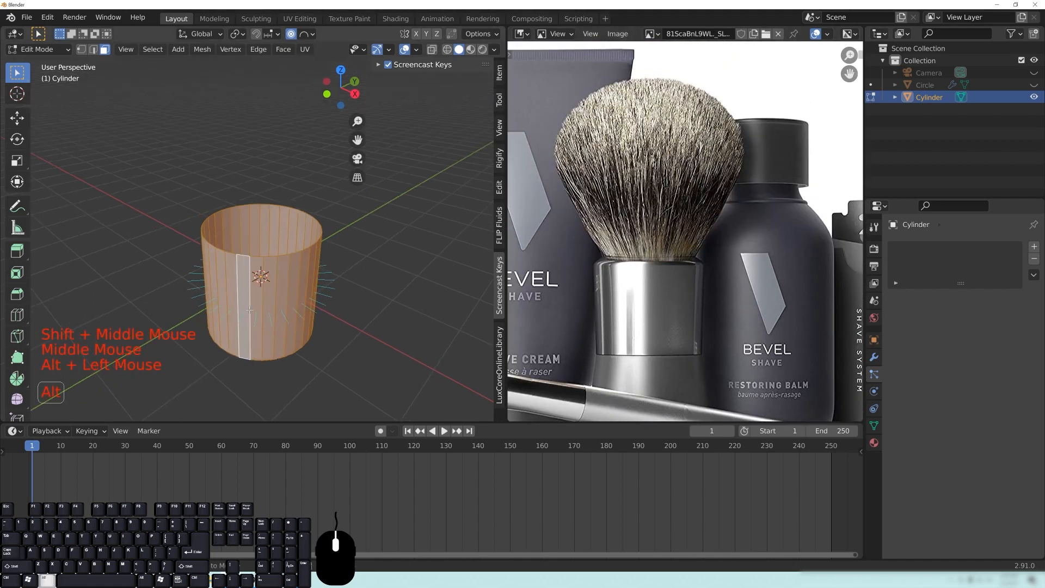
key("alt")
left_click(256, 314, "alt")
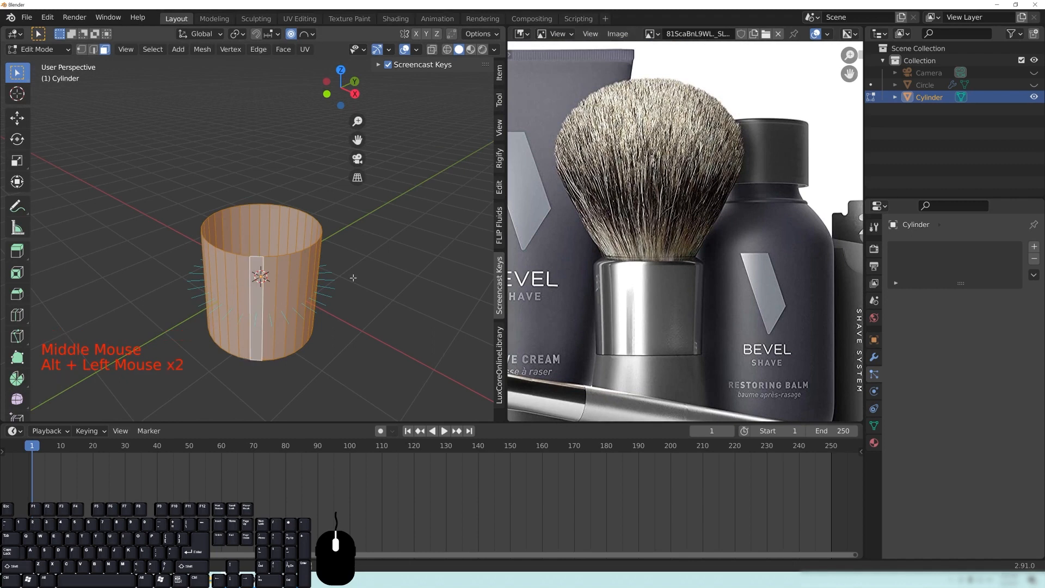
mouse_move(247, 306)
middle_mouse_down()
mouse_move(187, 273)
mouse_move(248, 307)
middle_mouse_up()
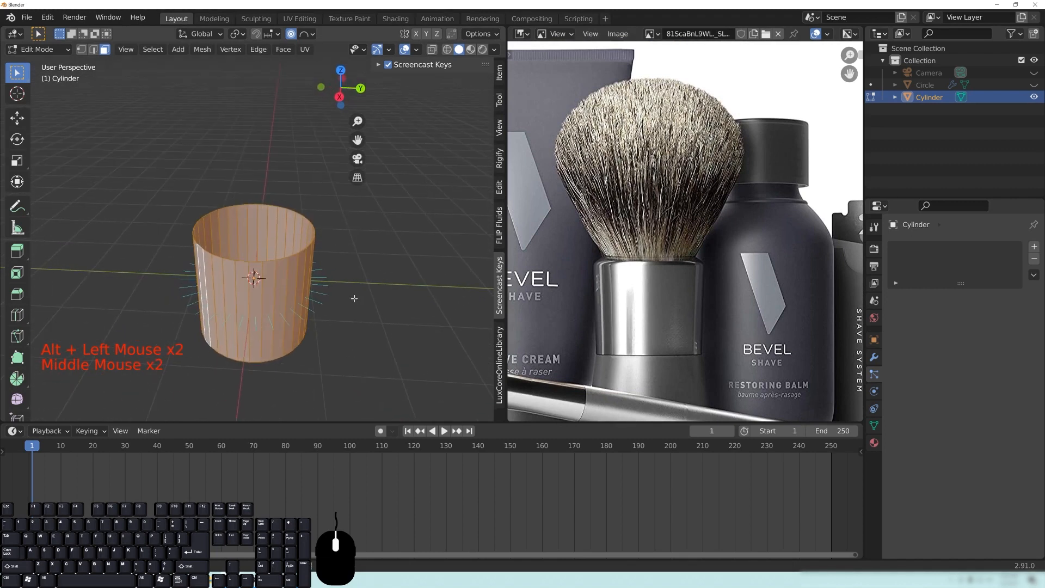
key("e")
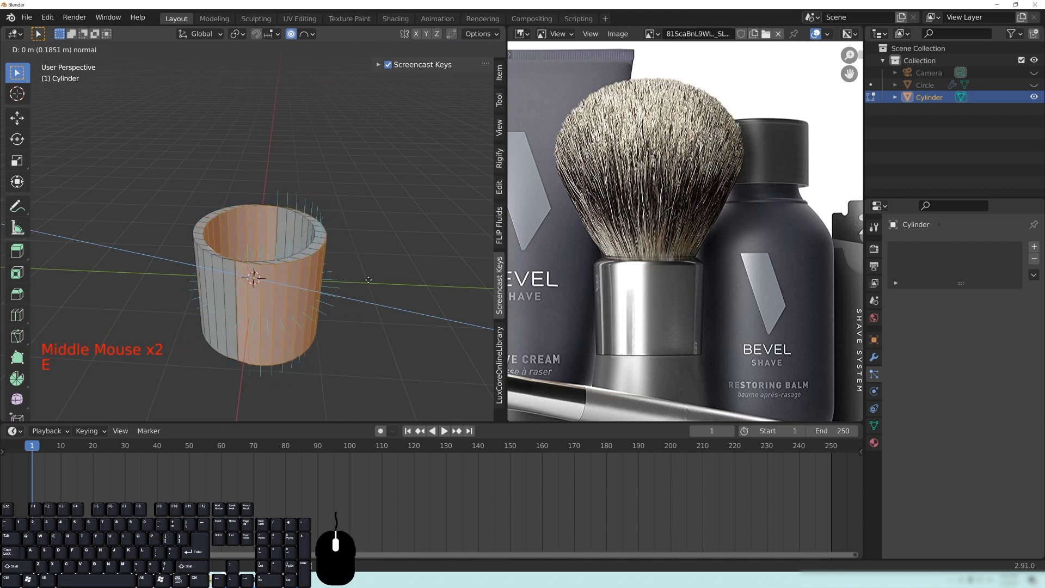
right_click(369, 280)
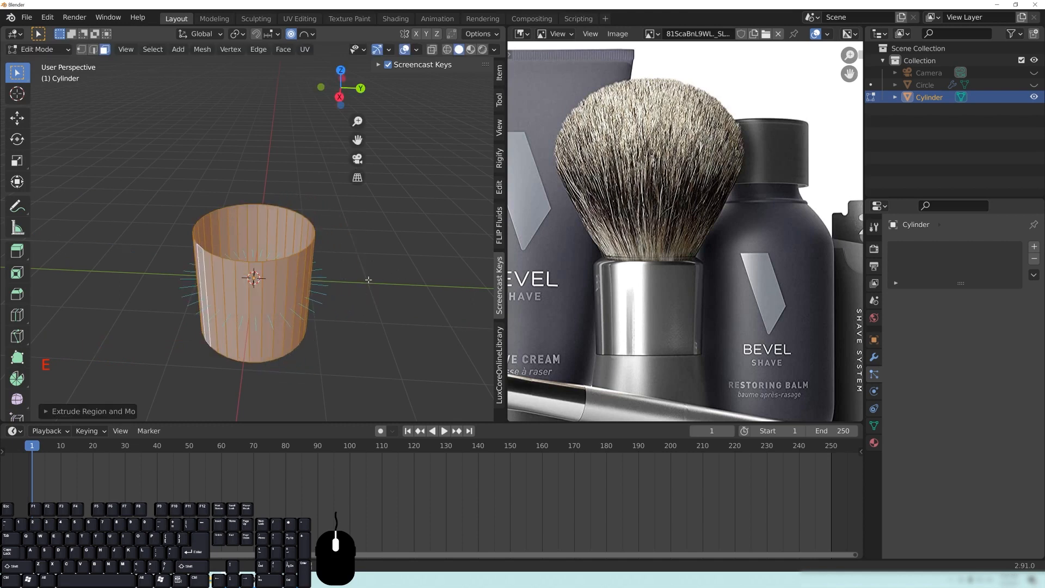
Step: Disable proportional editing, scale the extruded faces outward in X and Y only to thicken the cylinder wall, and exit Edit Mode
key("s")
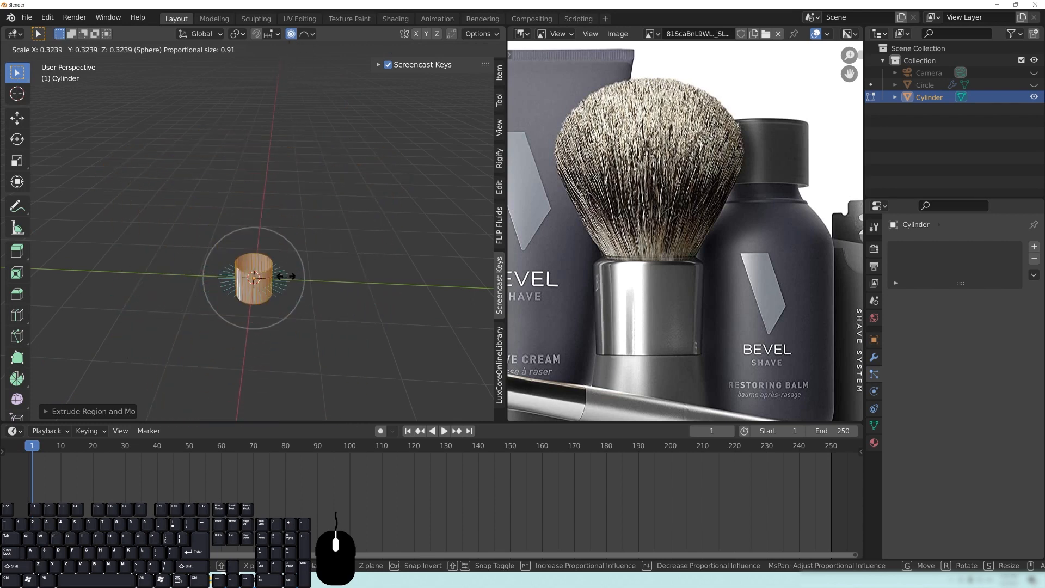
left_click(348, 212)
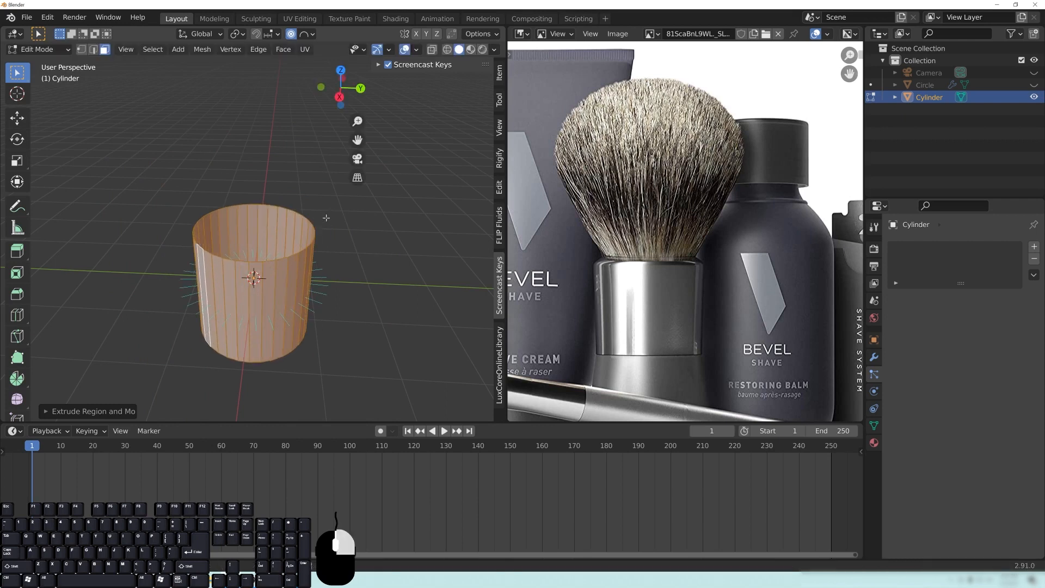
key("o")
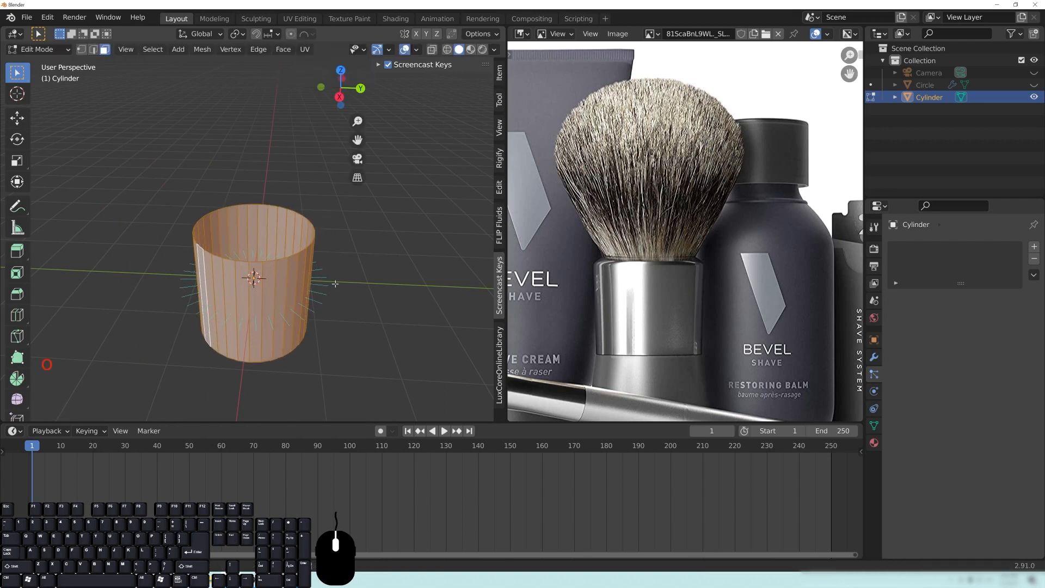
key("s")
key("shift")
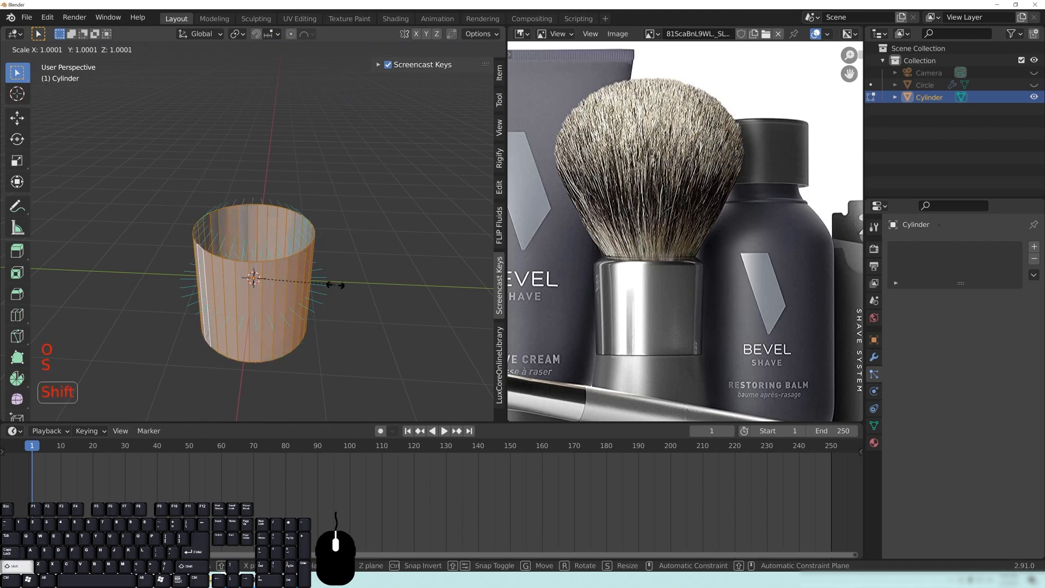
key("shift+z")
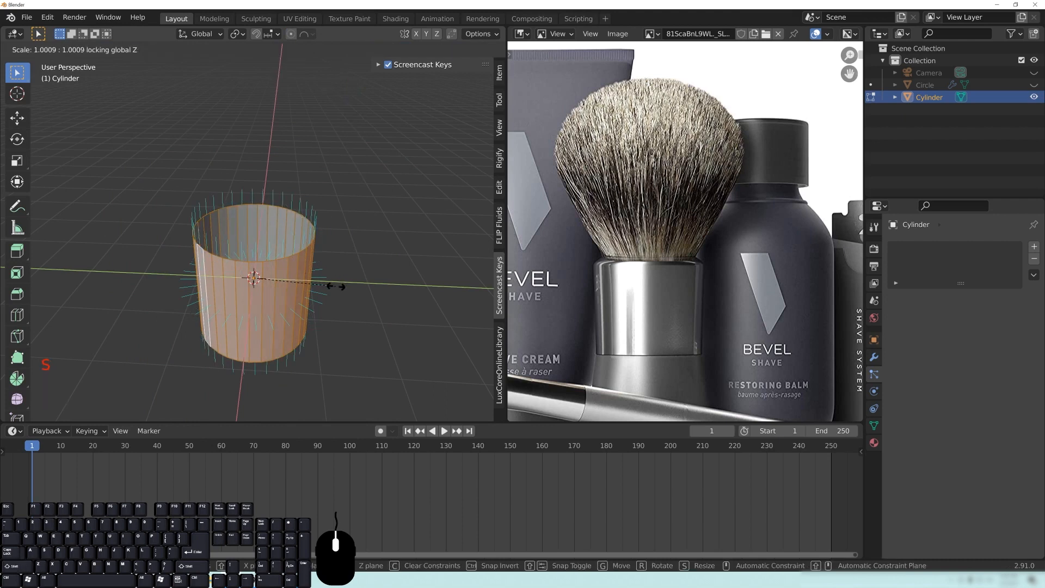
left_click(366, 307)
key("Tab")
middle_click_drag(311, 298, 260, 323)
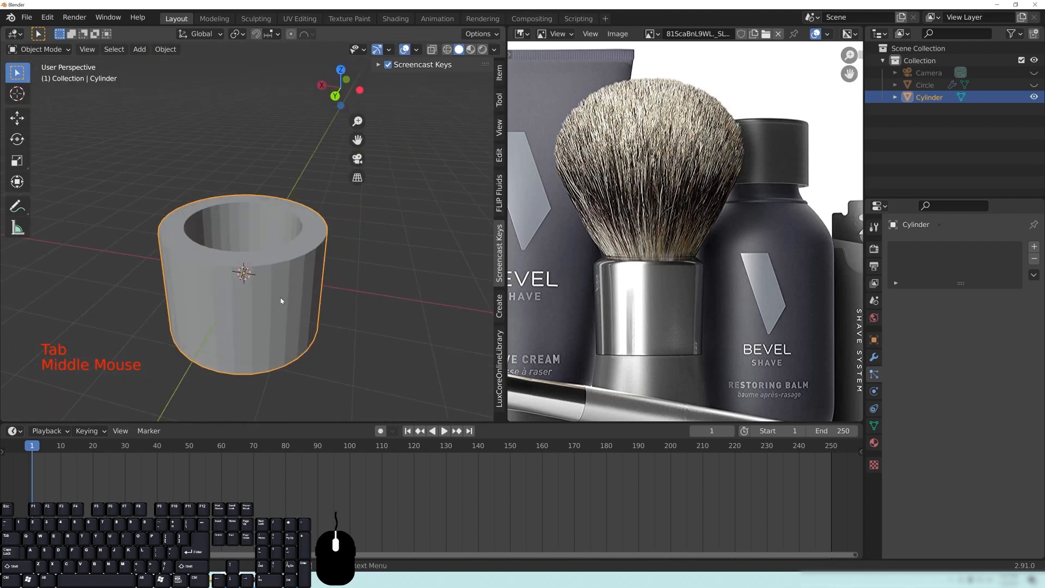
Step: Unhide the Circle object, select the cylinder, and show the front view in Wireframe shading
left_click(1034, 84)
middle_click_drag(334, 284, 276, 259)
scroll(288, 184, "down", 3)
middle_click_drag(288, 184, 170, 88)
scroll(272, 182, "up", 2)
middle_click_drag(294, 189, 302, 259)
left_click(263, 255)
left_click(302, 259)
key("KP_1")
key("z")
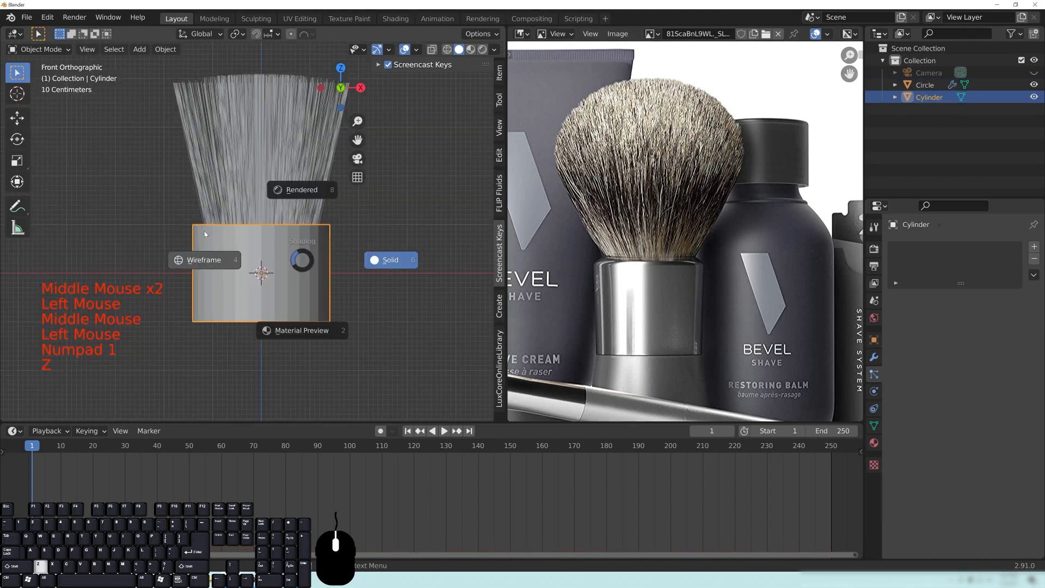
left_click(206, 260)
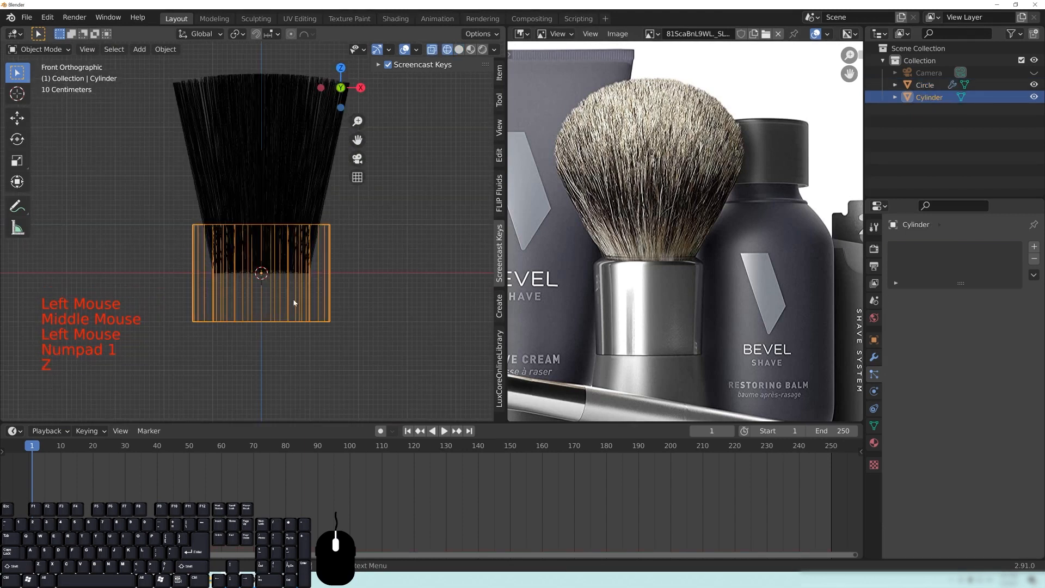
Step: Move the cylinder down about 0.89 m along Z so its upper rim lines up with the top of the domed disc
scroll(294, 303, "up", 3)
middle_click_drag(294, 303, 288, 264, "shift")
scroll(287, 264, "up", 2)
middle_click_drag(331, 181, 346, 242, "shift")
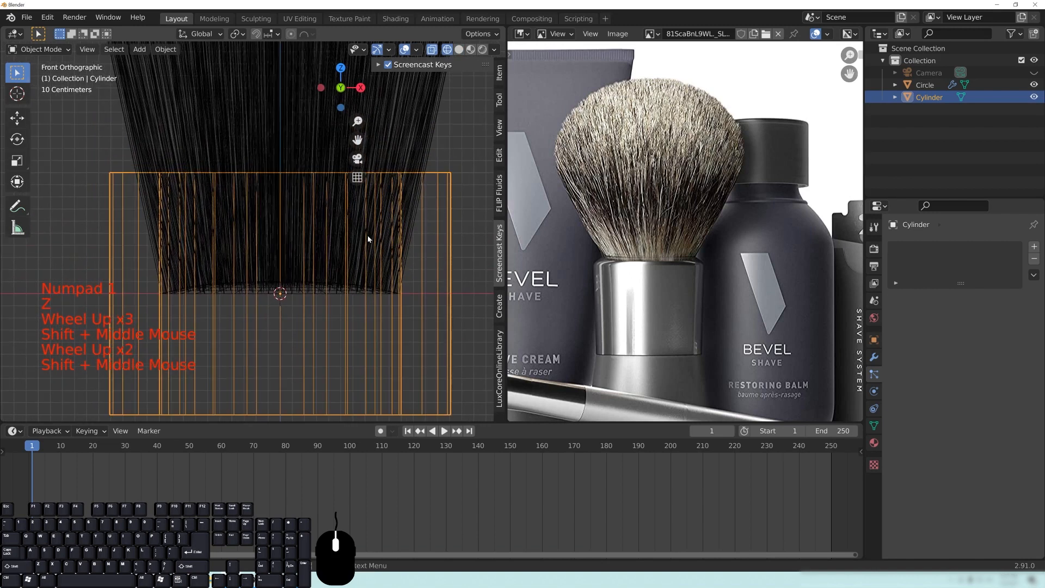
key("g")
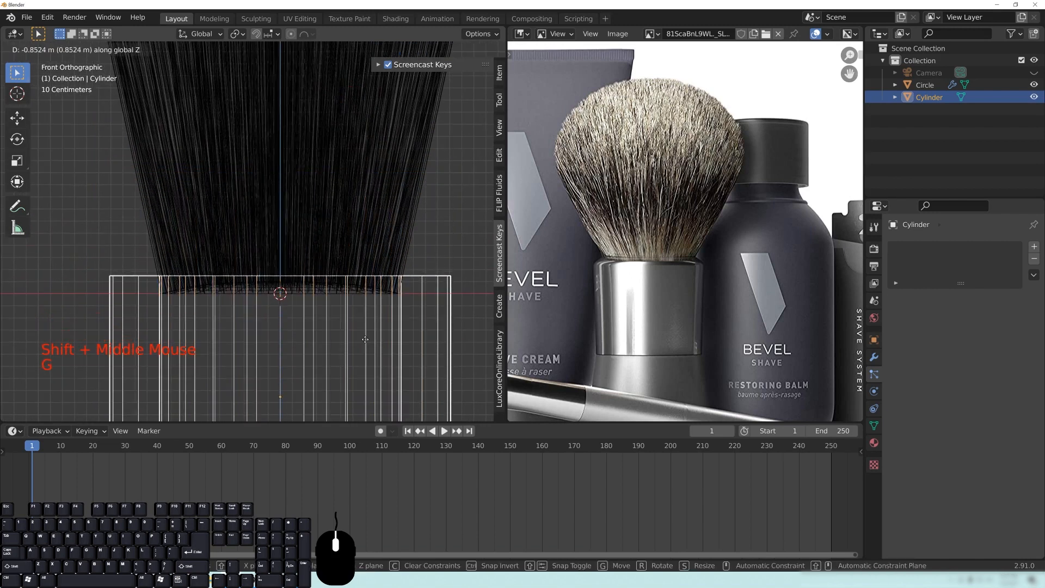
left_click(357, 315)
scroll(357, 315, "up", 3)
middle_click_drag(356, 315, 381, 319, "shift")
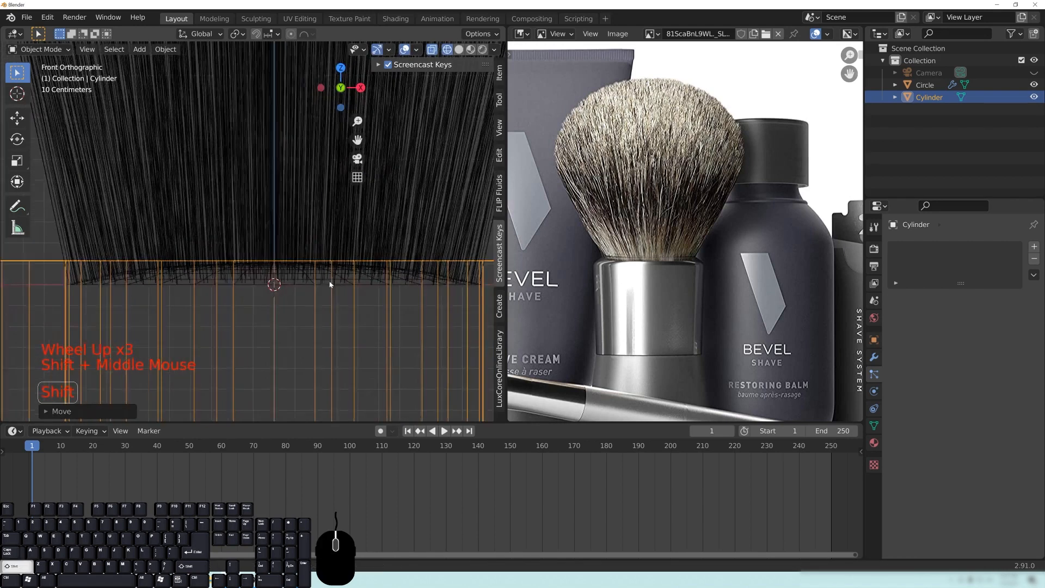
scroll(382, 319, "up", 3)
middle_click_drag(238, 144, 266, 240, "shift")
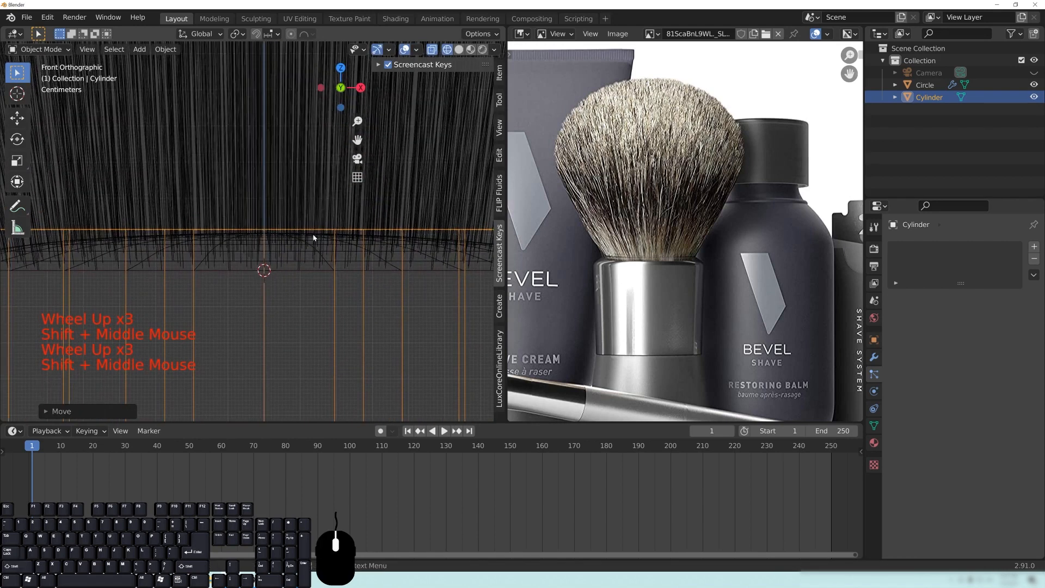
Step: Return to a perspective view in Solid shading showing the lowered cylinder around the bristles
scroll(294, 239, "down", 8)
middle_click_drag(294, 239, 353, 270)
scroll(353, 270, "down", 1)
key("z")
left_click(430, 276)
middle_click_drag(314, 264, 316, 262)
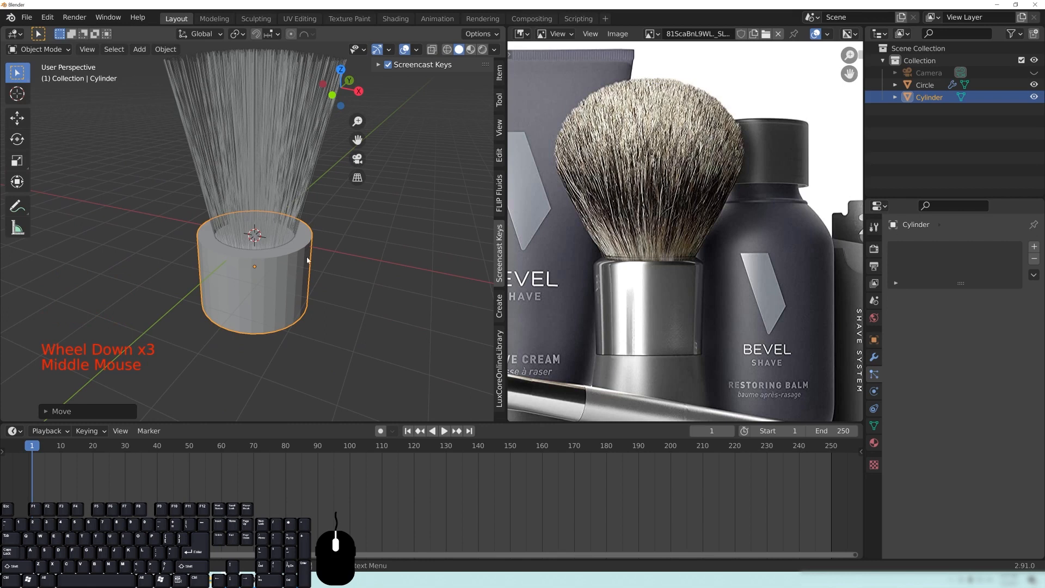
Step: Insert keyframes for the cylinder's scale of 1.000 at frame 30
left_click(499, 72)
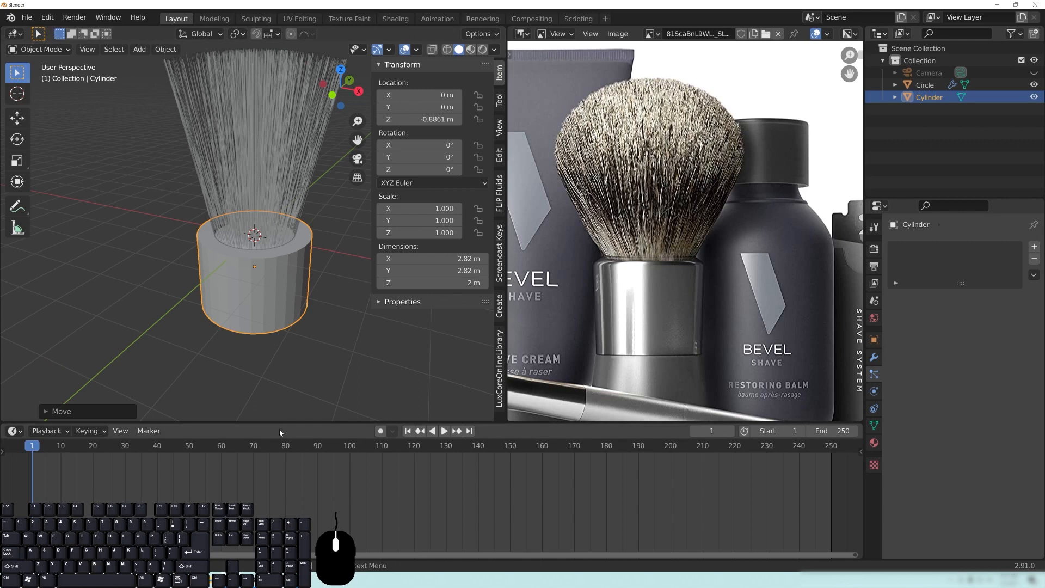
left_click(125, 448)
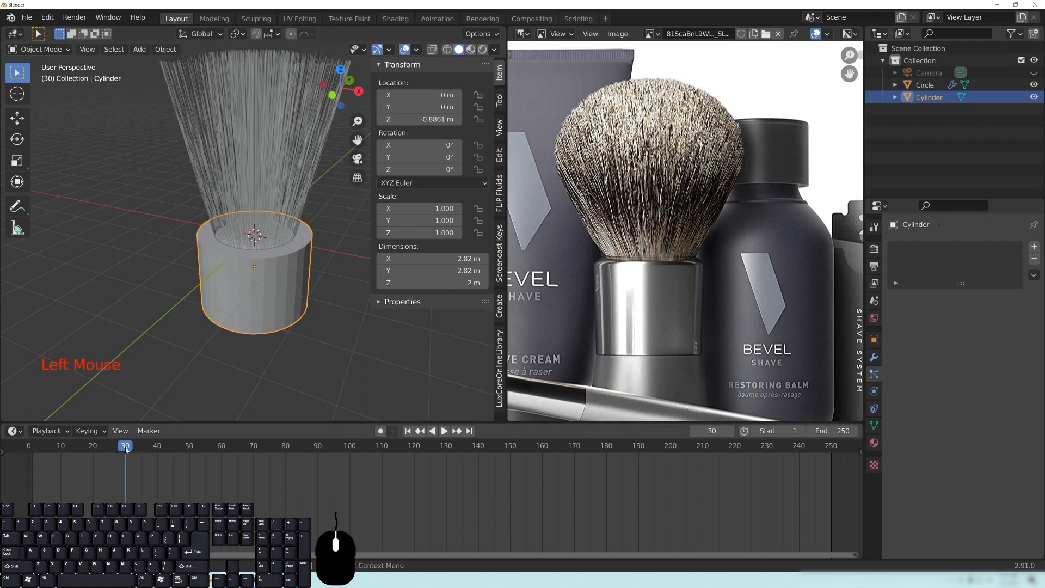
right_click(418, 220)
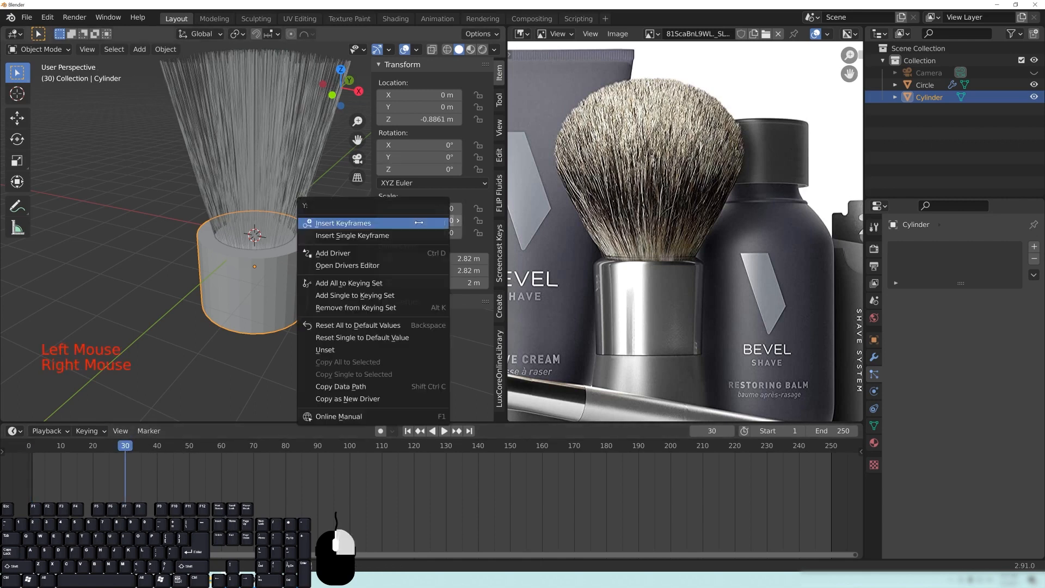
left_click(334, 224)
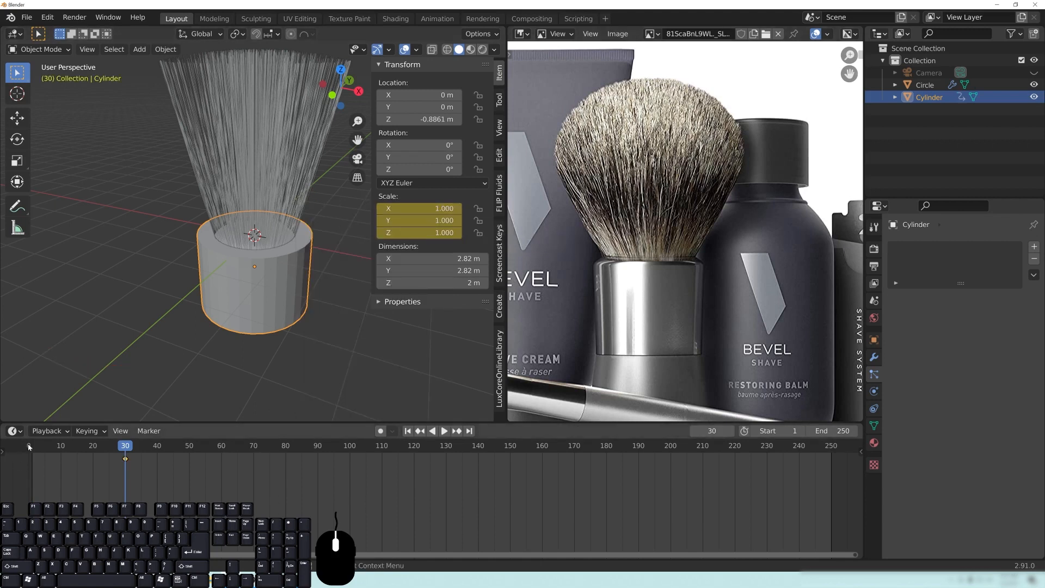
Step: At frame 1, scale the cylinder to about 1.151 in X and Y only, and keyframe its scale
left_click_drag(29, 447, 39, 450)
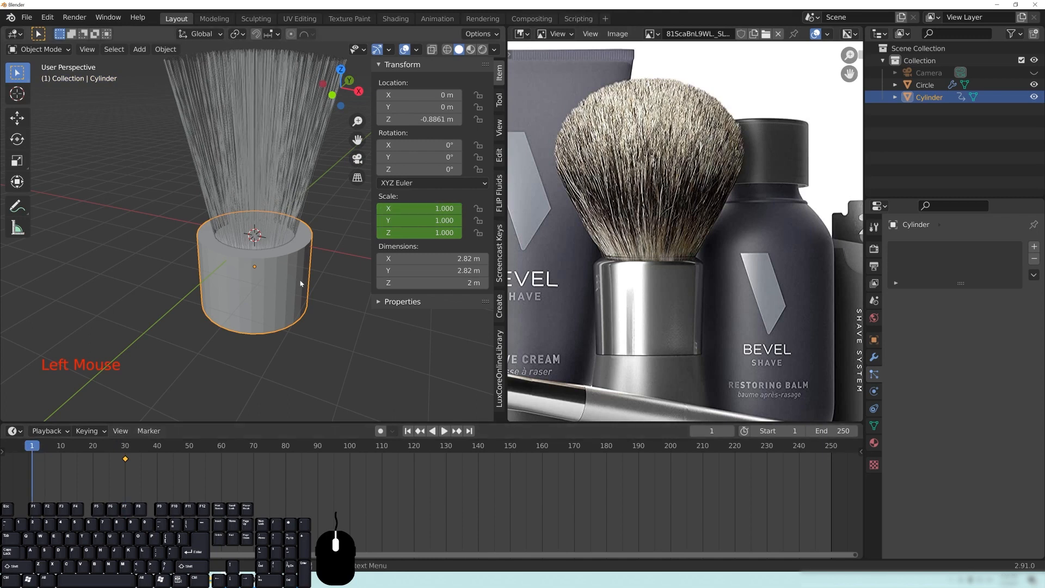
key("s")
key("shift+z")
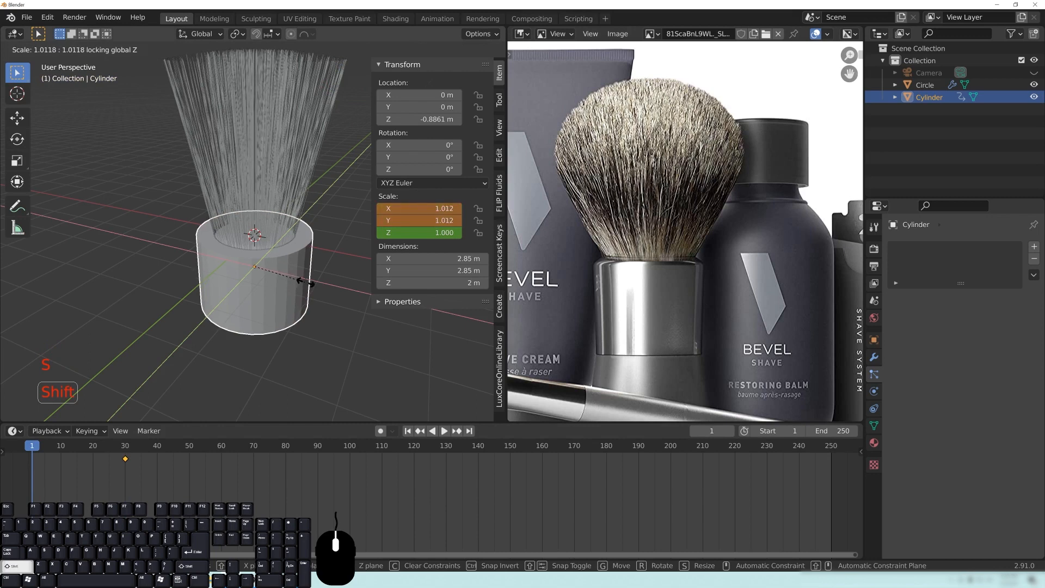
left_click(364, 312)
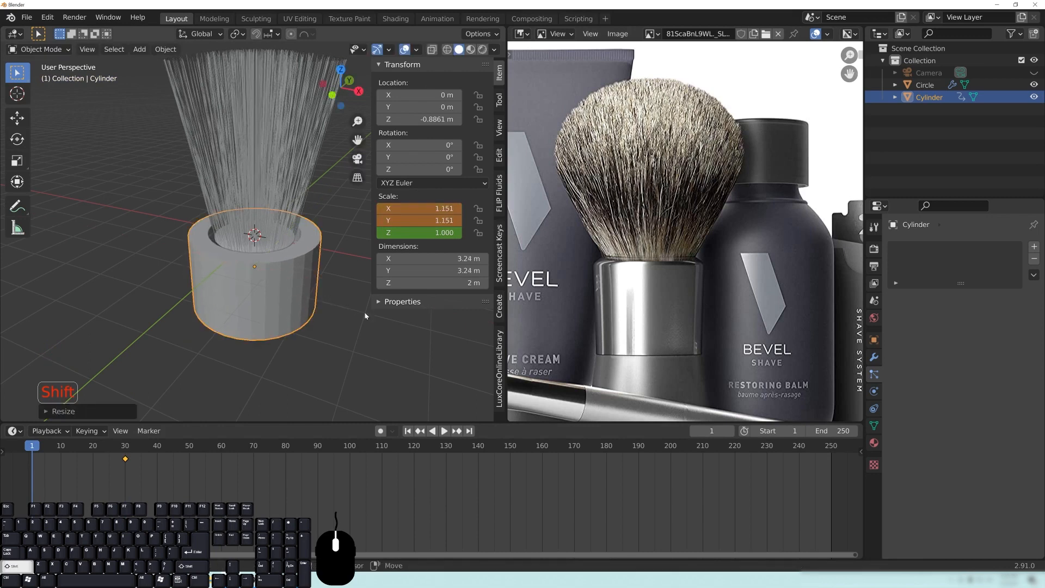
right_click(433, 221)
left_click(433, 221)
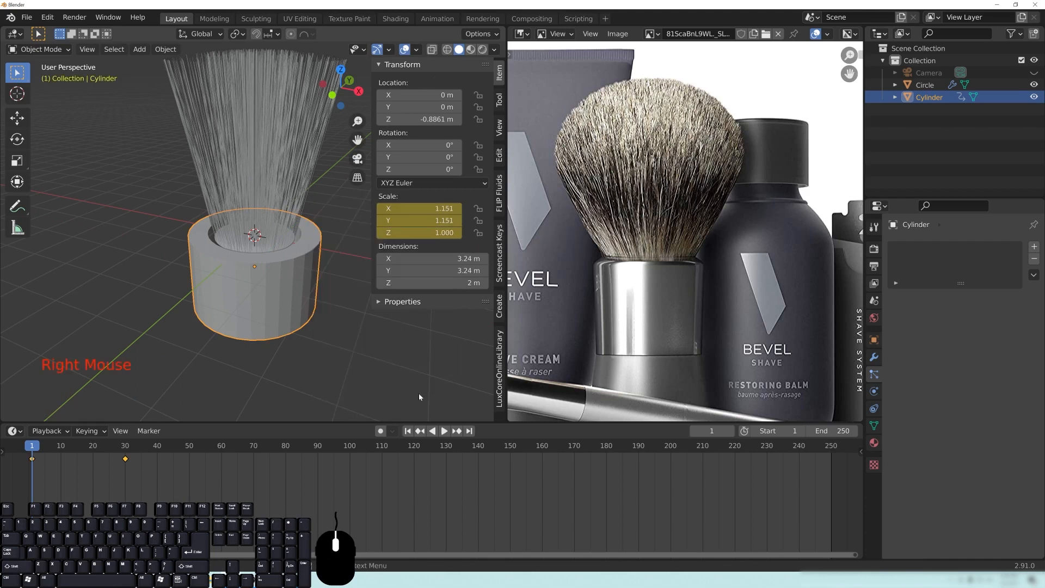
Step: Play the animation, select the bristle disc, and set its hair particle number to 250
left_click(443, 431)
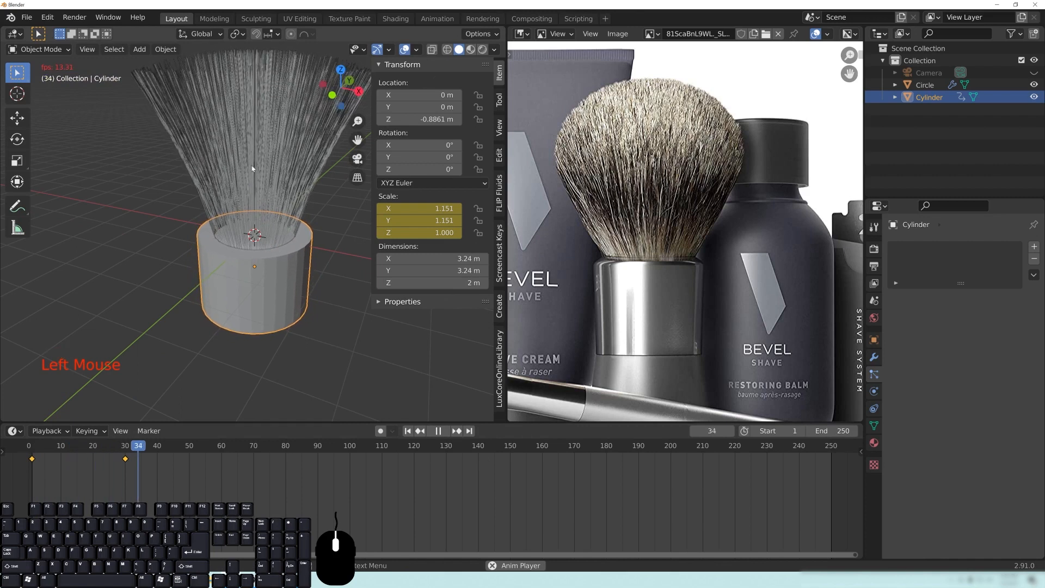
left_click(253, 104)
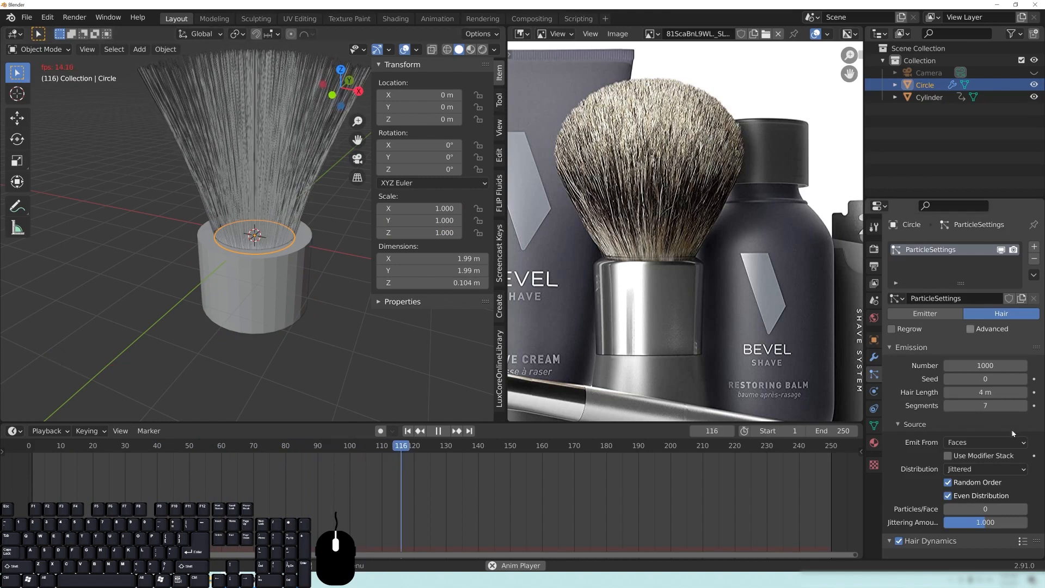
left_click(986, 366)
type("250")
key("Return")
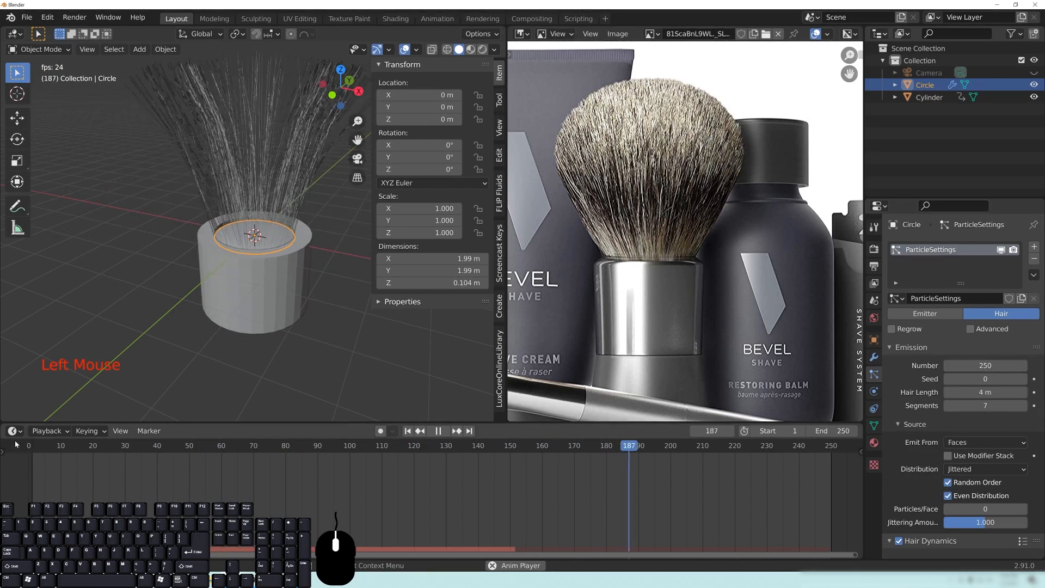
Step: Replay the animation from the first frame and examine how the hairs behave around the shrinking cylinder
left_click(407, 431)
scroll(294, 255, "down", 3)
middle_click_drag(294, 251, 293, 227)
scroll(298, 258, "up", 4)
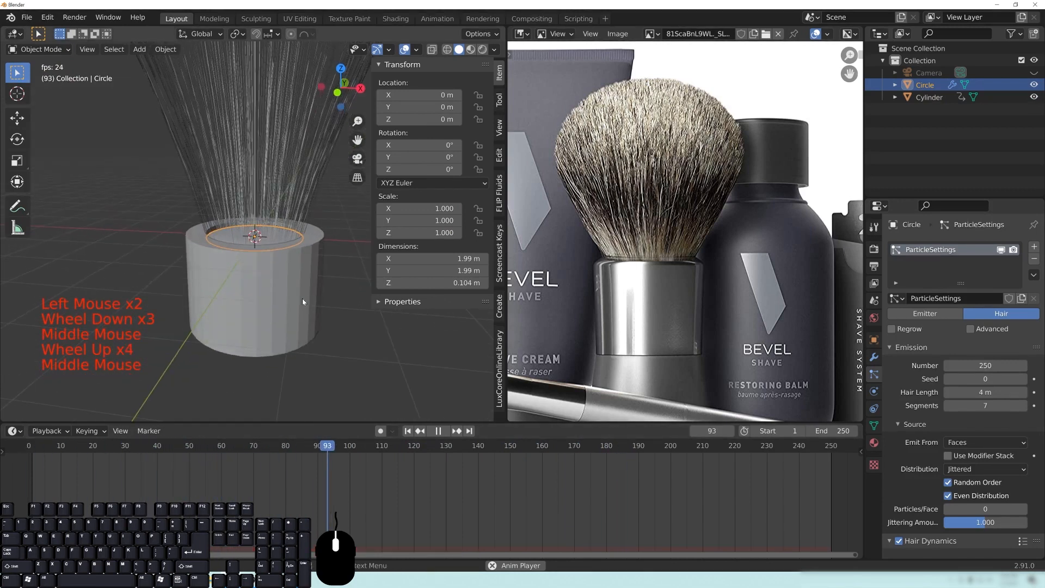
middle_click_drag(320, 306, 212, 279)
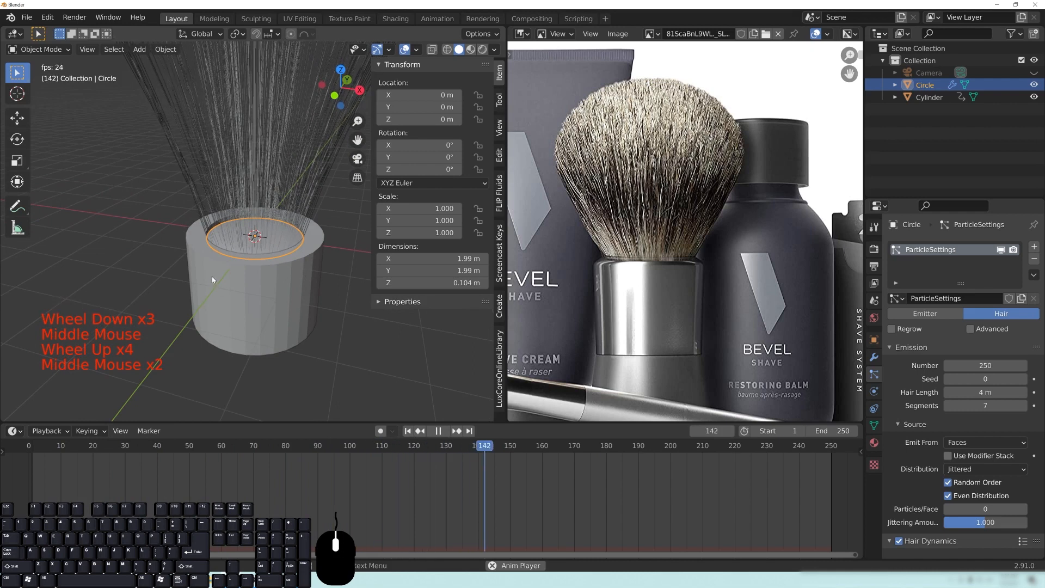
Step: Select the cylinder, return the animation to frame 1, and expand the 3D viewport over the reference image area
left_click(256, 277)
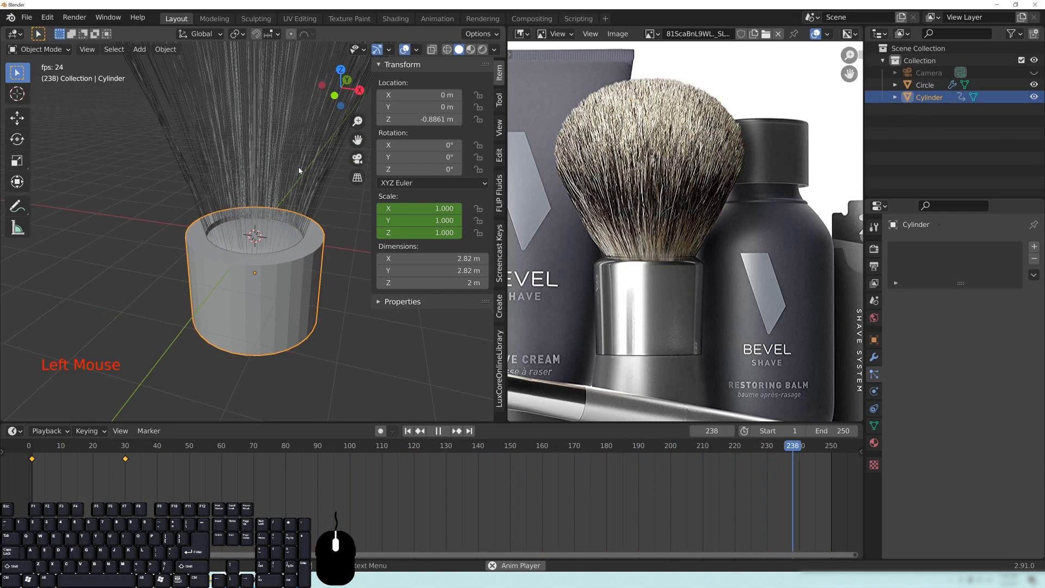
left_click(438, 433)
left_click_drag(43, 448, 32, 448)
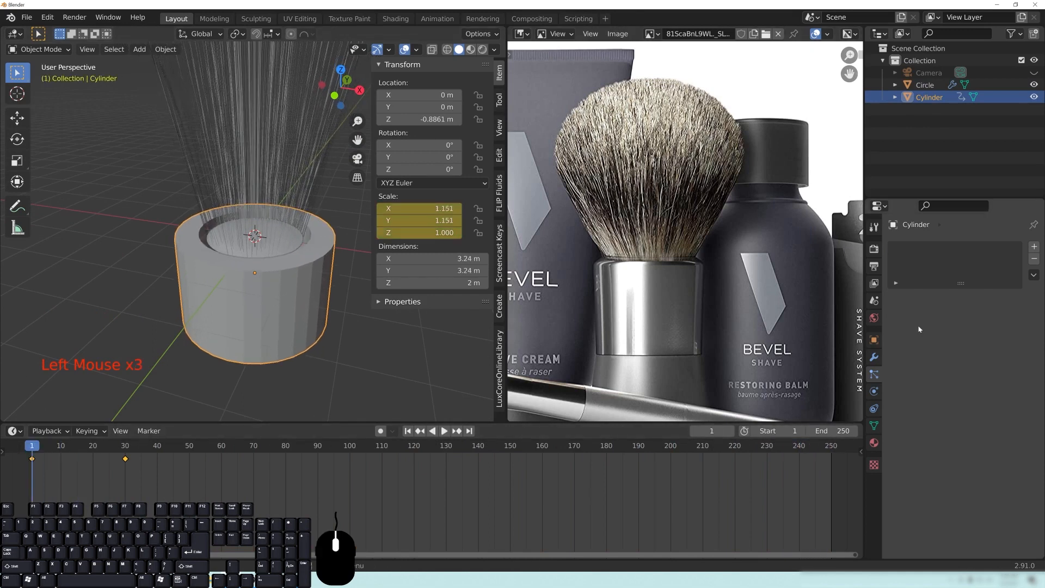
left_click(875, 392)
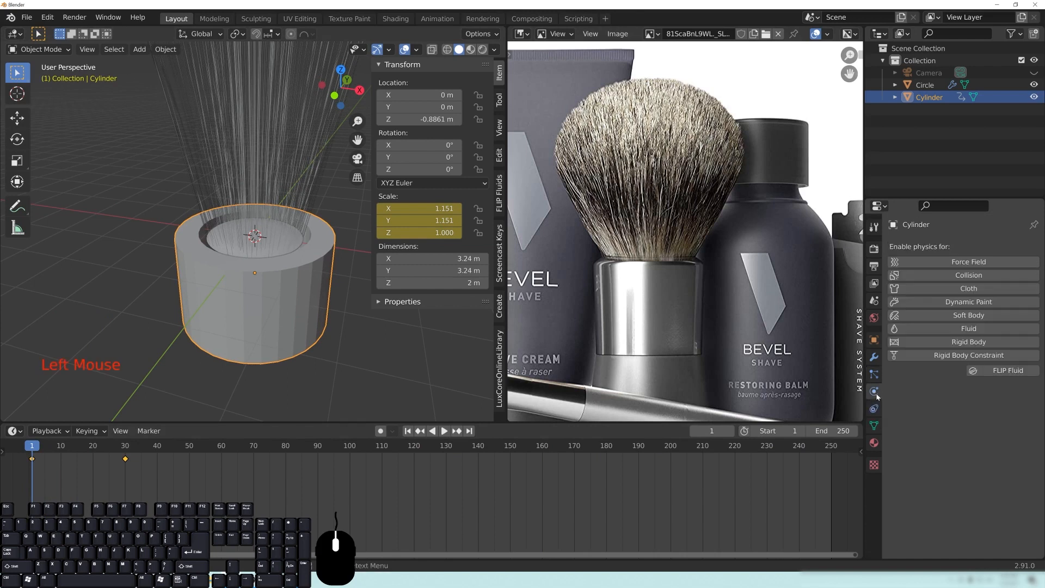
left_click_drag(508, 27, 532, 30)
middle_click_drag(495, 307, 491, 285)
scroll(492, 285, "down", 4)
middle_click_drag(561, 241, 578, 233)
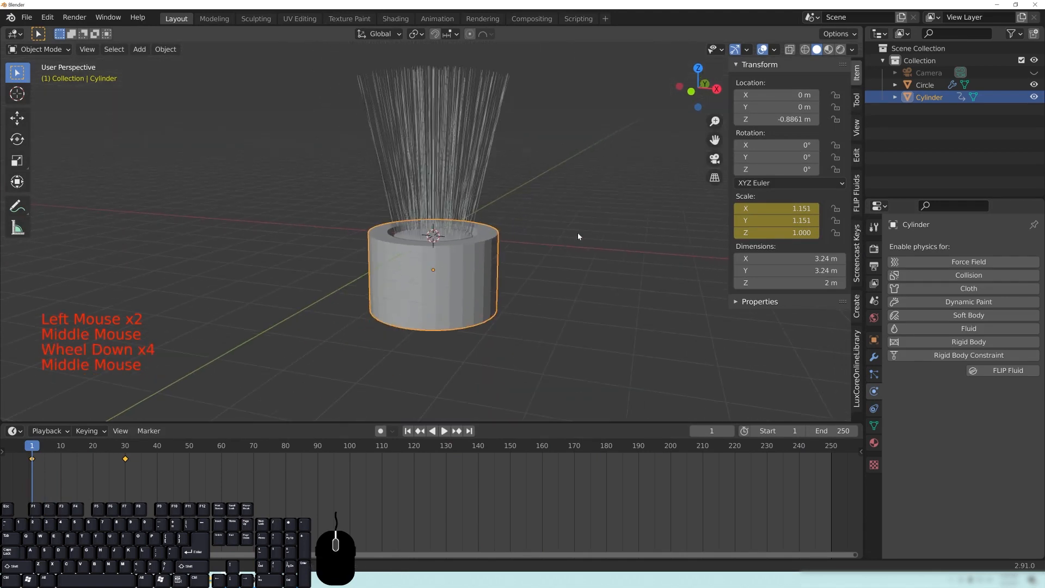
Step: Enable Collision physics on the cylinder and play the animation to check how the hairs react inside it
left_click(948, 277)
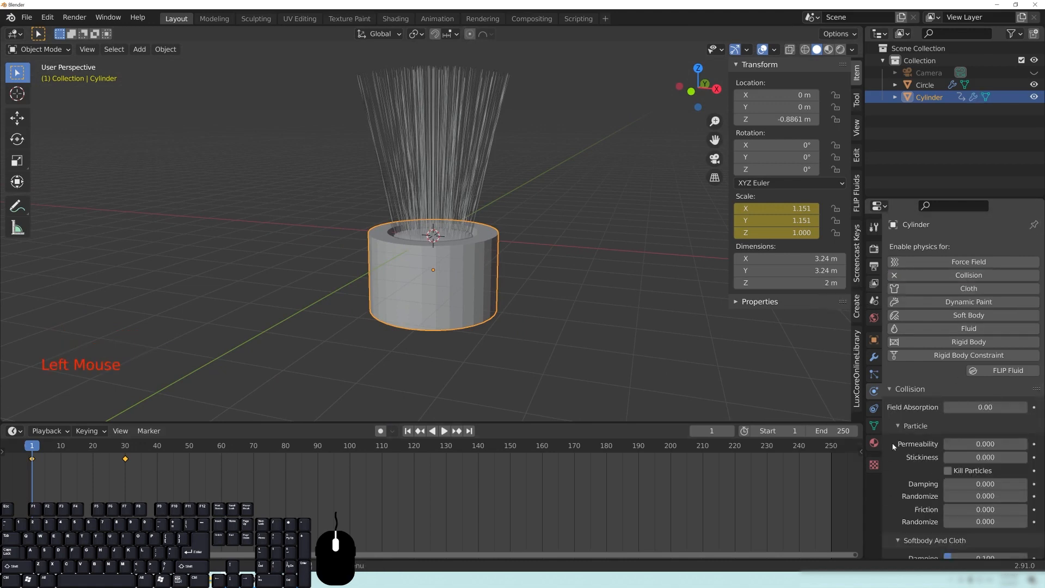
left_click(910, 390)
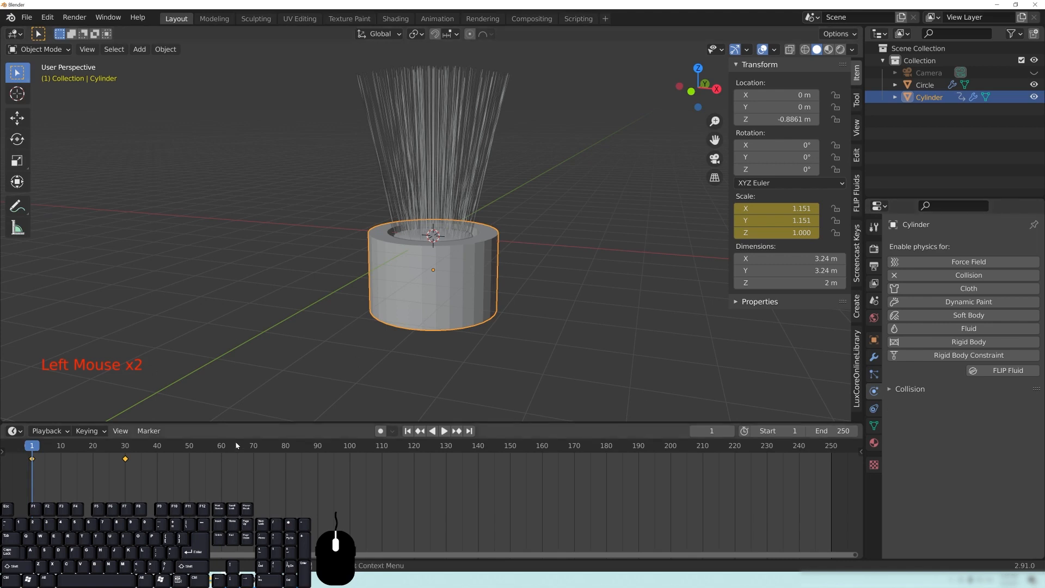
left_click(446, 431)
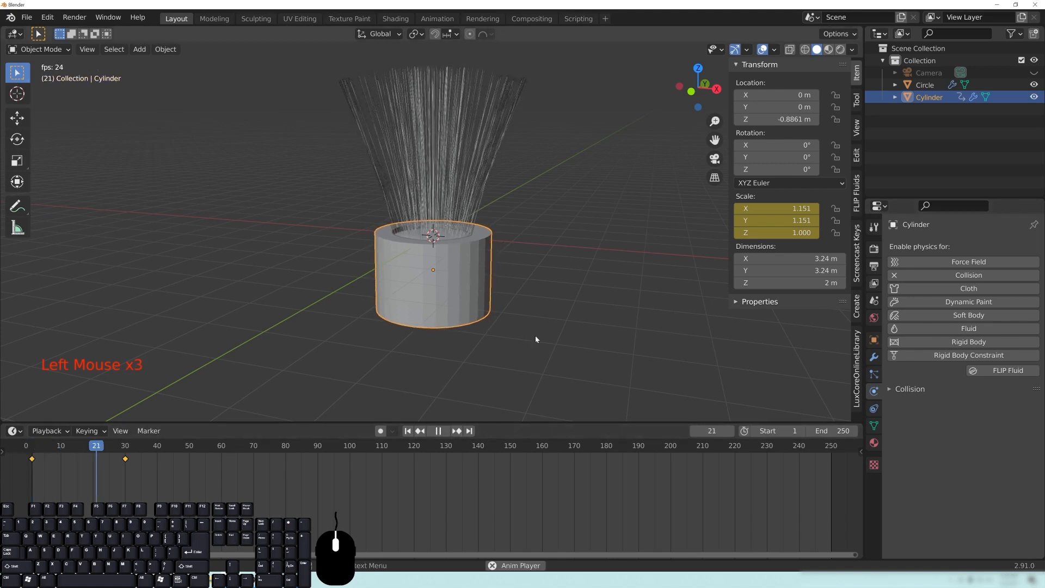
scroll(508, 257, "up", 2)
scroll(508, 258, "up", 2)
middle_click_drag(507, 258, 428, 162)
middle_click_drag(294, 169, 485, 261)
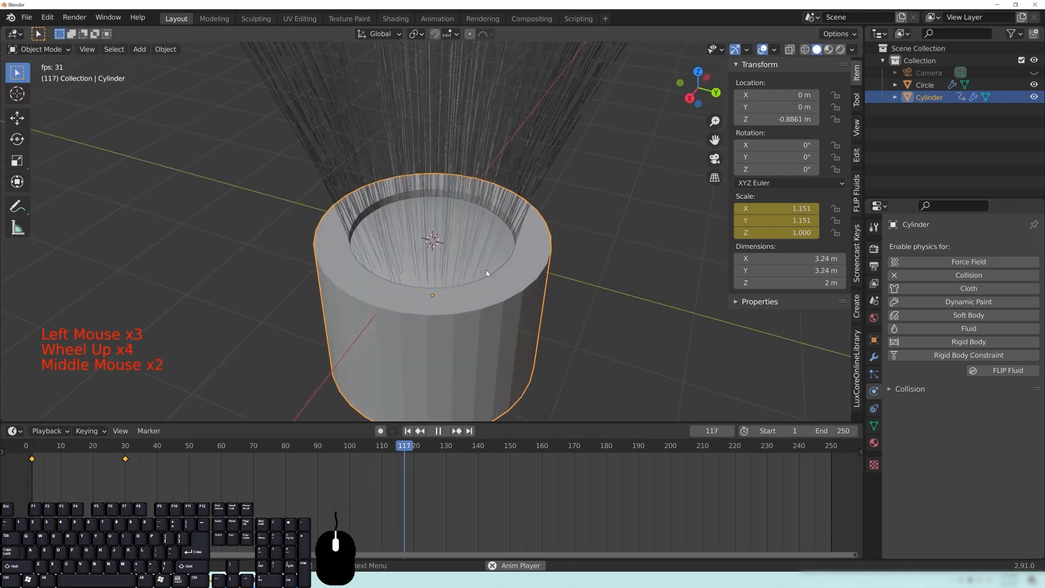
middle_click_drag(553, 276, 429, 214)
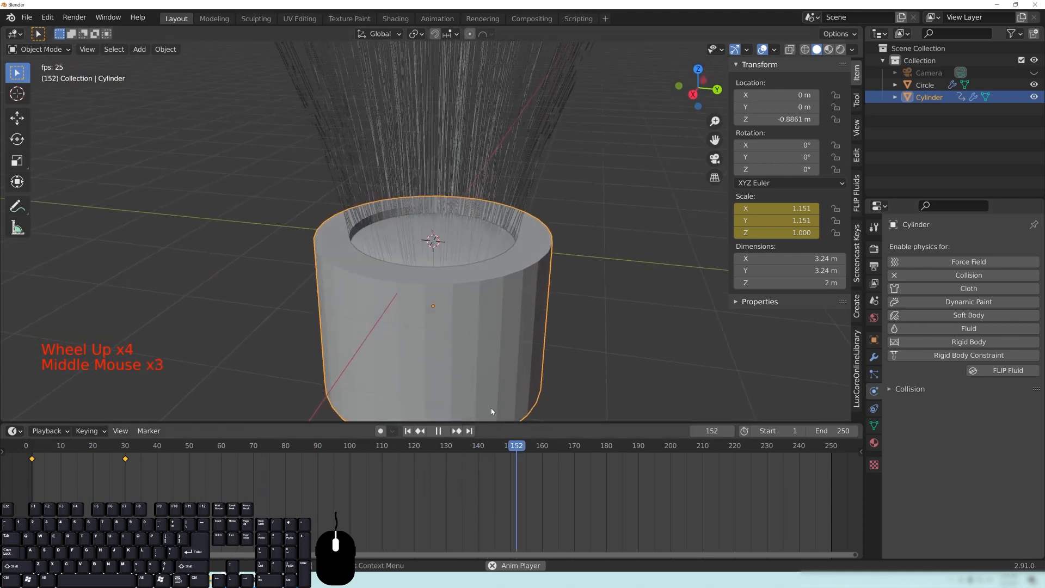
Step: Select the bristle disc and set its hair particle number to 100
left_click(429, 214)
scroll(433, 214, "down", 3)
left_click(874, 375)
left_click(961, 366)
type("100")
key("Return")
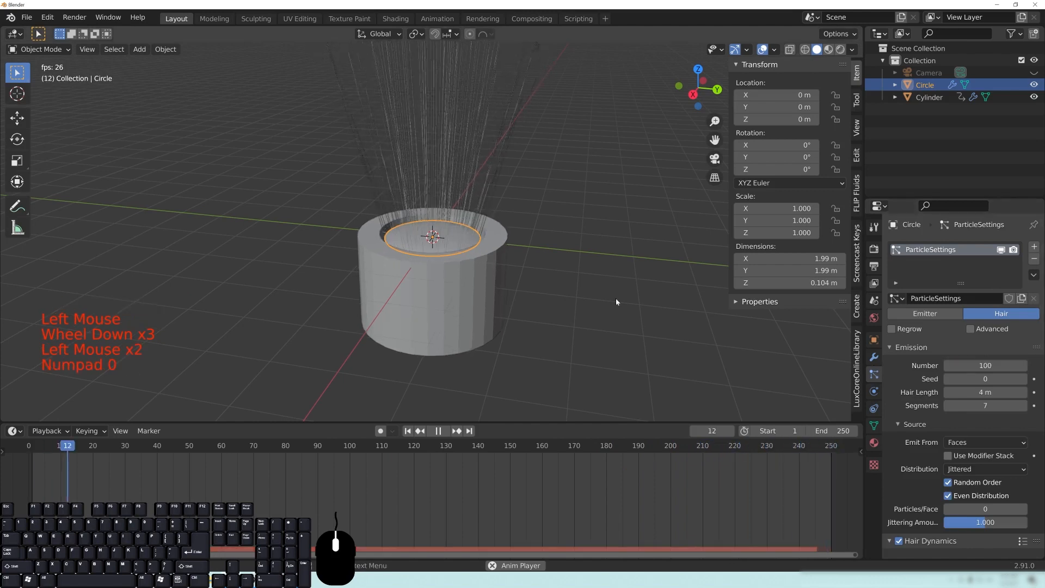
Step: Examine the hairs at the cylinder's rim during playback in perspective and front view
scroll(479, 255, "down", 3)
middle_click_drag(461, 249, 556, 361)
scroll(451, 217, "up", 4)
middle_click_drag(511, 255, 518, 298)
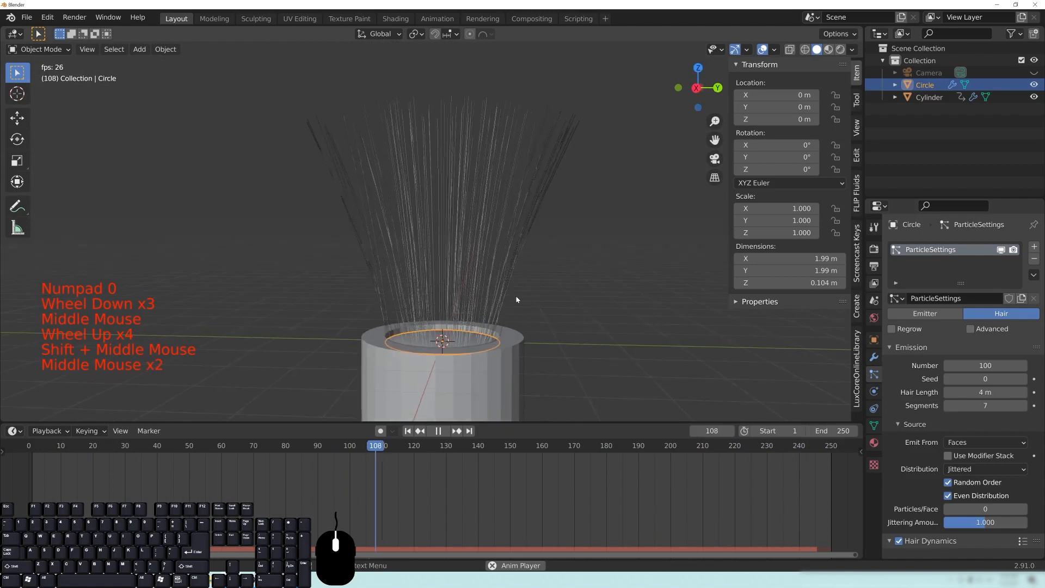
key("KP_1")
scroll(517, 299, "up", 2)
middle_click_drag(515, 390, 506, 342, "shift")
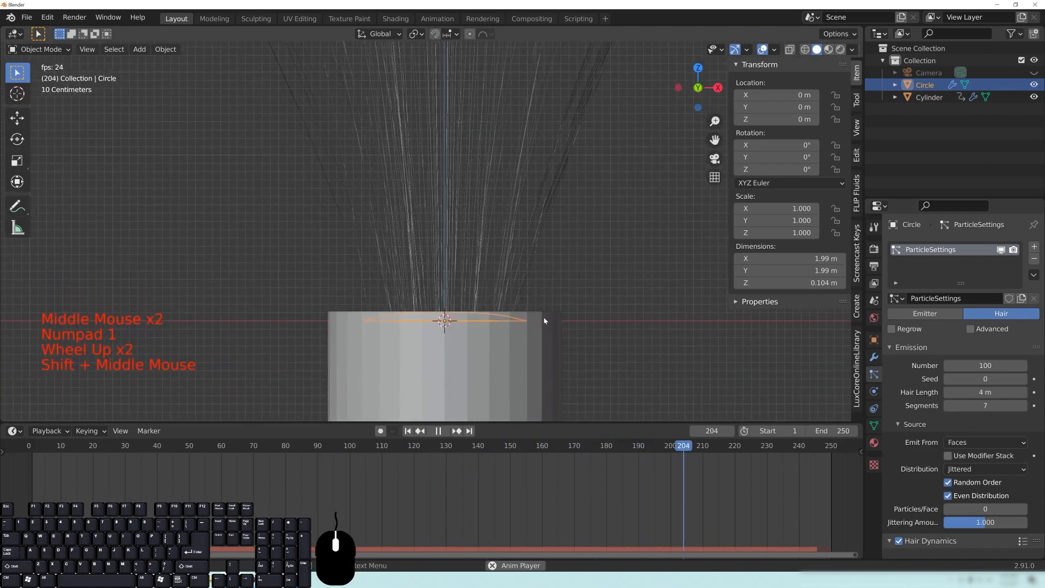
middle_click_drag(544, 334, 560, 254, "shift")
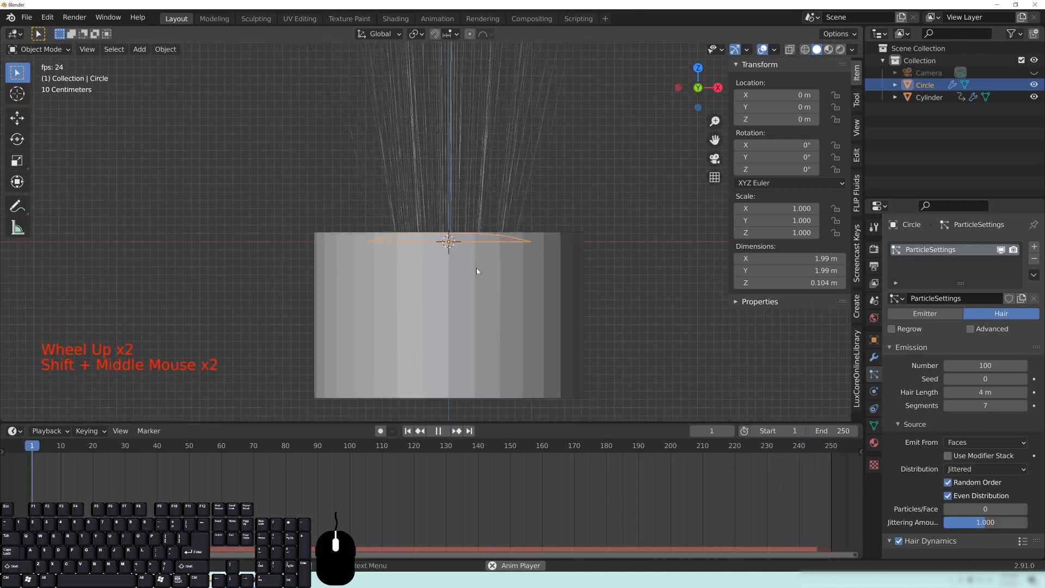
Step: Switch the viewport to wireframe and examine how the hairs meet the cylinder's wall during playback
key("z")
mouse_move(497, 183)
middle_mouse_down("shift")
mouse_move(498, 273)
mouse_move(560, 280)
mouse_move(432, 246)
middle_mouse_up("shift")
scroll(560, 280, "down", 4)
scroll(432, 246, "down", 1)
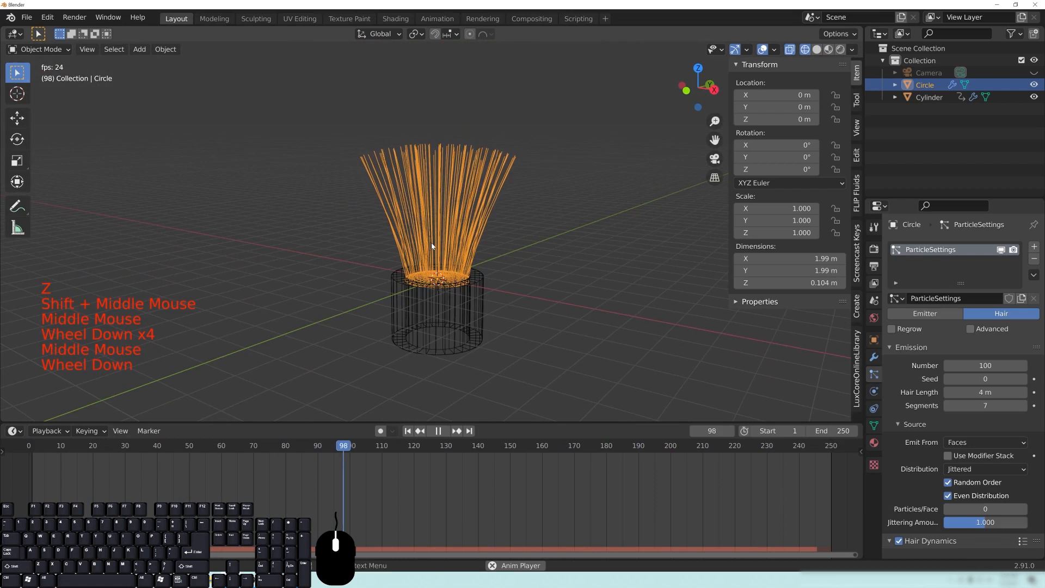
middle_click_drag(456, 312, 473, 296)
scroll(530, 335, "up", 3)
middle_click_drag(530, 336, 455, 345)
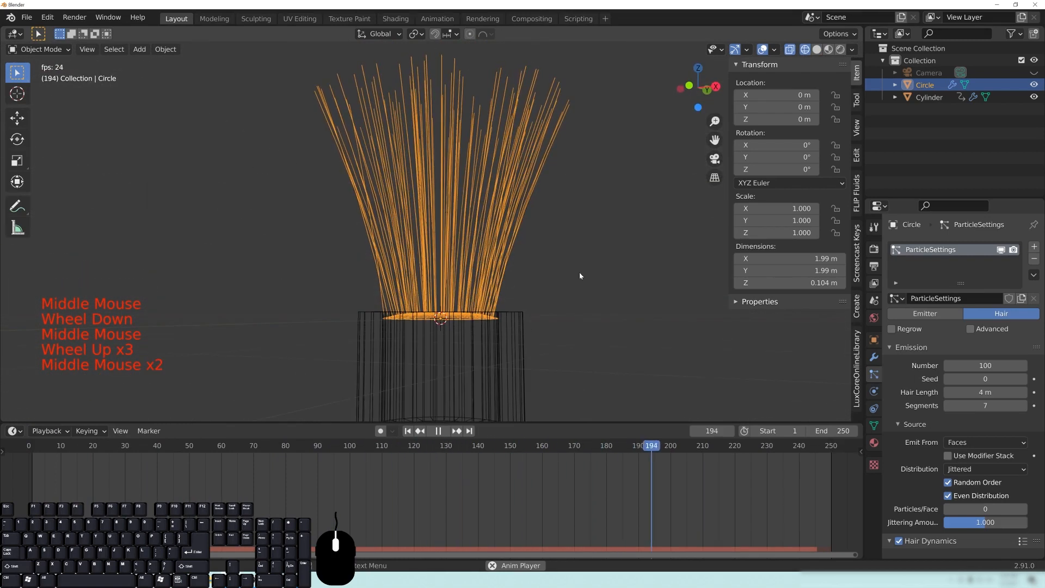
Step: Raise the cylinder about 2.74 m along Z and replay the animation to test its collision with the hairs
left_click(504, 376)
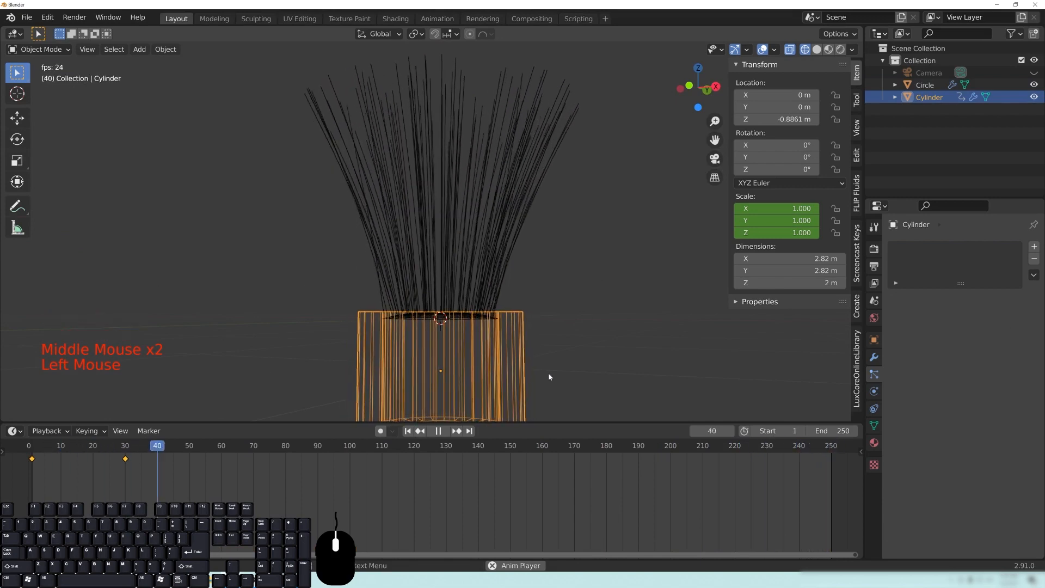
key("g")
key("z")
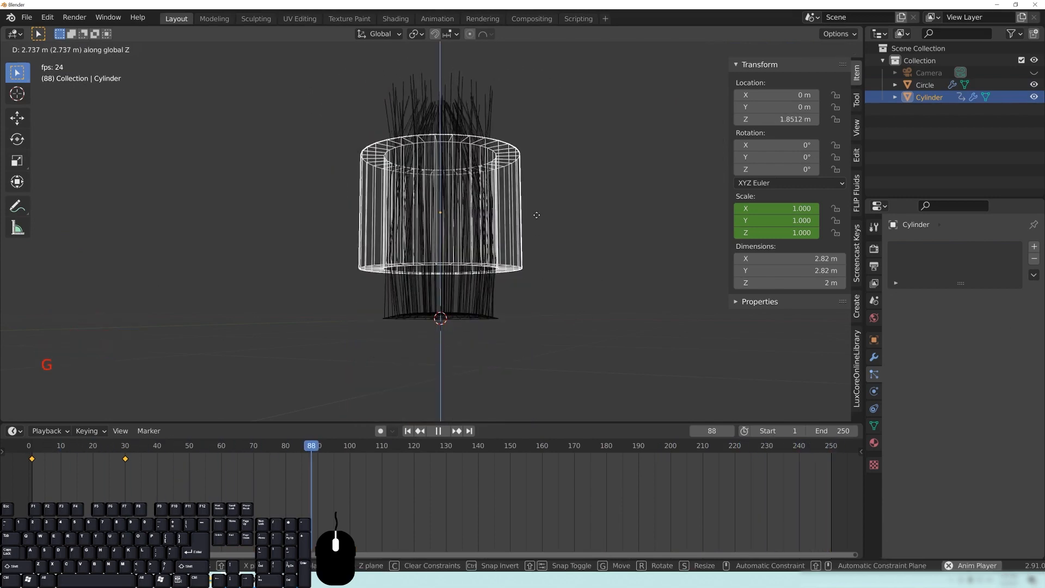
left_click(537, 216)
middle_click_drag(545, 213, 475, 192)
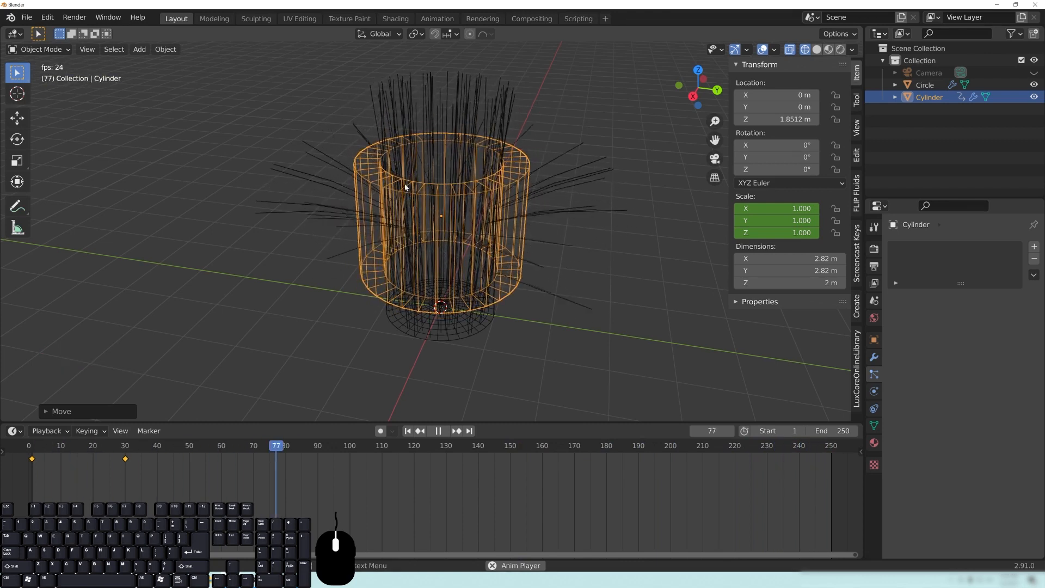
middle_click_drag(395, 223, 551, 264)
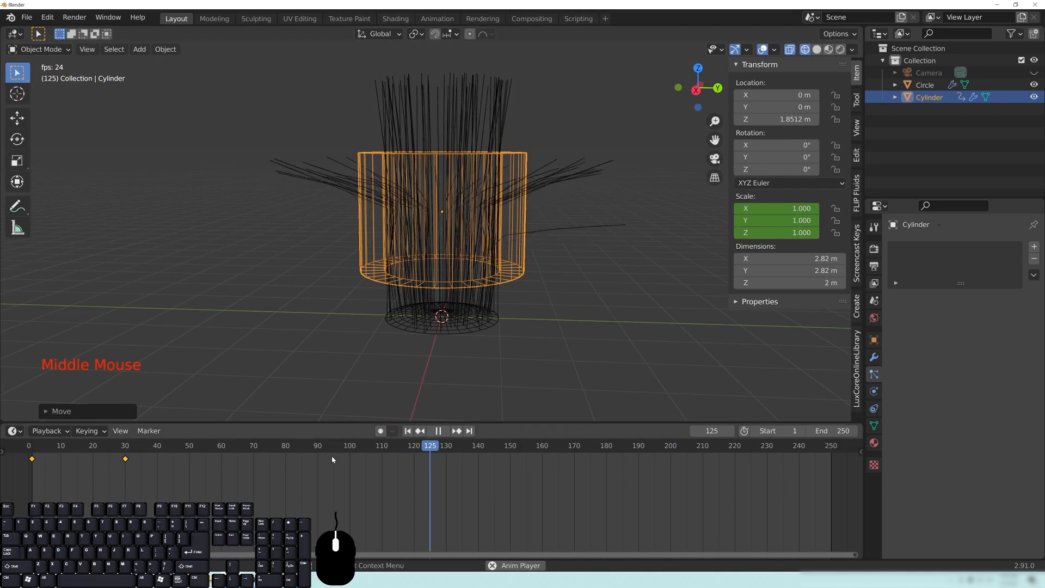
left_click(36, 449)
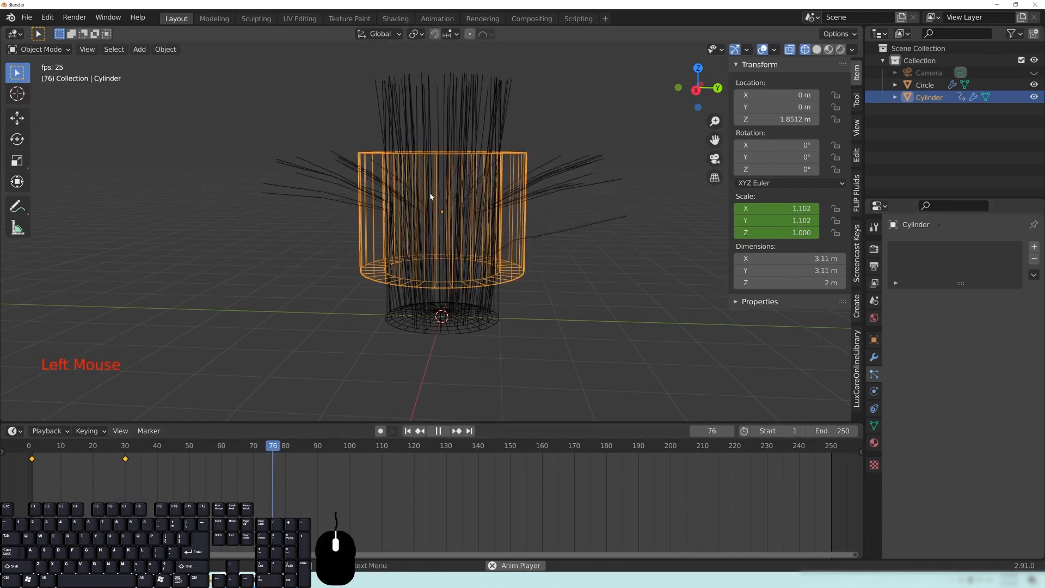
middle_click_drag(426, 223, 528, 276)
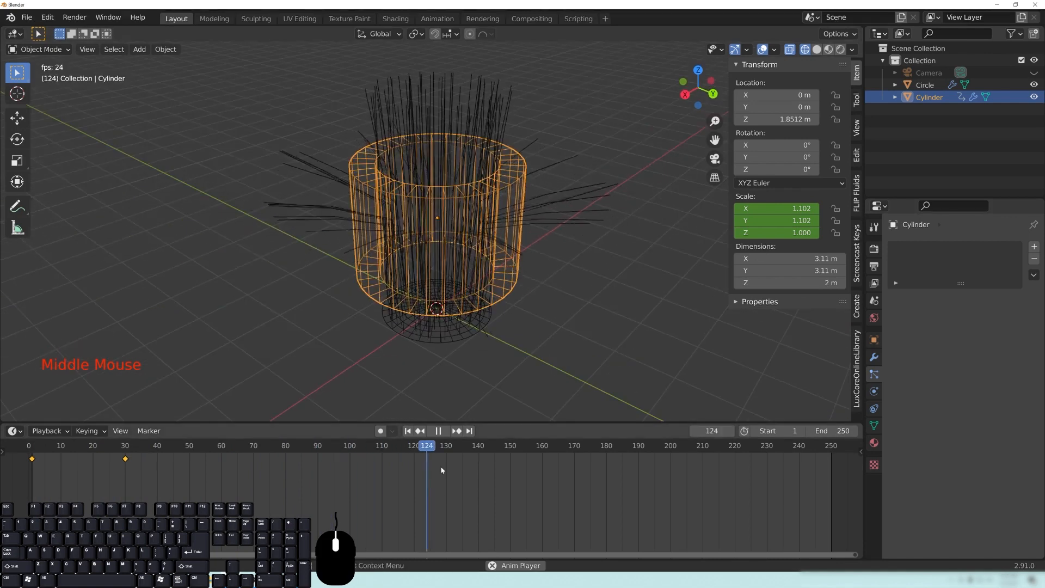
Step: Pause at frame 2 and lower the cylinder along Z to a location of about -0.903 m
left_click(439, 431)
left_click_drag(436, 445, 35, 458)
middle_click_drag(580, 175, 502, 252)
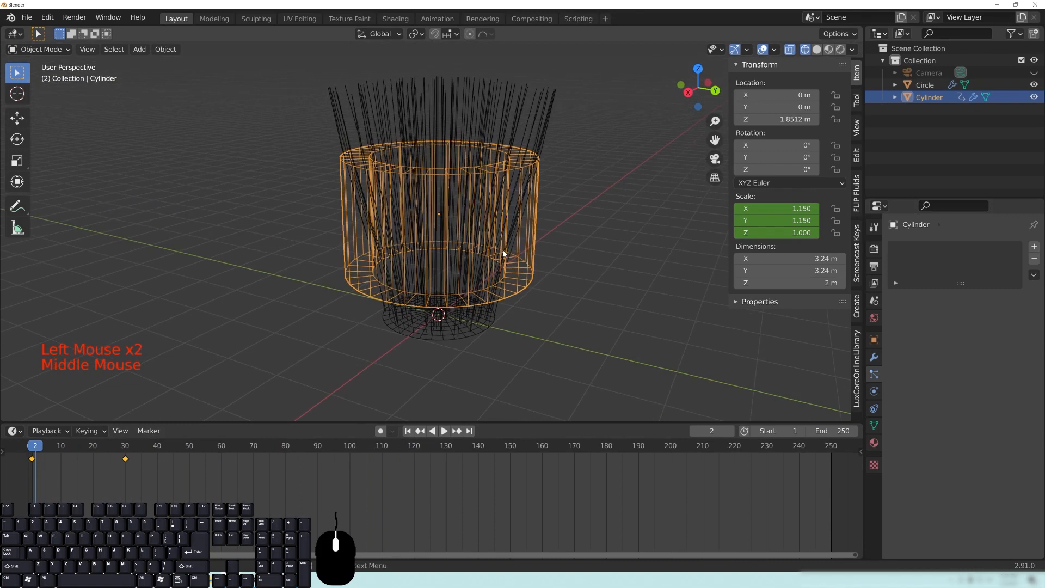
key("KP_1")
key("g")
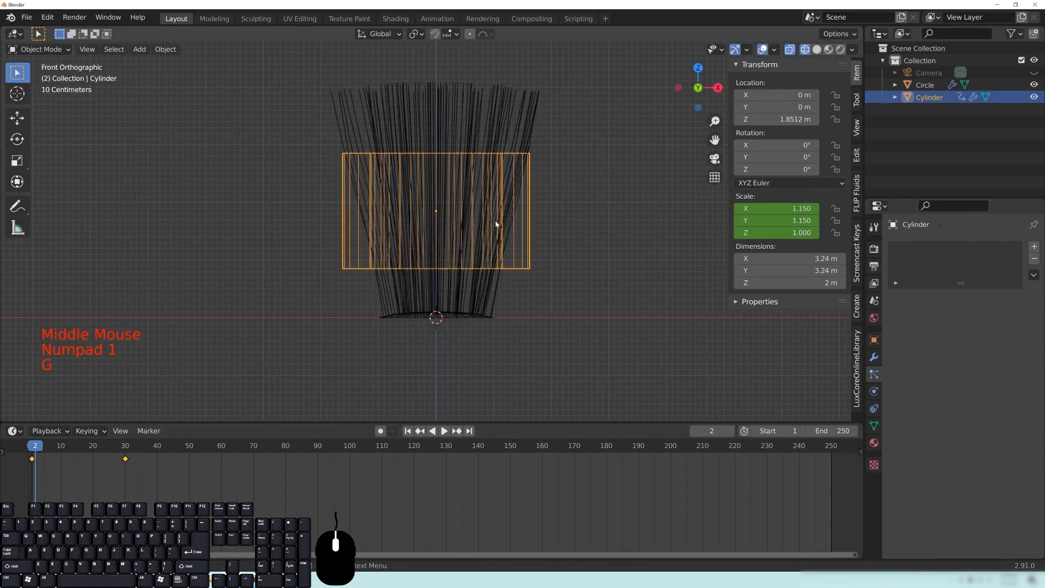
key("g")
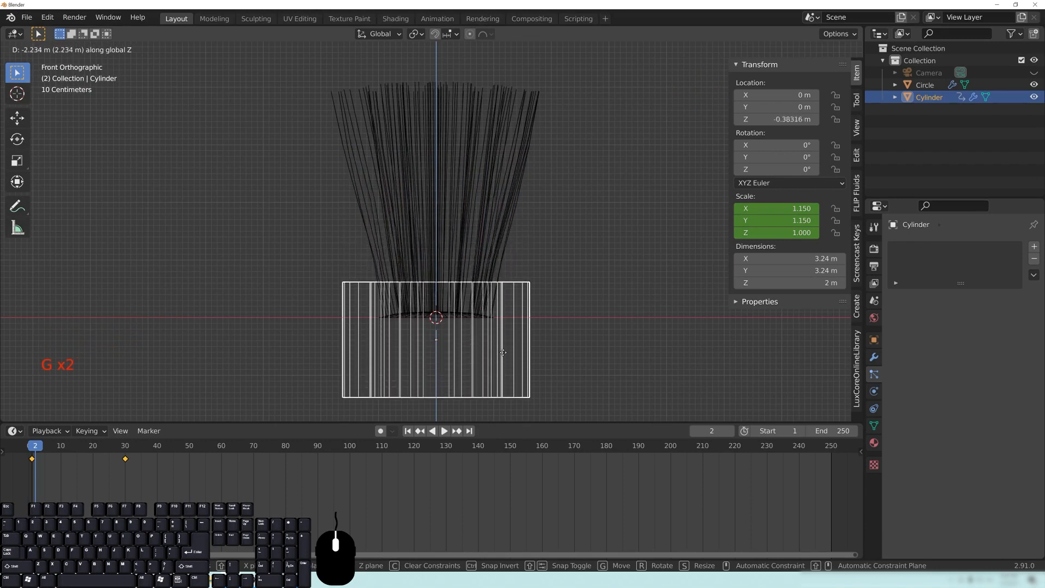
left_click(507, 378)
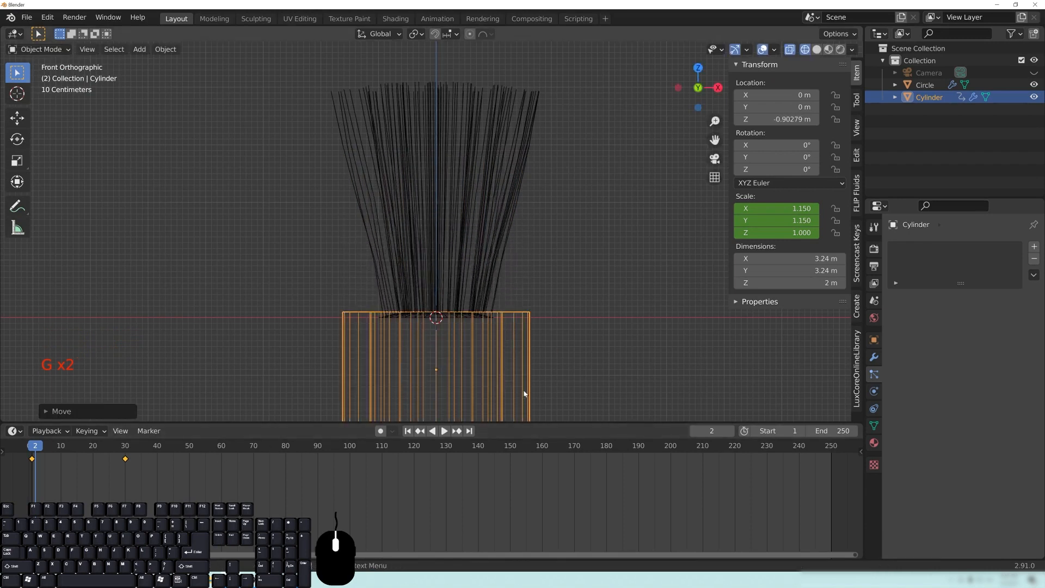
Step: Replay the animation from frame 1 and pause it at frame 120
left_click(31, 459)
left_click(444, 431)
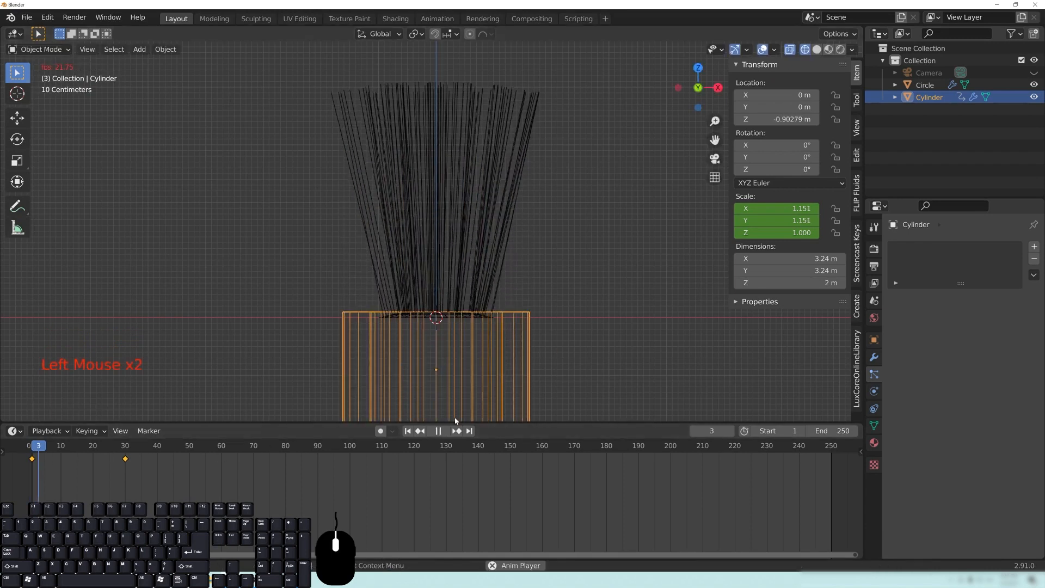
scroll(560, 243, "down", 2)
middle_click_drag(560, 243, 455, 232)
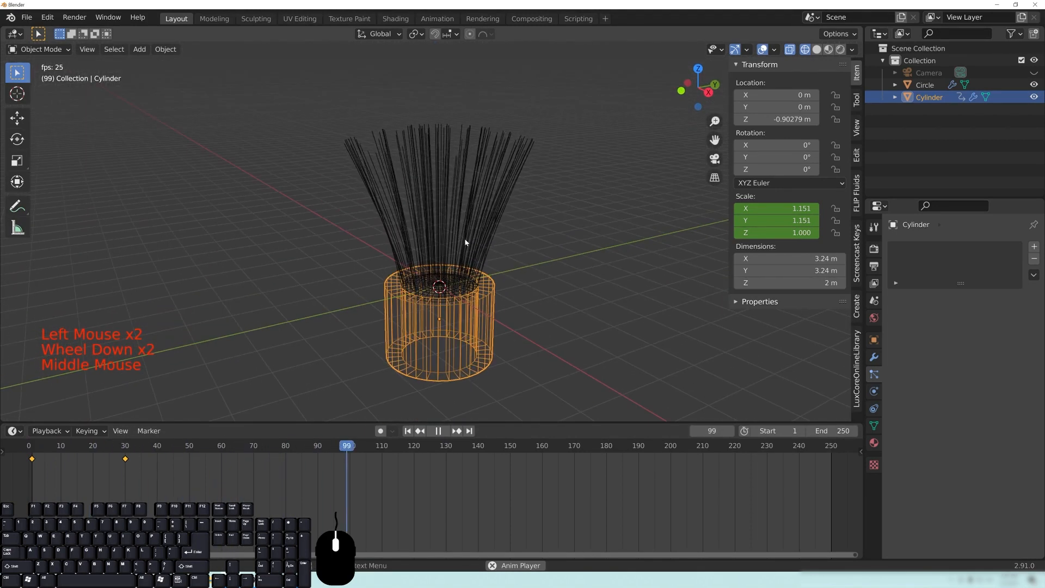
left_click(438, 431)
Step: Return to solid shading and examine the bent hairs around the cylinder's opening from several angles
scroll(490, 345, "up", 2)
mouse_move(490, 345)
middle_mouse_down()
mouse_move(410, 250)
mouse_move(460, 243)
mouse_move(335, 96)
middle_mouse_up()
key("z")
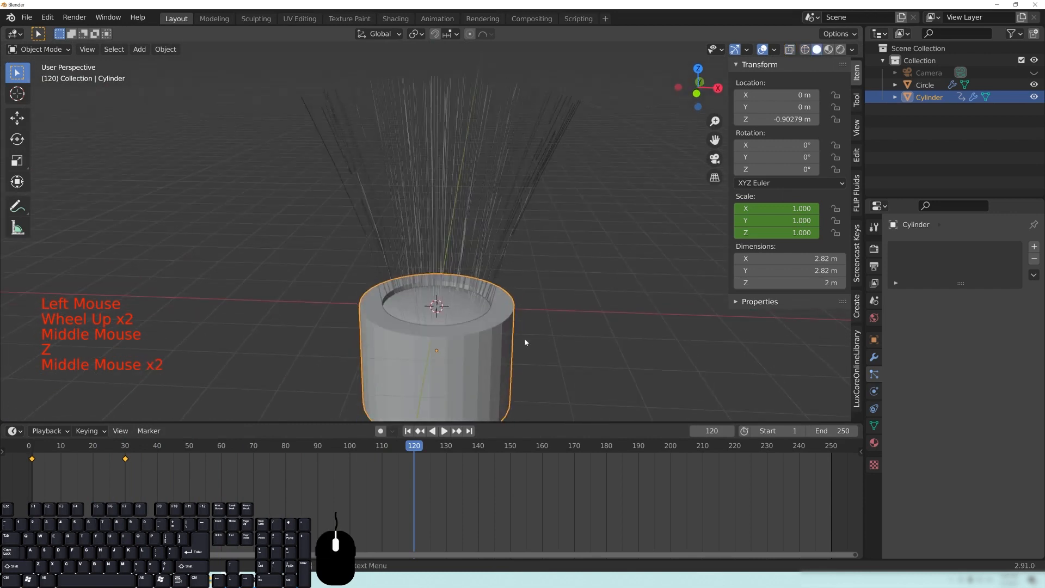
middle_click_drag(422, 171, 434, 169)
middle_click_drag(610, 151, 575, 106)
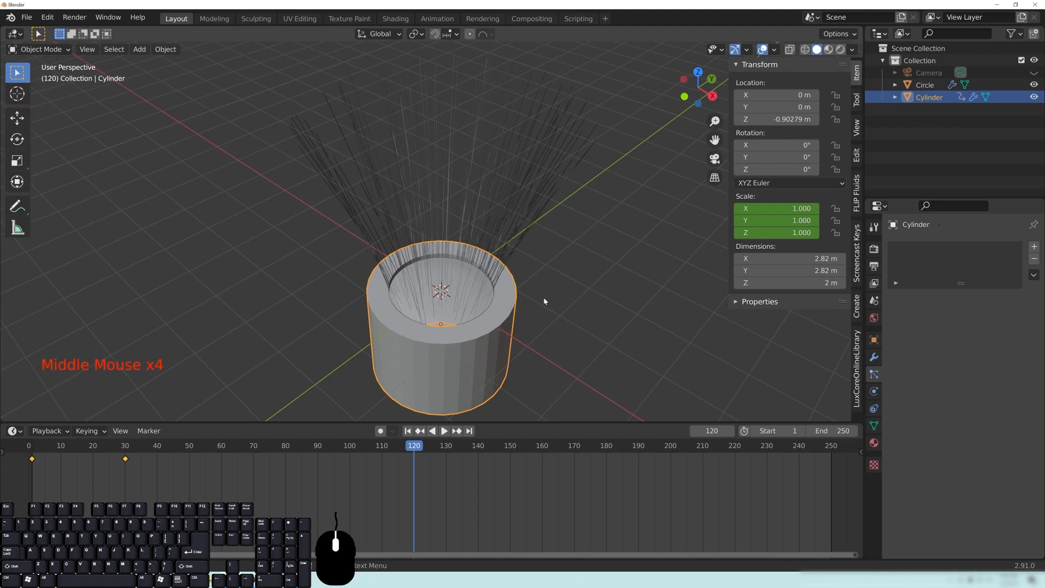
middle_click_drag(544, 302, 471, 229)
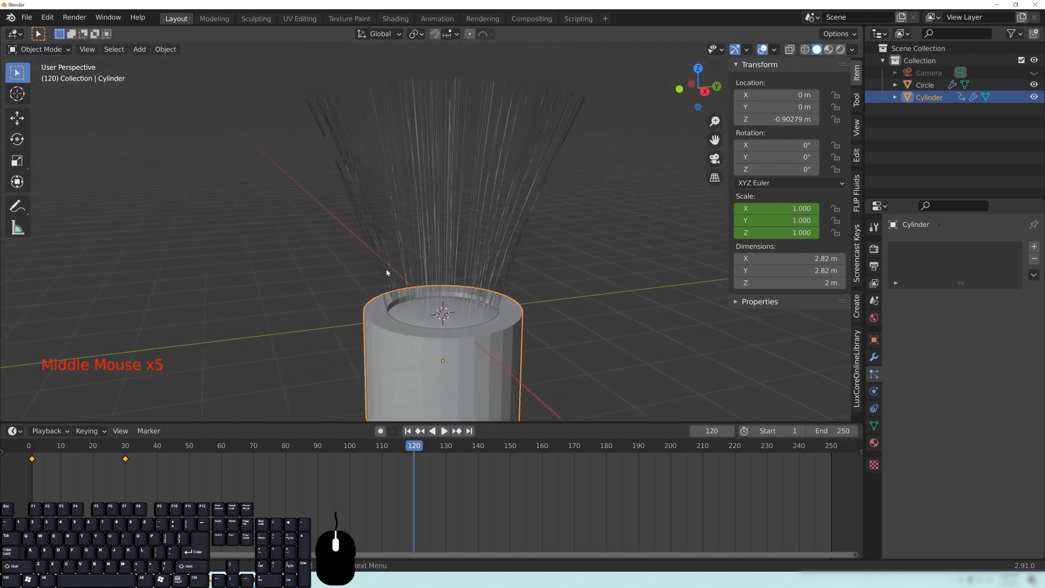
middle_click_drag(471, 216, 505, 228)
middle_click_drag(499, 315, 536, 234)
Step: Split the viewport and show the existing Bevel reference picture in an Image Editor, framed on the shaving brush
left_click_drag(860, 24, 504, 29)
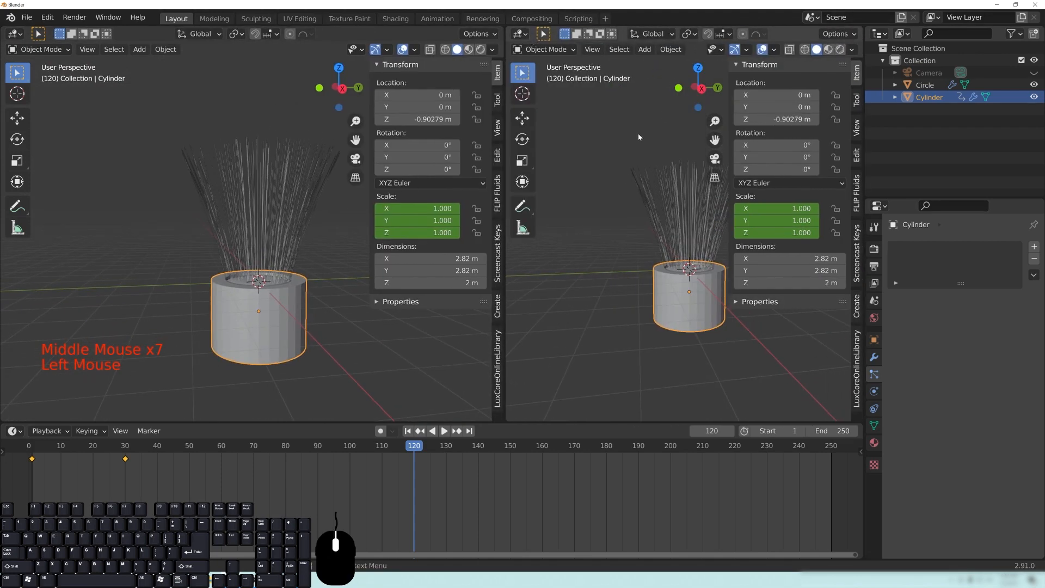
key("n")
left_click(521, 34)
left_click(544, 82)
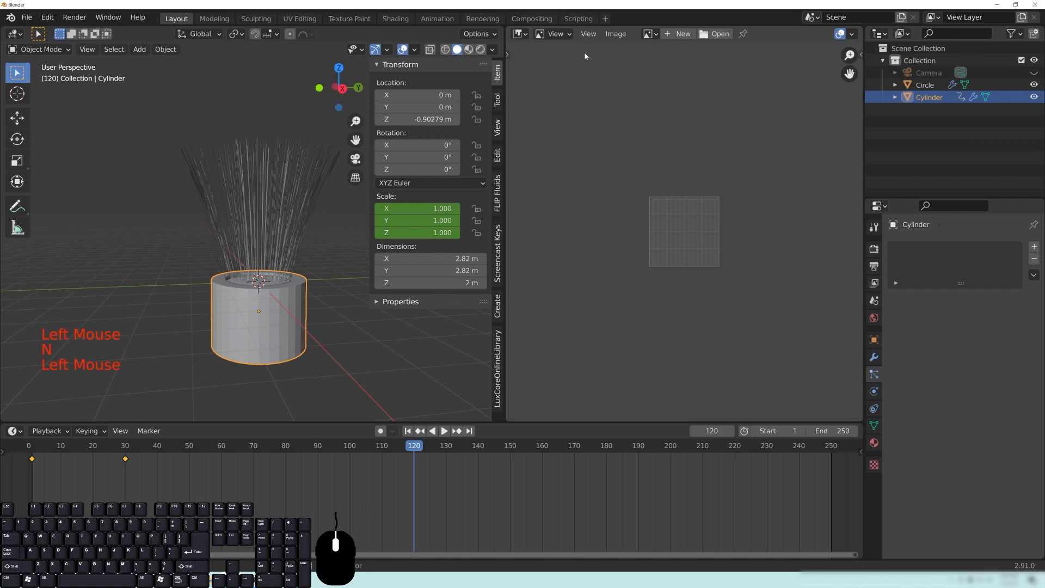
left_click(650, 34)
left_click(681, 51)
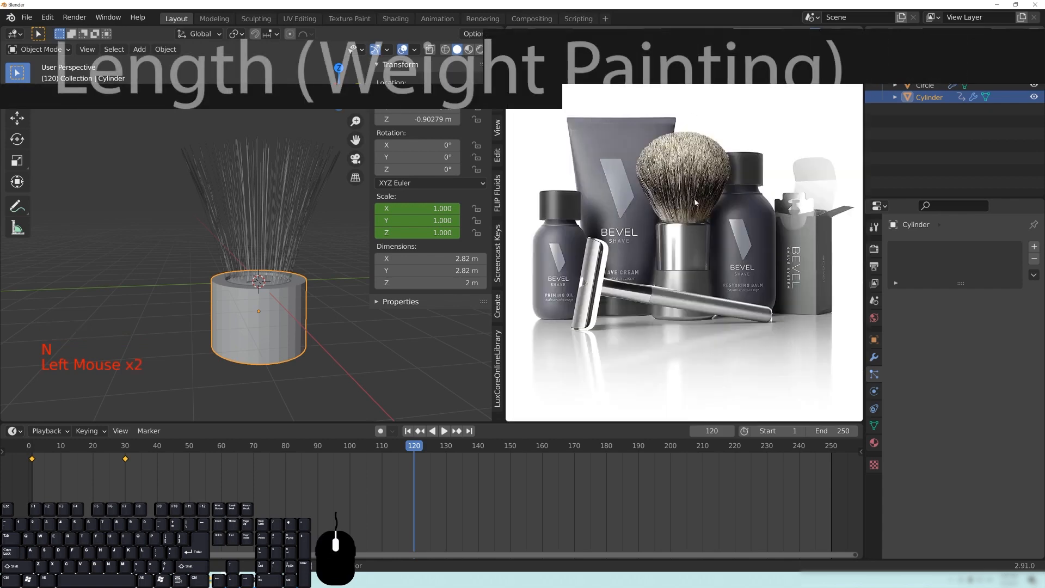
scroll(700, 157, "up", 4)
middle_click_drag(699, 156, 590, 309, "shift")
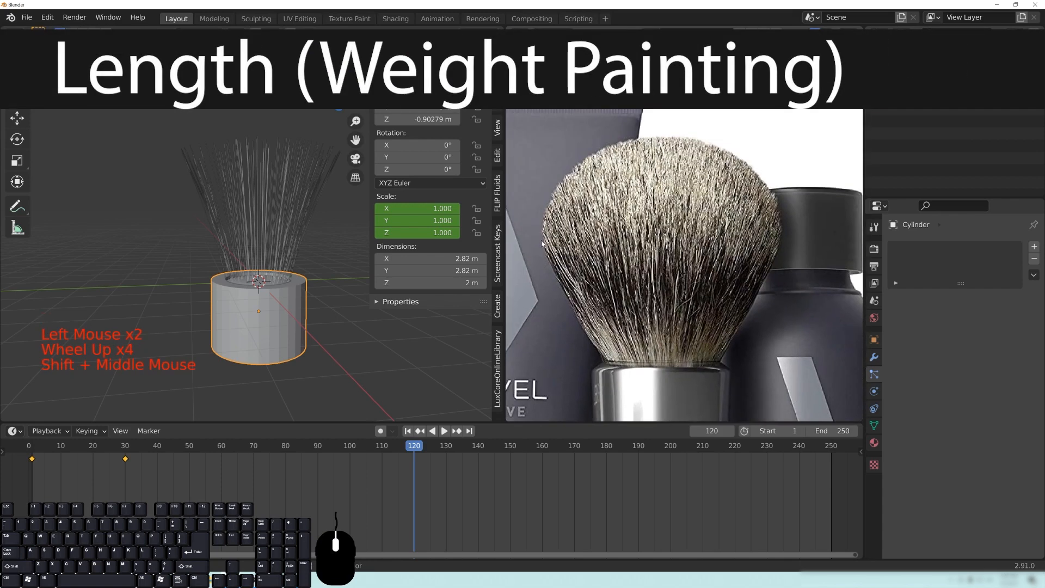
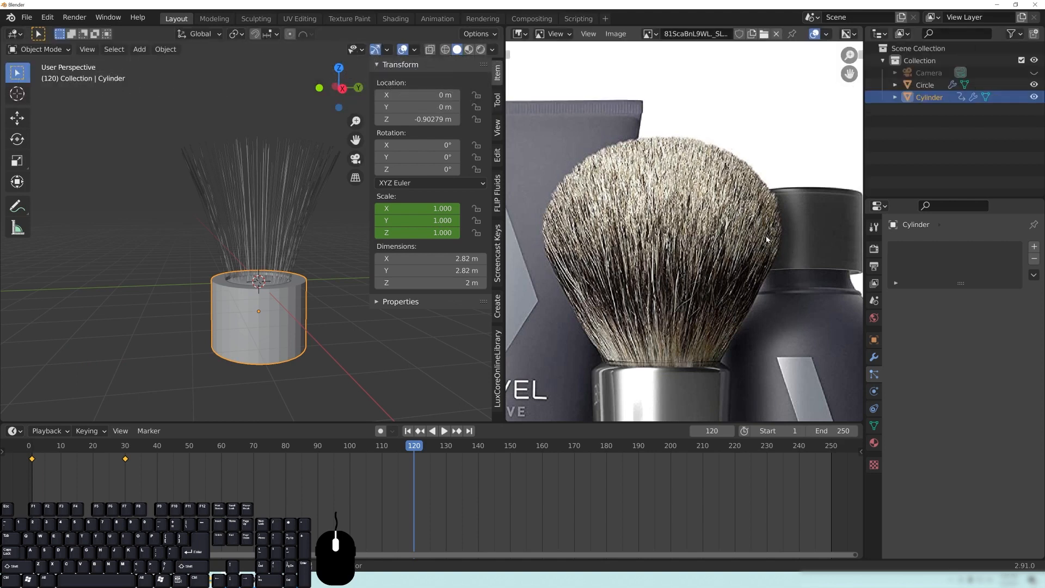
Step: Hide the main viewport's sidebar, split the reference image editor into two stacked areas and widen both
middle_click_drag(265, 272, 323, 308)
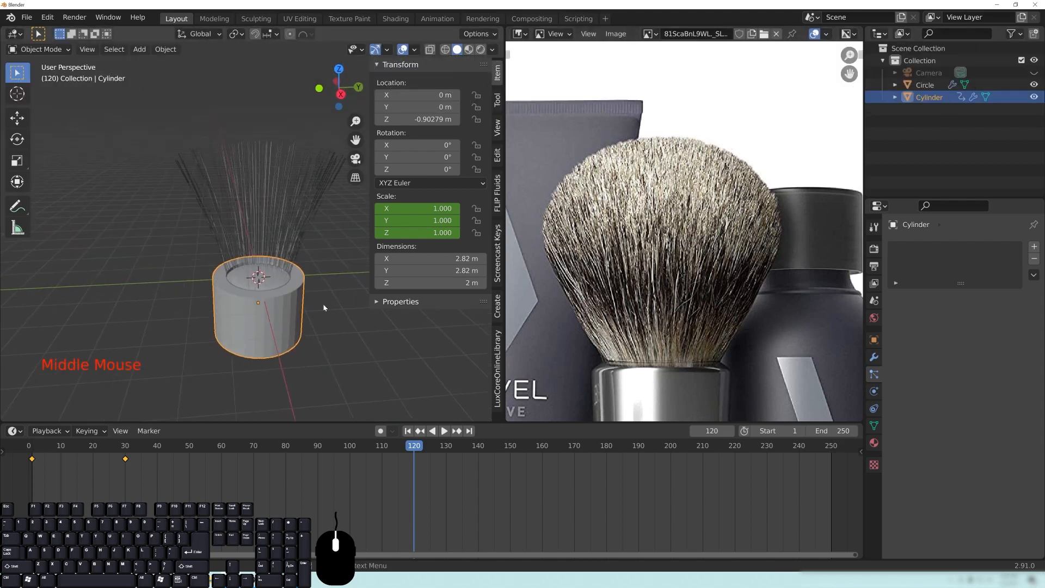
middle_click_drag(313, 198, 184, 131)
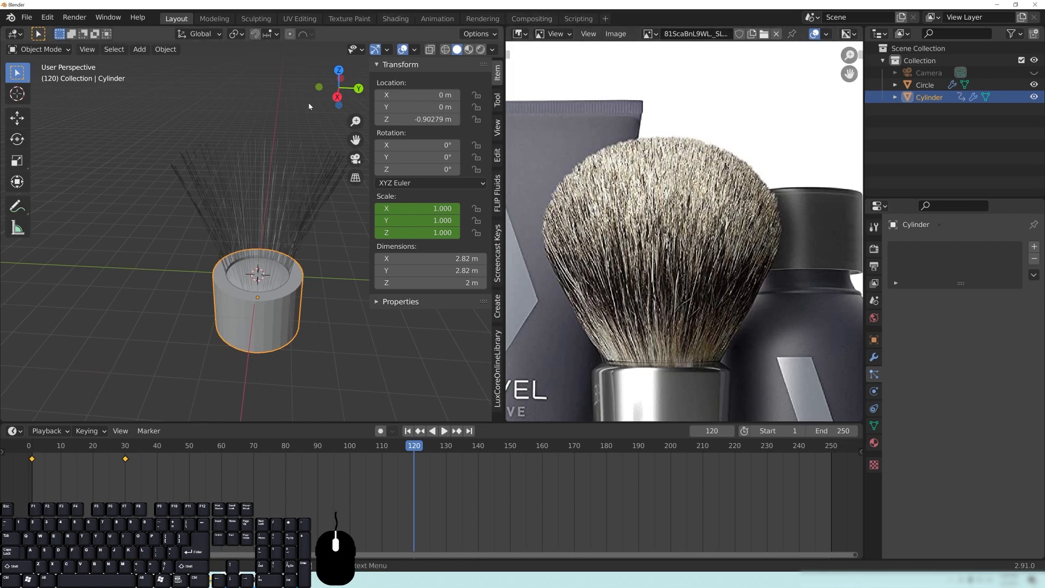
key("n")
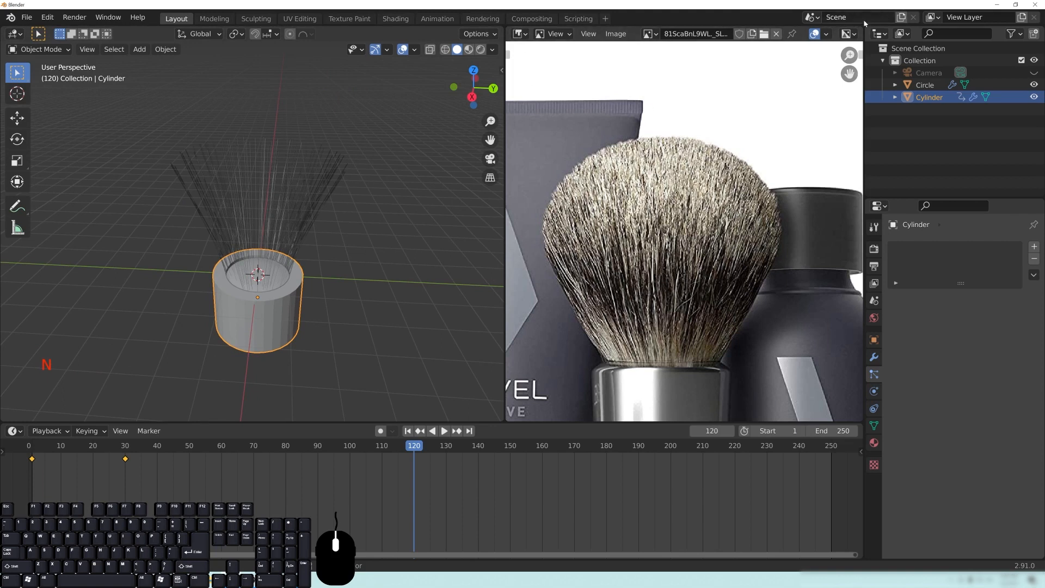
left_click_drag(859, 25, 839, 217)
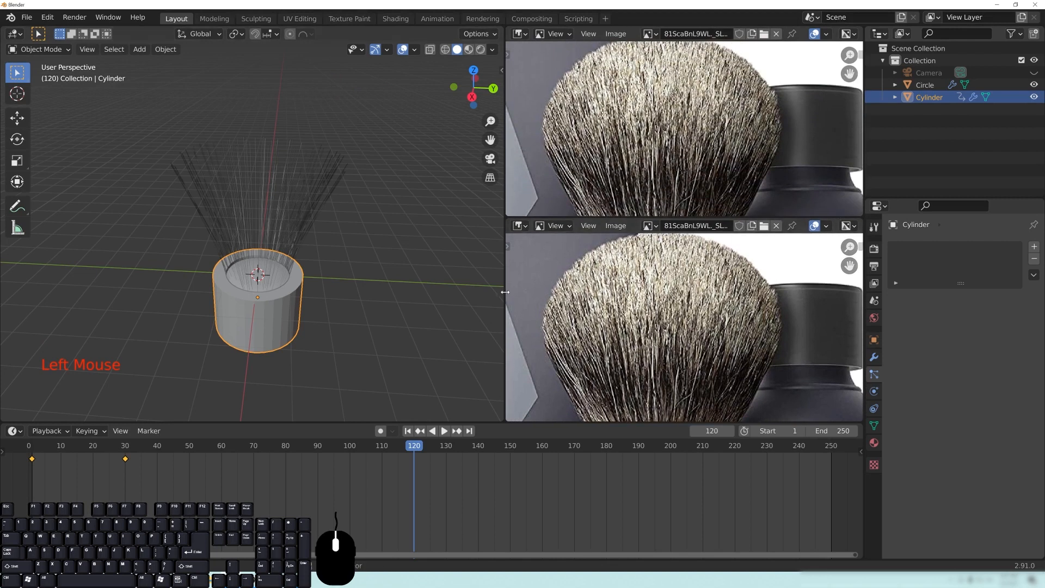
left_click_drag(505, 295, 397, 291)
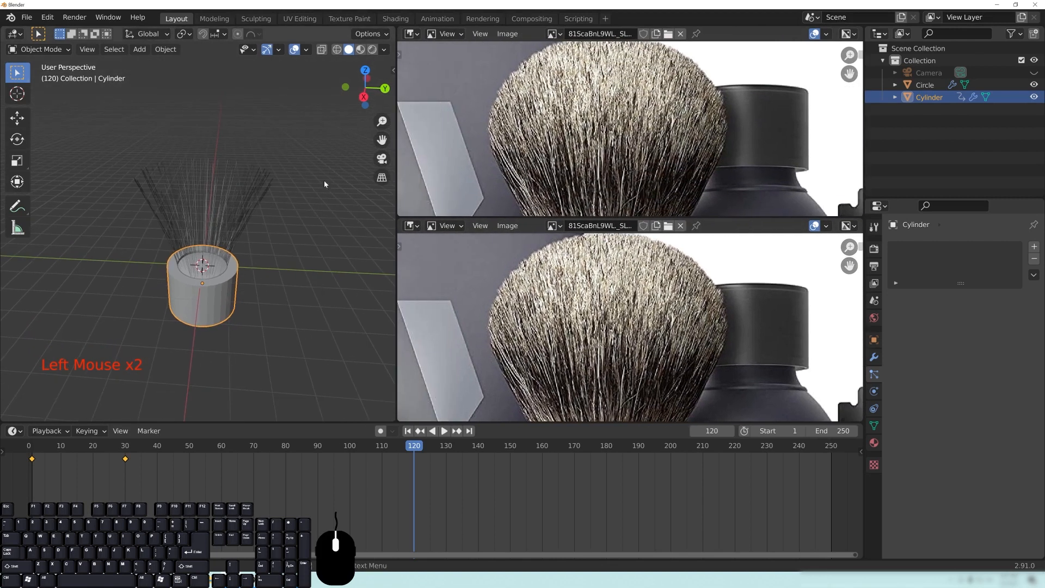
Step: Set the main viewport to front view and reframe the upper reference picture to show the whole shaving brush with its handle
middle_click_drag(227, 313, 274, 232)
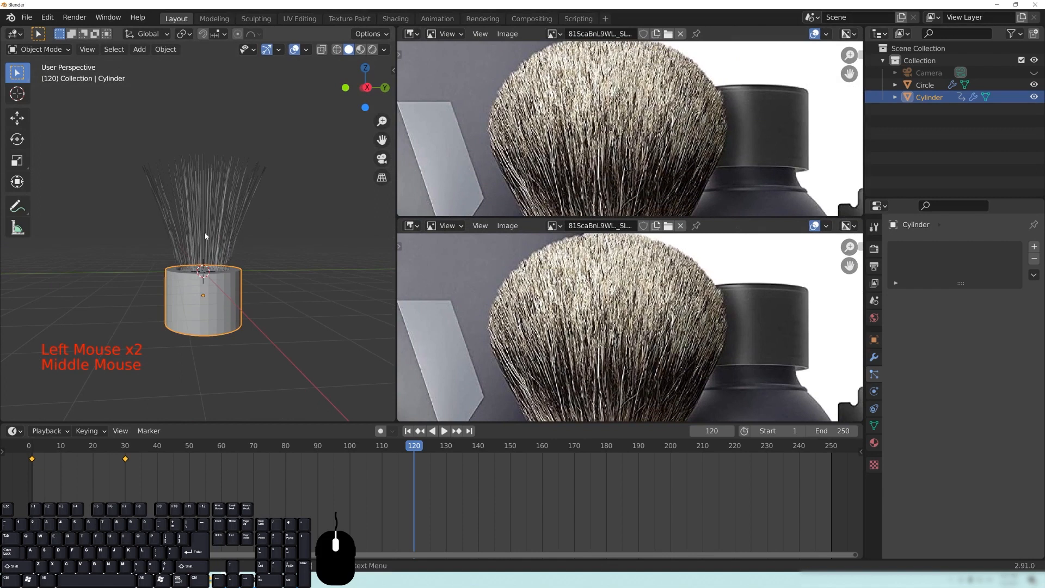
key("KP_1")
scroll(222, 239, "up", 4)
middle_click_drag(222, 240, 218, 255, "shift")
scroll(624, 133, "down", 4)
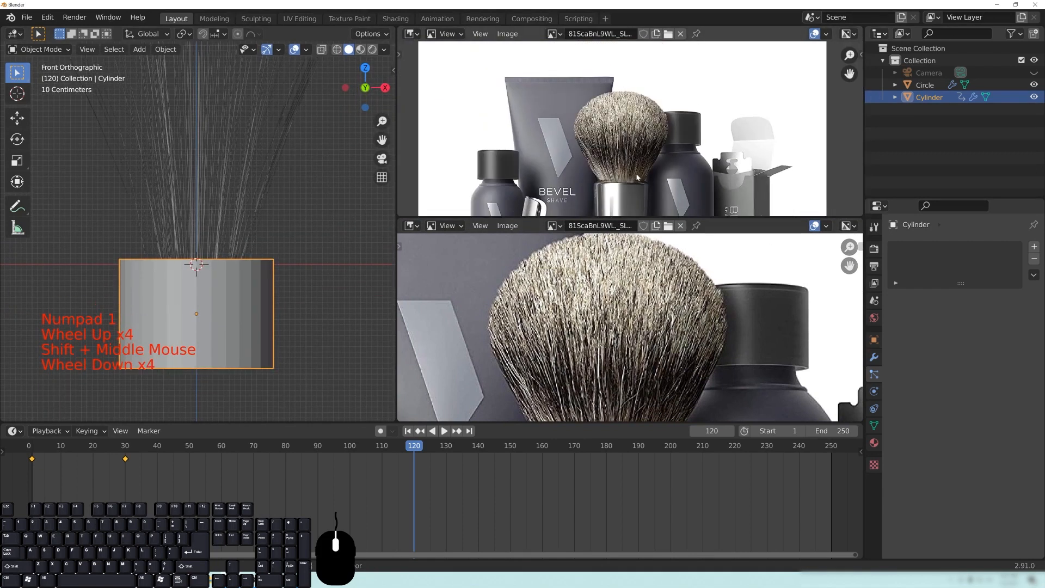
middle_click_drag(637, 136, 624, 134)
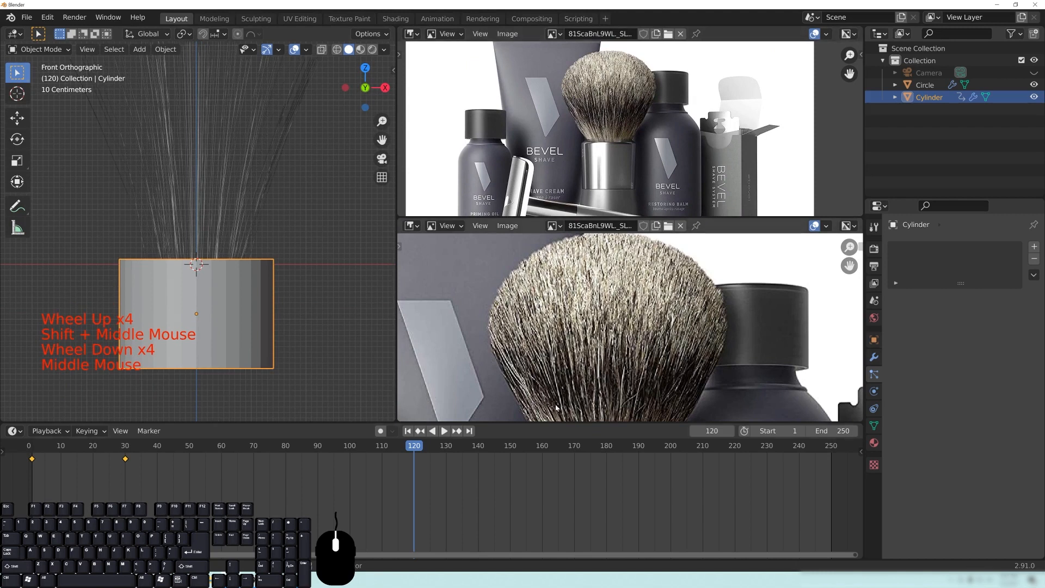
Step: Shrink the timeline to give the editors more height and change the lower image editor to a 3D Viewport
left_click(520, 424)
left_click(520, 423)
left_click(521, 423)
left_click_drag(521, 423, 511, 504)
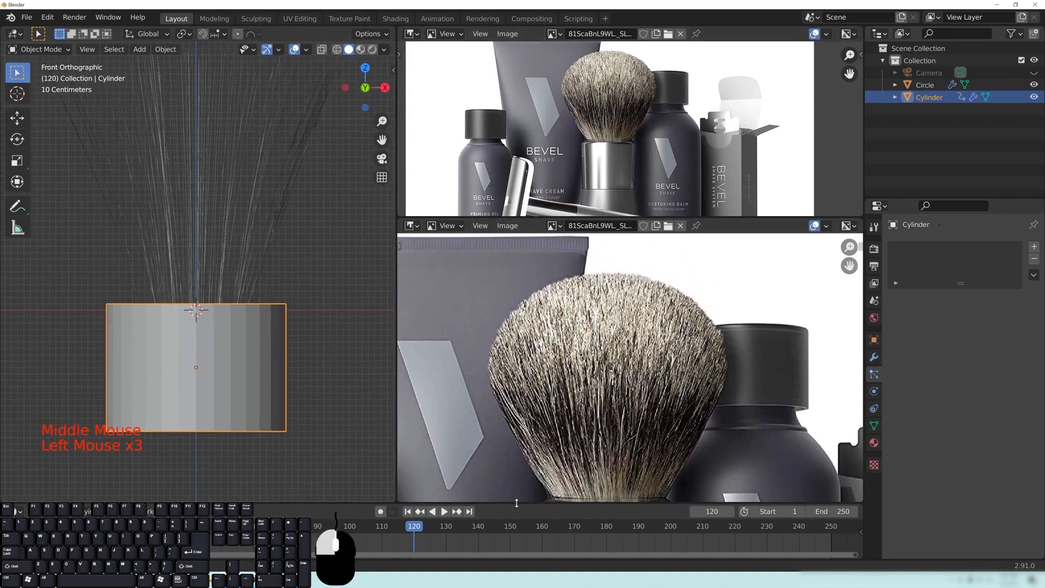
left_click(415, 226)
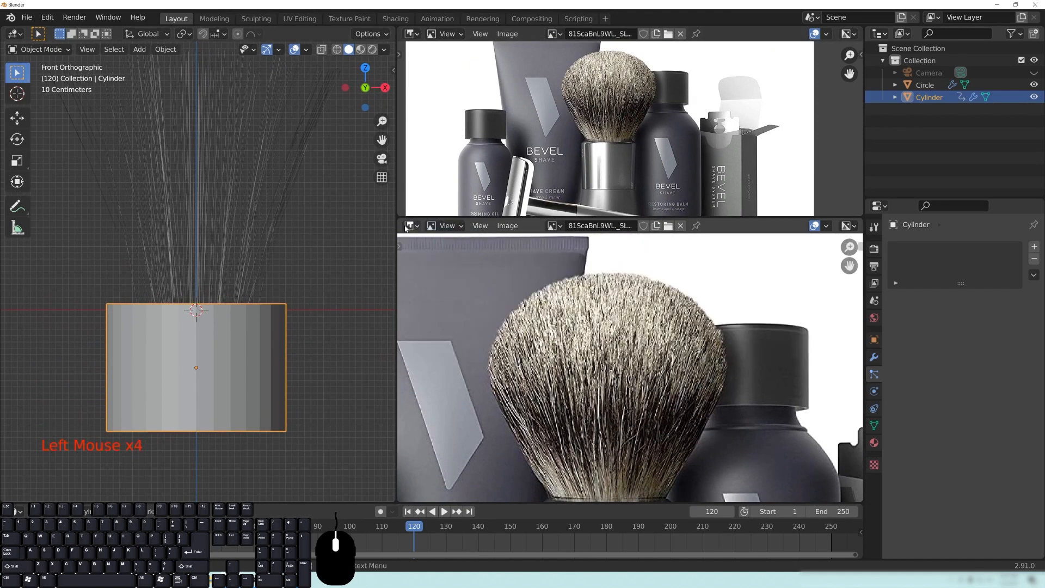
left_click(414, 227)
left_click(439, 260)
Step: Widen the main viewport and set the new lower viewport to a front view framed on the hairs and cylinder
middle_click_drag(637, 414, 649, 416)
scroll(650, 417, "down", 1)
left_click_drag(396, 429, 530, 429)
scroll(724, 439, "up", 4)
middle_click_drag(724, 446, 769, 382, "shift")
scroll(723, 425, "down", 1)
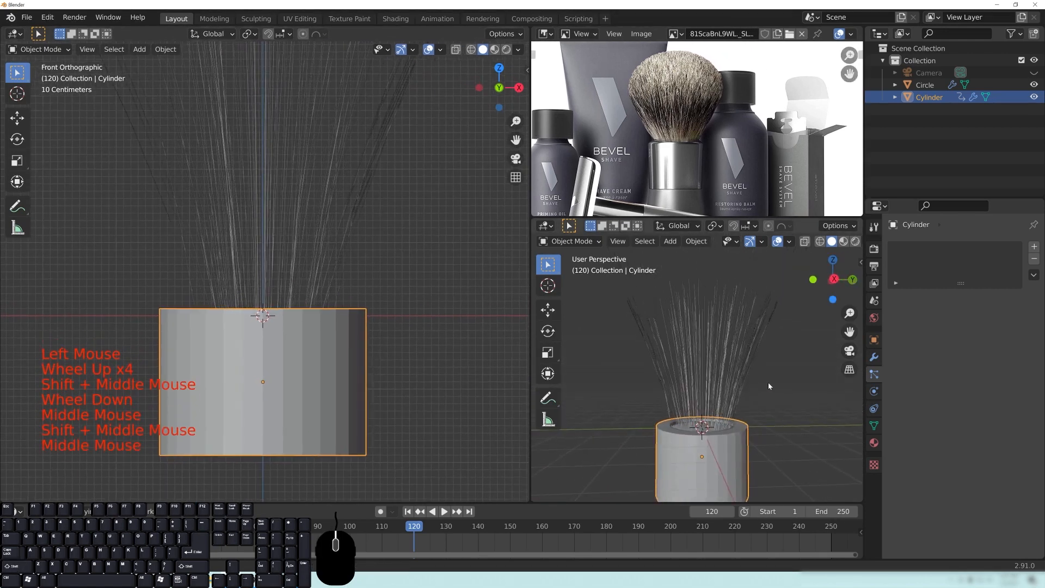
key("KP_1")
scroll(739, 359, "up", 1)
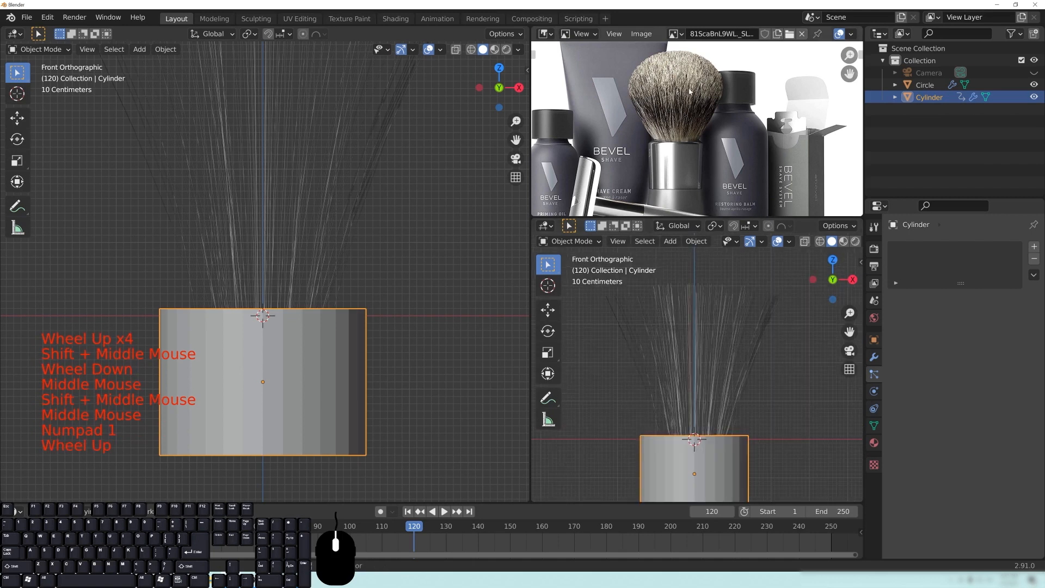
middle_click_drag(657, 299, 678, 347, "shift")
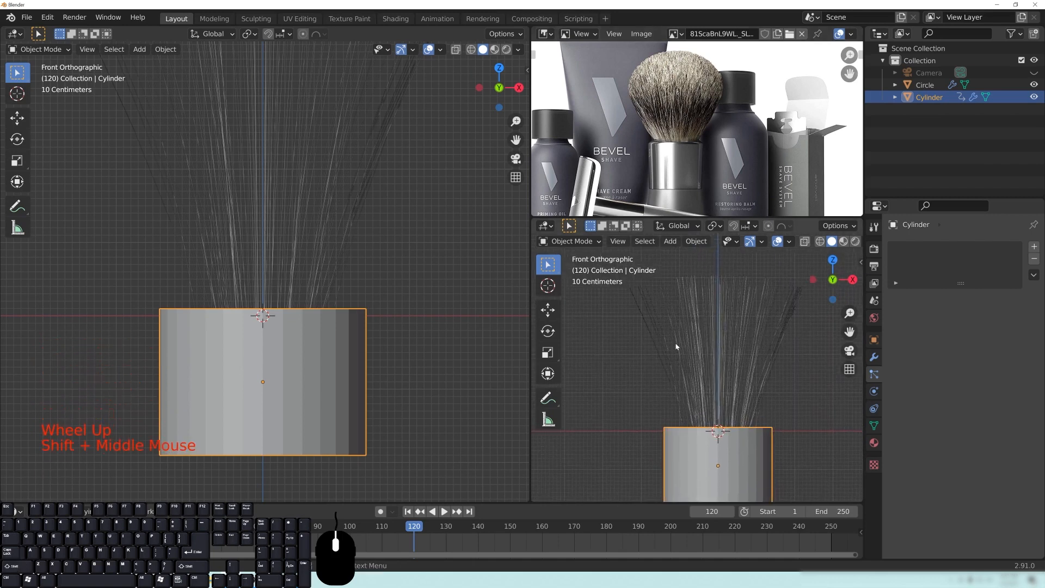
Step: Hide the toolbar in the lower viewport and centre the cylinder with its hairs there
key("t")
key("n")
key("n")
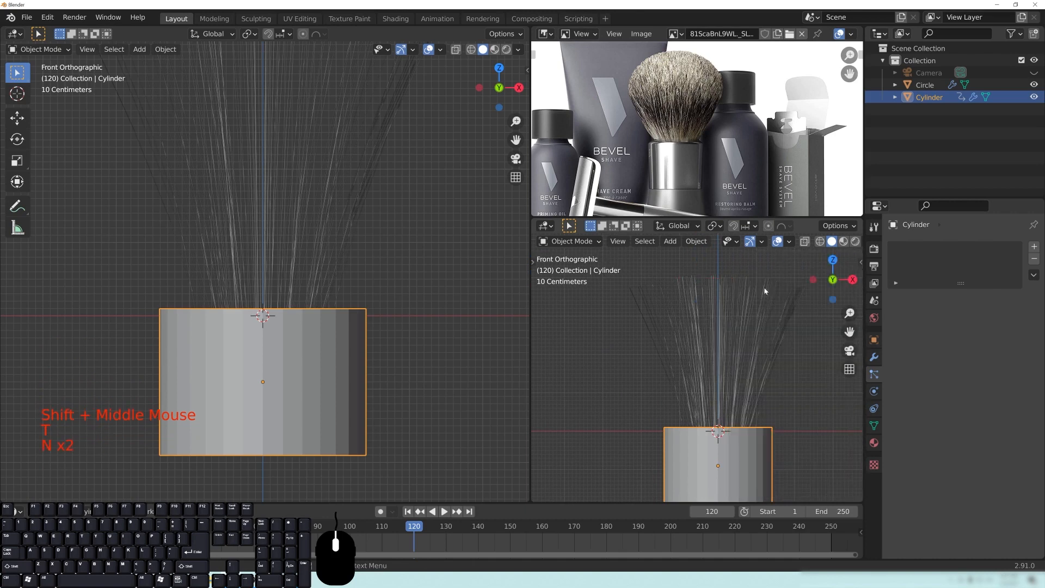
middle_click_drag(732, 289, 678, 254, "shift")
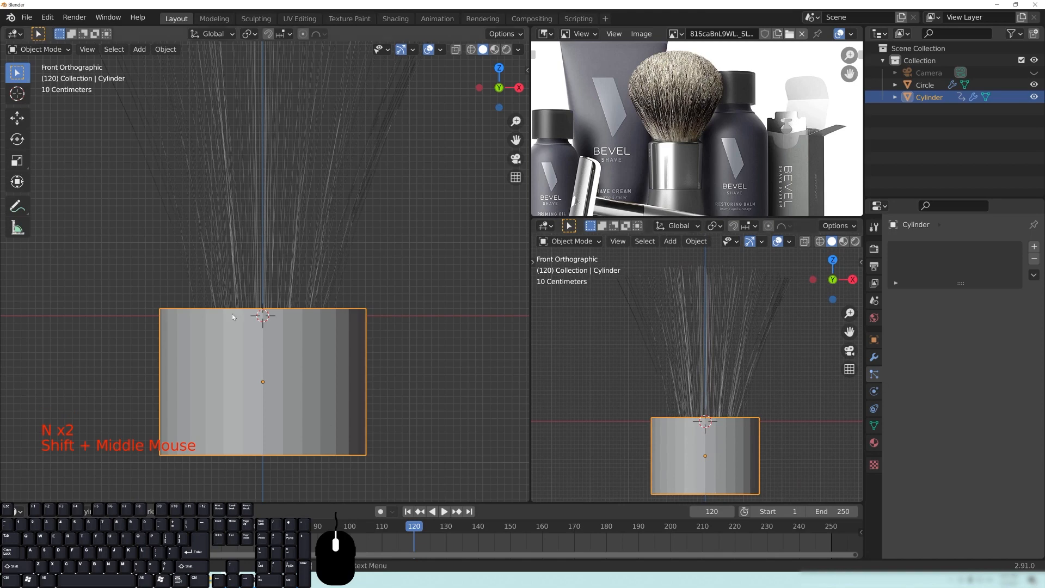
Step: Select the hair-emitting circle inside the cylinder and switch it to Weight Paint mode
middle_click_drag(356, 218, 264, 279)
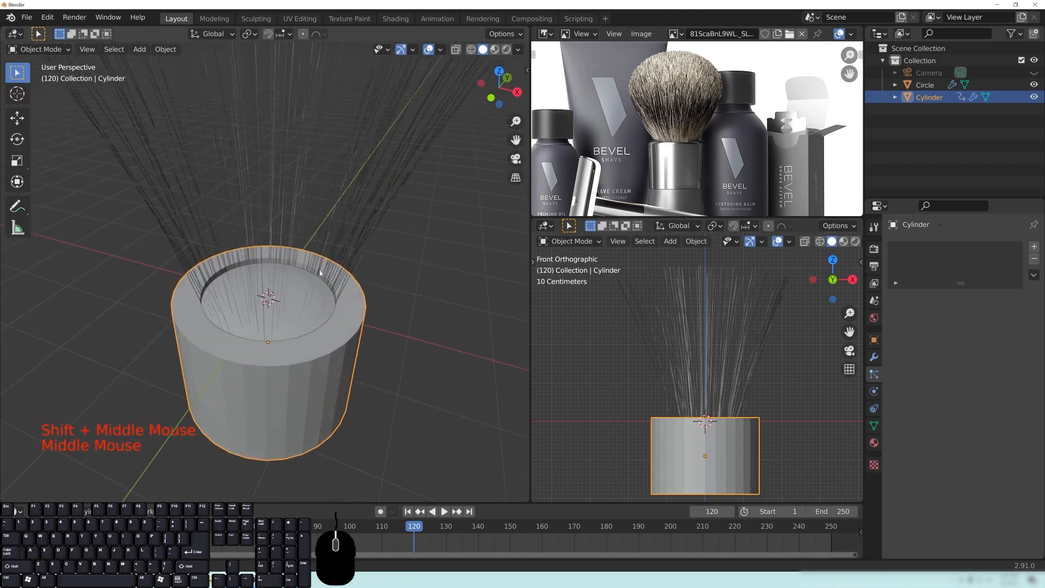
left_click(276, 293)
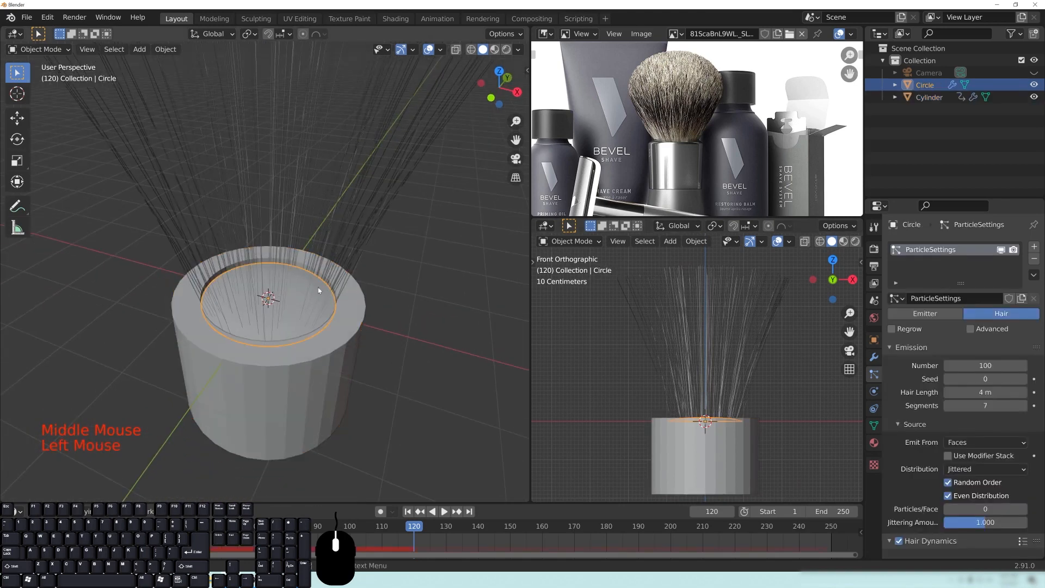
middle_click_drag(319, 290, 313, 274)
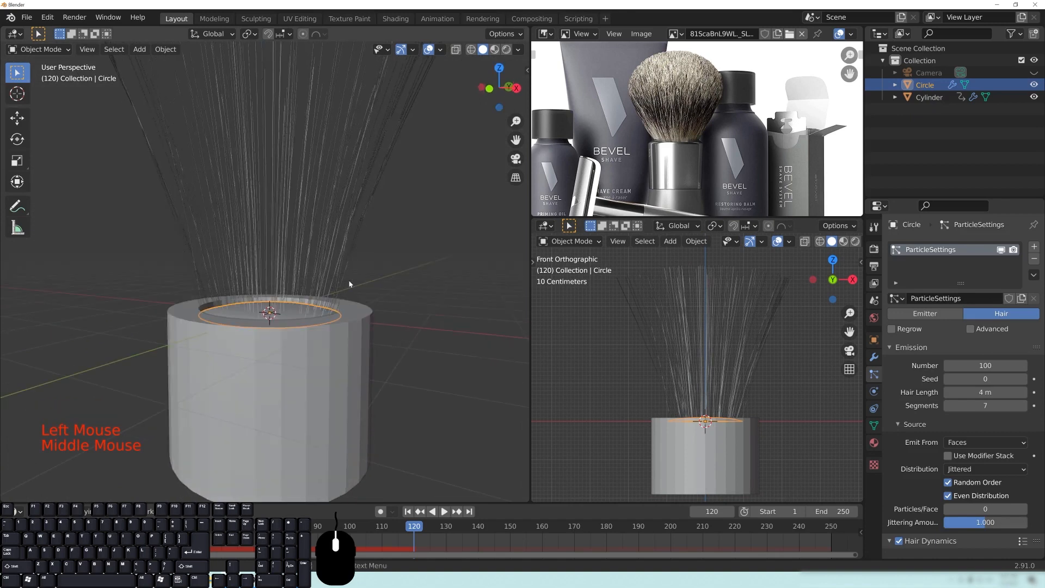
left_click(43, 50)
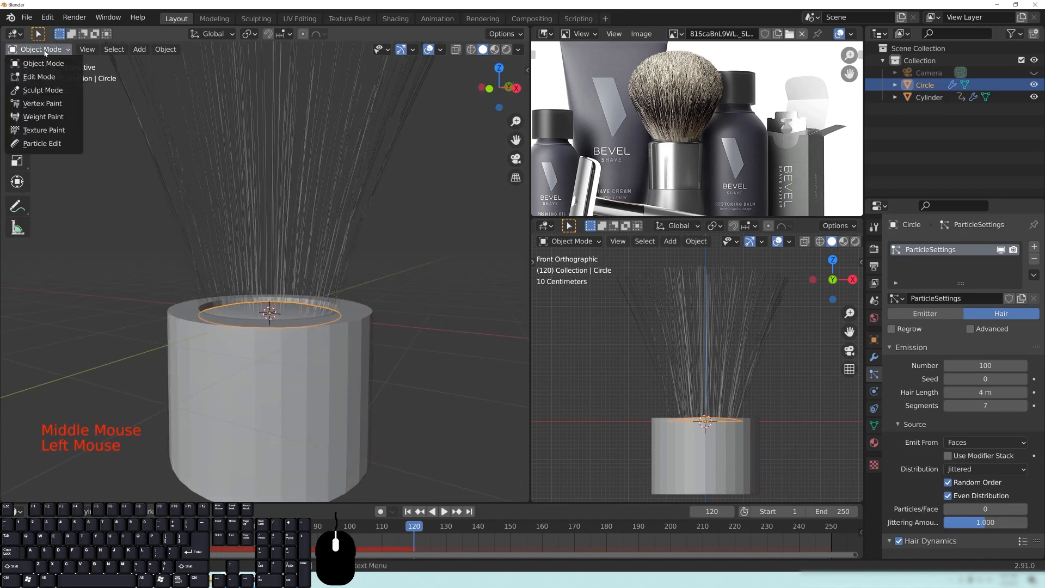
left_click(43, 117)
middle_click_drag(43, 116, 313, 323)
scroll(246, 248, "down", 4)
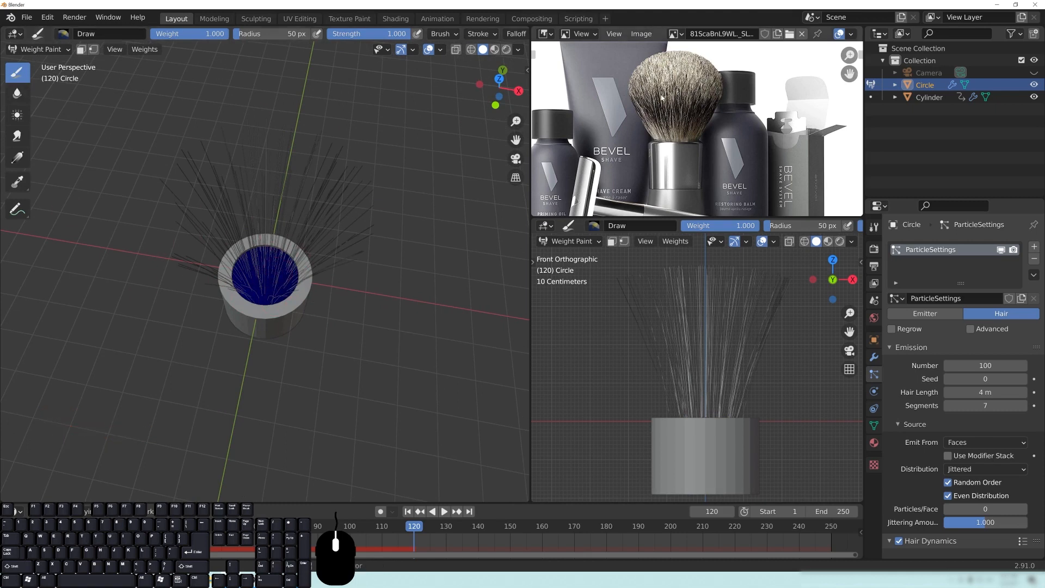
Step: Frame the reference picture on the brush's bristles and set the main viewport to a close top view of the circle
scroll(673, 107, "up", 3)
middle_click_drag(672, 107, 614, 153, "shift")
scroll(614, 153, "down", 1)
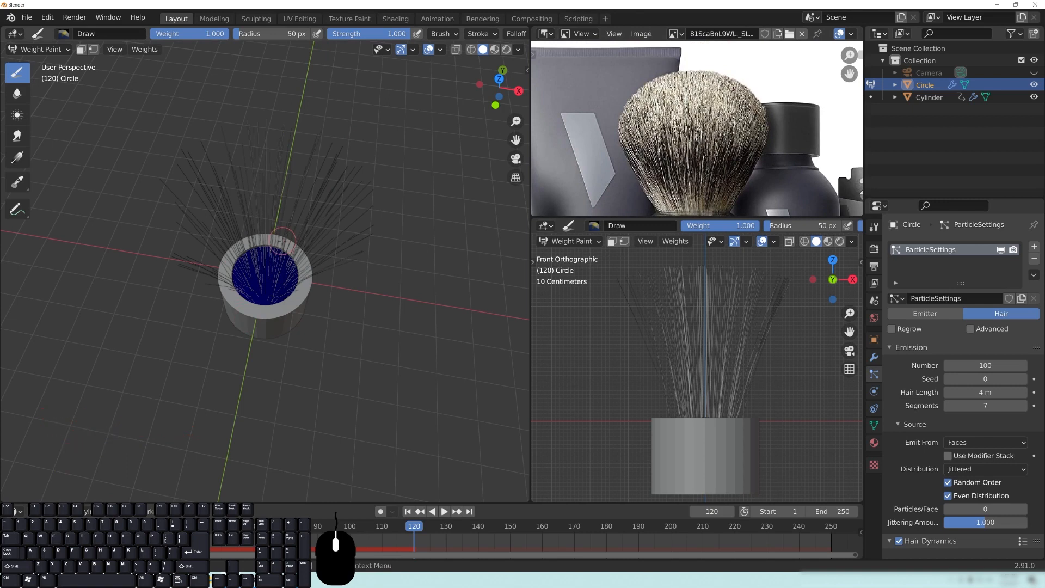
key("KP_7")
scroll(313, 234, "up", 7)
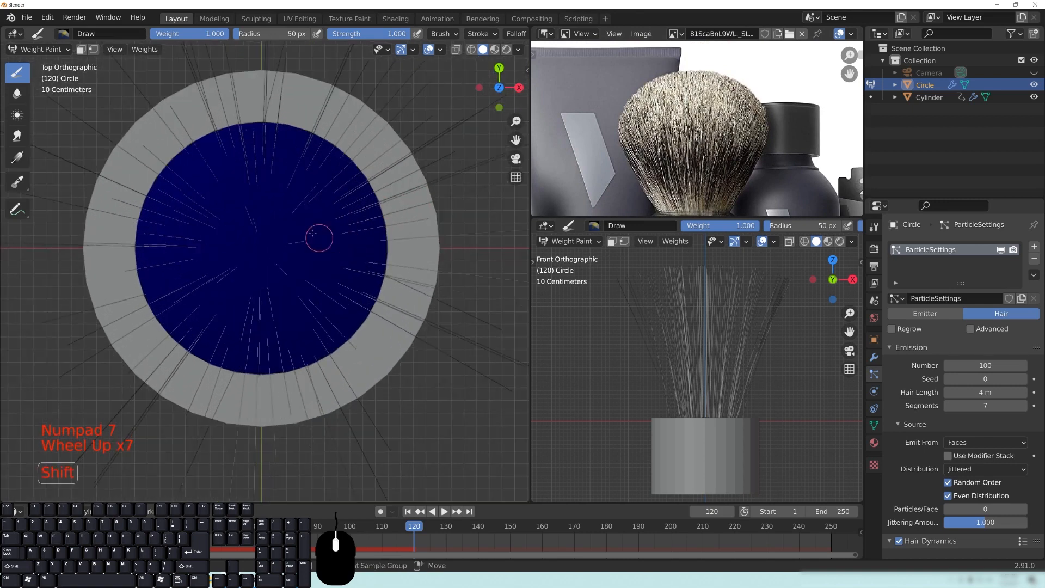
middle_click_drag(312, 234, 321, 277, "shift")
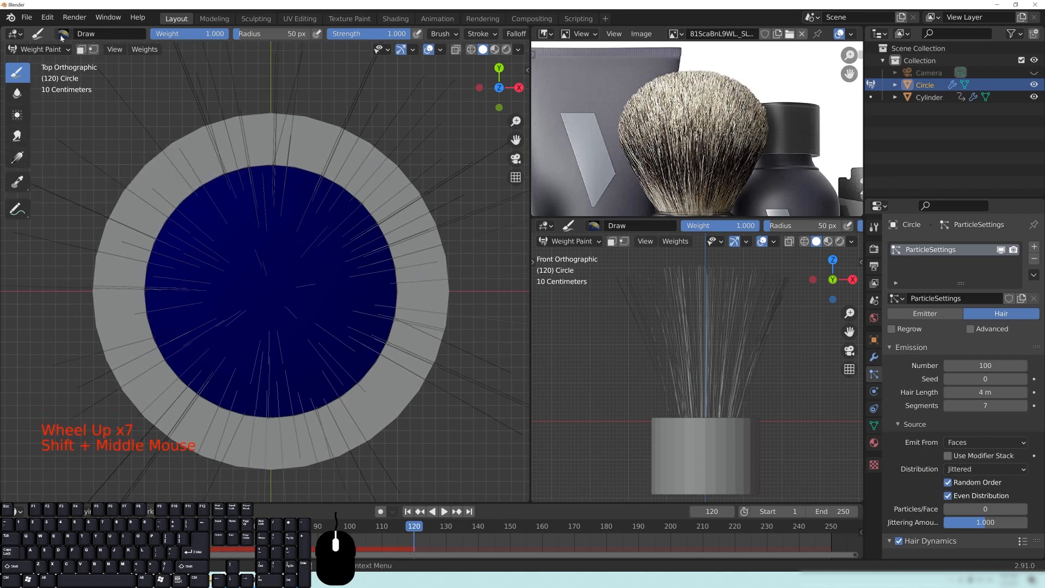
Step: Save the project as hair_emission_tutorial_part1.blend in the hair_beginner folder
left_click(29, 19)
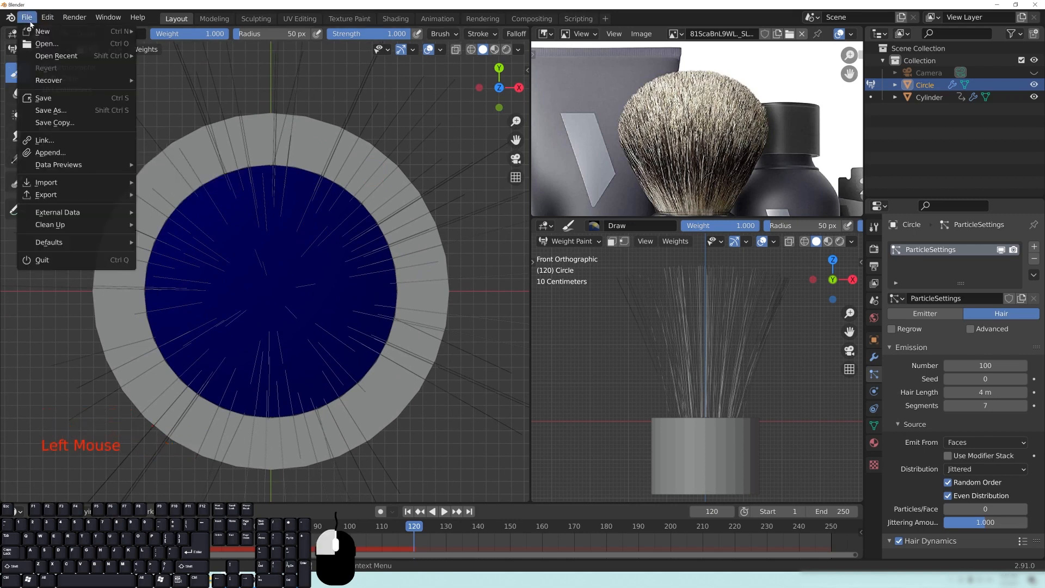
left_click(50, 110)
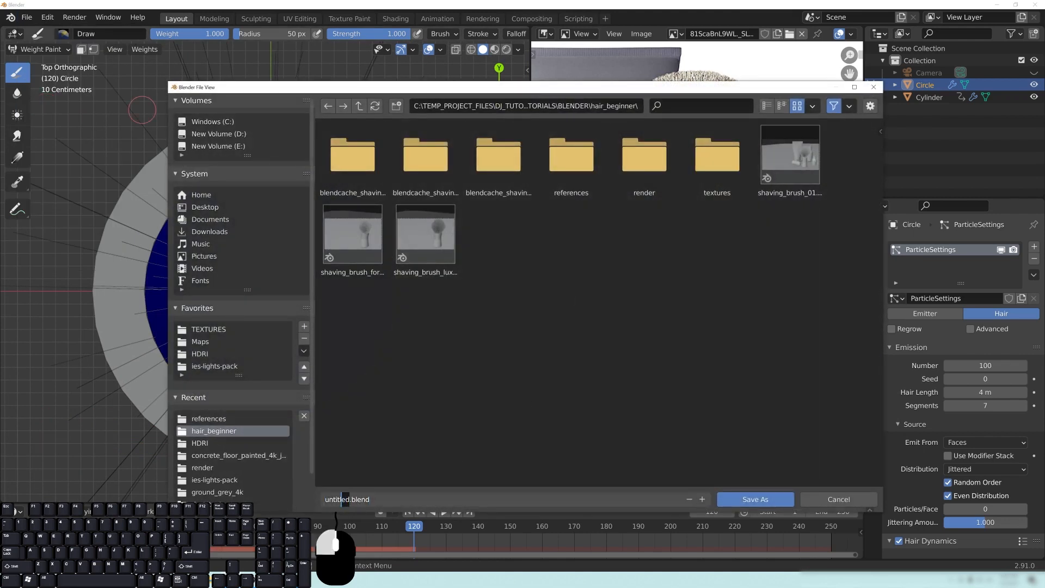
type("hair")
type("_emission_")
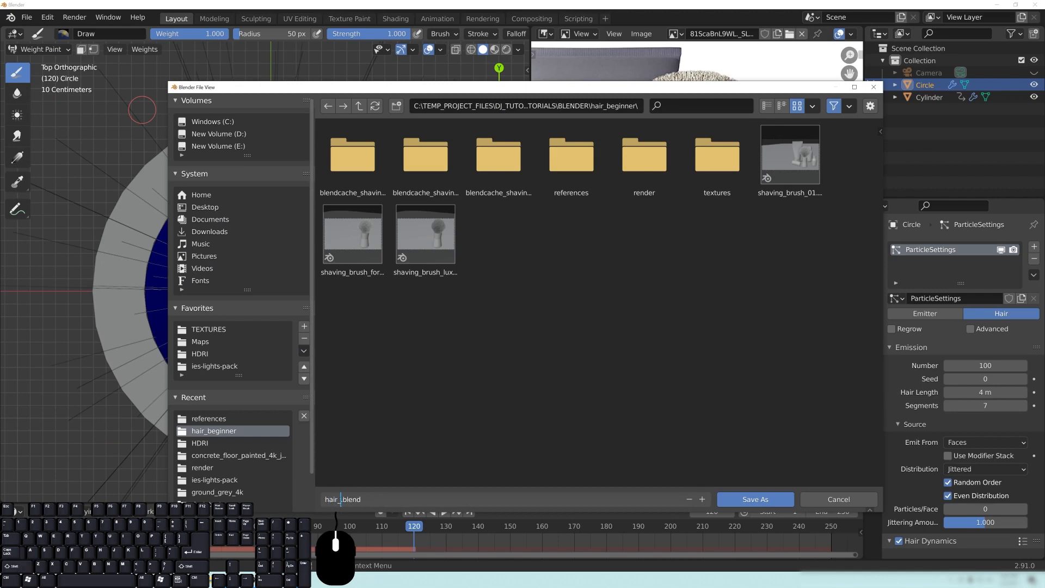
type("tutorial")
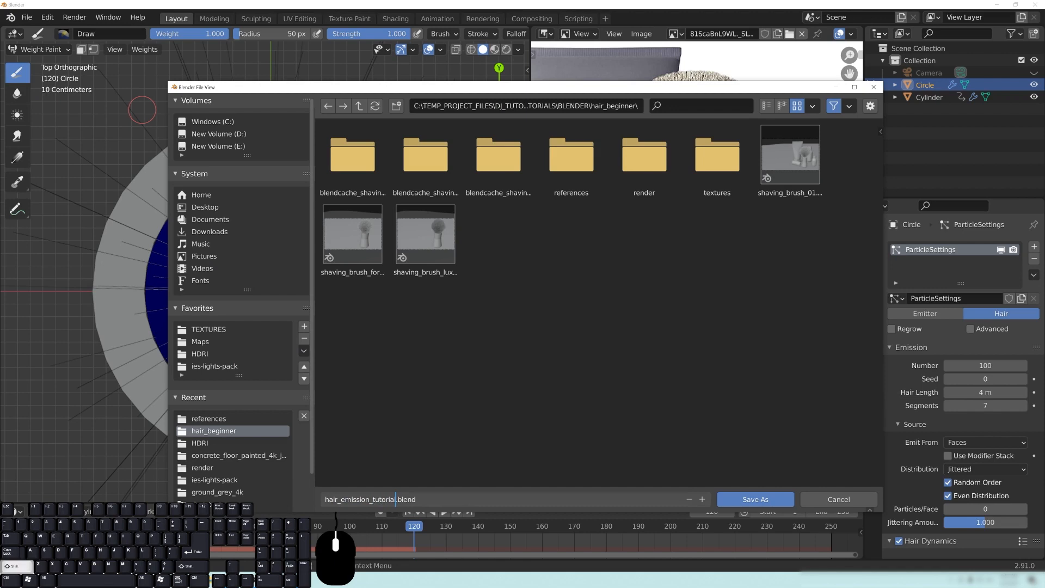
type("_part1")
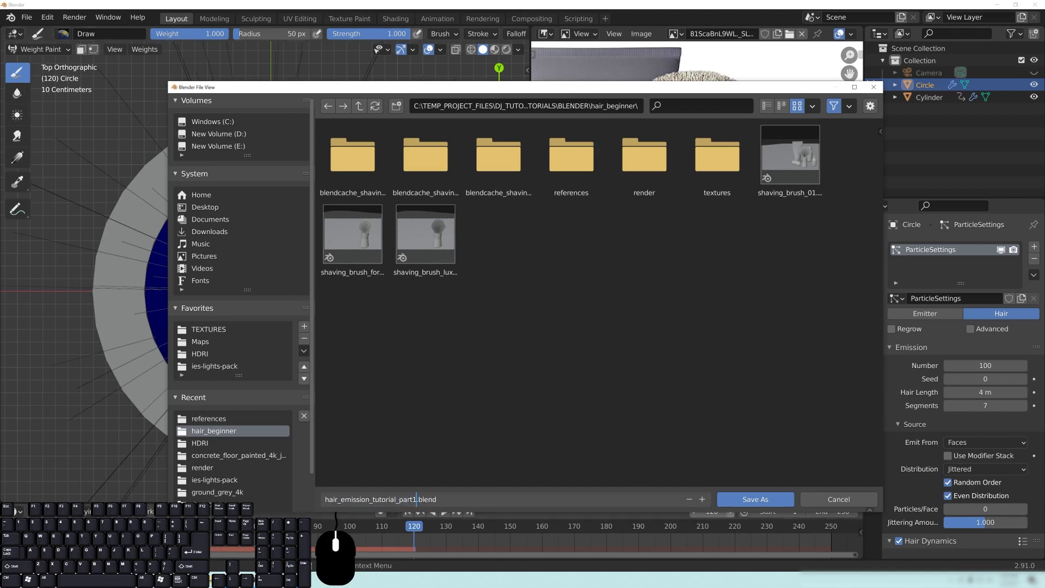
left_click(755, 500)
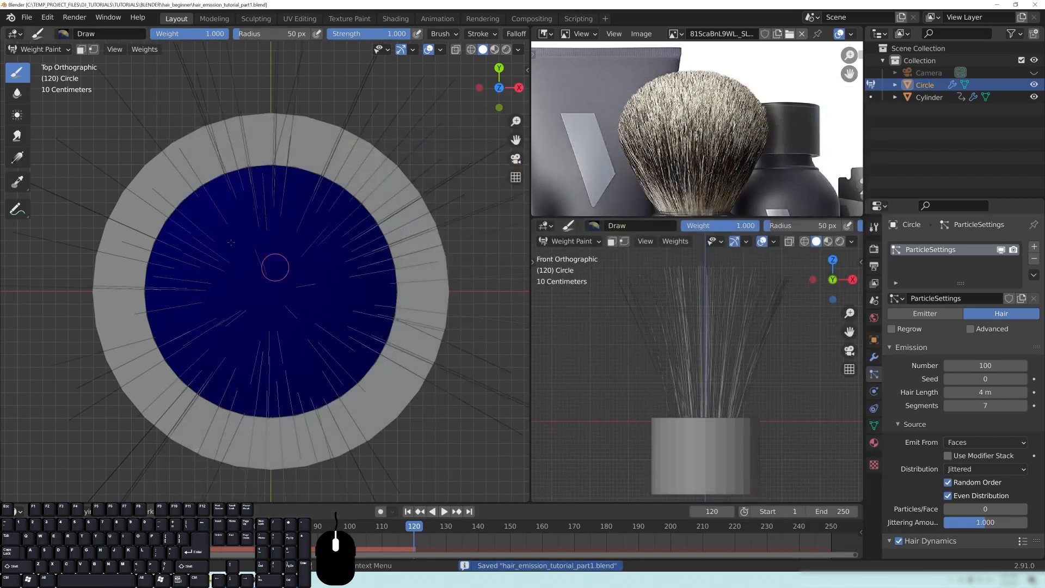
Step: Activate the Gradient weight-paint tool, set its type to Radial, and show the active tool's settings beside the top view
scroll(296, 262, "down", 1)
middle_click_drag(295, 262, 308, 273, "shift")
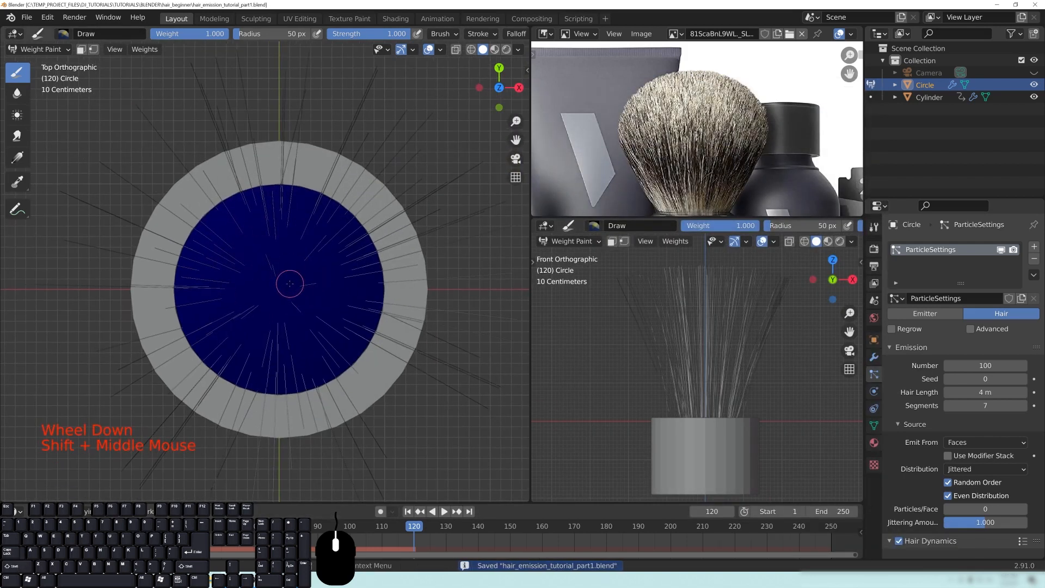
left_click(18, 158)
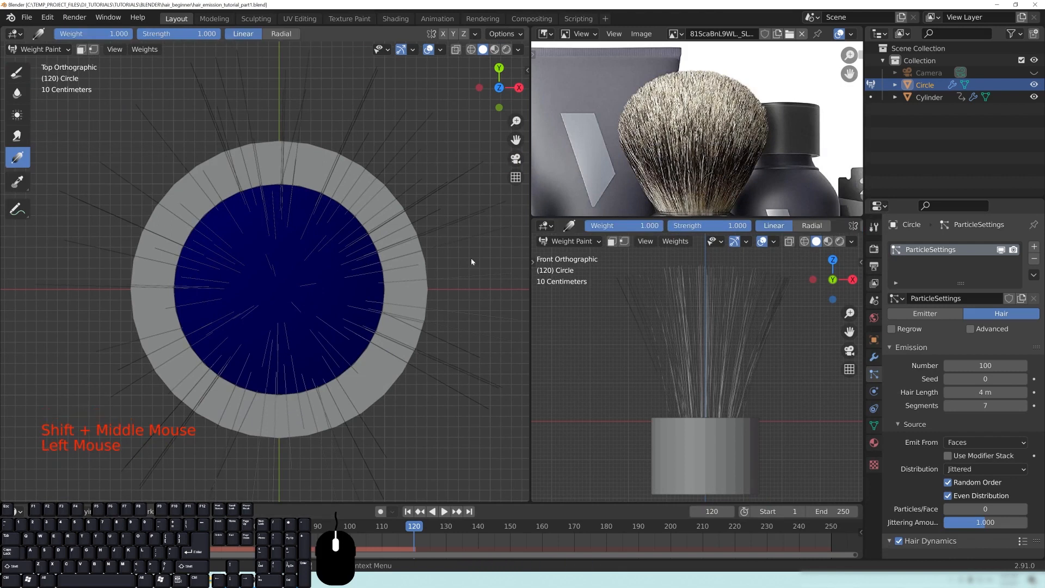
left_click(283, 36)
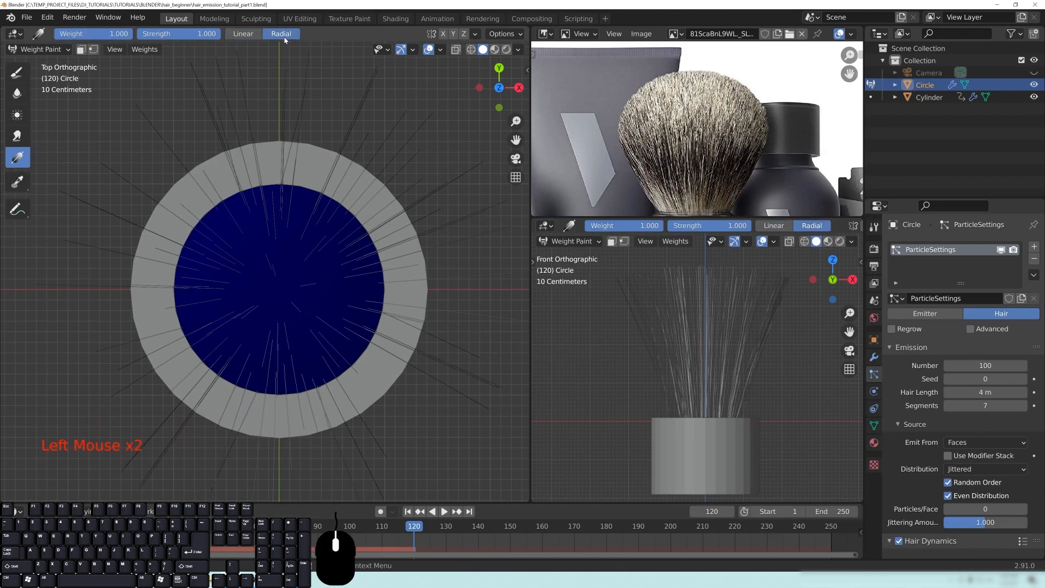
key("n")
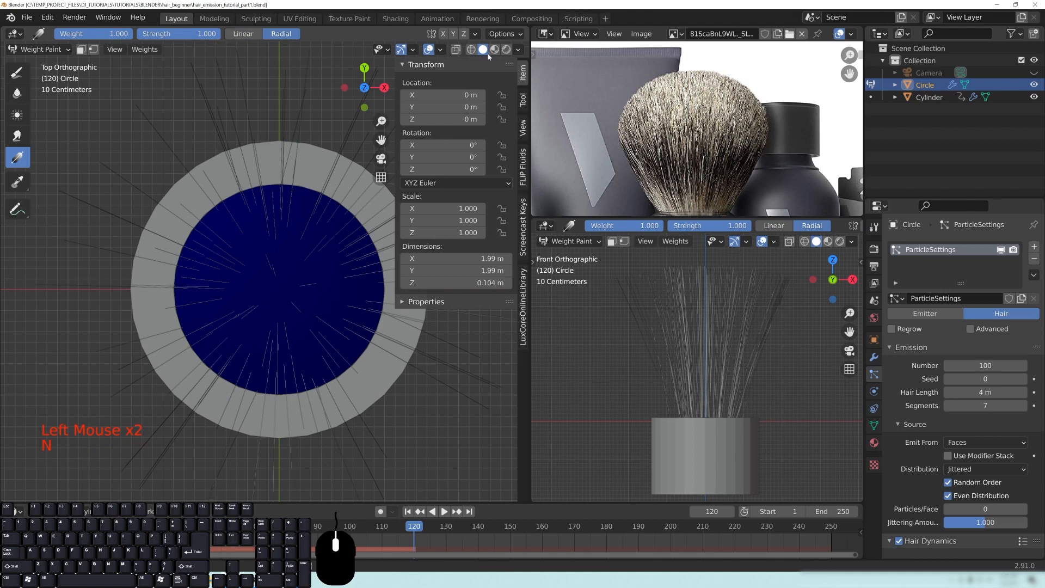
left_click(522, 99)
left_click(422, 65)
left_click(427, 66)
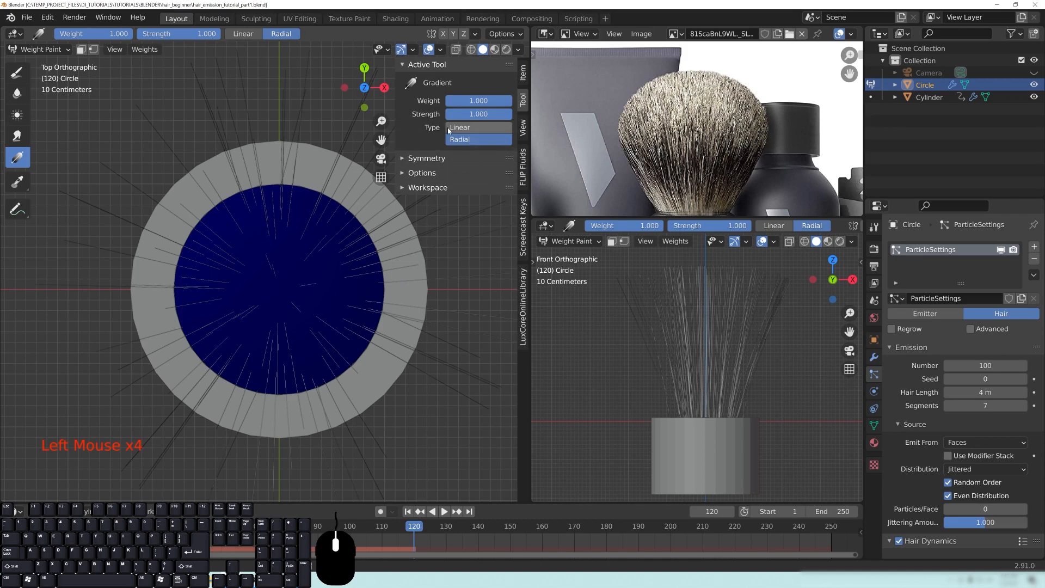
left_click(414, 159)
left_click(427, 159)
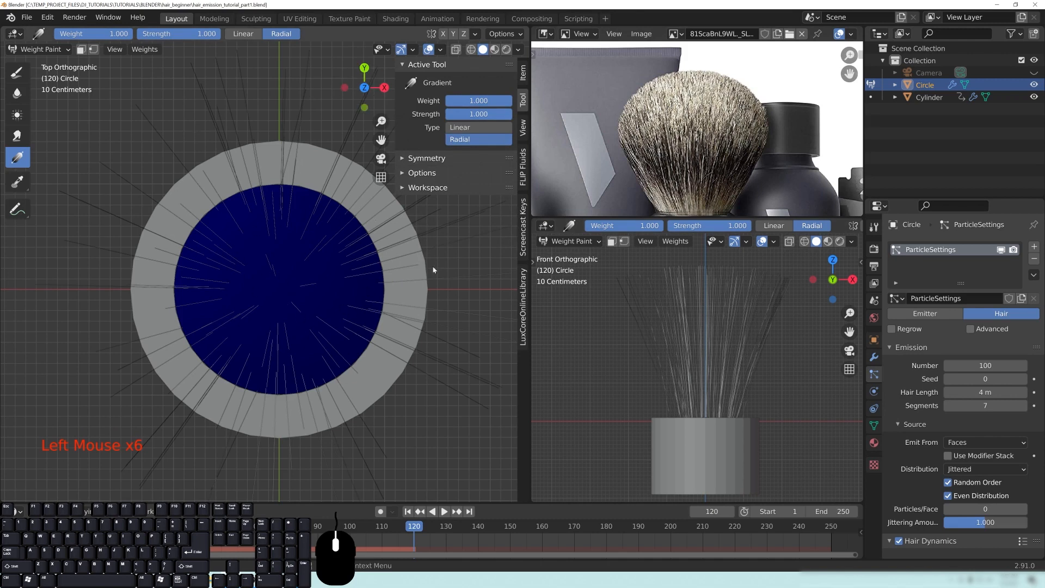
Step: Switch the top view to wireframe and paint a radial weight gradient from the circle's centre to just beyond its rim
left_click(471, 50)
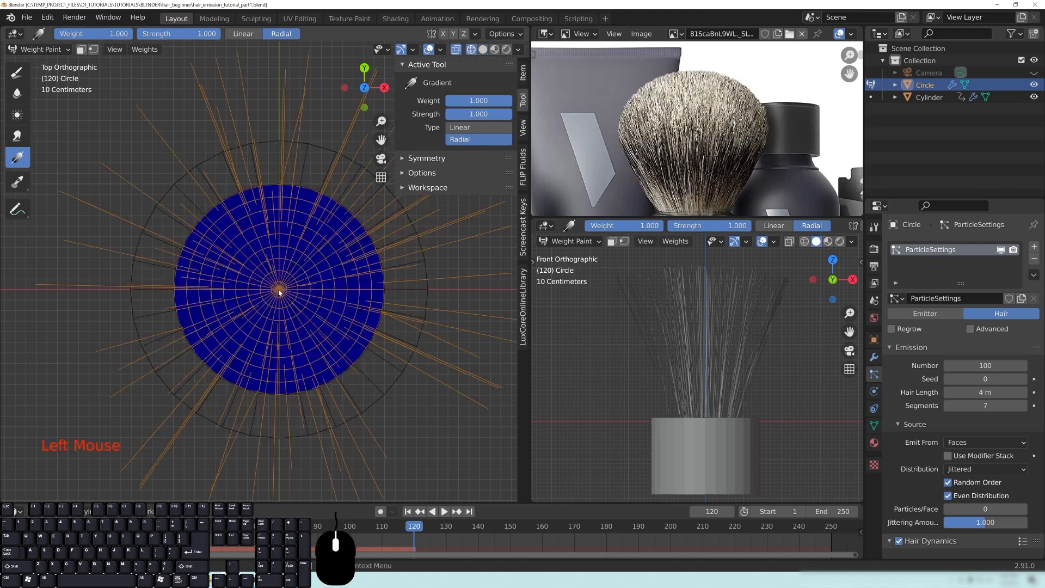
scroll(305, 325, "up", 3)
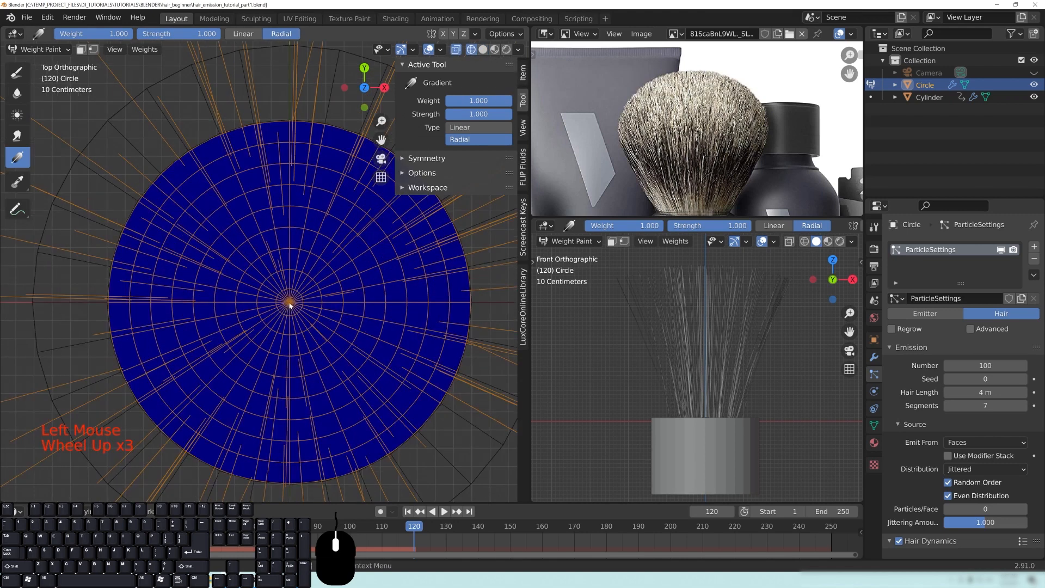
scroll(290, 306, "down", 2)
middle_click_drag(289, 306, 272, 290, "shift")
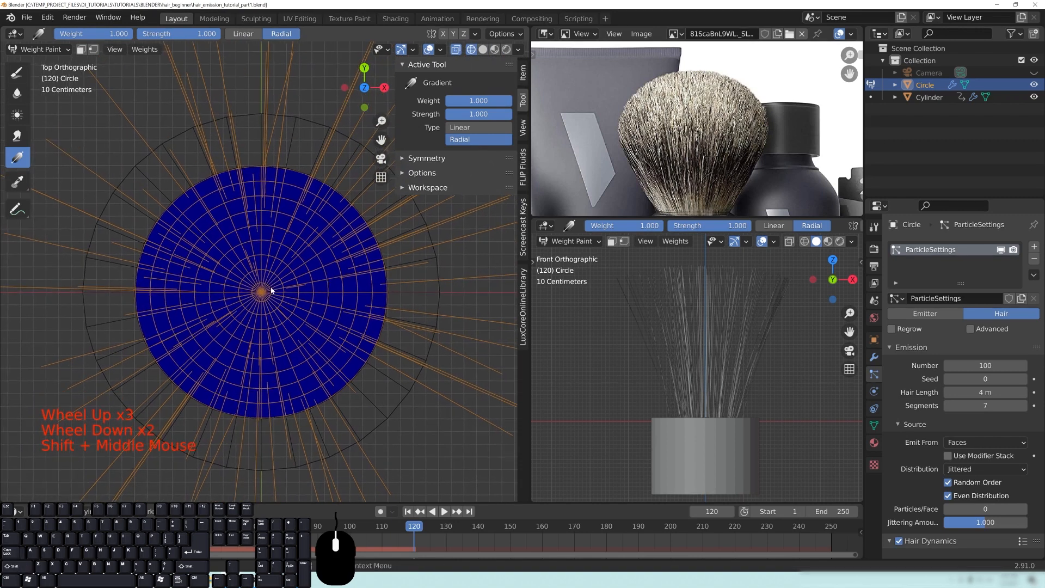
left_click_drag(261, 294, 410, 199)
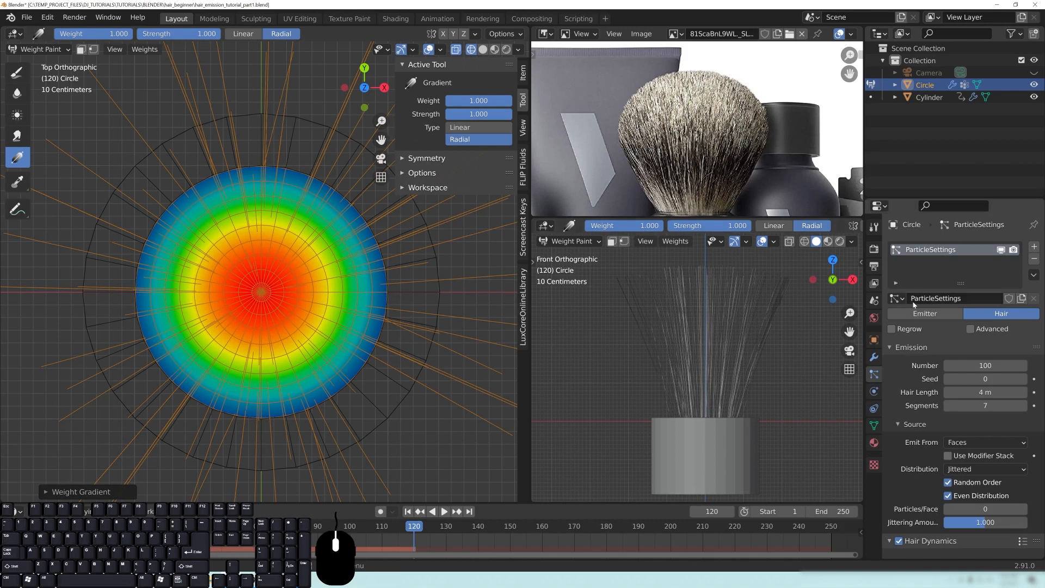
Step: Expand the vertex group settings of the circle's hair particle system
left_click(877, 377)
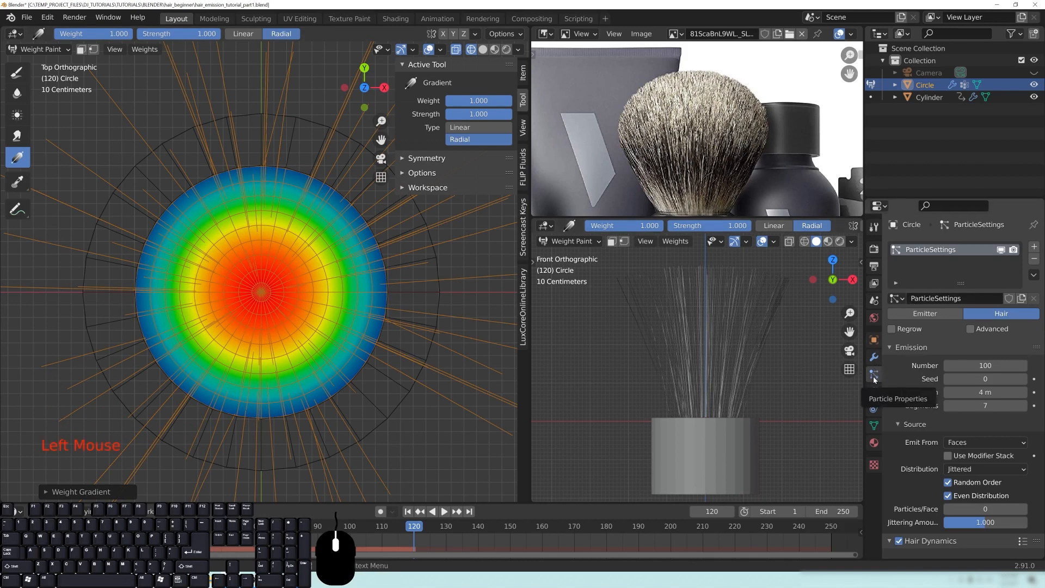
scroll(932, 436, "down", 20)
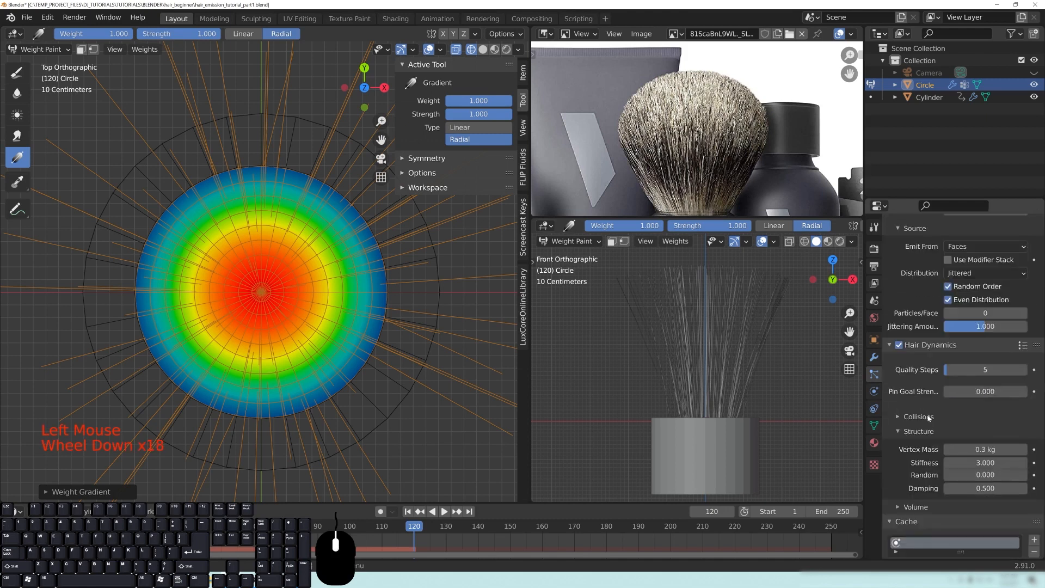
scroll(931, 436, "down", 20)
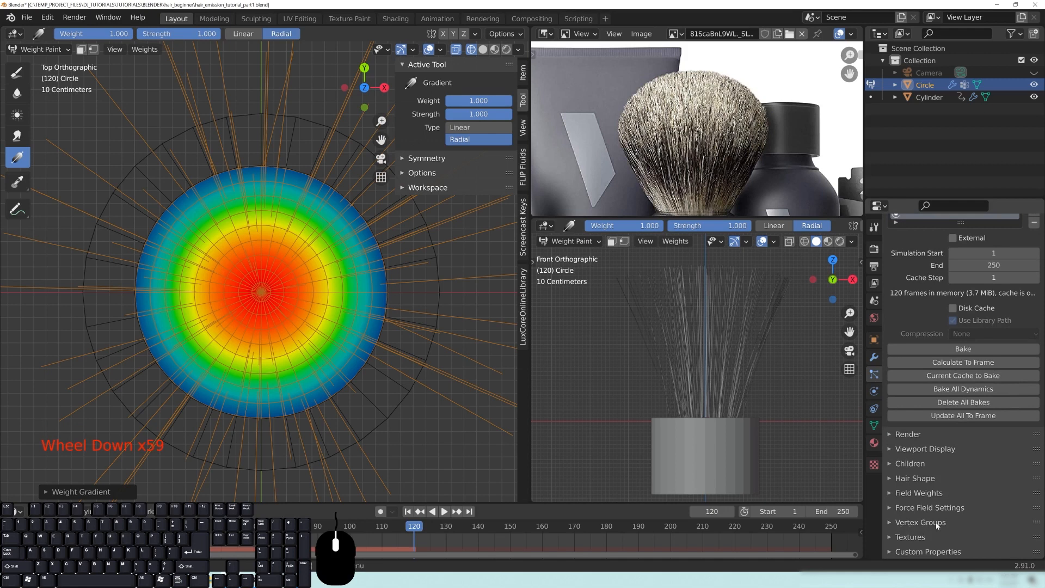
left_click(920, 523)
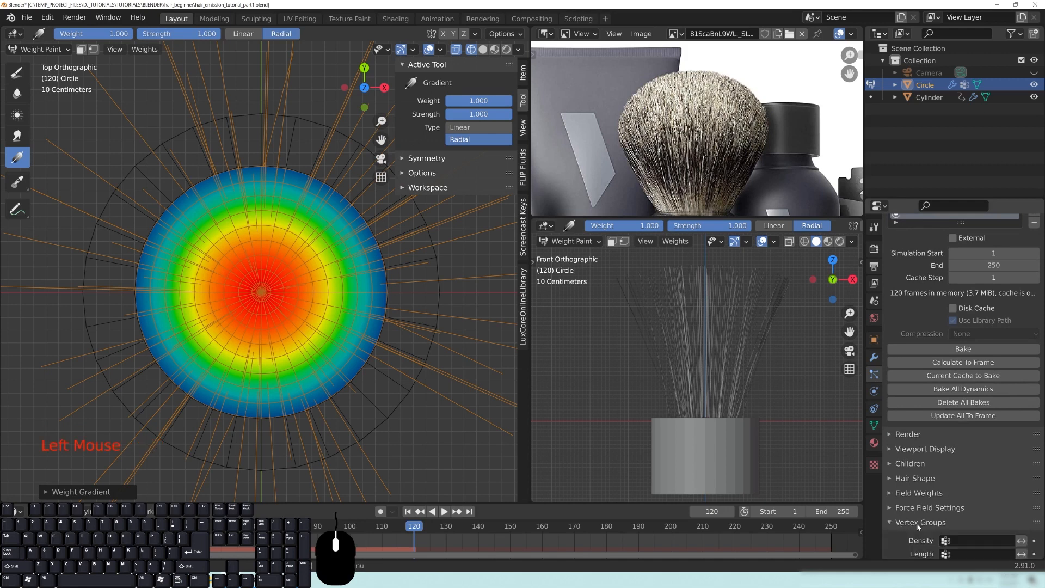
scroll(925, 527, "down", 11)
scroll(928, 527, "down", 4)
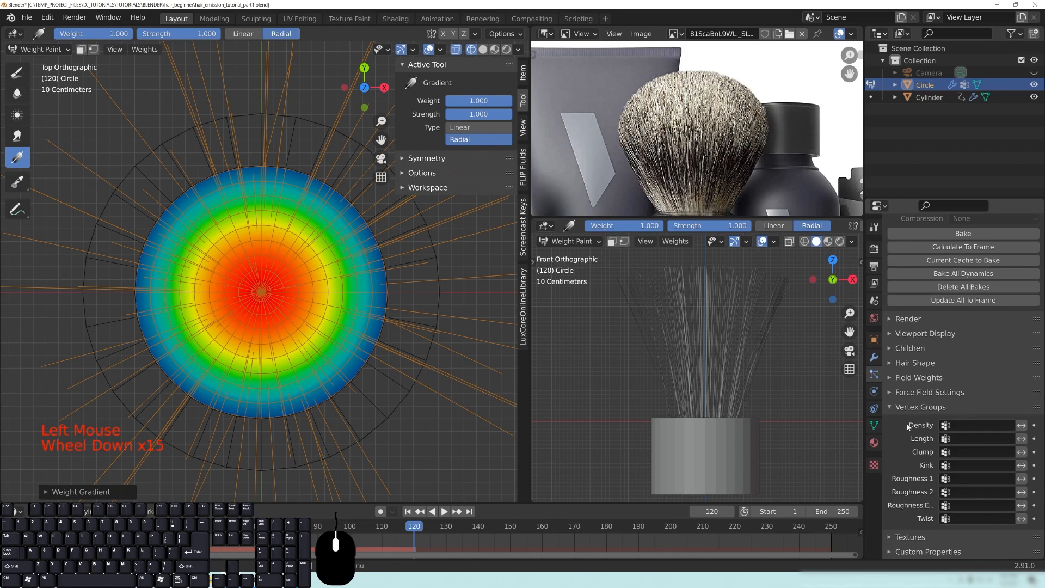
Step: Rename the circle's painted vertex group to length
left_click(880, 424)
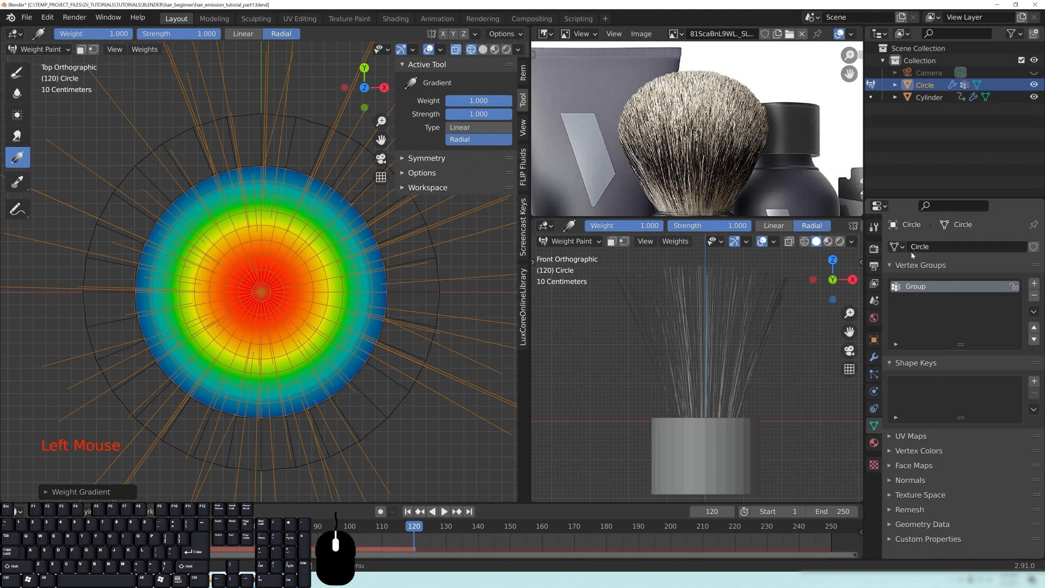
left_click(924, 290)
double_click(924, 290)
type("length")
key("Return")
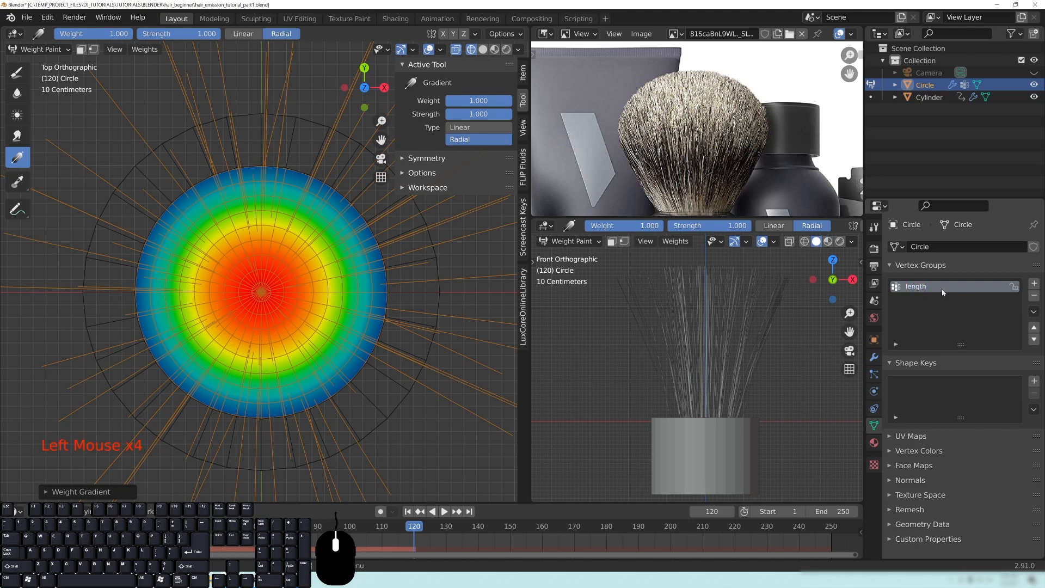
Step: Assign the length vertex group to the Length influence of the hair particle system
left_click(874, 374)
scroll(922, 491, "down", 20)
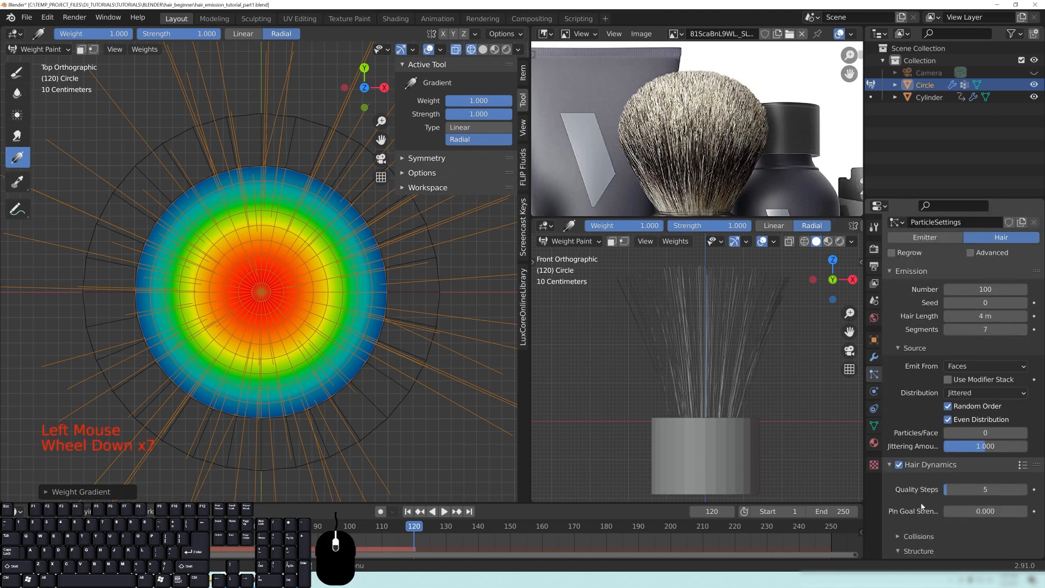
scroll(923, 491, "down", 20)
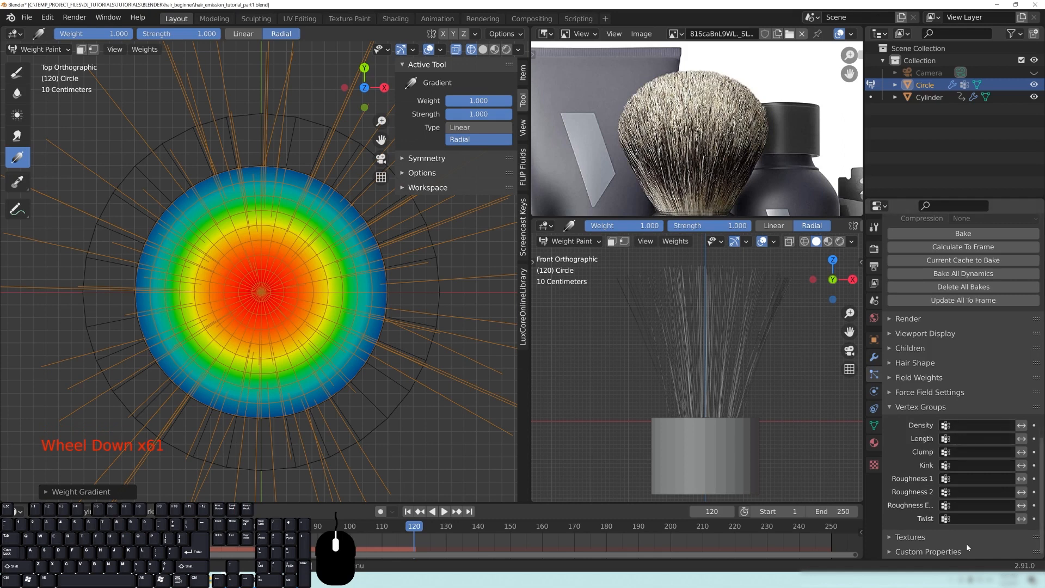
left_click(963, 443)
left_click(915, 313)
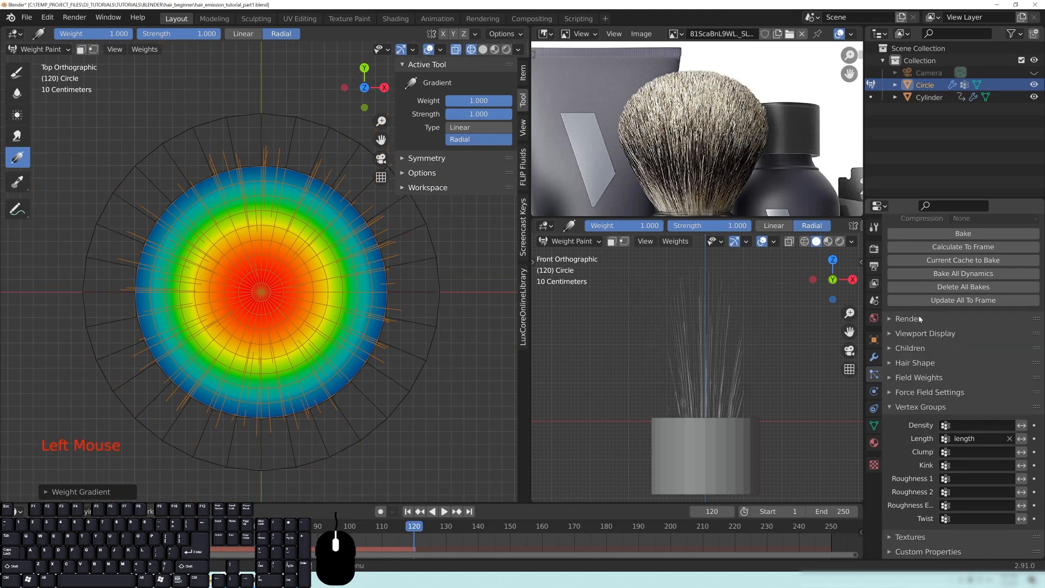
Step: Examine in the front view how the hair lengths vary from the brush's centre to its edge
scroll(746, 430, "up", 4)
middle_click_drag(746, 431, 746, 374, "shift")
scroll(639, 349, "up", 2)
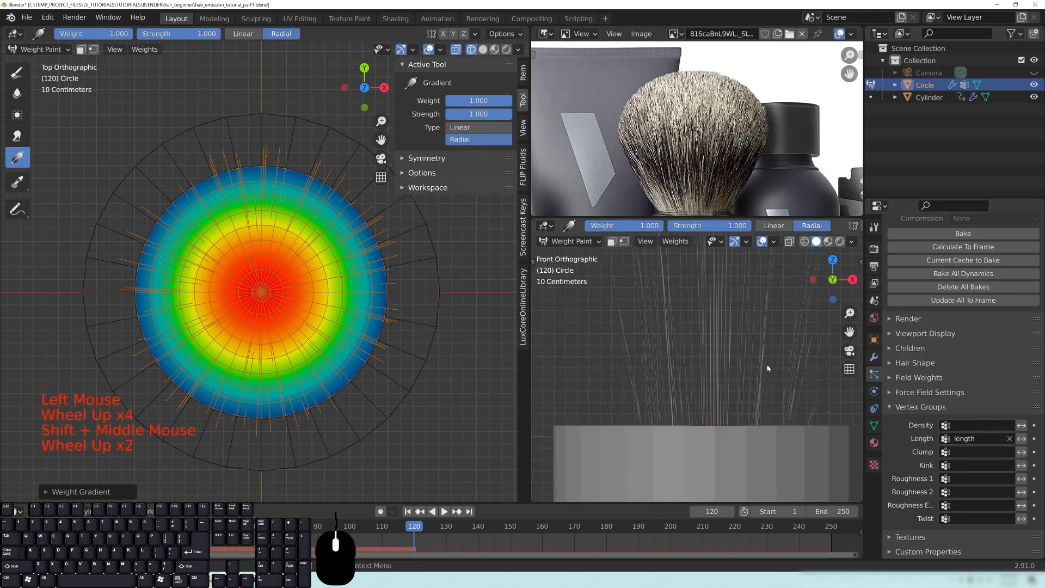
scroll(737, 356, "down", 5)
middle_click_drag(706, 329, 722, 436, "shift")
left_click(700, 371)
scroll(721, 354, "up", 3)
scroll(700, 355, "up", 5)
middle_click_drag(700, 354, 735, 479, "shift")
scroll(714, 371, "down", 5)
middle_click_drag(714, 371, 711, 354, "shift")
mouse_move(711, 354)
middle_mouse_down("shift")
mouse_move(702, 260)
mouse_move(688, 296)
mouse_move(702, 347)
middle_mouse_up("shift")
scroll(688, 296, "up", 3)
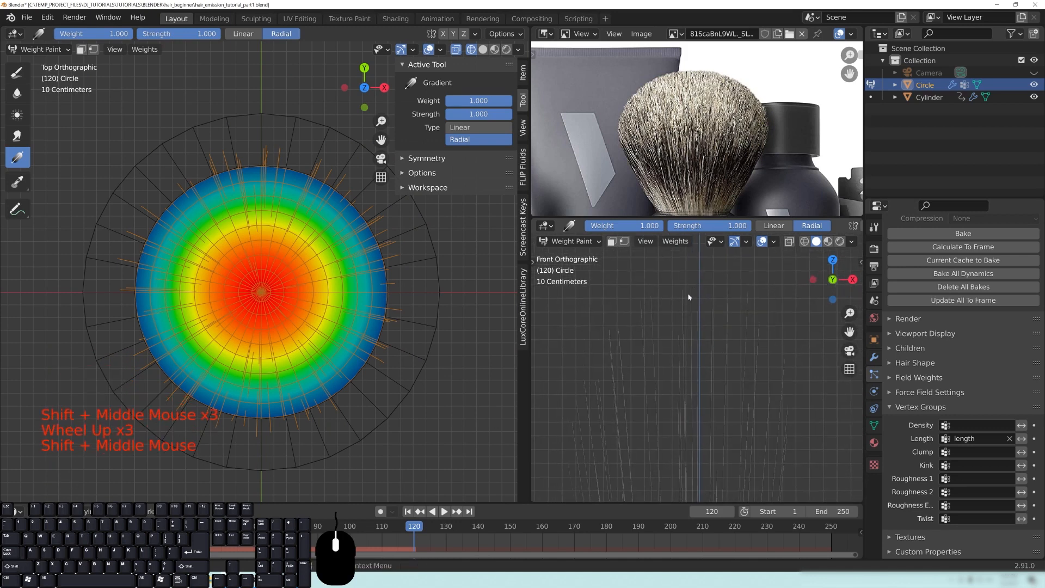
middle_click_drag(708, 463, 760, 300, "shift")
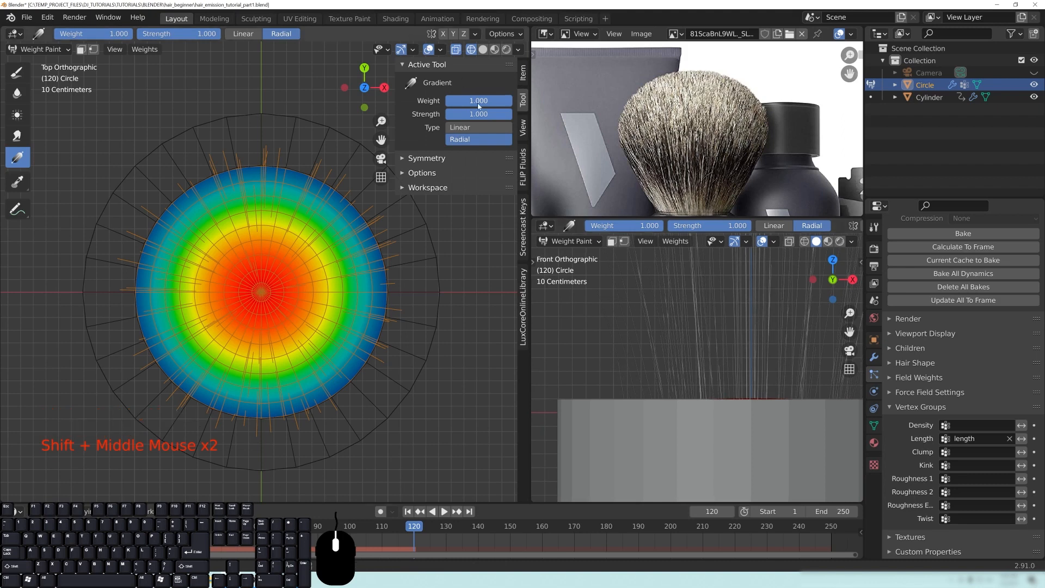
scroll(697, 336, "down", 4)
middle_click_drag(735, 321, 686, 398, "shift")
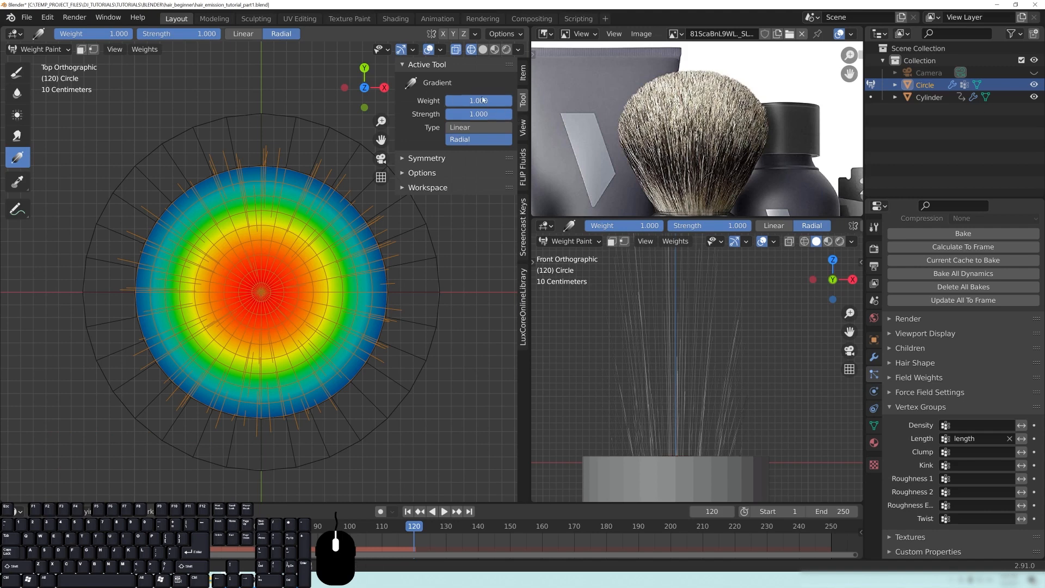
Step: Set the Gradient tool's weight to 0.000 and apply a radial gradient from the circle's centre far past its rim
left_click_drag(497, 102, 447, 103)
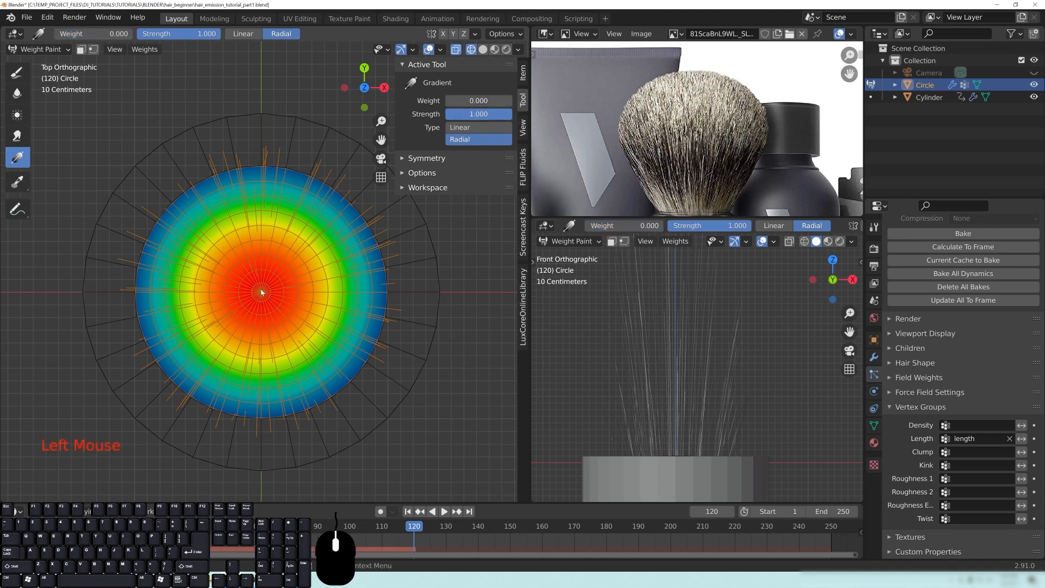
left_click_drag(263, 294, 531, 229)
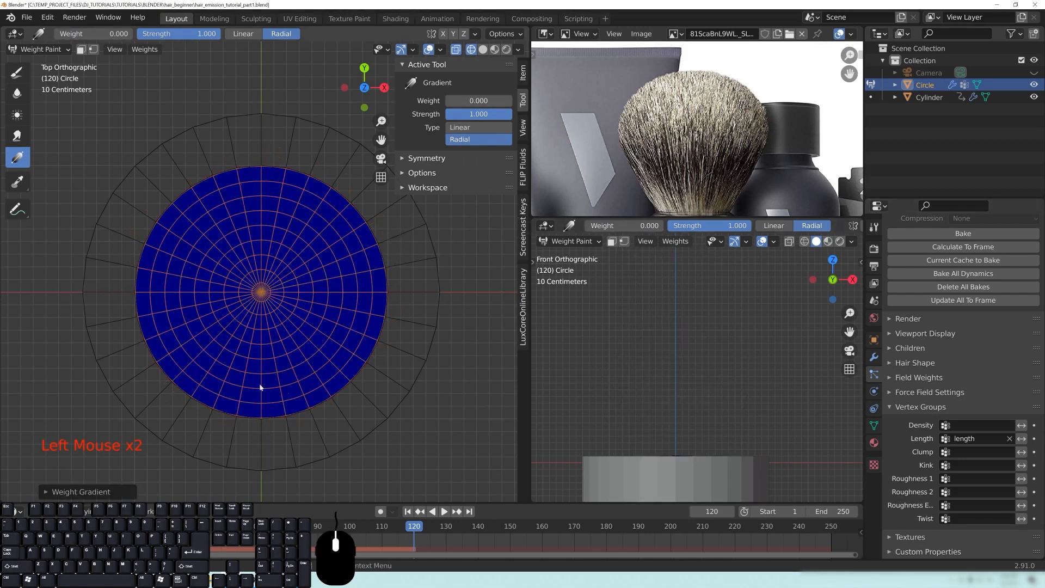
Step: Set the Gradient tool's weight to 1.000 and apply a radial gradient from the circle's centre to just past its rim
middle_click_drag(309, 236, 350, 270, "shift")
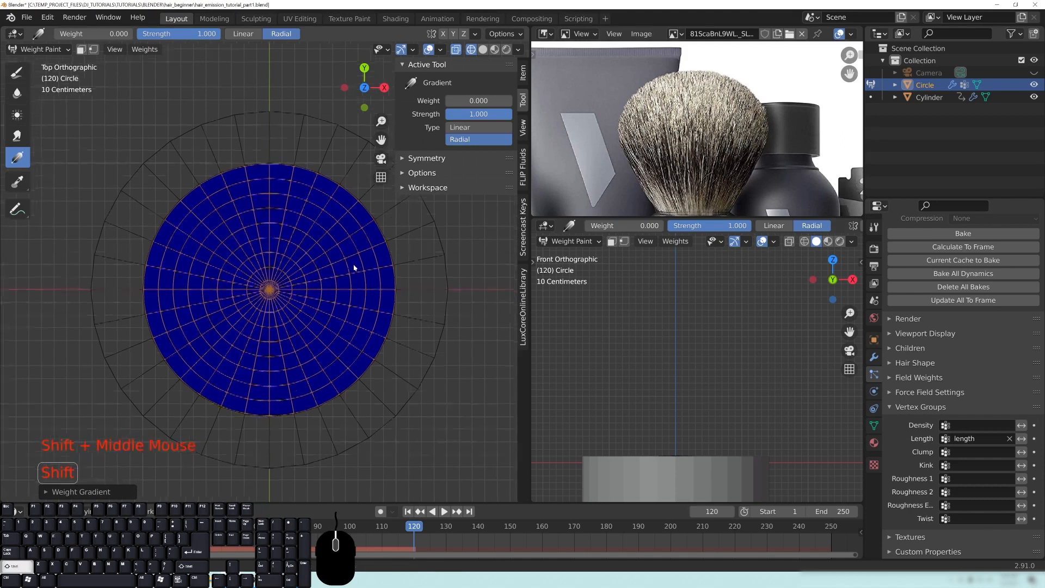
middle_click_drag(217, 234, 302, 259, "shift")
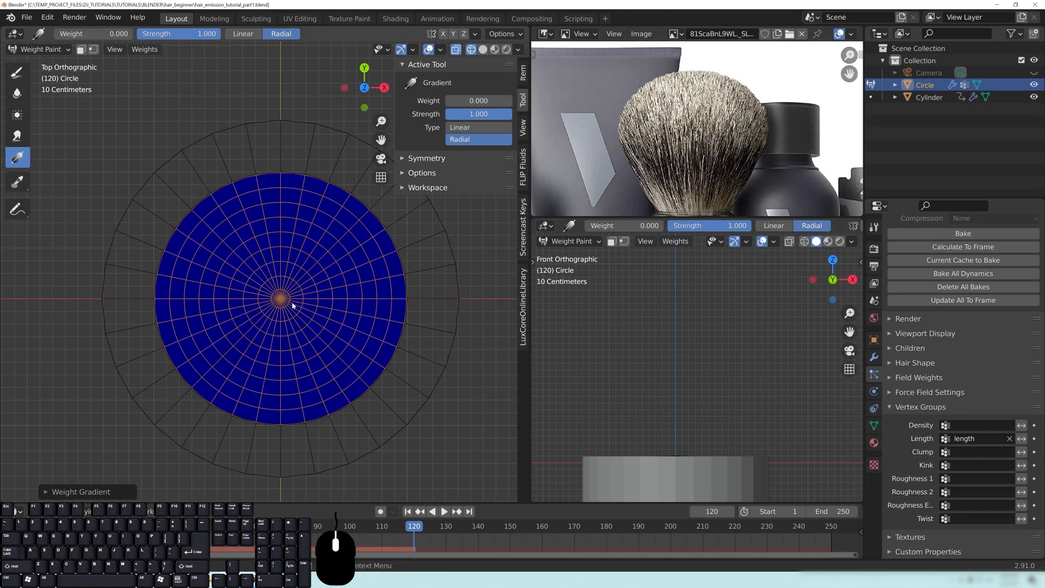
left_click_drag(473, 102, 539, 103)
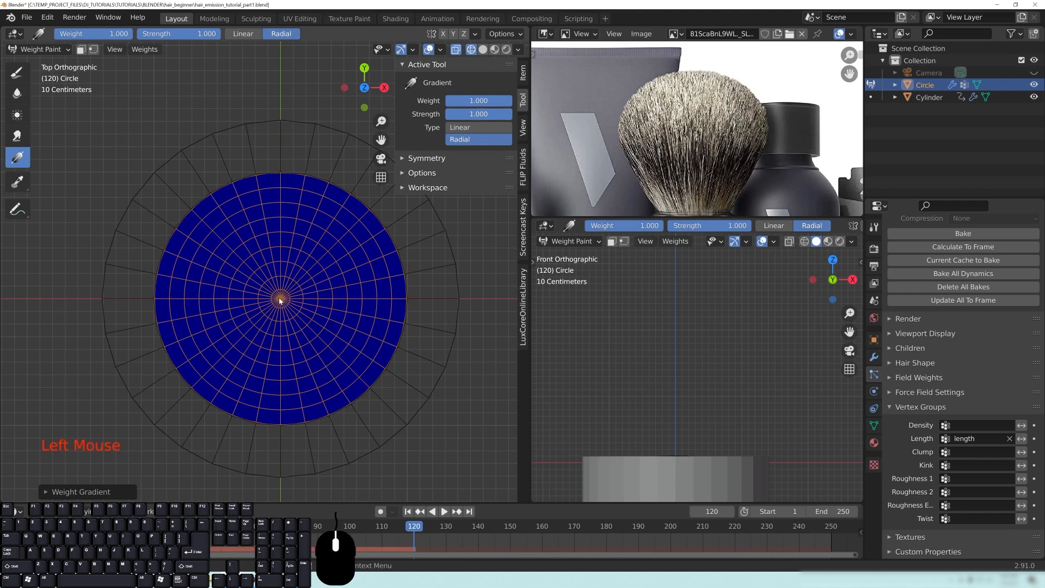
left_click_drag(281, 299, 425, 226)
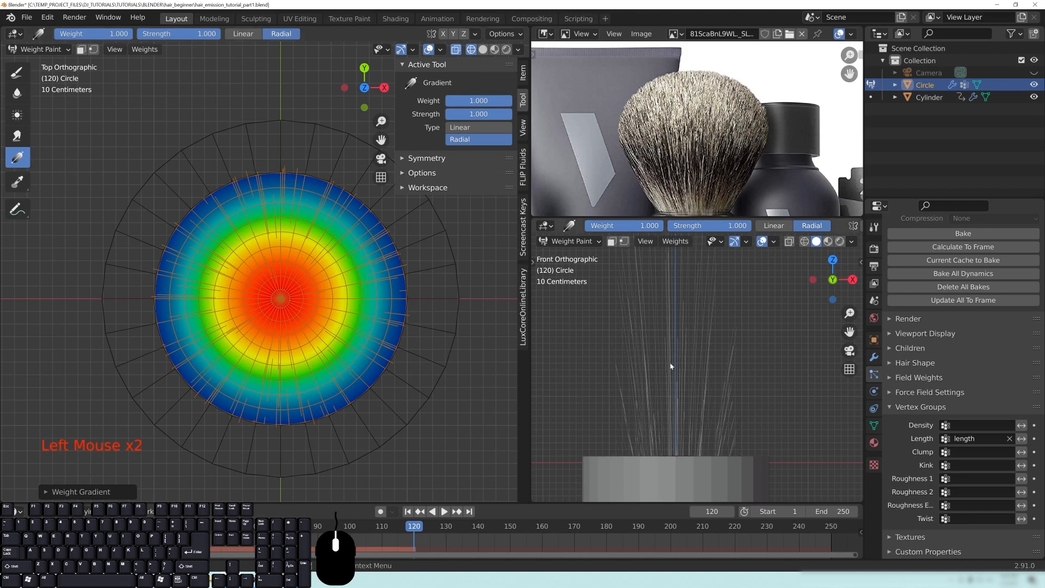
middle_click_drag(681, 339, 667, 383, "shift")
scroll(667, 383, "down", 3)
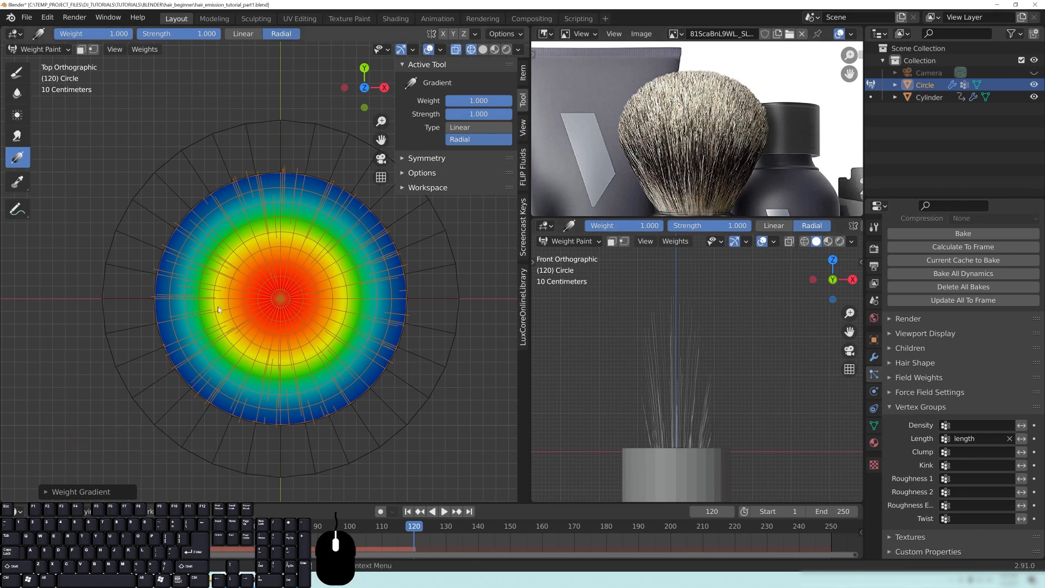
left_click_drag(281, 298, 333, 268)
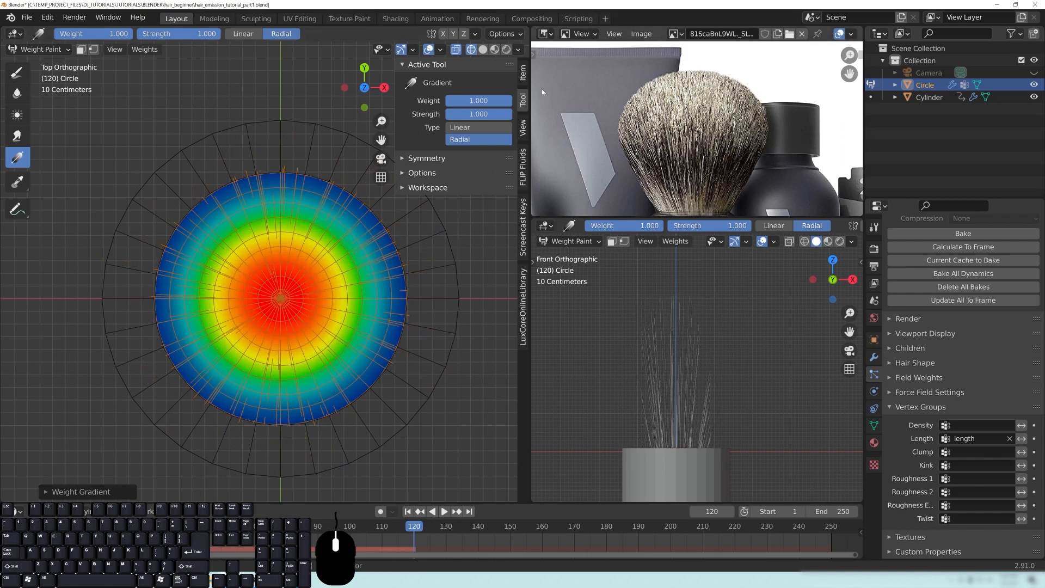
Step: Clear the circle's painted weights with a radial gradient of weight 0.000 from its centre past the rim
left_click(17, 74)
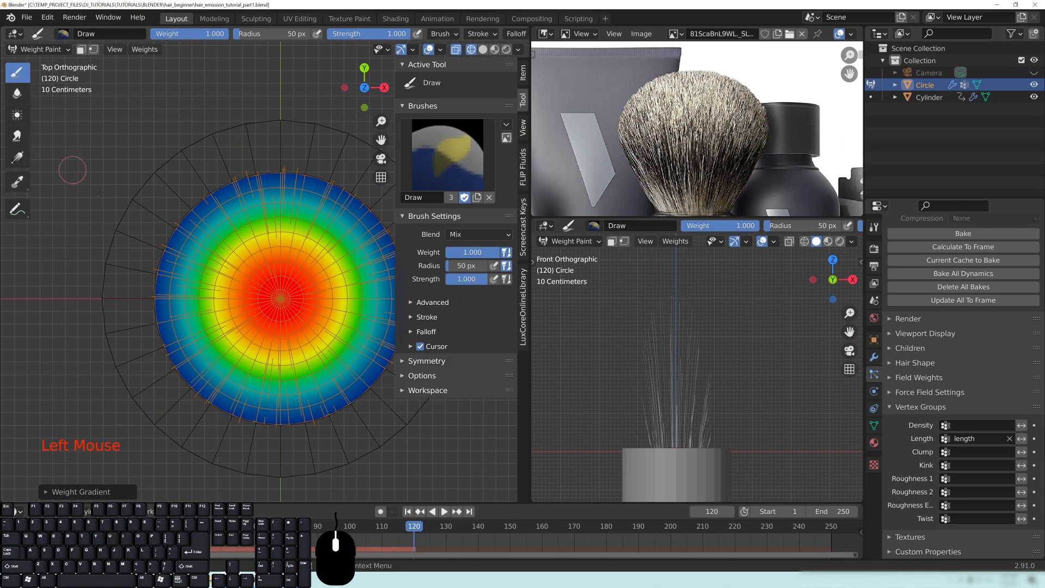
left_click(463, 235)
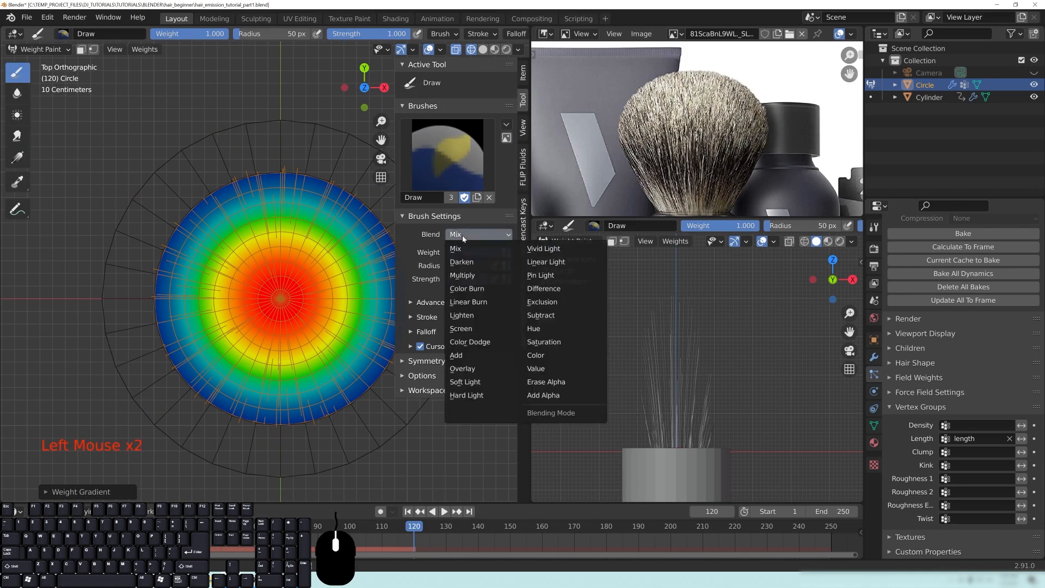
left_click(482, 238)
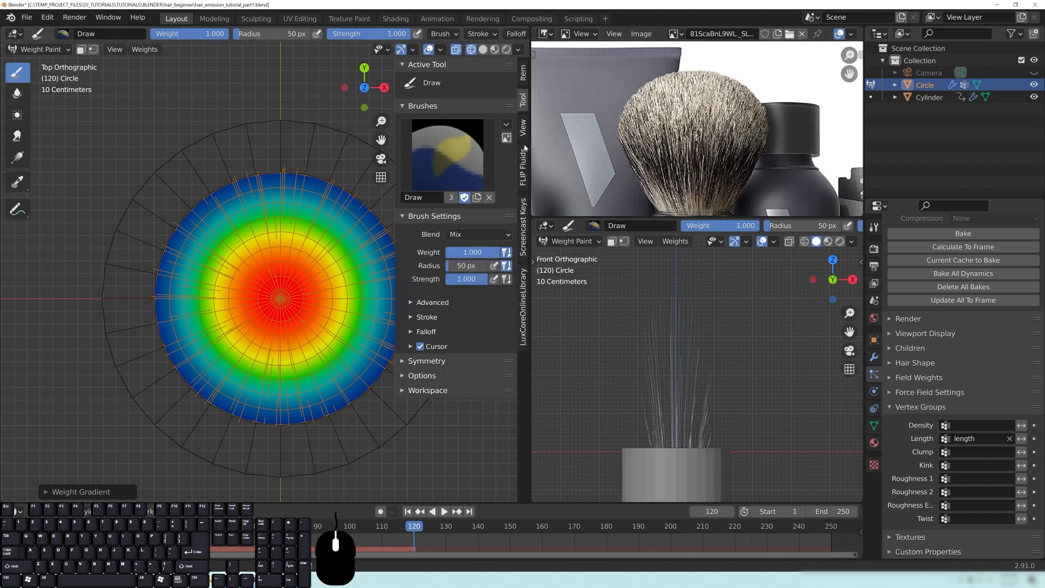
left_click(17, 158)
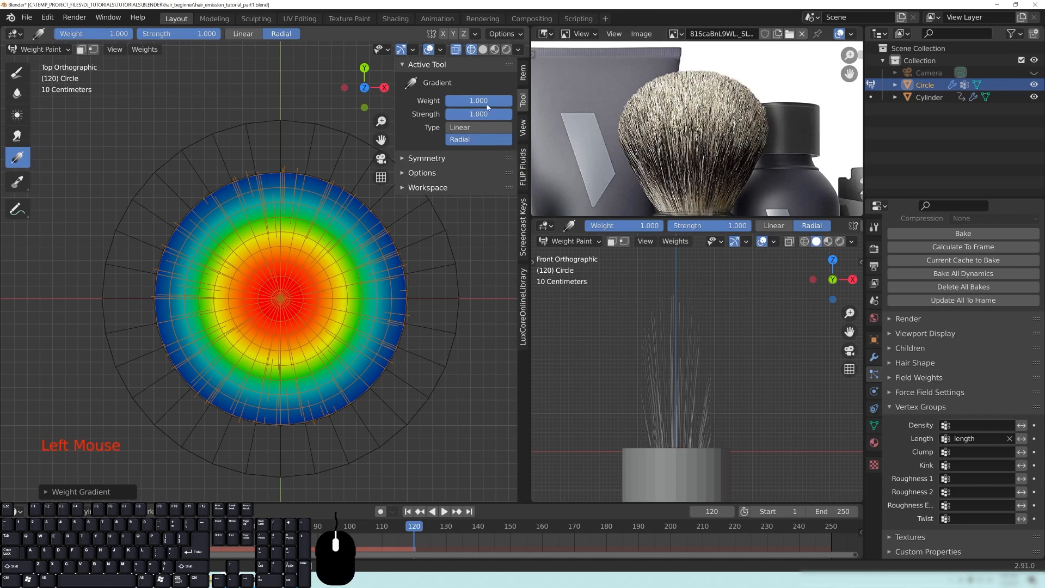
left_click_drag(491, 105, 443, 105)
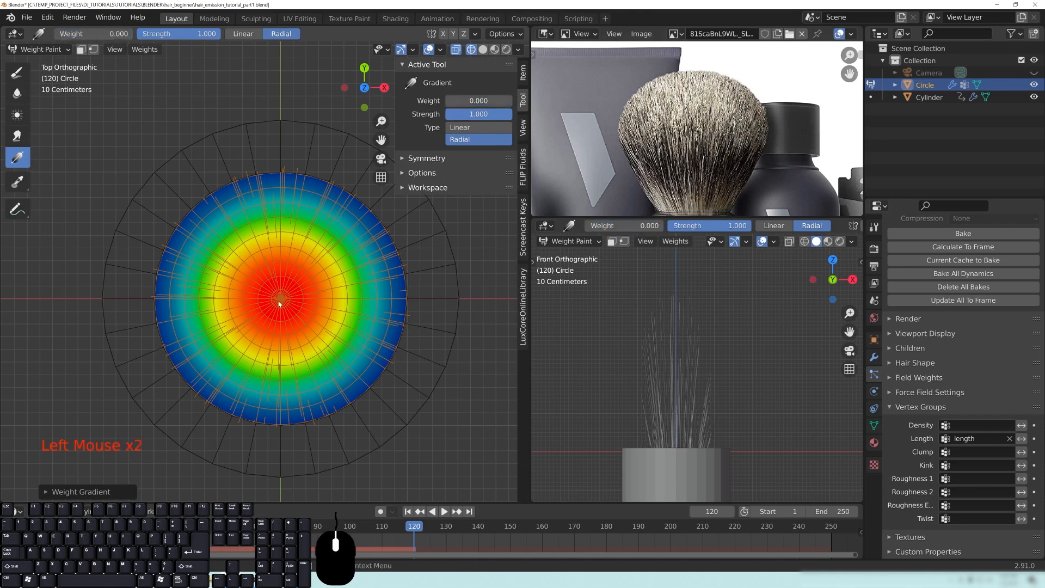
left_click_drag(280, 299, 453, 289)
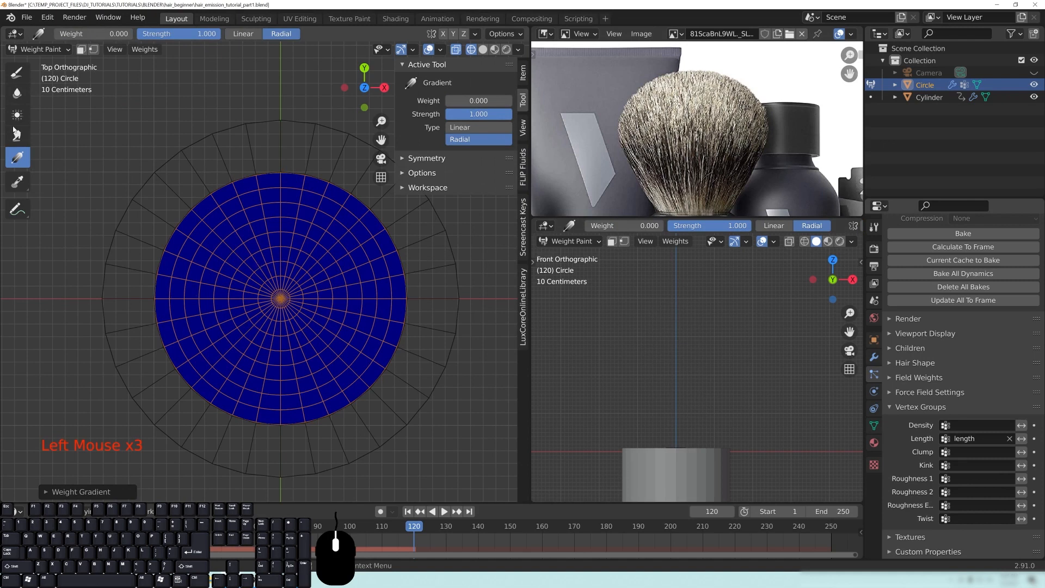
Step: Set the Draw brush's blend mode to Add for the weight painting
left_click(18, 74)
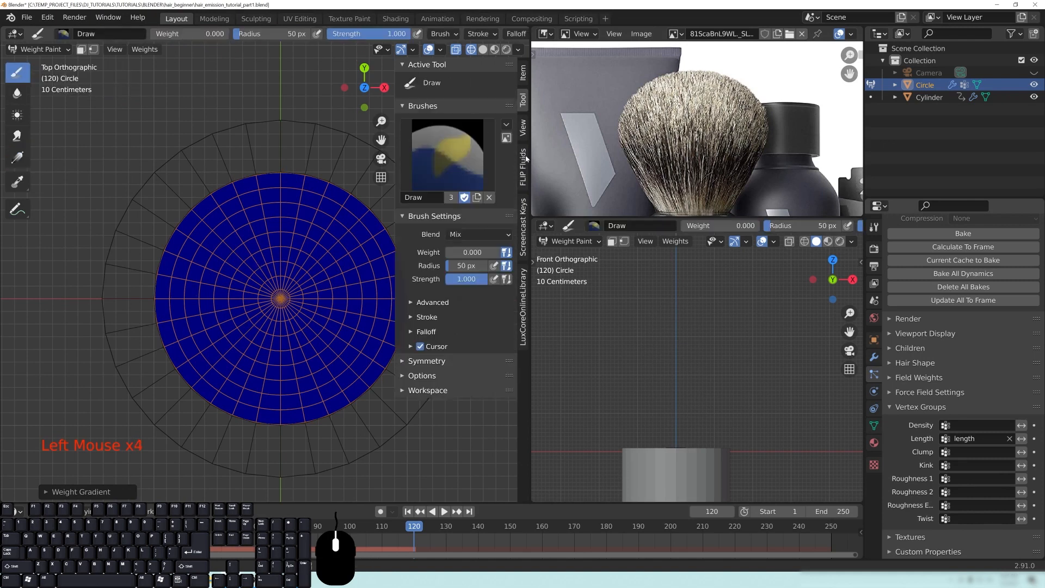
left_click(474, 216)
left_click(474, 216)
left_click(468, 235)
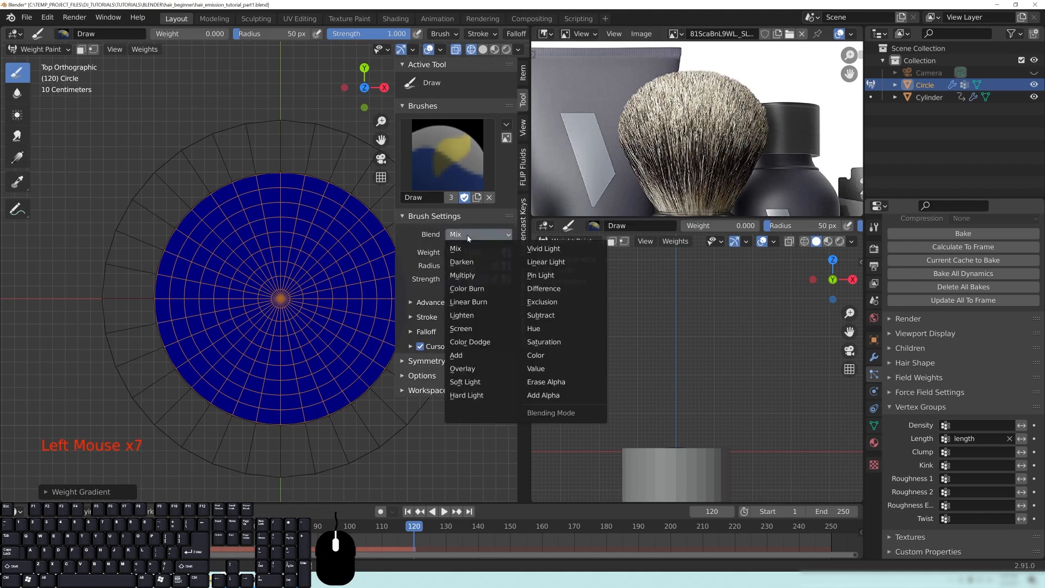
left_click(465, 356)
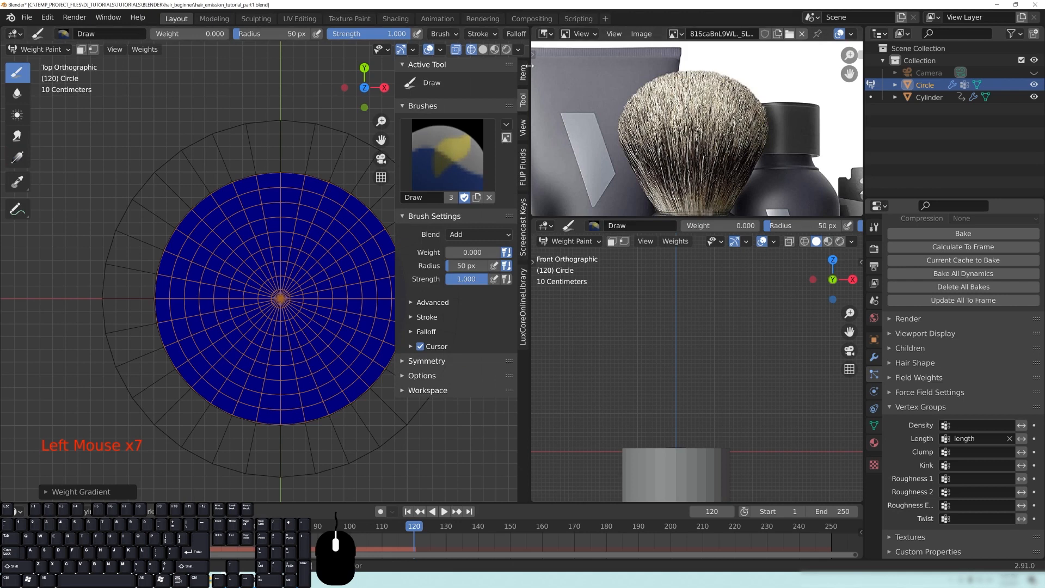
Step: Set the Gradient tool's weight to 0.250 and apply a radial gradient from the circle's centre well past its rim
left_click(20, 163)
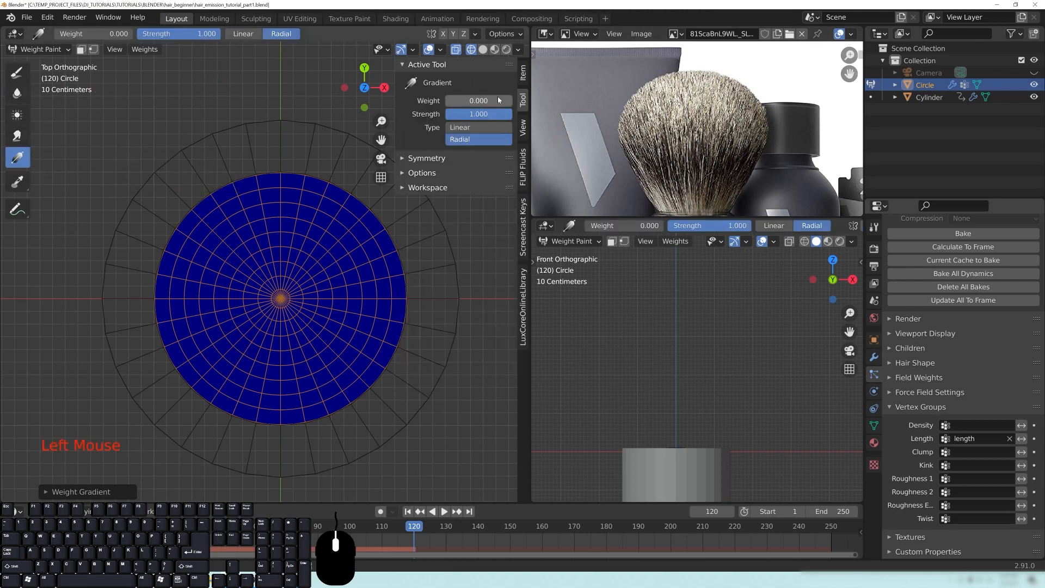
double_click(477, 100)
key("Delete")
type(".25")
key("Return")
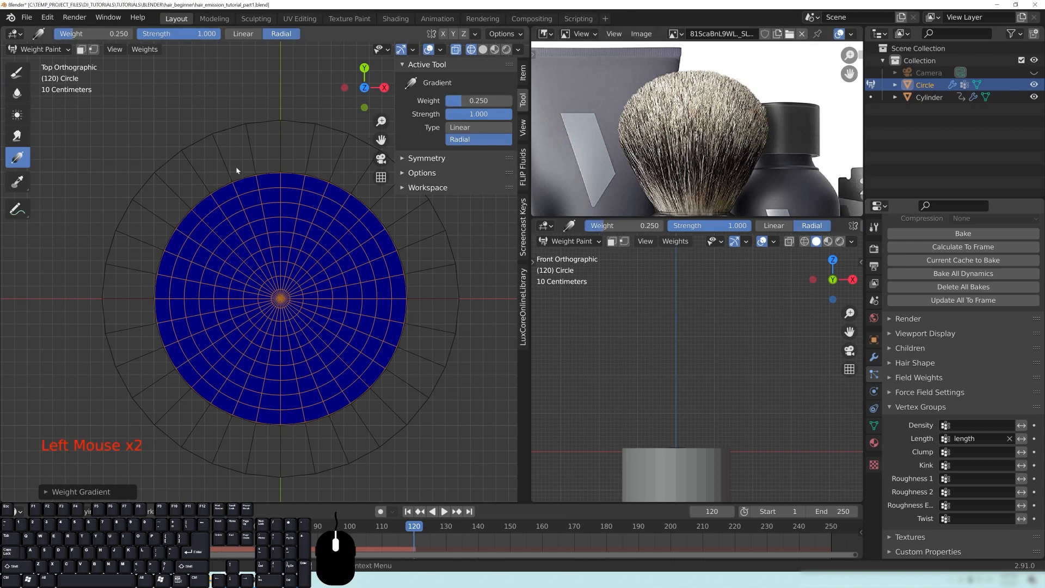
left_click_drag(281, 299, 479, 203)
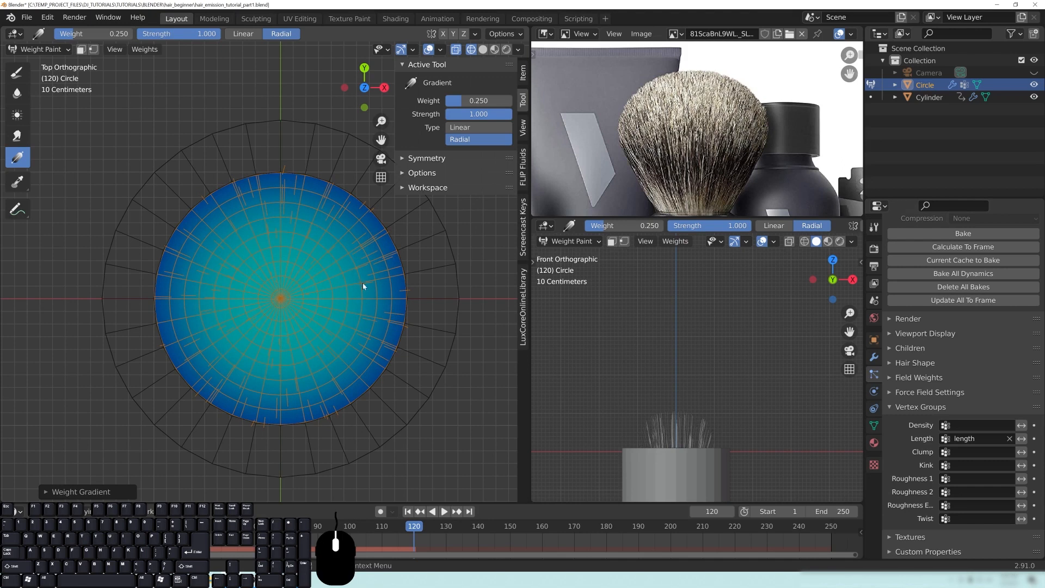
Step: Display the front view in wireframe shading, framed closely on the hairs above the cylinder
mouse_move(675, 405)
middle_mouse_down("shift")
mouse_move(684, 423)
mouse_move(674, 365)
middle_mouse_up("shift")
scroll(685, 424, "up", 5)
key("z")
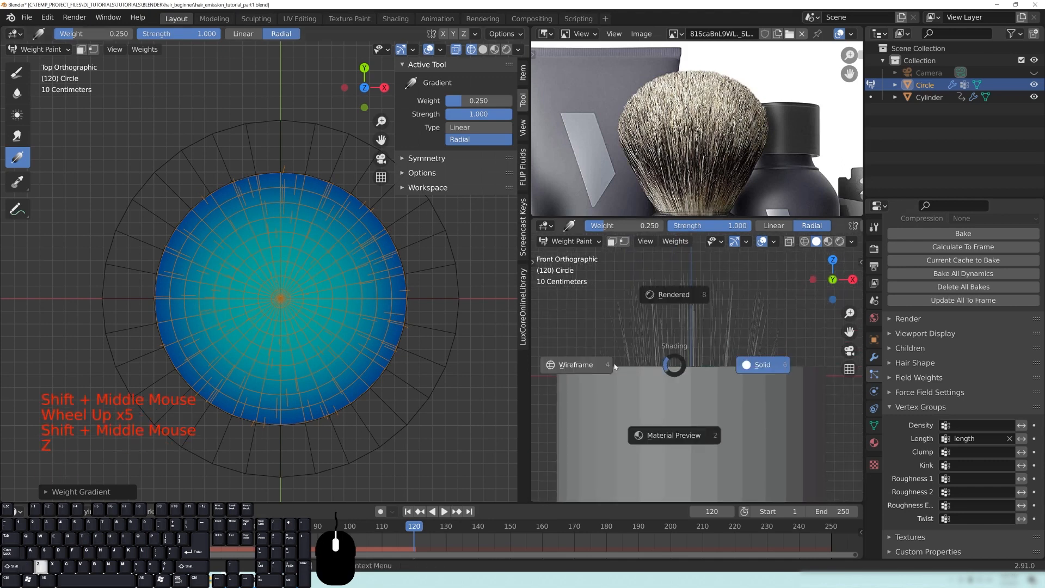
left_click(562, 368)
scroll(566, 376, "up", 1)
middle_click_drag(567, 376, 570, 380, "shift")
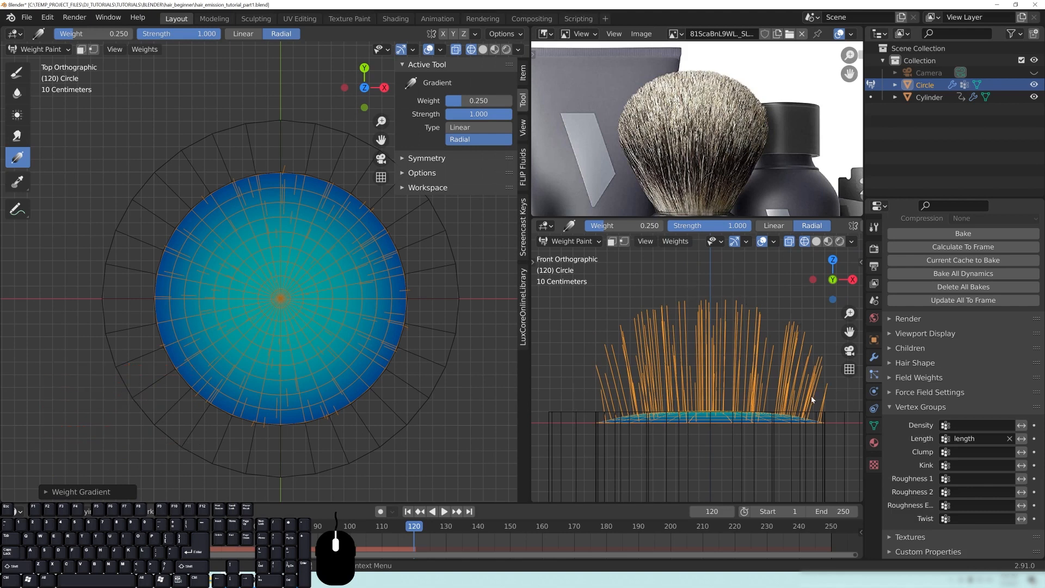
Step: Try a Hair Length of 7.38 m in the particle system's emission settings and restore it to 4 m
left_click(924, 411)
scroll(946, 371, "up", 10)
left_click(943, 369)
scroll(1001, 308, "up", 20)
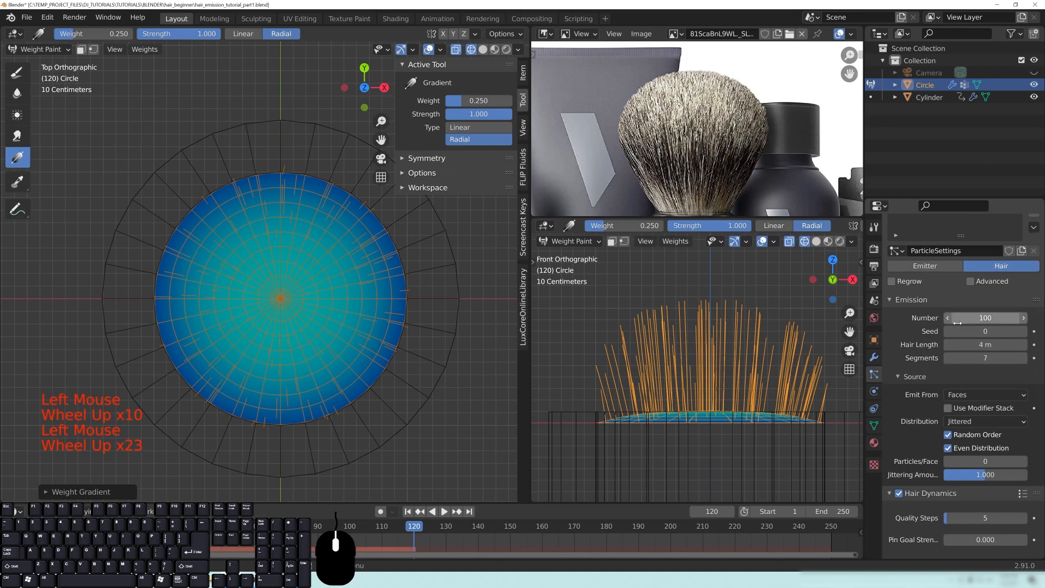
mouse_move(973, 345)
left_mouse_down()
mouse_move(1007, 345)
mouse_move(978, 345)
left_mouse_up()
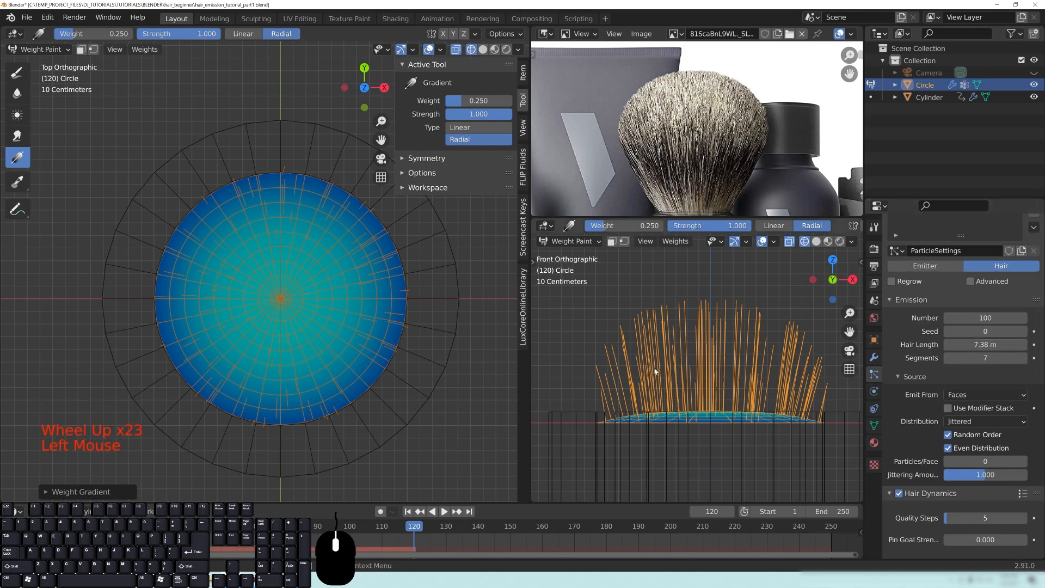
left_click(577, 241)
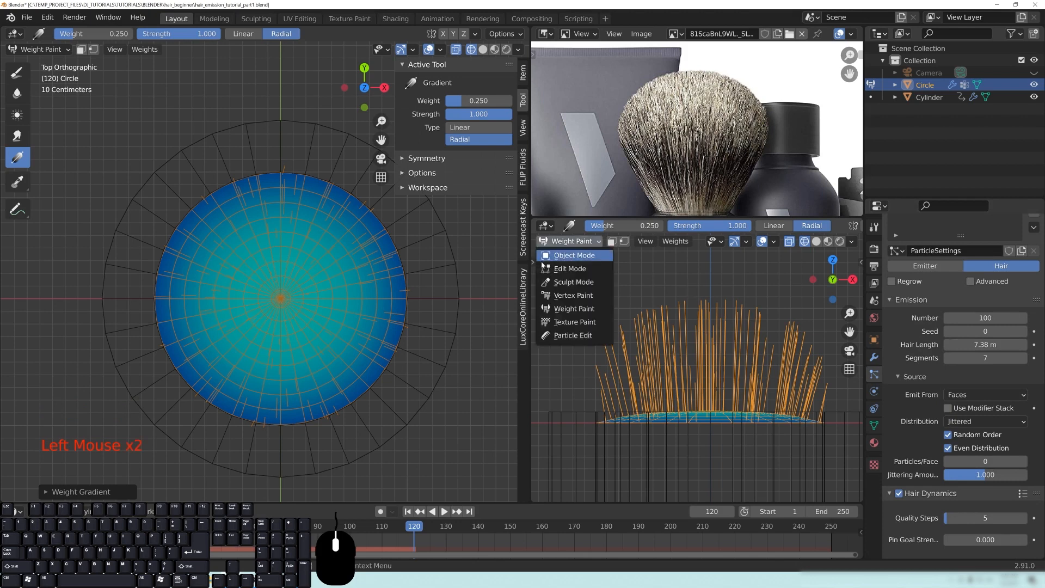
left_click(983, 345)
type("4.0")
key("Return")
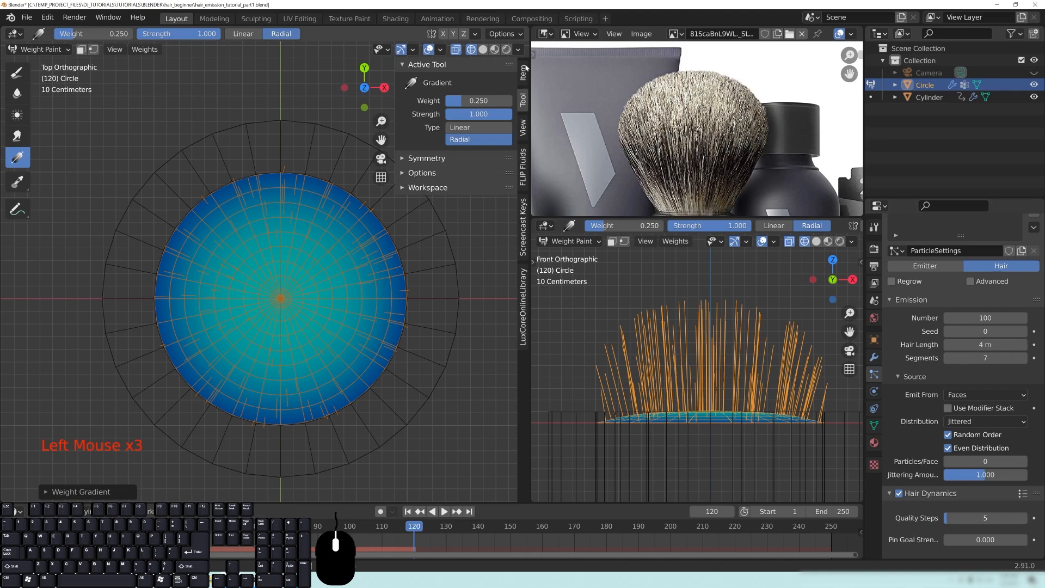
Step: Add a second radial gradient of weight 0.250 from the circle's centre past its rim to lengthen the hairs
left_click(17, 72)
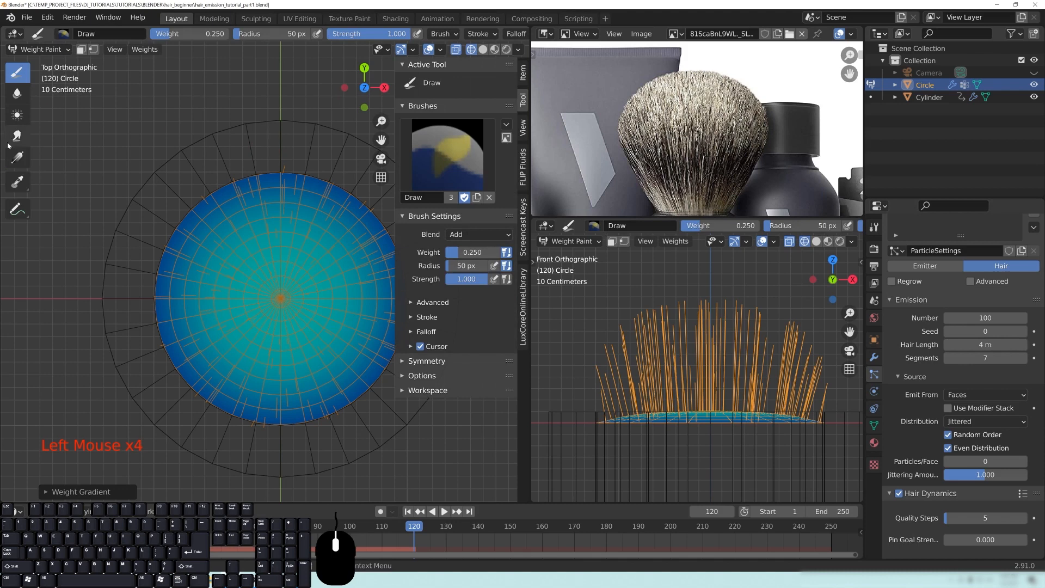
left_click(15, 158)
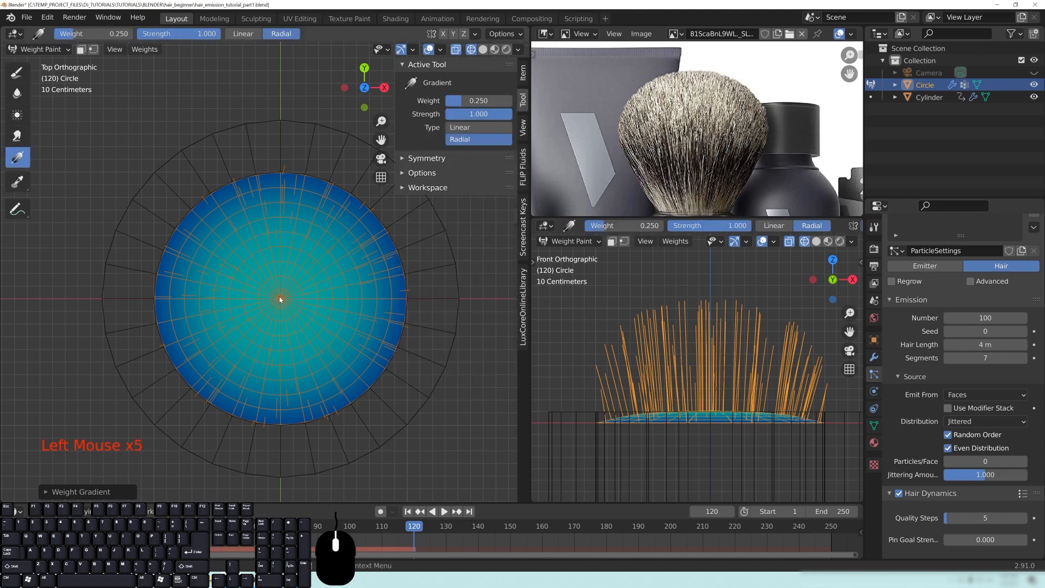
mouse_move(280, 300)
left_mouse_down()
mouse_move(417, 234)
mouse_move(522, 203)
mouse_move(509, 209)
left_mouse_up()
scroll(708, 354, "down", 5)
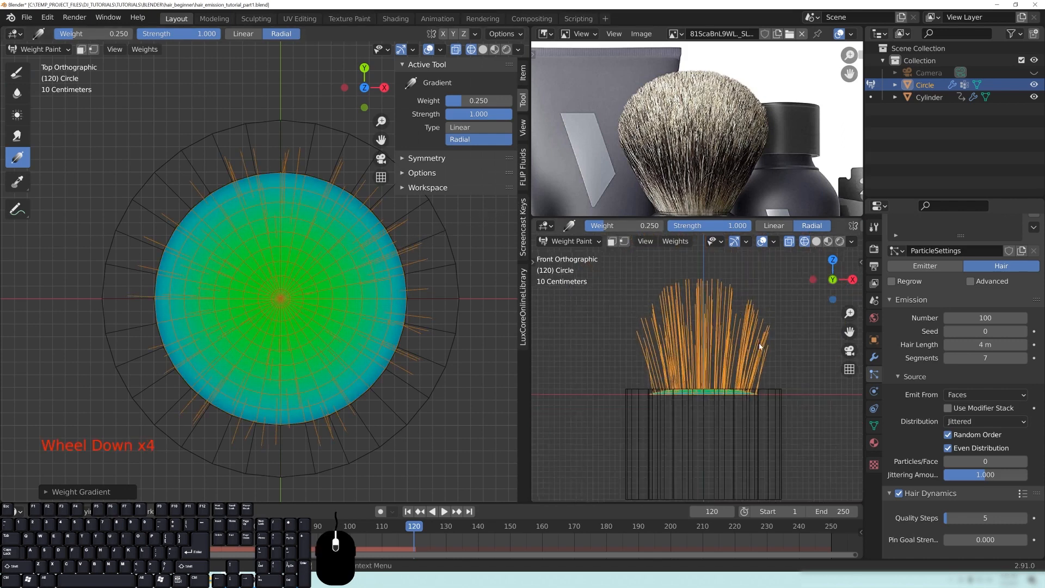
scroll(738, 371, "up", 1)
middle_click_drag(724, 349, 732, 372, "shift")
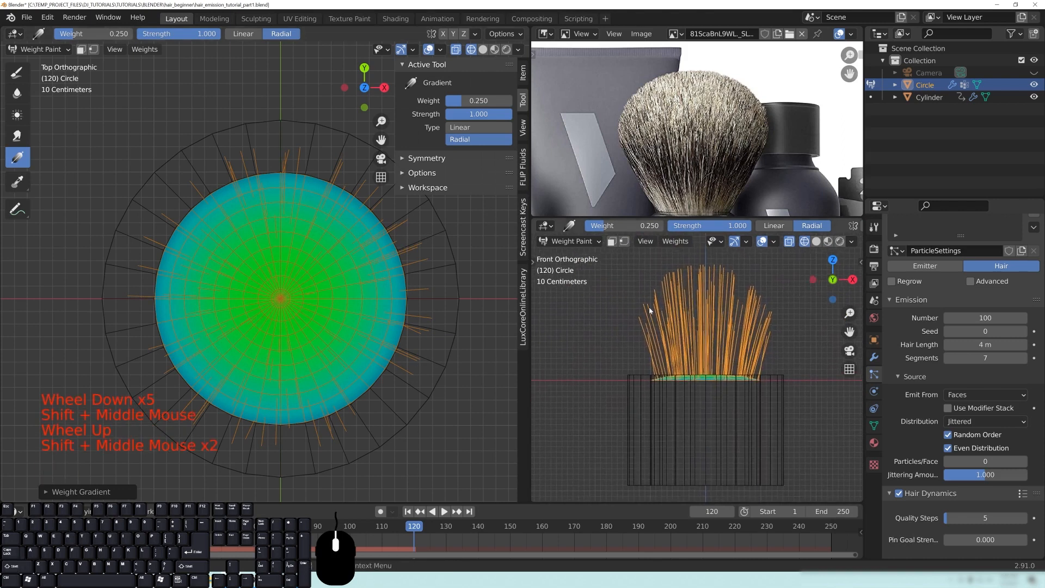
Step: Compare with the whole brush in the reference image and add a third, wider radial gradient of weight 0.250 from the circle's centre
middle_click_drag(702, 125, 651, 102)
scroll(722, 130, "down", 1)
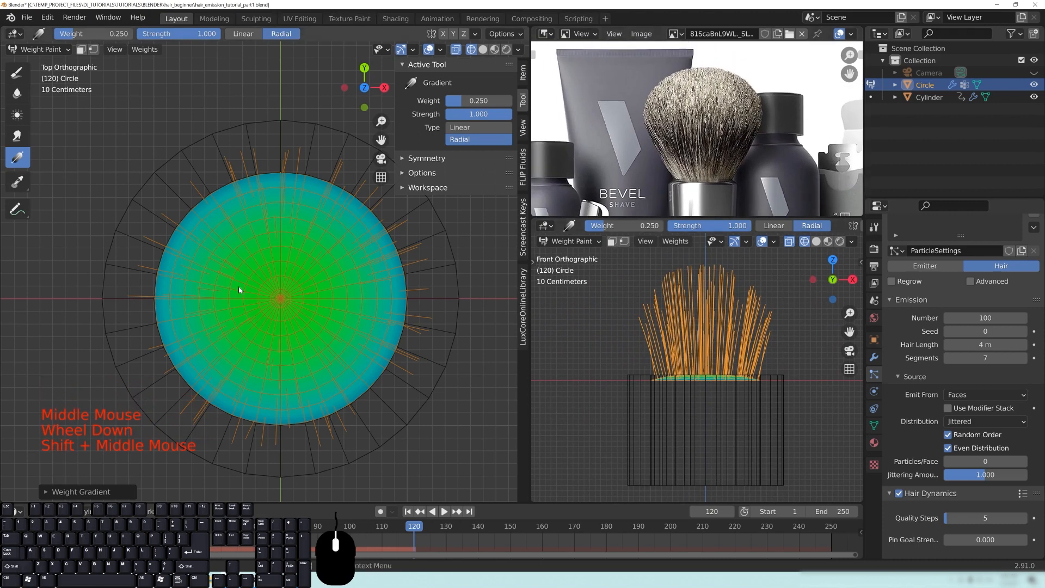
left_click_drag(281, 300, 537, 202)
scroll(737, 382, "down", 3)
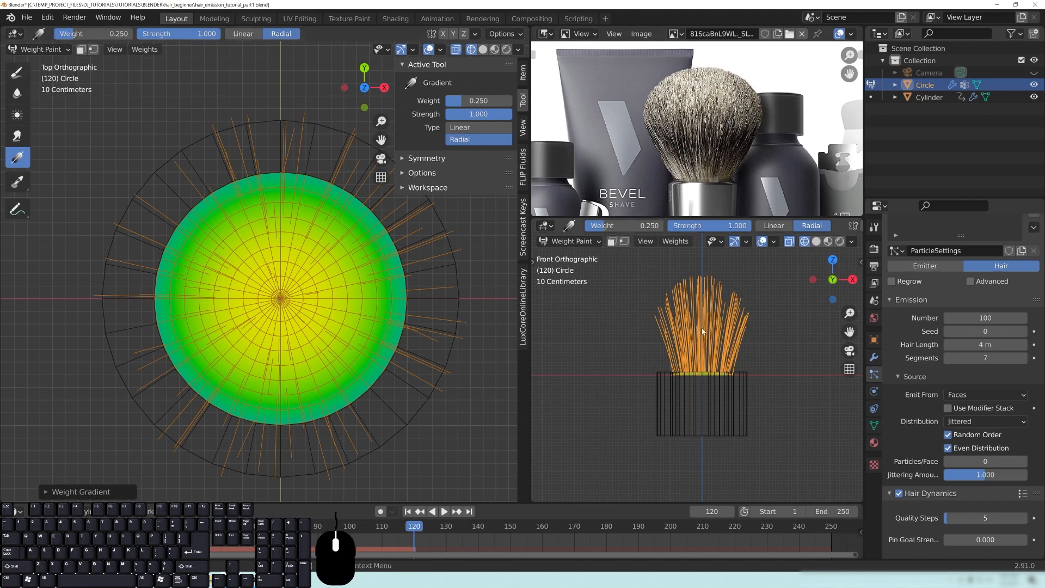
Step: Set the Draw brush's blend mode back to Mix
left_click(17, 72)
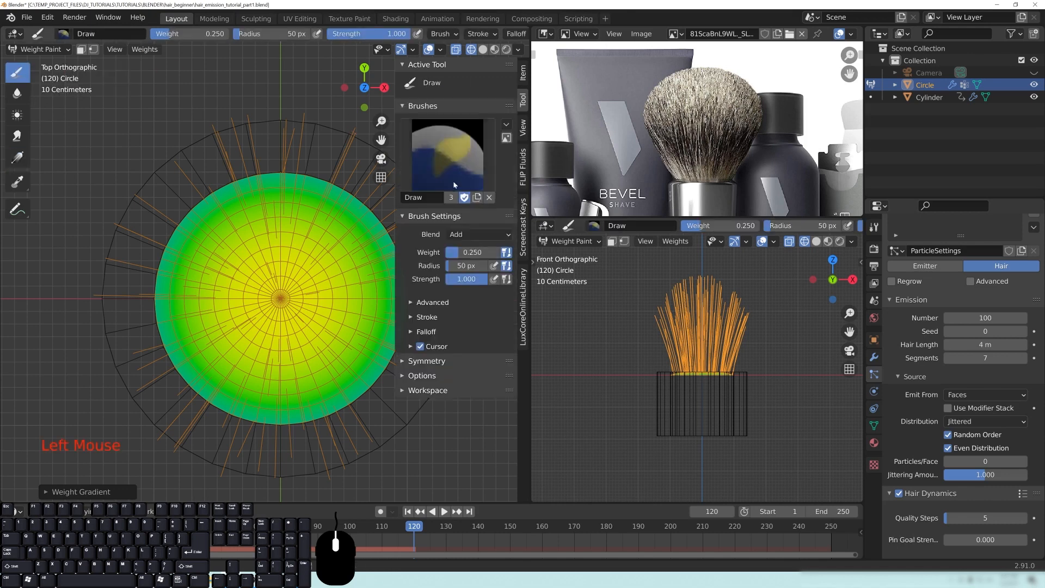
left_click(478, 234)
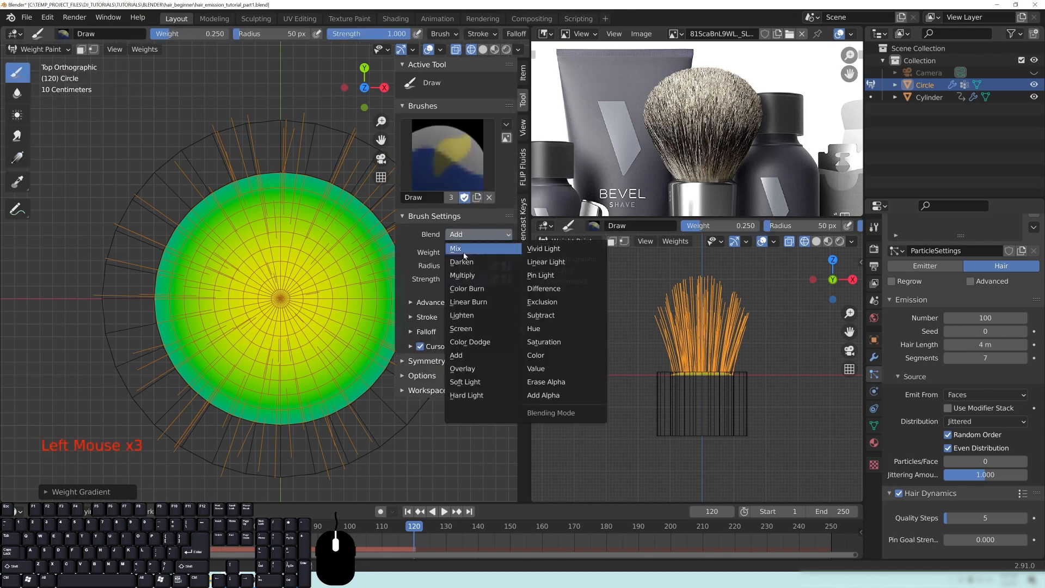
left_click(457, 249)
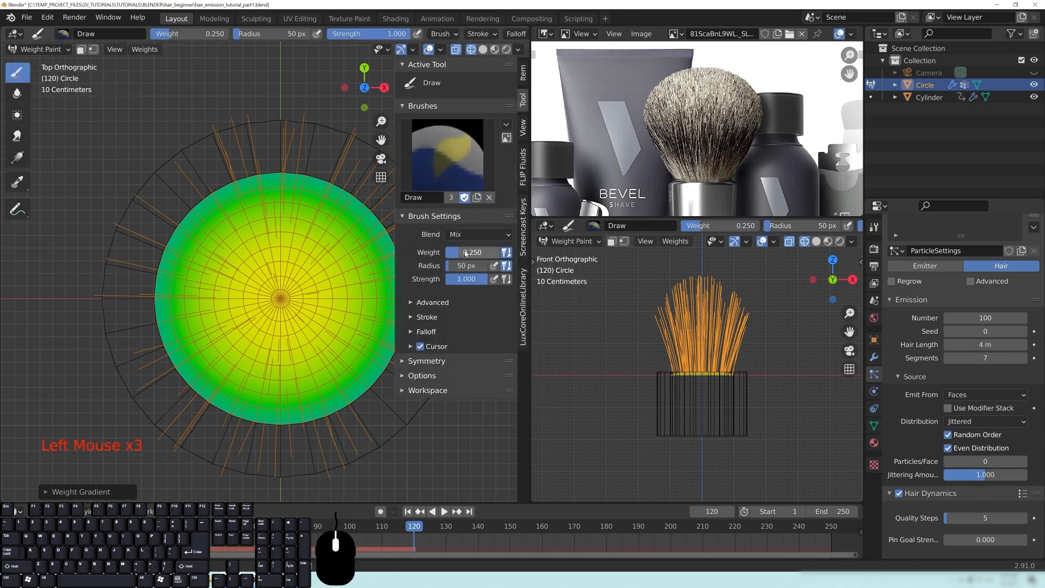
Step: Set the Gradient tool's weight to 0.000 and reset the circle's weights with a radial gradient from its centre far past the rim
left_click(20, 159)
left_click_drag(479, 101, 452, 100)
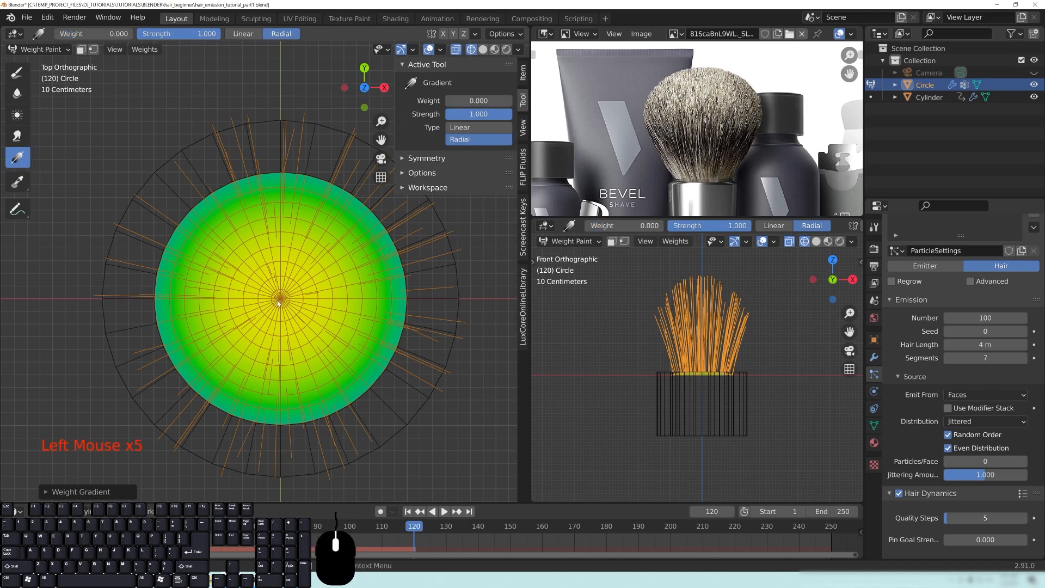
left_click_drag(282, 300, 533, 262)
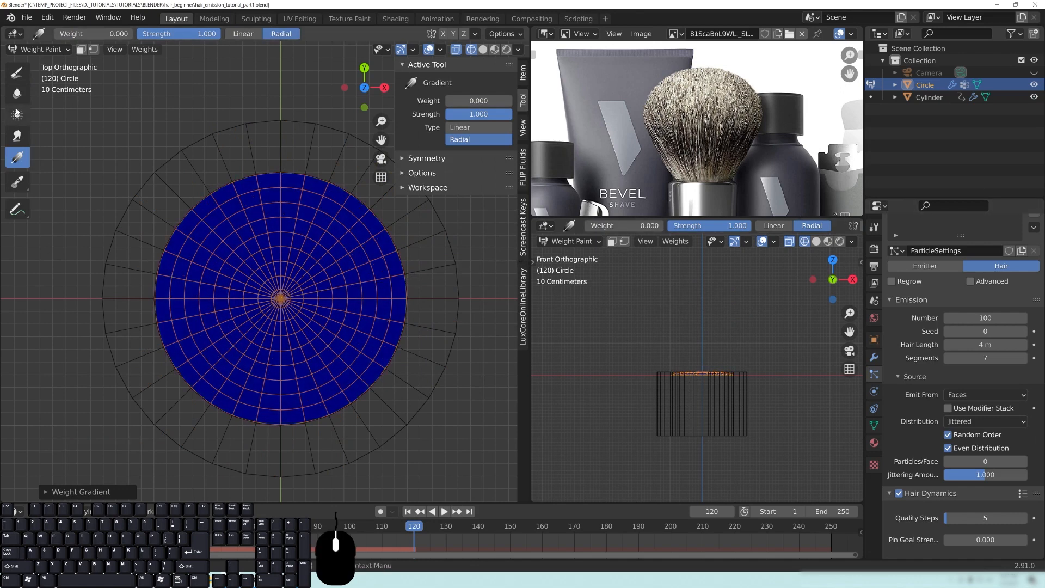
Step: Set the Draw brush's blend mode to Add
left_click(17, 72)
left_click(477, 234)
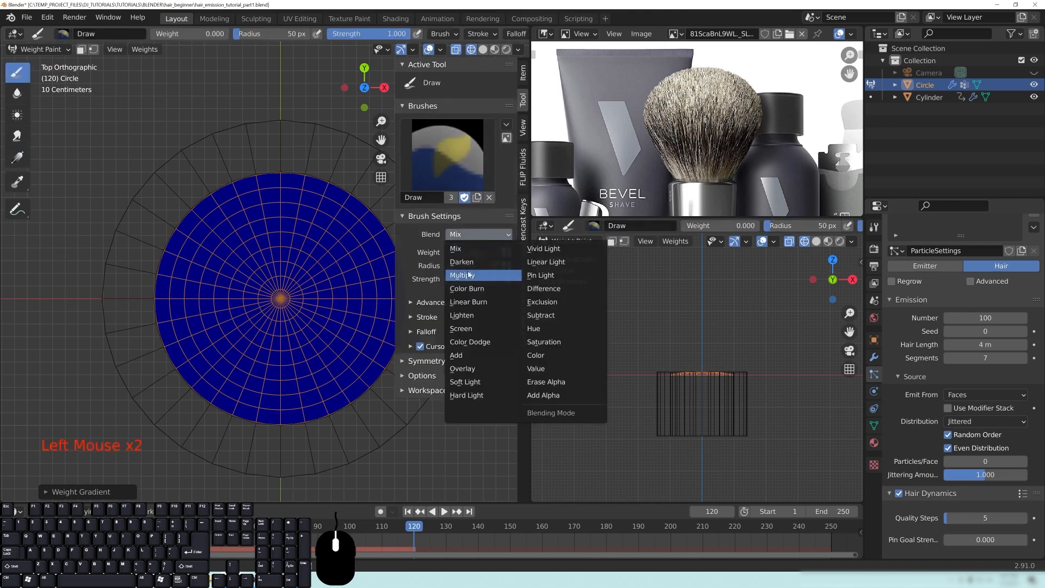
left_click(478, 234)
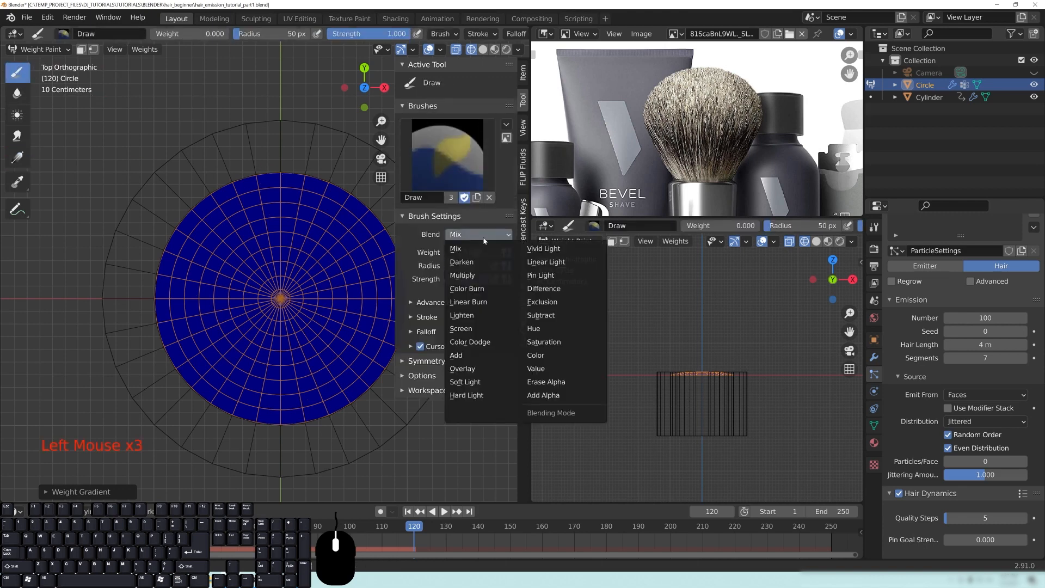
left_click(472, 357)
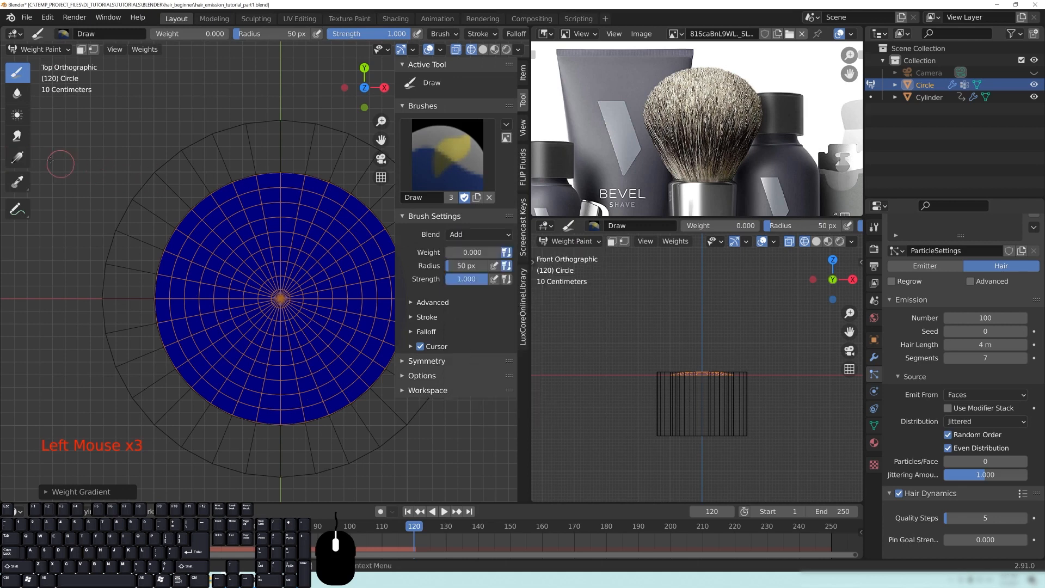
Step: Set the Gradient tool's weight to 0.250 and add a radial gradient from the circle's centre to well past its rim
left_click(17, 158)
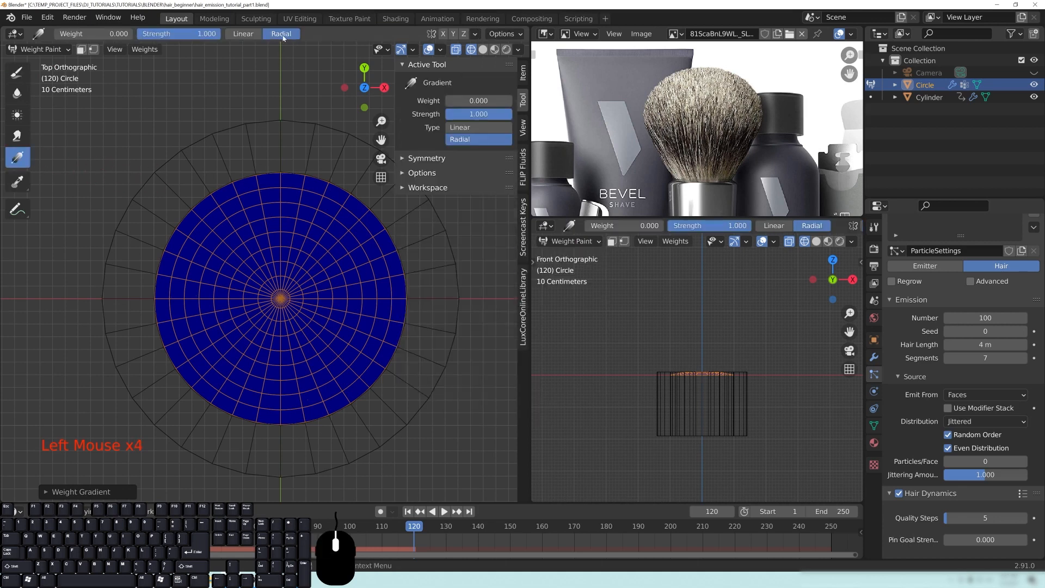
left_click(468, 101)
type(".25")
key("Return")
left_click_drag(281, 299, 407, 225)
left_click_drag(491, 178, 491, 179)
Step: Add three more, progressively wider radial gradients of weight 0.250 from the circle's centre past its rim and inspect the bristles' rounded shape
left_click(282, 298)
left_click_drag(281, 300, 486, 192)
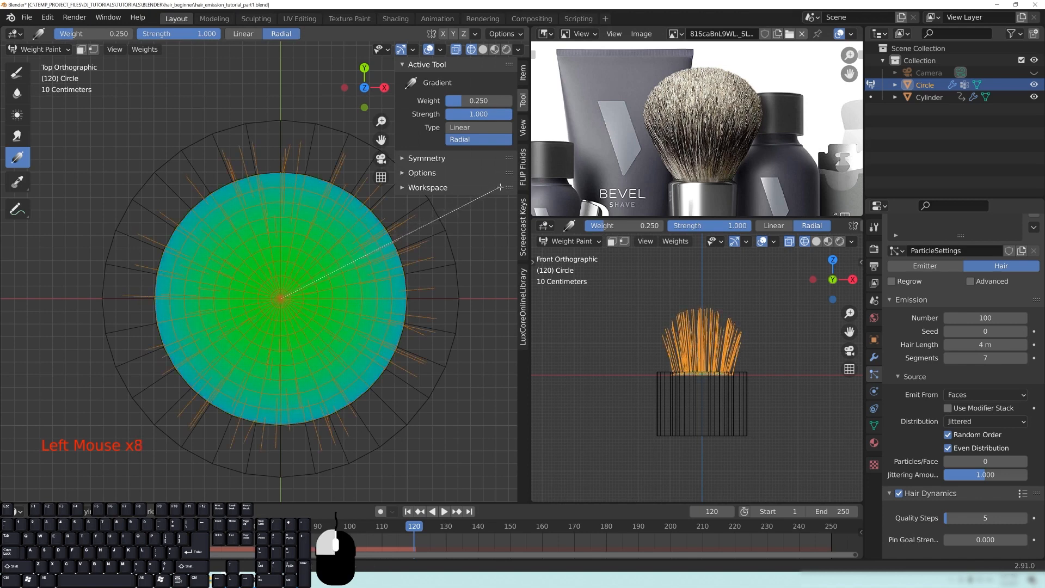
left_click_drag(494, 192, 494, 193)
left_click_drag(281, 300, 494, 194)
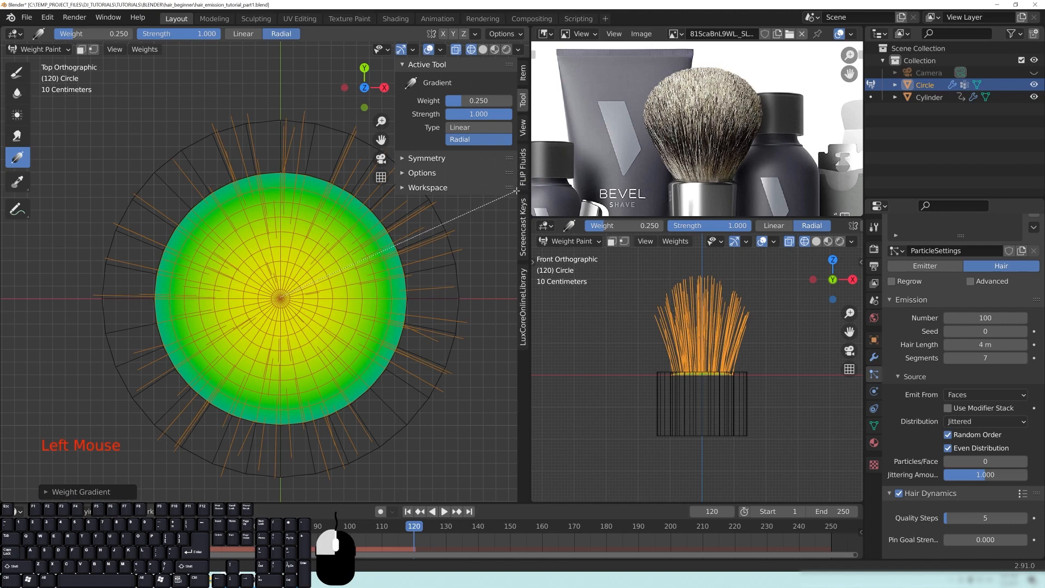
left_click_drag(526, 186, 526, 193)
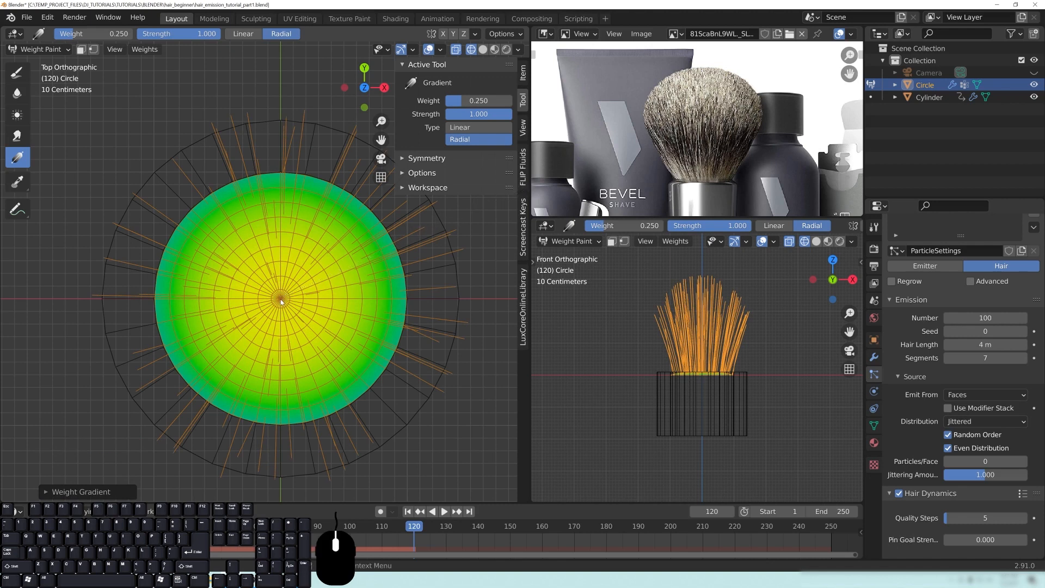
left_click_drag(281, 300, 550, 204)
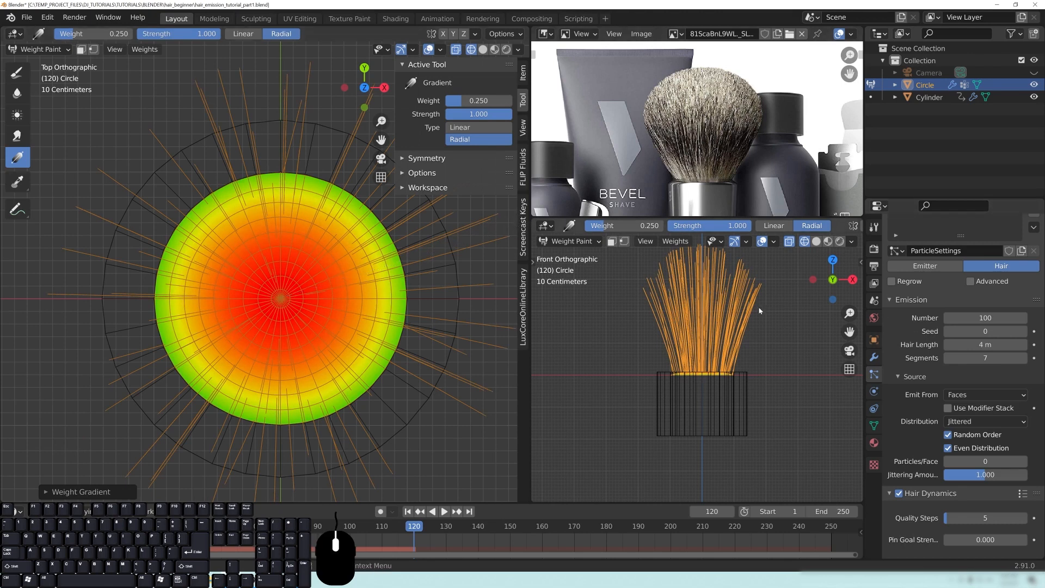
scroll(719, 352, "down", 2)
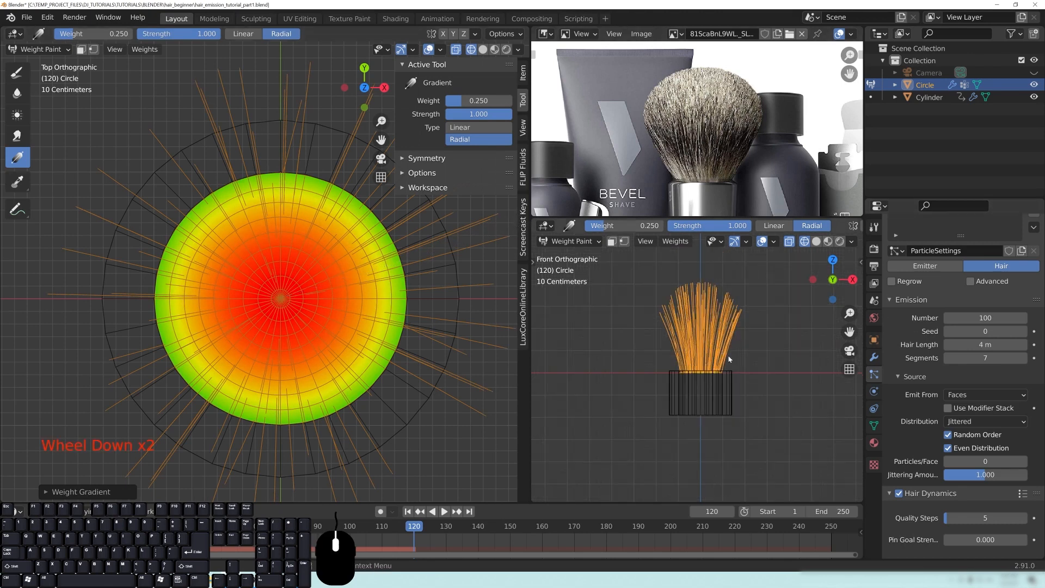
mouse_move(695, 354)
middle_mouse_down()
mouse_move(674, 423)
mouse_move(626, 300)
middle_mouse_up()
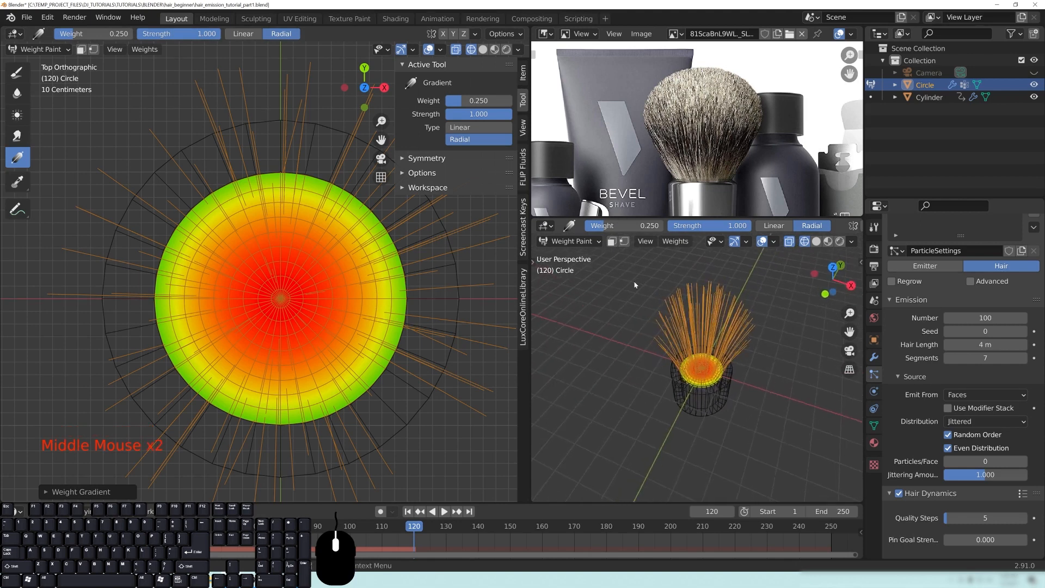
mouse_move(708, 316)
middle_mouse_down()
mouse_move(711, 348)
mouse_move(717, 331)
middle_mouse_up()
middle_click_drag(689, 277, 685, 308)
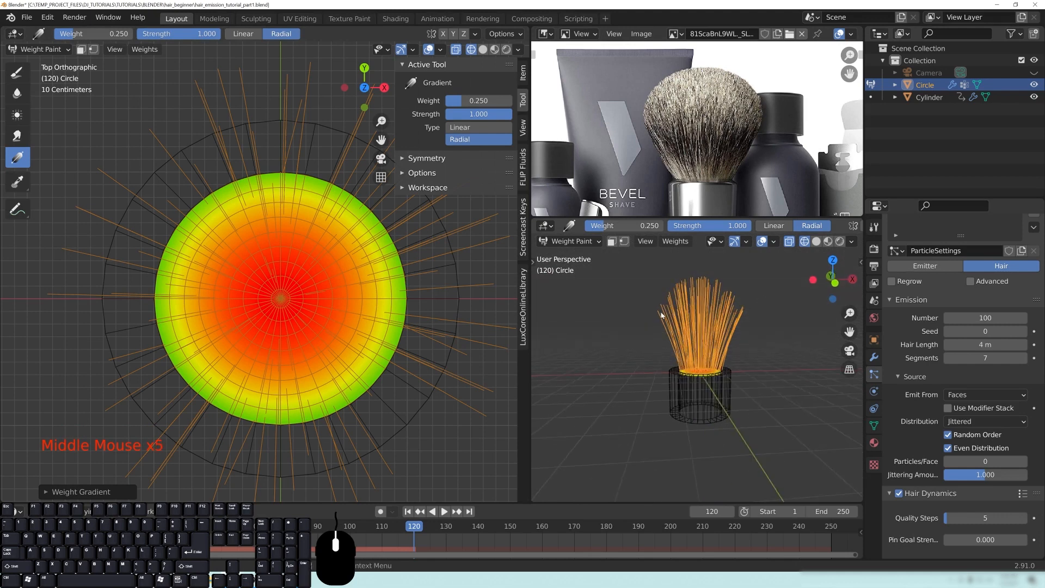
Step: Go through the Blur, Smear and Average tools, set the brush radius to 64 px, and return to the Gradient tool
left_click(17, 95)
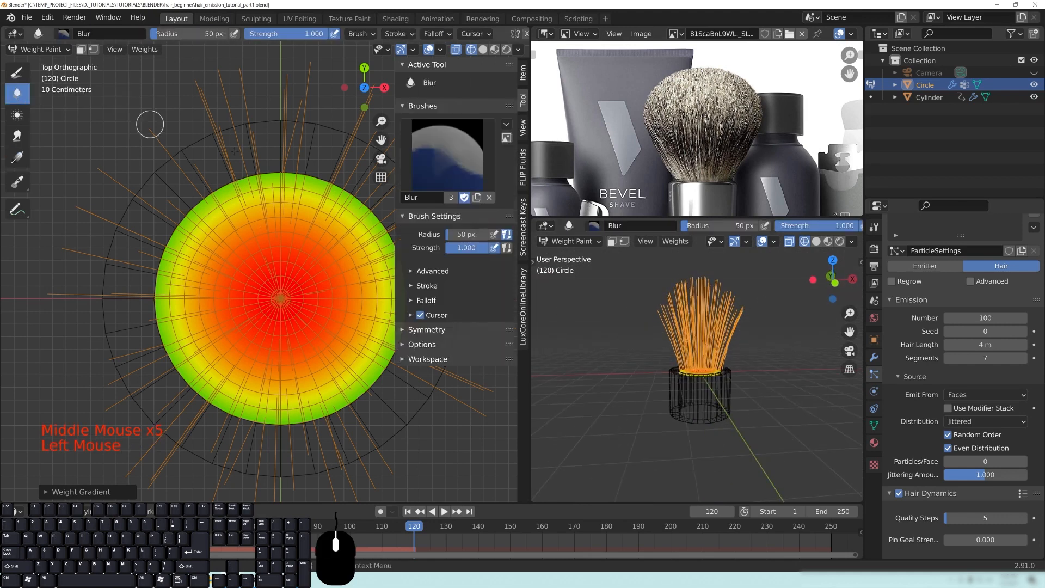
left_click(21, 137)
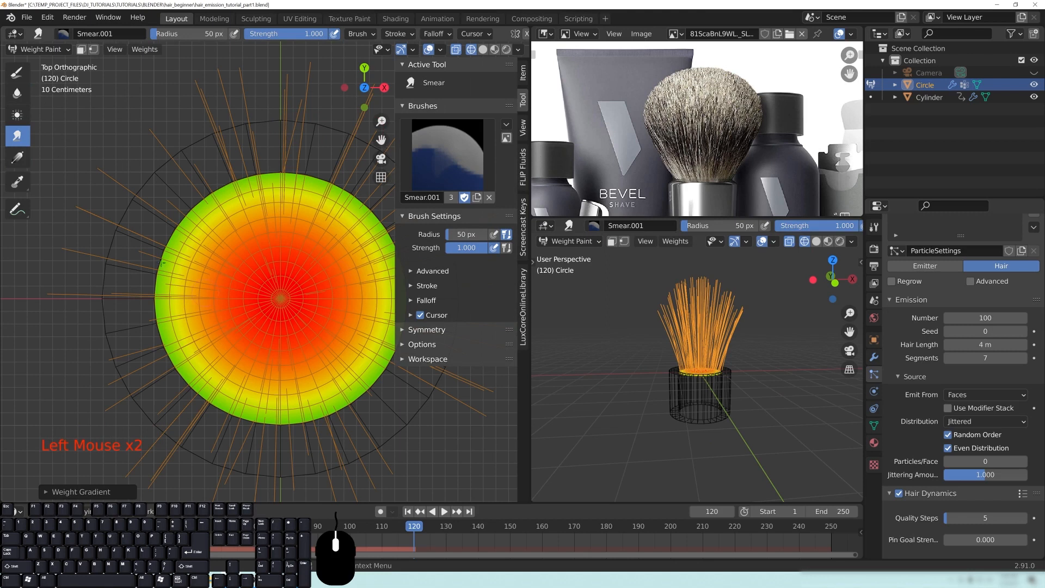
left_click(17, 116)
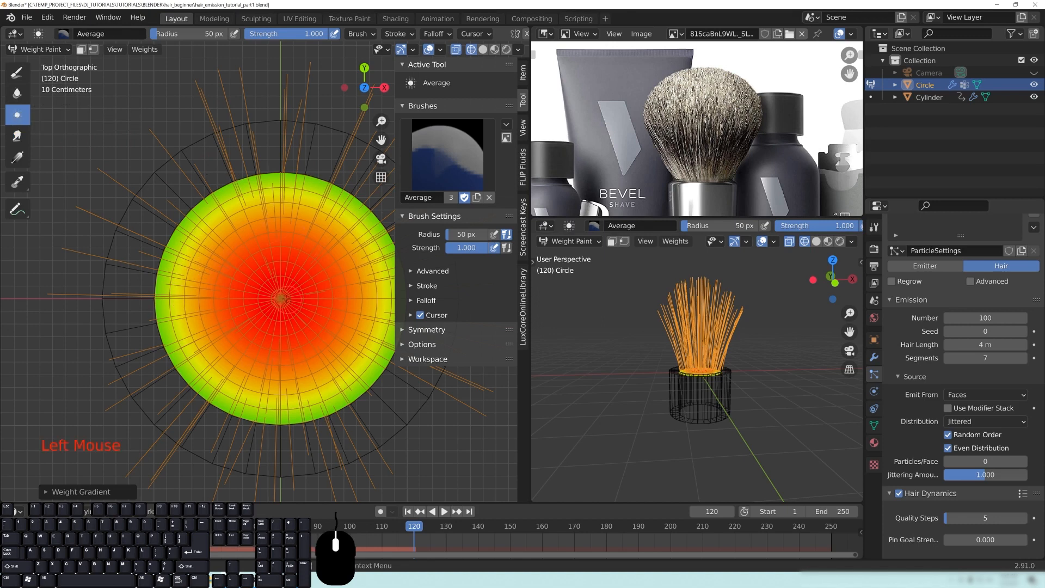
key("f")
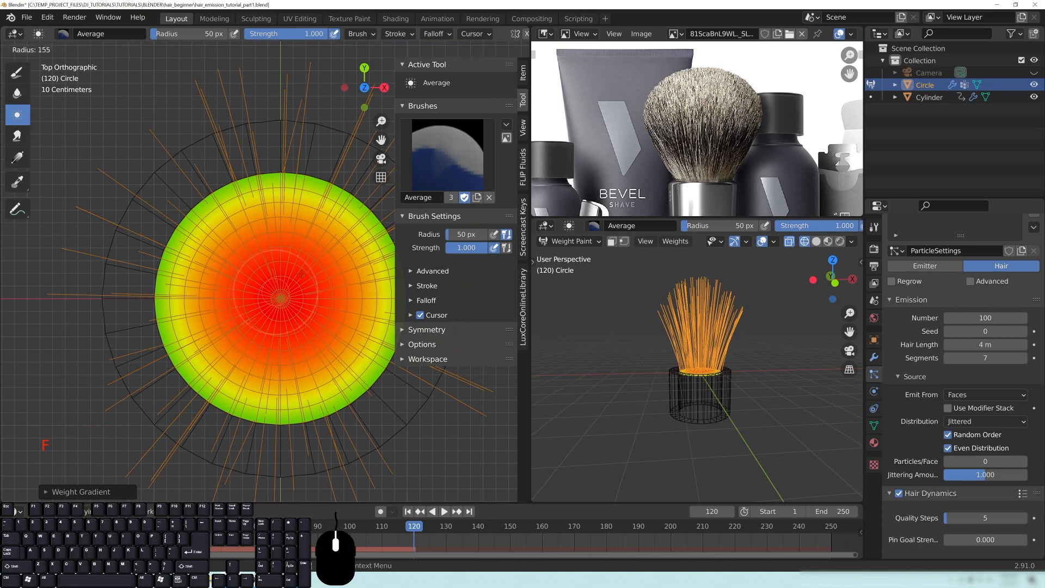
right_click(307, 221)
key("f")
left_click(259, 23)
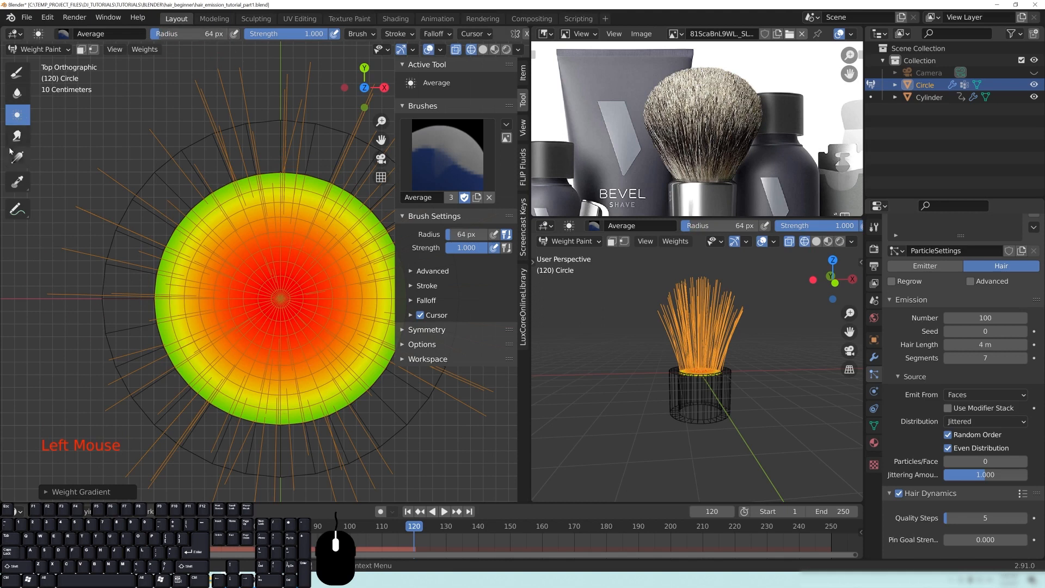
left_click(17, 72)
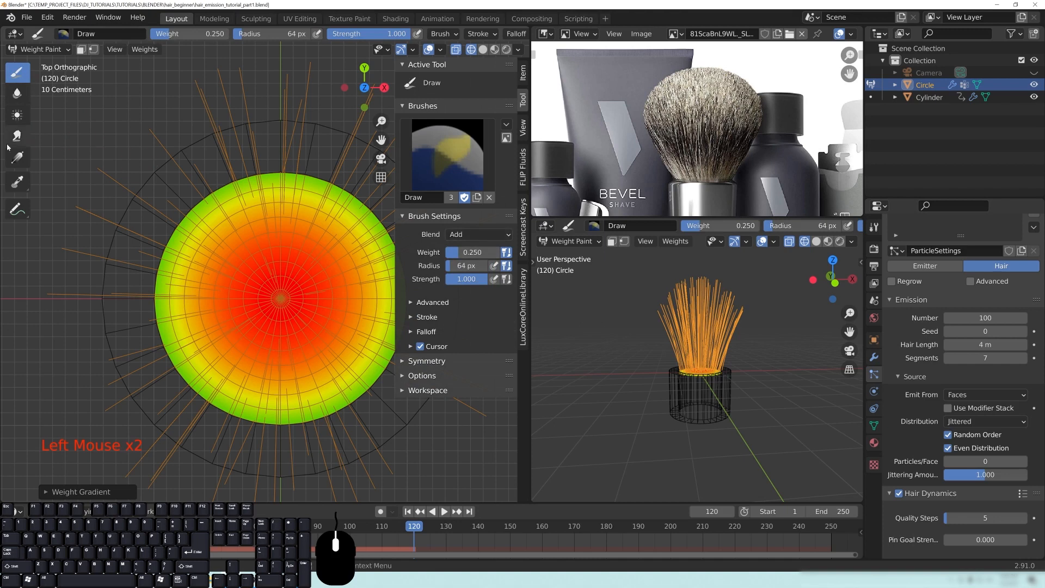
left_click(17, 159)
mouse_move(769, 358)
middle_mouse_down()
mouse_move(700, 348)
mouse_move(828, 362)
mouse_move(752, 371)
middle_mouse_up()
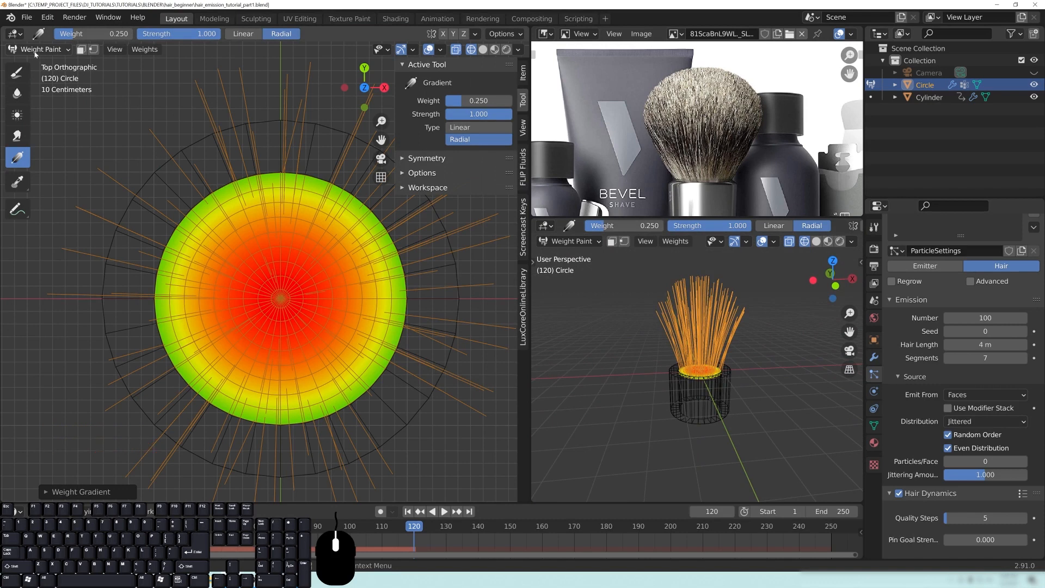
Step: Return the circle to Object Mode, rewind the timeline to frame 0 and enlarge the timeline area
left_click(36, 53)
left_click(31, 32)
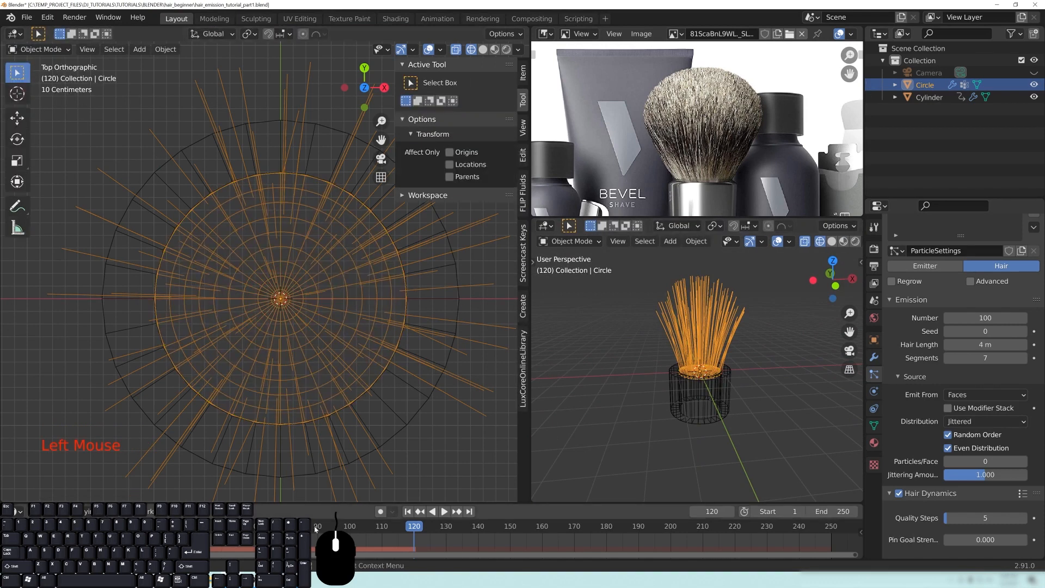
left_click(28, 526)
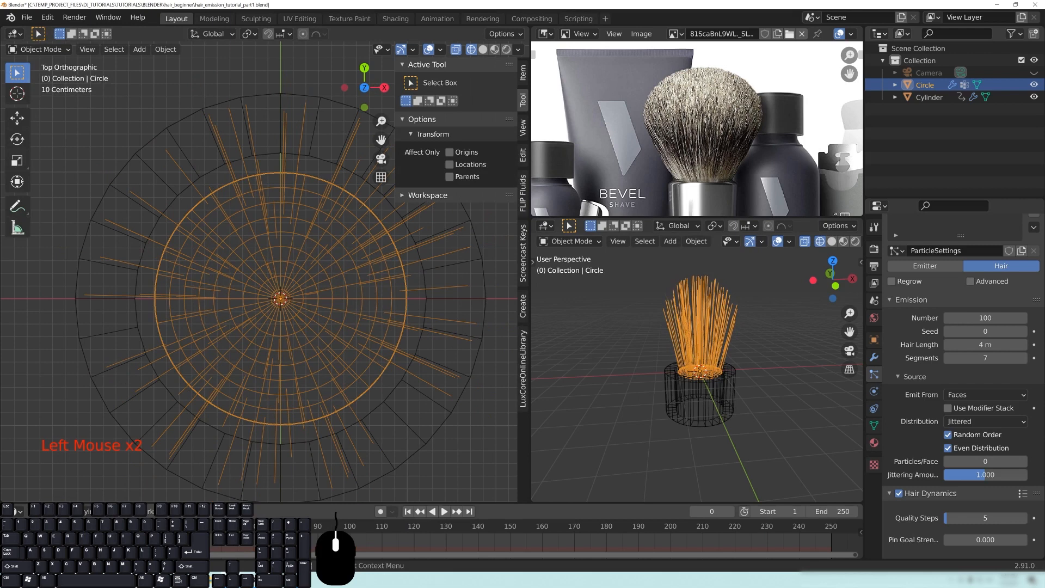
left_click_drag(112, 502, 111, 451)
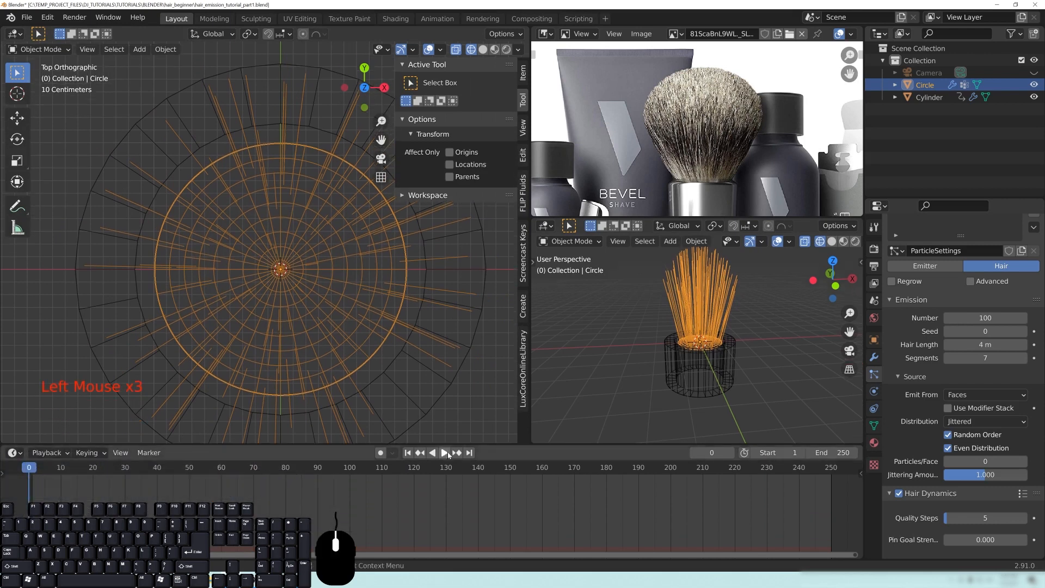
Step: Play the hair simulation, inspect the brush's shape from the side, and stop playback at frame 187
left_click(445, 453)
middle_click_drag(776, 344, 716, 369)
scroll(770, 333, "up", 1)
scroll(770, 332, "up", 1)
scroll(742, 299, "down", 2)
scroll(711, 372, "down", 1)
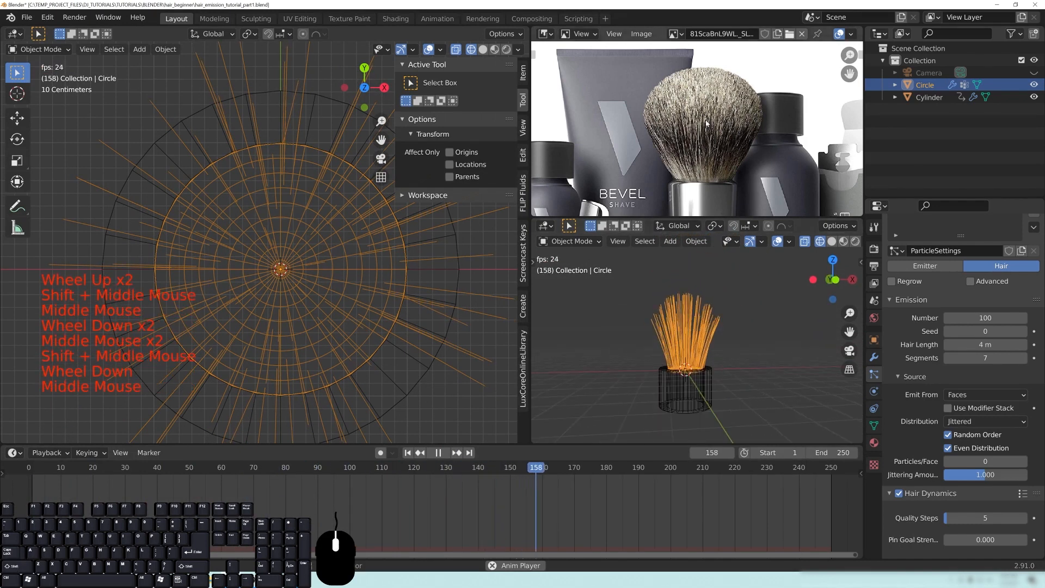
left_click(438, 453)
Step: Try a hair length of 2.27 m, rewind the timeline to frame 1 and check the shorter bristles in front view
left_click_drag(975, 344, 929, 344, "shift")
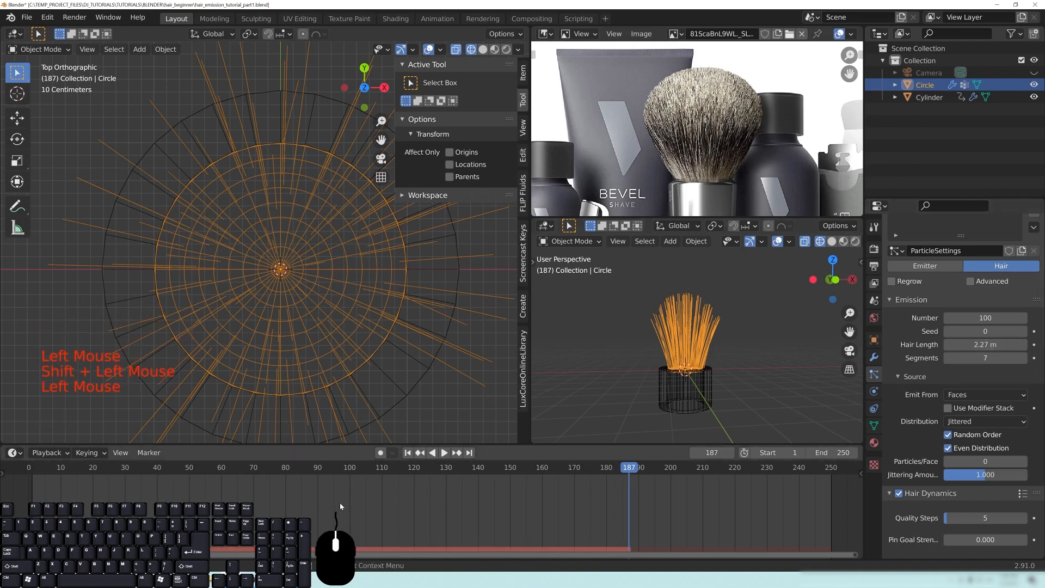
left_click_drag(333, 472, 1, 487)
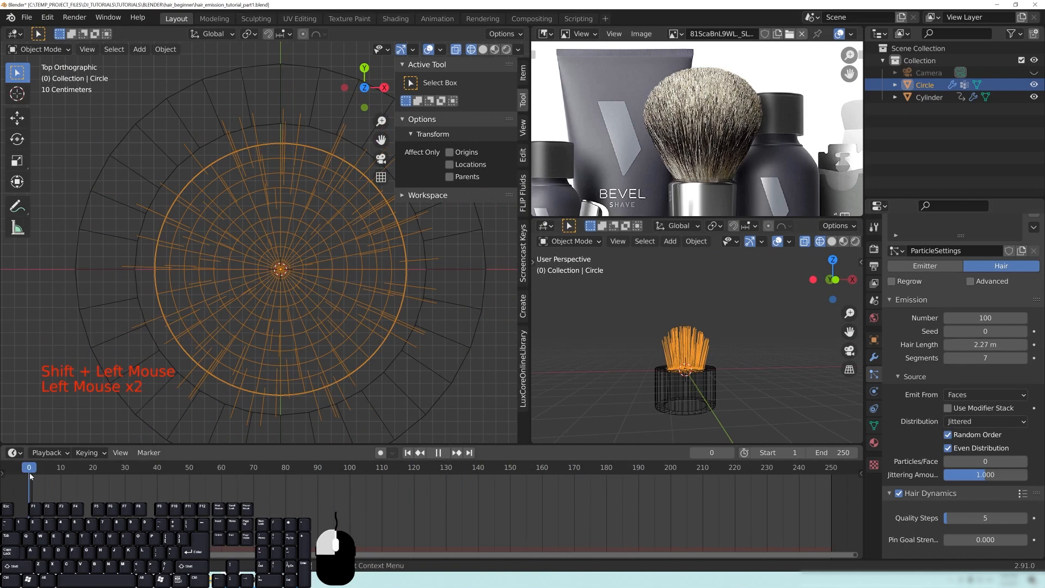
scroll(702, 349, "up", 2)
middle_click_drag(702, 349, 719, 338, "shift")
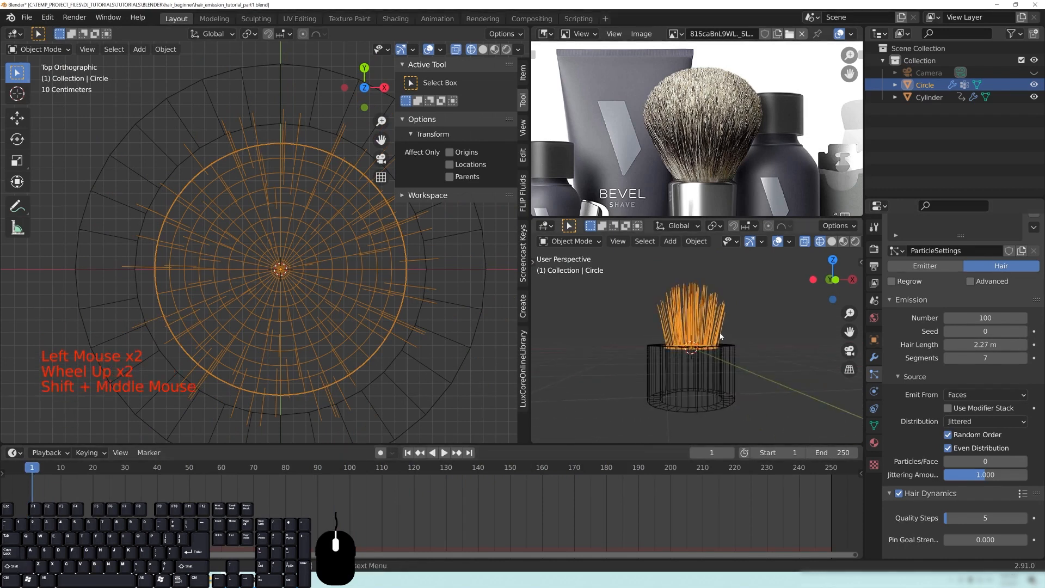
key("KP_1")
scroll(779, 303, "up", 2)
middle_click_drag(779, 303, 785, 325, "shift")
Step: Set the hair length to 4 m
left_click_drag(985, 345, 1011, 345)
scroll(779, 311, "down", 2)
middle_click_drag(779, 310, 769, 314, "shift")
left_click_drag(1010, 350, 1026, 349, "shift")
left_click(1010, 350)
type("4.")
key("Return")
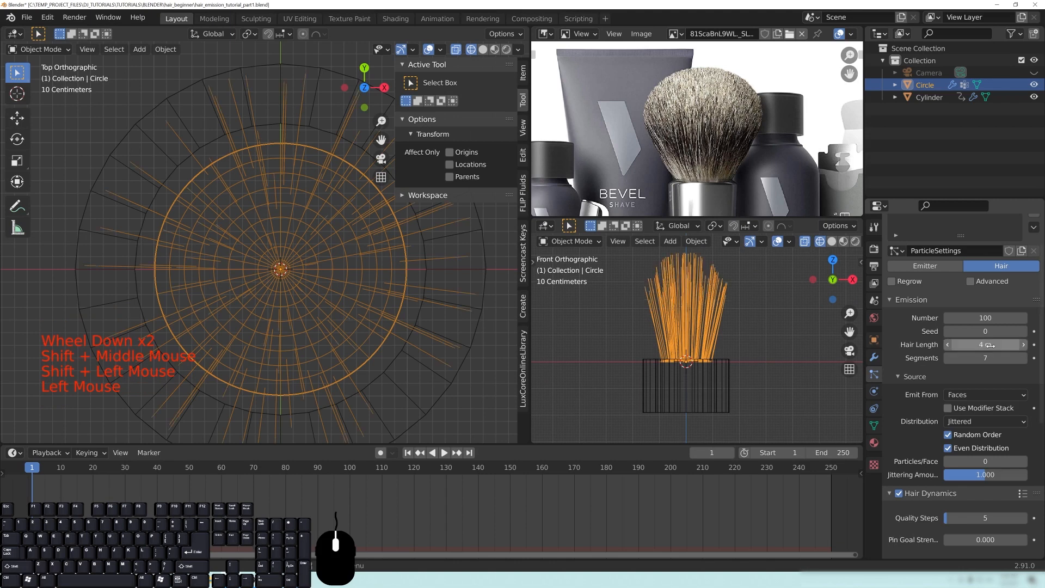
Step: Play the hair simulation from frame 1 and inspect the whole brush in perspective
scroll(673, 368, "down", 2)
middle_click_drag(673, 368, 670, 365, "shift")
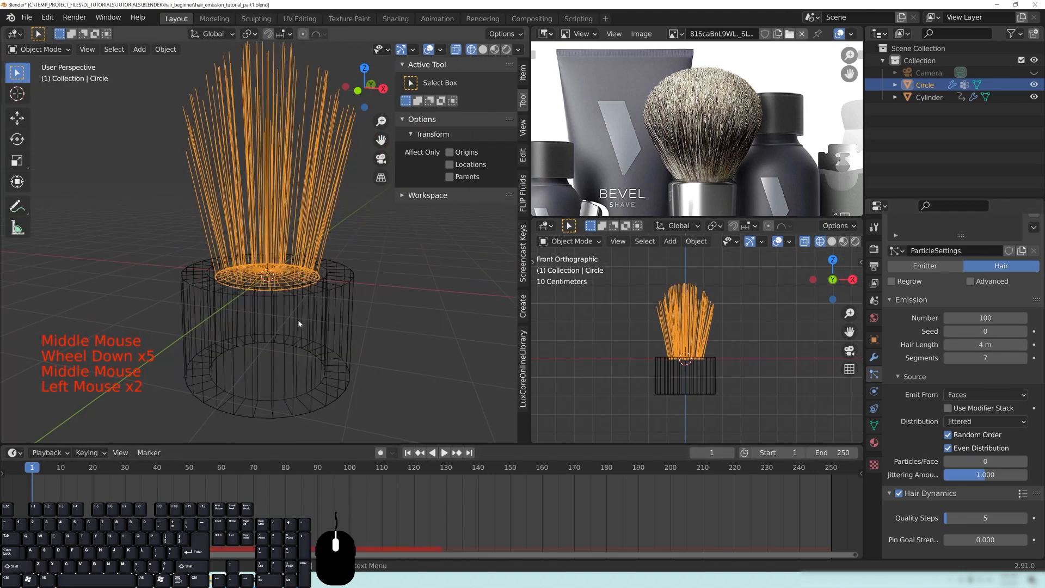
middle_click_drag(298, 324, 303, 348, "shift")
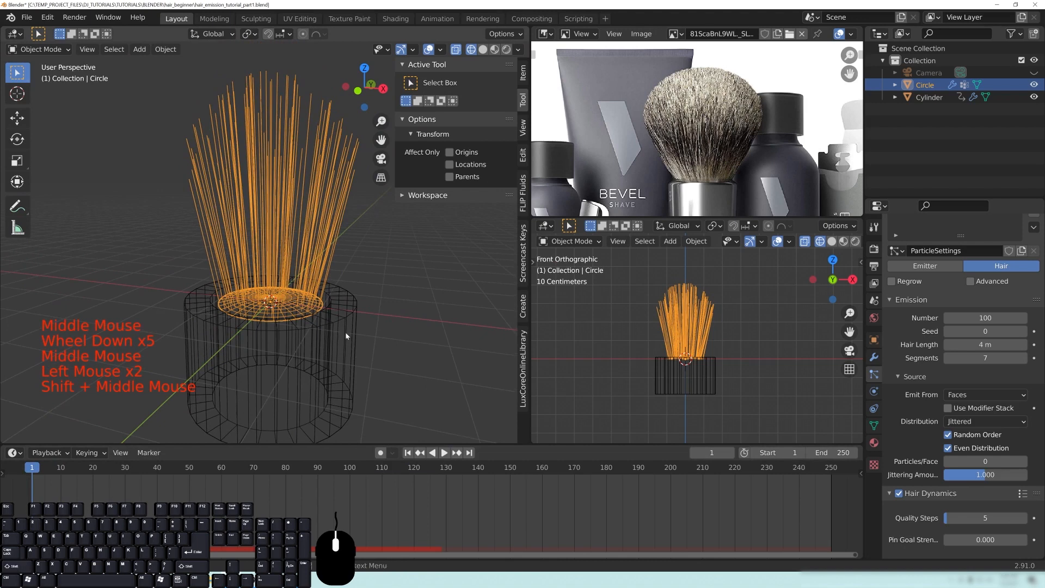
left_click(445, 455)
middle_click_drag(359, 327, 324, 323)
scroll(958, 349, "up", 2)
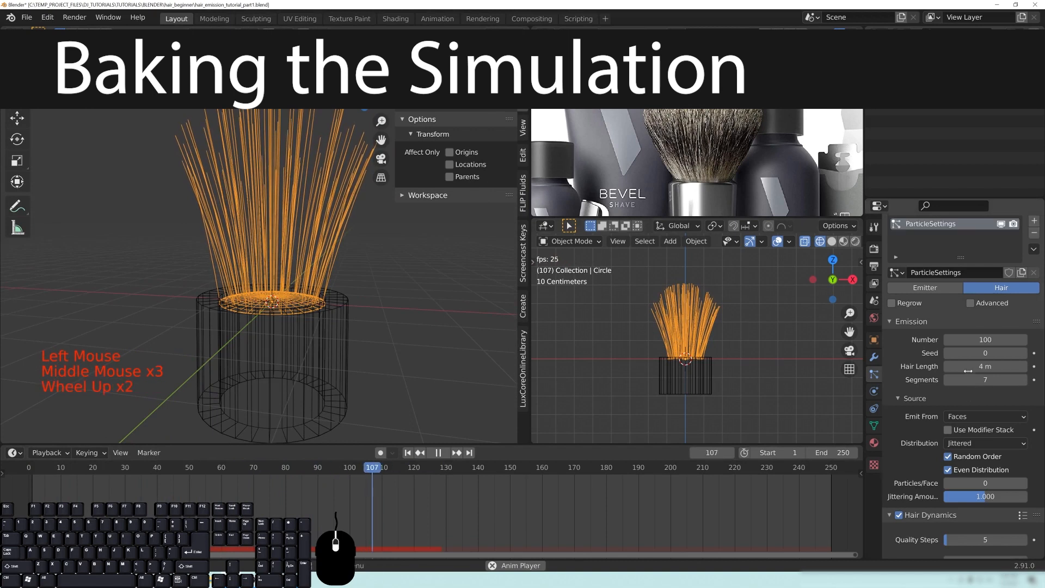
Step: Collapse the Source and Hair Dynamics settings and compare the simulated bristles with the brush in the reference image
left_click(980, 398)
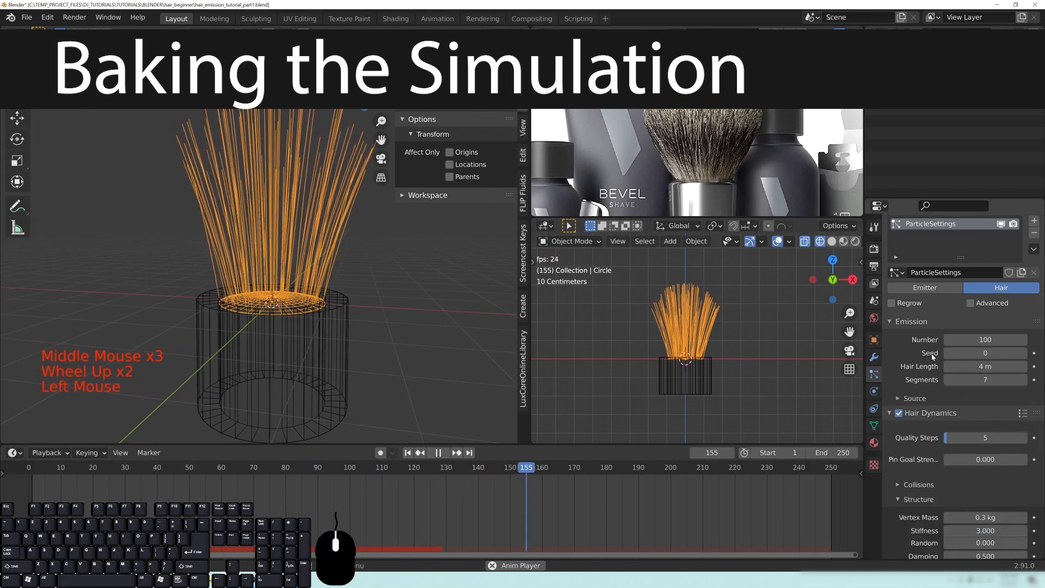
left_click(927, 413)
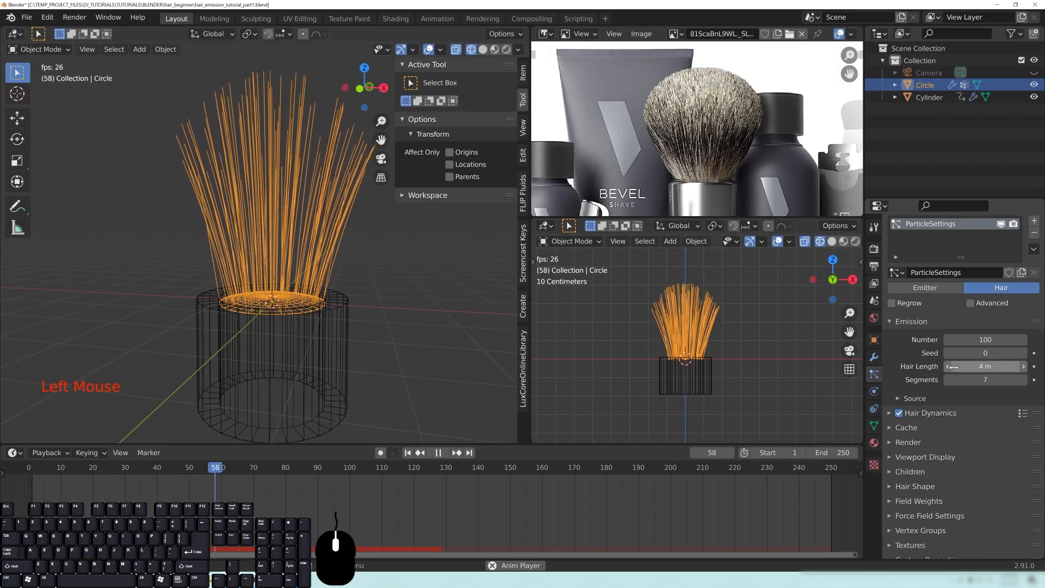
scroll(733, 117, "up", 1, "shift")
middle_click_drag(729, 125, 733, 114, "shift")
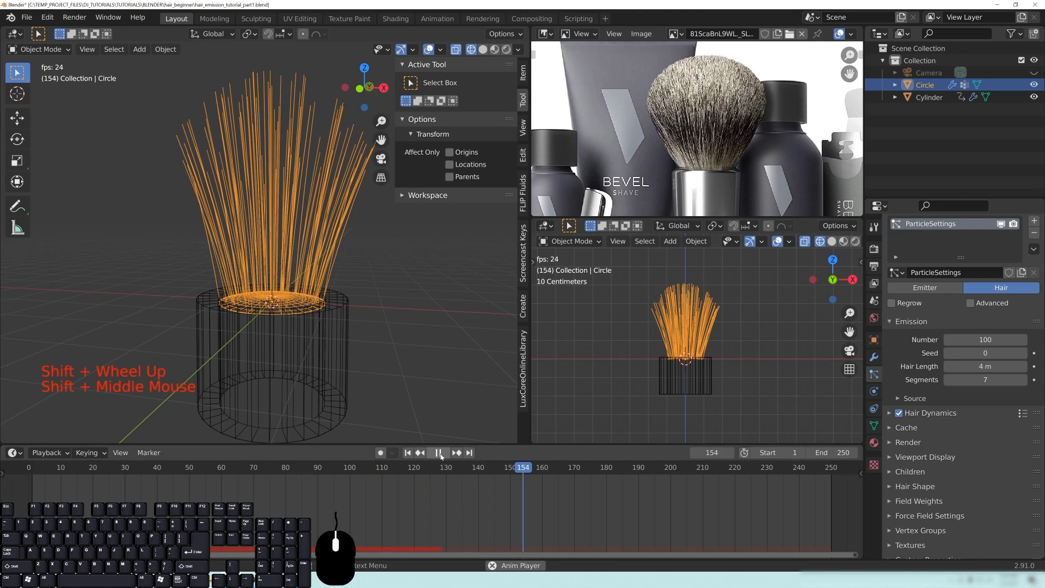
middle_click_drag(294, 269, 306, 275)
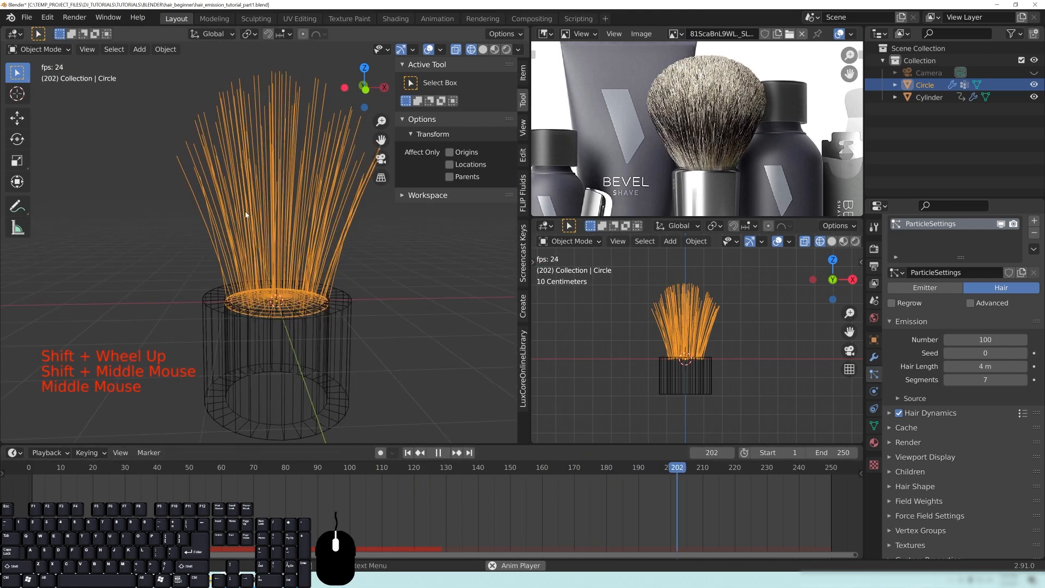
middle_click_drag(262, 289, 377, 339)
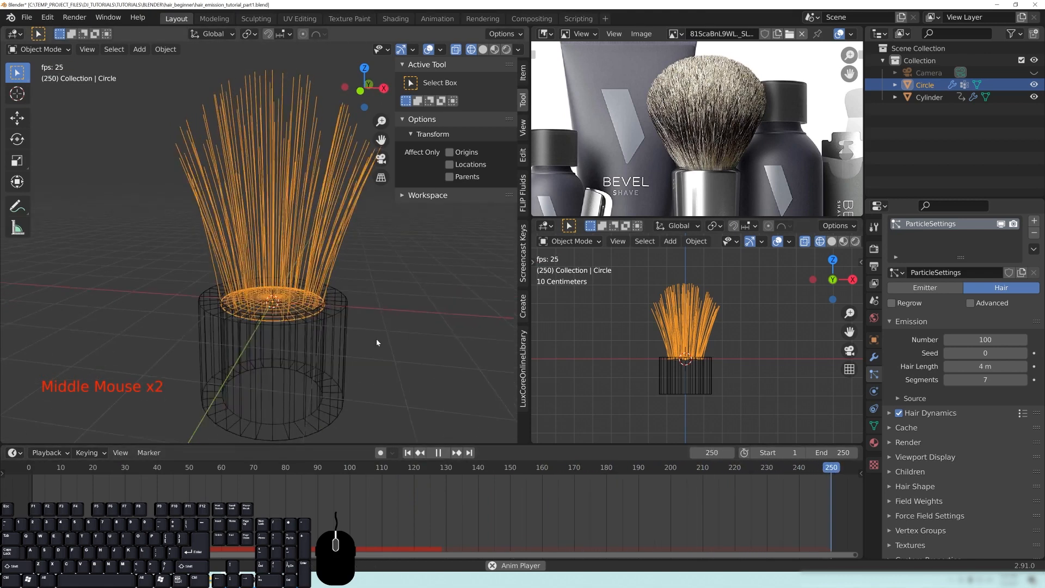
scroll(376, 339, "down", 1)
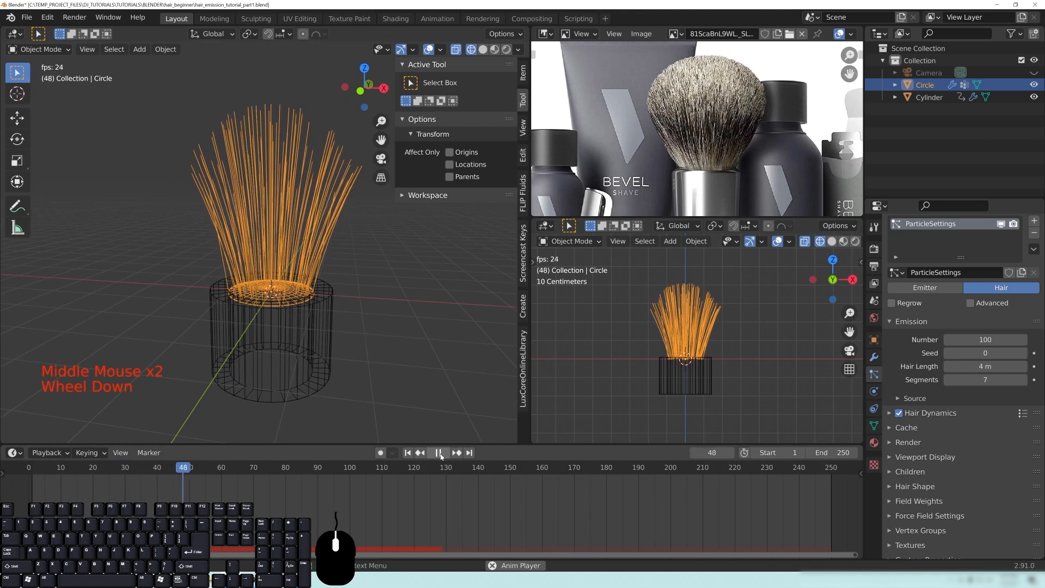
Step: Stop the playback, return to frame 1 and set the hair emission number to 1000
left_click(438, 453)
left_click_drag(195, 471, 27, 475)
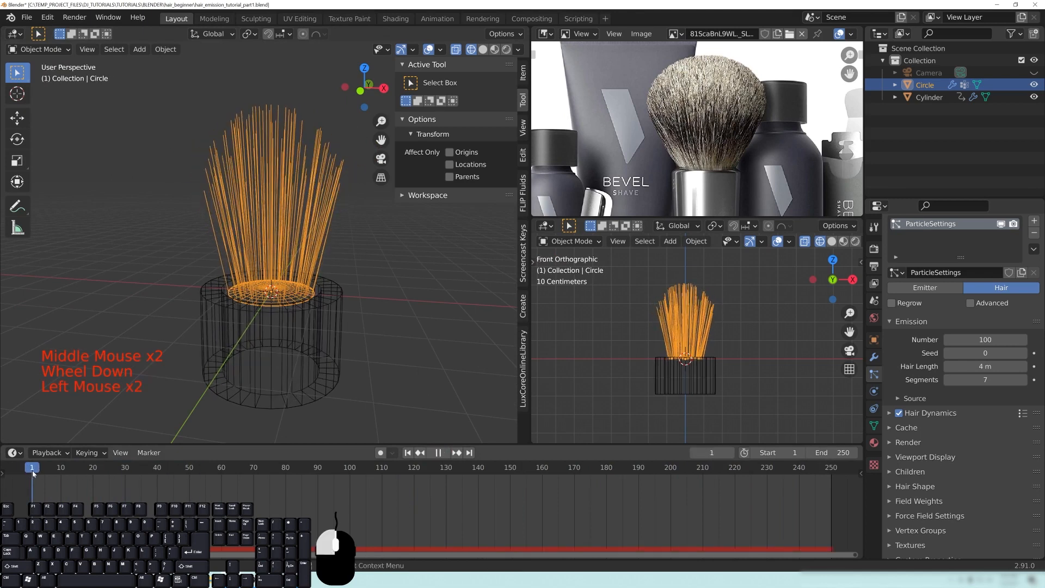
left_click(986, 340)
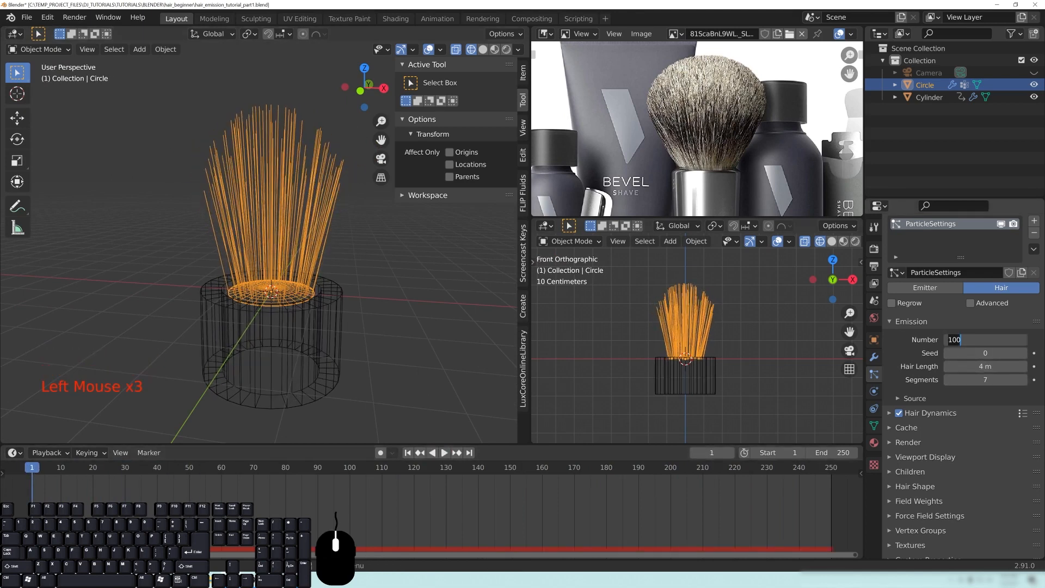
type("1000")
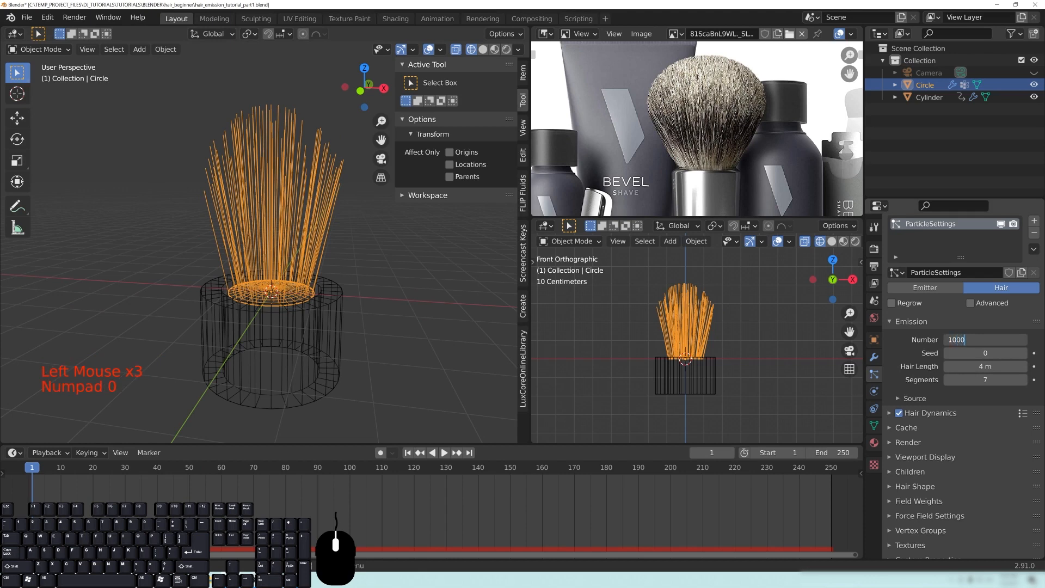
key("Return")
Step: Play the simulation of the denser bristles in front view and check how they flare out of the handle
mouse_move(252, 307)
middle_mouse_down()
mouse_move(289, 301)
mouse_move(280, 294)
middle_mouse_up()
scroll(307, 220, "up", 2)
scroll(305, 250, "down", 1, "shift")
mouse_move(307, 224)
middle_mouse_down("shift")
mouse_move(305, 251)
mouse_move(194, 121)
middle_mouse_up("shift")
key("KP_1")
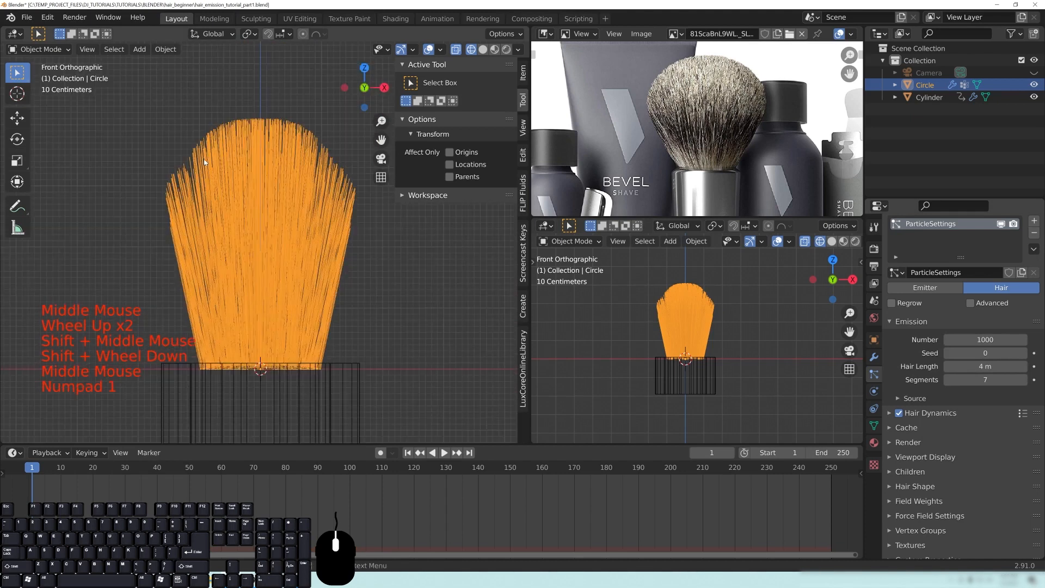
left_click(444, 453)
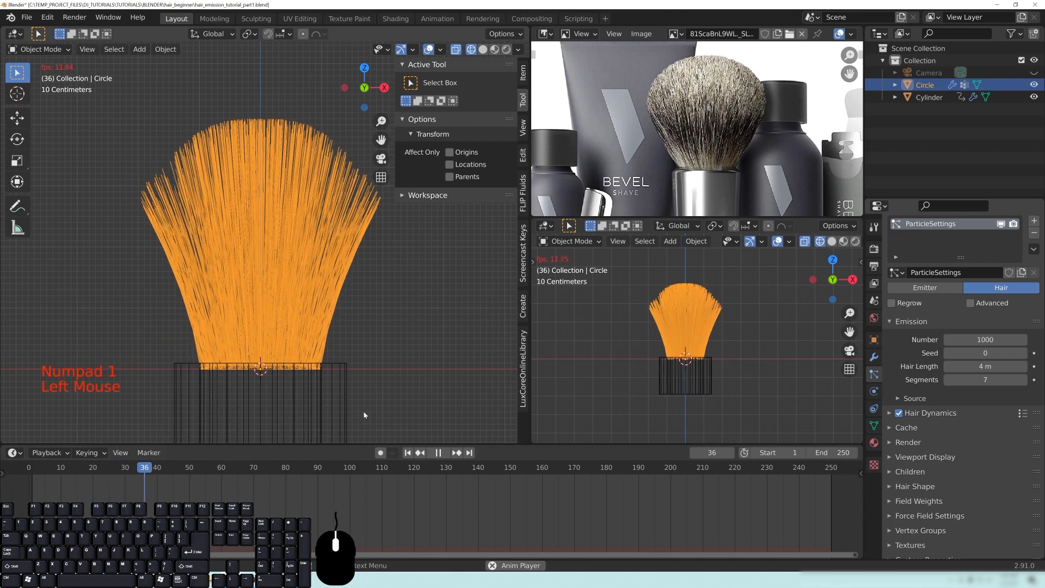
scroll(287, 335, "down", 3)
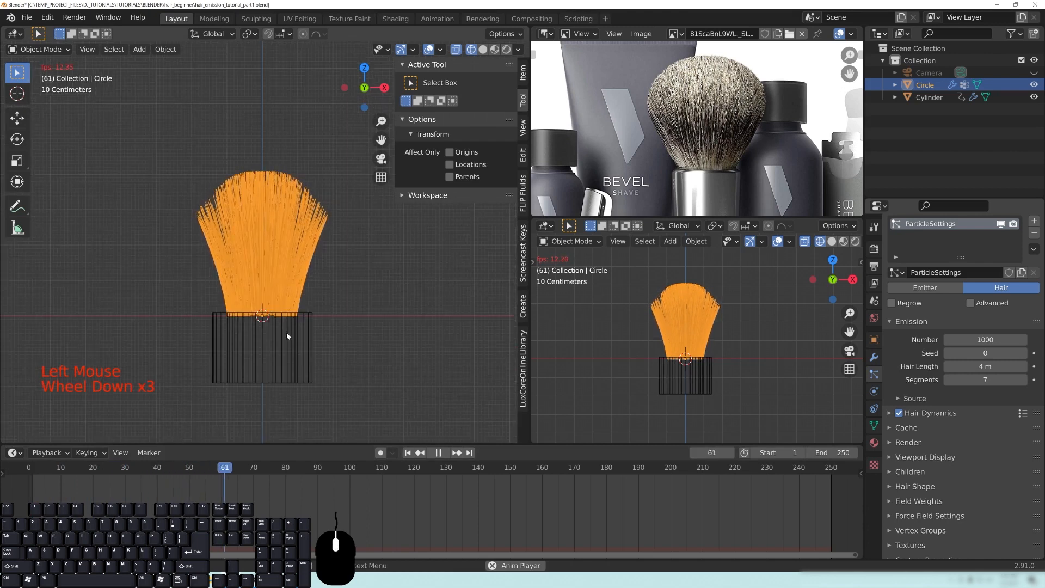
left_click(439, 453)
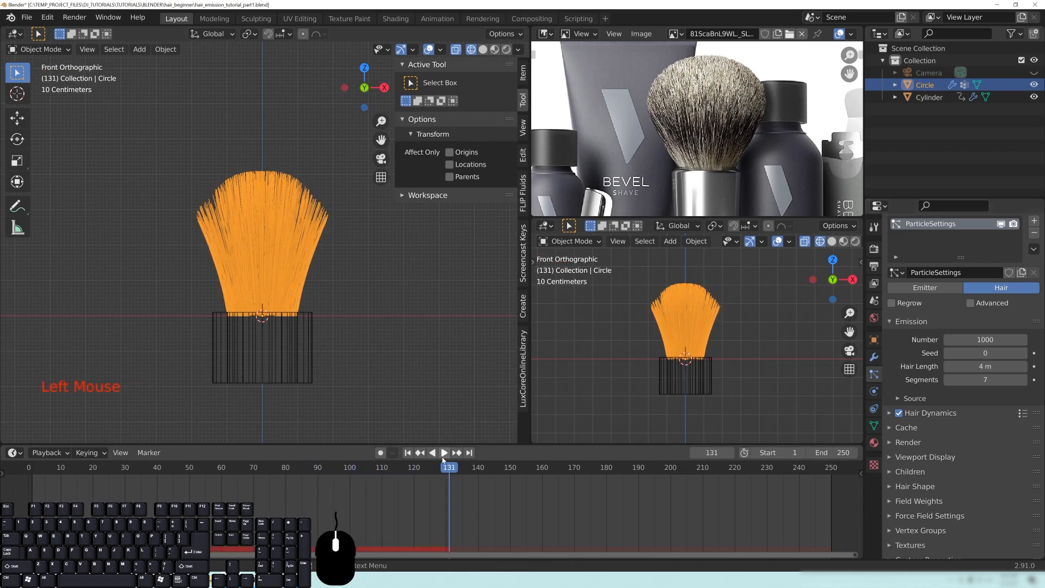
Step: Rewind to the start and play the hair simulation through frame 250 so that every frame is cached
left_click_drag(445, 478, 42, 480)
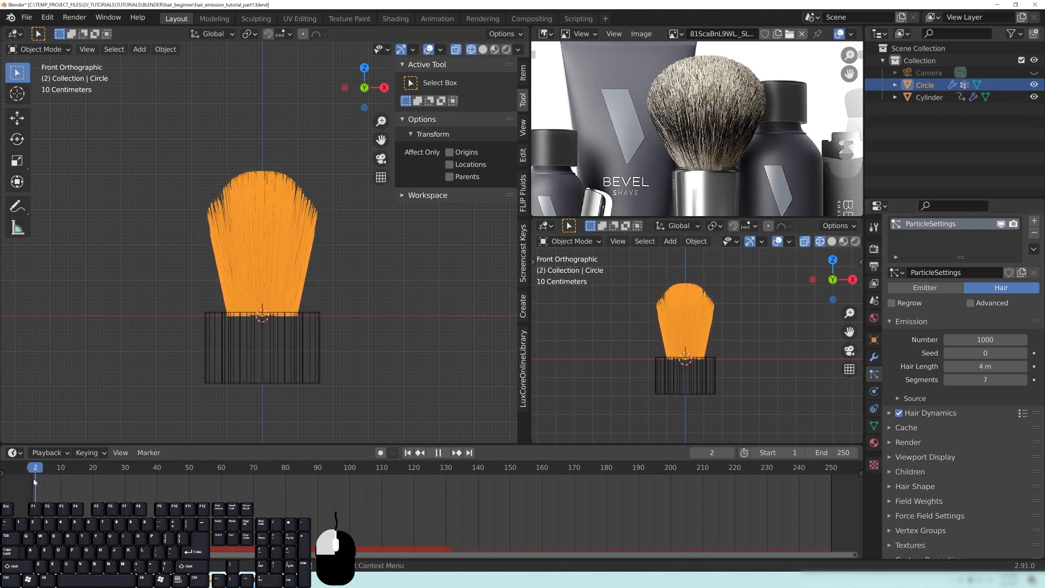
left_click(442, 453)
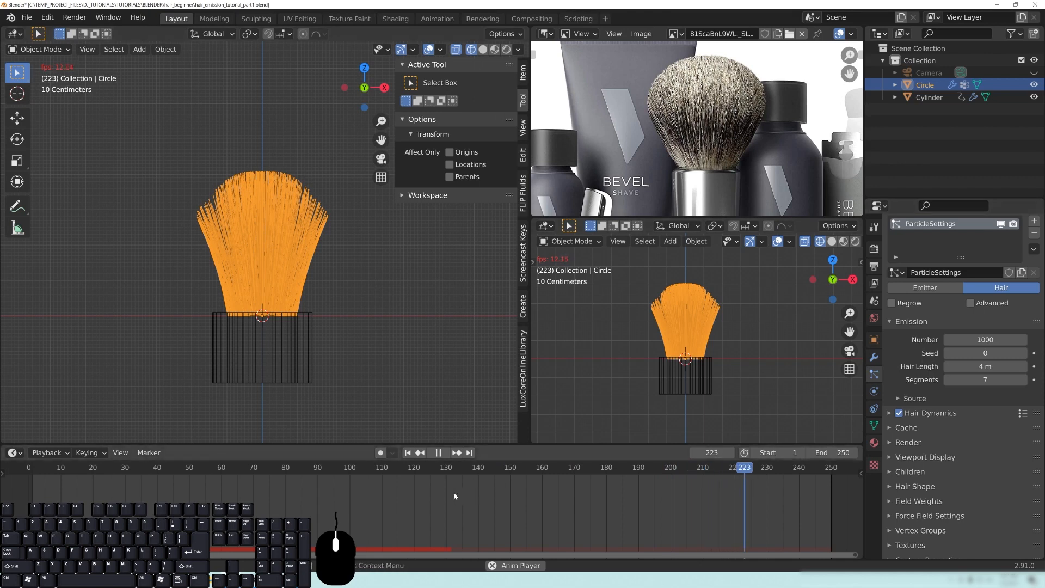
left_click(439, 454)
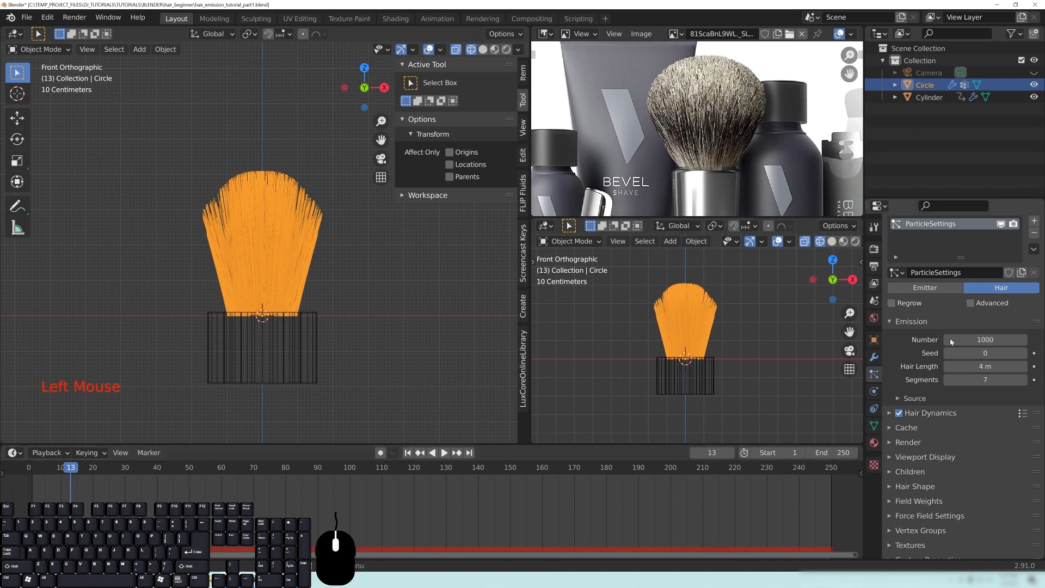
Step: Bake the hair dynamics from the current cache in the Cache settings
left_click(906, 428)
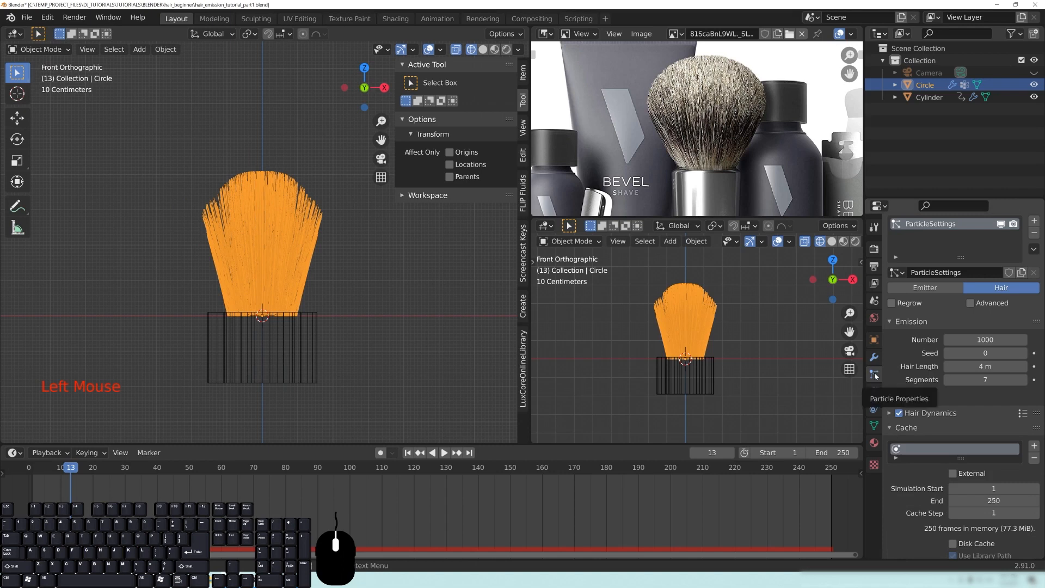
scroll(913, 498, "down", 15)
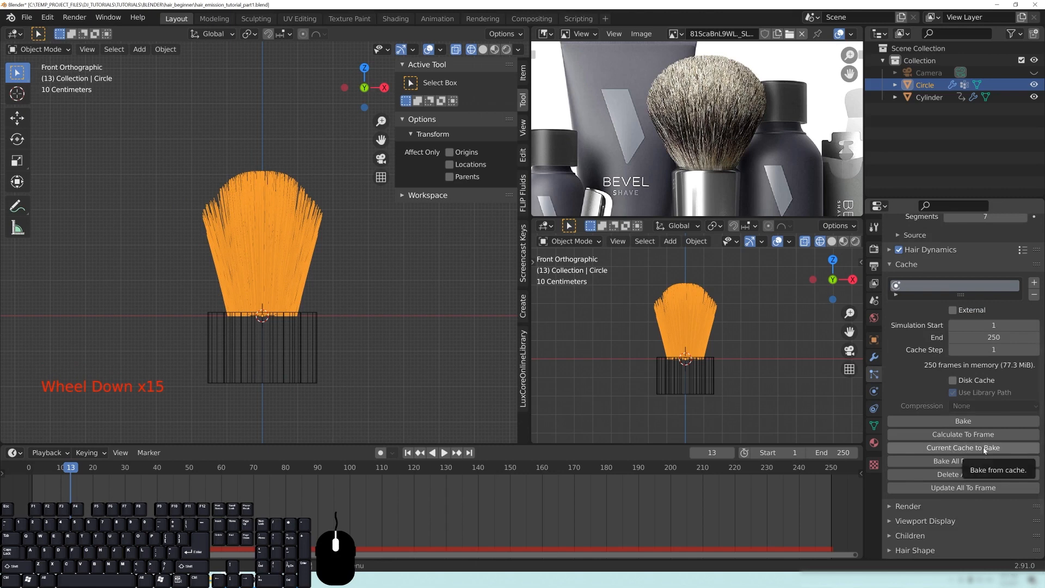
left_click(954, 452)
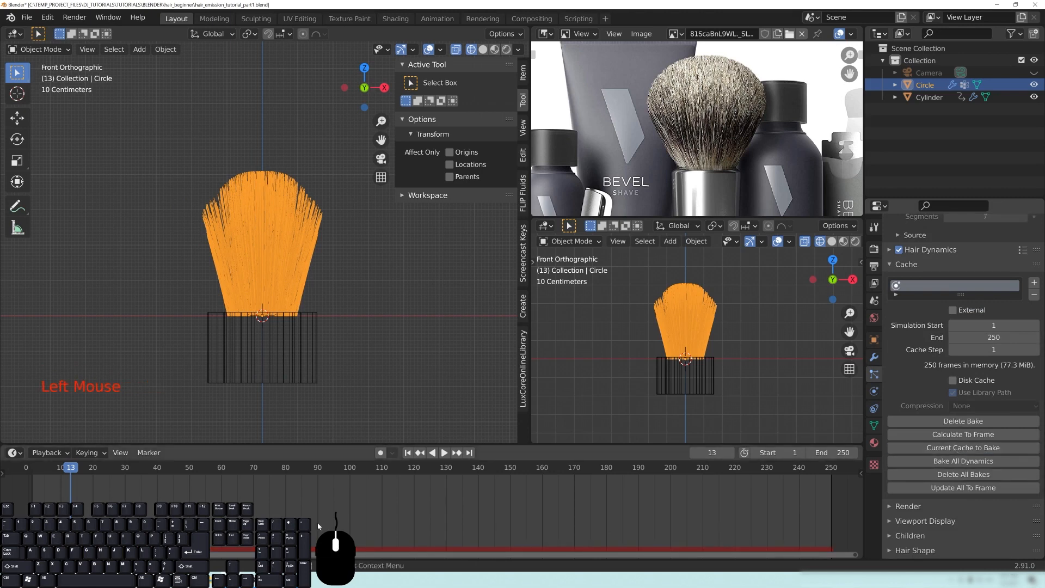
Step: Replay the baked simulation with the main viewport in solid shading and return to frame 1
left_click_drag(77, 477, 30, 475)
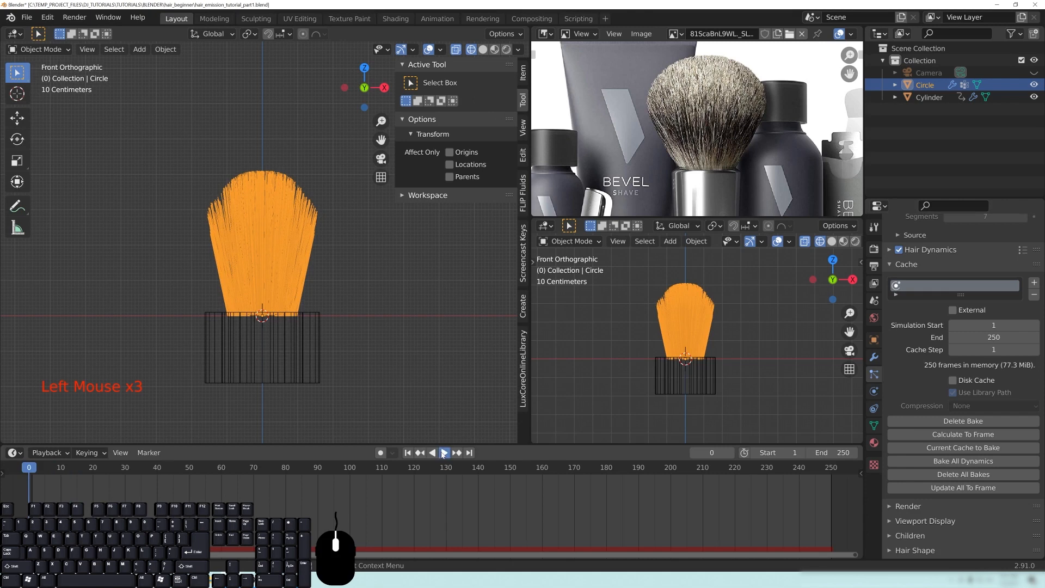
left_click(444, 454)
mouse_move(323, 263)
middle_mouse_down()
mouse_move(299, 256)
mouse_move(310, 297)
middle_mouse_up()
scroll(299, 257, "up", 2)
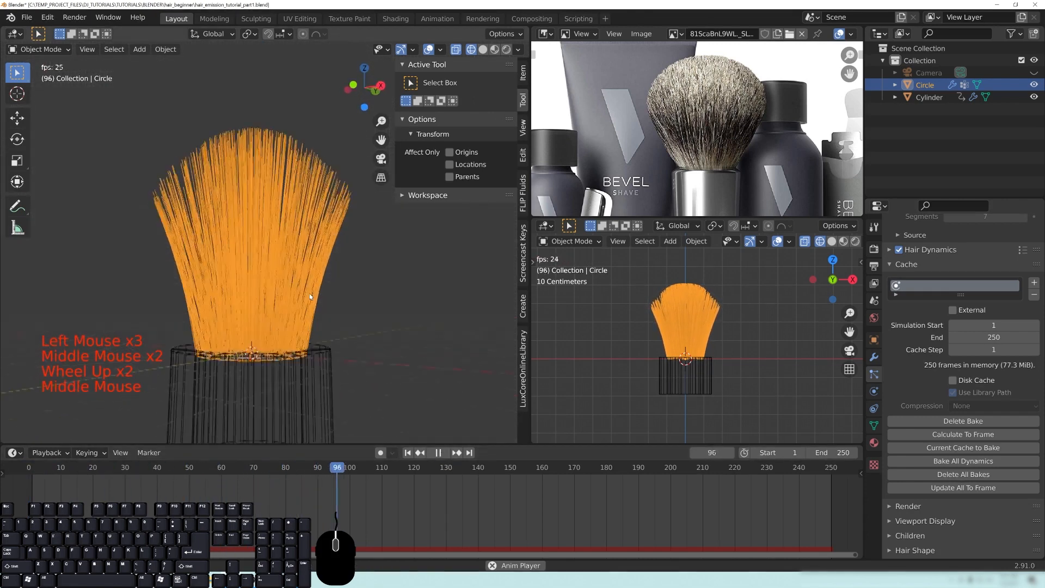
key("z")
mouse_move(256, 273)
middle_mouse_down()
mouse_move(319, 279)
mouse_move(308, 305)
mouse_move(327, 294)
middle_mouse_up()
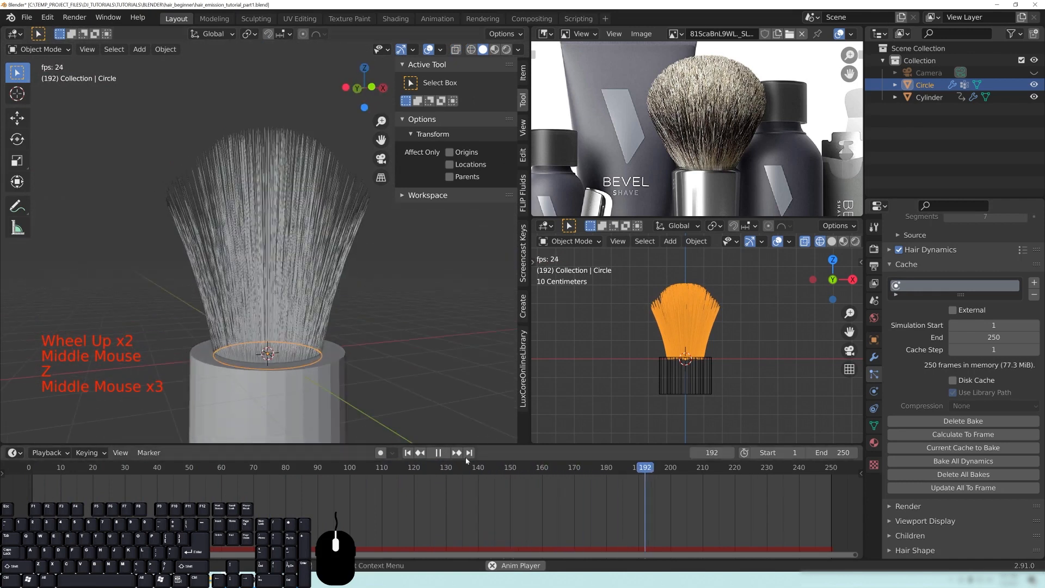
left_click(440, 453)
left_click(408, 453)
mouse_move(272, 257)
middle_mouse_down()
mouse_move(313, 297)
mouse_move(275, 270)
middle_mouse_up()
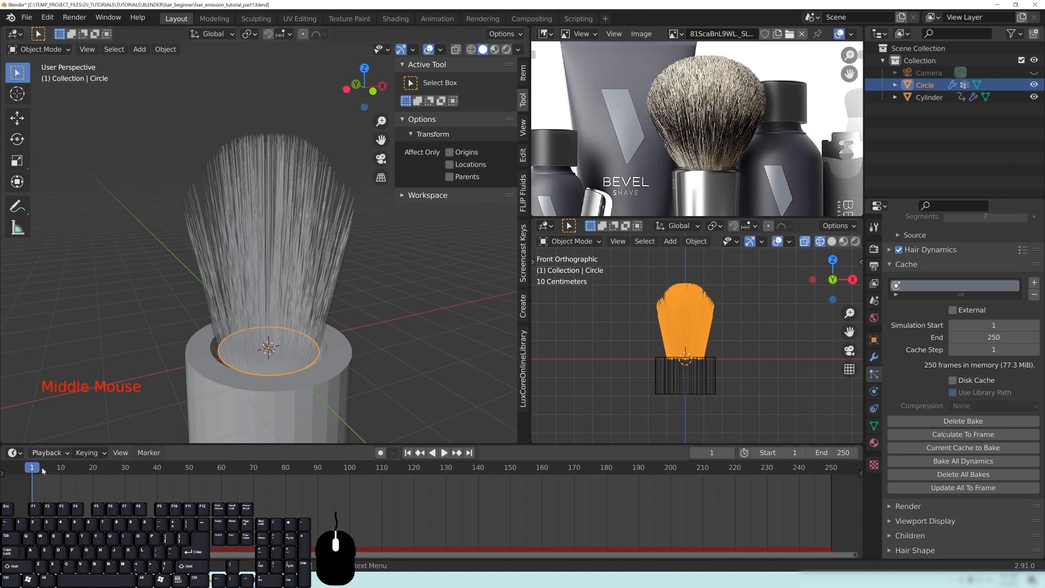
Step: Move the timeline to frame 200 and deselect all objects
left_click_drag(35, 471, 520, 484)
left_click_drag(605, 489, 671, 468)
mouse_move(319, 278)
middle_mouse_down()
mouse_move(267, 229)
mouse_move(195, 253)
middle_mouse_up()
scroll(322, 283, "up", 2)
key("alt+a")
Step: Examine the density and gaps of the flared bristles from several angles and compare them with the brush in the reference image
middle_click_drag(258, 323, 84, 183)
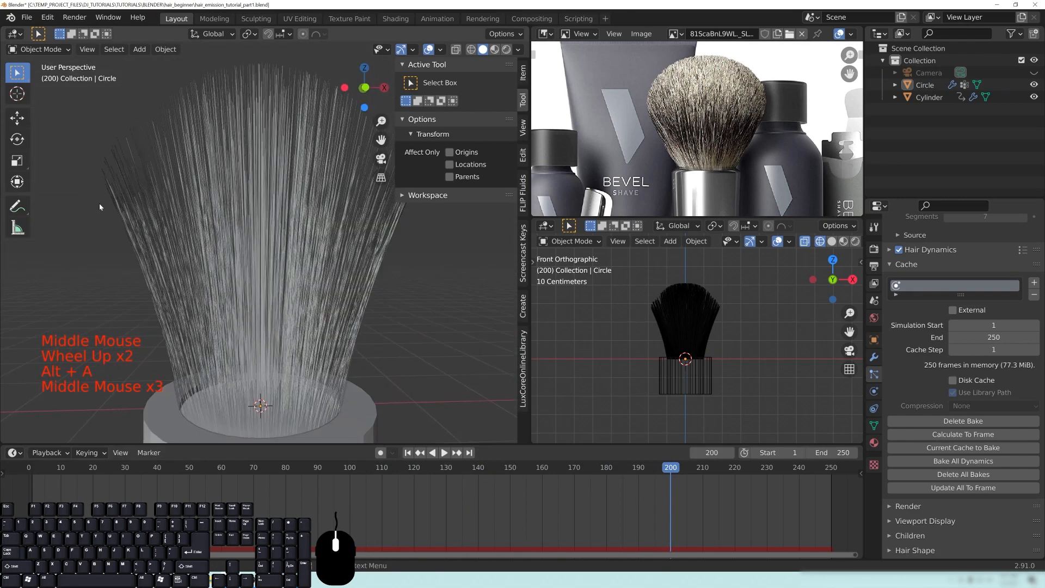
middle_click_drag(287, 351, 280, 126)
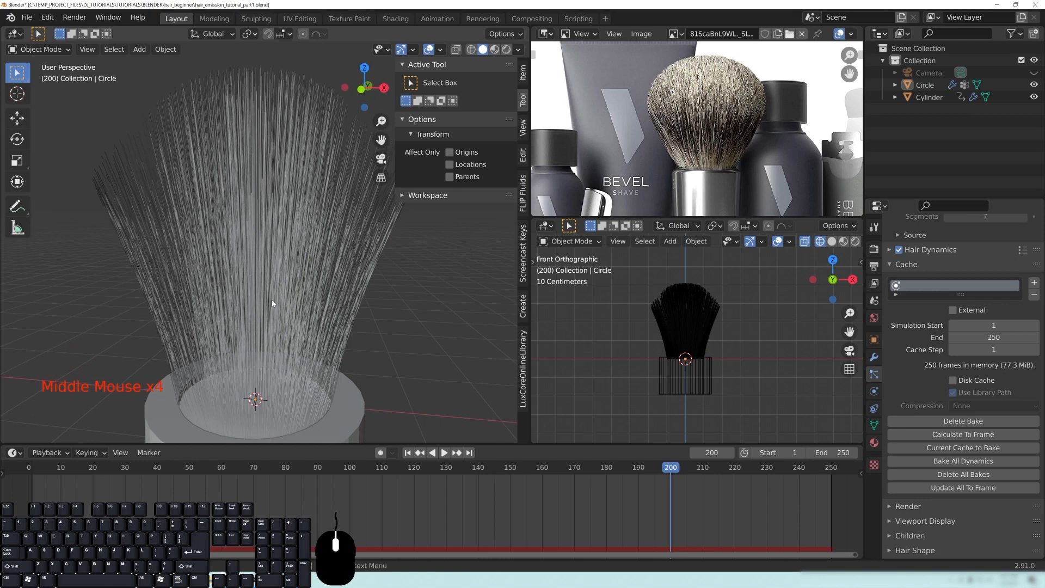
middle_click_drag(226, 284, 168, 136)
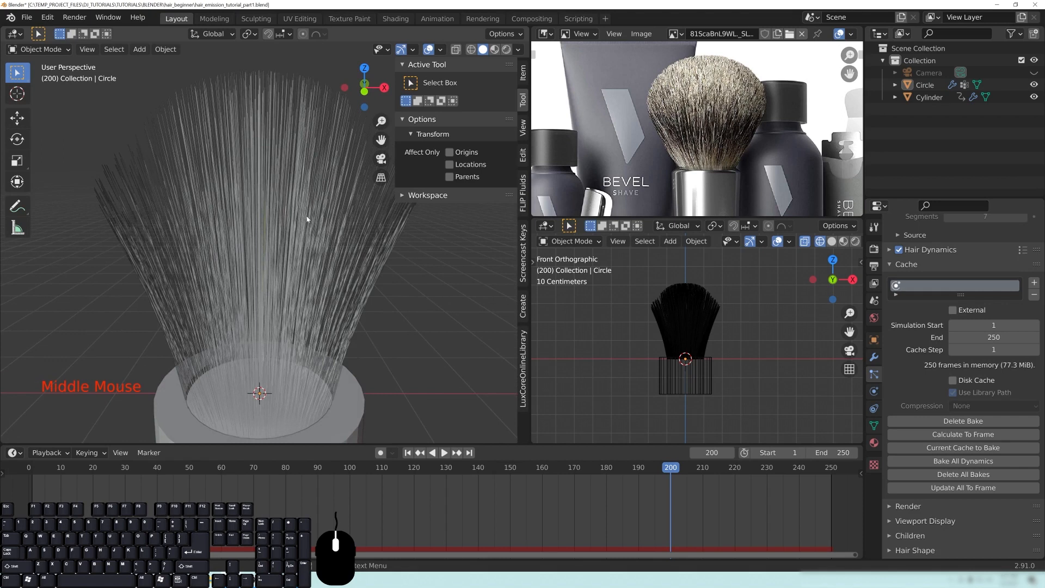
mouse_move(244, 191)
middle_mouse_down()
mouse_move(255, 195)
mouse_move(250, 246)
middle_mouse_up()
scroll(311, 322, "down", 3)
middle_click_drag(311, 322, 240, 270)
scroll(293, 251, "up", 2)
middle_click_drag(293, 251, 168, 283)
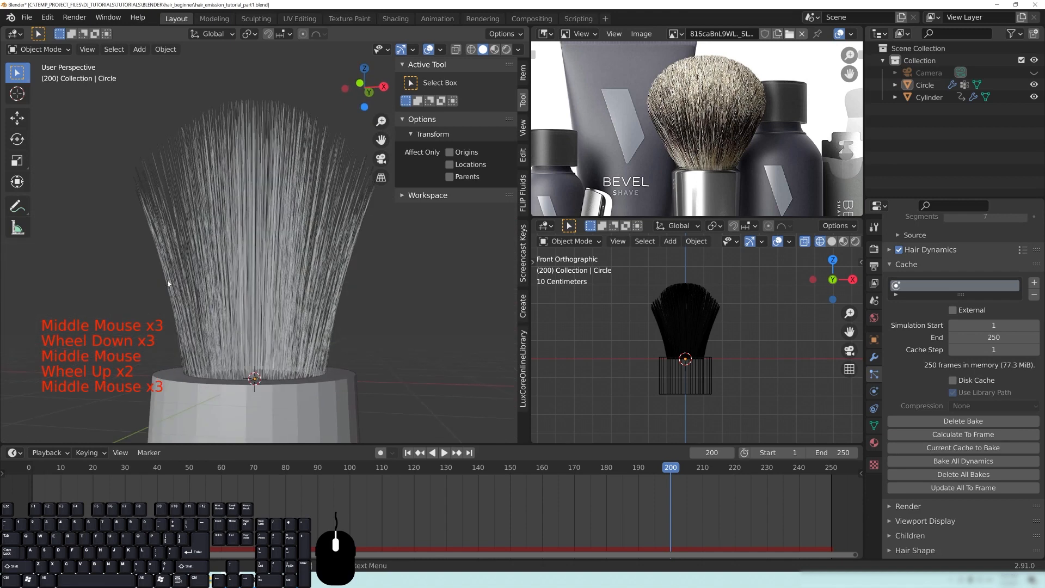
mouse_move(400, 241)
middle_mouse_down()
mouse_move(292, 193)
mouse_move(238, 228)
middle_mouse_up()
mouse_move(299, 284)
middle_mouse_down()
mouse_move(334, 182)
mouse_move(200, 336)
middle_mouse_up()
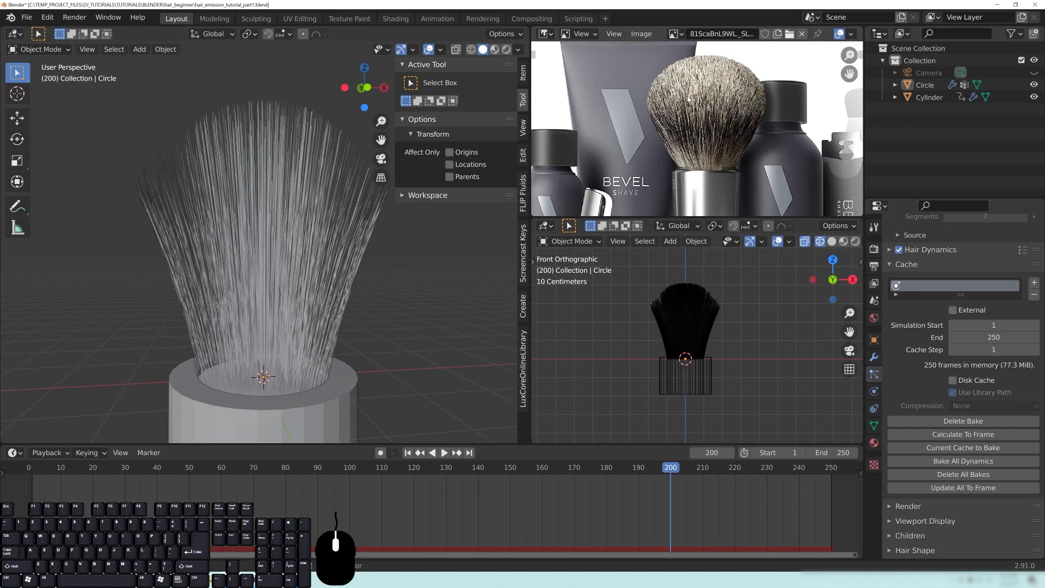
scroll(708, 114, "up", 3)
middle_click_drag(725, 126, 682, 170)
scroll(708, 158, "down", 4)
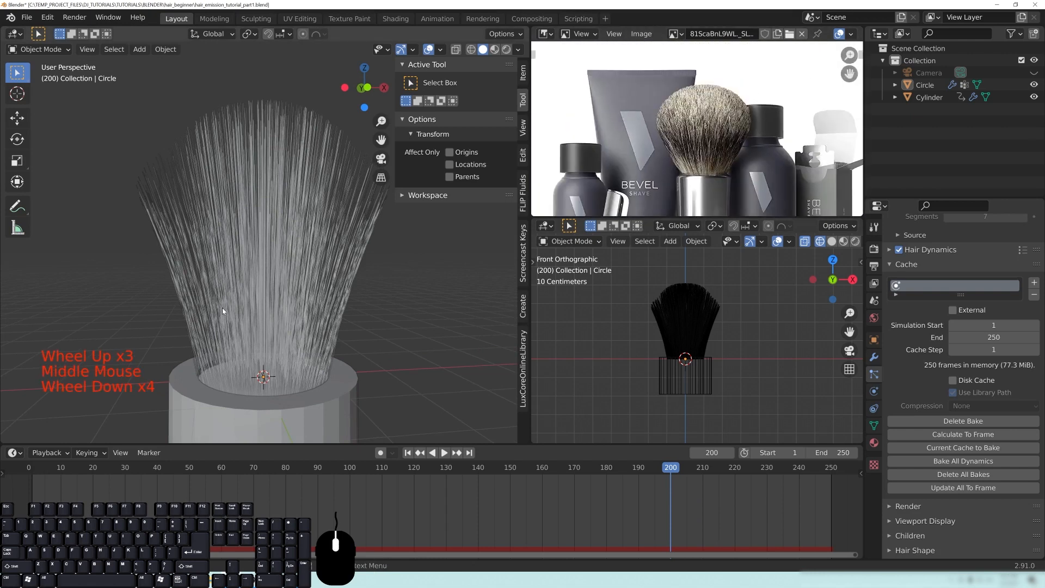
Step: Select the bristle emitter circle and expand the main 3D viewport over the reference image and front view areas
scroll(898, 493, "down", 16)
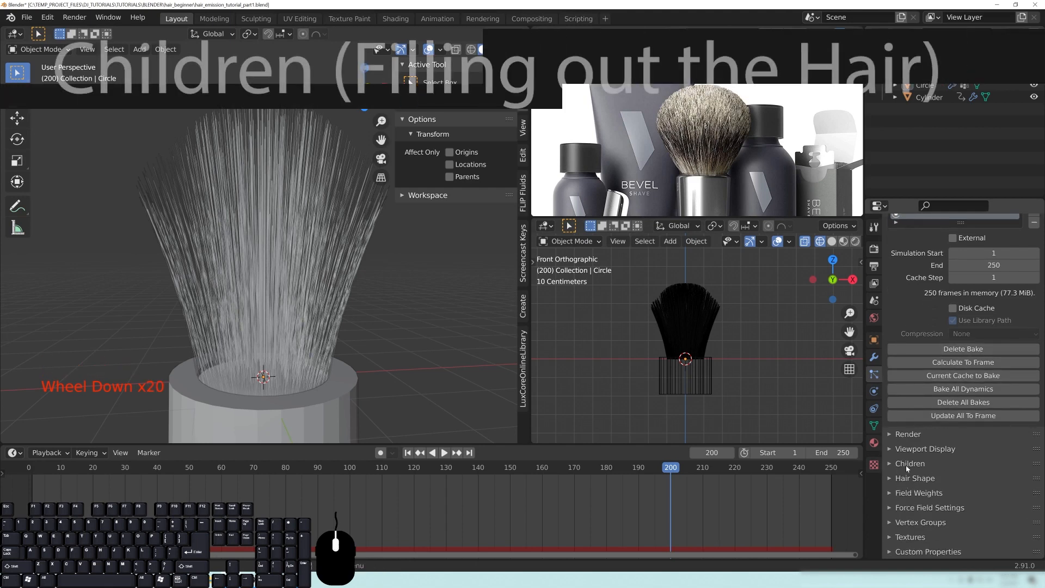
left_click(299, 170)
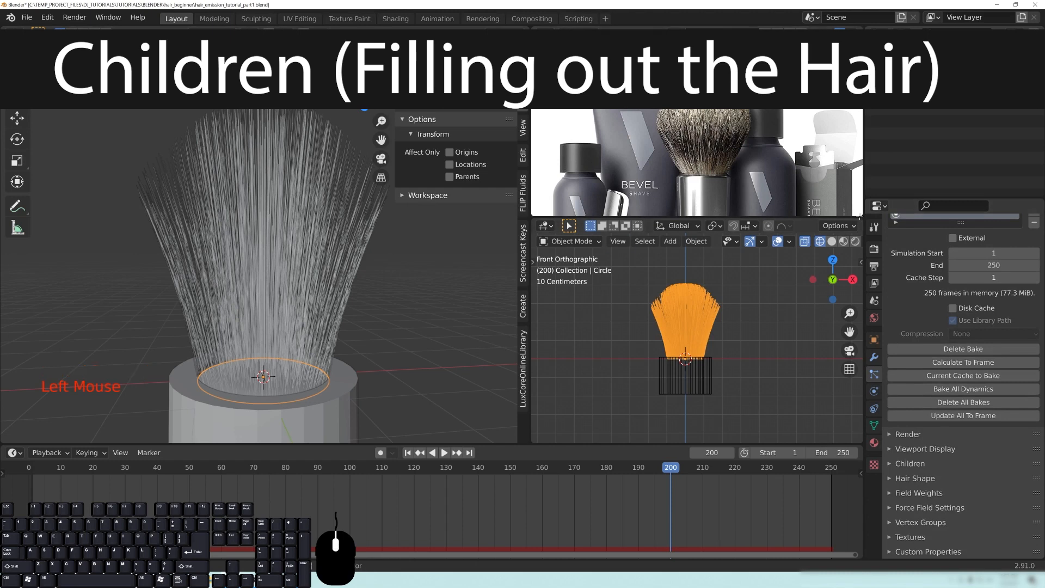
left_click_drag(861, 218, 575, 26)
scroll(490, 316, "down", 5)
middle_click_drag(490, 316, 488, 342)
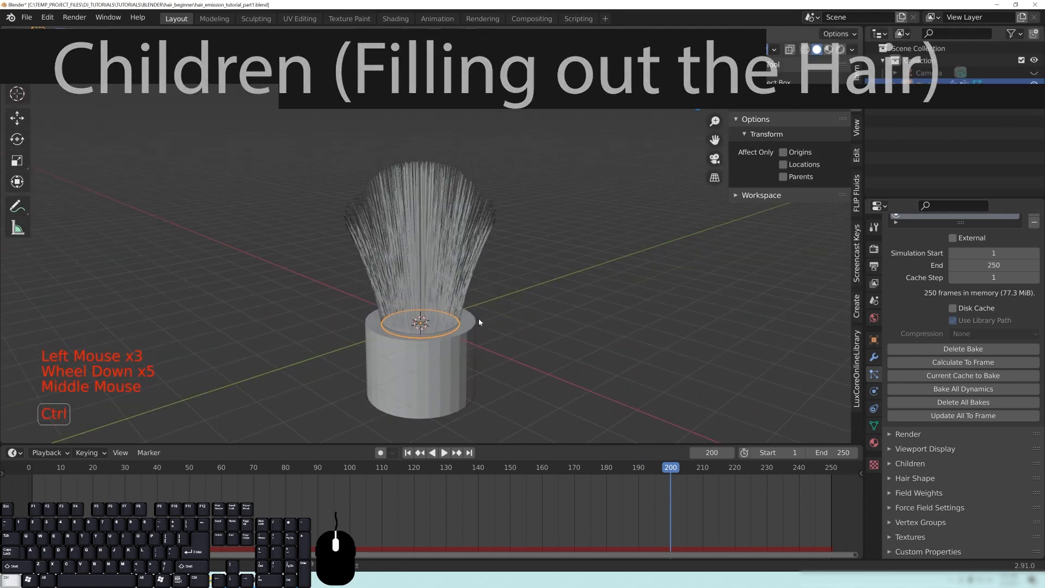
Step: Save the file and expand the Children settings of the hair particle system
key("ctrl+s")
scroll(461, 341, "up", 2)
mouse_move(462, 341)
middle_mouse_down()
mouse_move(452, 351)
mouse_move(458, 327)
middle_mouse_up()
middle_click_drag(458, 326, 463, 332)
left_click(955, 465)
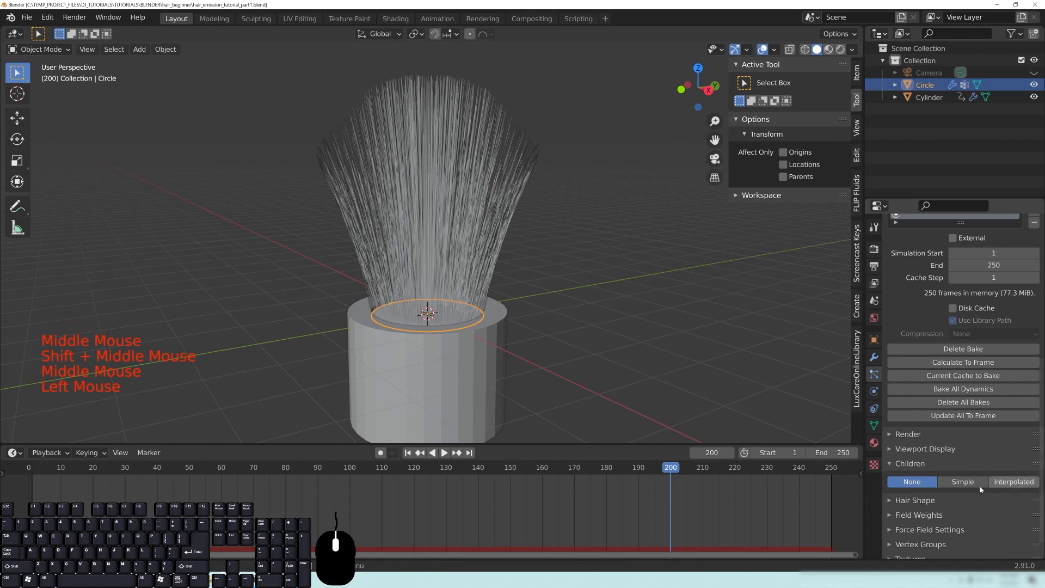
Step: Try Simple children on the hair particles and inspect the bristle edges
double_click(953, 482)
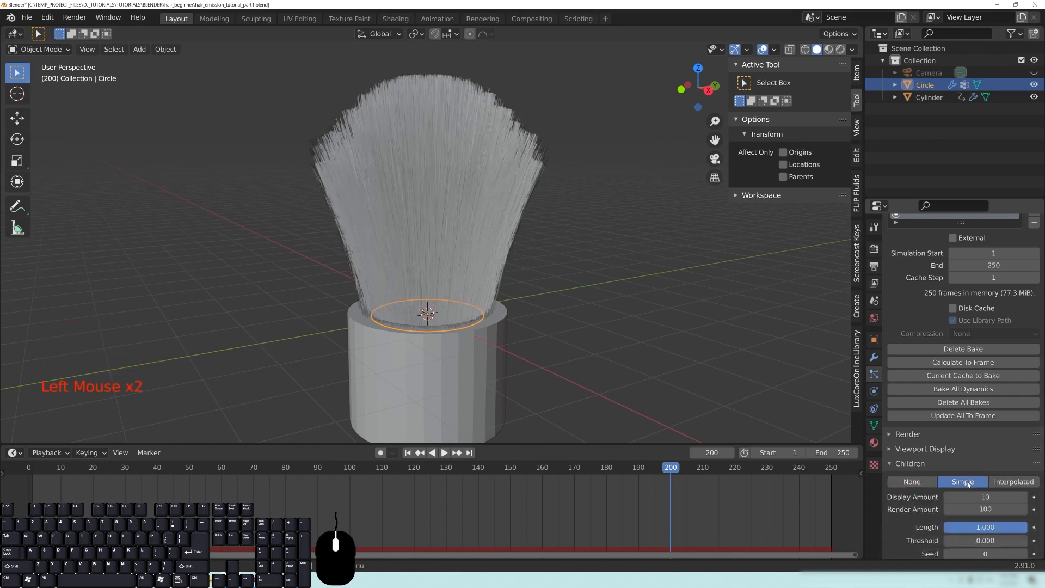
mouse_move(457, 256)
middle_mouse_down()
mouse_move(466, 249)
mouse_move(510, 320)
mouse_move(495, 234)
mouse_move(328, 129)
middle_mouse_up()
middle_click_drag(458, 169, 428, 123)
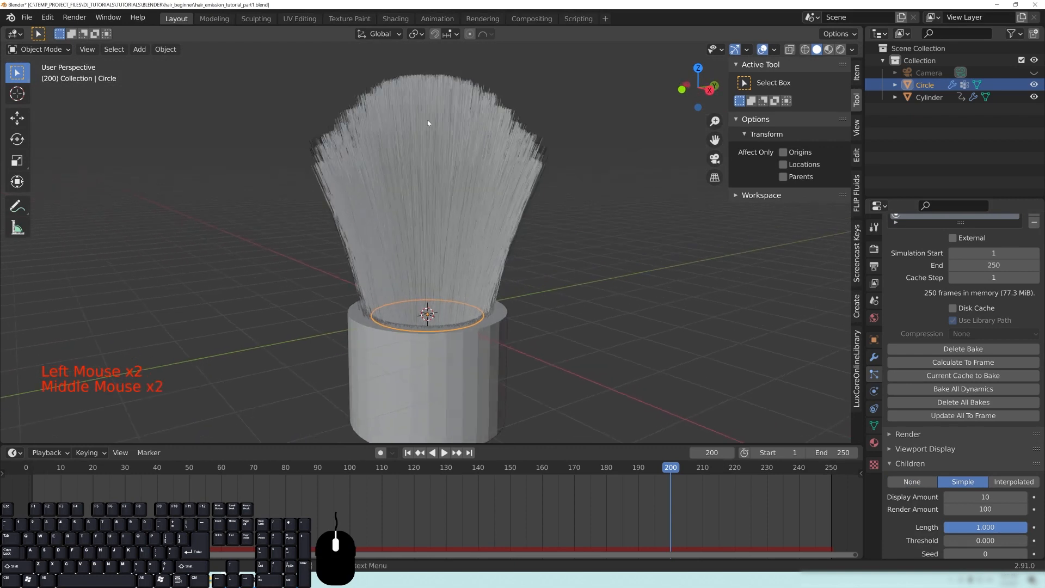
Step: Set the hair children to Interpolated and inspect the filled-out bristles from several angles
left_click(1009, 482)
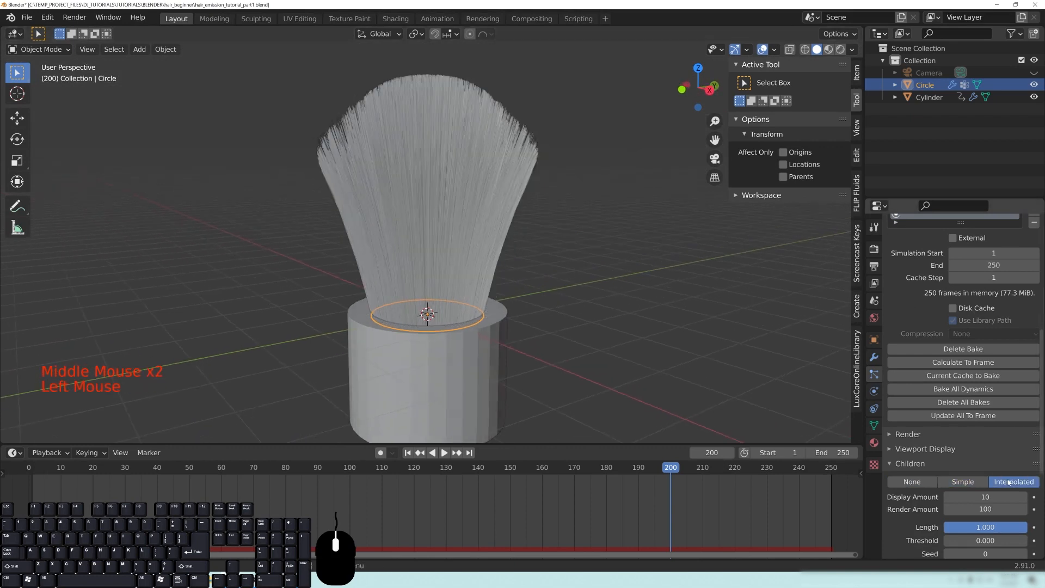
middle_click_drag(460, 229, 400, 131)
scroll(490, 294, "up", 1)
middle_click_drag(472, 178, 458, 188)
middle_click_drag(519, 233, 514, 243)
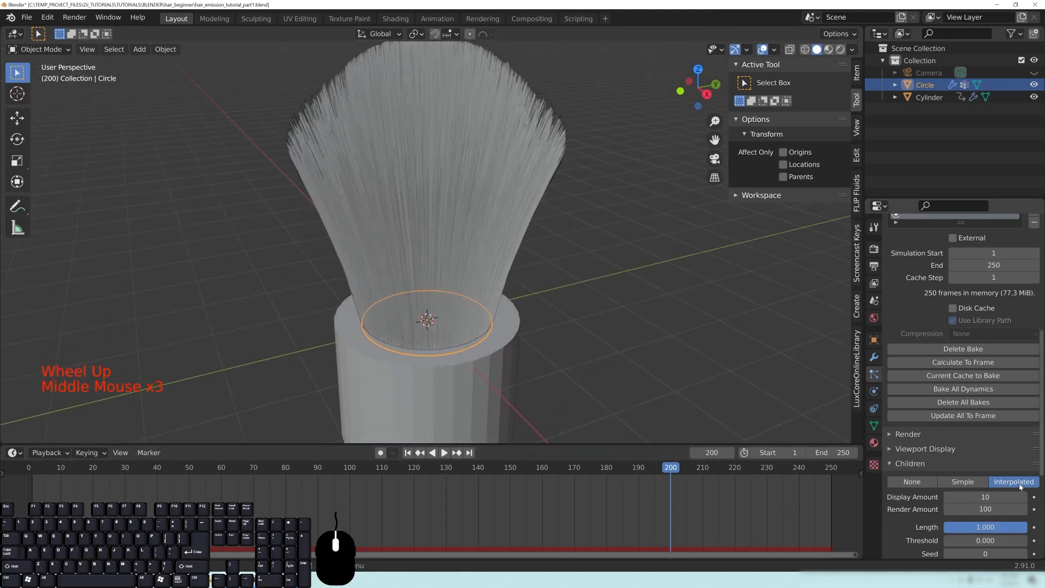
middle_click_drag(401, 196, 380, 224)
scroll(486, 306, "down", 3)
middle_click_drag(487, 306, 505, 259)
scroll(498, 273, "up", 1)
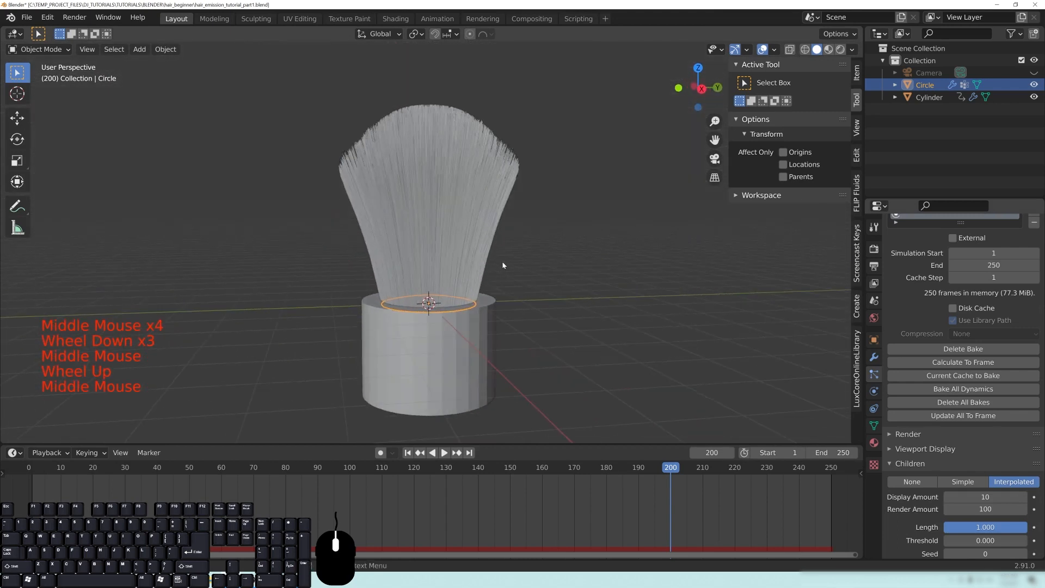
middle_click_drag(617, 244, 635, 246)
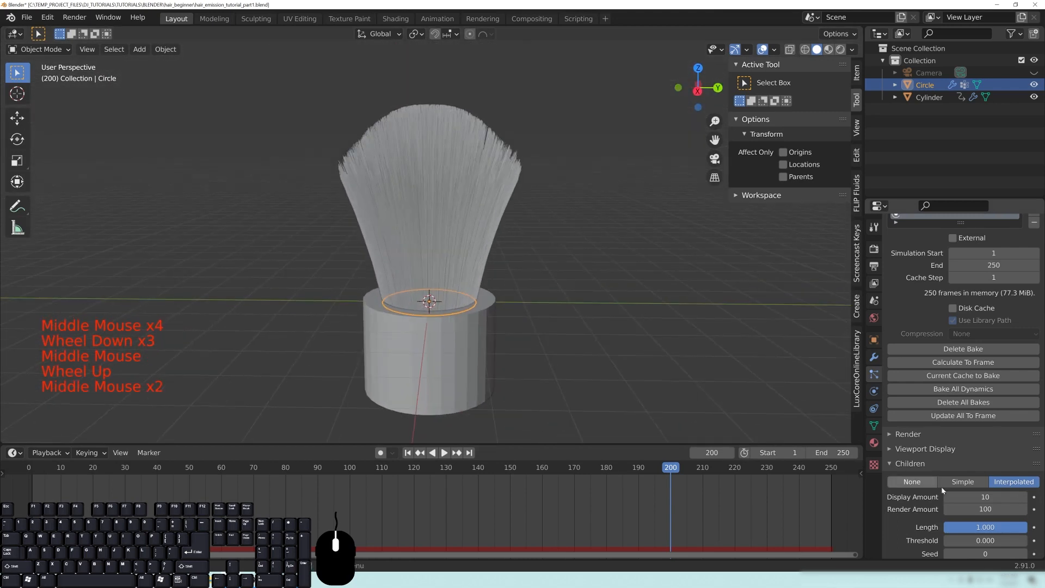
middle_click_drag(550, 370, 320, 332)
middle_click_drag(456, 327, 398, 250)
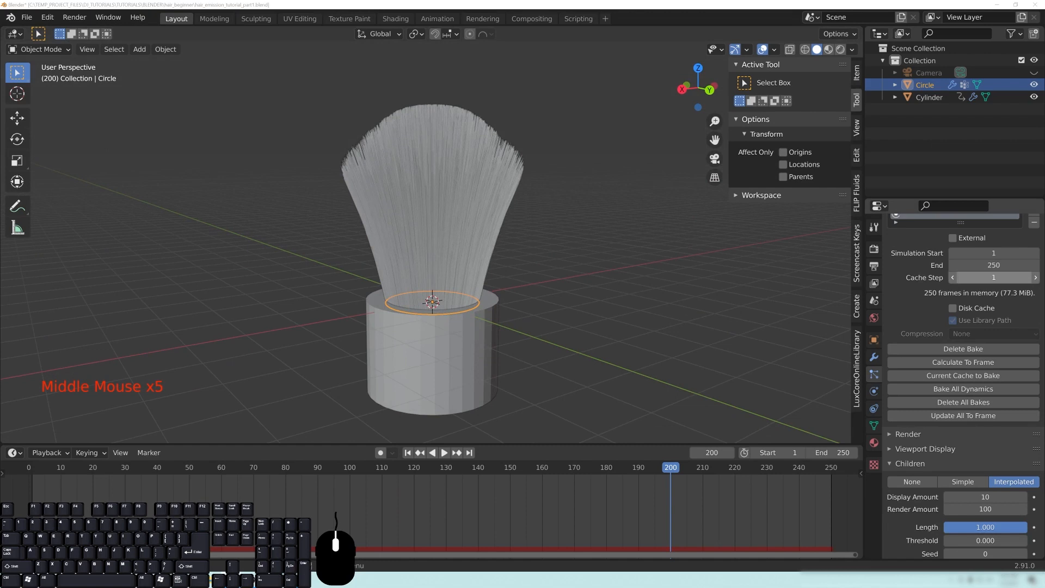
Step: Set both the display amount and the render amount of the interpolated children to 20
left_click(986, 496)
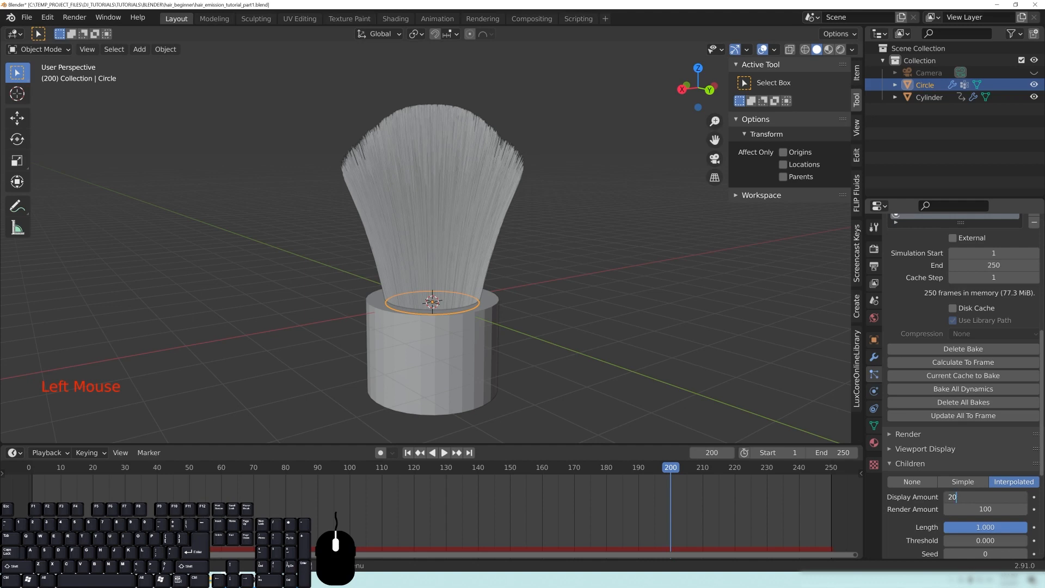
key("Tab")
type("20")
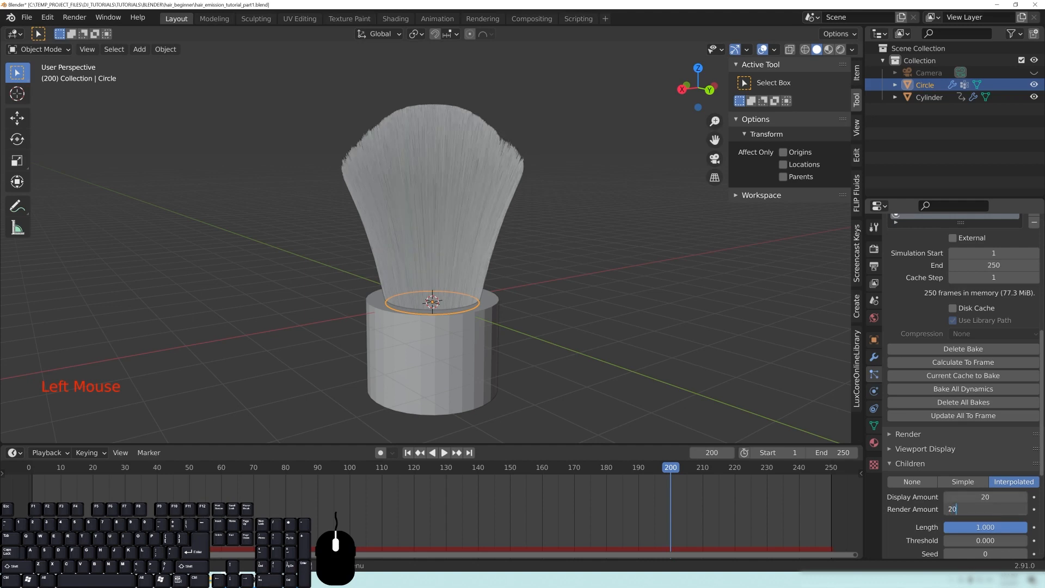
scroll(542, 264, "up", 2)
middle_click_drag(542, 263, 585, 257)
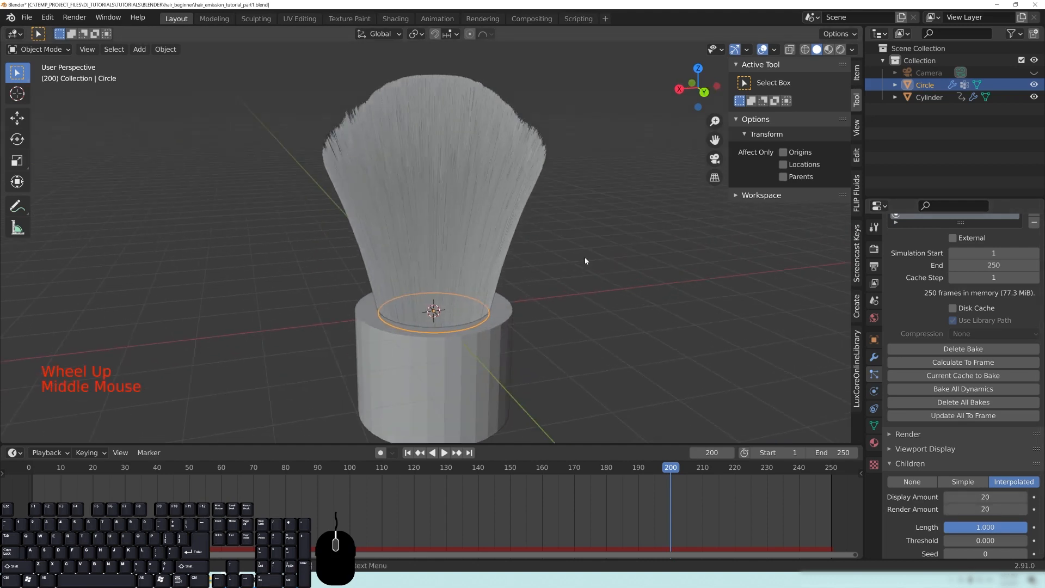
Step: Try a children display amount of 5 and inspect the bristle density
left_click(966, 497)
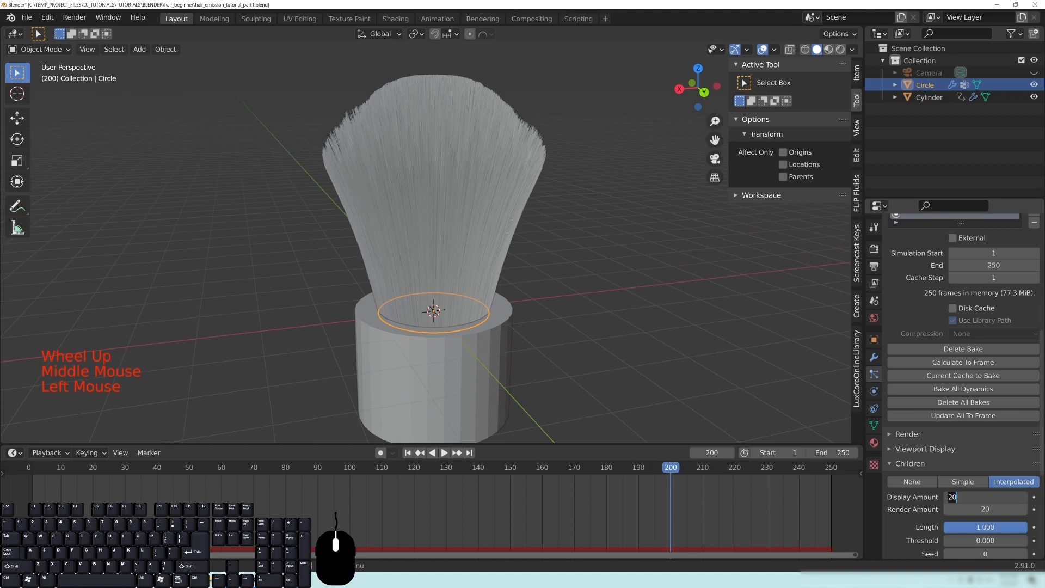
type("5")
key("Return")
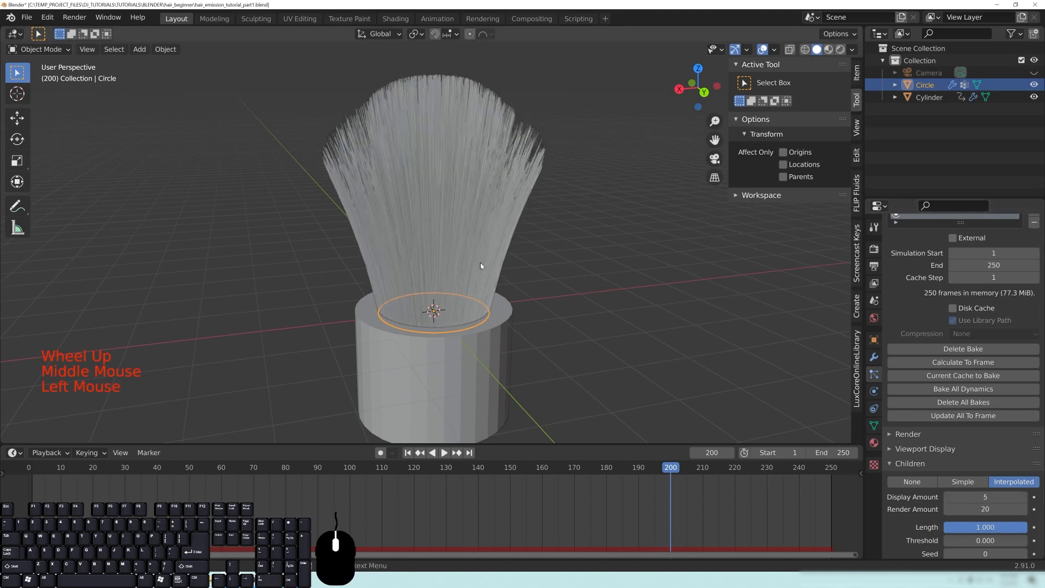
middle_click_drag(480, 262, 466, 255)
middle_click_drag(542, 226, 511, 214)
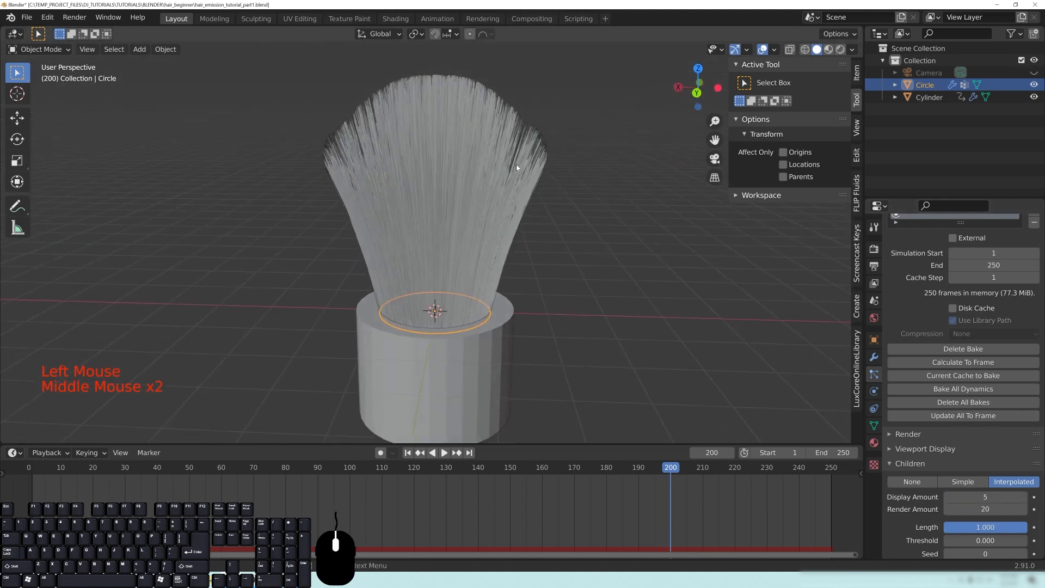
Step: Set the children's display amount to 20 and inspect the bristles from several angles
left_click(977, 497)
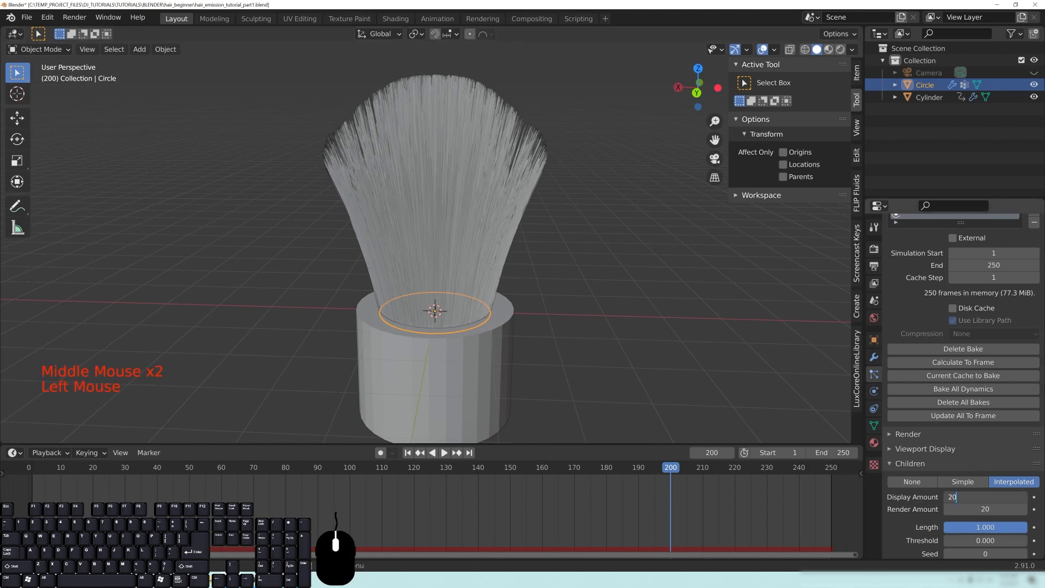
type("20")
key("Return")
middle_click_drag(583, 331, 523, 310)
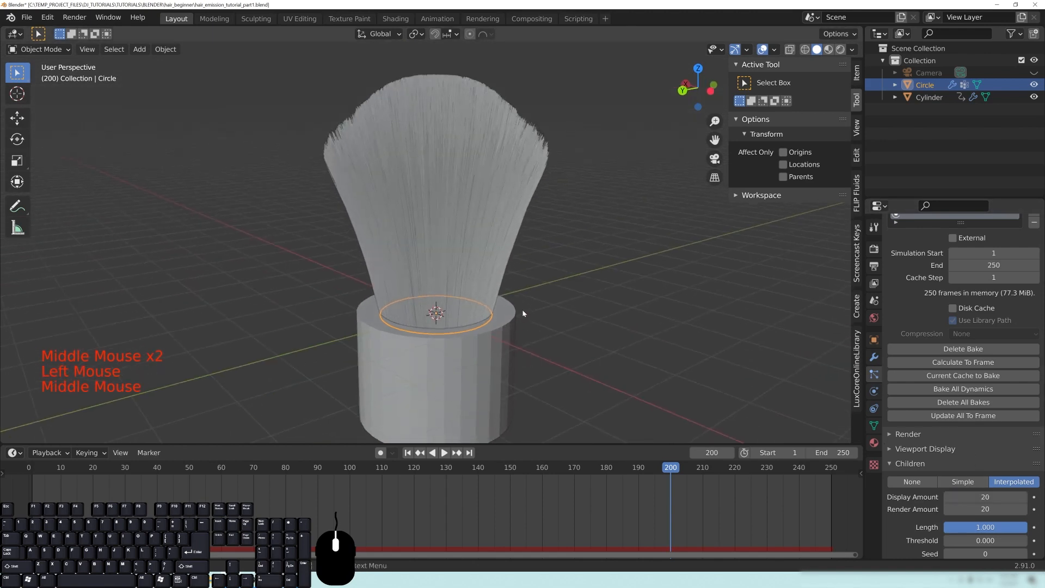
scroll(927, 509, "down", 15)
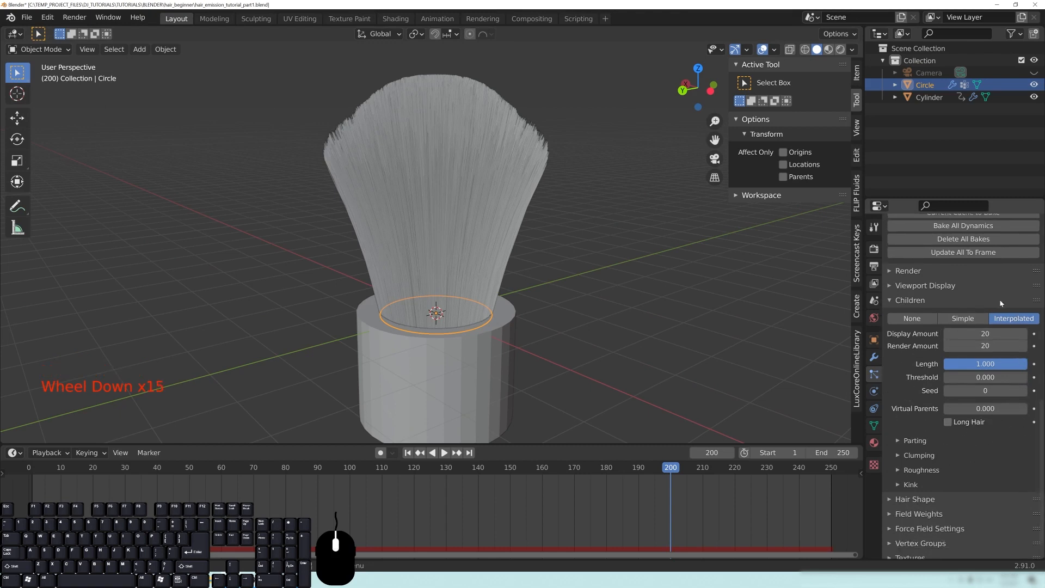
middle_click_drag(485, 269, 465, 274)
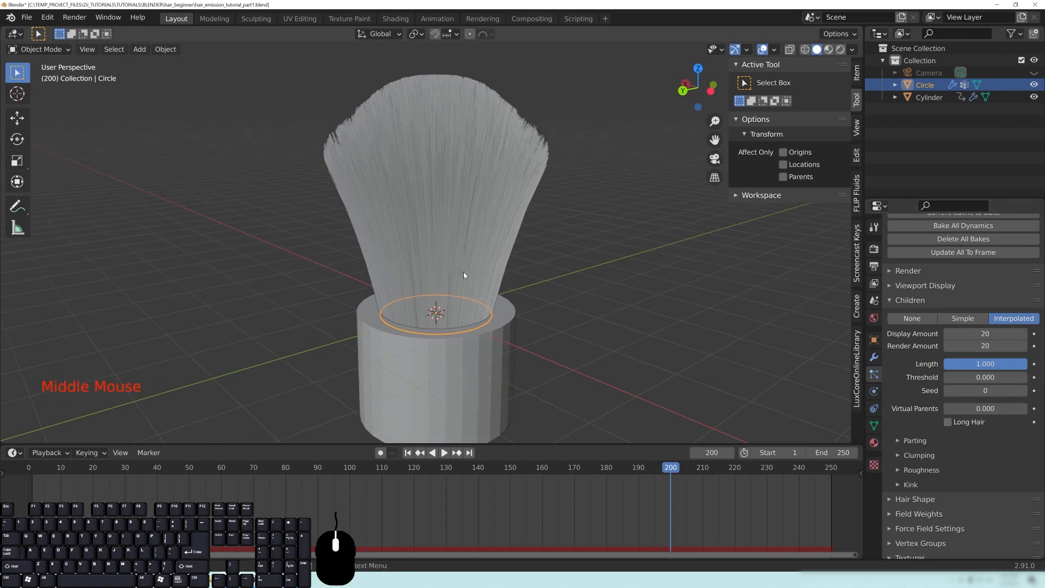
middle_click_drag(498, 215, 508, 219)
mouse_move(359, 117)
middle_mouse_down()
mouse_move(392, 145)
mouse_move(397, 189)
middle_mouse_up()
middle_click_drag(426, 236, 436, 172)
middle_click_drag(472, 273, 446, 244)
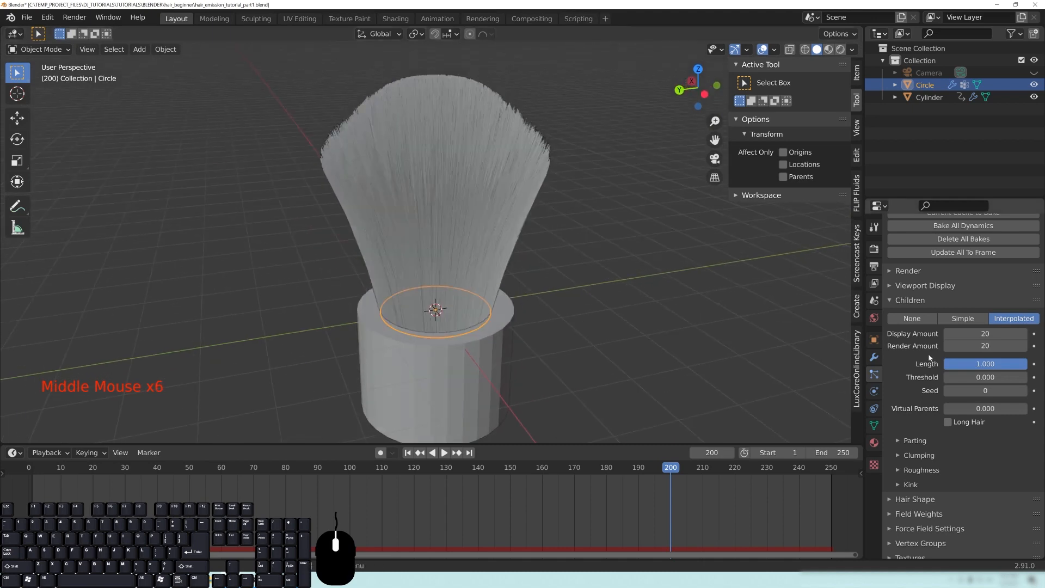
Step: Expand the children's Roughness settings and inspect the bristle outline all around the brush
left_click(924, 474)
middle_click_drag(626, 349, 620, 344)
scroll(621, 345, "down", 2)
scroll(932, 460, "down", 9)
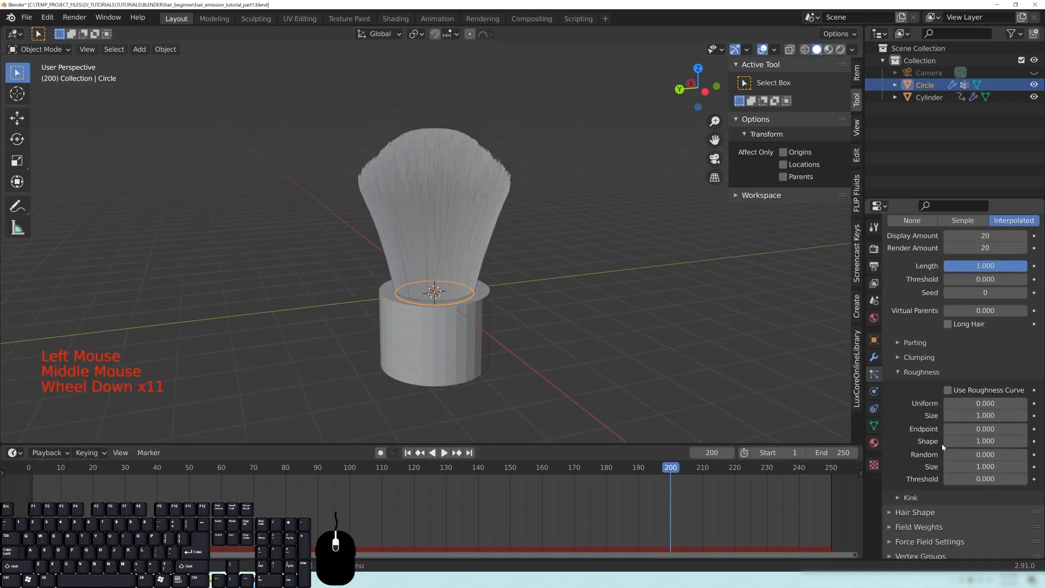
scroll(536, 236, "up", 1)
middle_click_drag(536, 237, 518, 228)
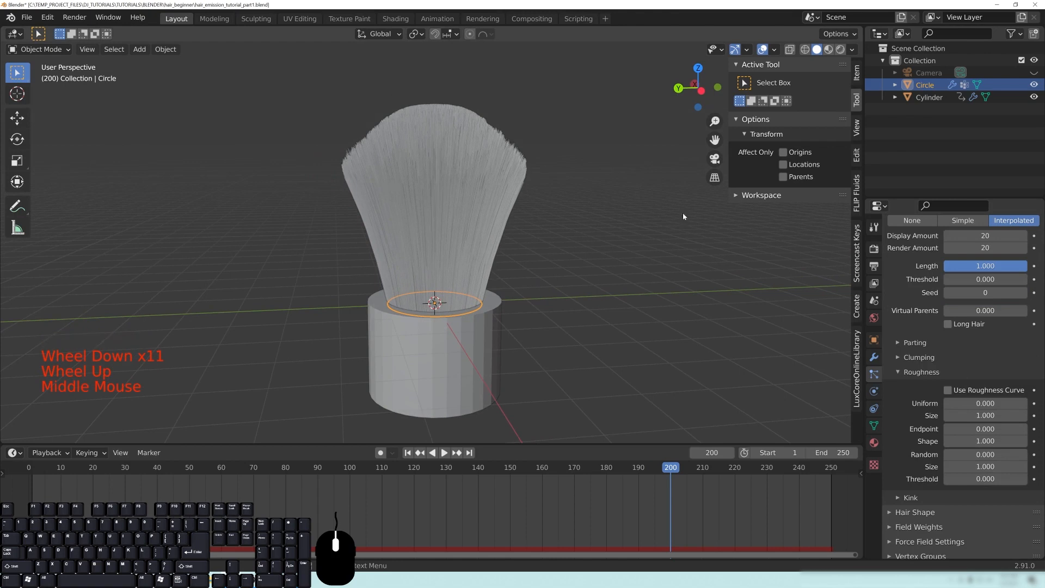
middle_click_drag(568, 195, 434, 142)
middle_click_drag(502, 168, 362, 116)
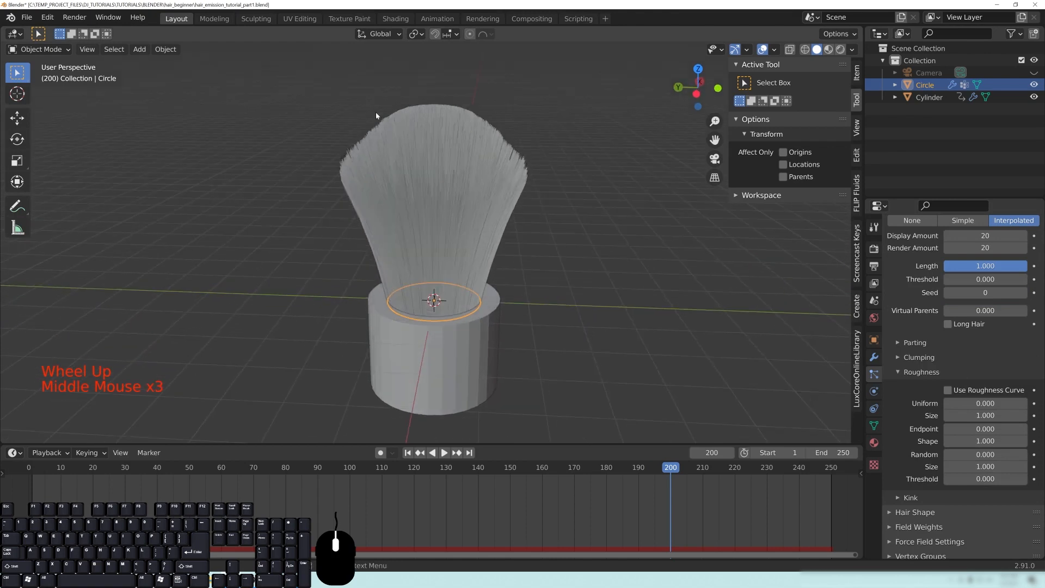
mouse_move(567, 225)
middle_mouse_down()
mouse_move(560, 212)
mouse_move(558, 247)
mouse_move(580, 241)
middle_mouse_up()
scroll(551, 243, "up", 1)
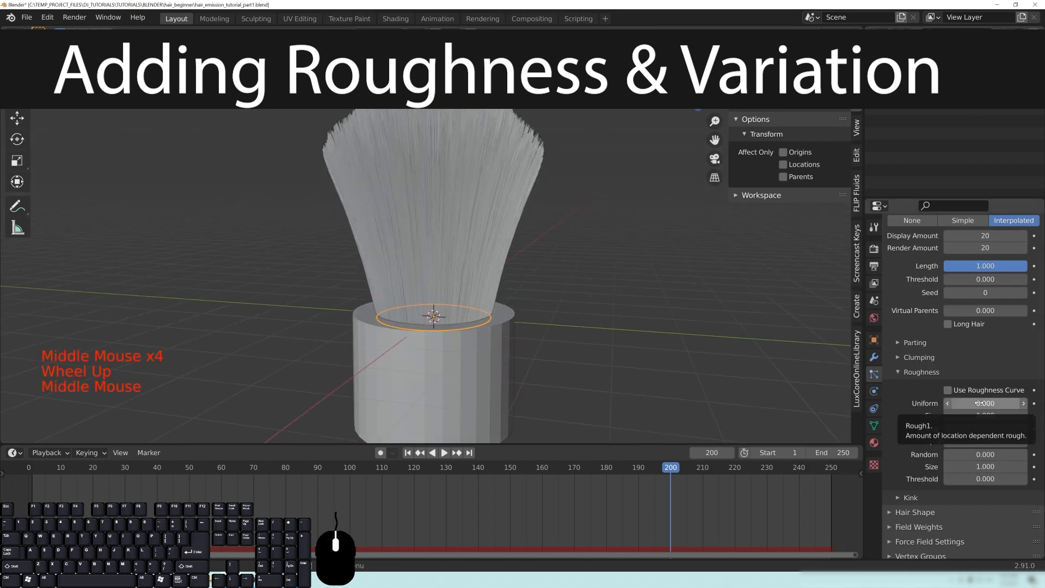
Step: Try Uniform roughness values of 0.667 and 1.735 on the children, checking the bristles in front view and in perspective
left_click_drag(978, 403, 979, 403, "shift")
mouse_move(525, 274)
middle_mouse_down()
mouse_move(386, 328)
mouse_move(324, 391)
mouse_move(205, 321)
mouse_move(278, 286)
middle_mouse_up()
middle_click_drag(503, 229, 503, 195)
scroll(480, 222, "down", 4)
key("KP_1")
scroll(489, 218, "up", 4)
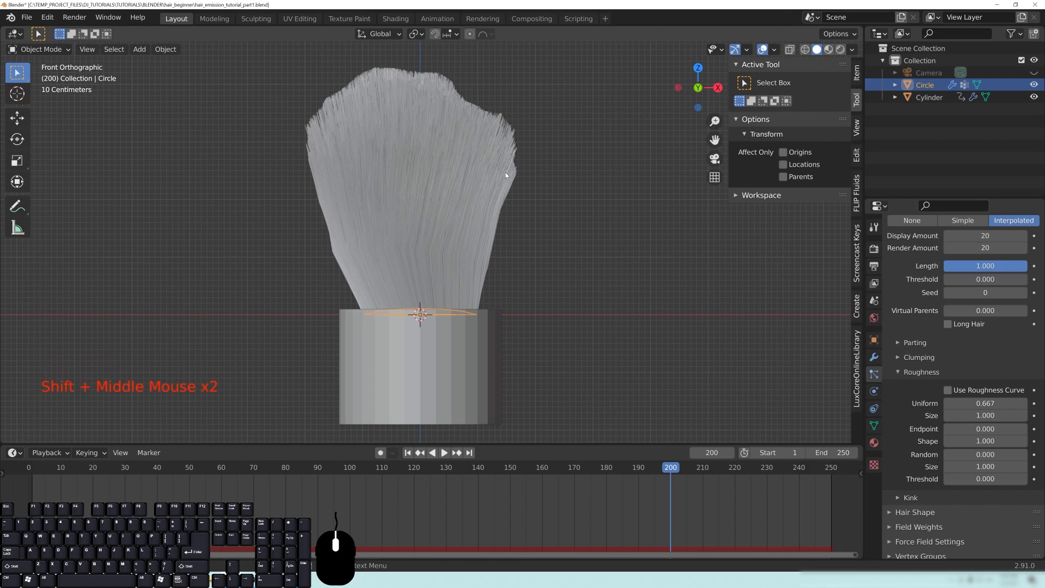
middle_click_drag(550, 139, 548, 144, "shift")
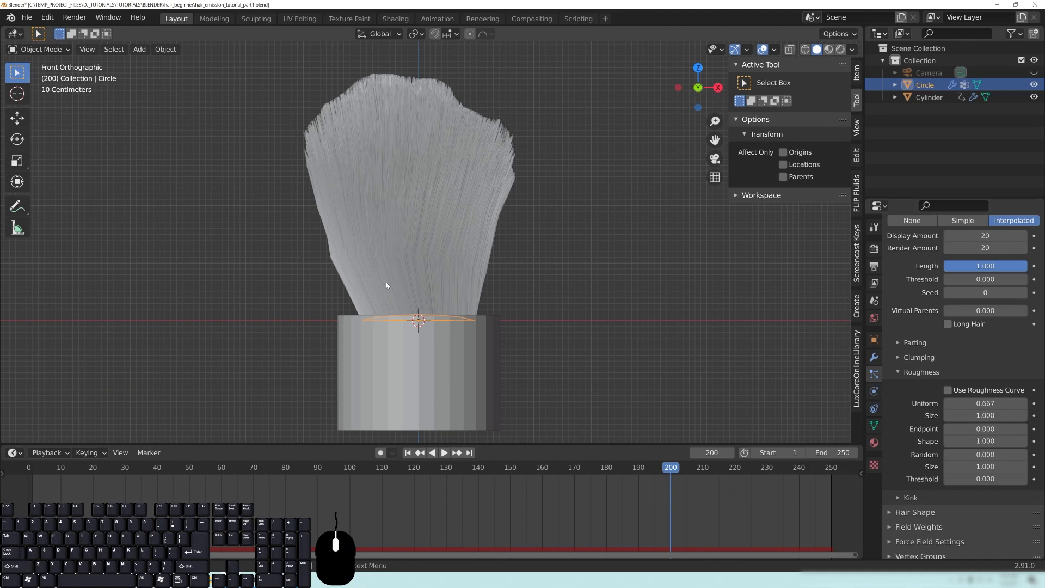
left_click_drag(986, 403, 1032, 403)
middle_click_drag(544, 161, 560, 207)
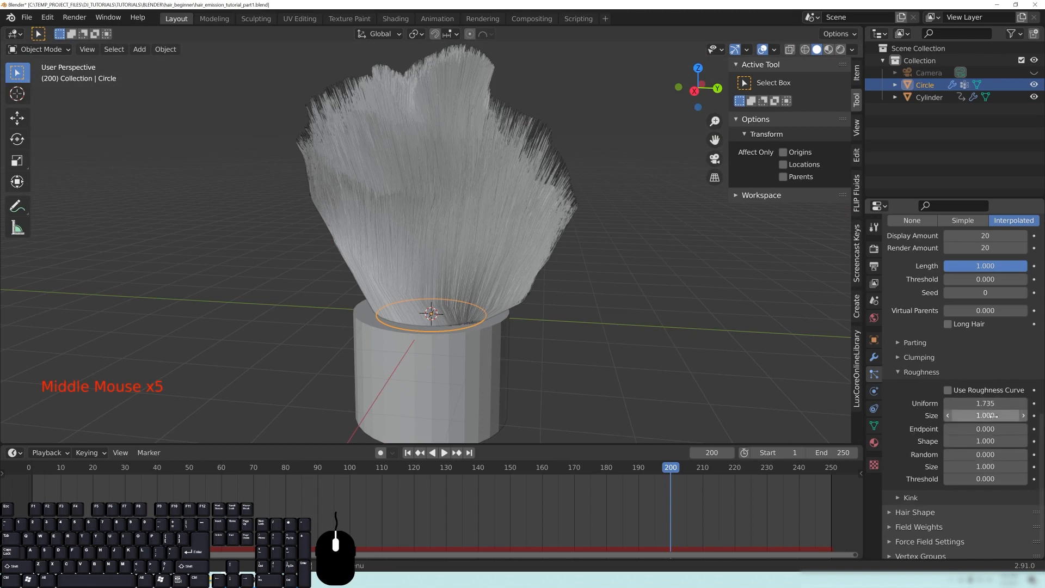
Step: Set the size of the Uniform roughness to 0.010 and inspect the frizzy bristles from several sides
left_click(986, 416)
left_click_drag(986, 415, 930, 415)
middle_click_drag(432, 314, 446, 307)
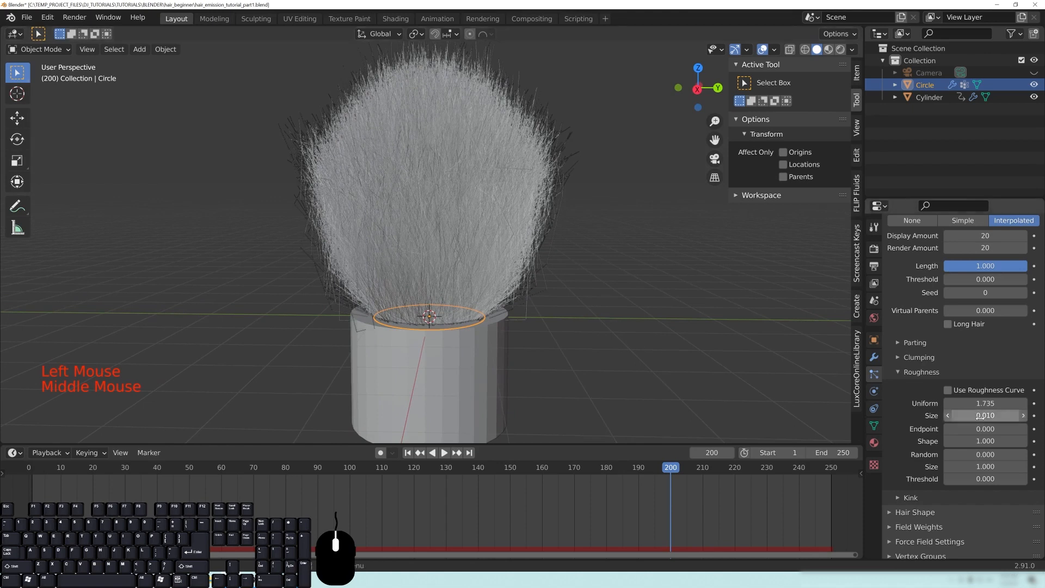
middle_click_drag(481, 259, 475, 243)
middle_click_drag(617, 232, 594, 248)
middle_click_drag(603, 182, 536, 226)
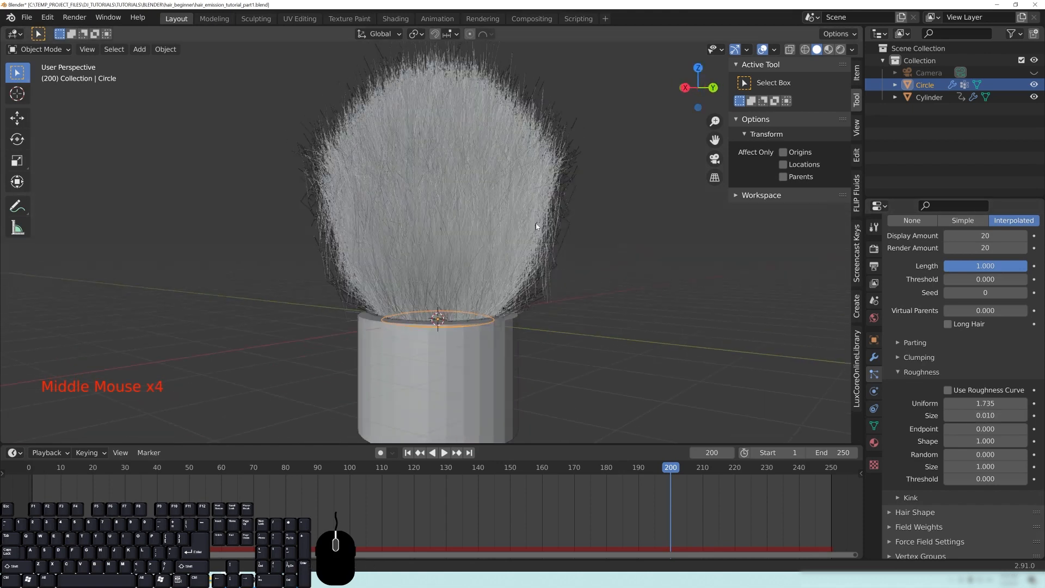
Step: Reduce the Uniform roughness to 0.25 and fine-tune it to 0.316 while inspecting the bristle edges
left_click(989, 403)
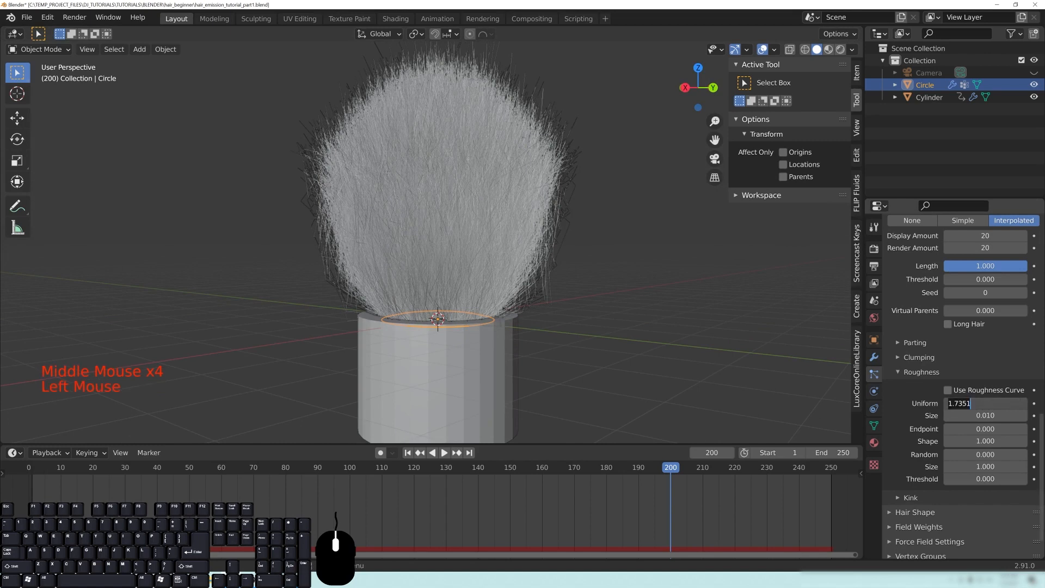
type("0.25")
key("Return")
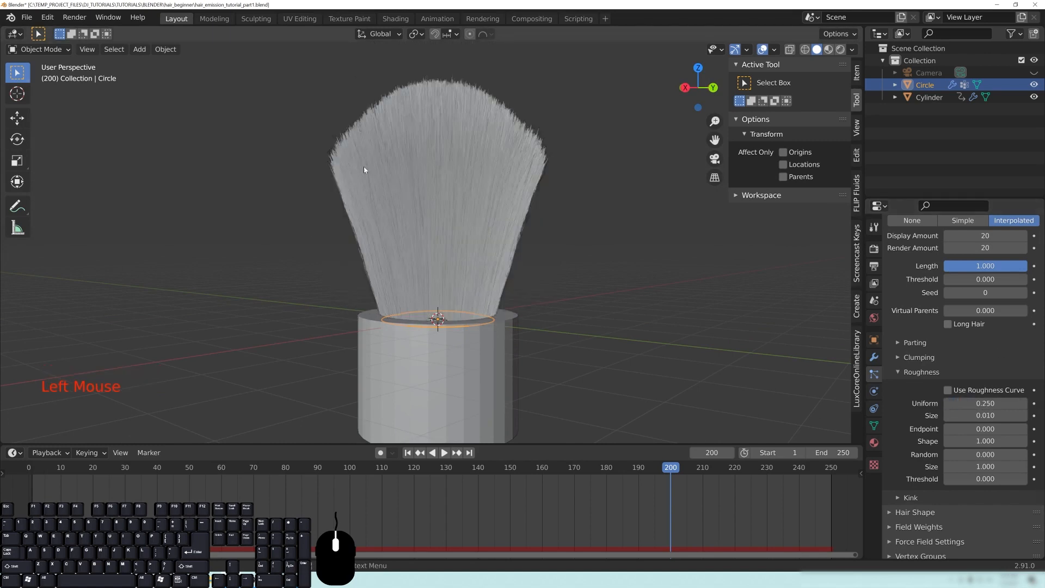
scroll(588, 228, "up", 2)
mouse_move(588, 228)
middle_mouse_down()
mouse_move(555, 240)
mouse_move(583, 159)
mouse_move(577, 213)
middle_mouse_up()
mouse_move(577, 213)
middle_mouse_down()
mouse_move(572, 266)
mouse_move(584, 205)
mouse_move(588, 225)
mouse_move(403, 204)
middle_mouse_up()
scroll(573, 215, "up", 3)
scroll(588, 217, "down", 3)
middle_click_drag(414, 316, 431, 275, "shift")
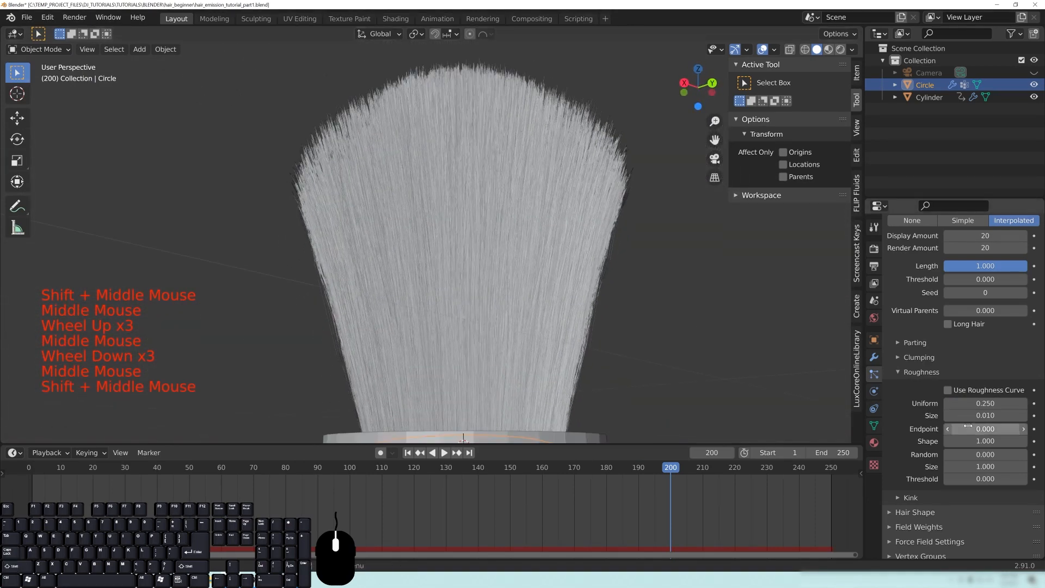
mouse_move(982, 405)
left_mouse_down()
mouse_move(956, 404)
mouse_move(984, 405)
left_mouse_up()
middle_click_drag(481, 266, 507, 257)
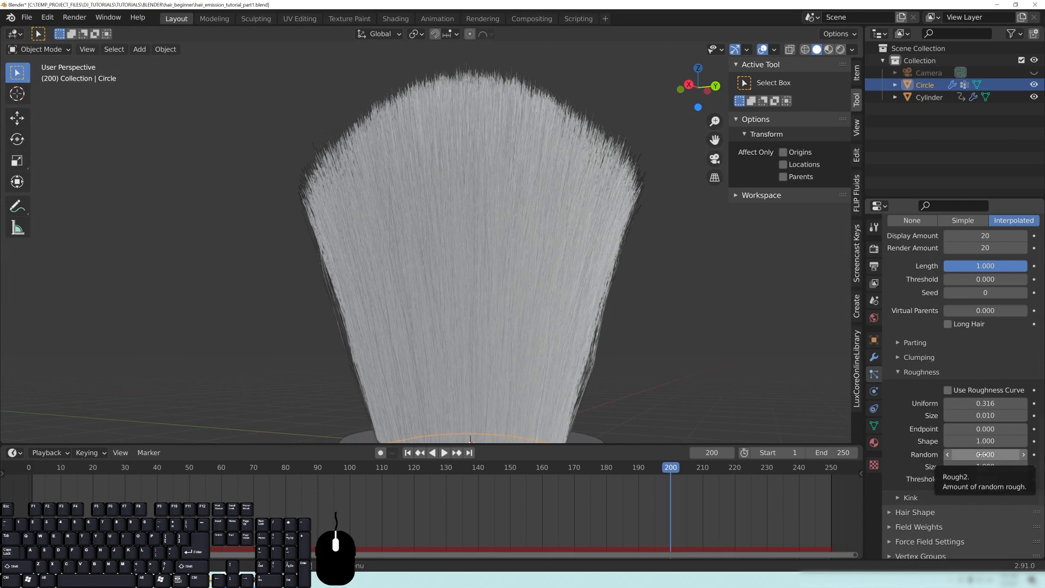
Step: Try a Random roughness of 1.465 on the children and inspect the bristles up close and from a distance
left_click_drag(981, 455, 1034, 455)
scroll(537, 304, "down", 4)
mouse_move(527, 263)
middle_mouse_down()
mouse_move(575, 370)
mouse_move(449, 299)
mouse_move(506, 302)
mouse_move(509, 315)
middle_mouse_up()
scroll(497, 307, "up", 4)
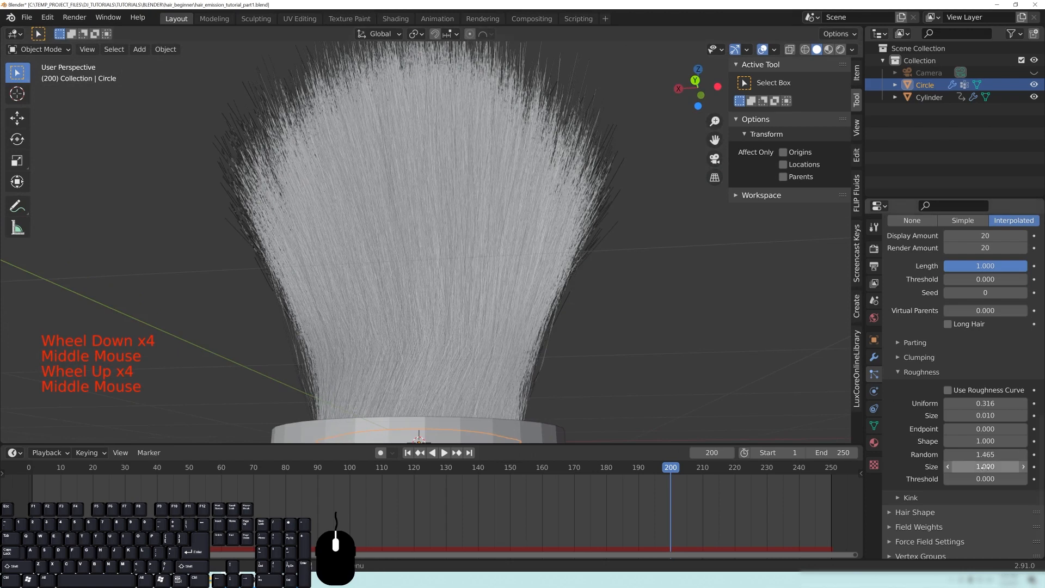
middle_click_drag(438, 343, 448, 254)
scroll(432, 329, "down", 3)
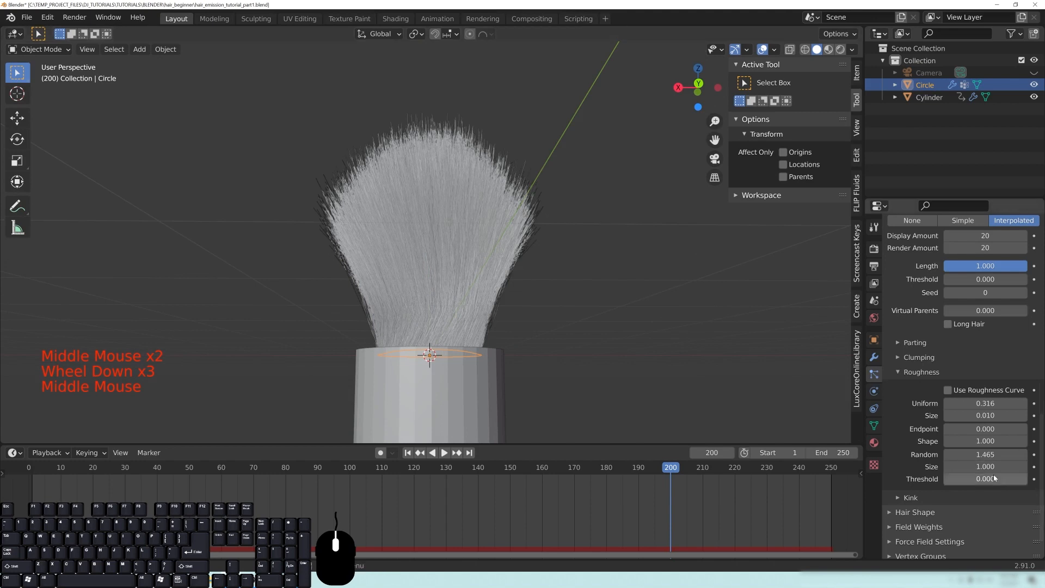
Step: Set the size of the Random roughness to 0.010 and inspect the bristles
left_click_drag(997, 464, 947, 464)
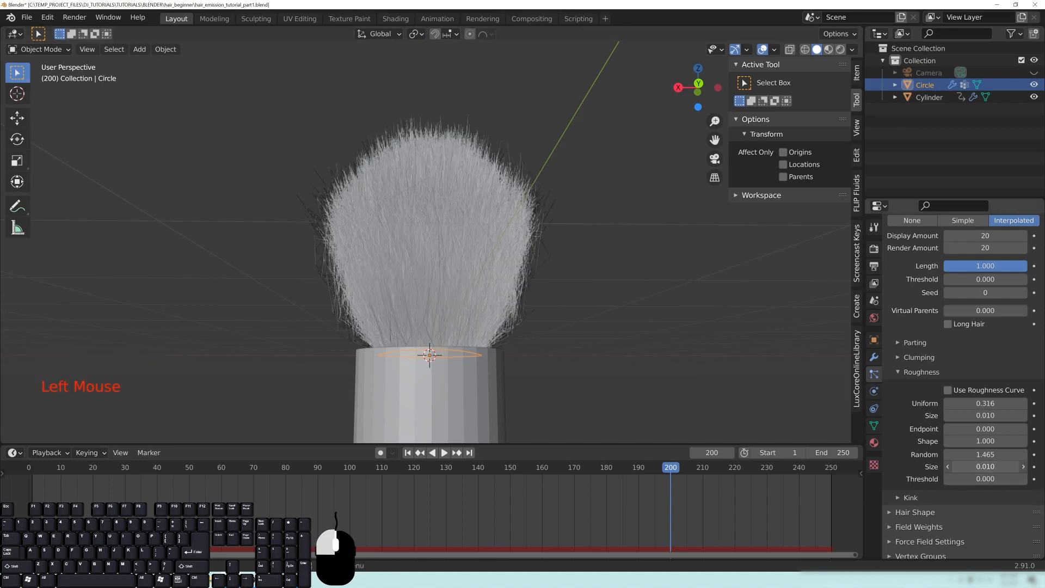
scroll(544, 273, "up", 2)
mouse_move(545, 272)
middle_mouse_down()
mouse_move(593, 285)
mouse_move(488, 296)
mouse_move(524, 273)
middle_mouse_up()
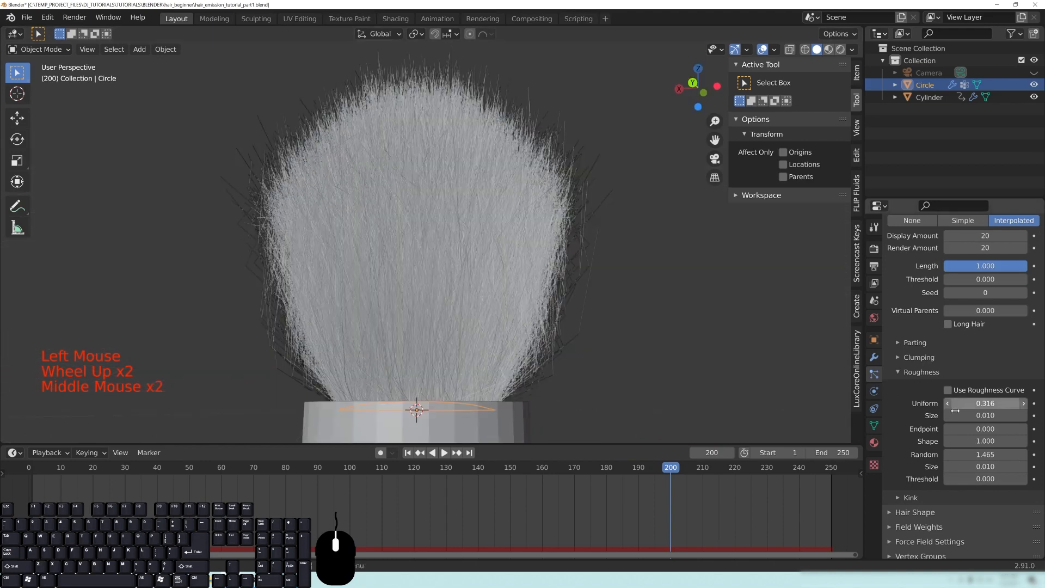
Step: Reduce the Random roughness to 0.139 and check the bristle strands up close
left_click_drag(985, 454, 940, 454)
left_click_drag(986, 454, 992, 454, "shift")
scroll(661, 343, "up", 4)
middle_click_drag(661, 343, 631, 290, "shift")
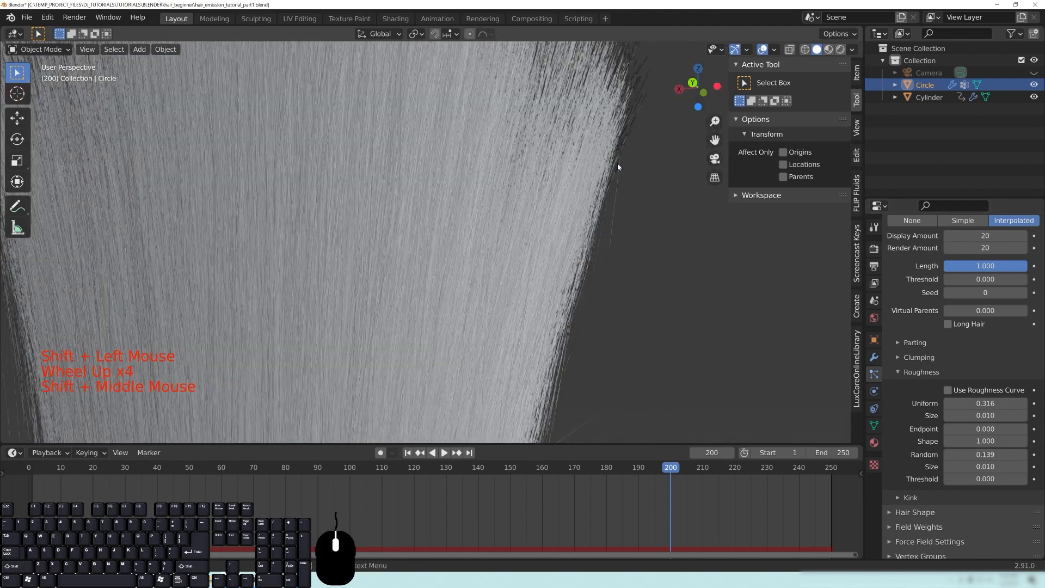
middle_click_drag(520, 338, 278, 121, "shift")
scroll(303, 192, "down", 2)
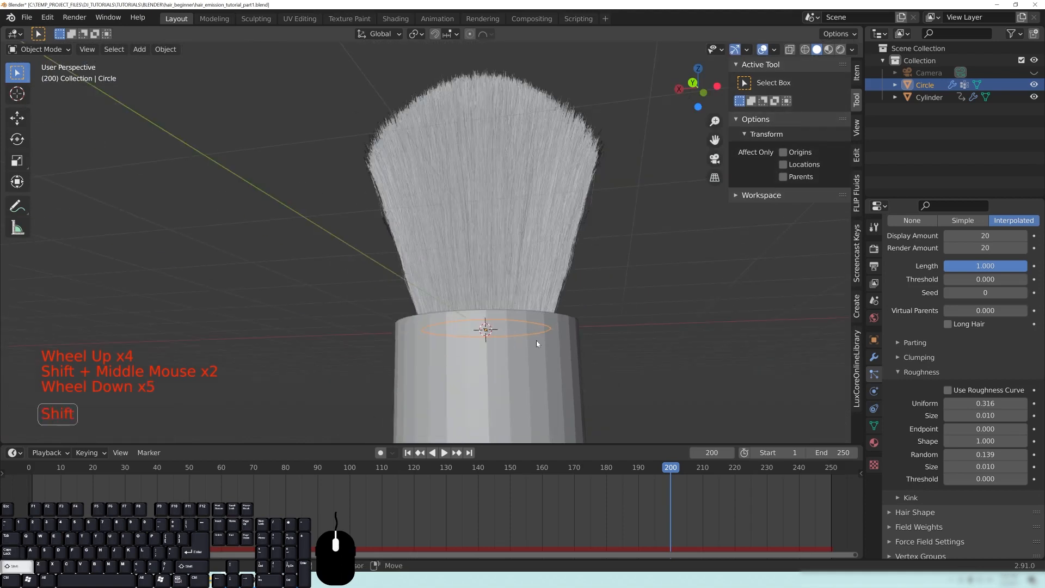
Step: Examine the roughened bristles of the whole brush and the strands along its upper edge up close
left_click(407, 279)
middle_click_drag(619, 304, 498, 259)
scroll(462, 236, "down", 3)
scroll(498, 259, "down", 1, "shift")
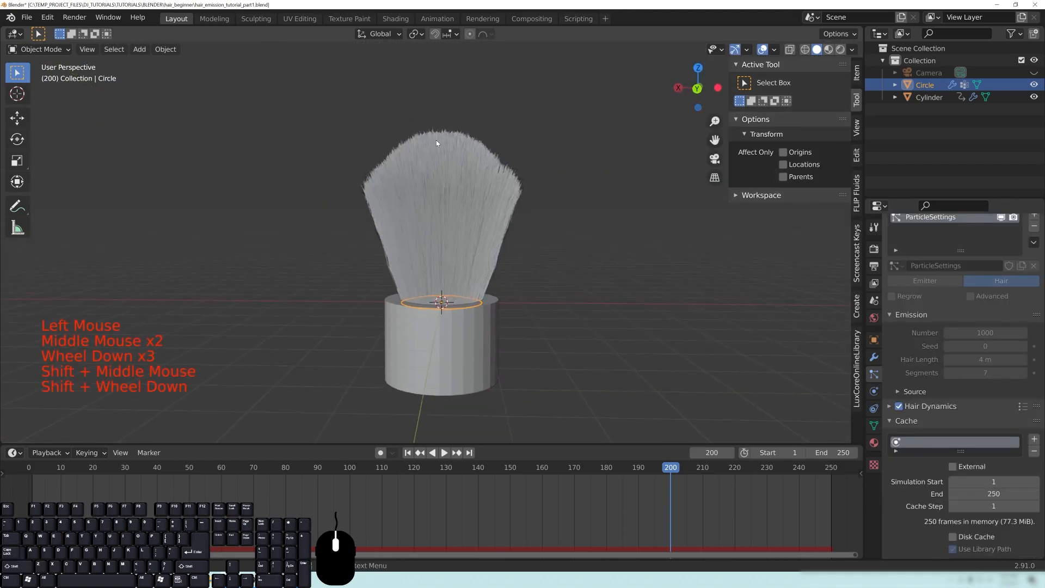
middle_click_drag(442, 261, 426, 178)
scroll(468, 188, "up", 3)
scroll(531, 280, "up", 5)
middle_click_drag(577, 159, 562, 255, "shift")
middle_click_drag(562, 255, 700, 214)
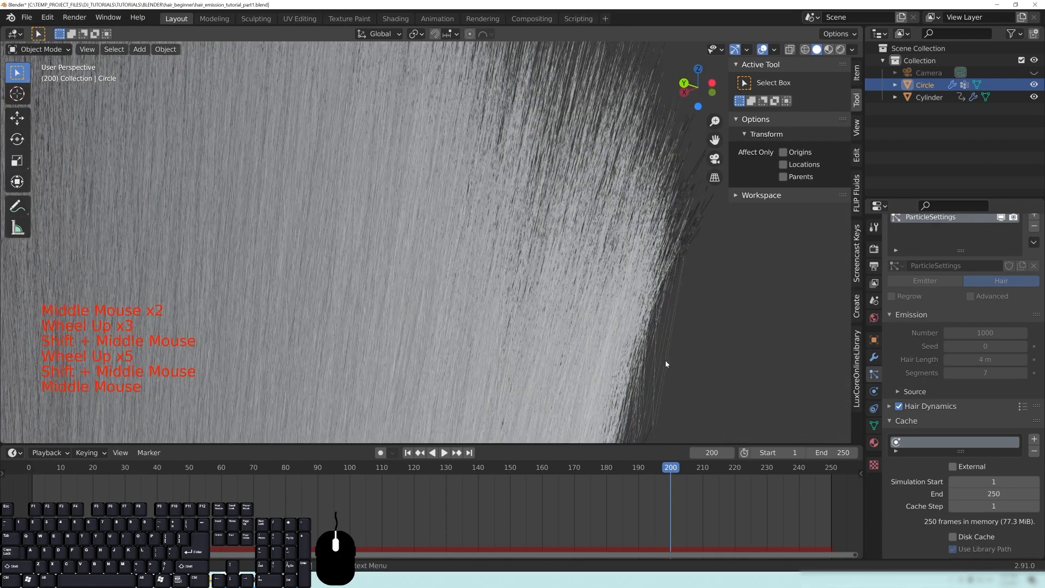
scroll(665, 339, "down", 4)
middle_click_drag(534, 325, 513, 193, "shift")
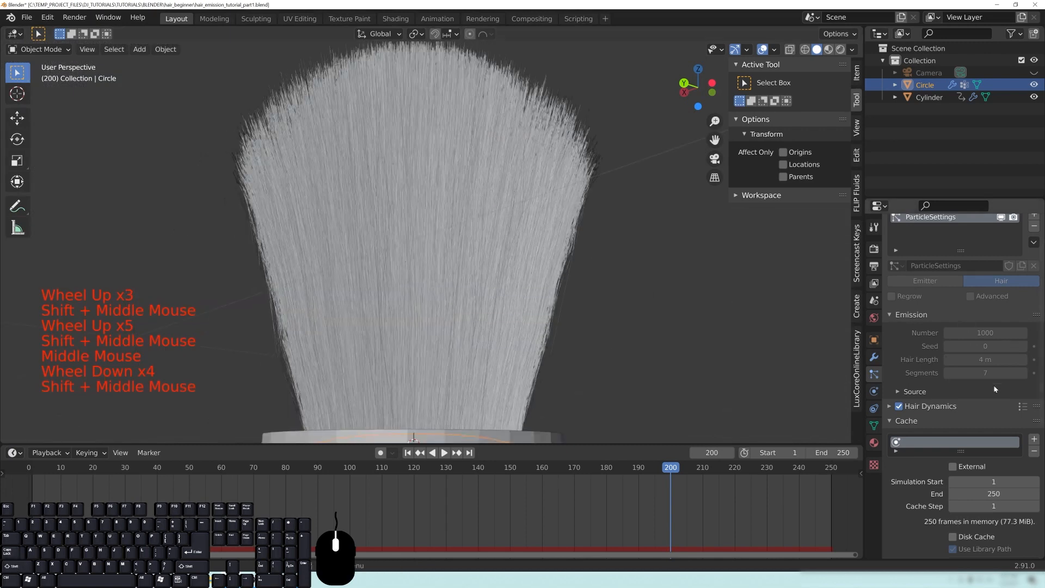
Step: Review the whole brush head and open the scene's render properties
scroll(906, 400, "down", 4)
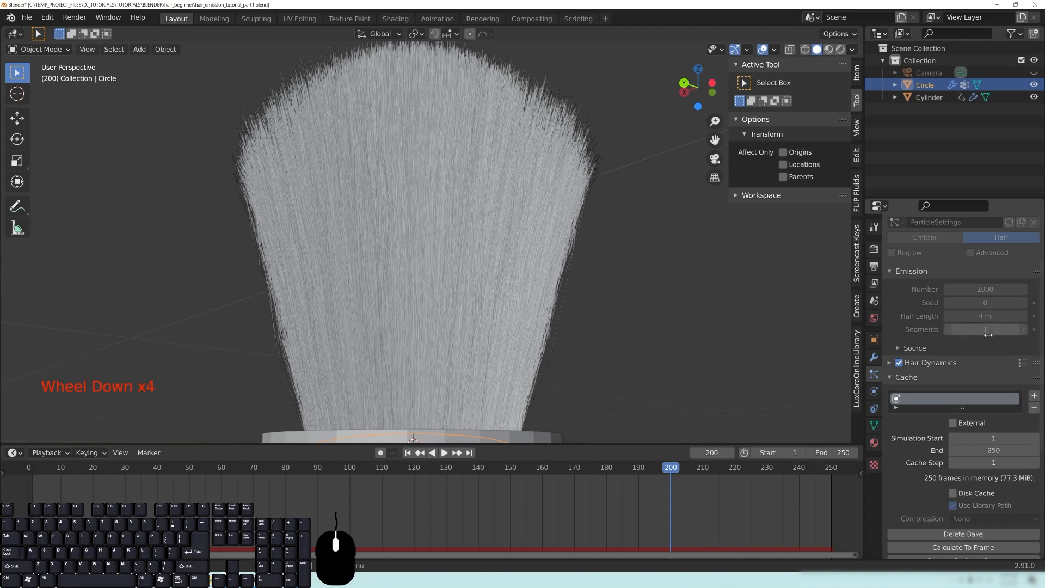
mouse_move(468, 237)
middle_mouse_down()
mouse_move(527, 231)
mouse_move(479, 256)
middle_mouse_up()
scroll(456, 292, "down", 3)
middle_click_drag(456, 295, 351, 188)
left_click(874, 248)
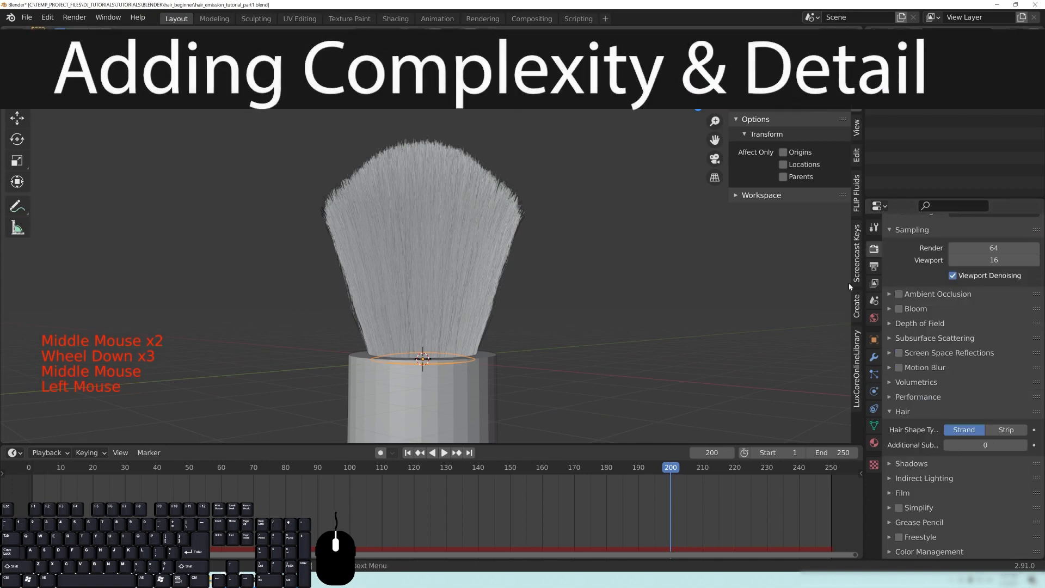
Step: Switch the scene's render engine to Cycles and set its device to GPU Compute
scroll(972, 338, "up", 7)
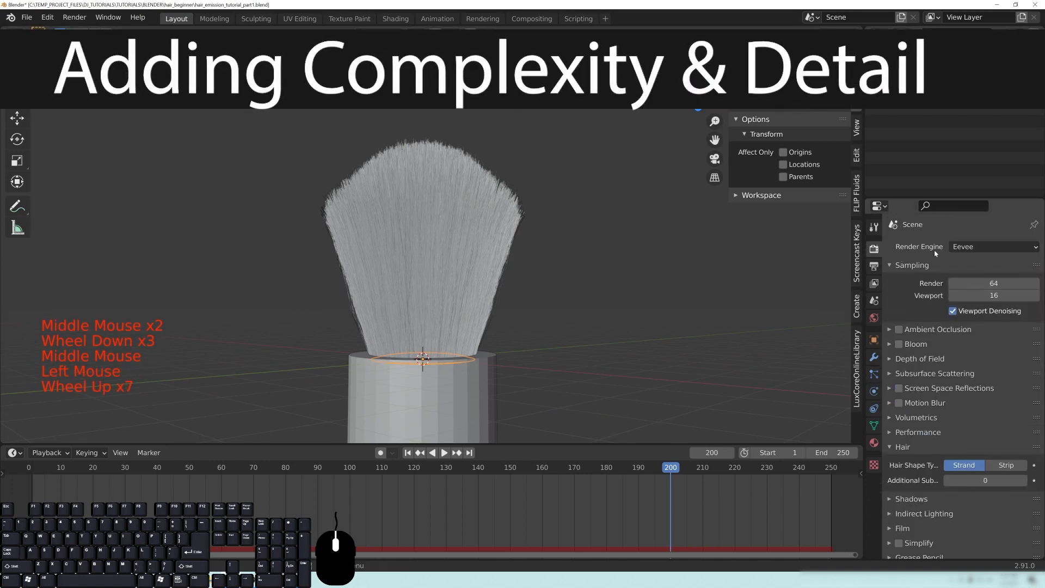
left_click(989, 248)
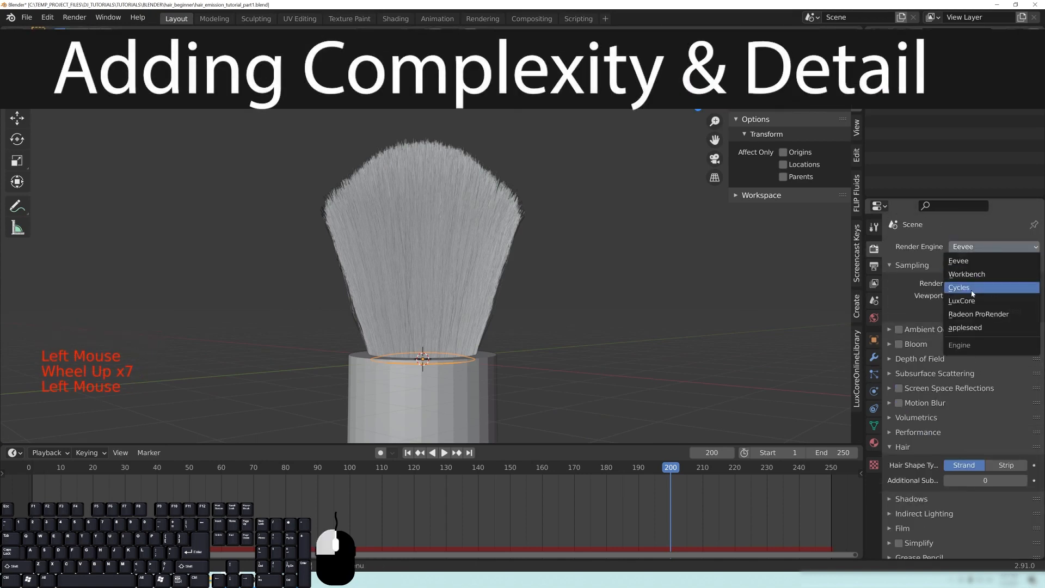
left_click(974, 284)
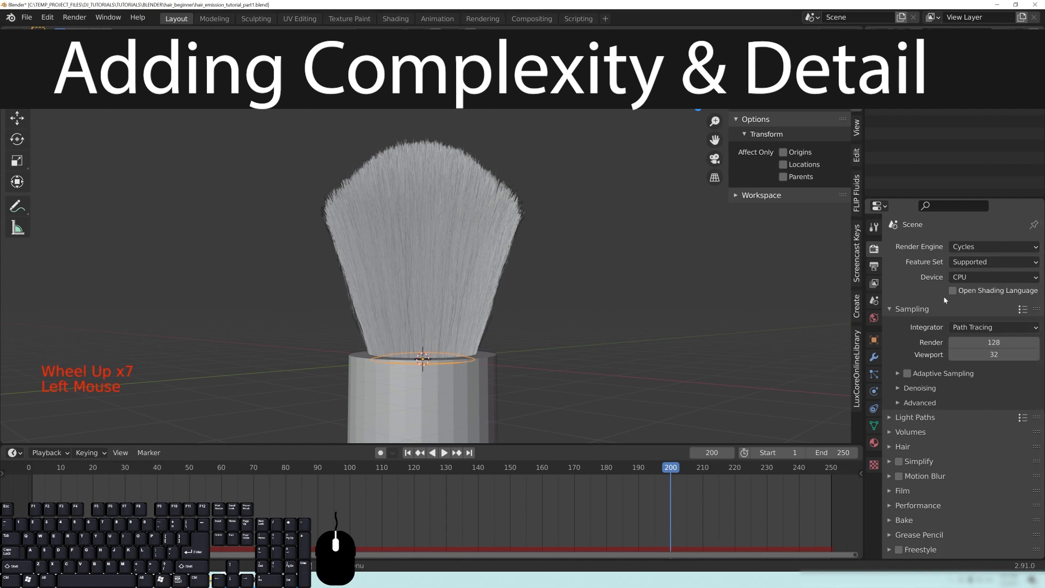
left_click(982, 281)
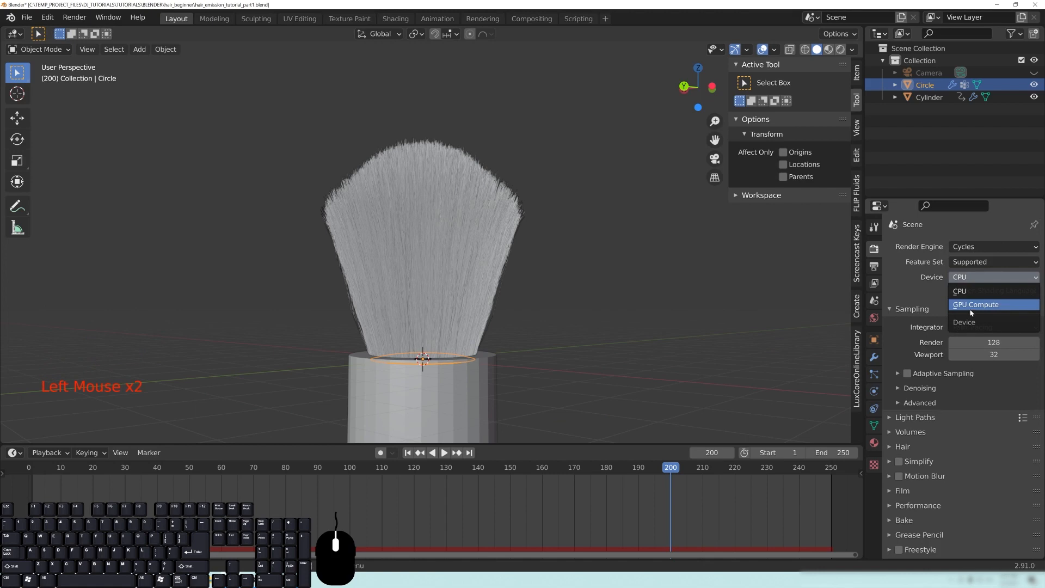
left_click(1005, 307)
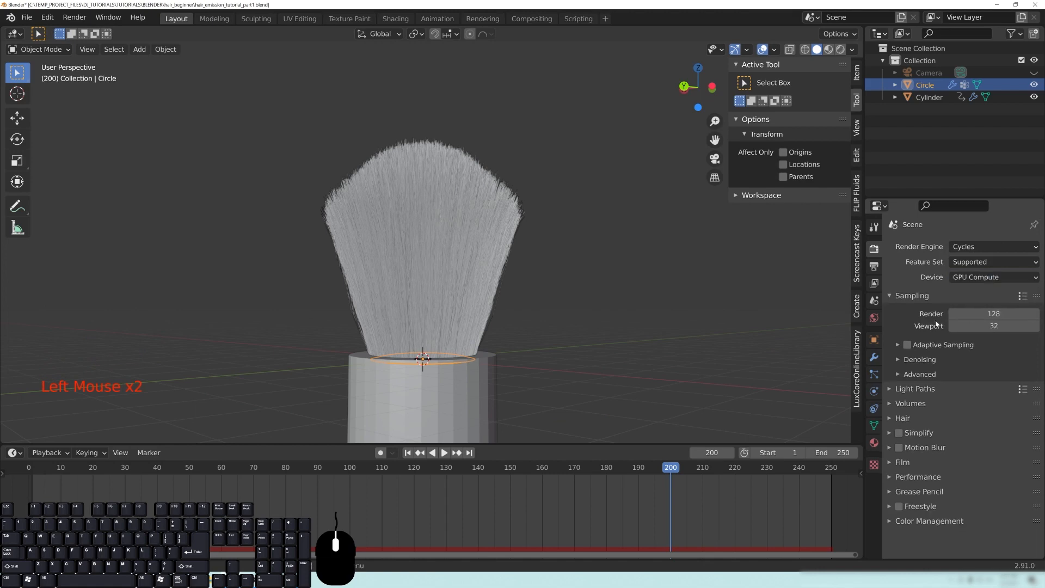
Step: Set the curve subdivisions of the Cycles hair settings to 4 and check the bristles
left_click(903, 419)
scroll(436, 305, "up", 2)
middle_click_drag(436, 305, 438, 226, "shift")
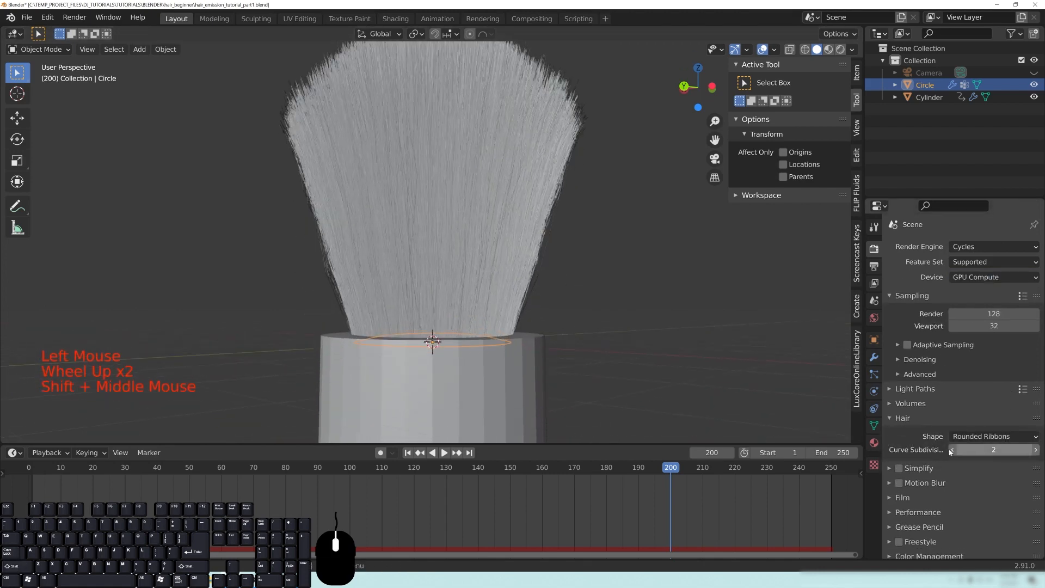
left_click(1036, 451)
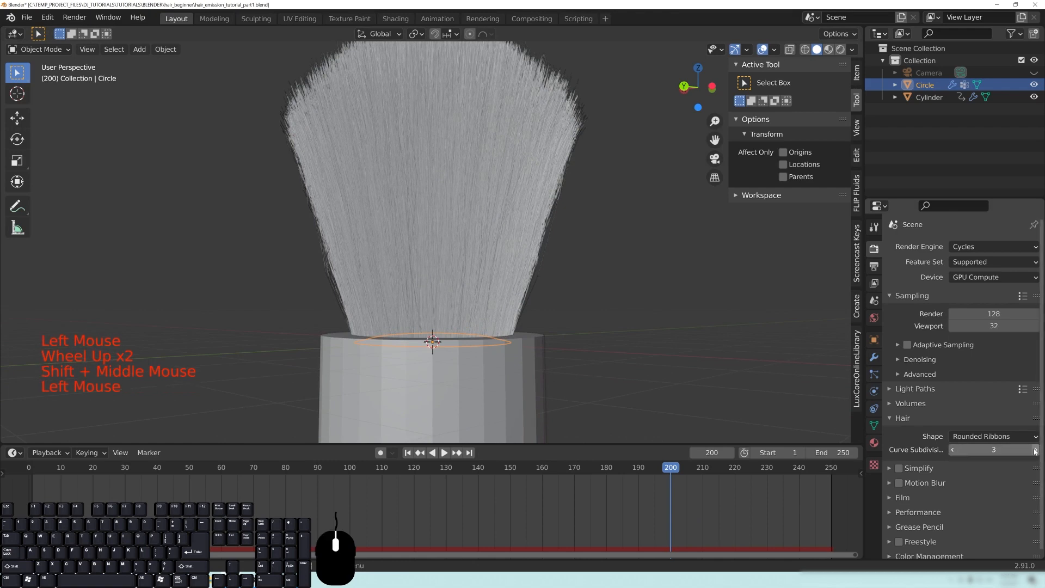
left_click(953, 451)
left_click(953, 451)
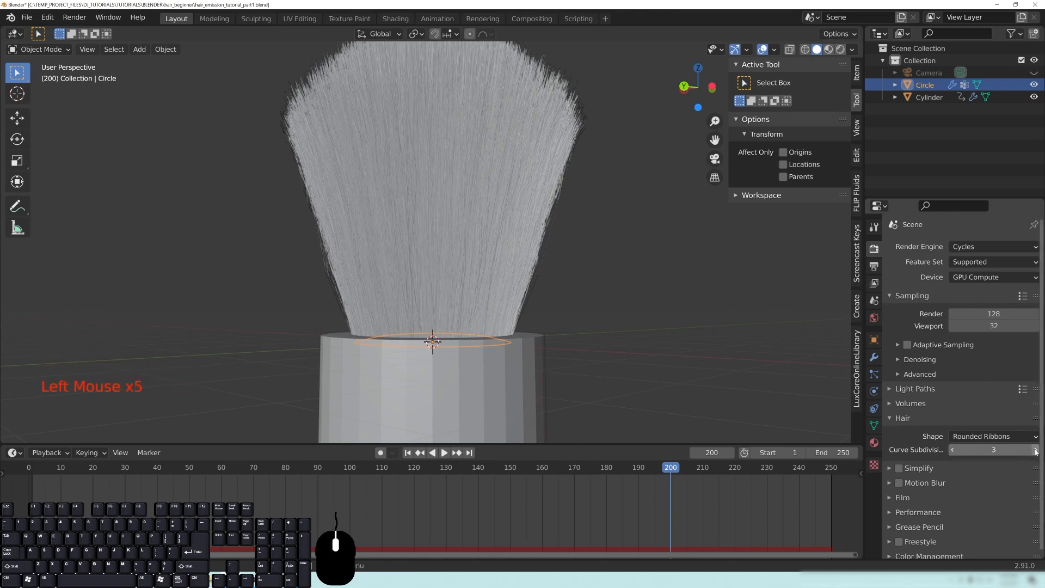
left_click(953, 451)
left_click(953, 451)
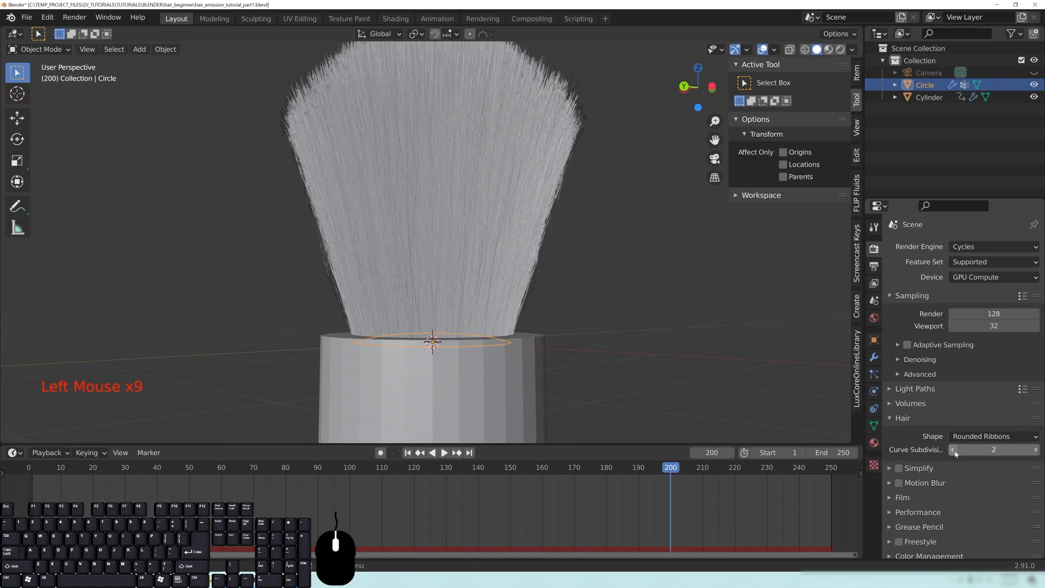
left_click(953, 450)
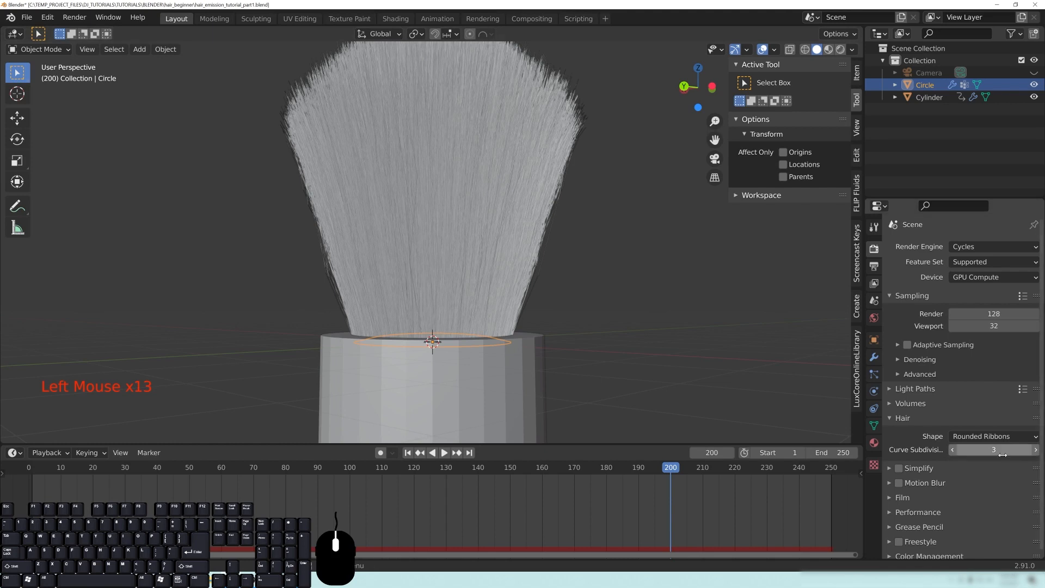
middle_click_drag(470, 188, 528, 213)
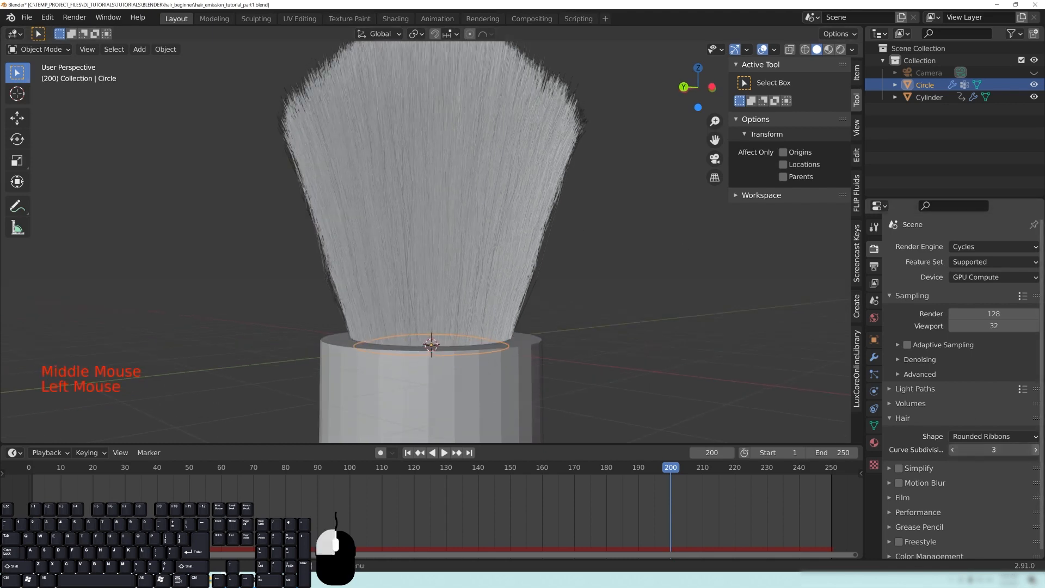
middle_click_drag(446, 293, 490, 230)
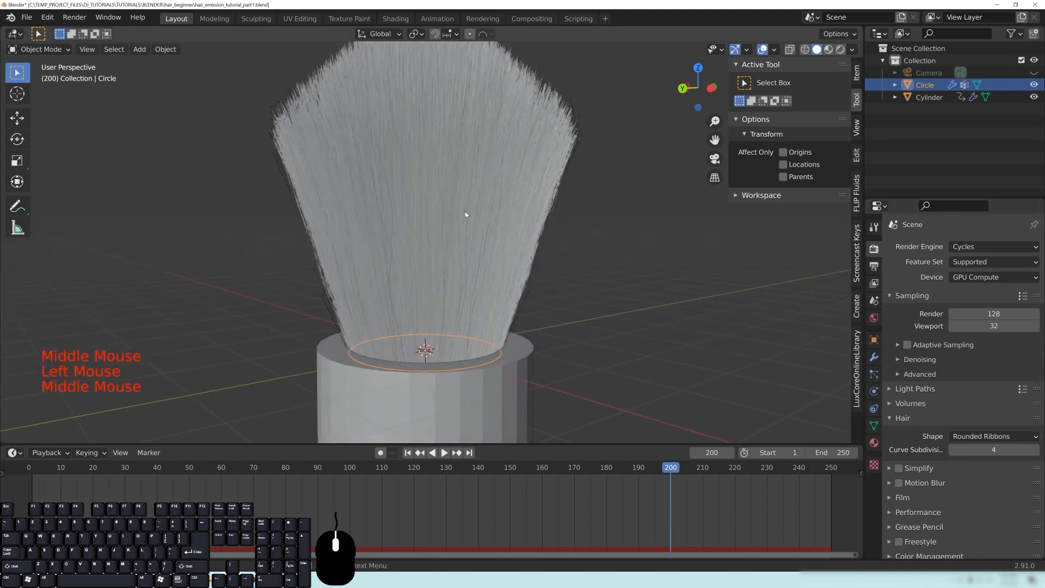
Step: Set the viewport display Strand Steps of the bristle particle system to 4
left_click(875, 376)
left_click(910, 348)
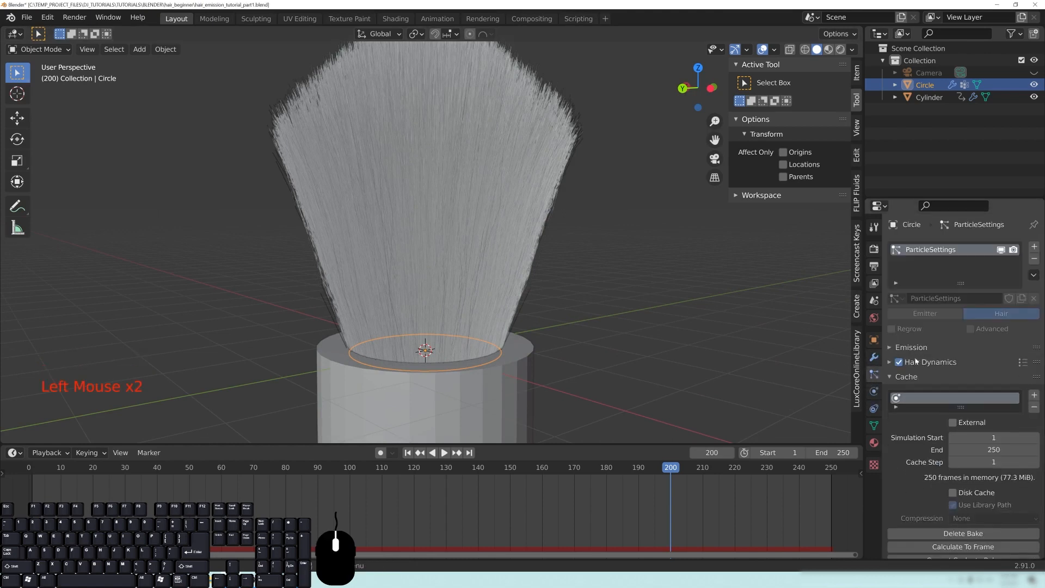
left_click(907, 377)
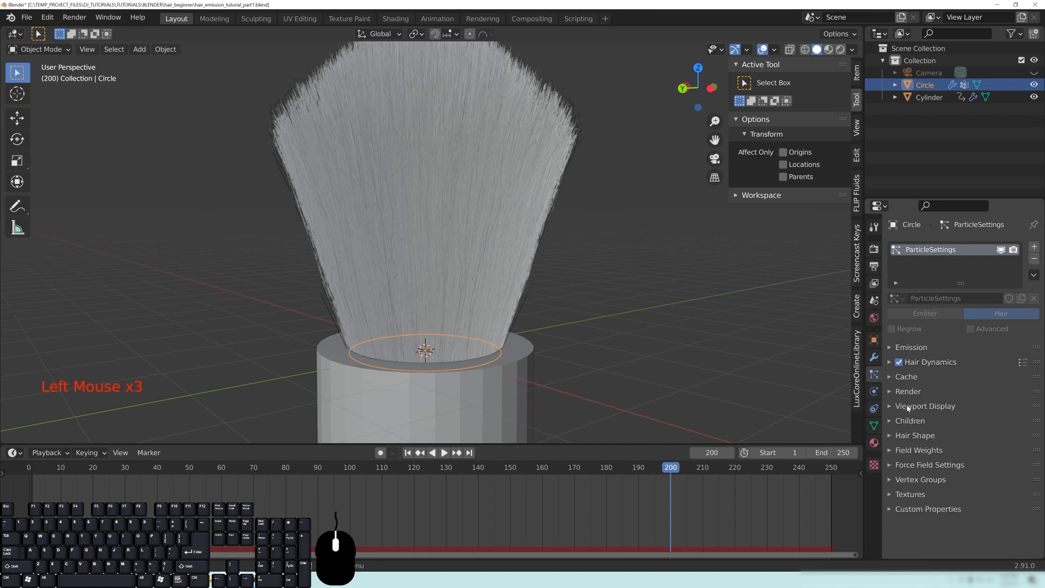
left_click(893, 406)
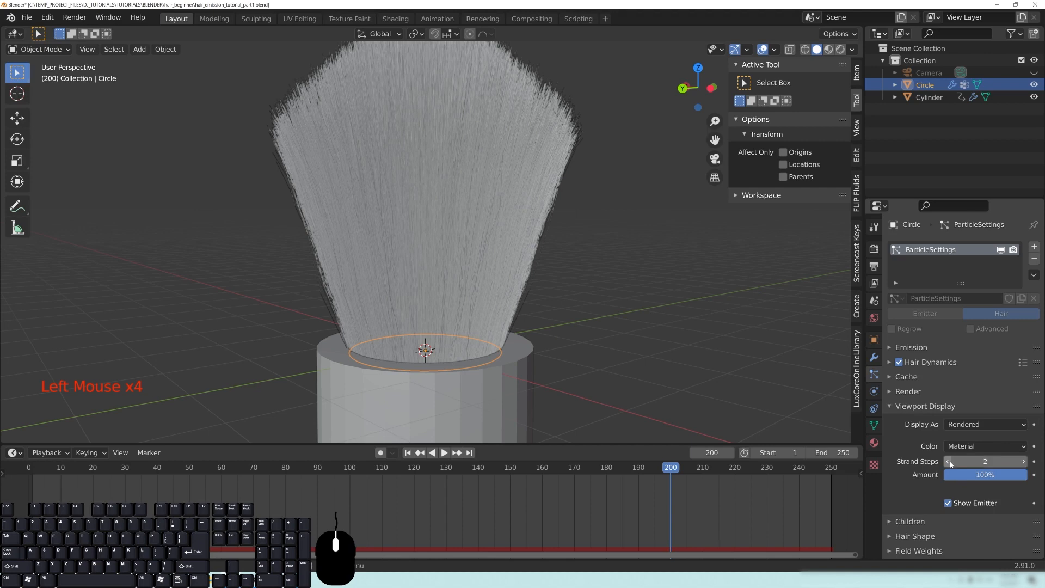
left_click(1024, 461)
left_click(1024, 462)
Step: Examine the more finely stepped bristles up close along the edges, the middle and the base of the brush
middle_click_drag(571, 294, 485, 256, "shift")
scroll(613, 287, "up", 3)
scroll(613, 286, "up", 2)
scroll(508, 250, "down", 1)
middle_click_drag(582, 122, 620, 220)
middle_click_drag(381, 297, 658, 261, "shift")
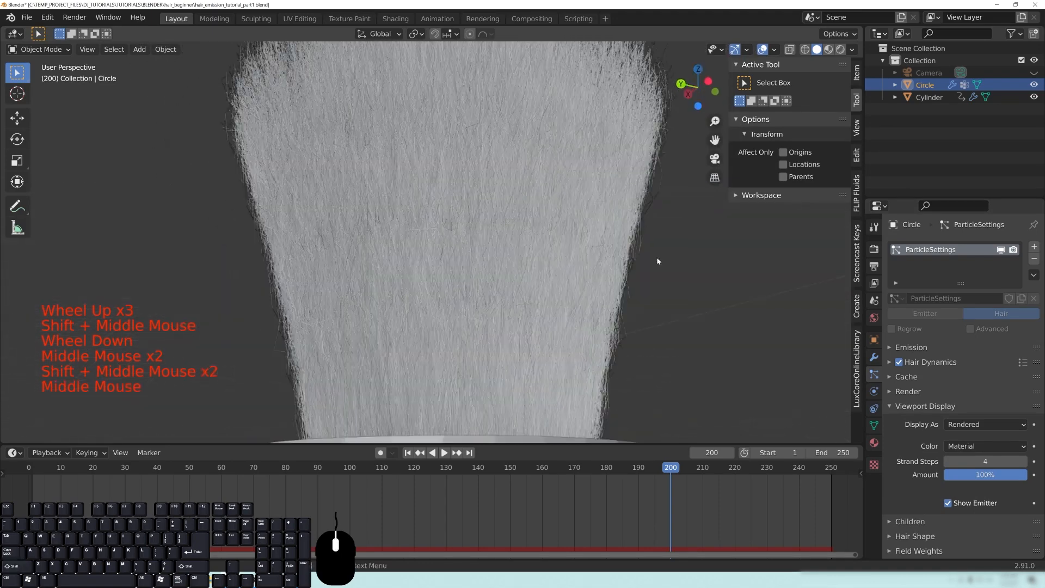
middle_click_drag(647, 163, 613, 207, "shift")
middle_click_drag(374, 261, 358, 173, "shift")
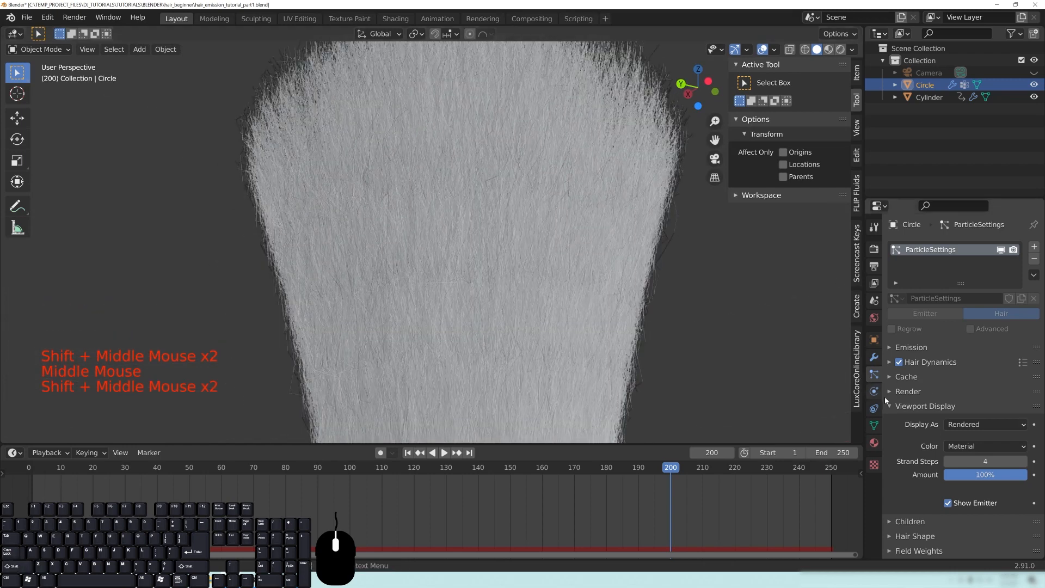
middle_click_drag(515, 203, 704, 309)
scroll(606, 277, "down", 3)
middle_click_drag(606, 277, 614, 292)
middle_click_drag(611, 252, 595, 223)
middle_click_drag(596, 223, 610, 267)
Step: Reduce the Uniform roughness of the bristles' children to 0.188
left_click(933, 408)
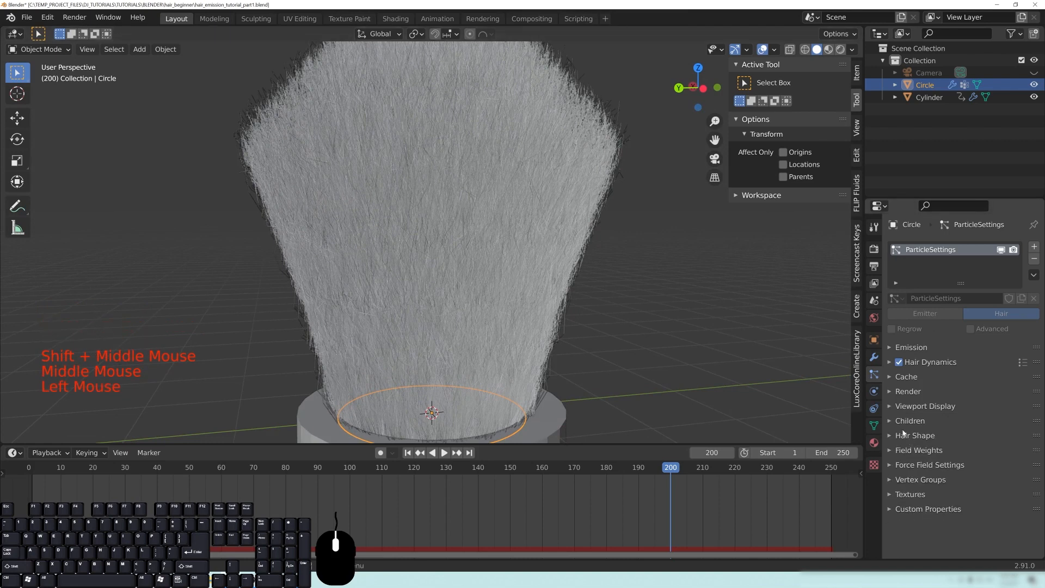
left_click(908, 421)
scroll(935, 493, "down", 14)
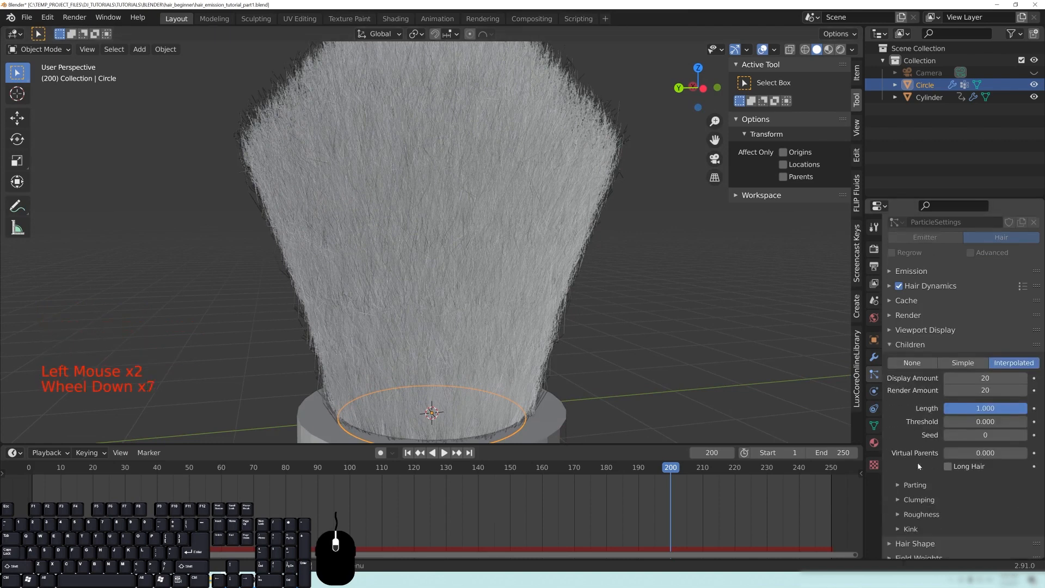
left_click(921, 448)
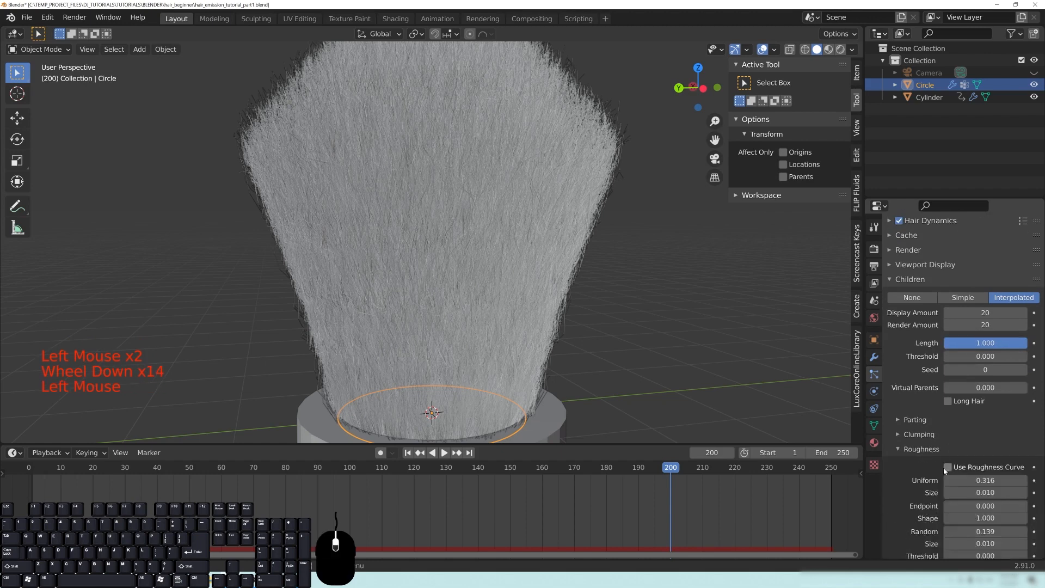
scroll(921, 450, "down", 8)
mouse_move(986, 393)
left_mouse_down("shift")
mouse_move(1007, 393)
mouse_move(974, 393)
left_mouse_up("shift")
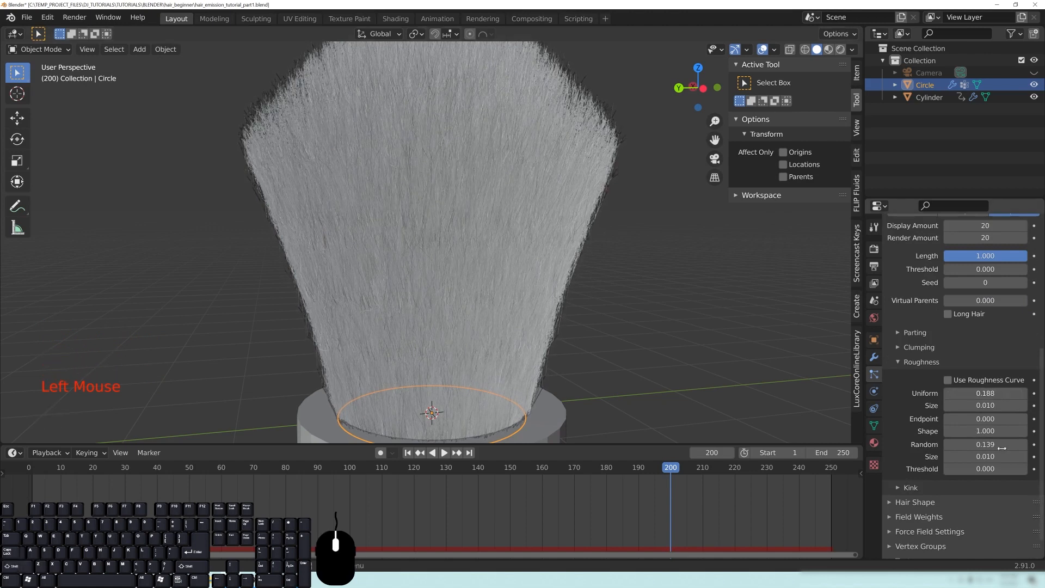
Step: Reduce the Random roughness of the children to 0.074 and inspect the brush from several angles
mouse_move(988, 445)
left_mouse_down("shift")
mouse_move(952, 444)
mouse_move(971, 445)
left_mouse_up("shift")
middle_click_drag(592, 339, 570, 256)
middle_click_drag(571, 251, 533, 309, "shift")
middle_click_drag(579, 224, 498, 183)
middle_click_drag(372, 248, 481, 206, "shift")
middle_click_drag(545, 383, 526, 249, "shift")
mouse_move(362, 118)
middle_mouse_down("shift")
mouse_move(357, 178)
mouse_move(459, 175)
mouse_move(350, 206)
mouse_move(556, 161)
mouse_move(555, 331)
mouse_move(384, 216)
mouse_move(362, 234)
mouse_move(191, 254)
mouse_move(252, 290)
middle_mouse_up("shift")
scroll(555, 162, "down", 2)
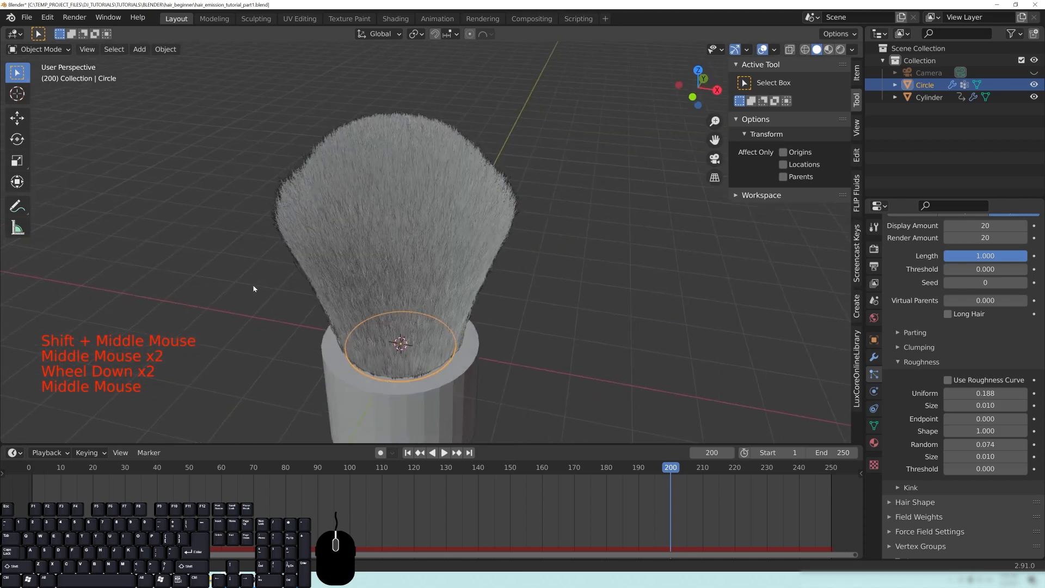
Step: Review the viewport Strand Steps and the render curve subdivisions of the hair, checking the brush head's look
left_click(932, 361)
scroll(961, 417, "up", 3)
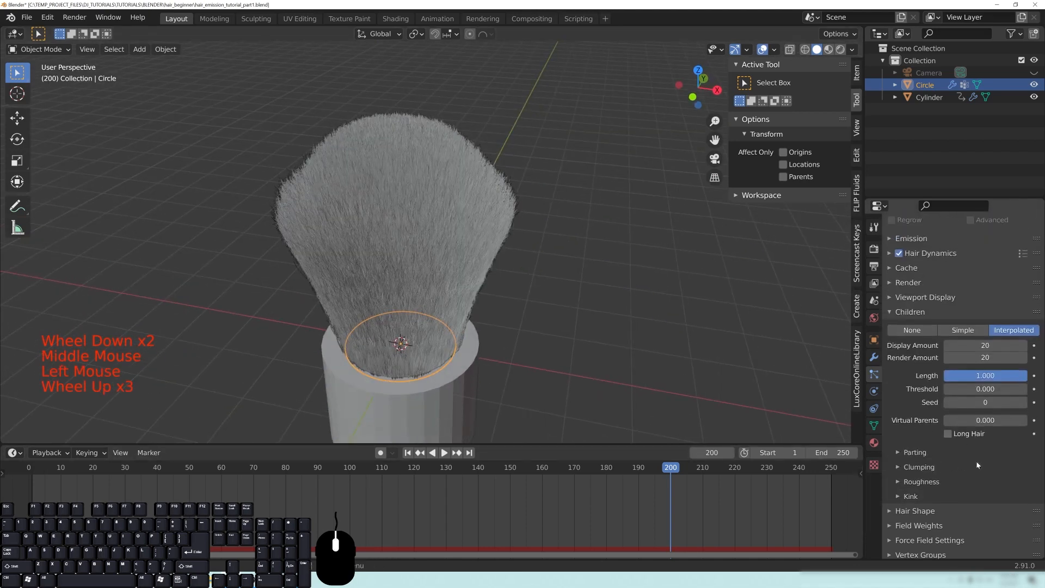
left_click(923, 311)
left_click(925, 402)
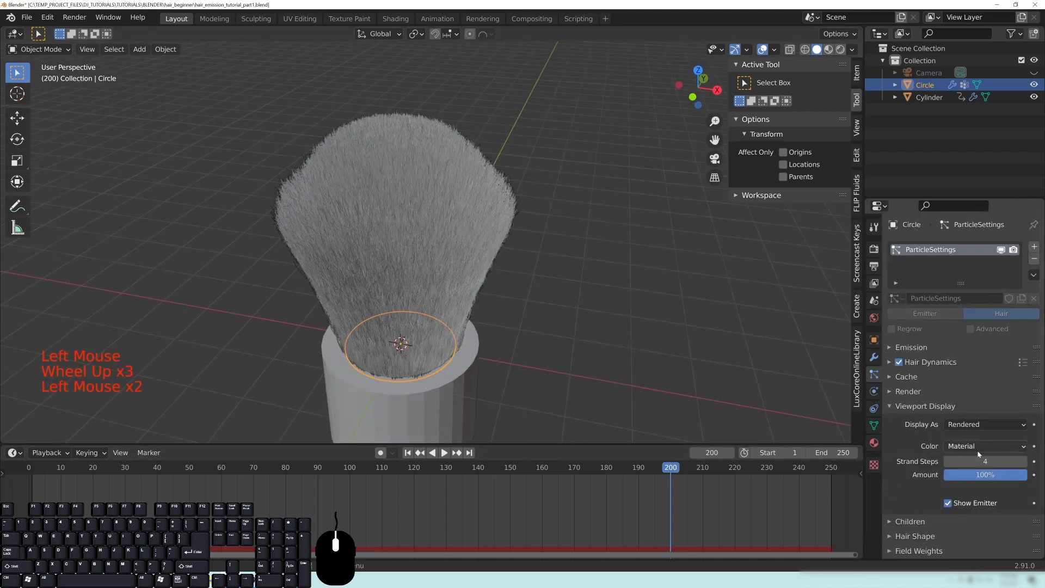
scroll(970, 438, "down", 3)
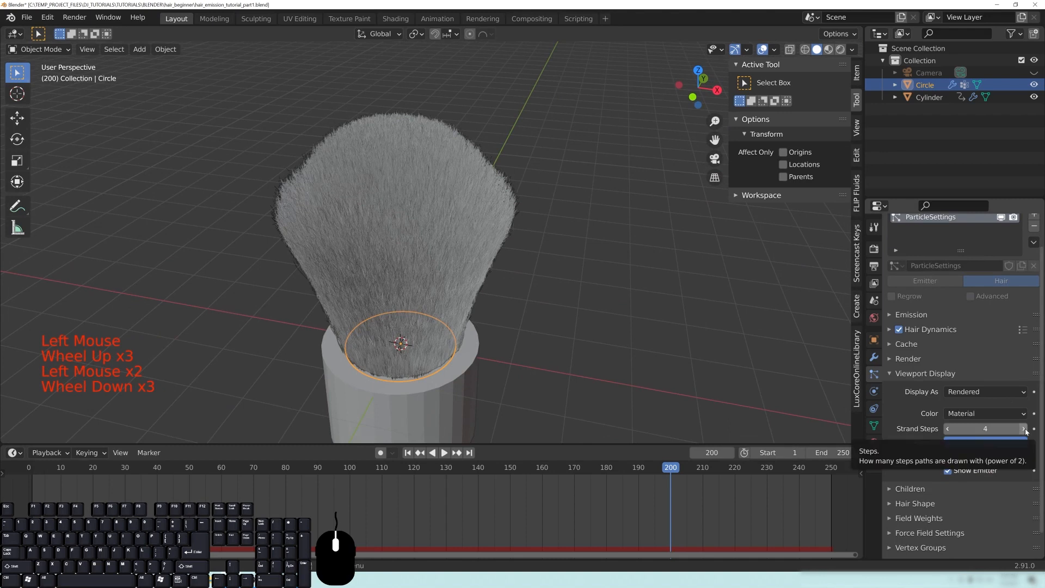
left_click(873, 249)
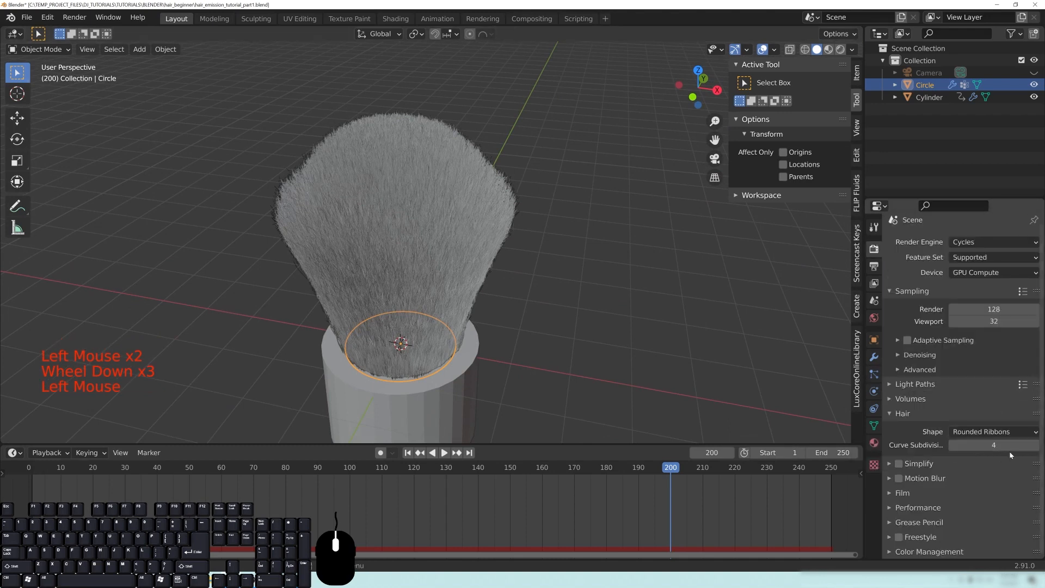
left_click(904, 414)
left_click(905, 424)
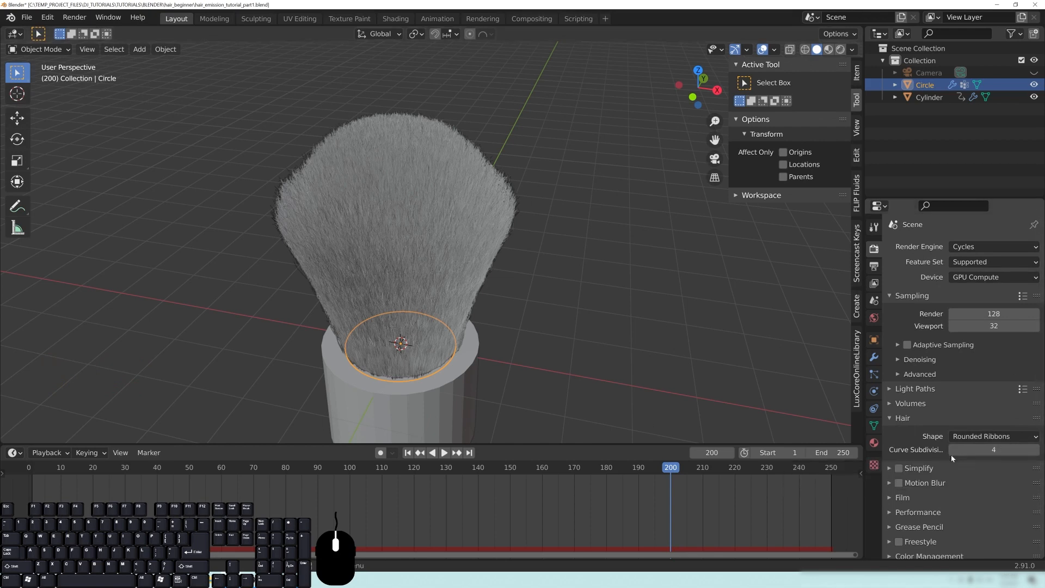
middle_click_drag(479, 272, 365, 288)
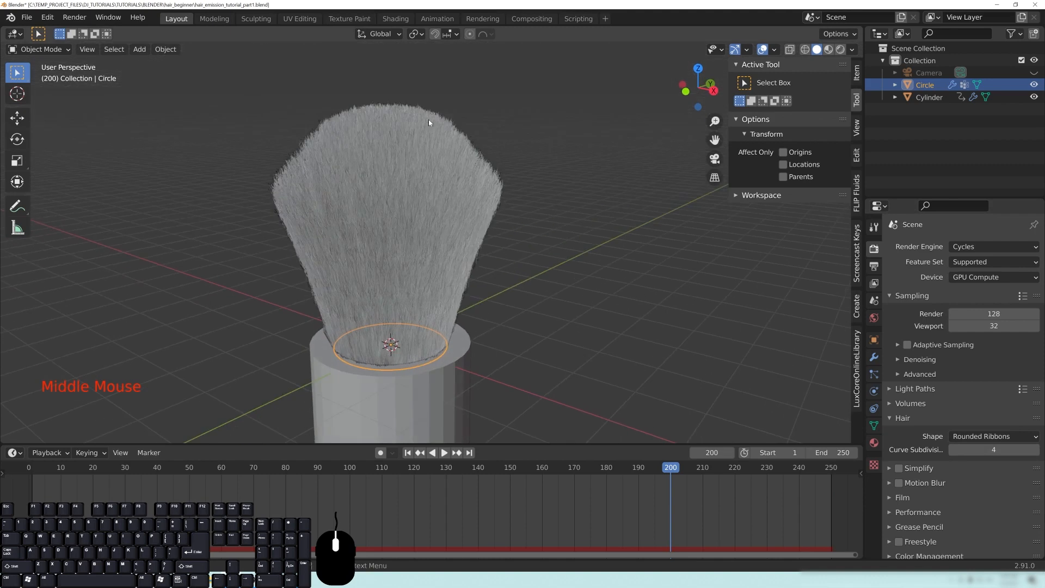
middle_click_drag(285, 219, 387, 230)
scroll(456, 191, "up", 2)
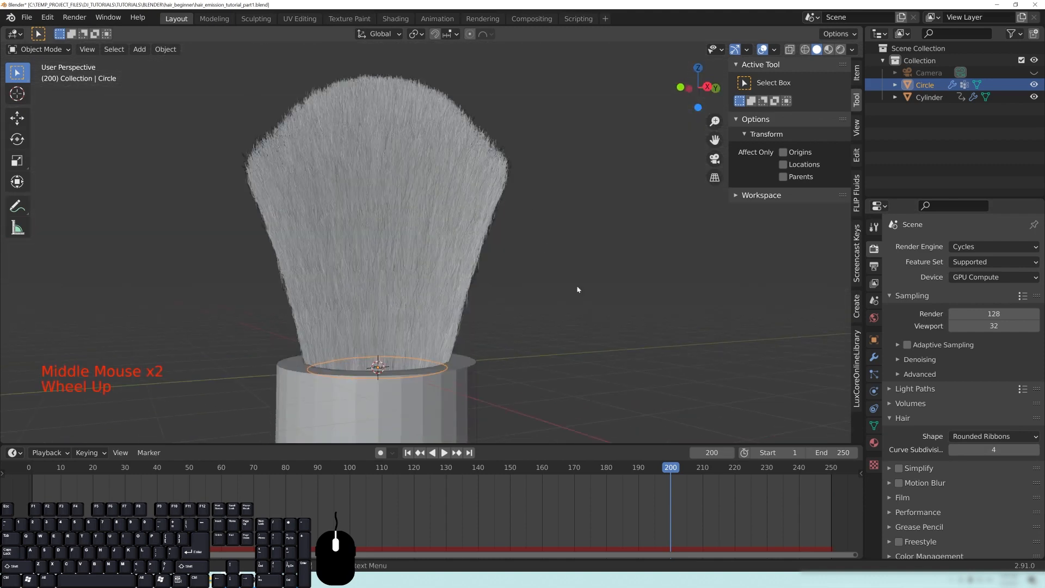
left_click(874, 375)
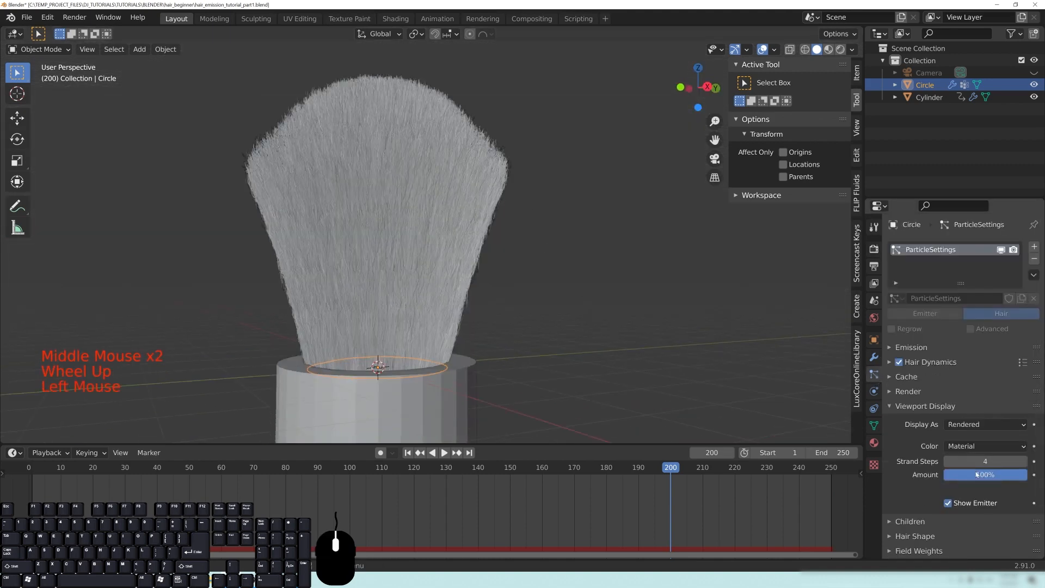
Step: Frame the whole brush with its handle and save the file
middle_click_drag(439, 307, 473, 288)
scroll(414, 305, "down", 4)
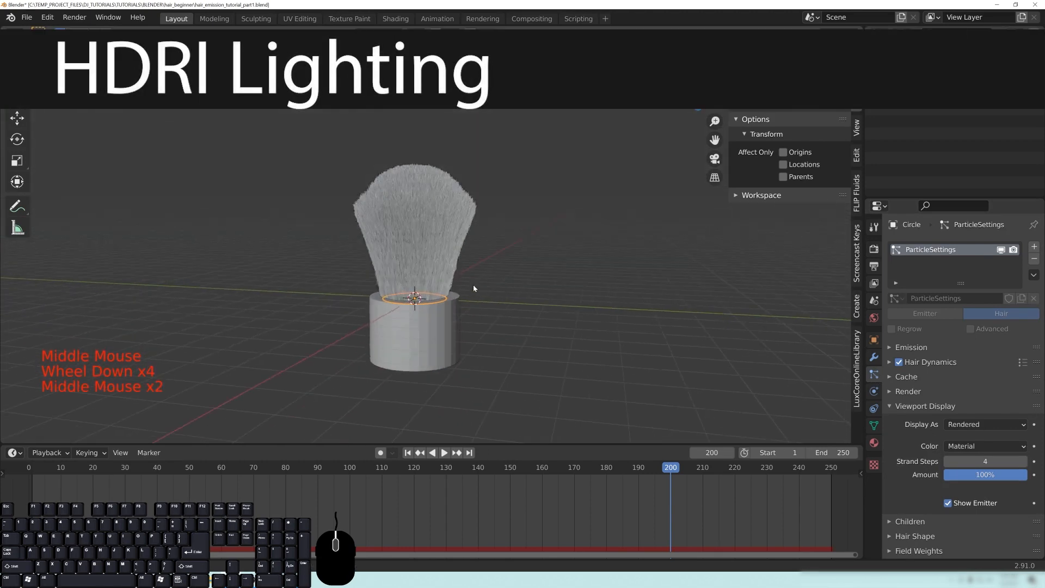
scroll(473, 285, "up", 2)
middle_click_drag(473, 284, 499, 270)
key("ctrl+s")
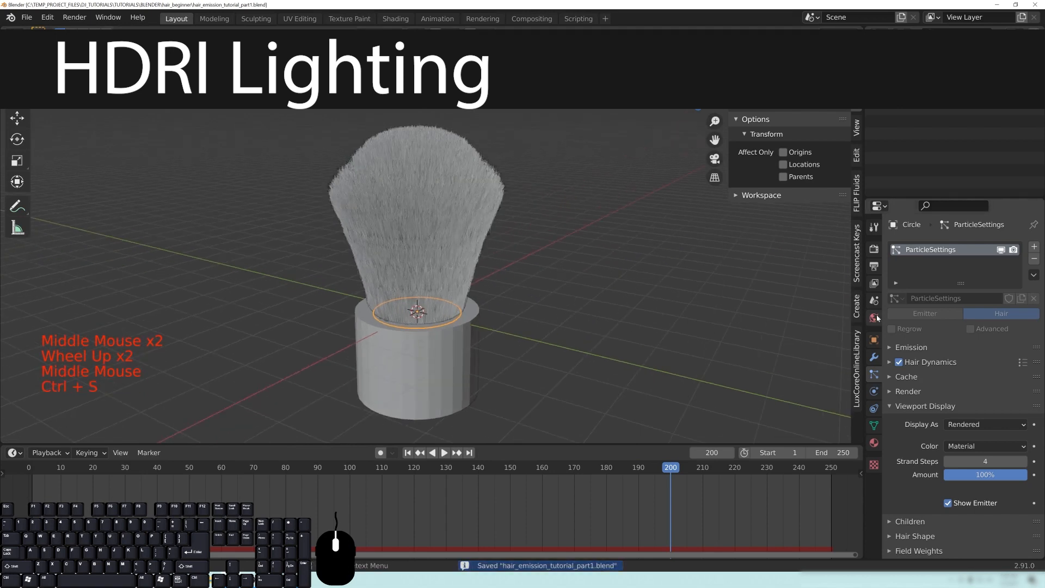
Step: Use studio_small_01_4k.hdr from the HDRI folder as an Environment Texture for the World's background color
left_click(874, 317)
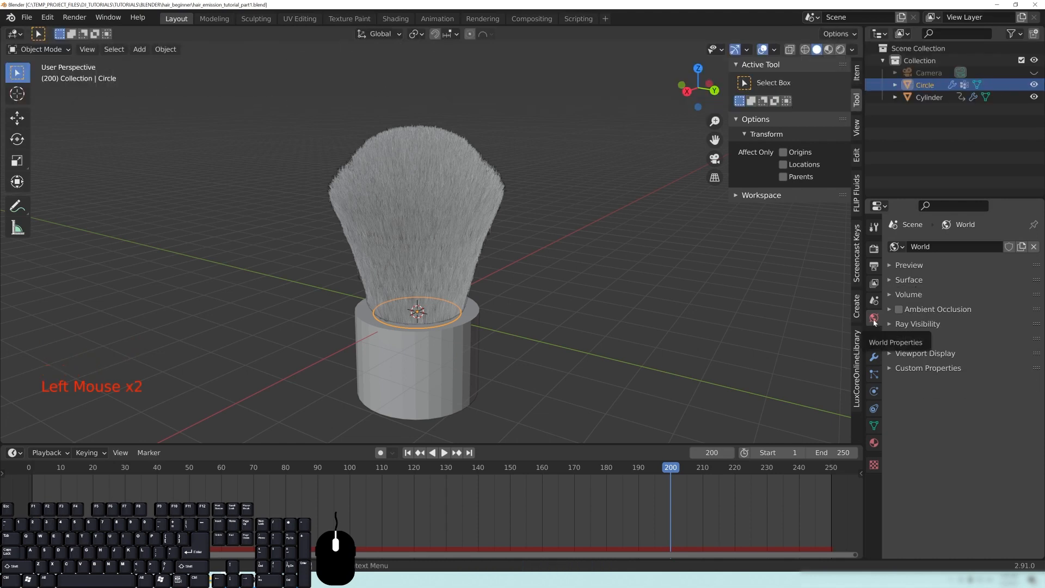
left_click(909, 280)
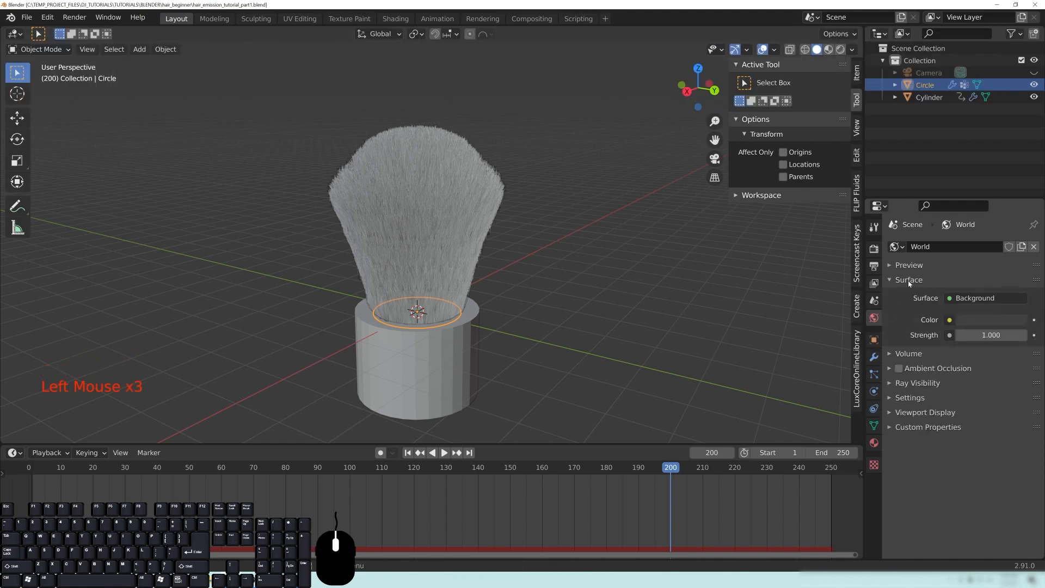
left_click(950, 321)
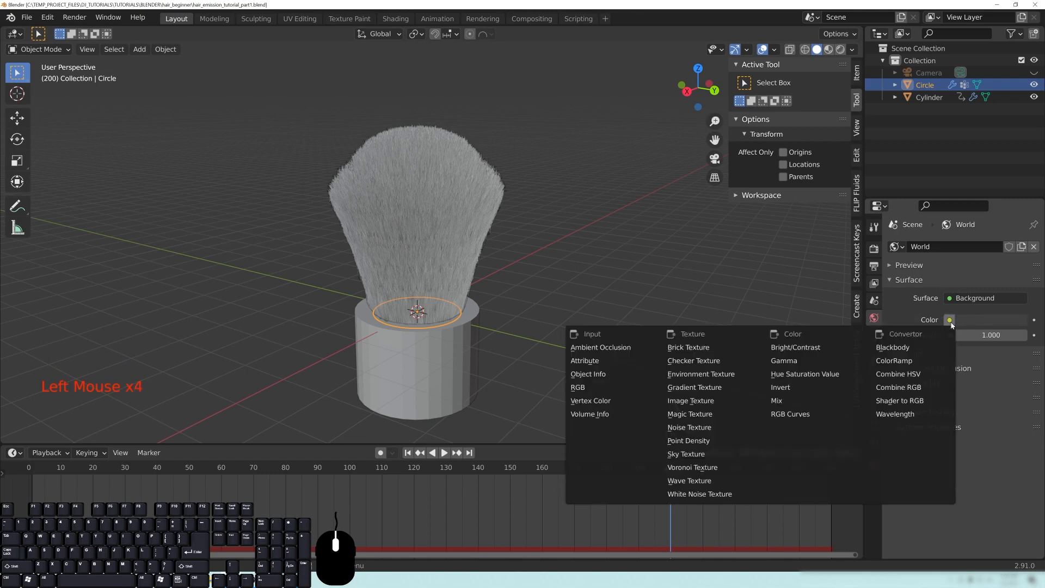
left_click(701, 375)
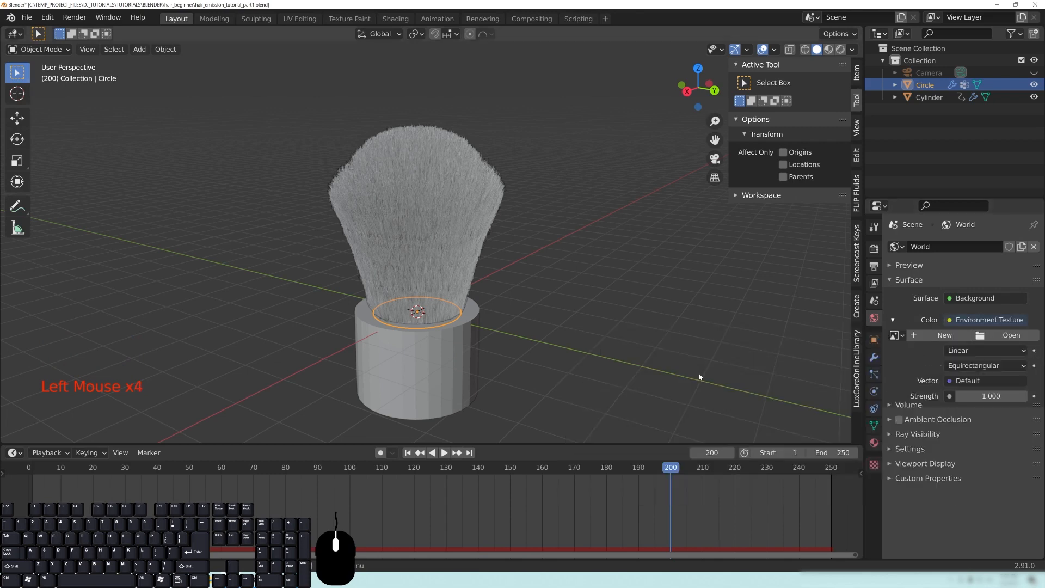
left_click(1011, 336)
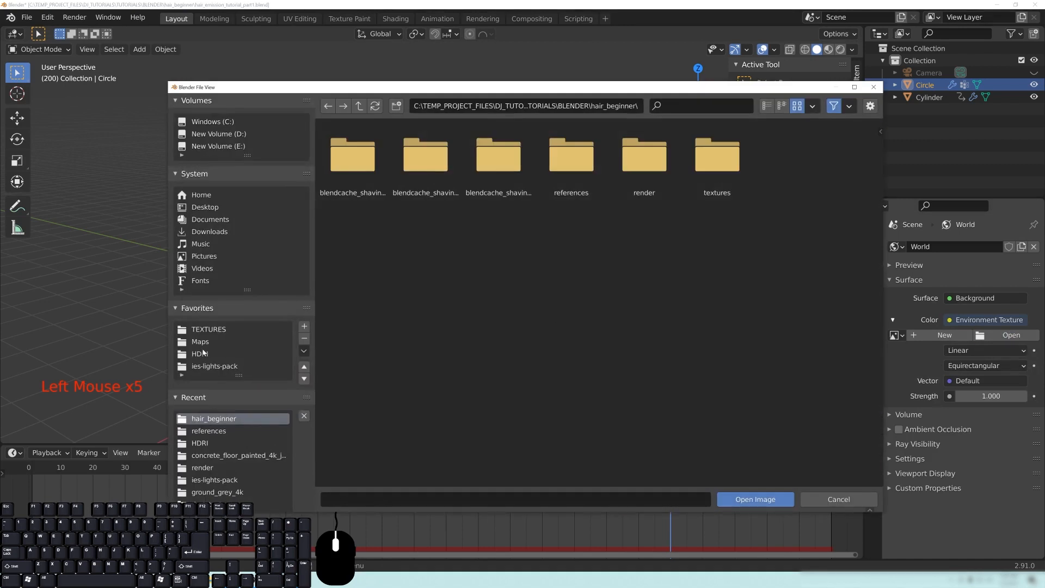
left_click(200, 354)
left_click(636, 319)
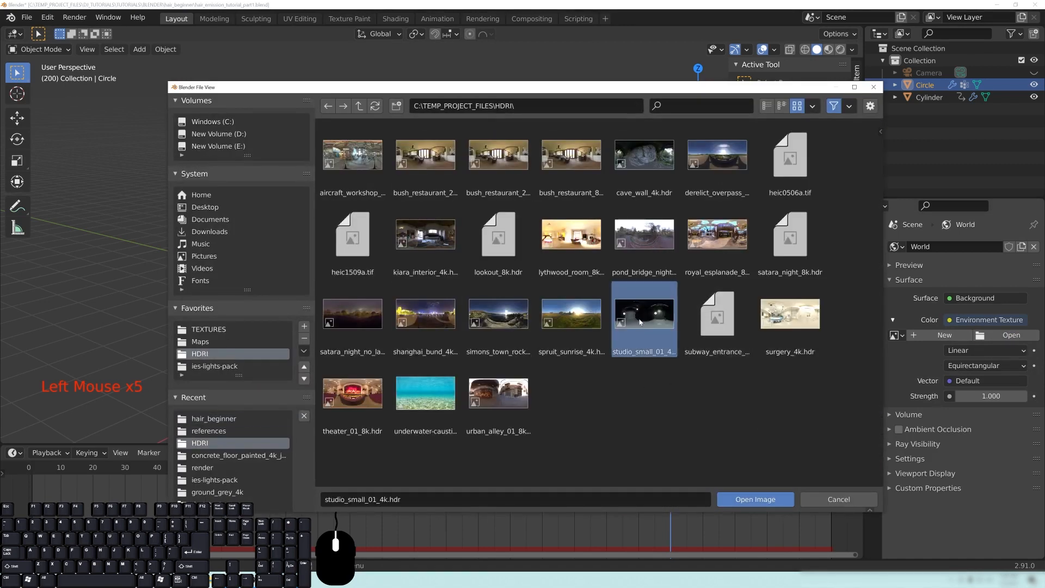
left_click(768, 501)
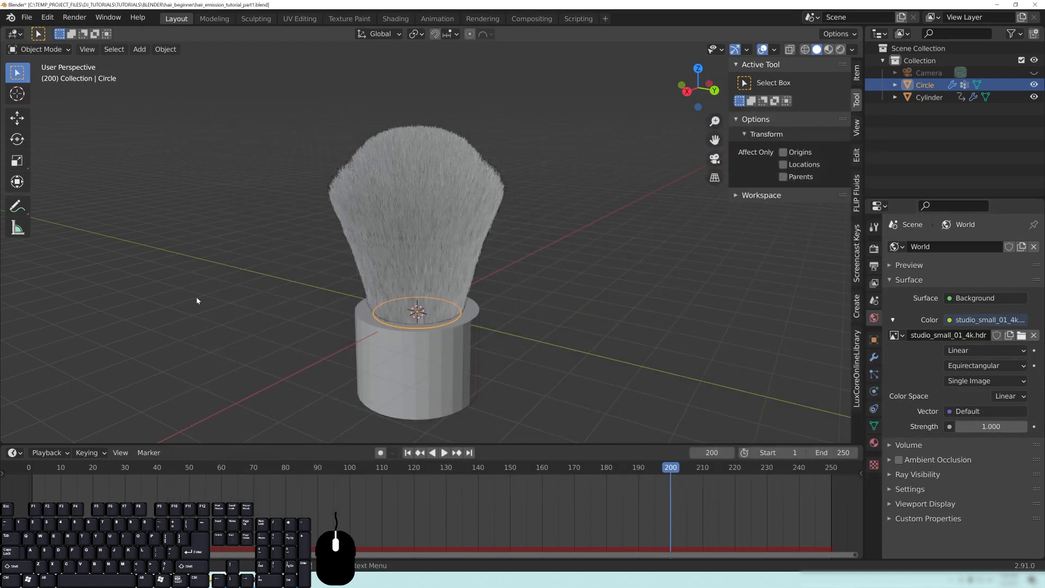
left_click(893, 319)
left_click(891, 280)
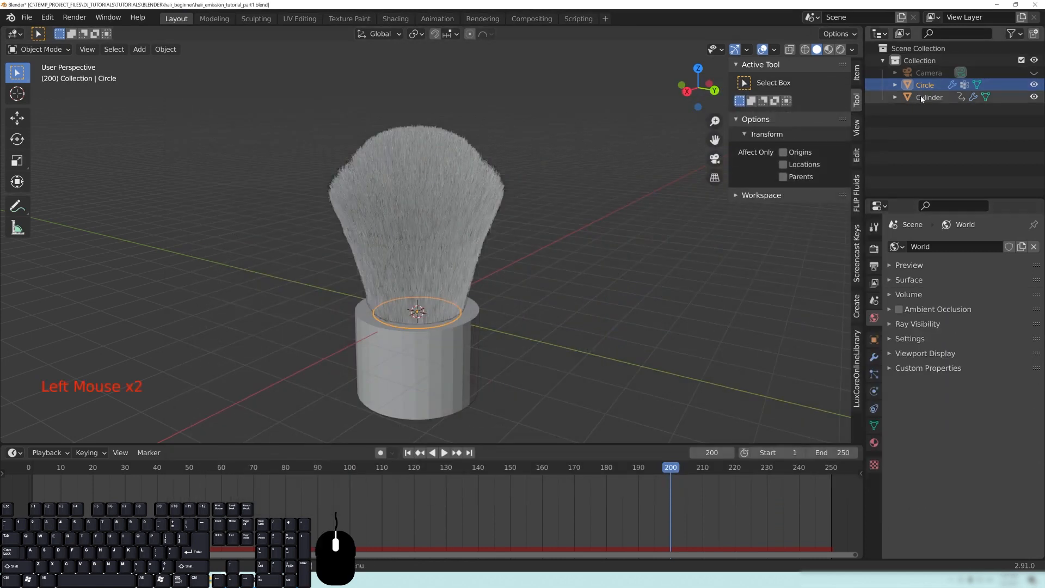
Step: Hide the handle Cylinder, deselect everything and inspect the bristles from several angles
left_click(1034, 97)
scroll(549, 284, "down", 2)
middle_click_drag(549, 285, 549, 191, "alt")
key("alt+a")
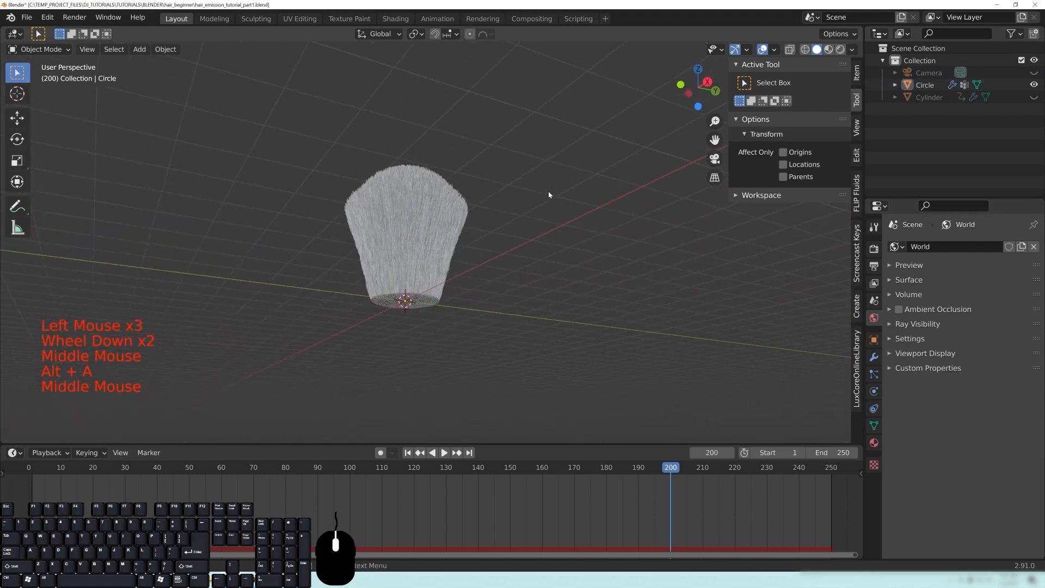
scroll(494, 281, "up", 4)
middle_click_drag(504, 236, 430, 270)
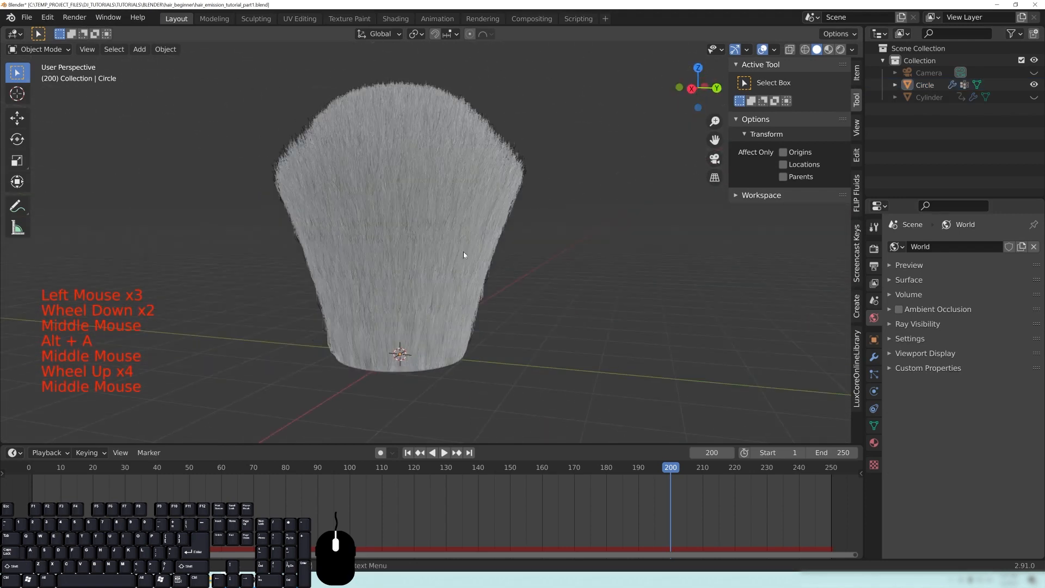
middle_click_drag(400, 156, 387, 119)
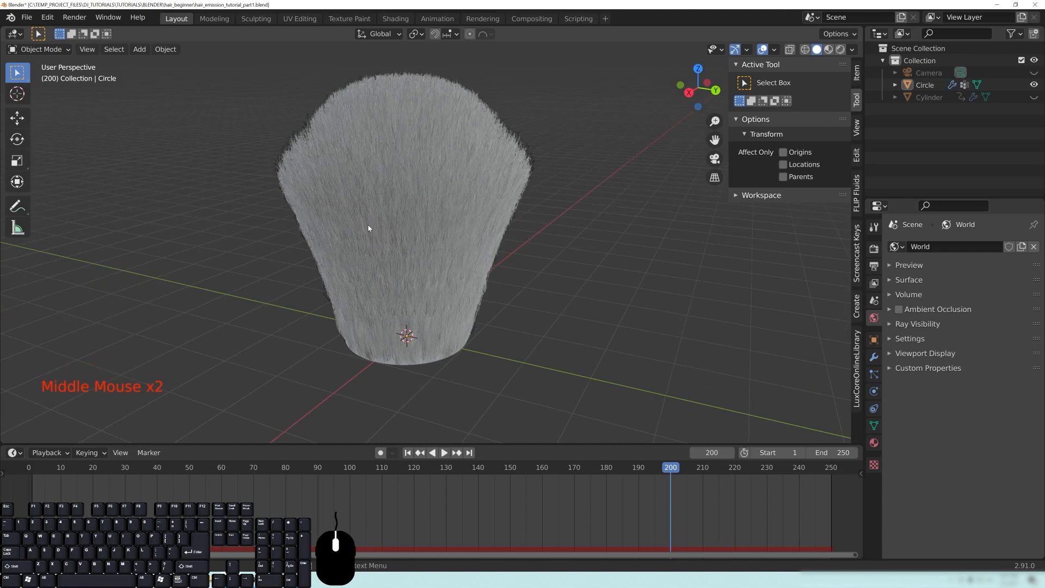
middle_click_drag(343, 177, 396, 175)
middle_click_drag(254, 154, 293, 156)
middle_click_drag(451, 194, 270, 118)
scroll(270, 117, "down", 1)
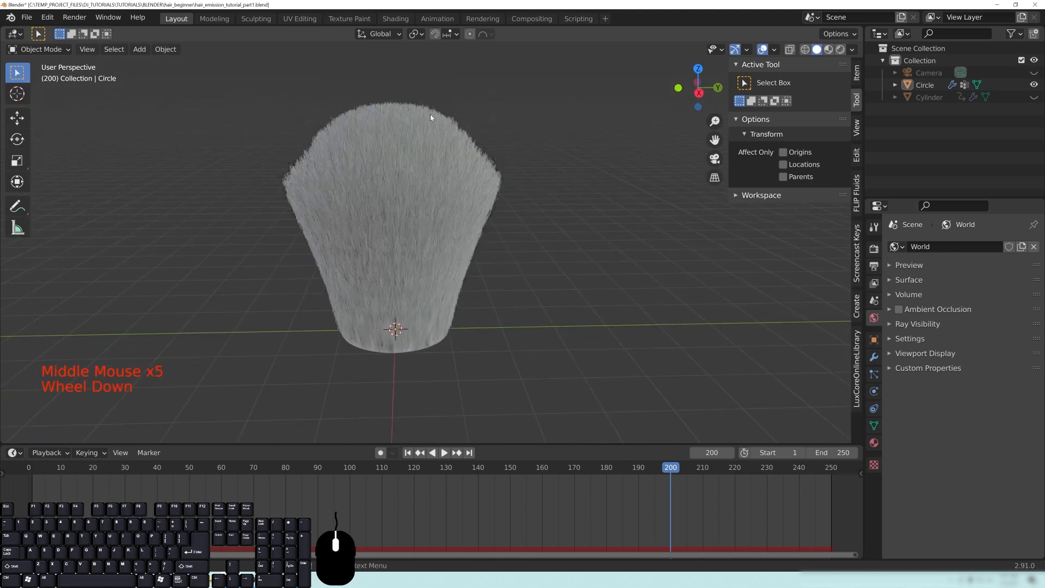
middle_click_drag(446, 179, 490, 169)
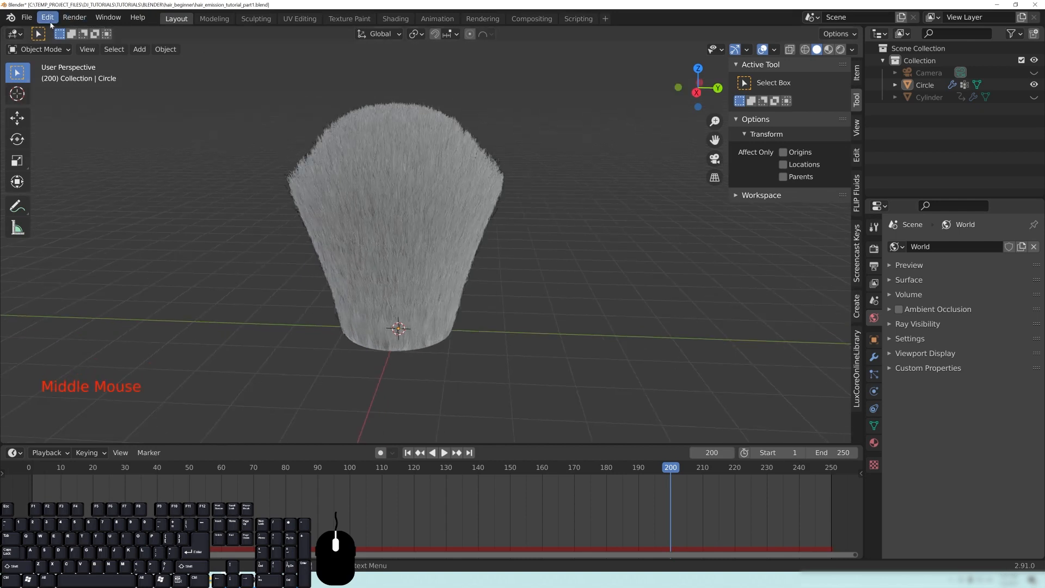
Step: Check in the preferences that the Node Wrangler add-on is enabled by searching for "node"
left_click(47, 16)
left_click(80, 191)
left_click_drag(276, 39, 505, 45)
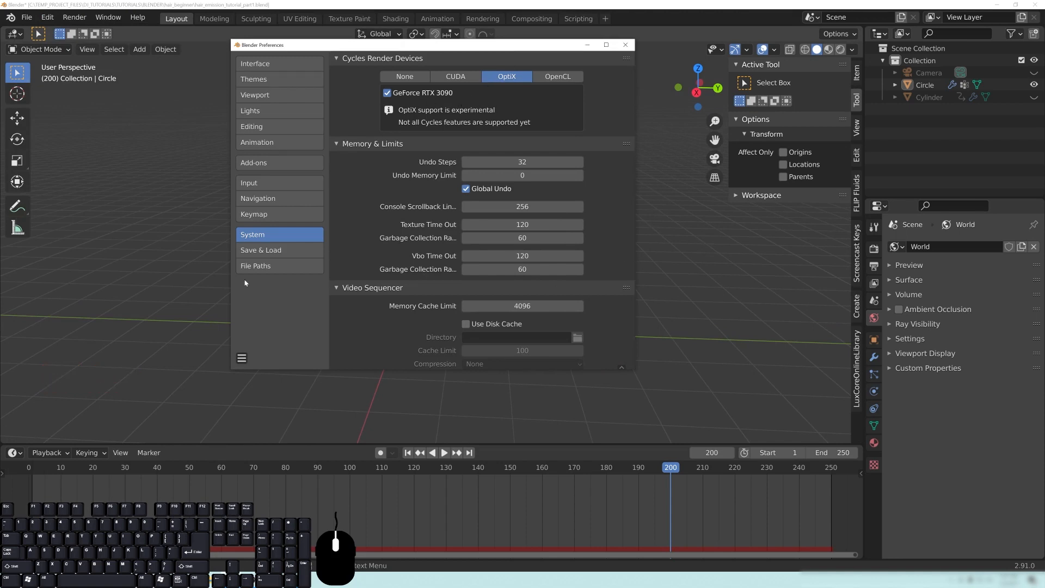
left_click(258, 165)
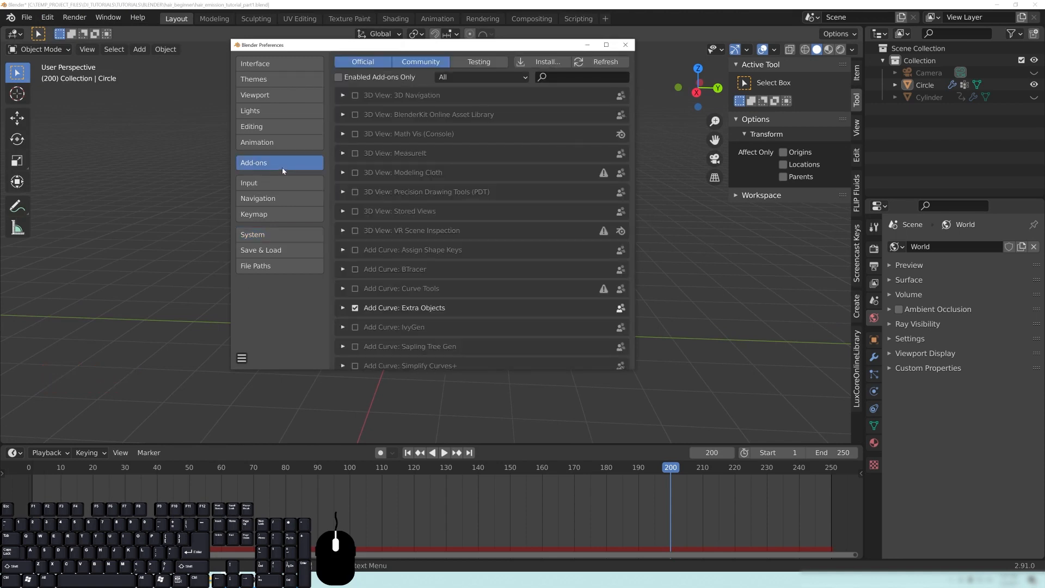
type("node")
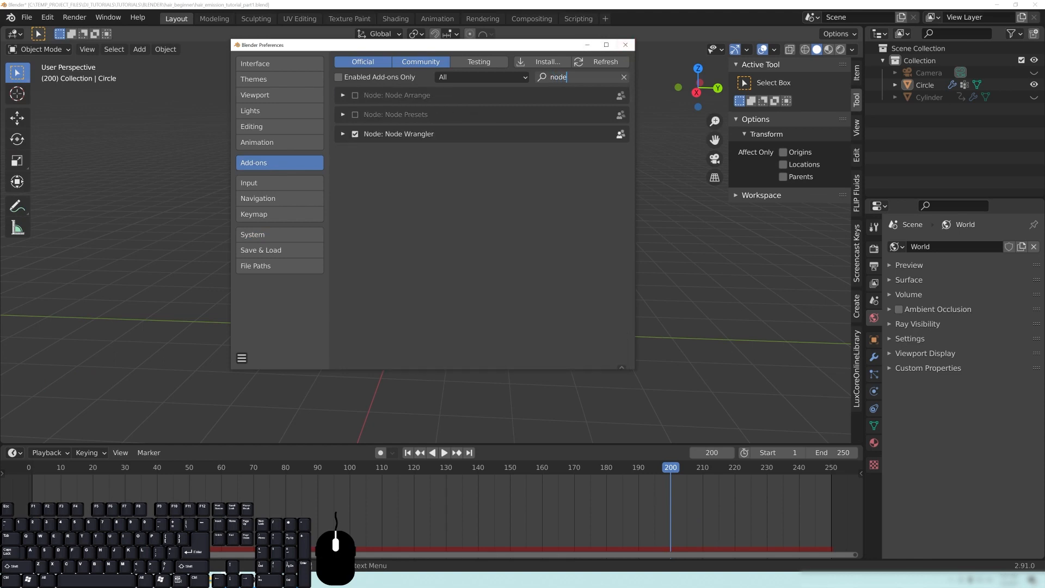
left_click(626, 44)
Step: Preview the HDRI-lit bristles in rendered shading and look at them up close
mouse_move(482, 340)
middle_mouse_down()
mouse_move(432, 280)
mouse_move(448, 252)
middle_mouse_up()
key("z")
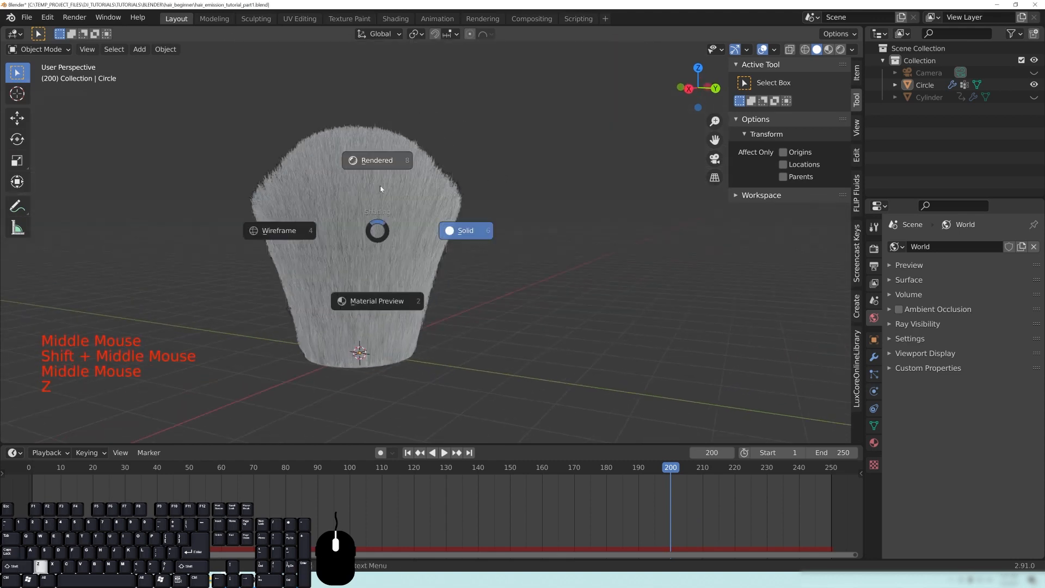
left_click(380, 157)
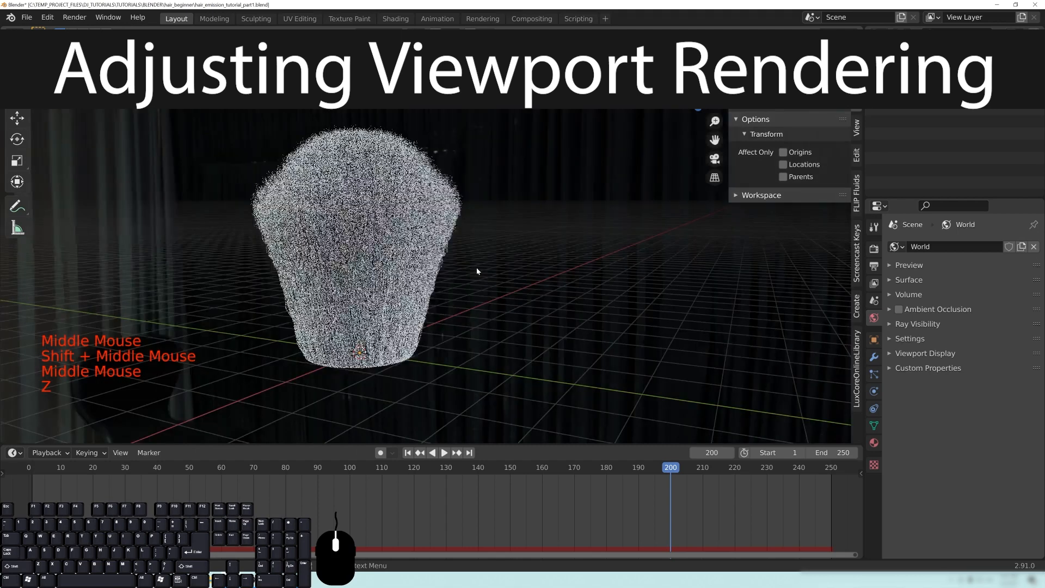
middle_click_drag(476, 267, 484, 256, "shift")
scroll(493, 263, "up", 2)
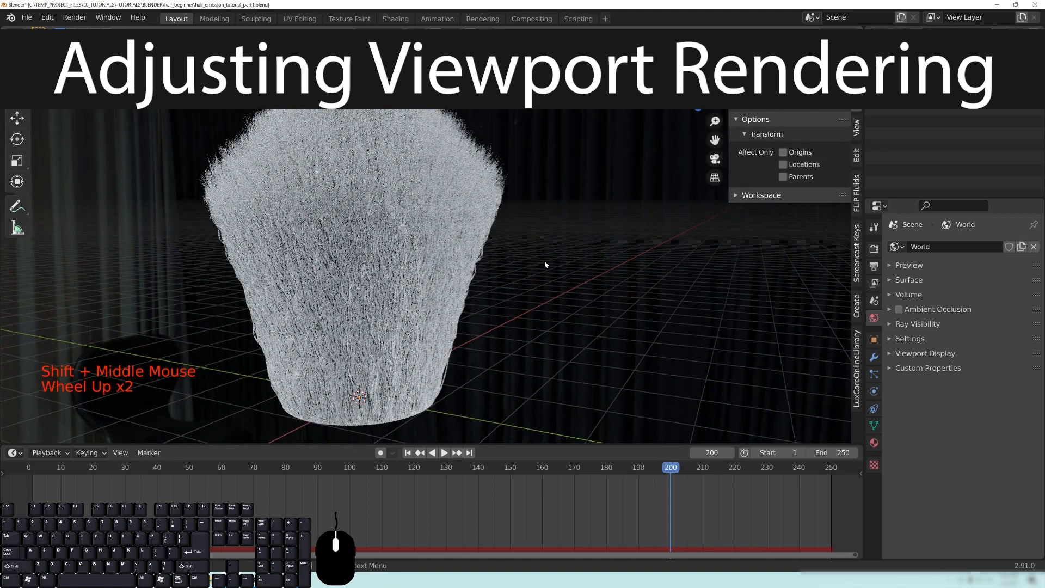
middle_click_drag(416, 218, 405, 224)
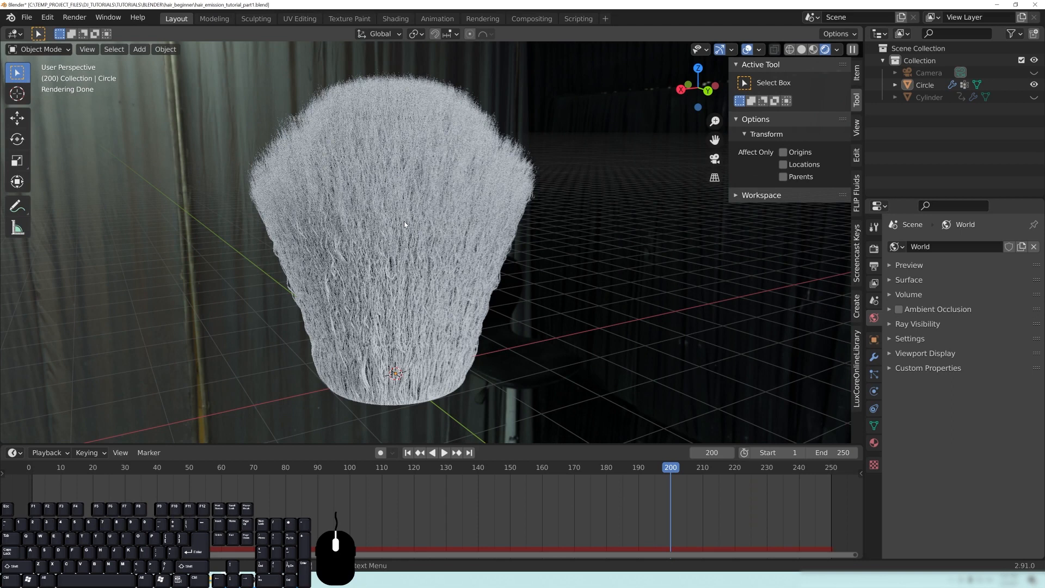
Step: Return to solid shading in the camera view, lock the camera to the view and frame the whole bristle head
key("KP_0")
key("z")
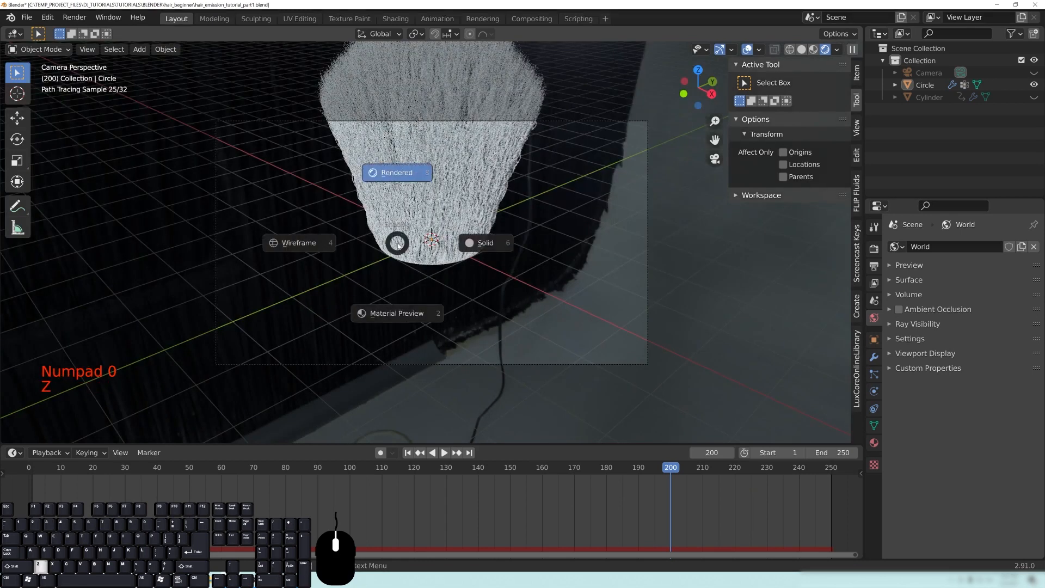
left_click(487, 246)
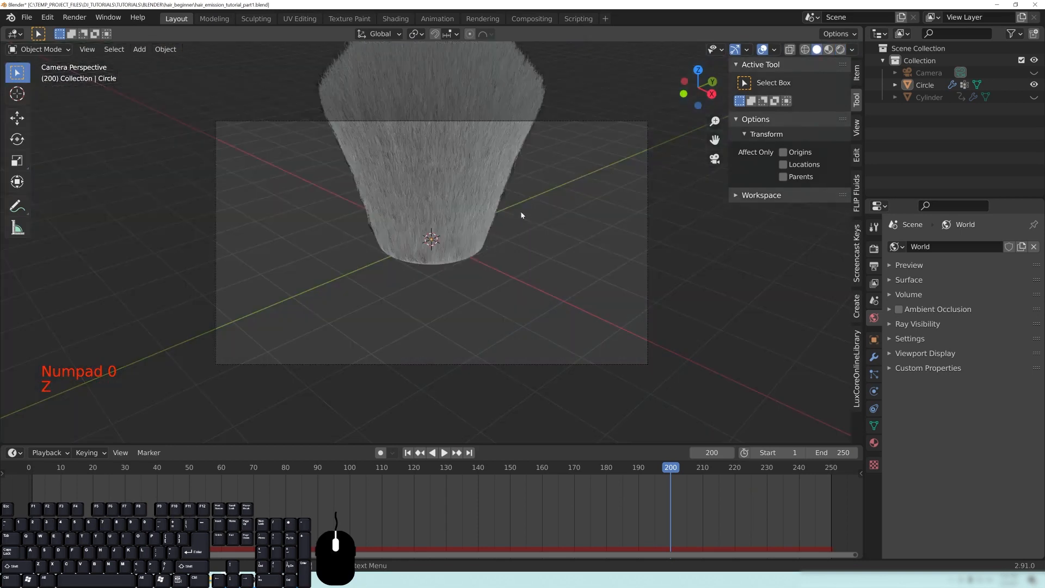
left_click(858, 130)
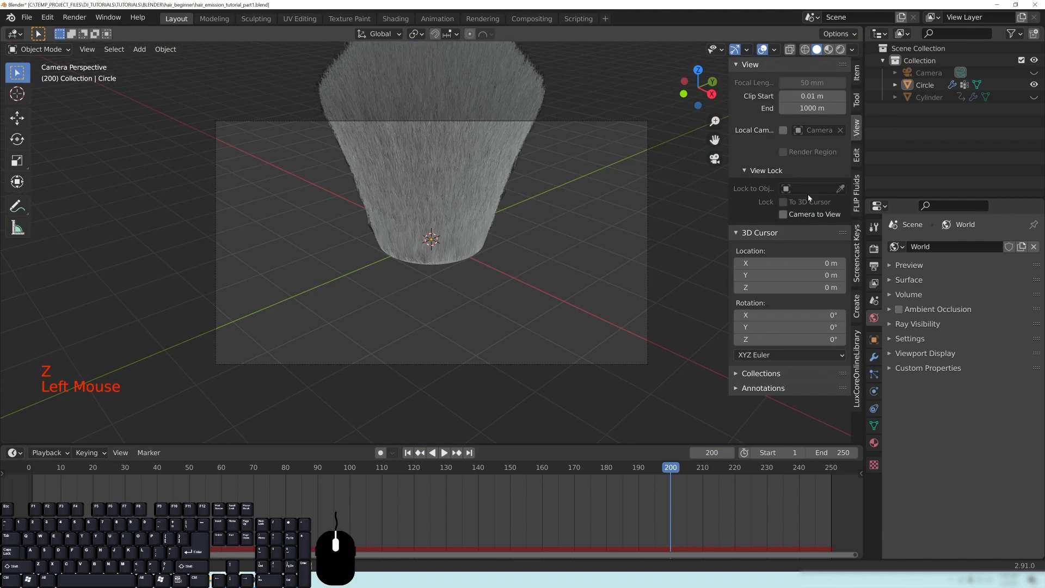
left_click(785, 215)
middle_click_drag(599, 163, 521, 256)
scroll(523, 263, "down", 1)
middle_click_drag(521, 256, 500, 260, "shift")
middle_click_drag(444, 147, 514, 246, "shift")
scroll(505, 248, "up", 1, "shift")
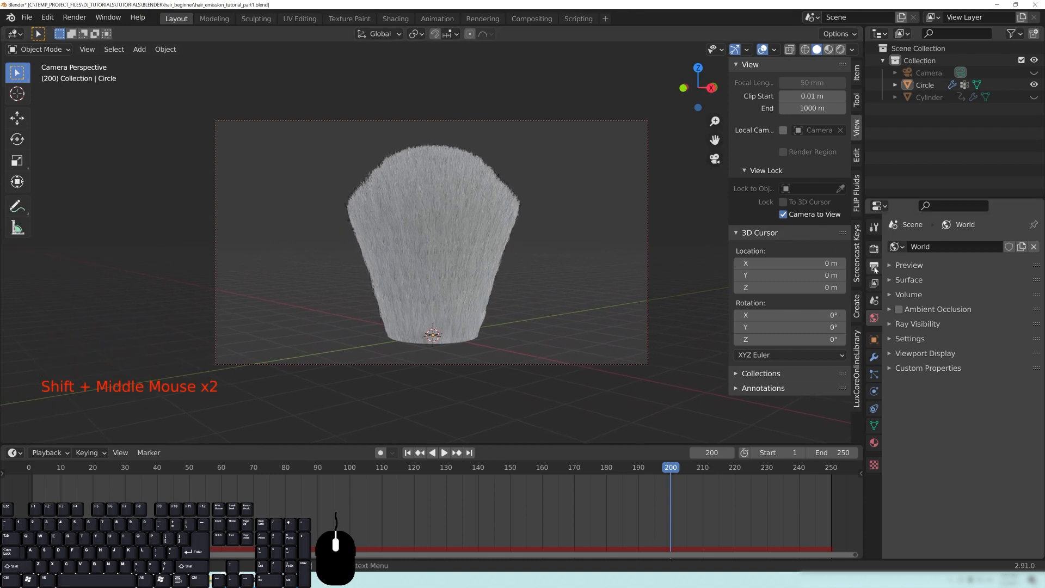
Step: Enable Render Region and Crop to Render Region, checking the rendered camera frame, and select the camera
left_click(875, 267)
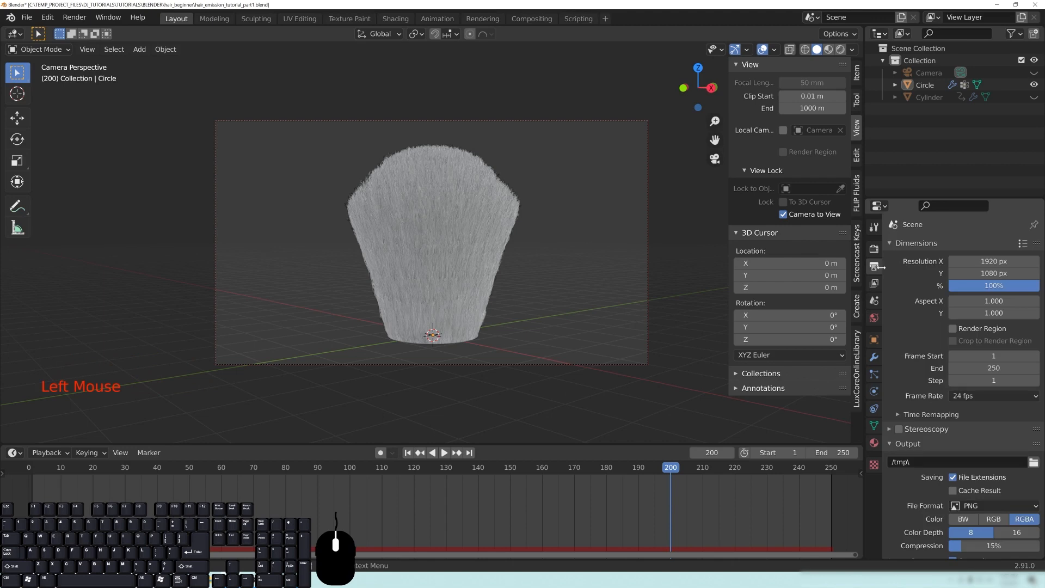
left_click(952, 329)
key("z")
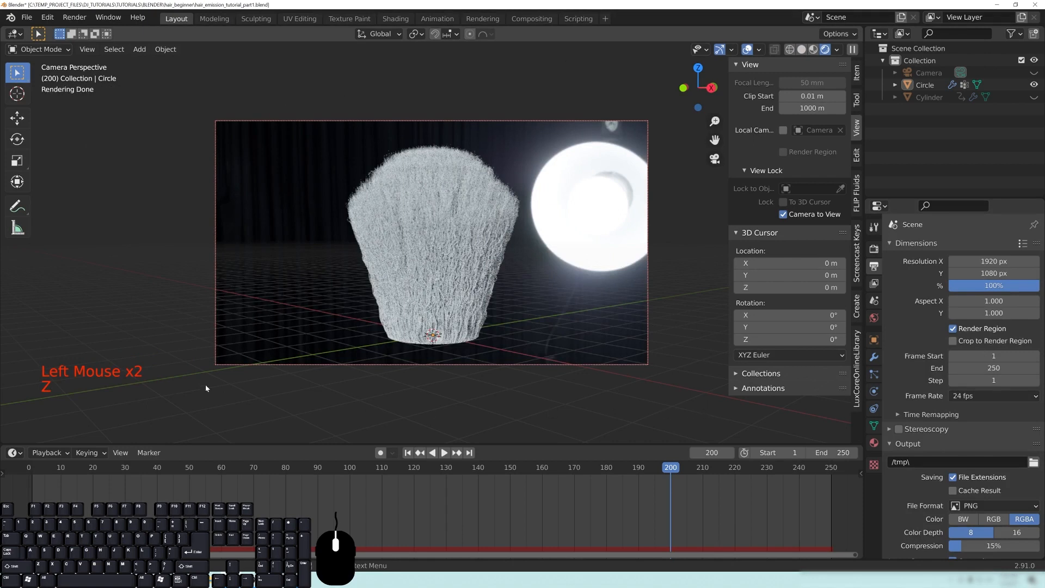
key("z")
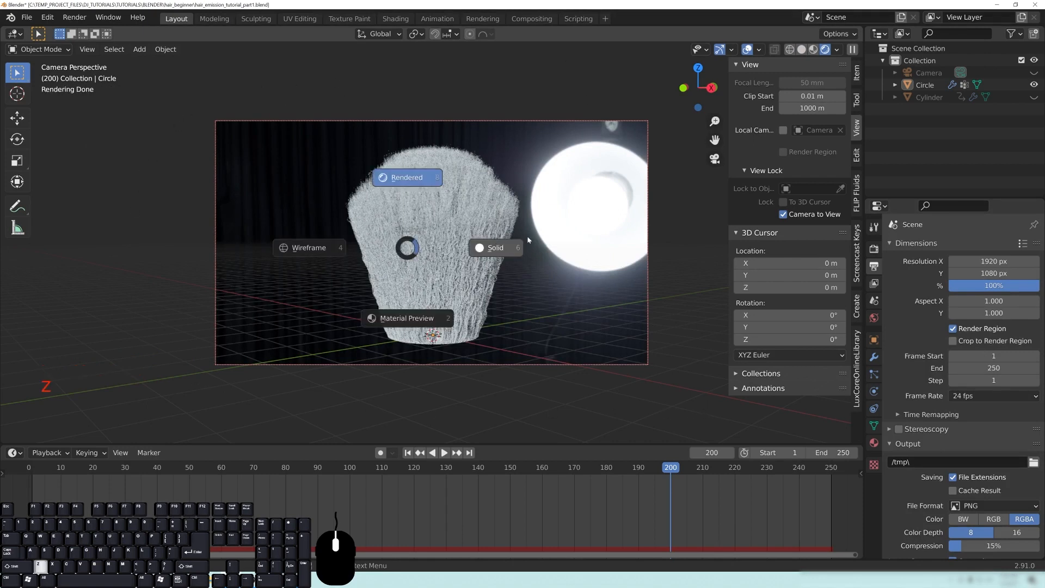
left_click(954, 342)
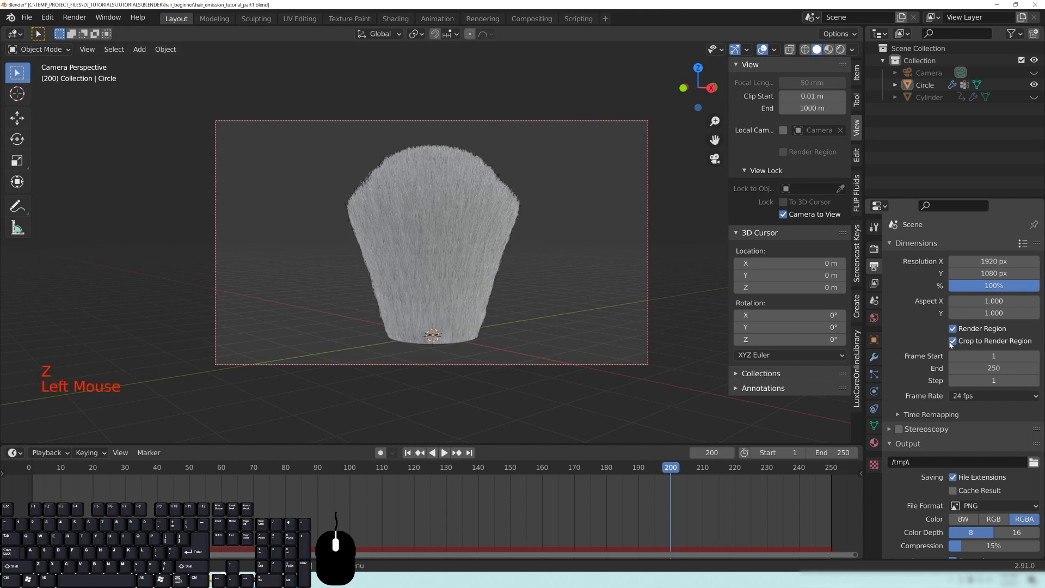
left_click(929, 74)
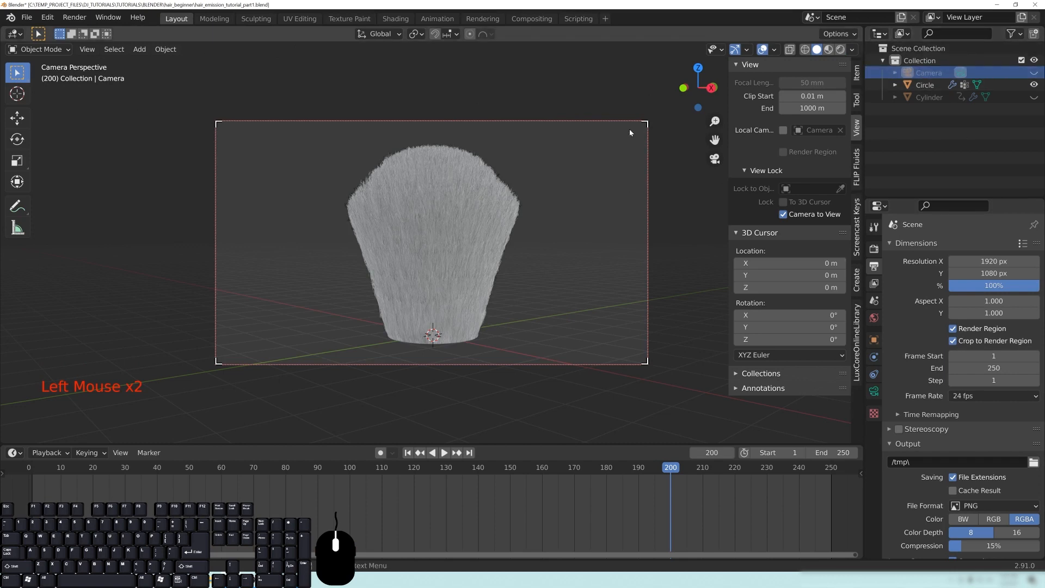
left_click(643, 124)
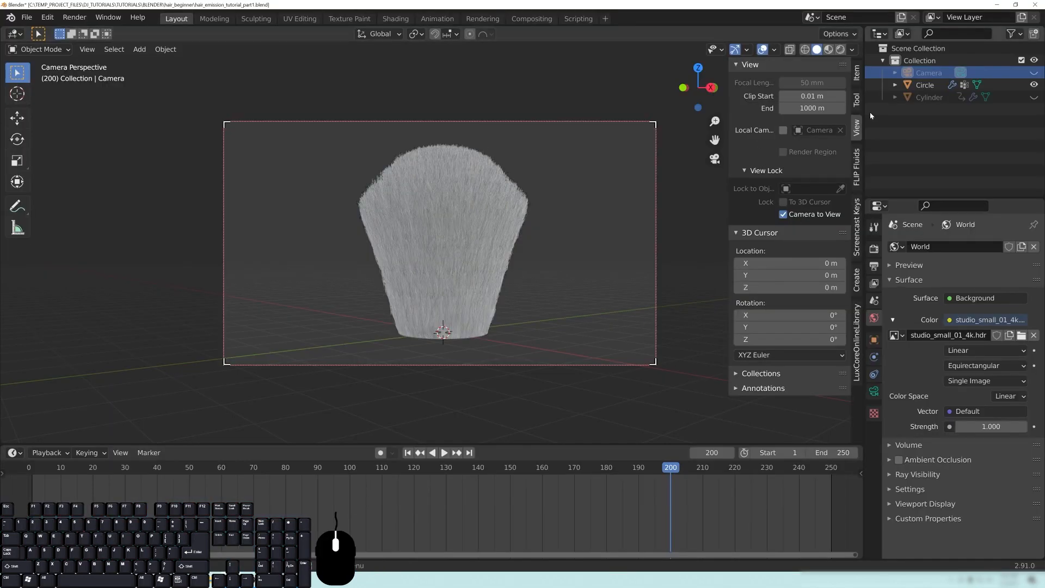
Step: Turn off Screencast Keys and save the file
left_click(855, 233)
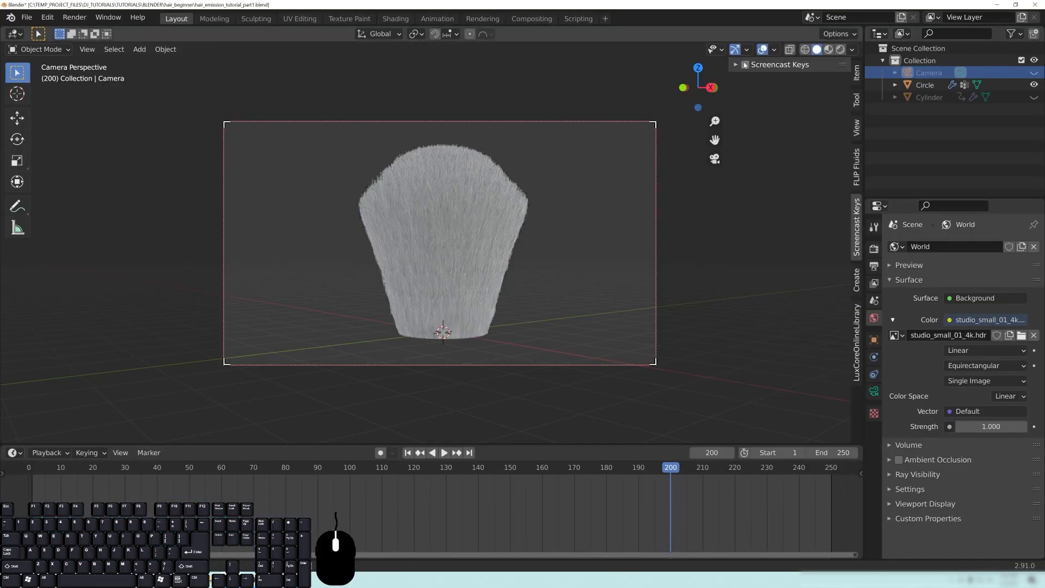
left_click_drag(224, 154, 186, 174)
key("ctrl+s")
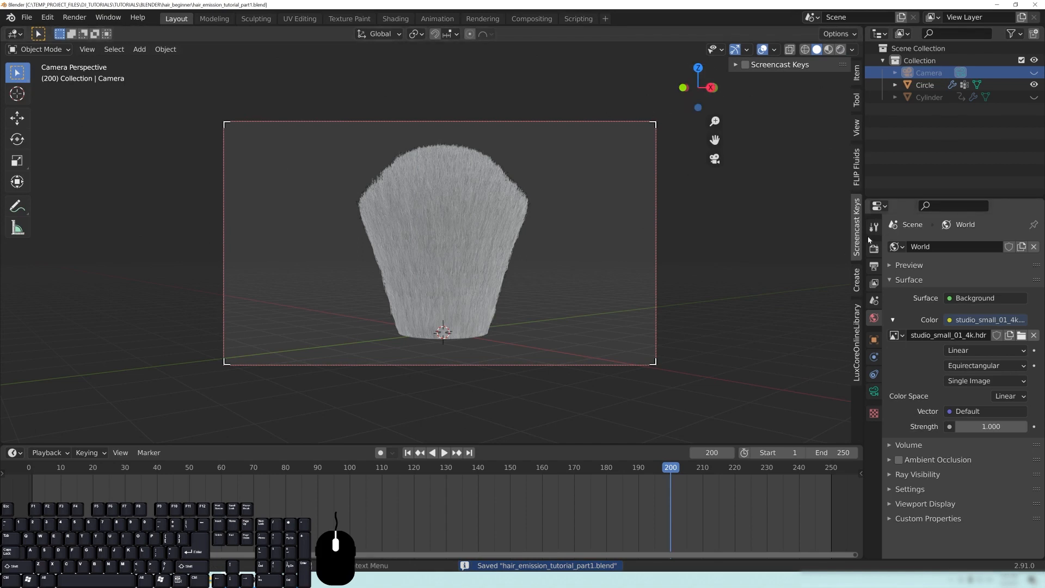
Step: Shrink the render region to a narrow vertical strip over the left part of the bristles
left_click(874, 249)
left_click(874, 267)
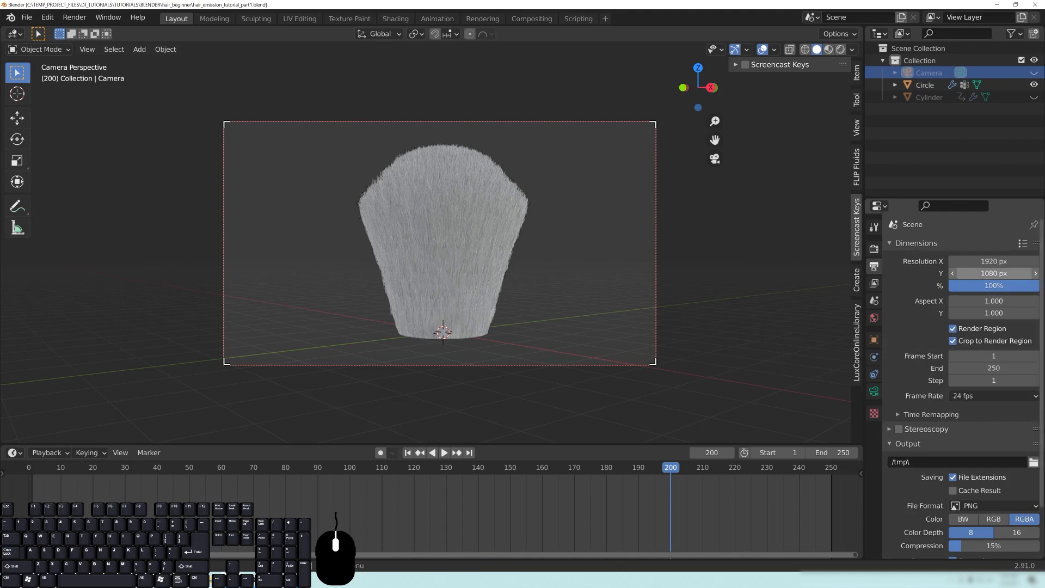
left_click_drag(224, 201, 369, 207)
left_click_drag(657, 205, 416, 299)
left_click_drag(396, 370, 395, 335)
left_click_drag(392, 125, 392, 133)
Step: Switch to rendered shading and stretch the render region's borders out to the full camera frame
key("z")
left_click(465, 211)
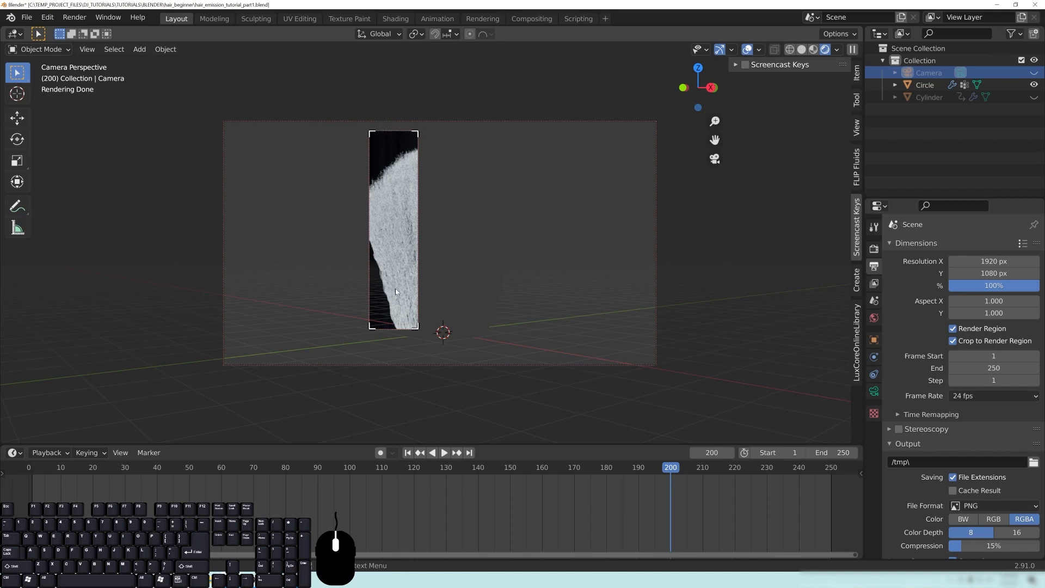
left_click_drag(419, 258, 673, 256)
left_click_drag(550, 329, 504, 370)
left_click_drag(370, 312, 219, 294)
left_click_drag(368, 131, 368, 113)
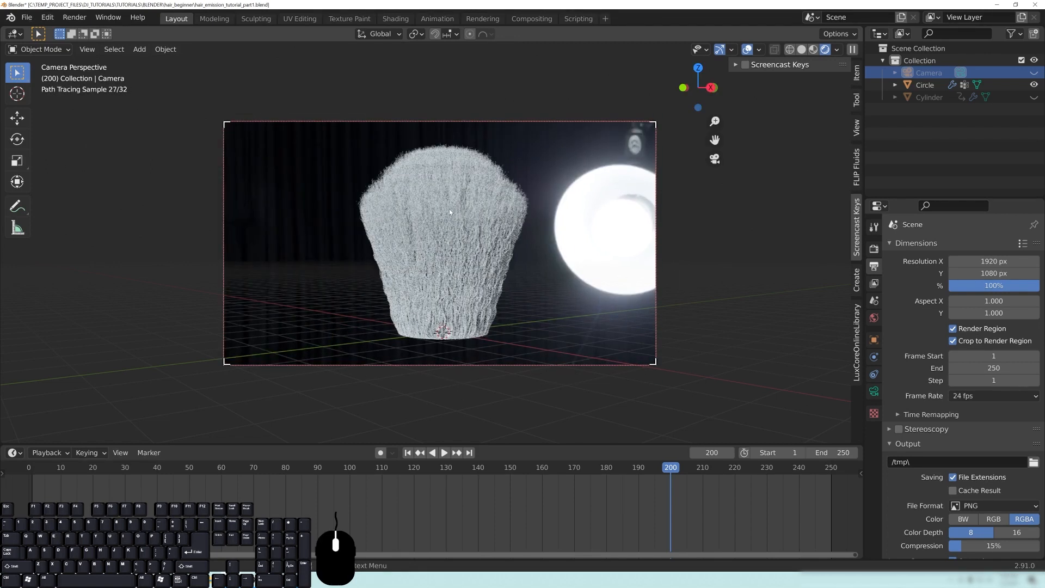
Step: Examine the rendered bristles from several angles and close up around the brush's base
middle_click_drag(479, 213, 462, 228)
left_click(856, 128)
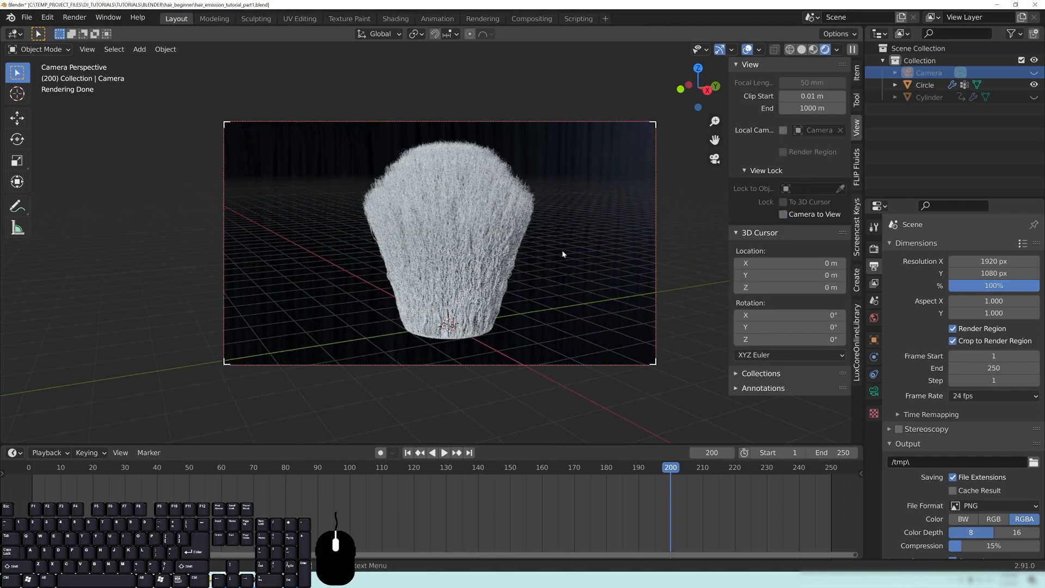
middle_click_drag(571, 236, 536, 238)
scroll(577, 238, "up", 2)
middle_click_drag(634, 237, 592, 267, "shift")
middle_click_drag(591, 267, 528, 291)
middle_click_drag(528, 292, 528, 267, "shift")
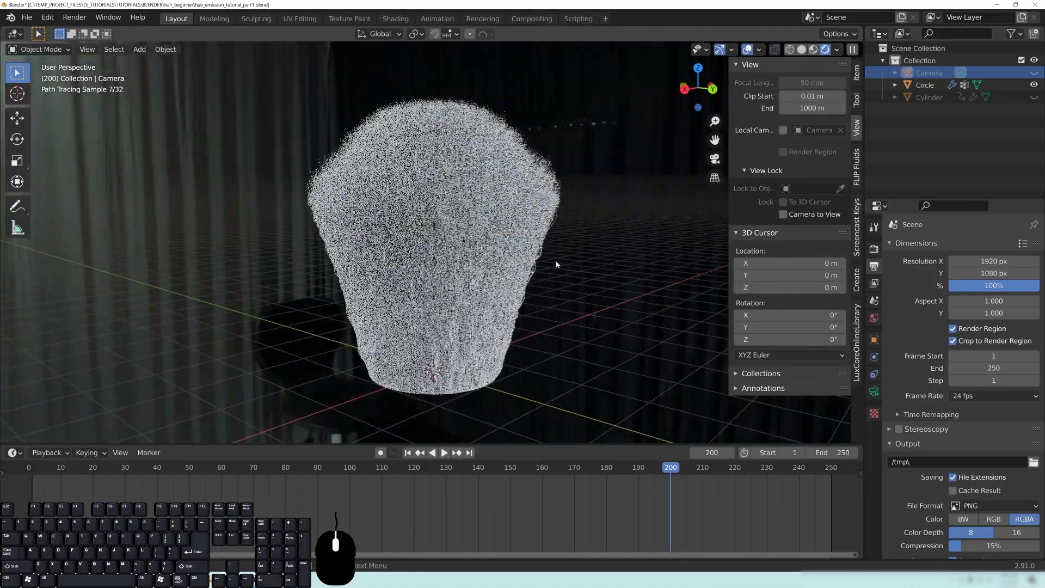
scroll(556, 260, "up", 2)
middle_click_drag(492, 368, 528, 317, "shift")
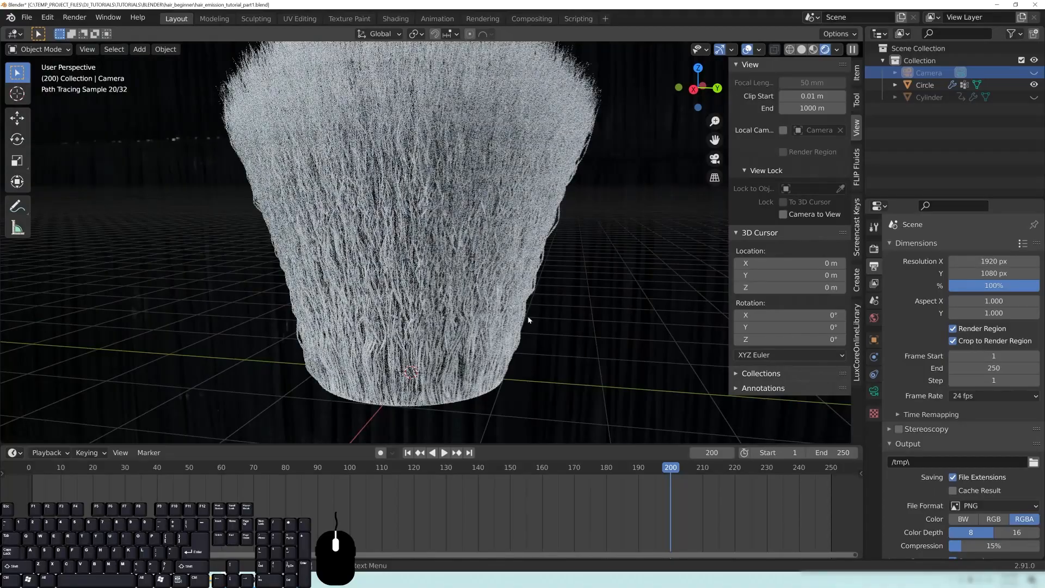
scroll(529, 320, "up", 3)
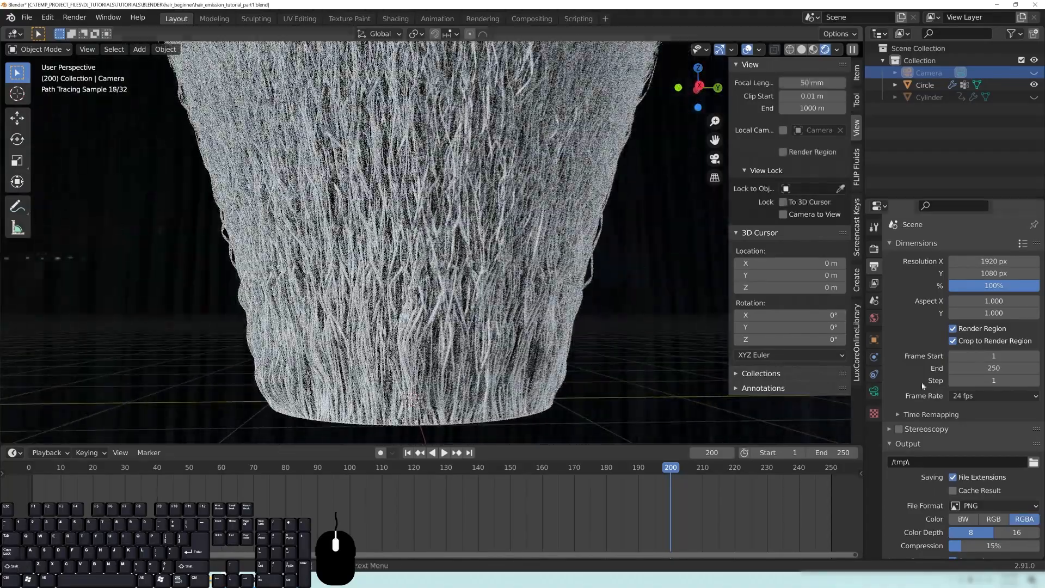
Step: Select the brush's emitter circle and show its material settings
left_click(426, 295)
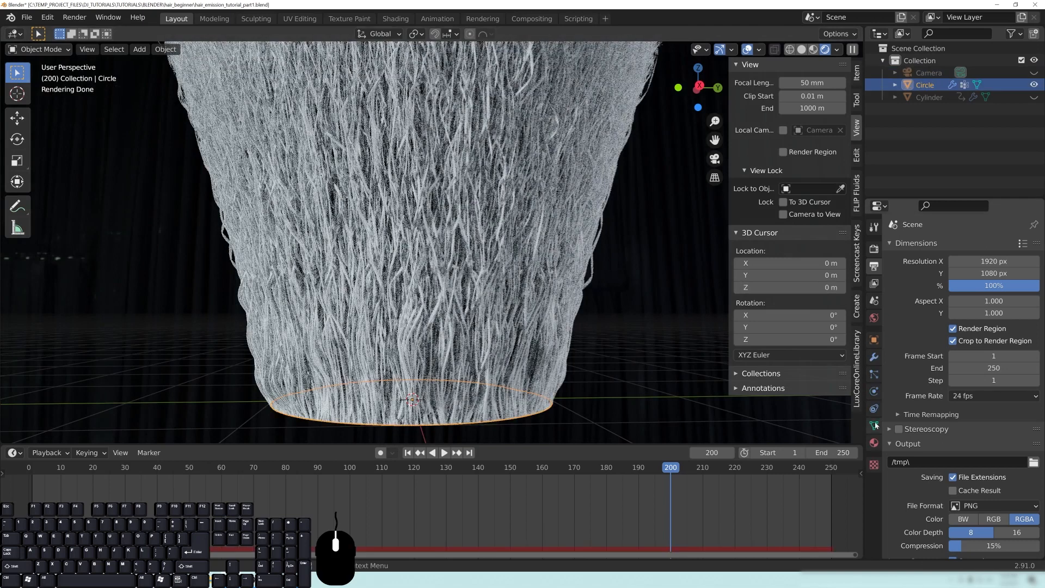
left_click(874, 443)
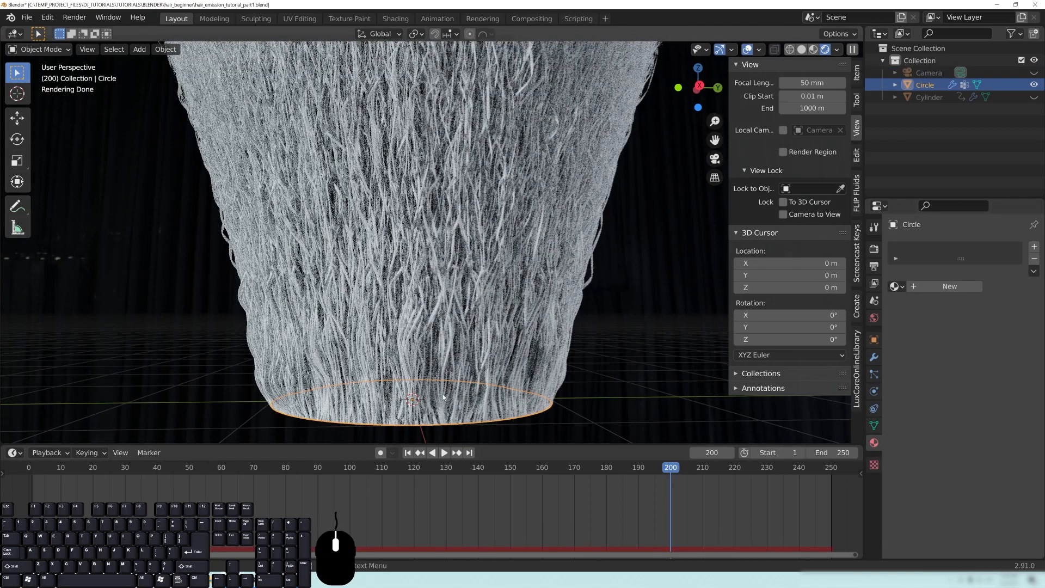
scroll(560, 213, "down", 4)
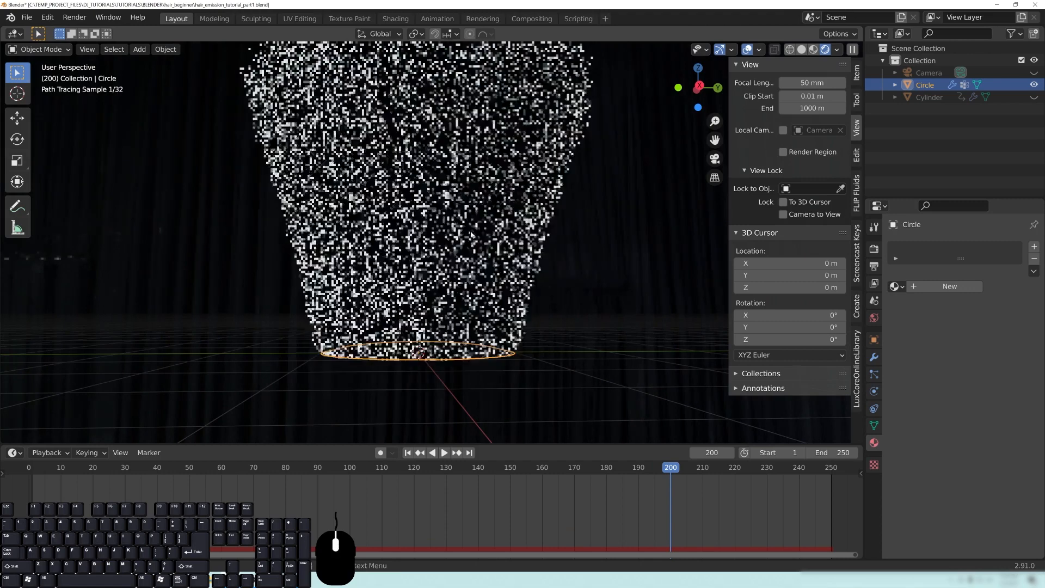
middle_click_drag(491, 196, 482, 222)
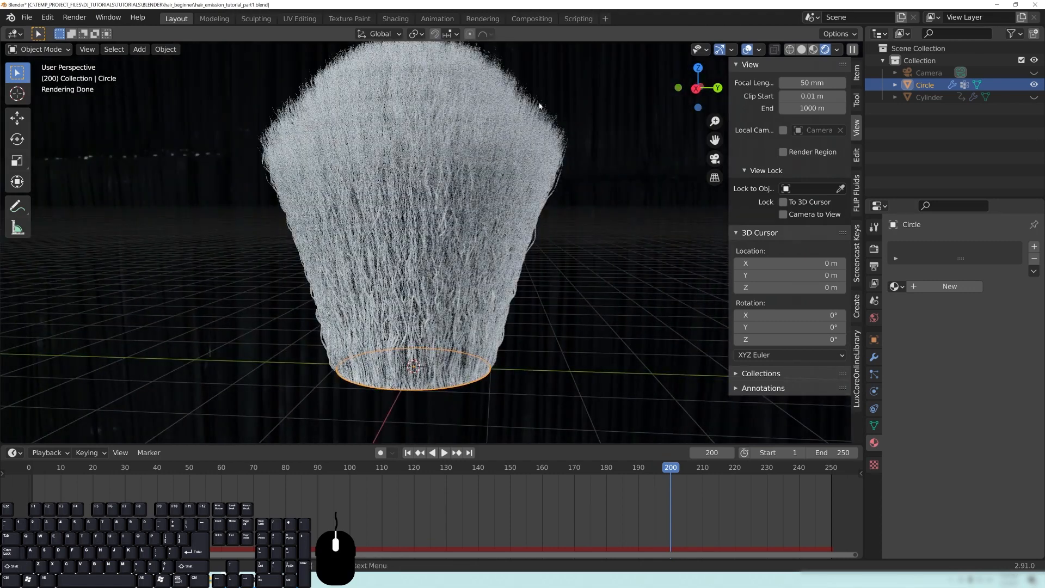
middle_click_drag(402, 262, 410, 220)
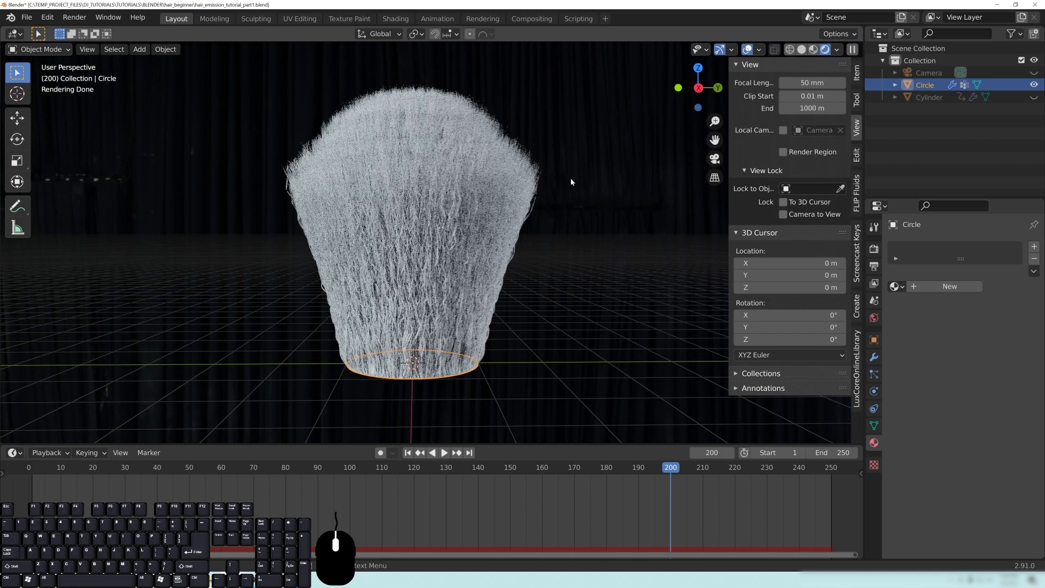
Step: Split the 3D viewport side by side, turn the new area into a Shader Editor and give it the larger share
key("n")
left_click_drag(862, 44, 432, 71)
left_click(472, 49)
left_click(450, 34)
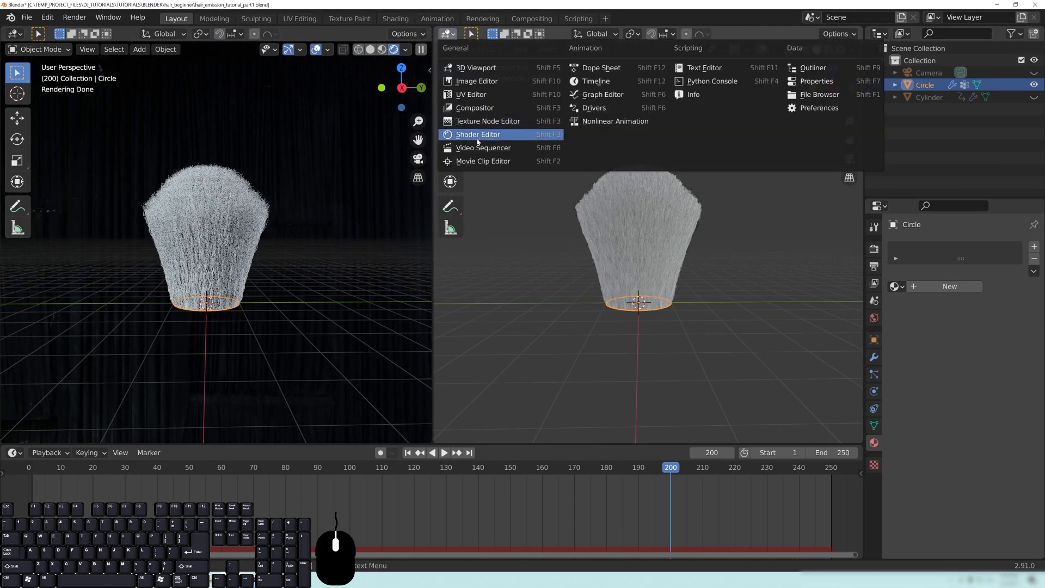
left_click(475, 136)
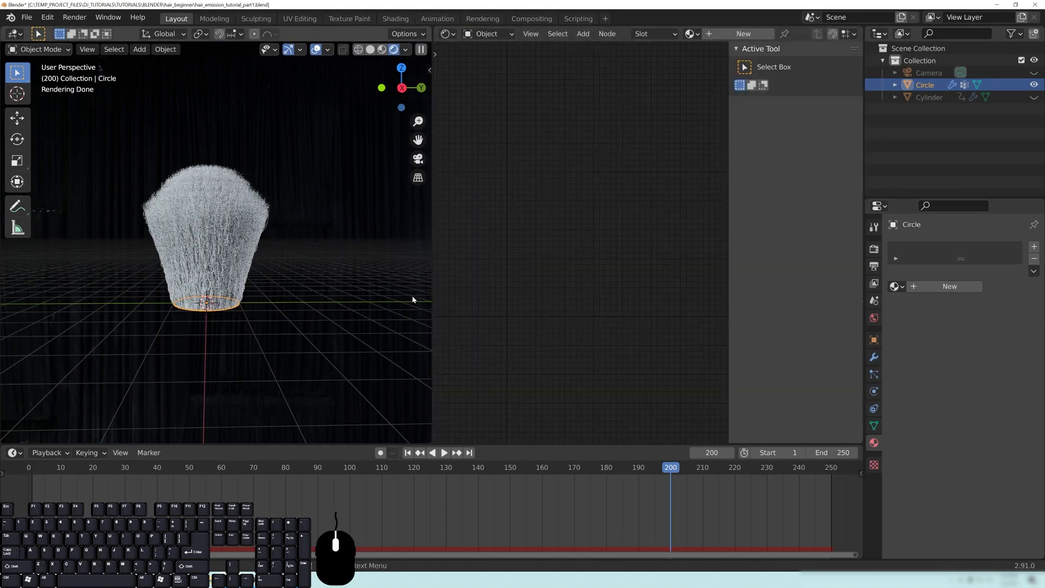
left_click_drag(431, 298, 376, 297)
scroll(216, 298, "up", 3)
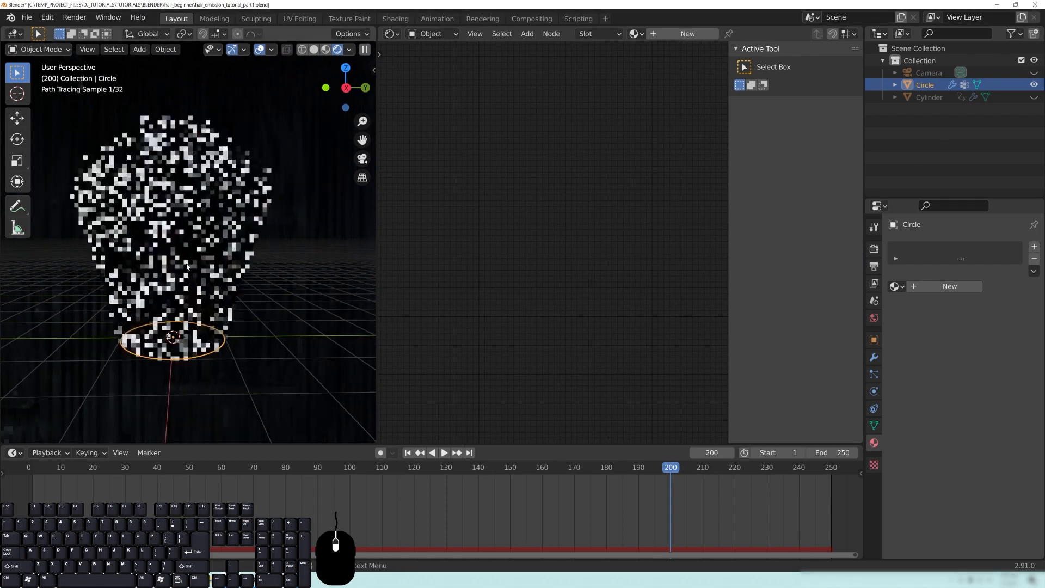
scroll(217, 298, "up", 1)
middle_click_drag(217, 298, 222, 285, "shift")
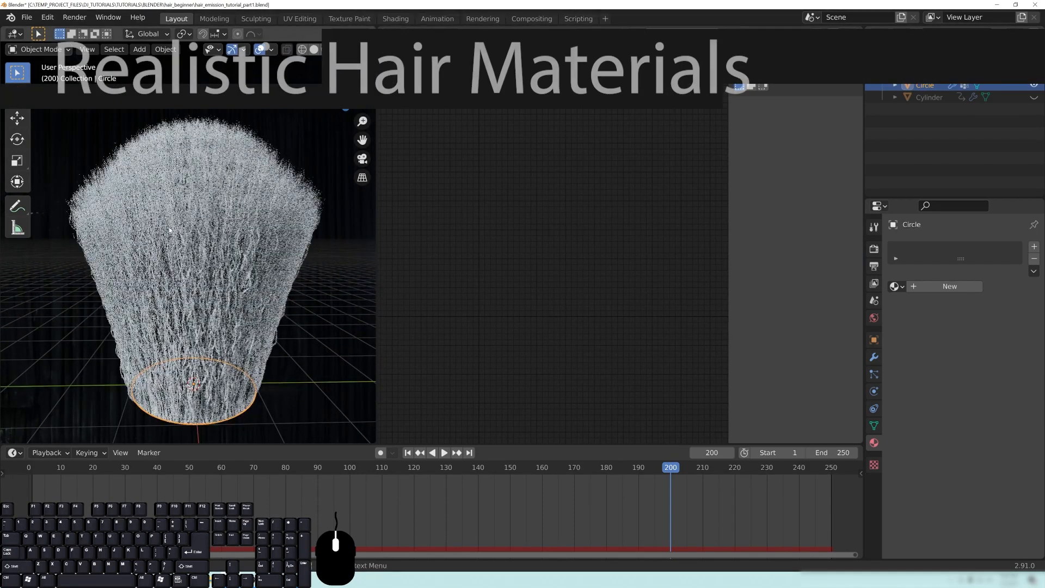
Step: Create a new material for the emitter circle and space its Principled BSDF and Material Output nodes apart
left_click(557, 260)
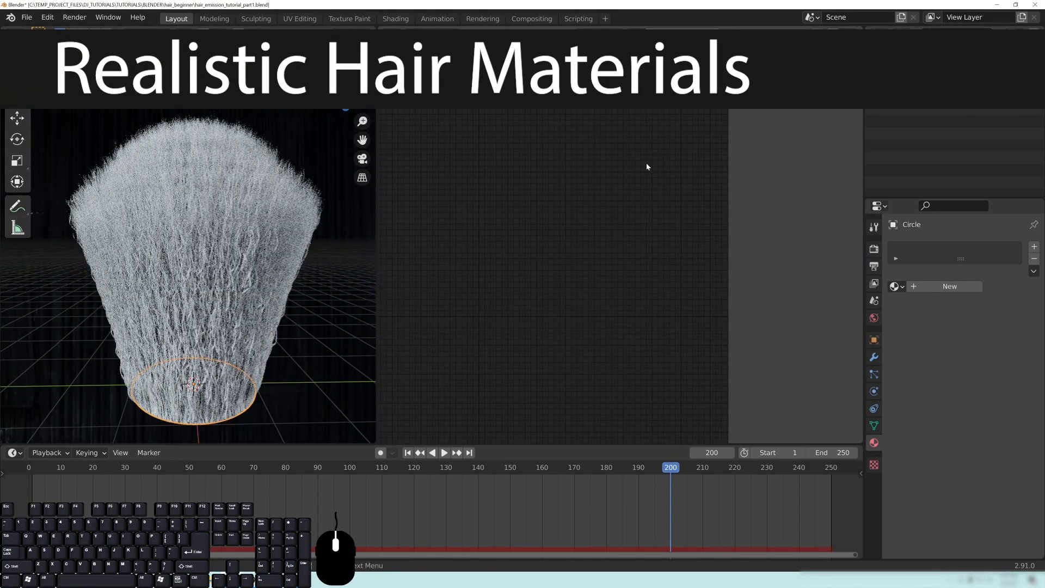
left_click(389, 34)
left_click(387, 134)
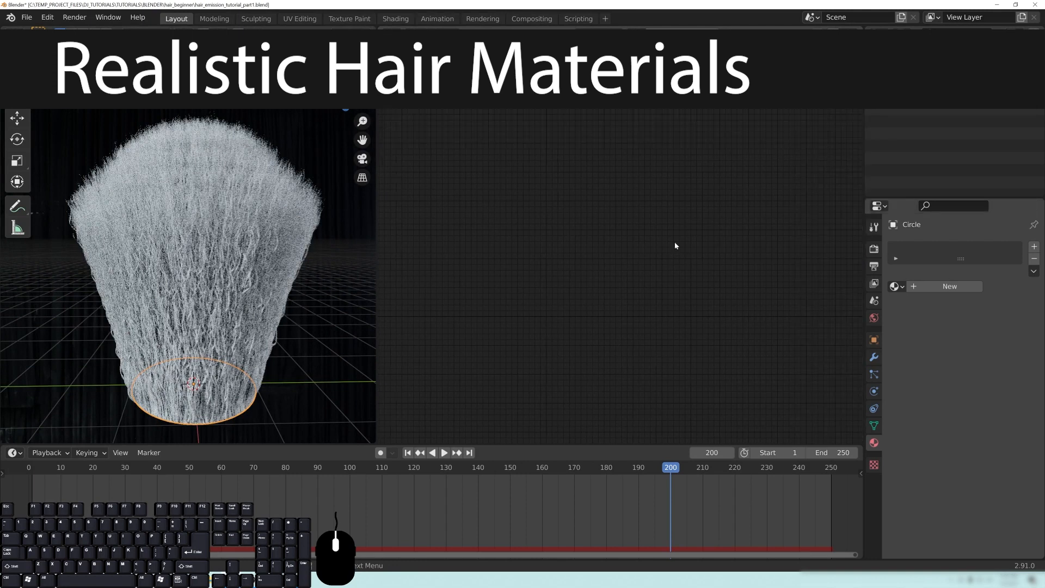
left_click(947, 287)
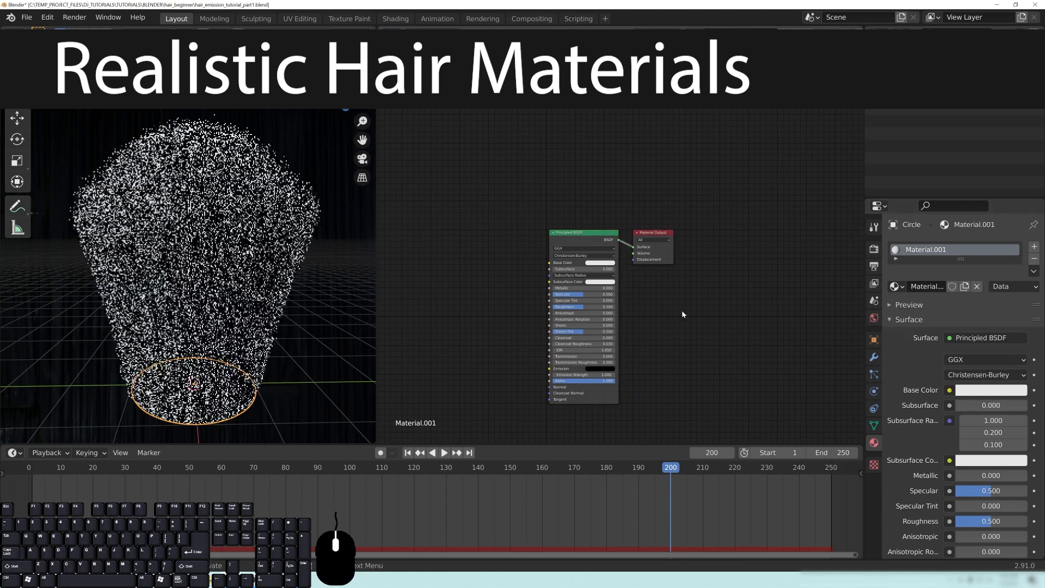
left_click_drag(667, 215, 587, 211)
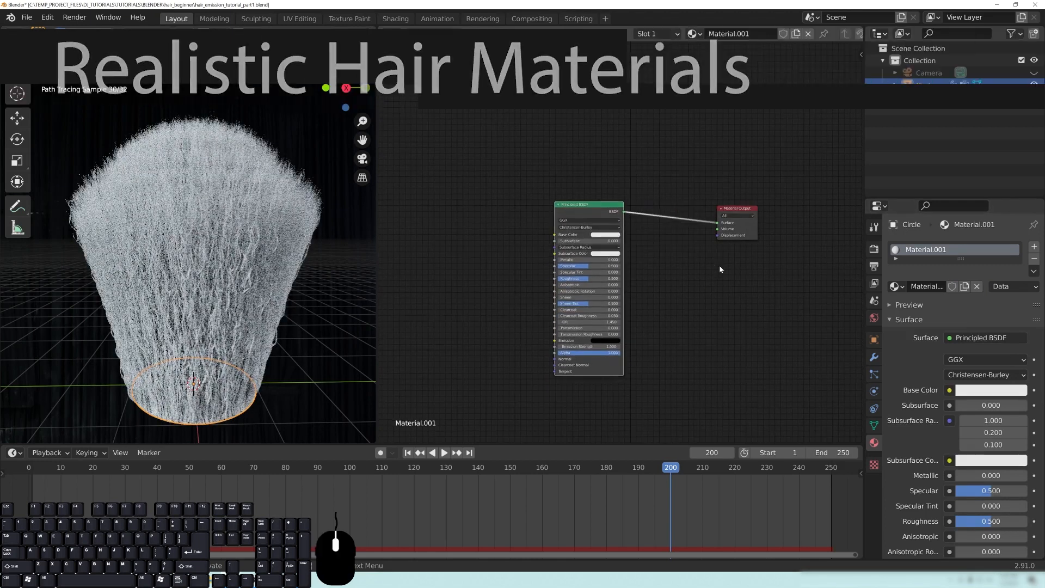
middle_click_drag(713, 262, 739, 314)
left_click_drag(615, 258, 647, 262)
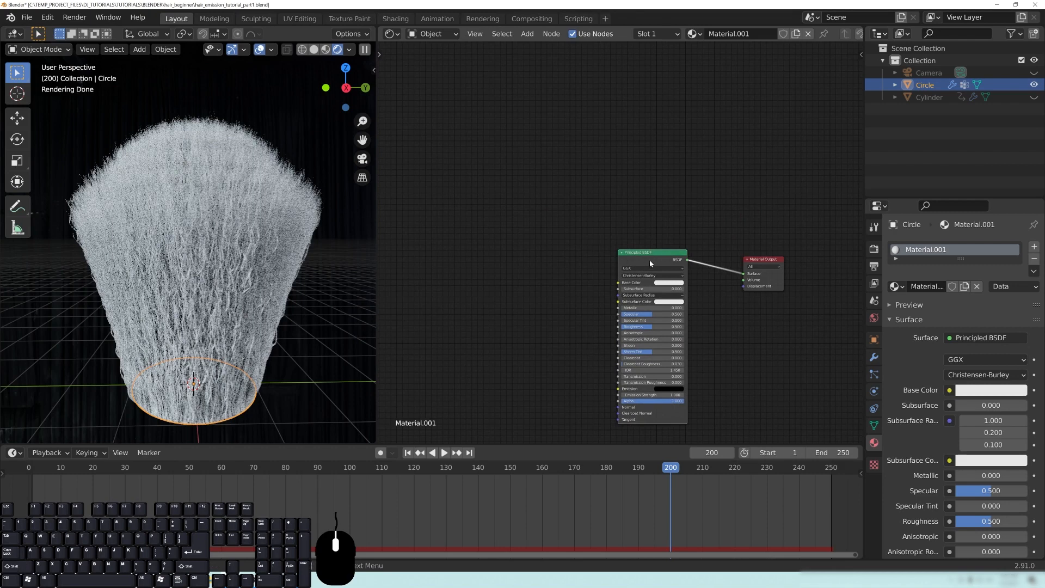
Step: Switch the Principled BSDF node to a Principled Hair BSDF and hide the viewport overlays
key("shift+s")
mouse_move(651, 264)
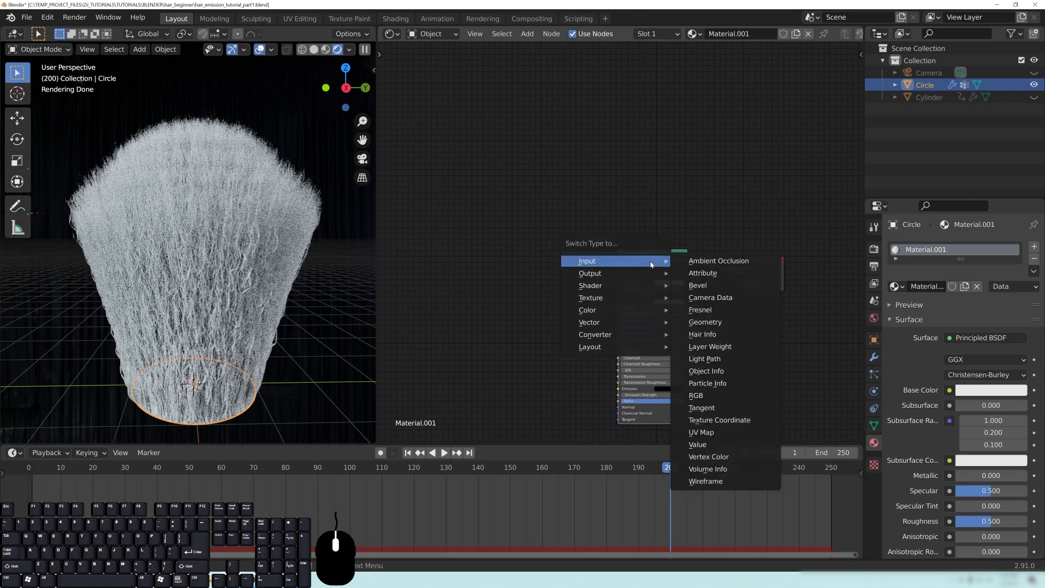
mouse_move(590, 293)
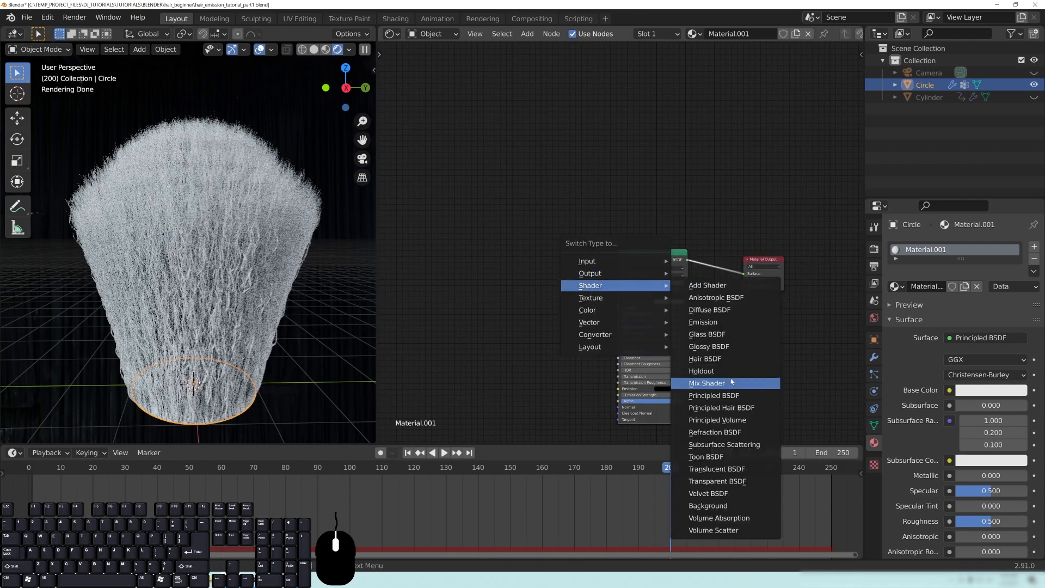
left_click(718, 412)
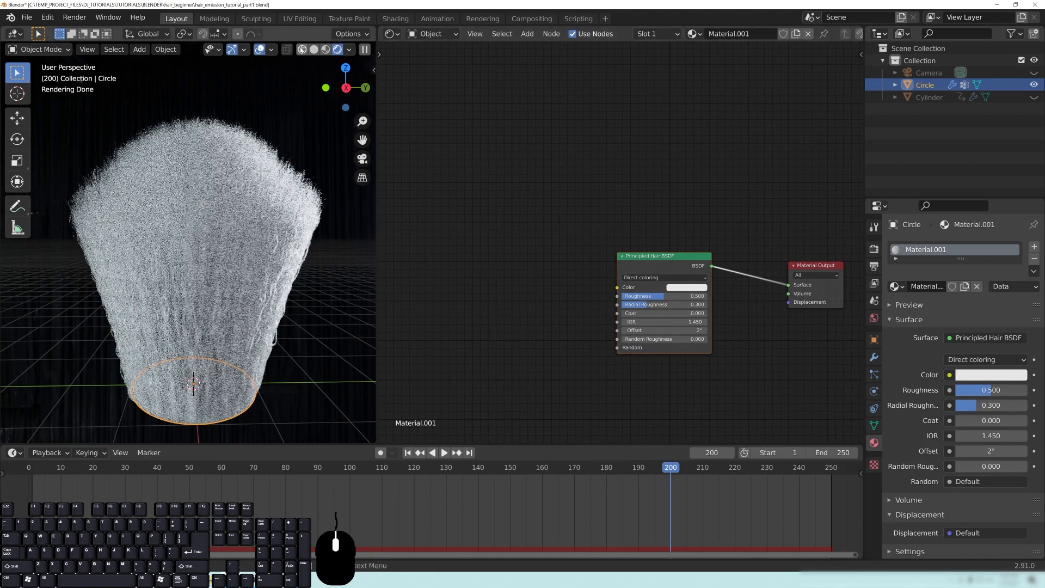
left_click(259, 51)
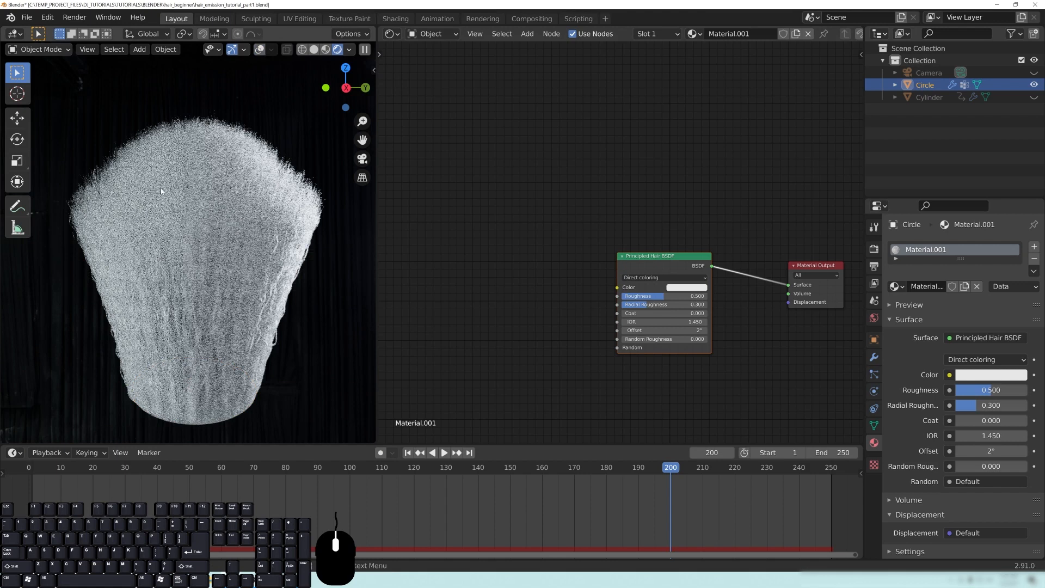
left_click(260, 50)
left_click(260, 51)
Step: Colour the Principled Hair BSDF light purple and set Roughness, Radial Roughness and Coat to 1.000
scroll(681, 351, "up", 3)
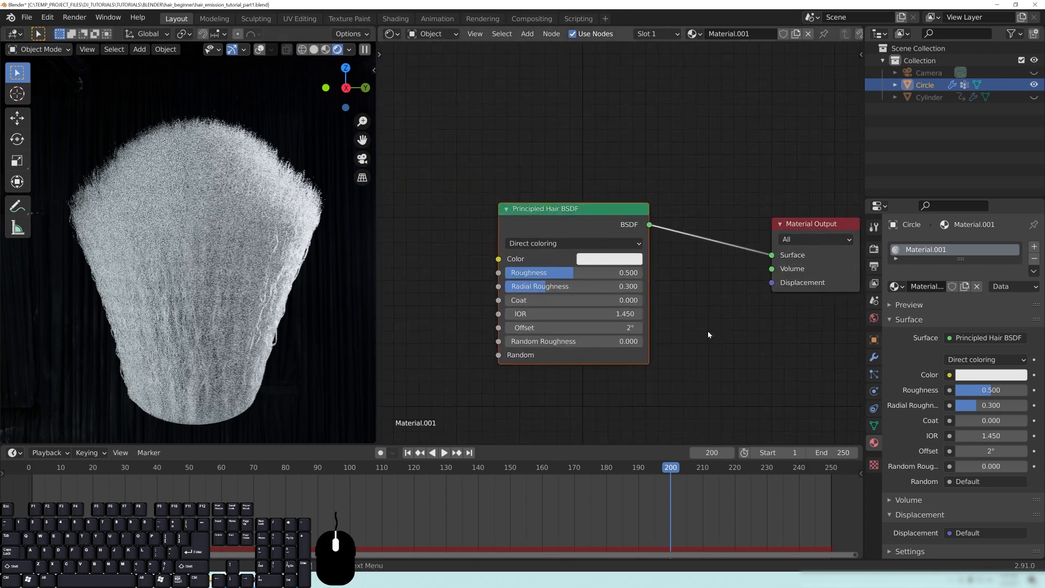
left_click(619, 258)
left_click(622, 162)
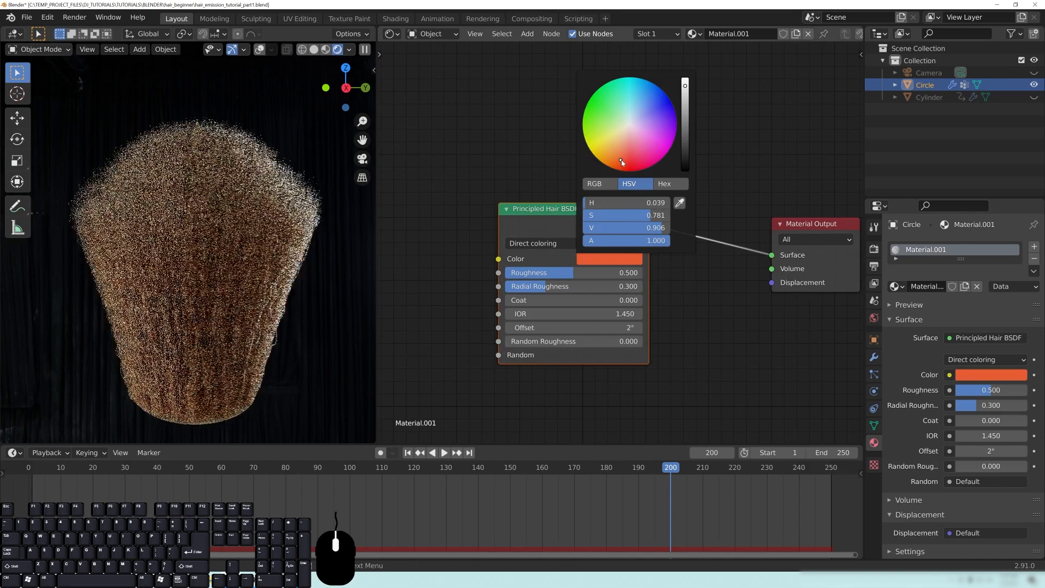
left_click(648, 119)
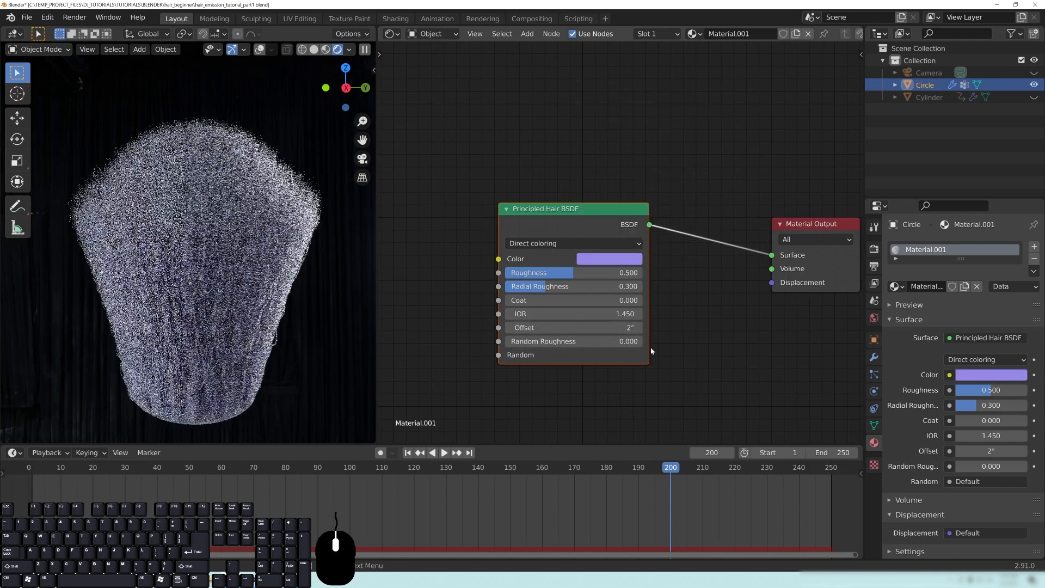
left_click_drag(555, 286, 643, 273)
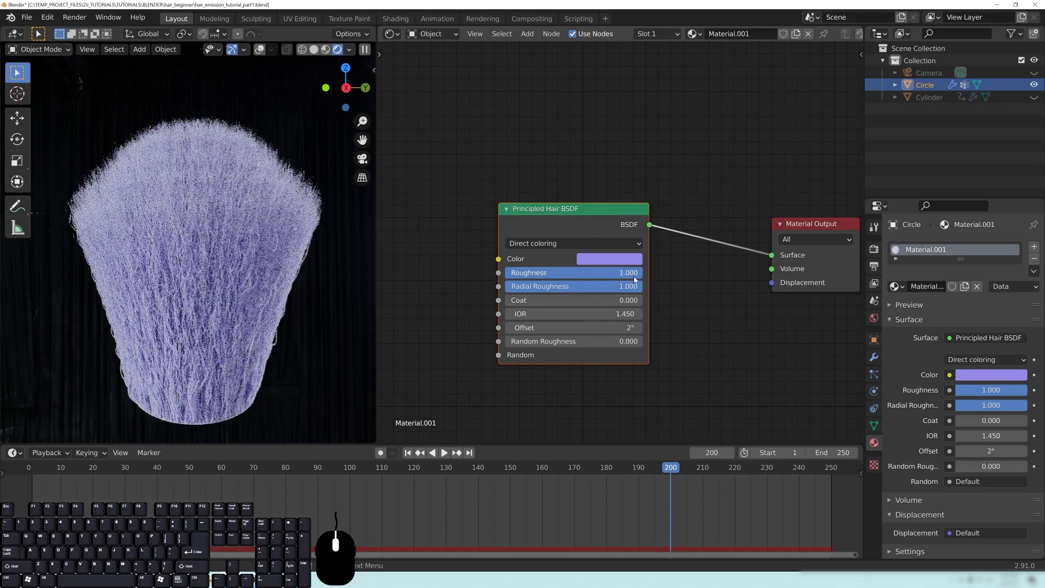
left_click_drag(550, 300, 643, 300)
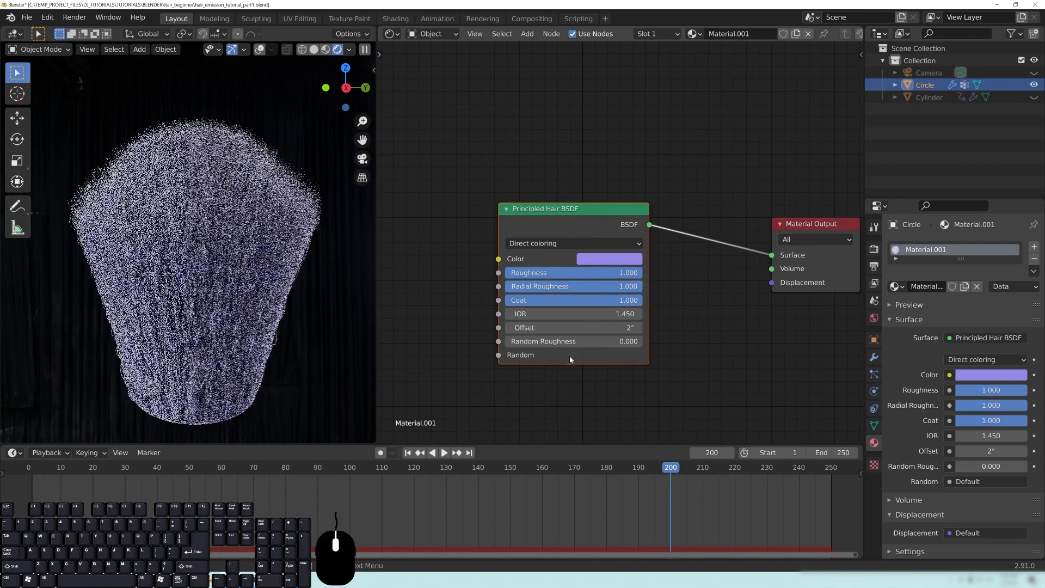
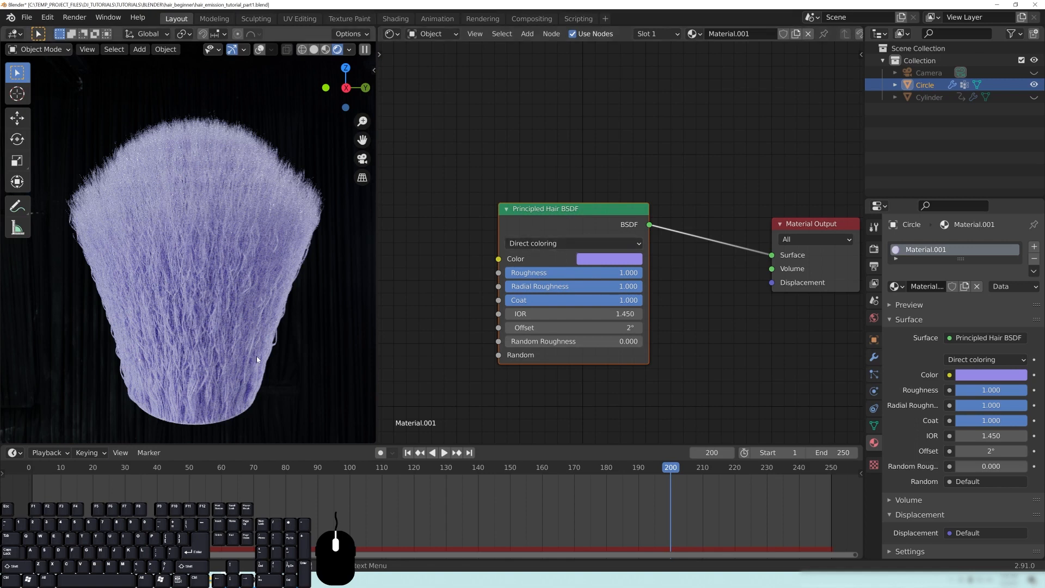
Step: Change the hair shader's colouring to Melanin concentration, with Roughness 0.426, Radial Roughness 0.521 and Coat 0.210
left_click(568, 244)
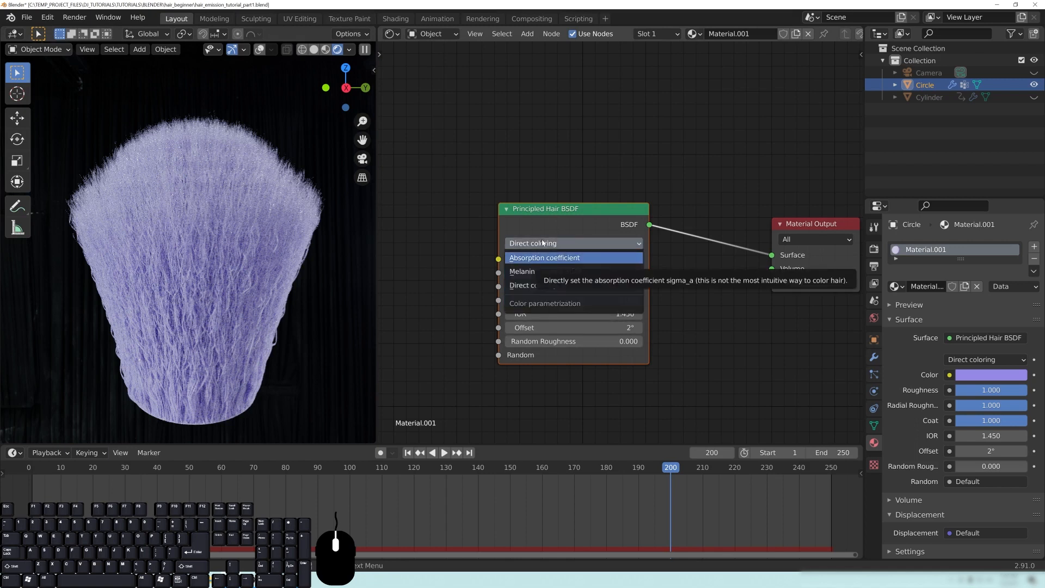
left_click(551, 276)
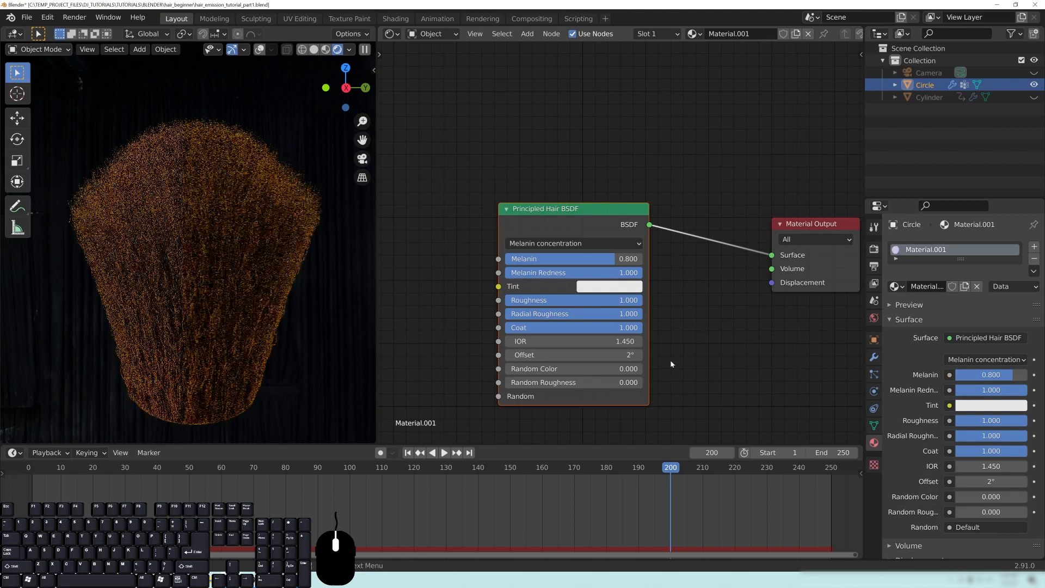
middle_click_drag(709, 370, 757, 323)
scroll(279, 270, "down", 1)
middle_click_drag(279, 270, 278, 265)
left_click_drag(669, 259, 586, 287)
left_click_drag(604, 259, 614, 259)
scroll(723, 269, "up", 2)
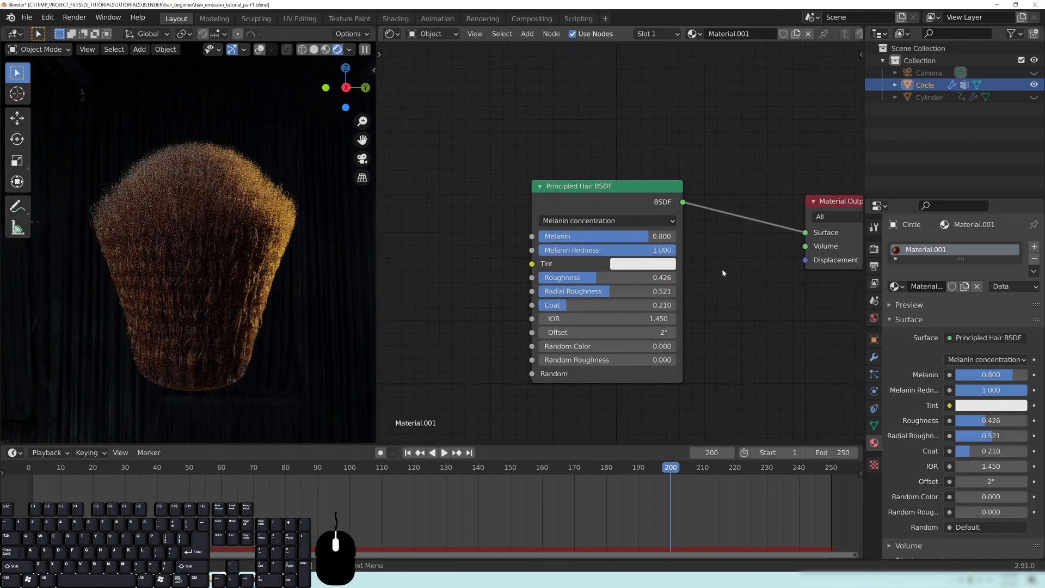
Step: Set the hair shader's Melanin Redness to 0.000, try Melanin at 1.000, and set Melanin to 0.000
left_click_drag(680, 238, 512, 239)
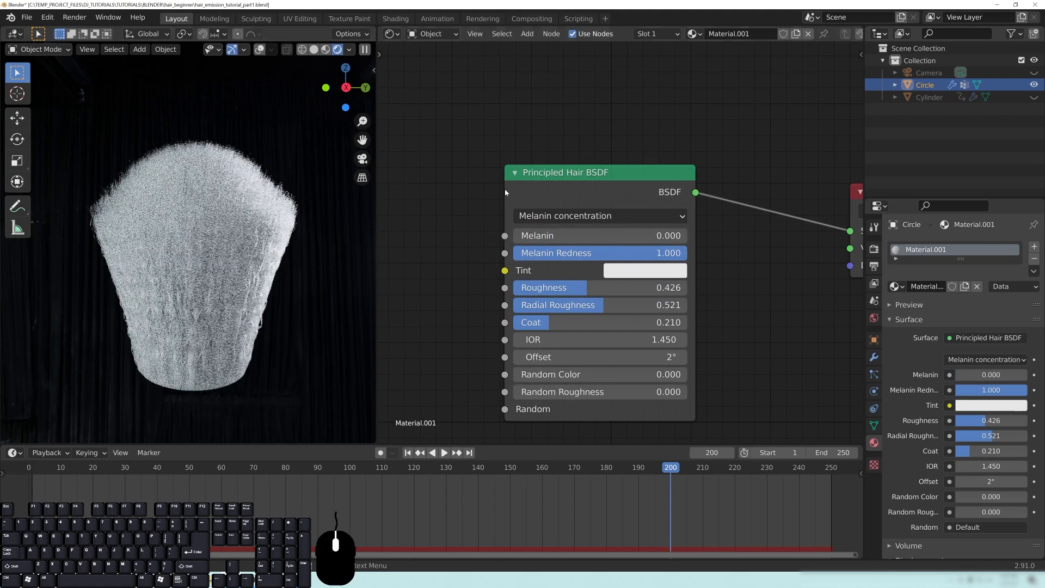
left_click_drag(653, 252, 687, 235)
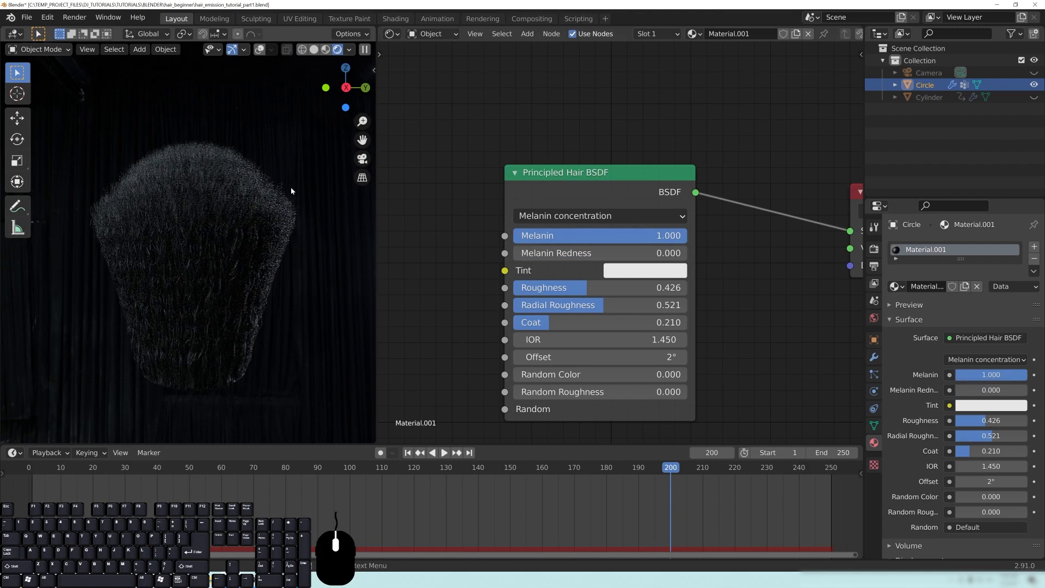
left_click_drag(653, 236, 514, 235)
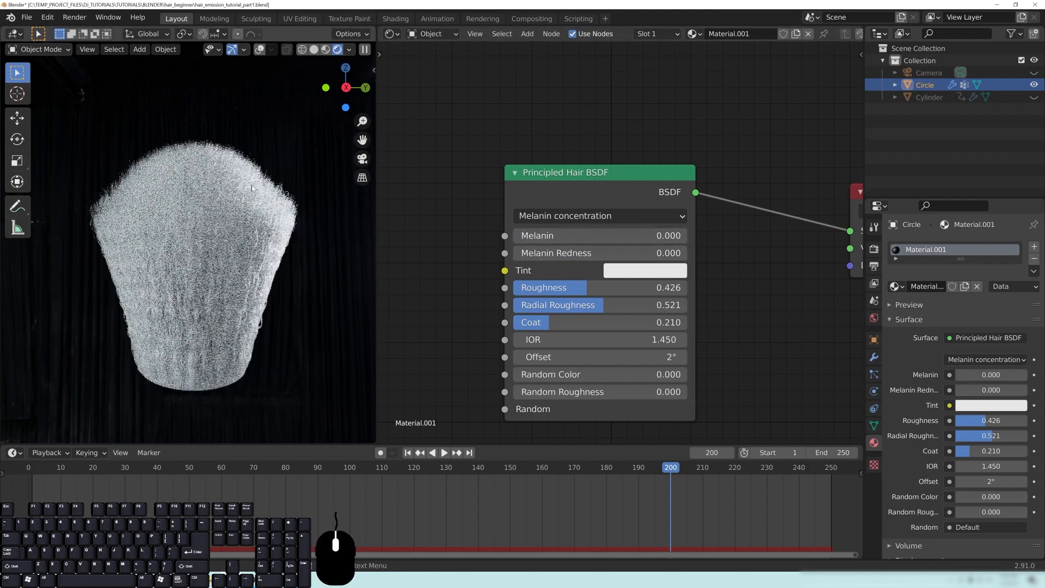
scroll(202, 245, "up", 1)
mouse_move(189, 194)
middle_mouse_down("shift")
mouse_move(197, 163)
mouse_move(188, 173)
middle_mouse_up("shift")
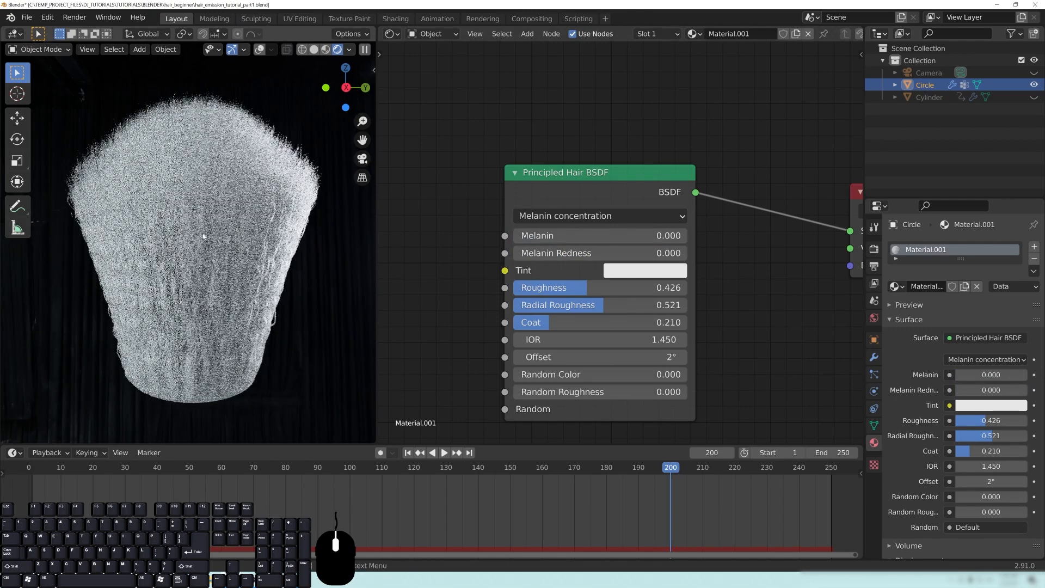
Step: Set the hair shader's Melanin to 0.707, try Melanin Redness at 0.760 and 0.917, and set it to 0.727
left_click_drag(545, 238, 646, 243)
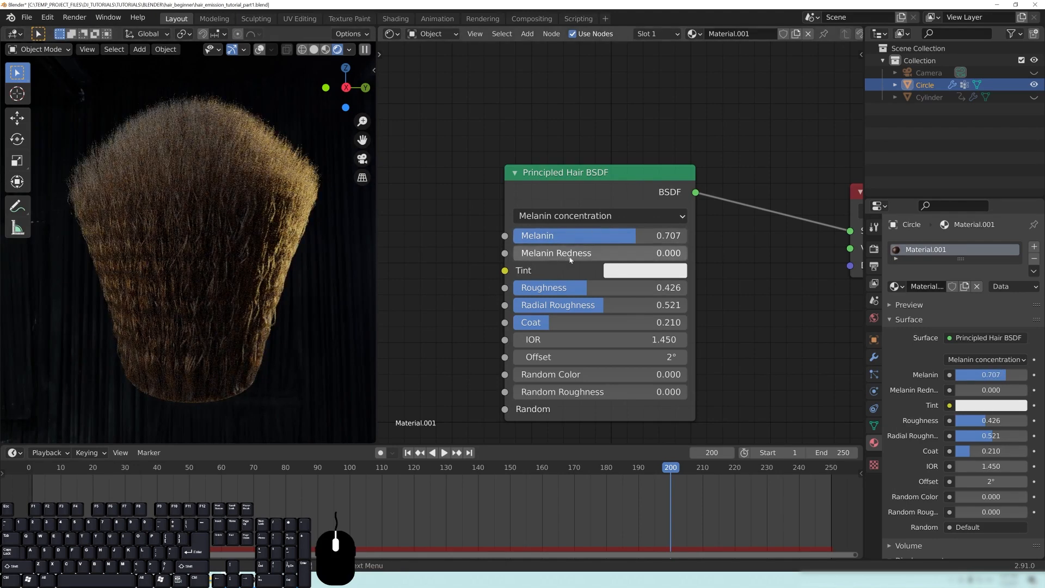
left_click_drag(550, 258, 670, 258)
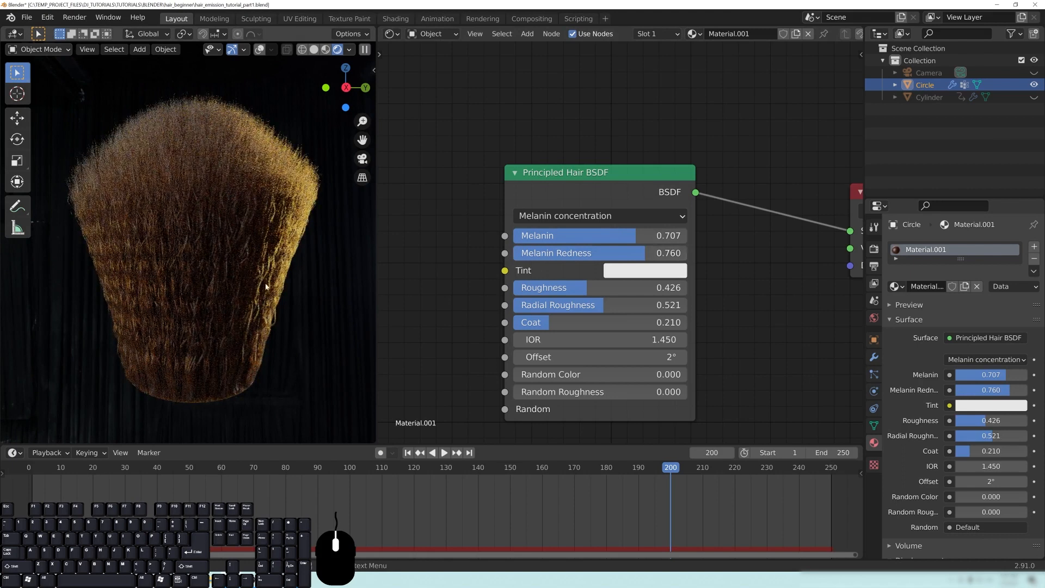
left_click_drag(560, 254, 589, 254)
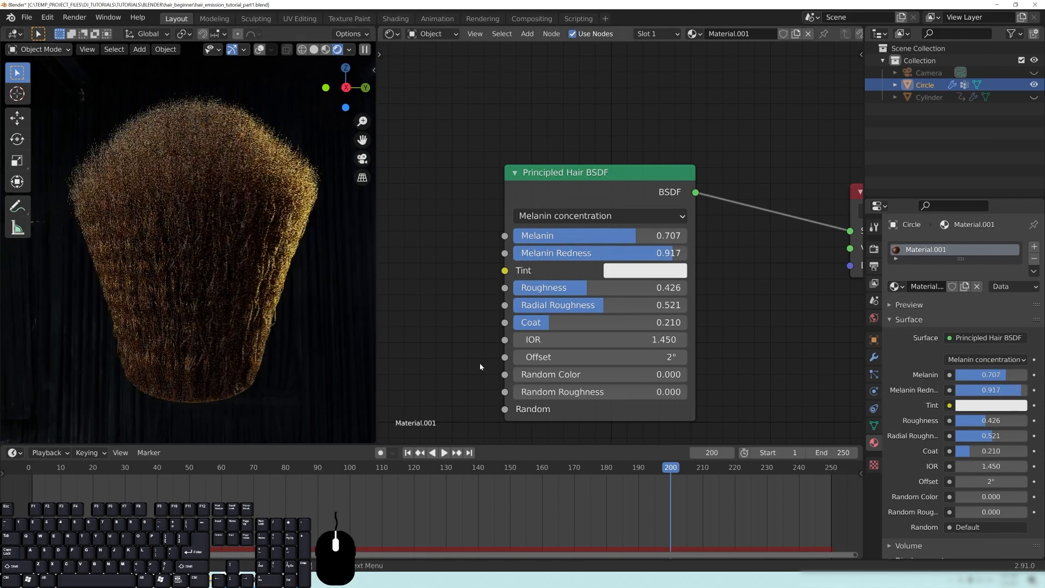
left_click_drag(674, 255, 640, 256)
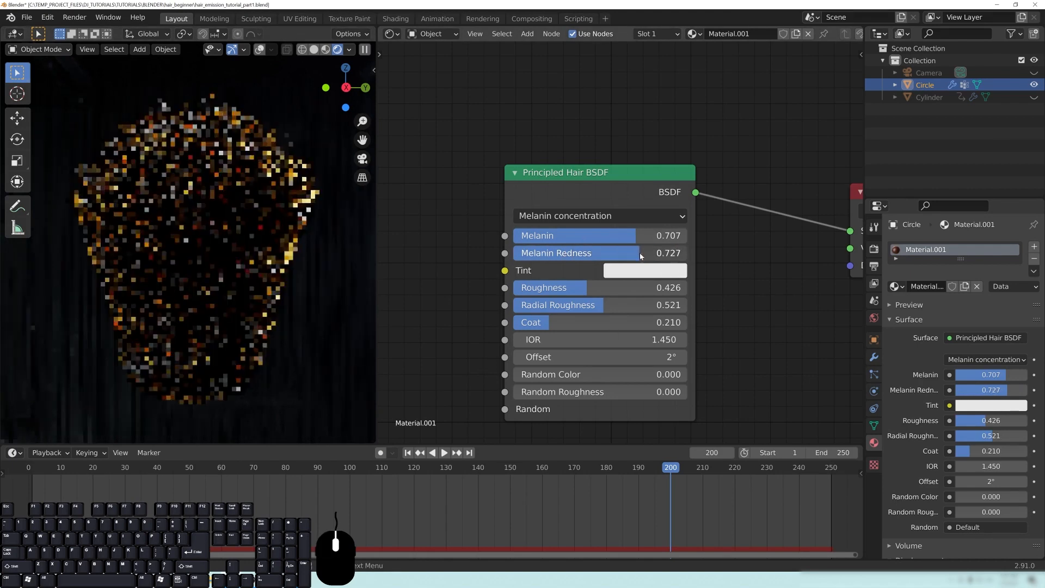
Step: Set the hair shader's Roughness to 1.000, try Radial Roughness at 0.222 and 1.000, and set it to 0.325
left_click_drag(586, 287, 687, 289)
left_click_drag(604, 305, 552, 305)
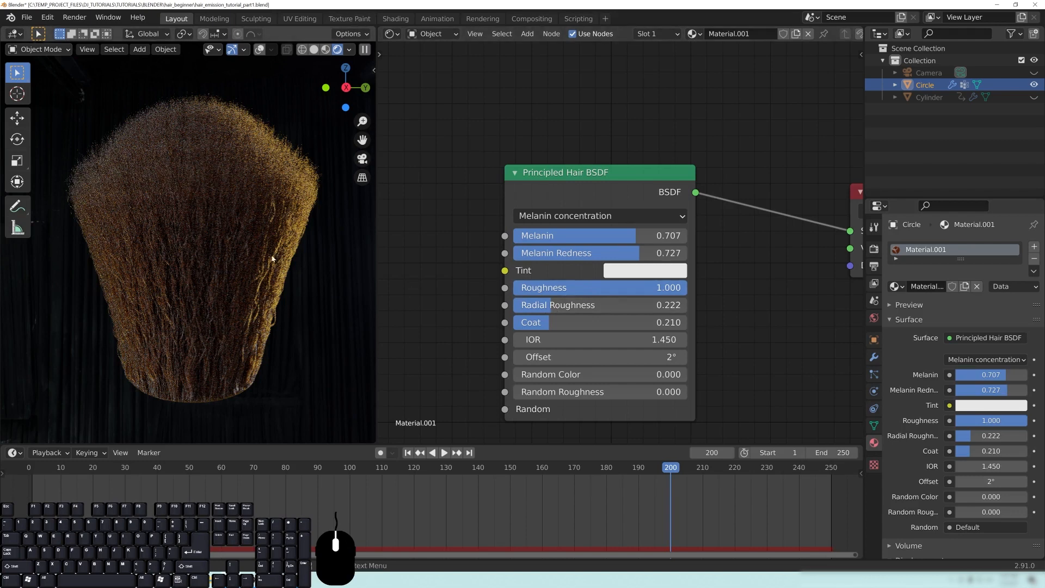
left_click_drag(532, 310, 684, 309)
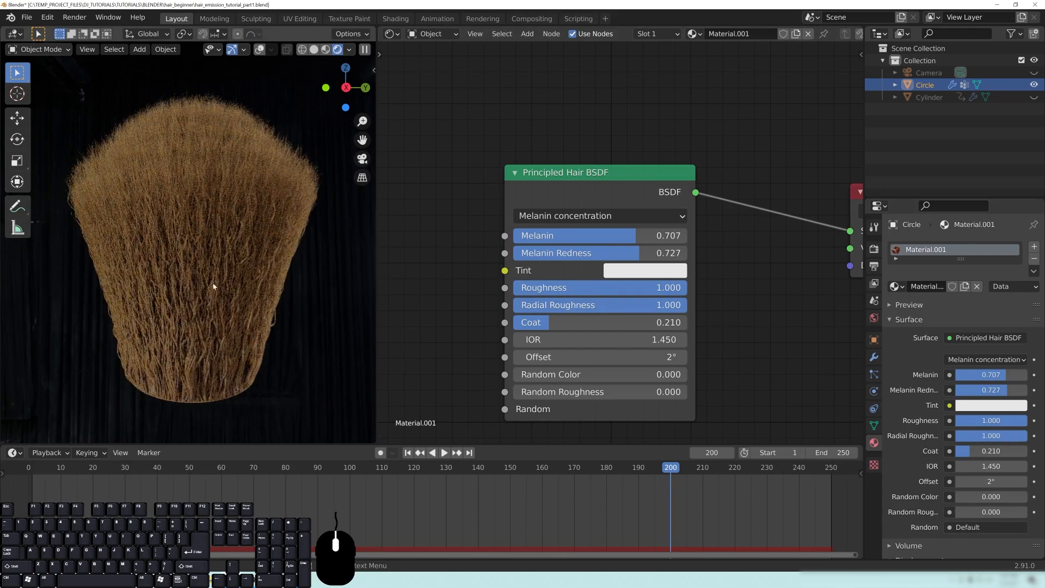
scroll(231, 297, "up", 1)
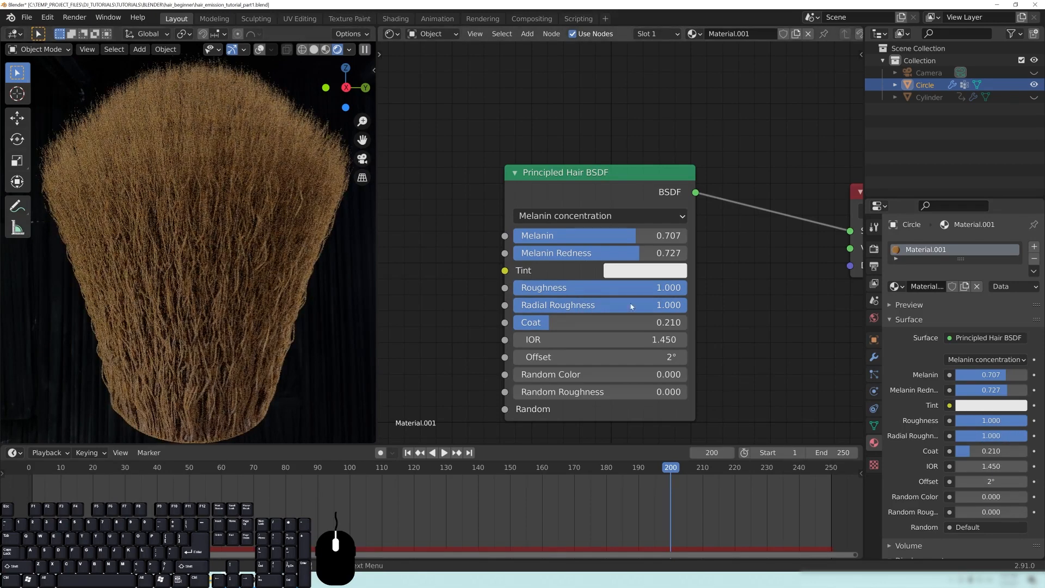
left_click_drag(642, 305, 570, 304)
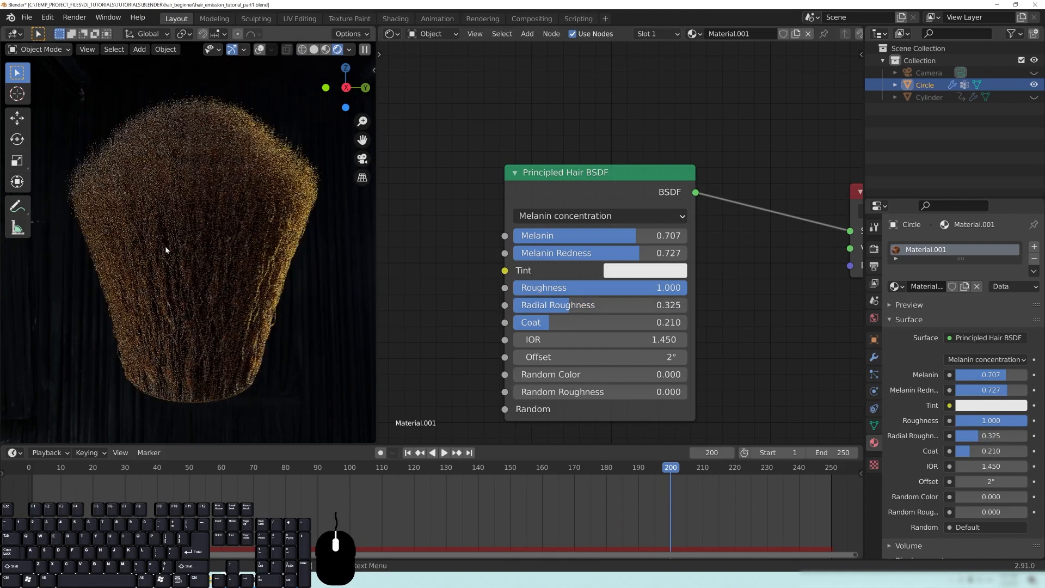
Step: Try the hair shader's Coat at 1.000 and 0.824, and set Coat to 0.780 and Radial Roughness to 0.721
left_click_drag(571, 305, 684, 322)
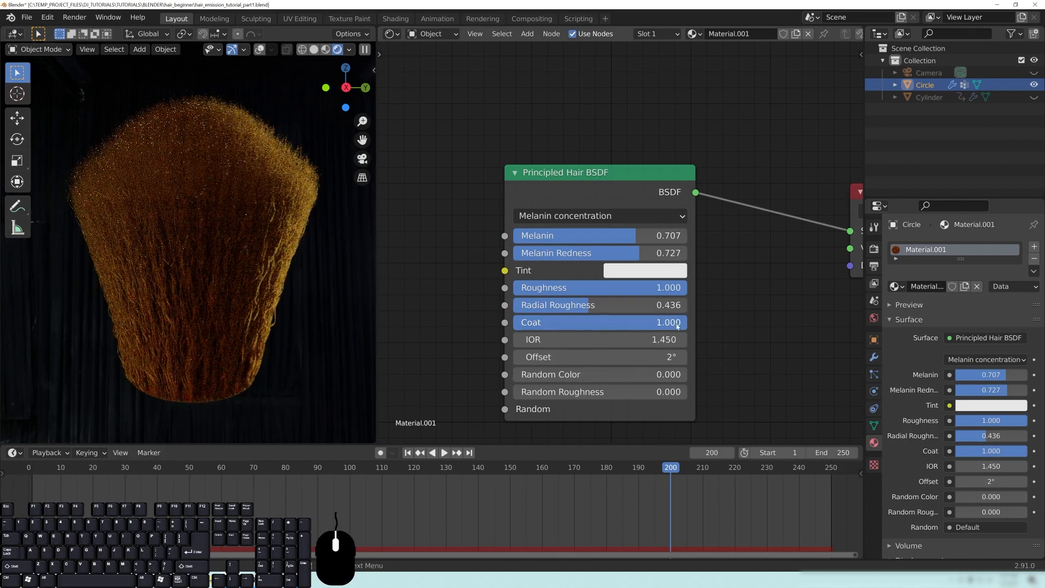
left_click_drag(667, 322, 657, 322)
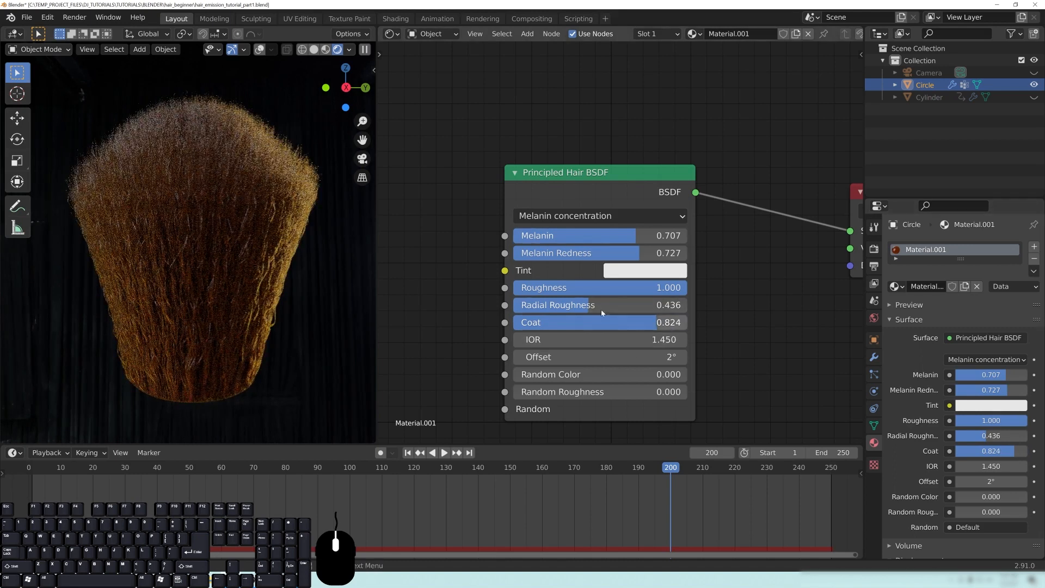
left_click_drag(558, 323, 640, 305)
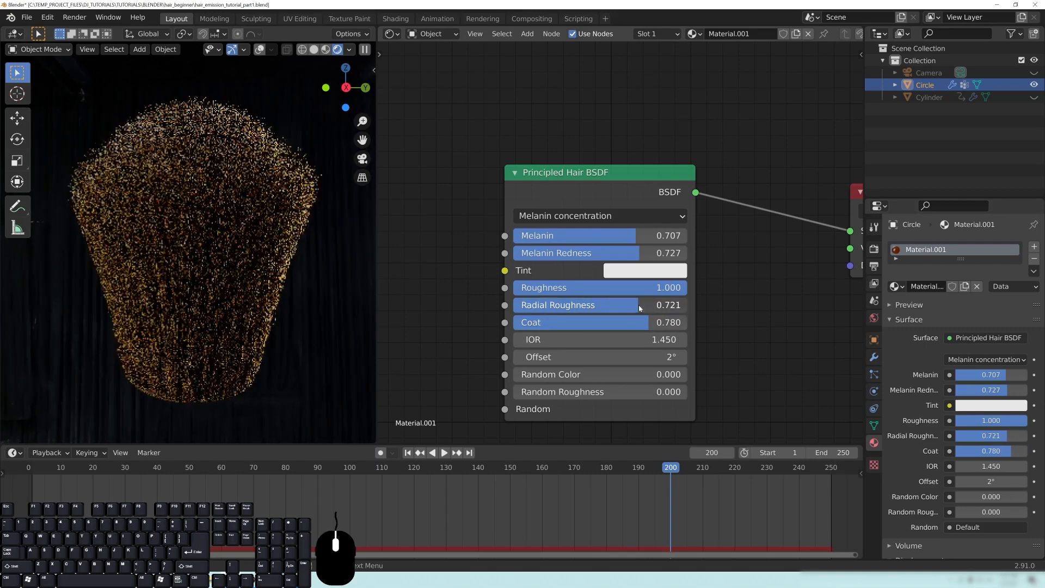
Step: Set the hair shader's Random Color to 1.000 and inspect the colour variation between the bristles up close
middle_click_drag(638, 333, 650, 273)
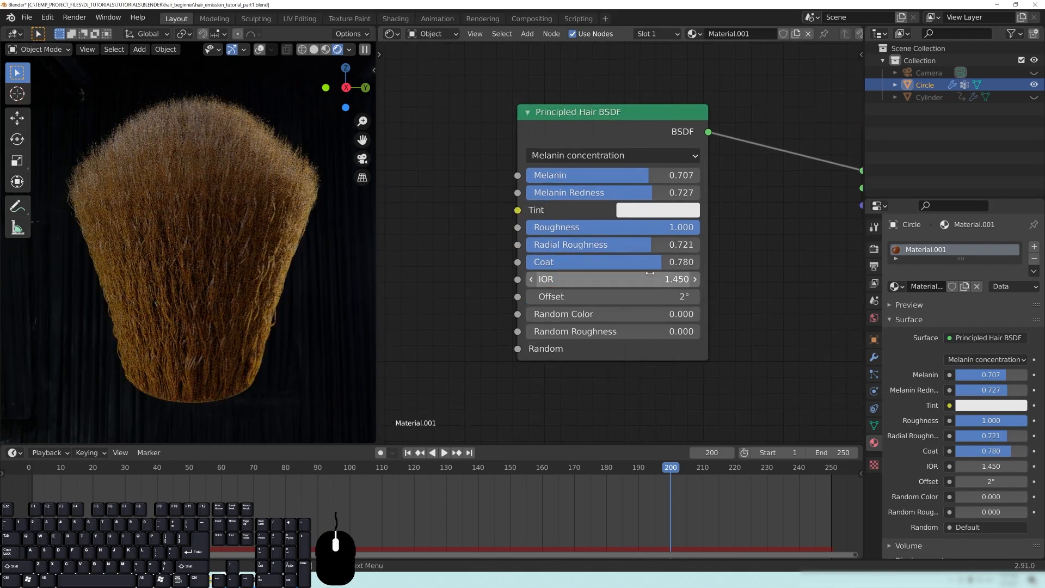
middle_click_drag(714, 277, 717, 244)
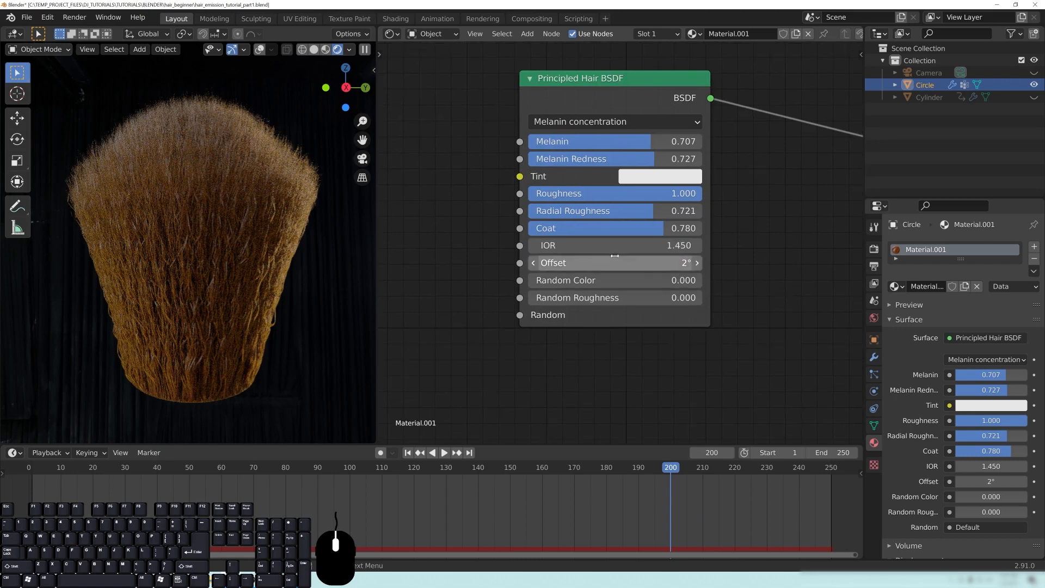
middle_click_drag(782, 271, 773, 285)
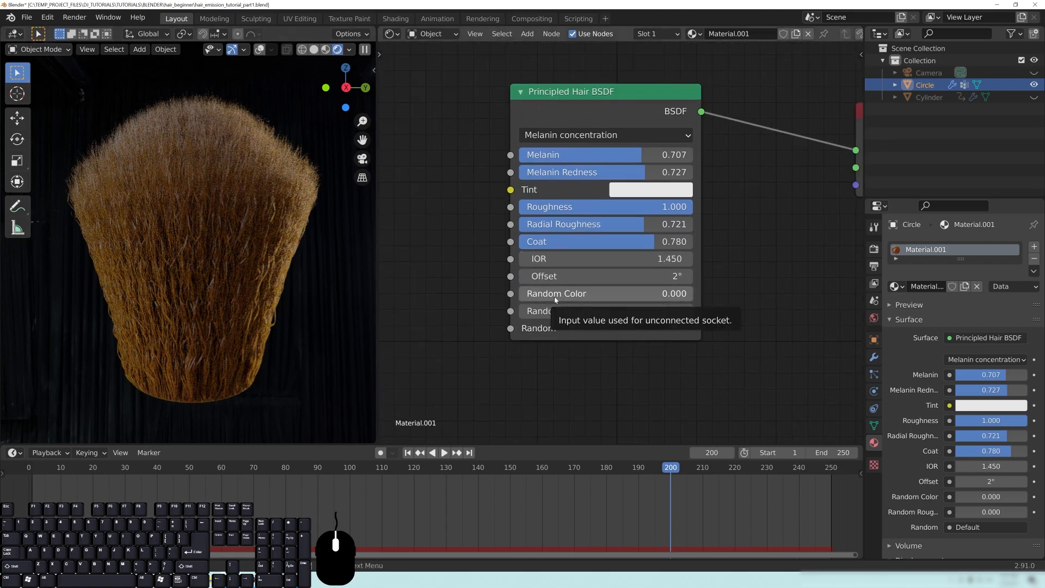
left_click_drag(555, 299, 687, 406)
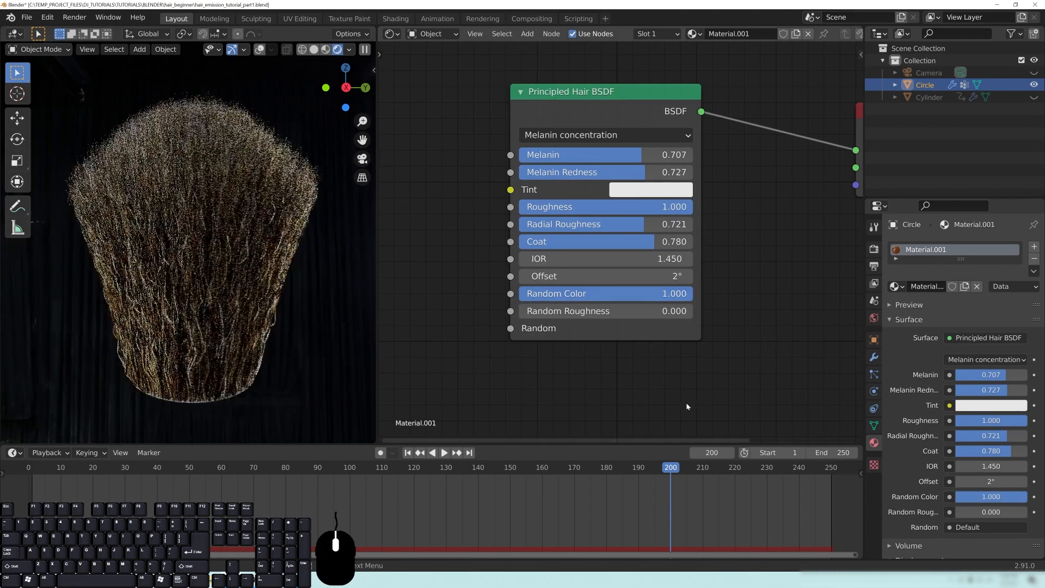
scroll(101, 269, "up", 5)
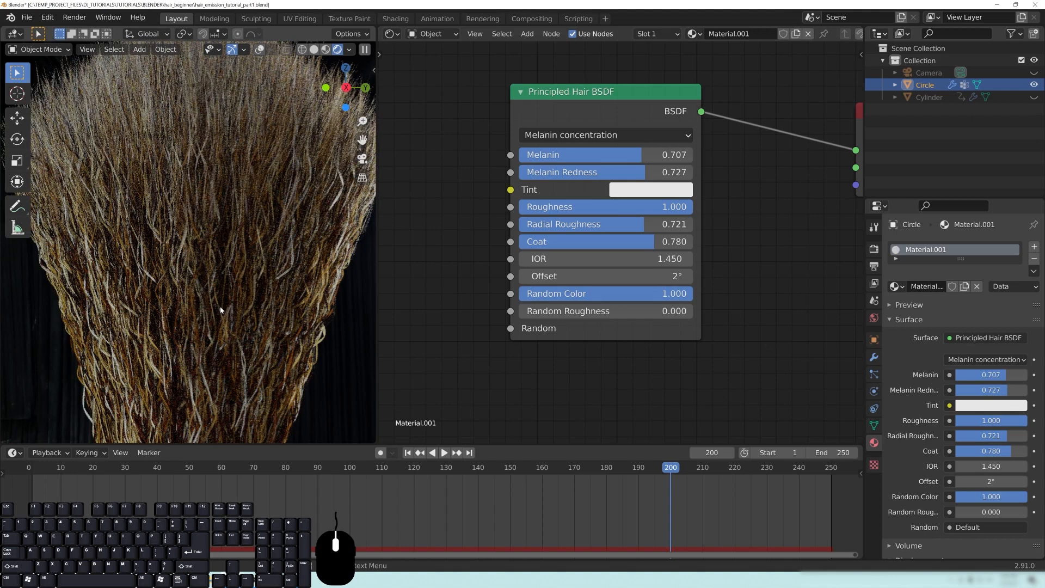
scroll(220, 300, "down", 5)
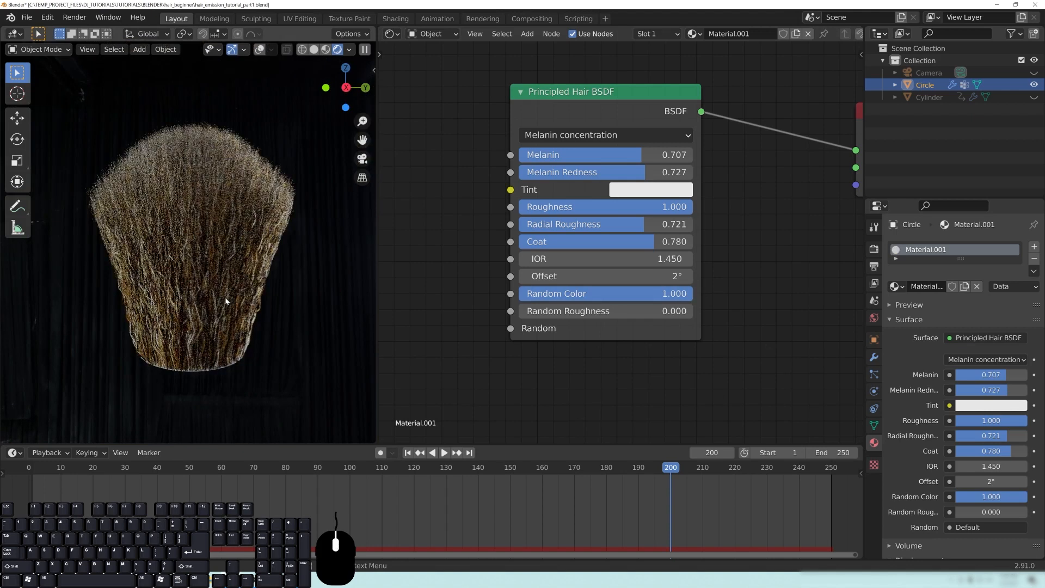
scroll(349, 338, "up", 2)
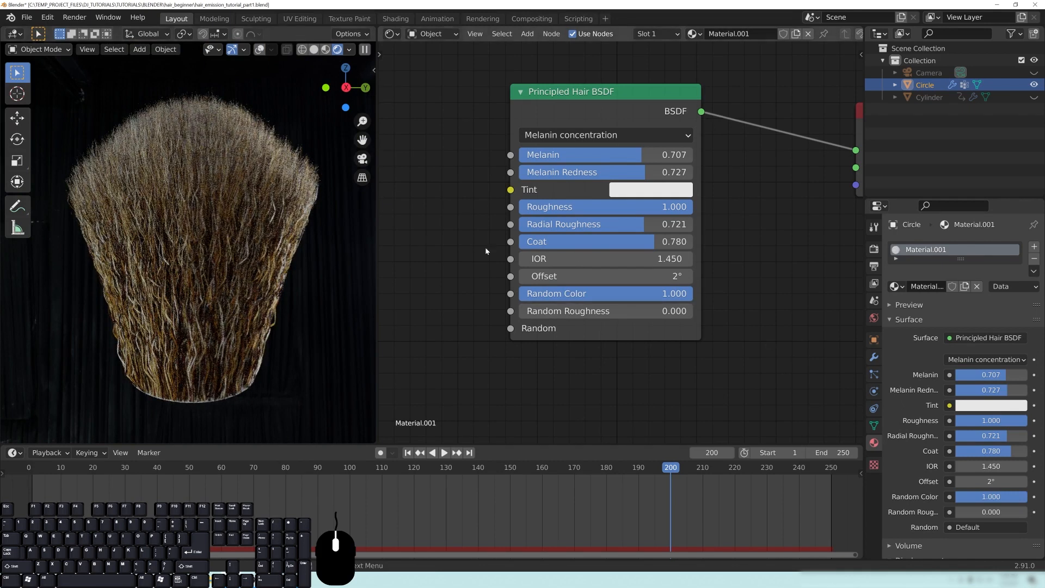
Step: Return the hair shader's Random Color to 0.000 and set Random Roughness to 1.000
left_click_drag(687, 293, 520, 294)
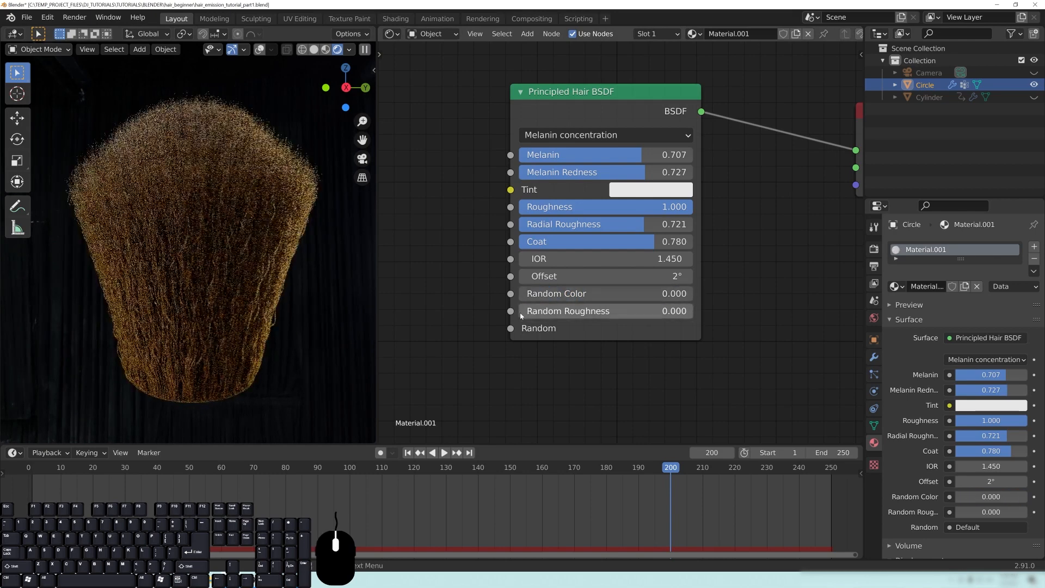
left_click_drag(541, 311, 721, 352)
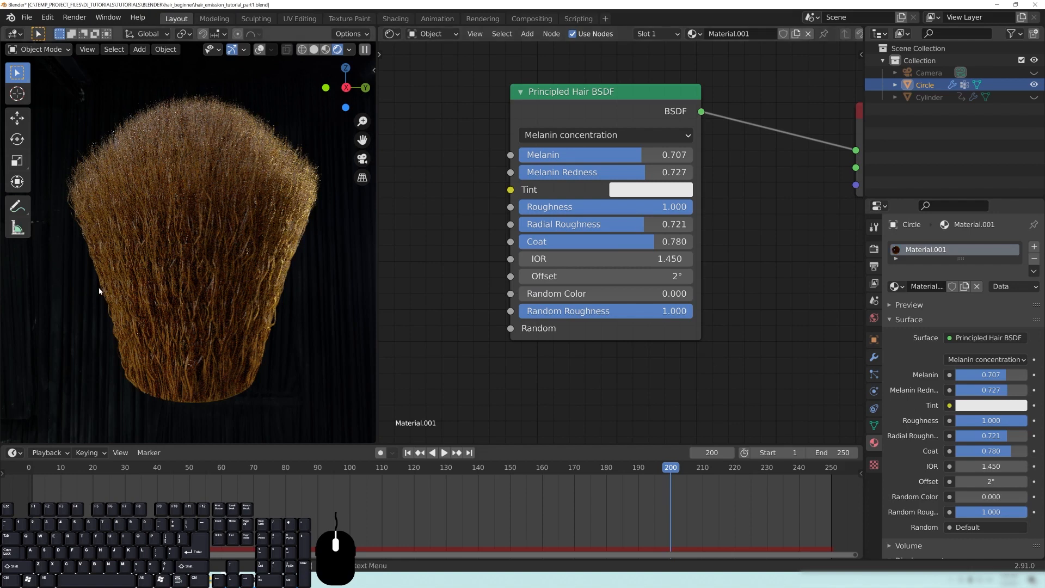
Step: Test a red tint on the Principled Hair BSDF and return the tint to a pale off-white
middle_click_drag(243, 274, 170, 294)
middle_click_drag(211, 194, 198, 266)
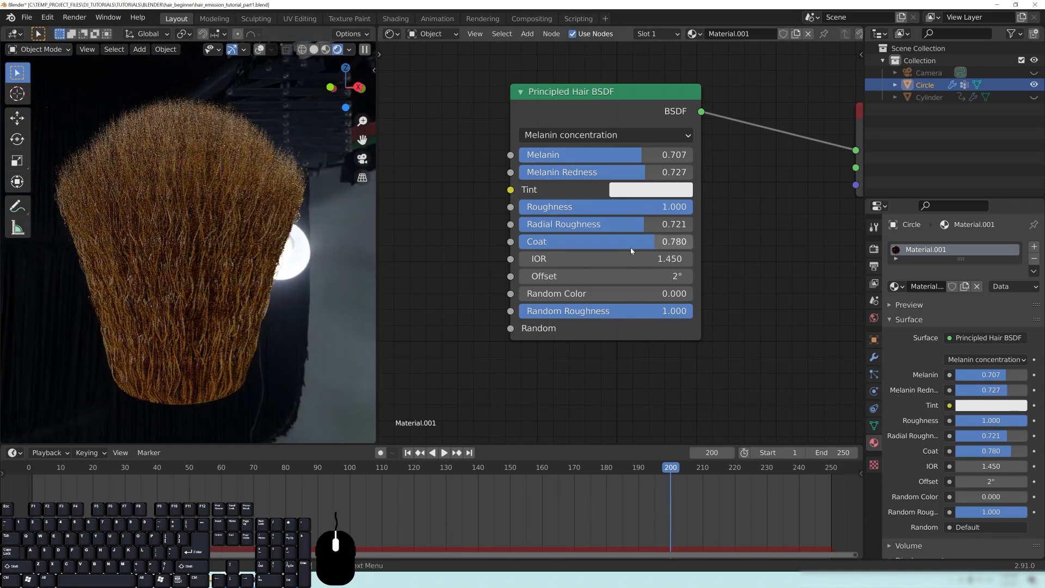
middle_click_drag(433, 224, 501, 277)
scroll(611, 242, "down", 4)
scroll(512, 271, "up", 1)
left_click(638, 231)
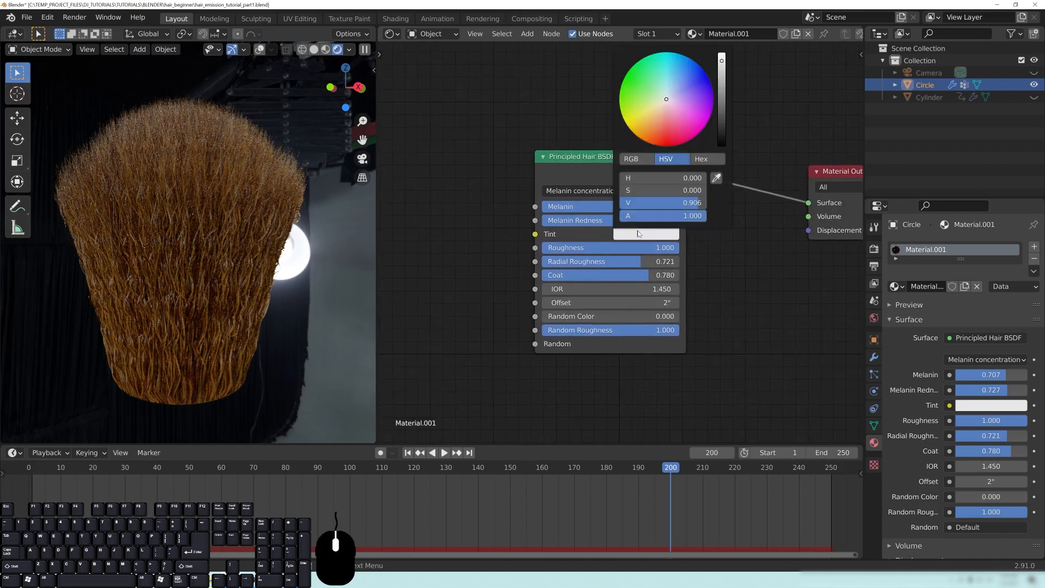
mouse_move(650, 126)
left_mouse_down()
mouse_move(690, 81)
mouse_move(675, 68)
mouse_move(657, 109)
mouse_move(673, 133)
mouse_move(686, 84)
mouse_move(644, 127)
left_mouse_up()
left_click(668, 135)
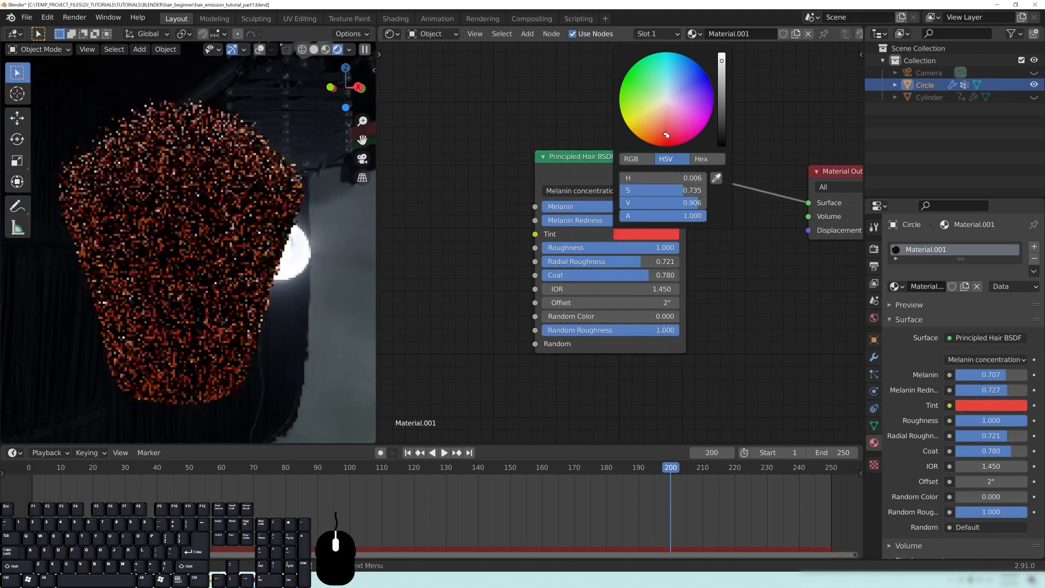
left_click(665, 102)
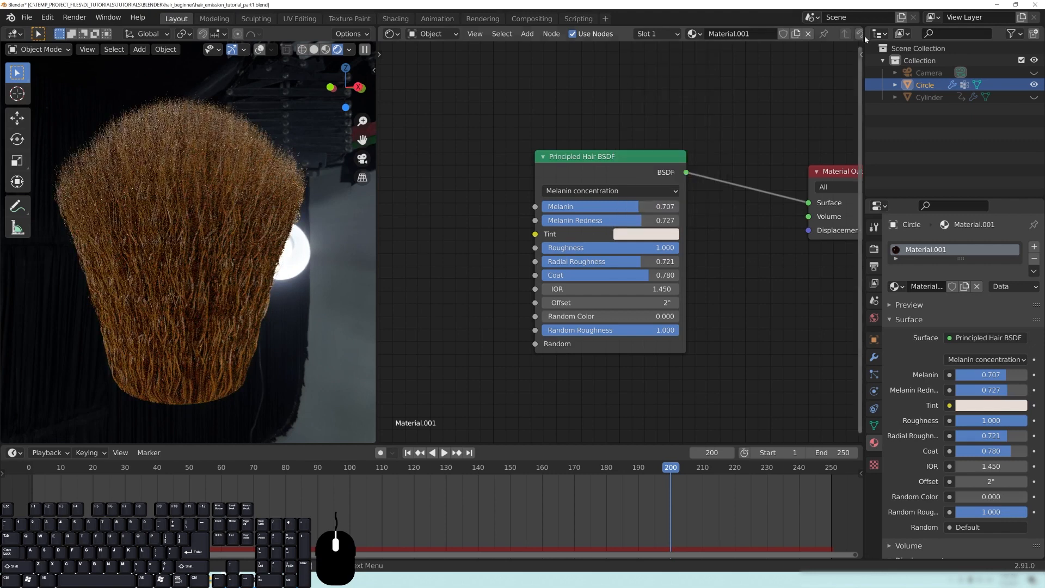
Step: Split the shader editor horizontally and turn its upper half into an Image Editor
left_click_drag(861, 25, 681, 218)
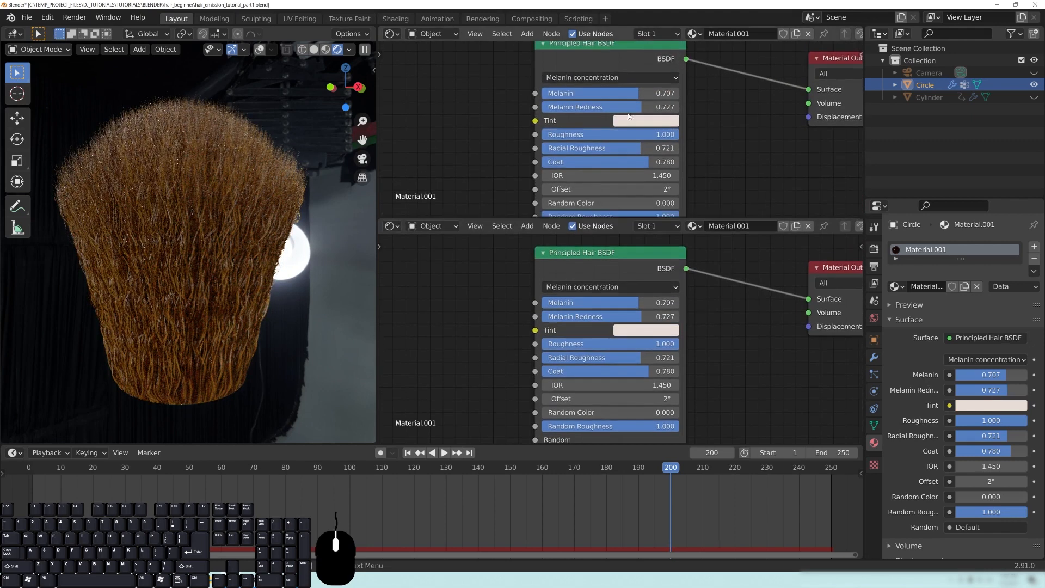
left_click(391, 34)
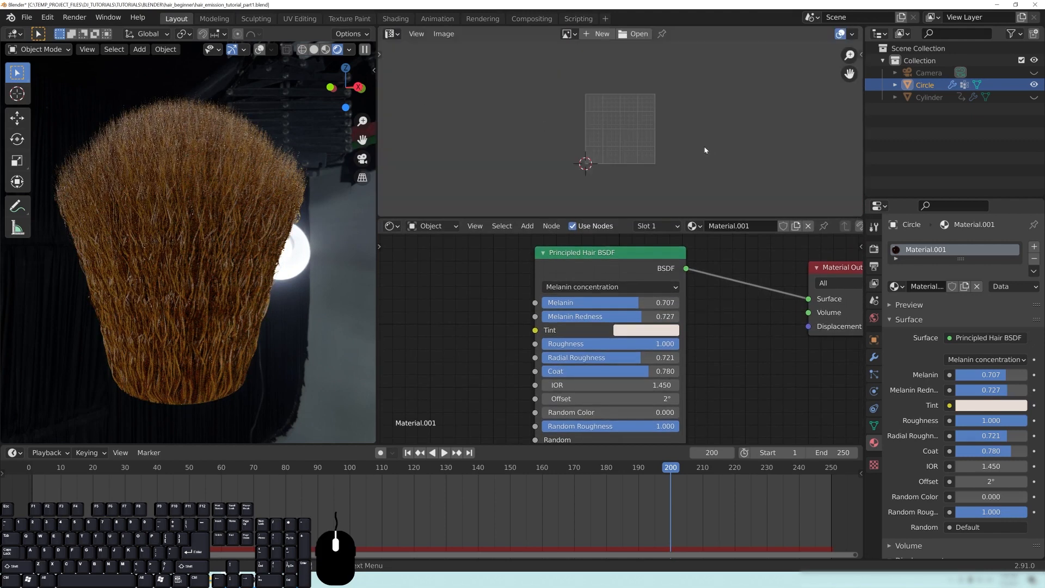
left_click(414, 82)
left_click(390, 34)
left_click(391, 34)
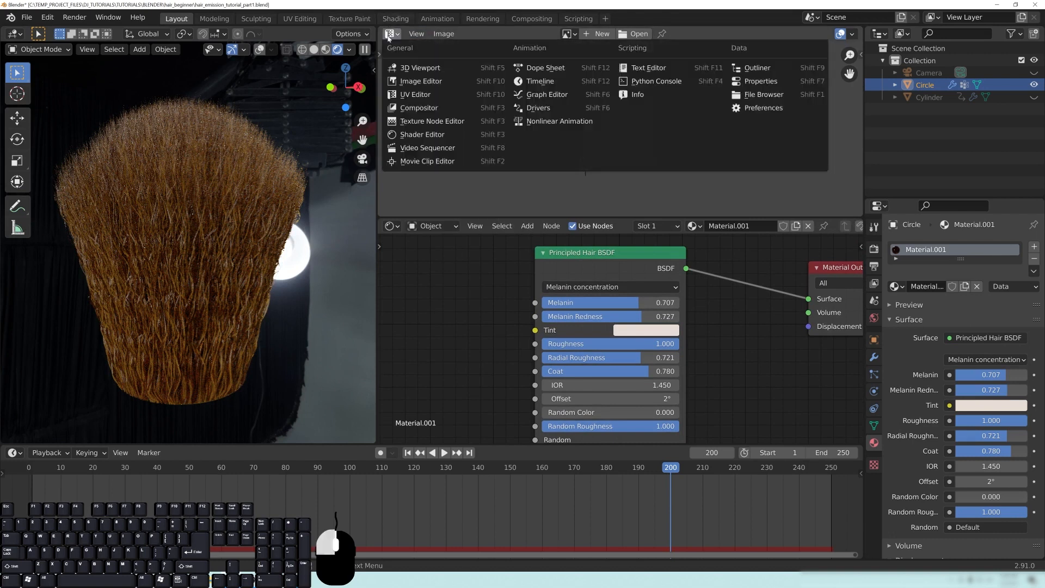
left_click(403, 85)
Step: Display the reference image 81ScaBnL9WL._SL1500_.jpg in the image editor and frame the shaving brush's bristles
left_click(568, 34)
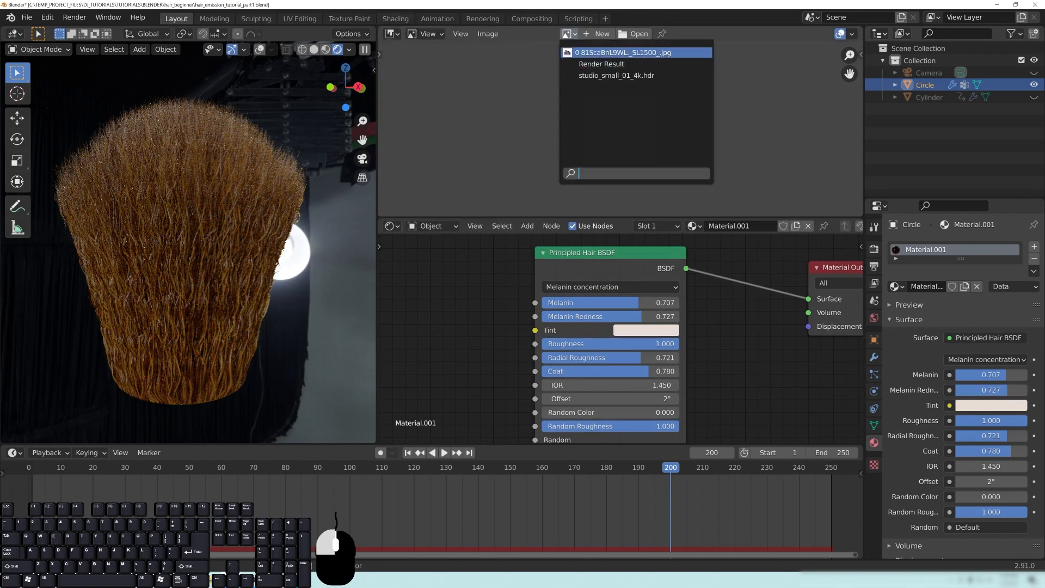
left_click(599, 56)
scroll(673, 177, "up", 5)
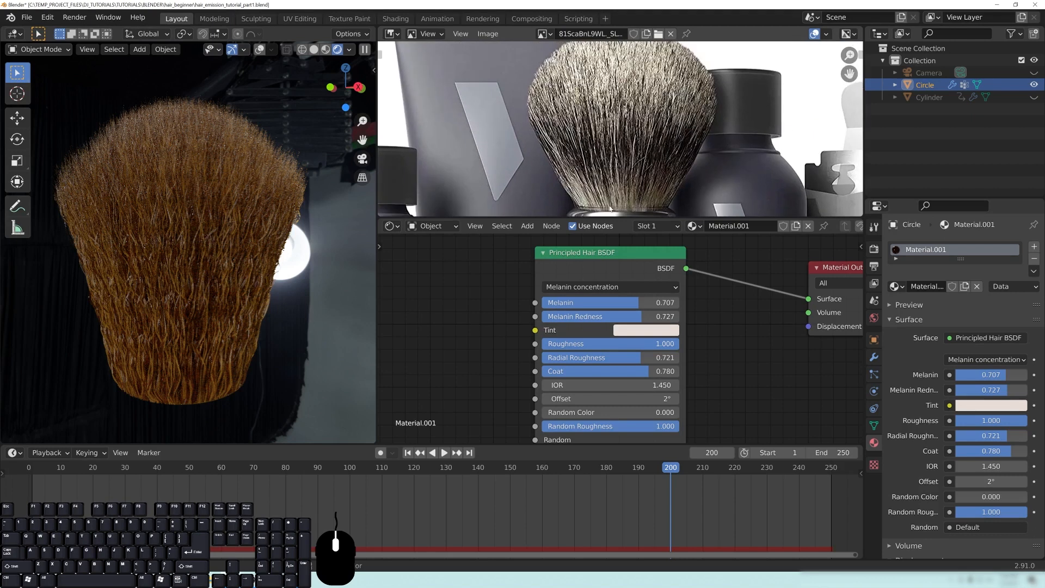
scroll(631, 157, "down", 2)
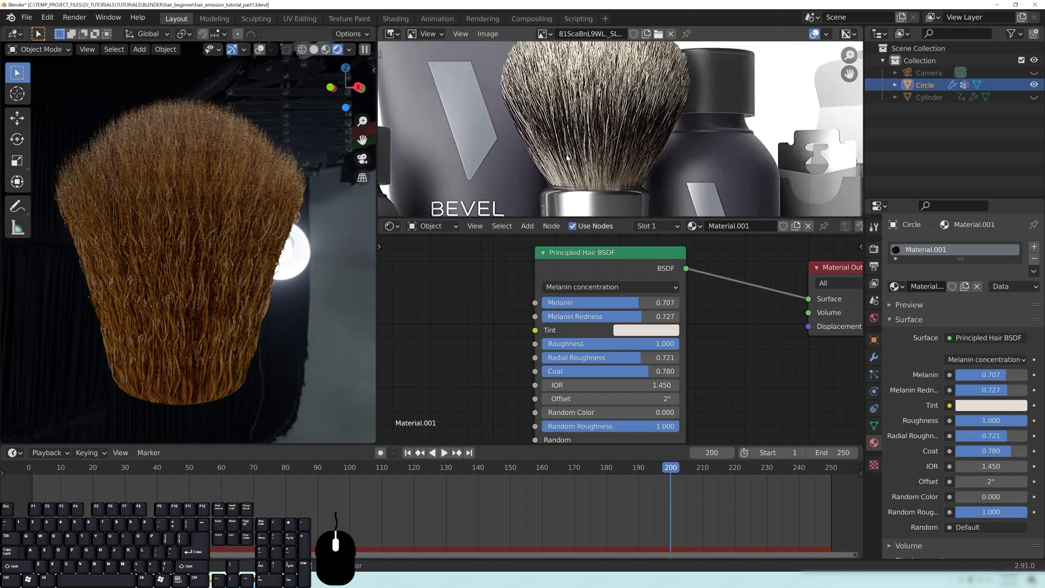
middle_click_drag(609, 161, 589, 156)
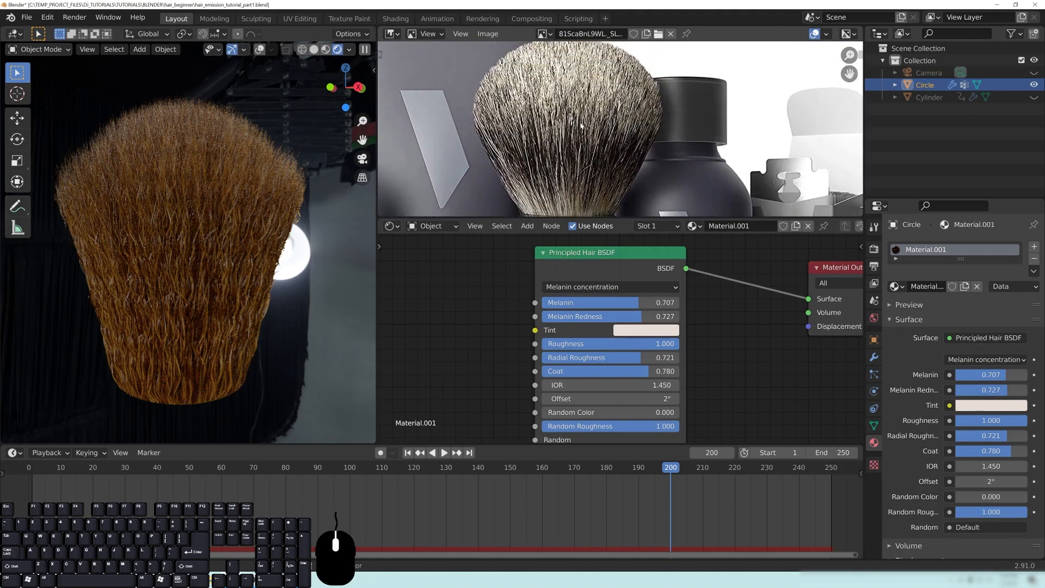
scroll(646, 148, "down", 2)
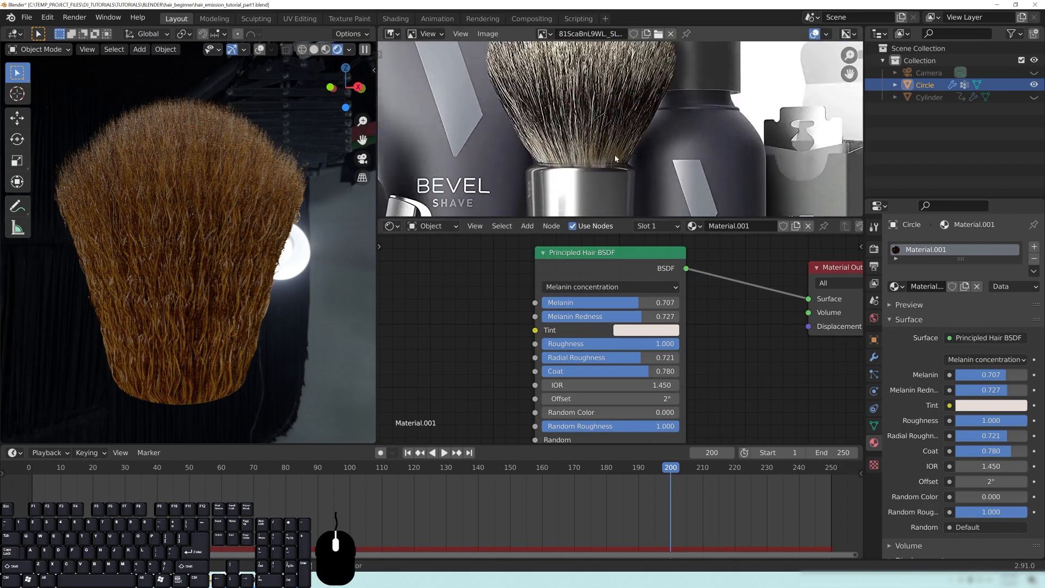
middle_click_drag(600, 123, 586, 150)
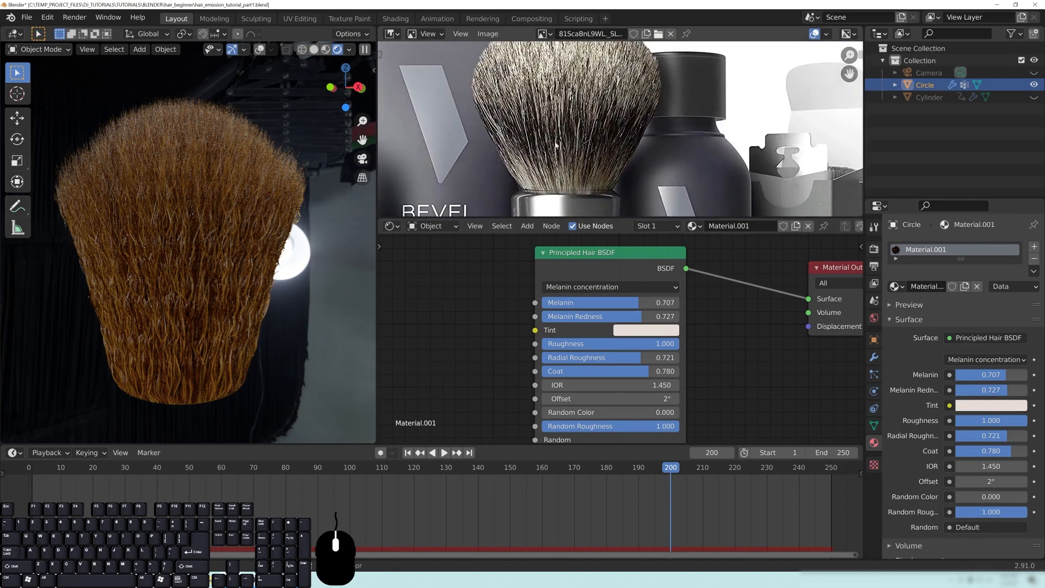
middle_click_drag(482, 80, 493, 137)
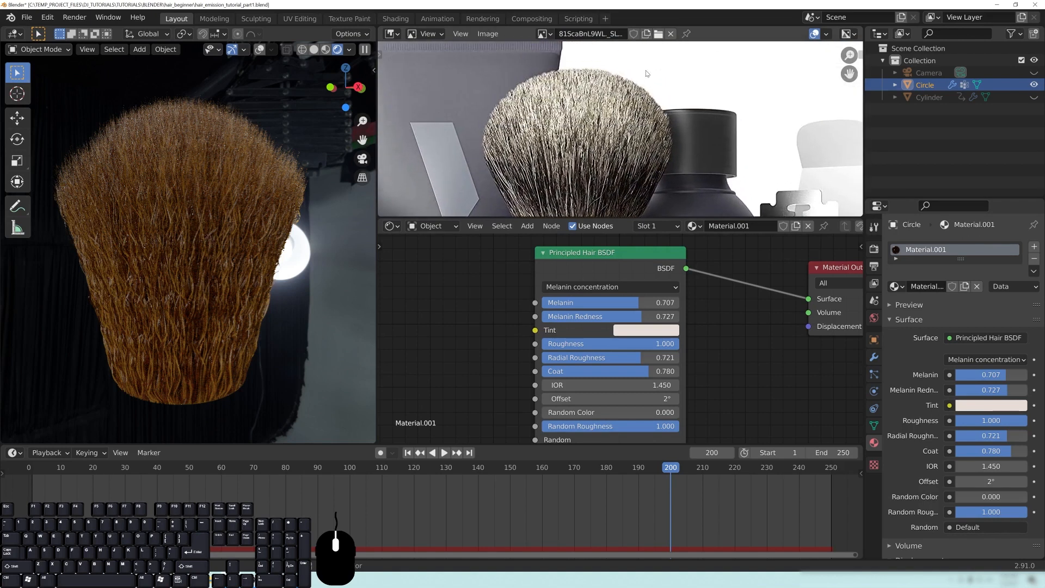
Step: Move the Principled Hair BSDF node closer to the Material Output to free space before it
middle_click_drag(482, 330, 512, 316)
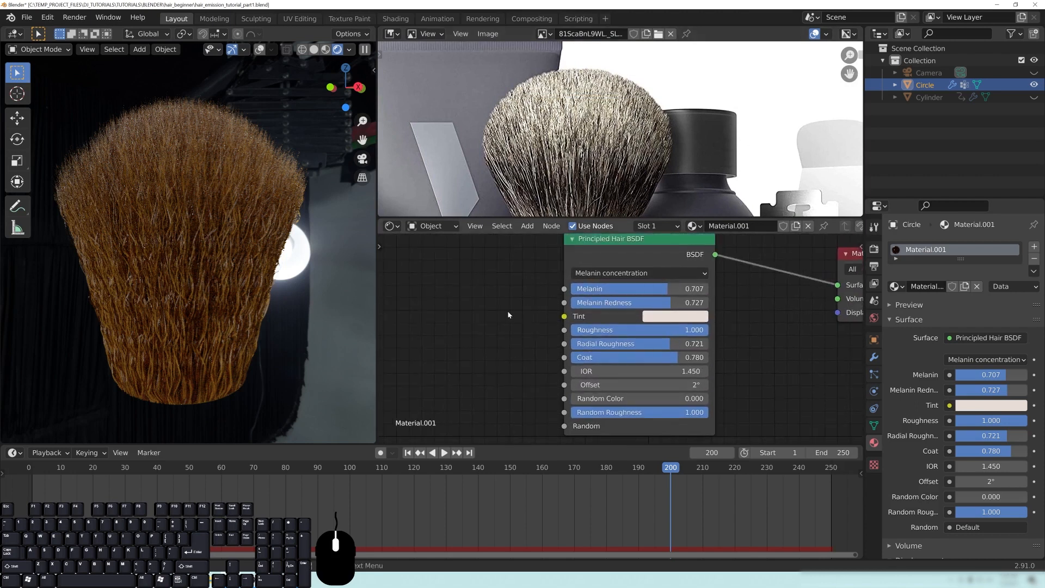
scroll(654, 267, "down", 1)
left_click_drag(644, 257, 706, 257)
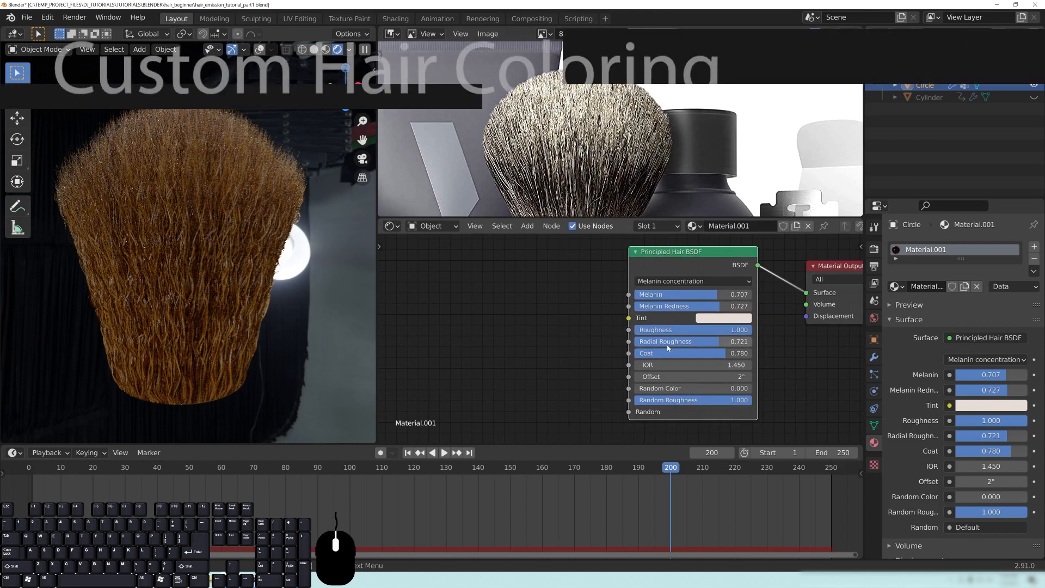
middle_click_drag(524, 331, 623, 341)
scroll(567, 325, "down", 1)
Step: Add a Hair Info node and place it before the Principled Hair BSDF node
key("shift+a")
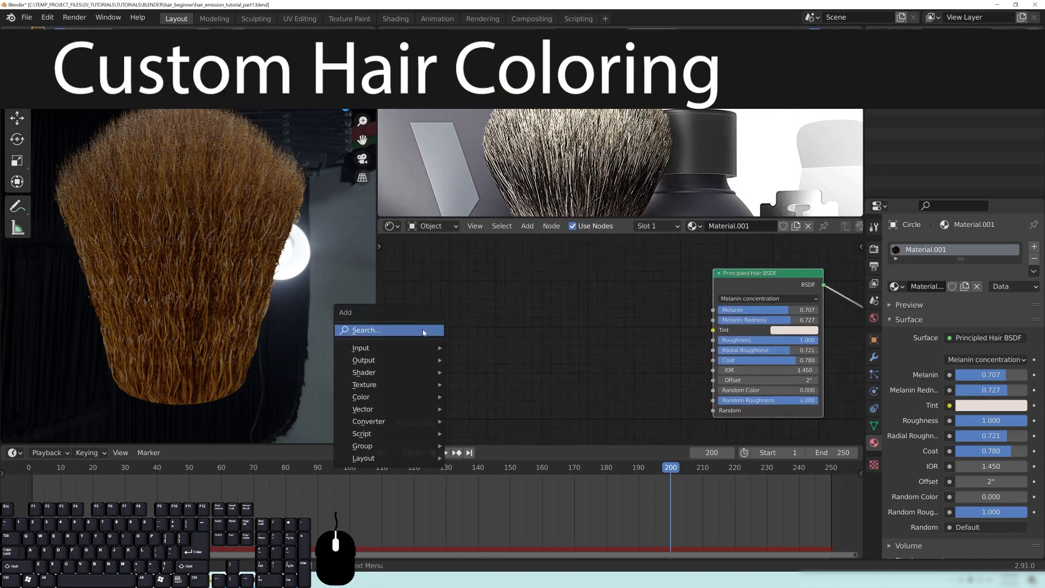
mouse_move(400, 380)
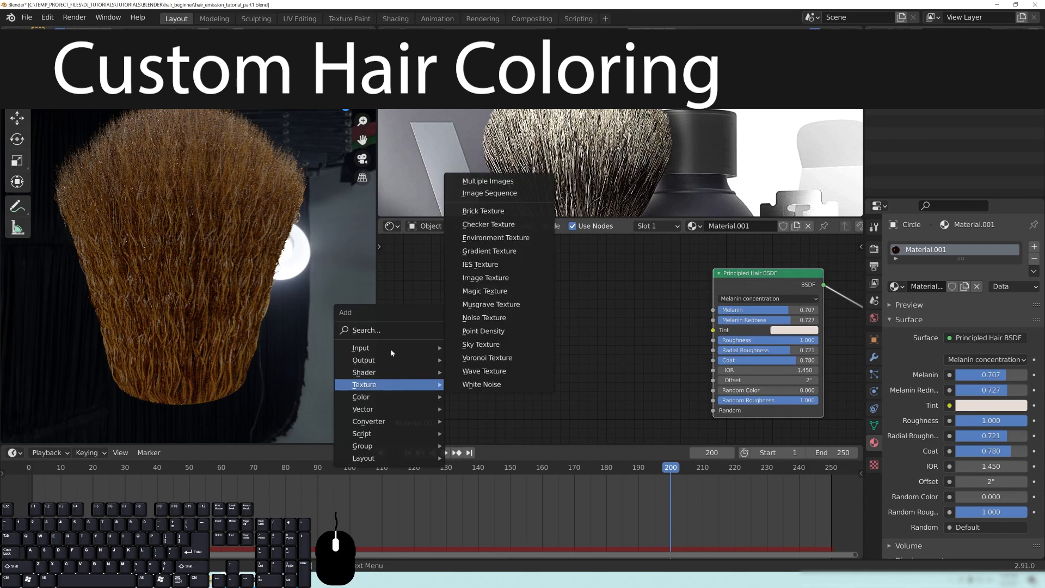
mouse_move(389, 353)
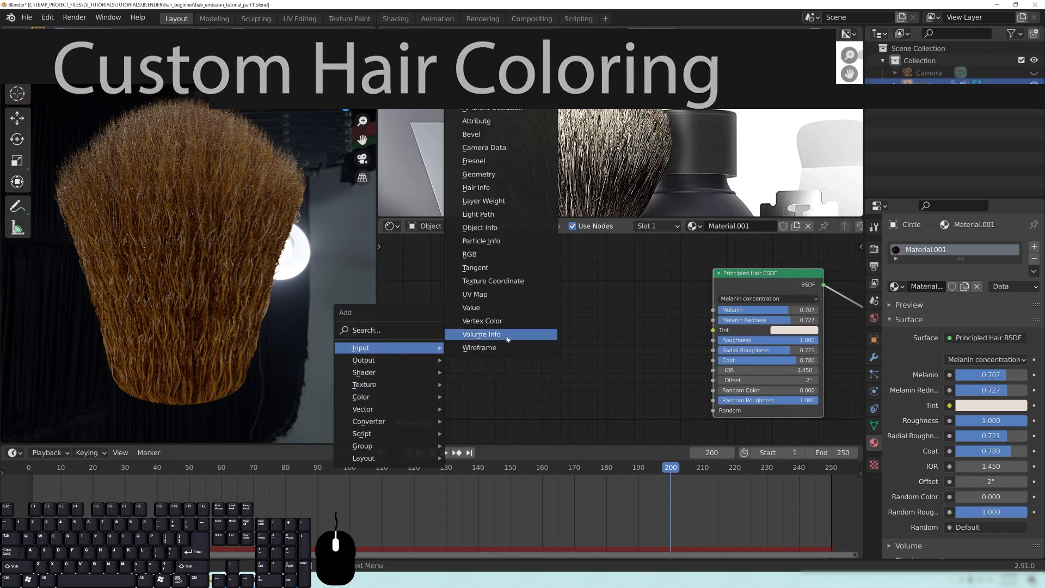
key("shift+a")
left_click(525, 325)
type("hair")
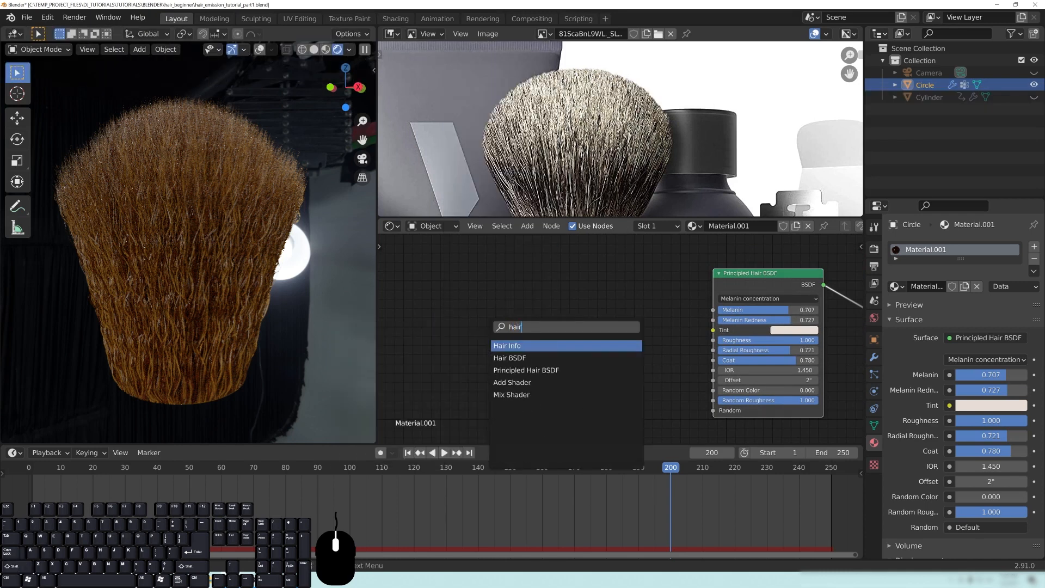
key("Return")
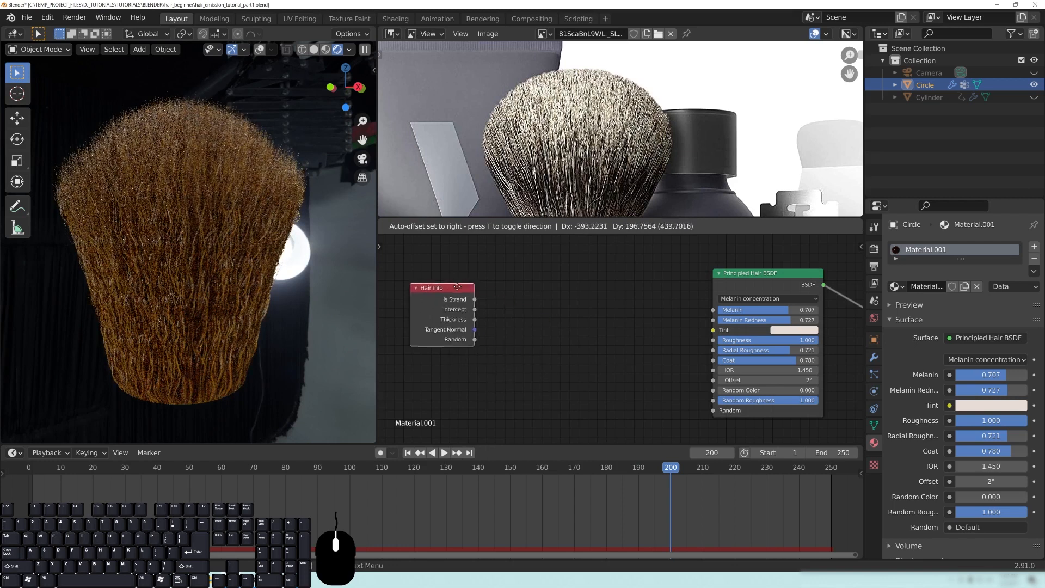
left_click(461, 300)
Step: Preview the Hair Info outputs on the brush one by one: Is Strand, Intercept, Thickness, Tangent Normal and Random
middle_click_drag(539, 300, 611, 317)
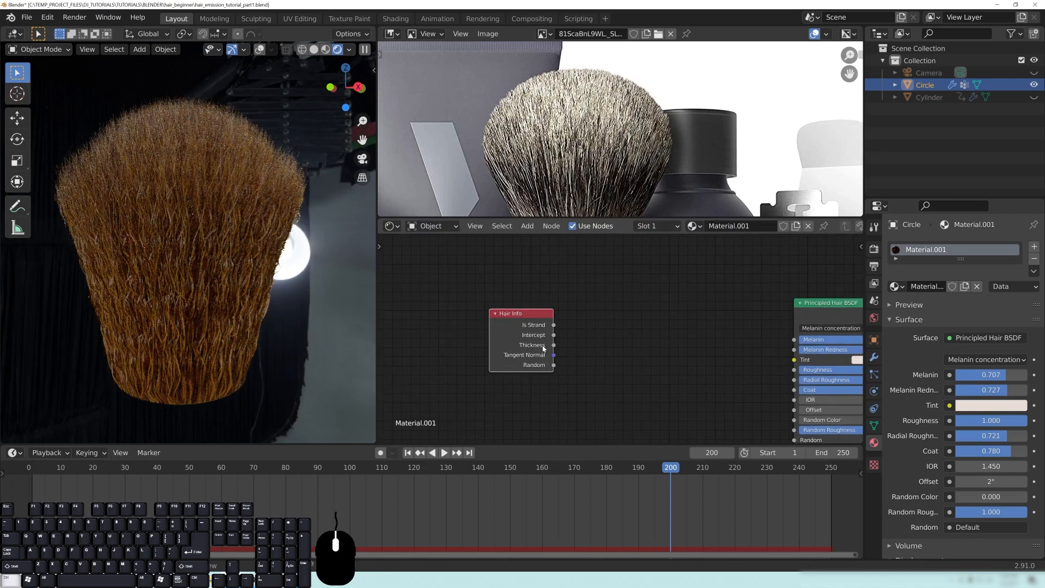
left_click(524, 326, "ctrl+shift")
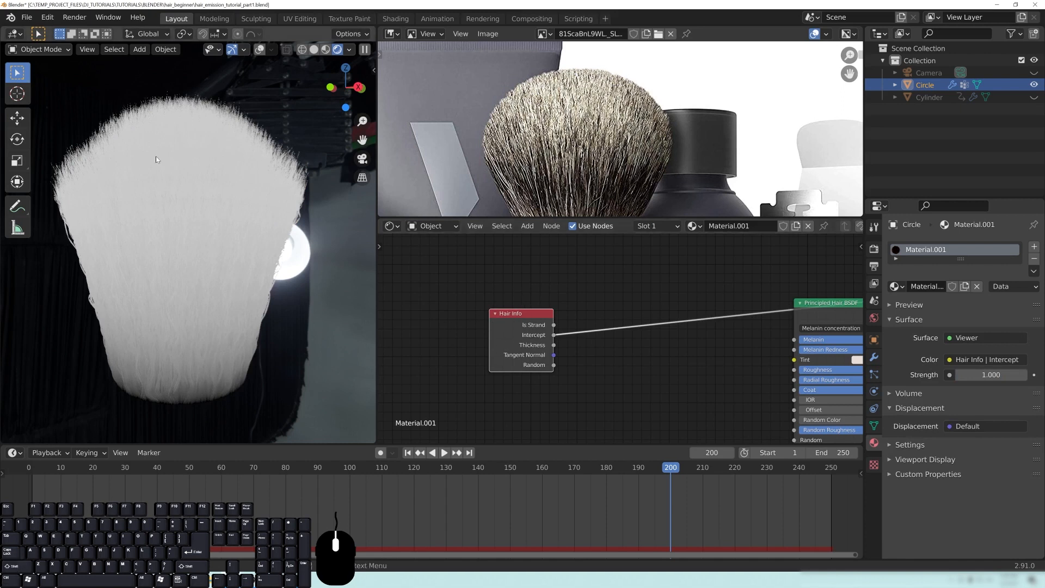
left_click(516, 335, "ctrl+shift")
left_click(516, 335, "ctrl+shift")
left_click(515, 334, "ctrl+shift")
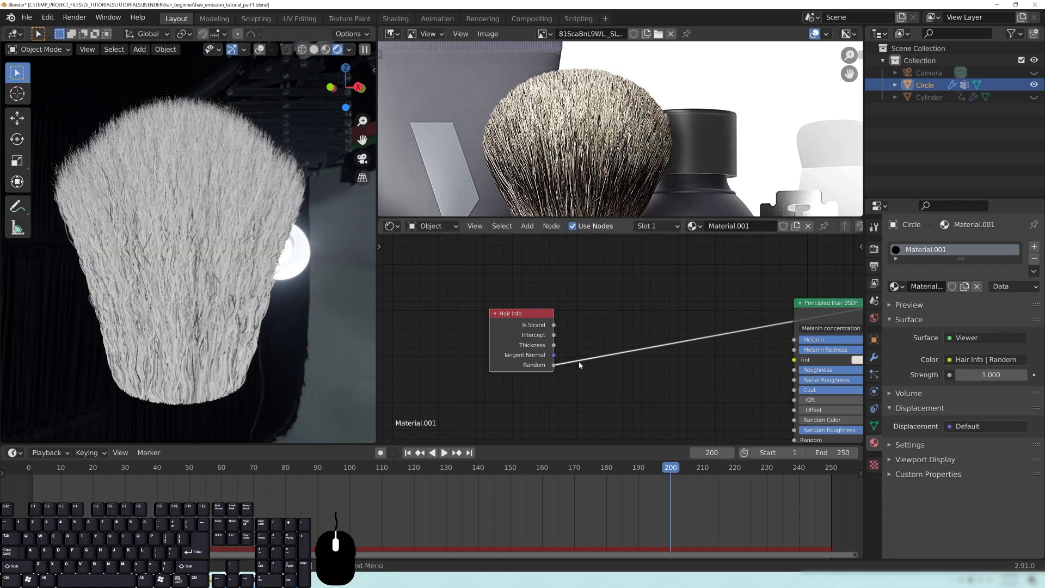
left_click(515, 357, "ctrl+shift")
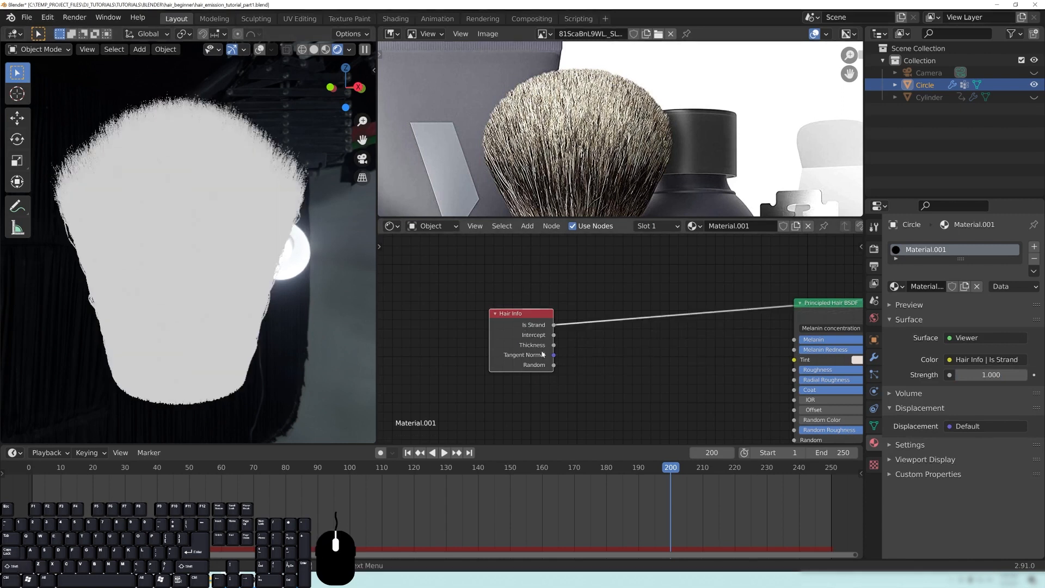
left_click(527, 327, "ctrl+shift")
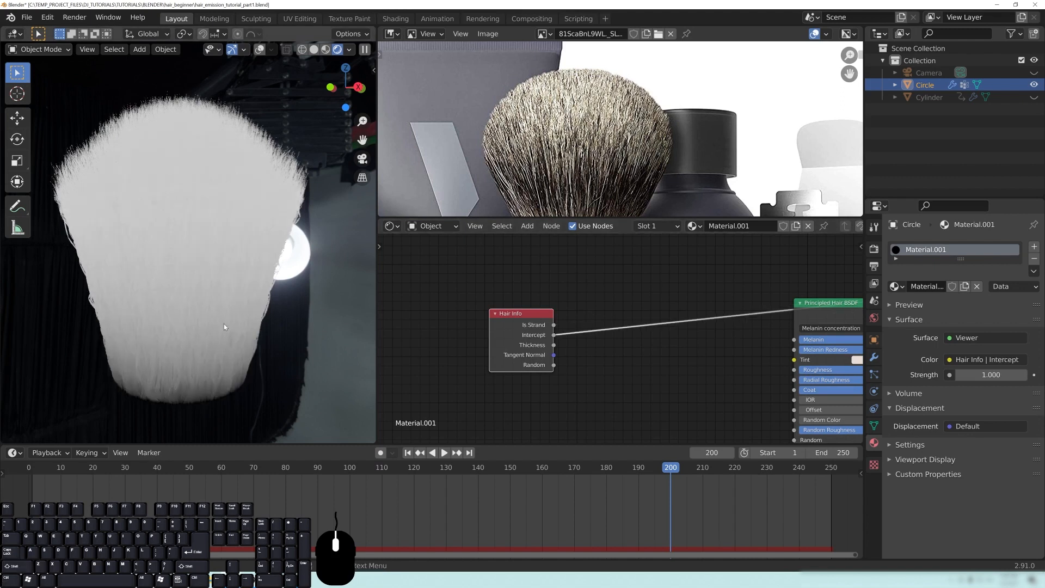
left_click(526, 338, "ctrl+shift")
middle_click_drag(235, 345, 230, 341)
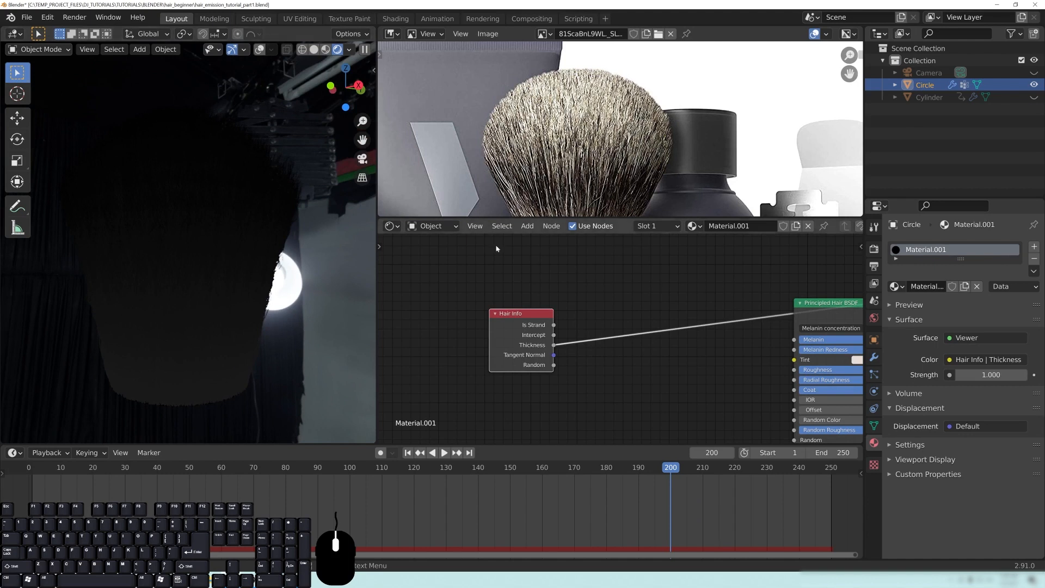
left_click(493, 341, "ctrl+shift")
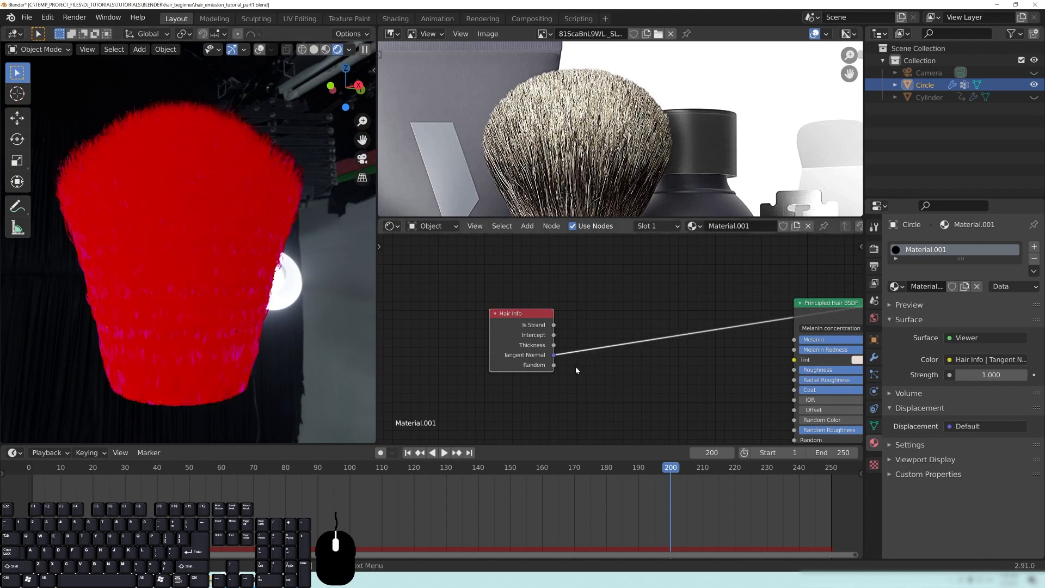
left_click(555, 368, "ctrl+shift")
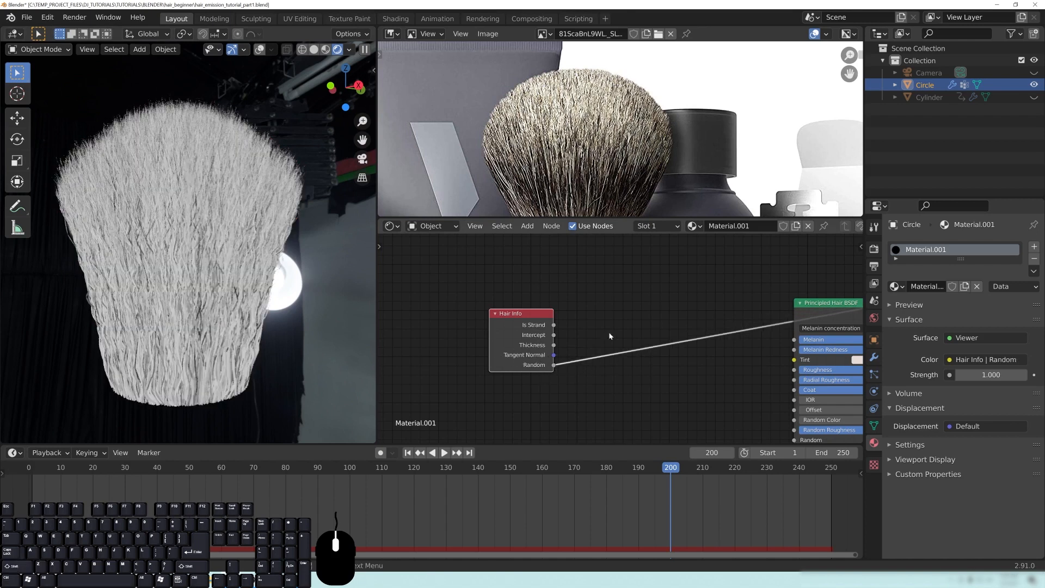
Step: Move the Hair Info node aside and add a ColorRamp node between it and the Principled Hair BSDF
middle_click_drag(621, 345, 633, 336)
left_click_drag(519, 310, 438, 288)
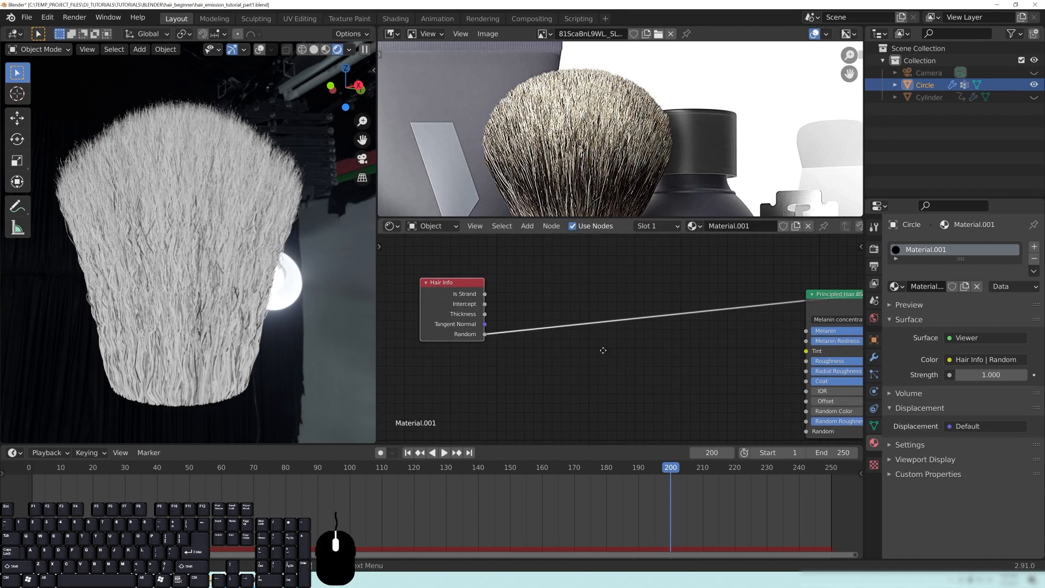
middle_click_drag(603, 350, 593, 355)
key("shift+a")
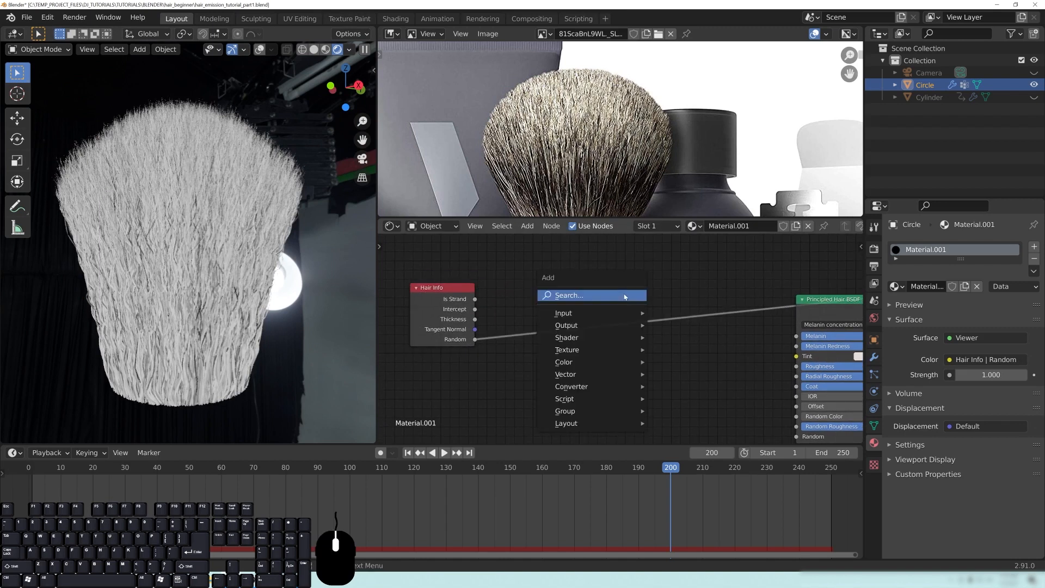
mouse_move(572, 386)
left_click(684, 241)
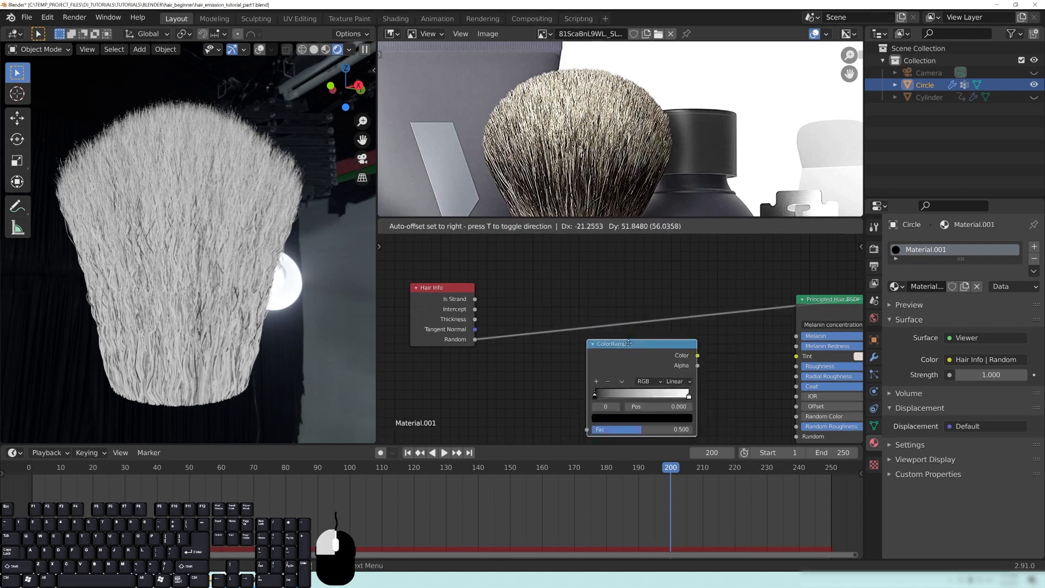
left_click(624, 343)
key("shift+a")
mouse_move(518, 376)
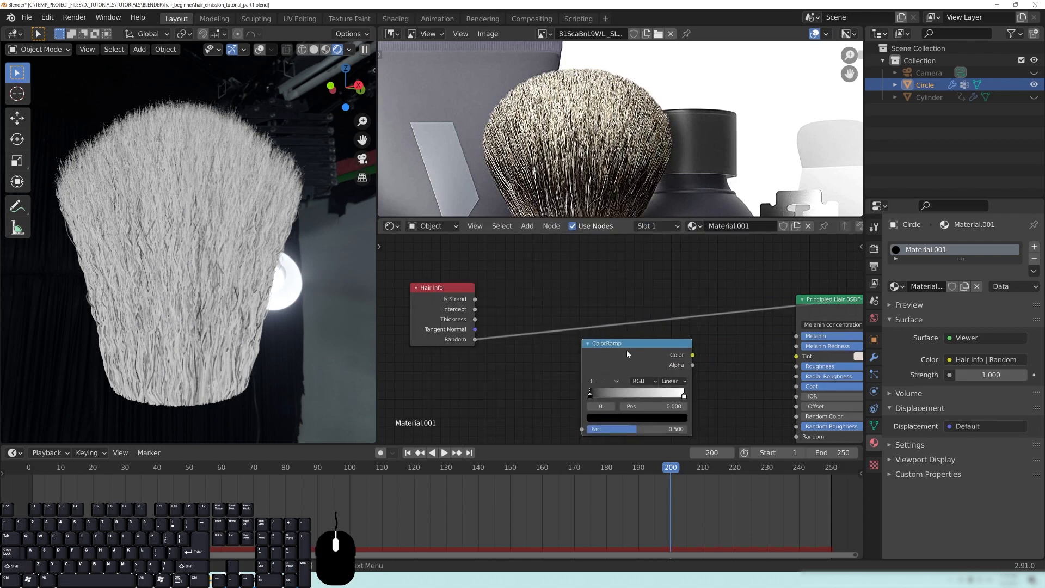
left_click_drag(627, 349, 630, 345)
Step: Connect Hair Info's Intercept output to the ColorRamp's Fac input and preview the ramp on the hair
left_click_drag(474, 310, 595, 424)
left_click_drag(658, 347, 584, 303)
left_click(622, 342, "ctrl+shift")
Step: Try the ColorRamp's black stop at position 0.583 and move it back to the start of the ramp
left_click_drag(532, 345, 587, 346)
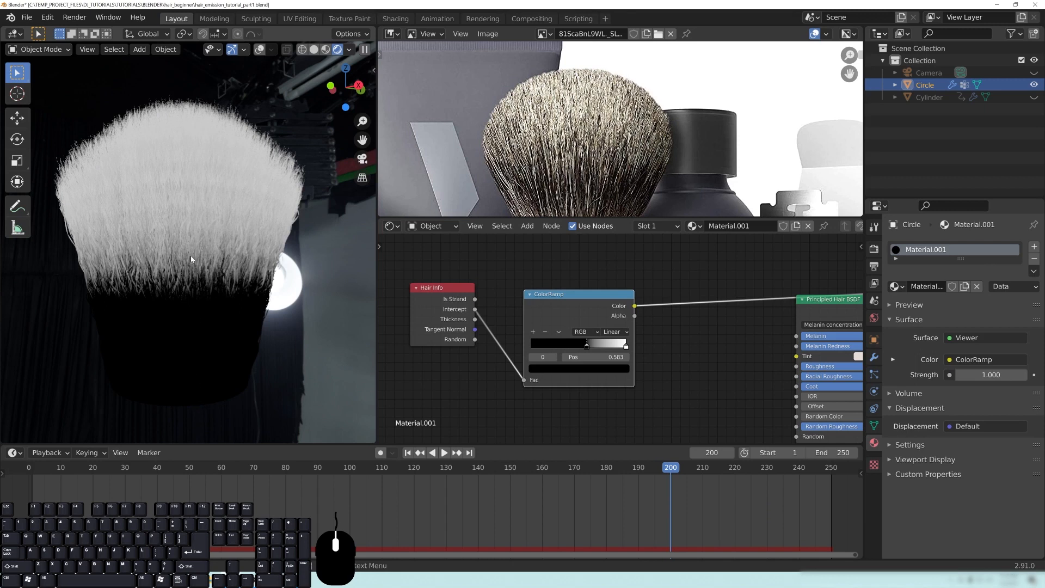
left_click_drag(586, 345, 526, 351)
mouse_move(626, 347)
left_mouse_down()
mouse_move(541, 355)
mouse_move(626, 350)
left_mouse_up()
middle_click_drag(653, 158, 641, 102)
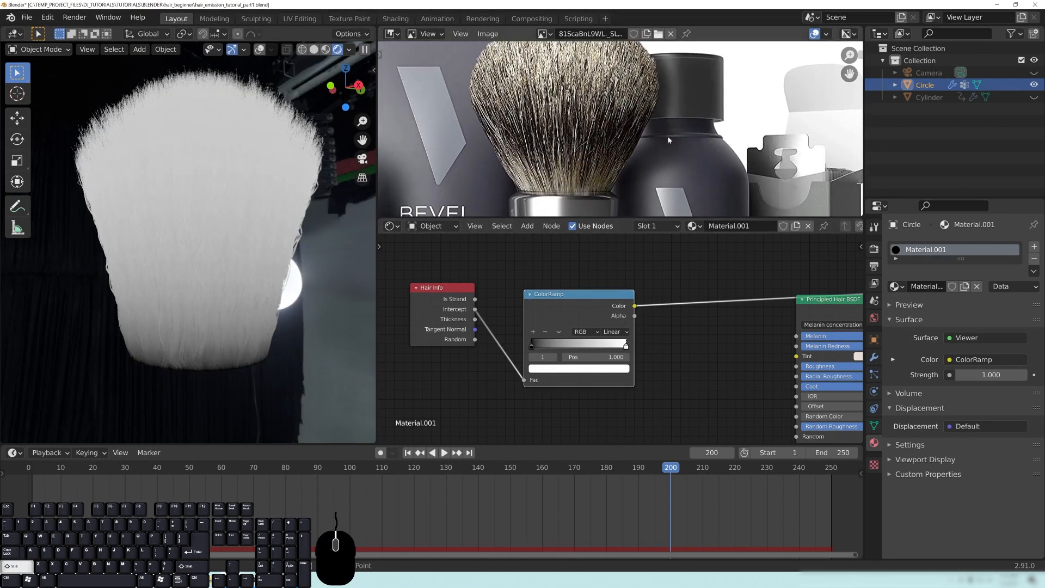
Step: Add a color stop to the ColorRamp and move it close to the black start stop, at position 0.075
middle_click_drag(663, 145, 644, 150, "shift")
scroll(645, 155, "down", 1)
middle_click_drag(556, 208, 536, 209, "shift")
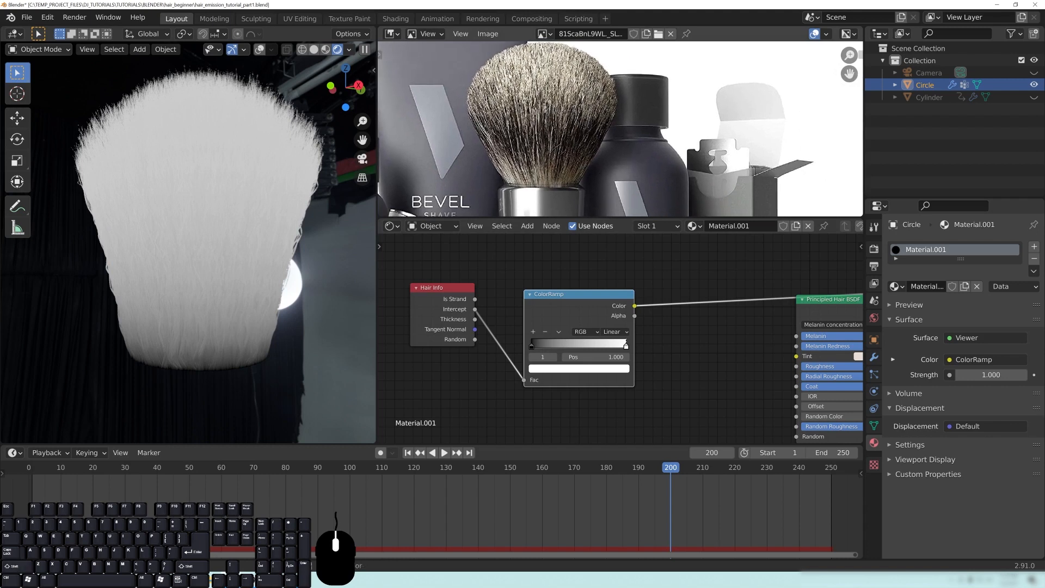
middle_click_drag(695, 354, 636, 339)
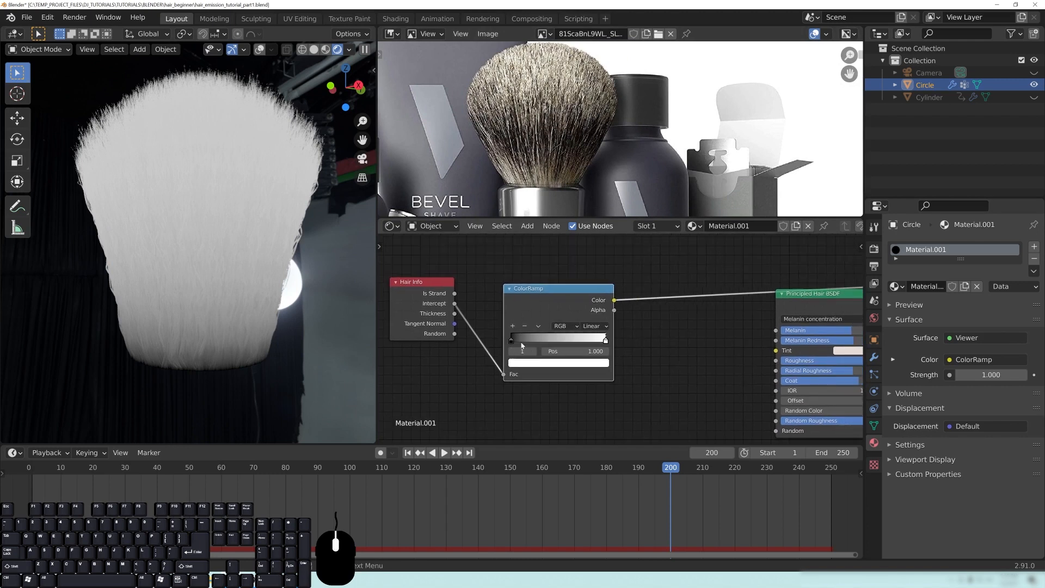
left_click(513, 327)
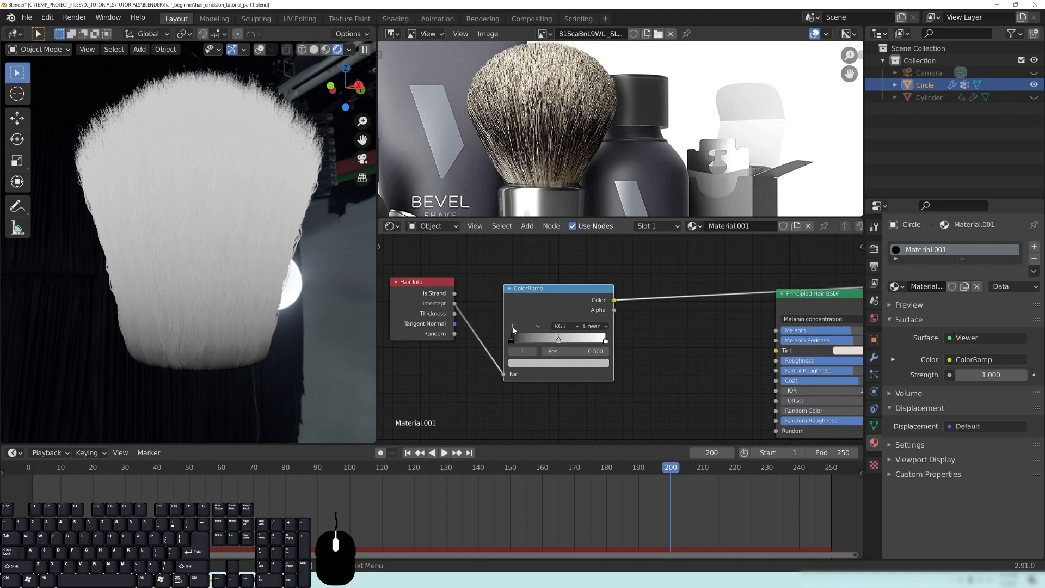
left_click_drag(560, 339, 517, 341)
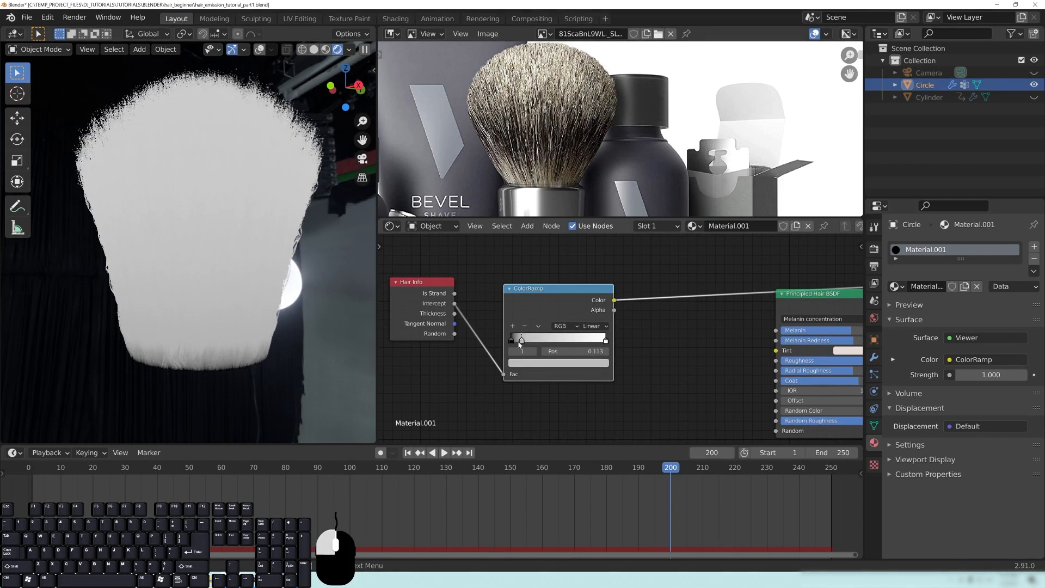
Step: Color the 0.075 stop beige-brown, sampled from the bristles near the base of the reference brush
left_click(524, 364)
left_click(543, 268)
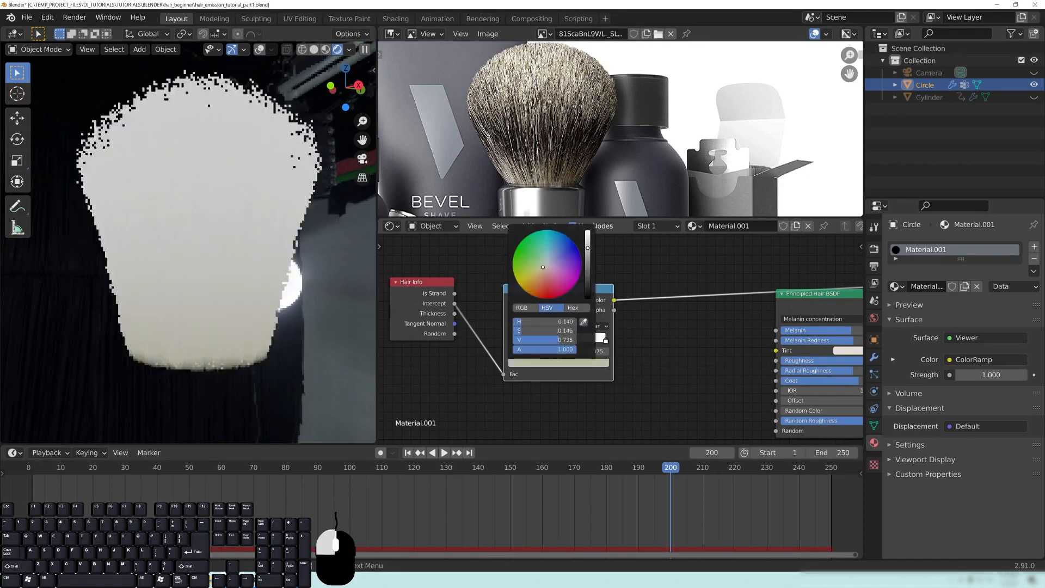
left_click_drag(587, 248, 588, 232)
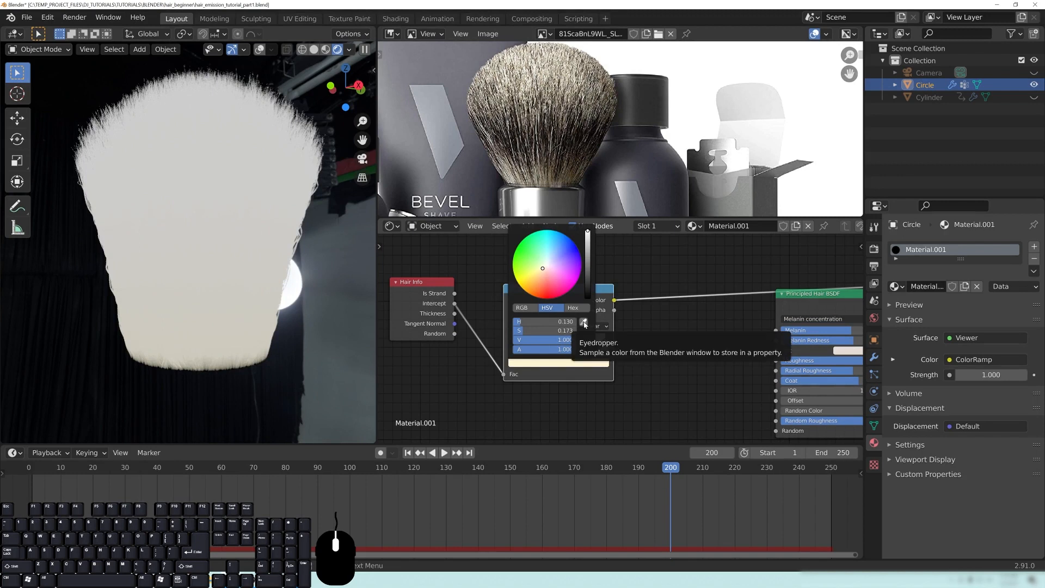
left_click(585, 323)
left_click(542, 179)
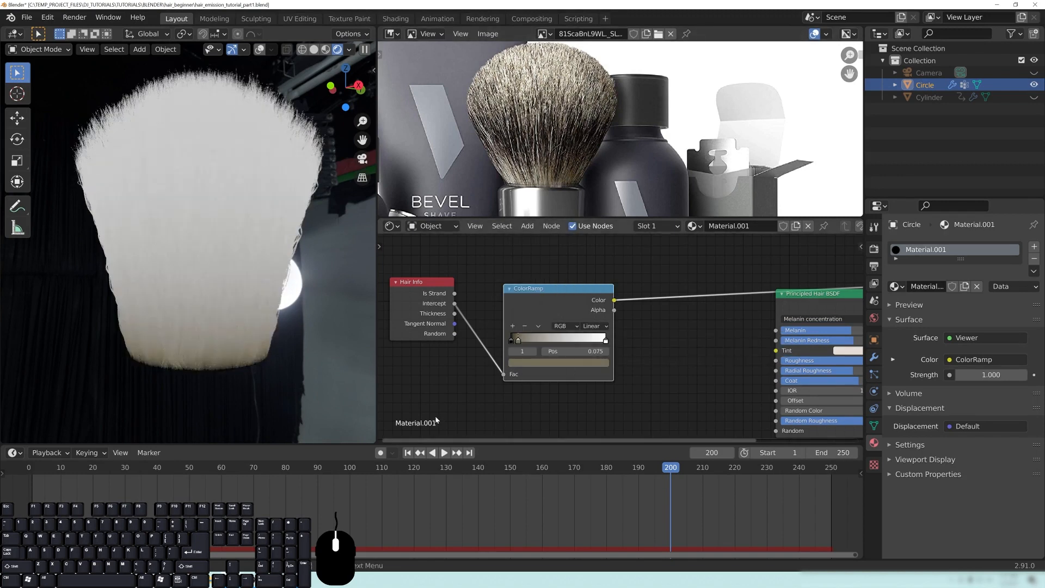
Step: Add another ColorRamp stop at position 0.477 and color it with a dark brown sampled from the reference photo
middle_click_drag(726, 366, 714, 341)
scroll(688, 347, "up", 3)
left_click(472, 293)
left_click_drag(471, 309, 528, 311)
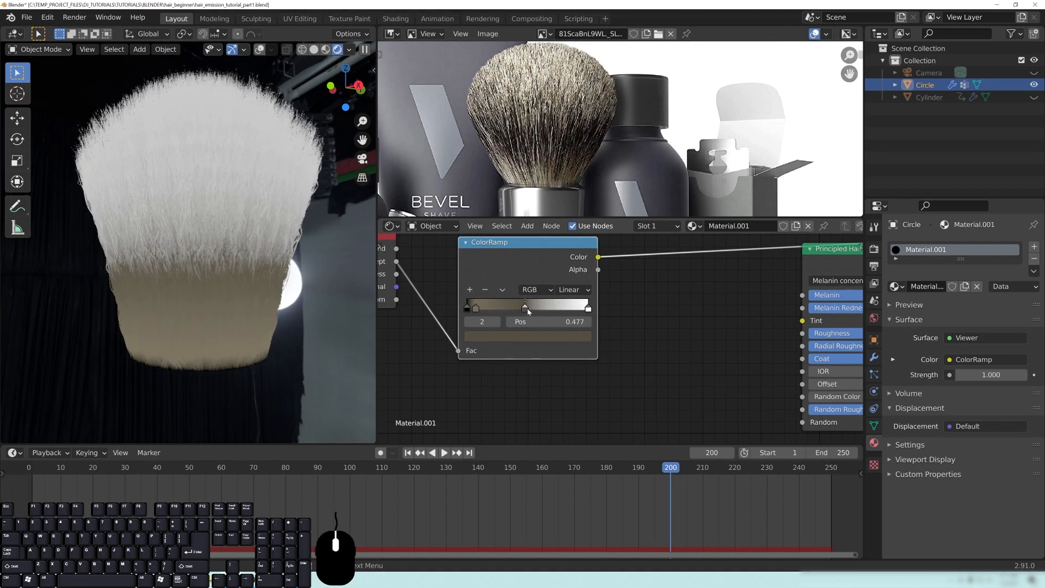
left_click(515, 345)
key("e")
left_click(583, 136)
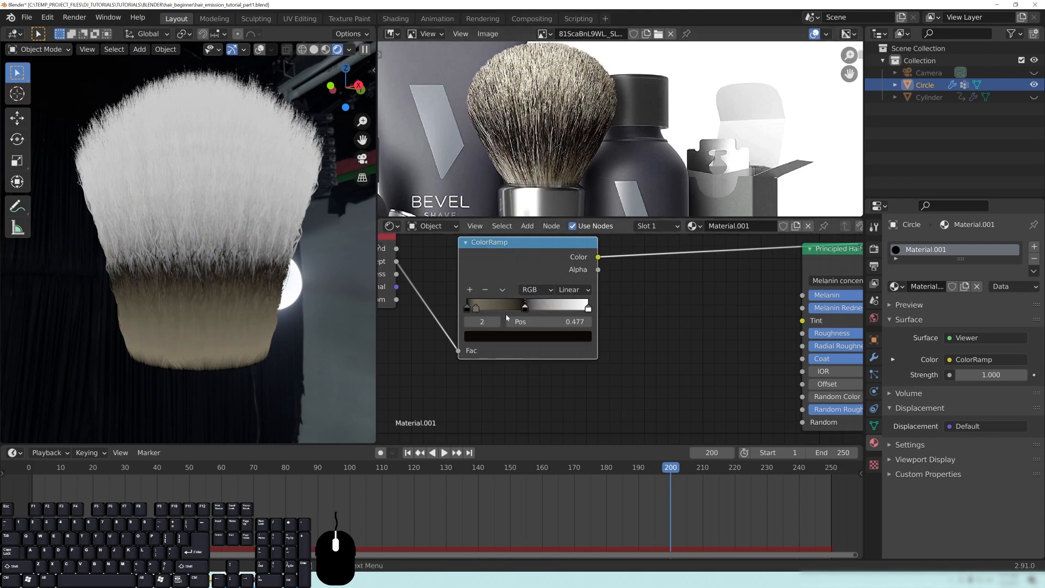
Step: Change the ColorRamp's interpolation from Linear to Ease
scroll(514, 308, "up", 3)
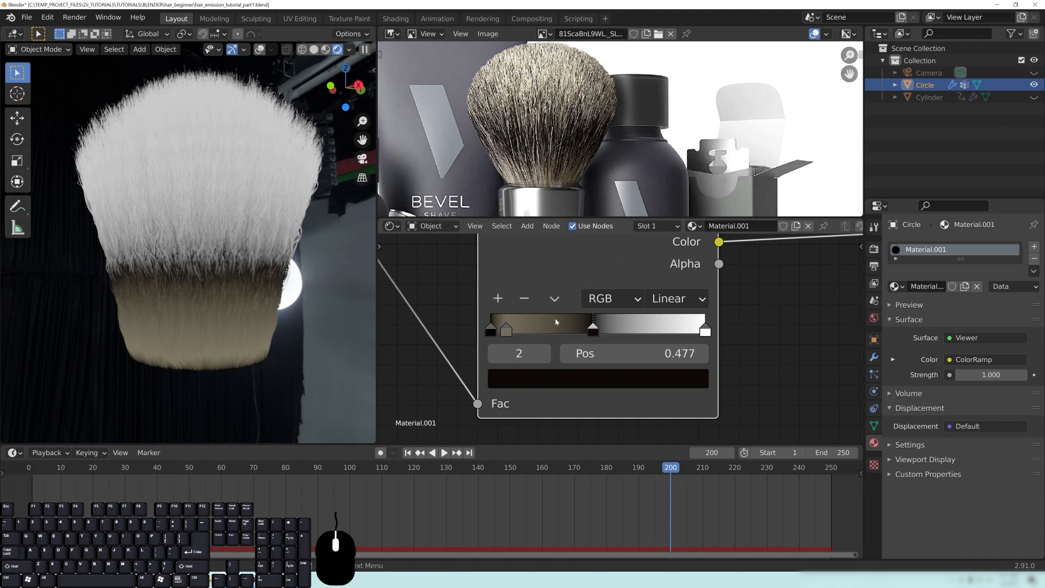
left_click(669, 299)
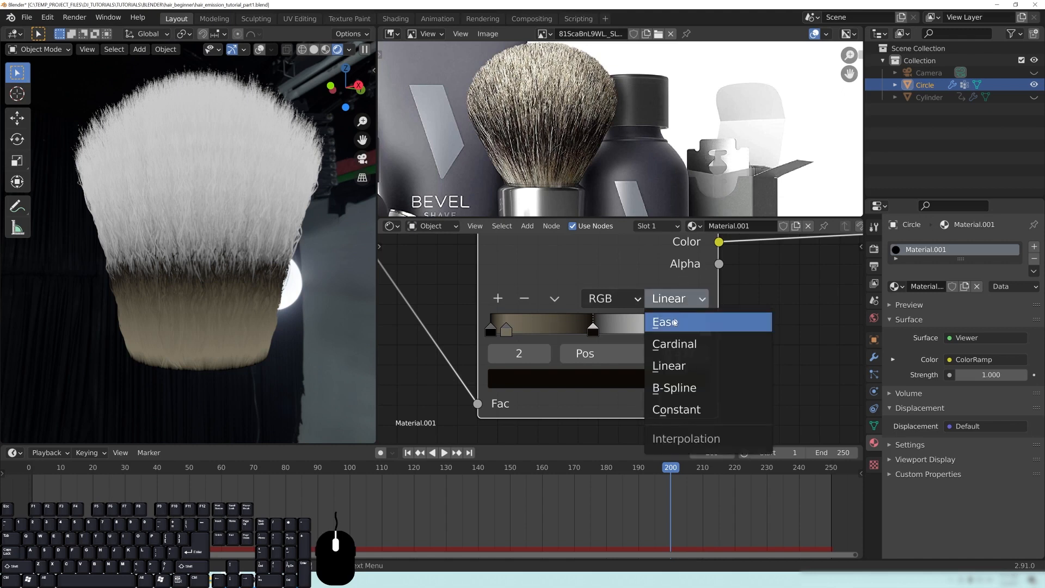
left_click(674, 323)
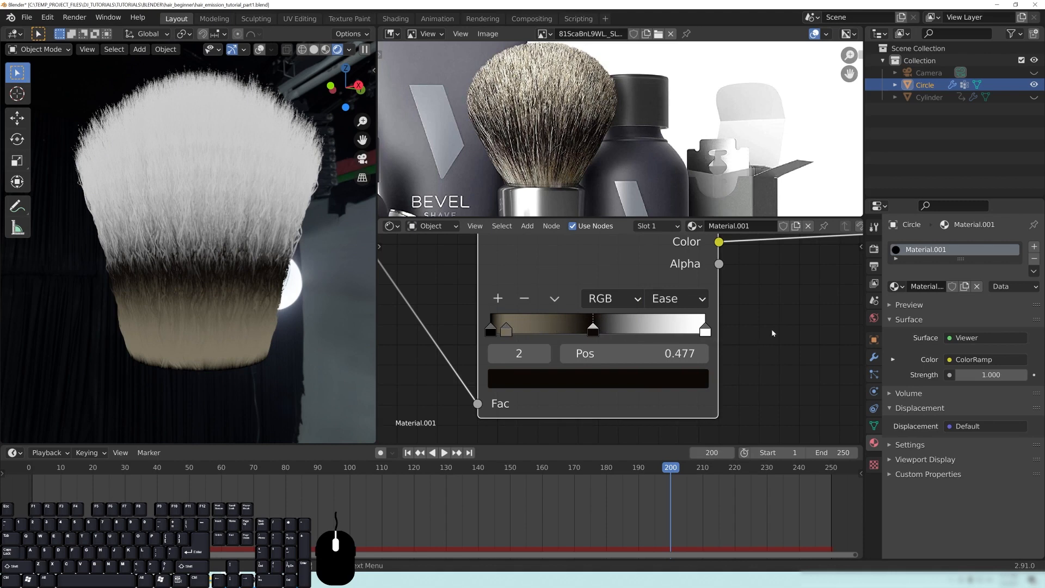
Step: Add a ColorRamp stop at position 0.914 and color it with a near-black tone sampled from the reference brush
middle_click_drag(772, 334, 761, 329)
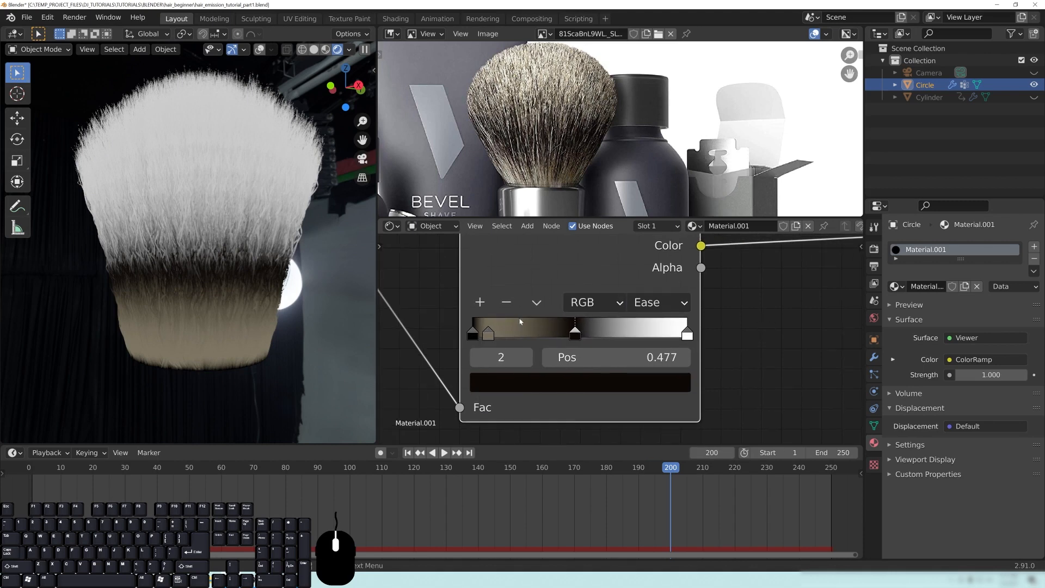
left_click(480, 302)
left_click_drag(533, 336, 674, 335)
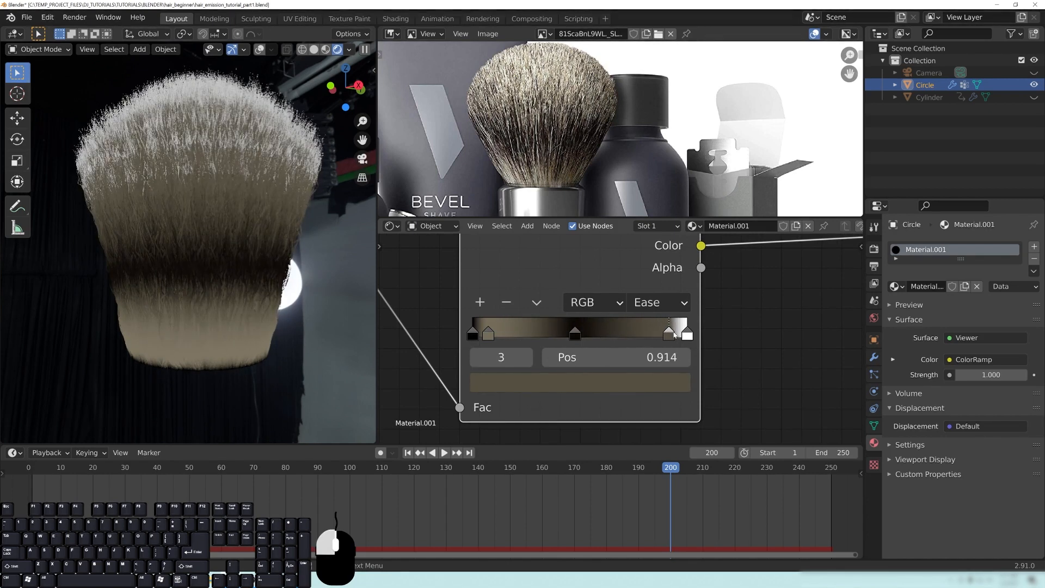
left_click(633, 383)
left_click(635, 294)
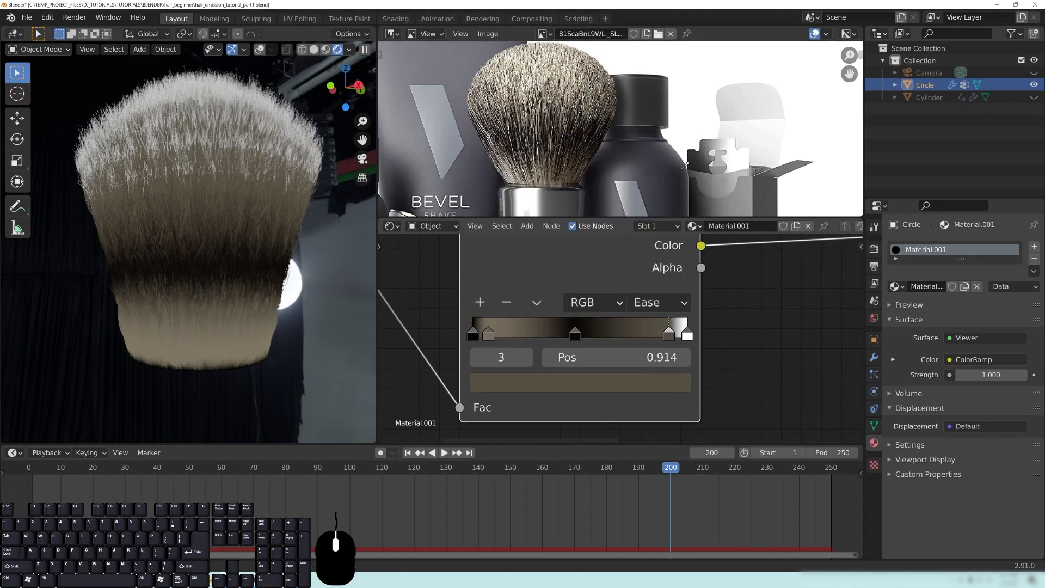
left_click(599, 122)
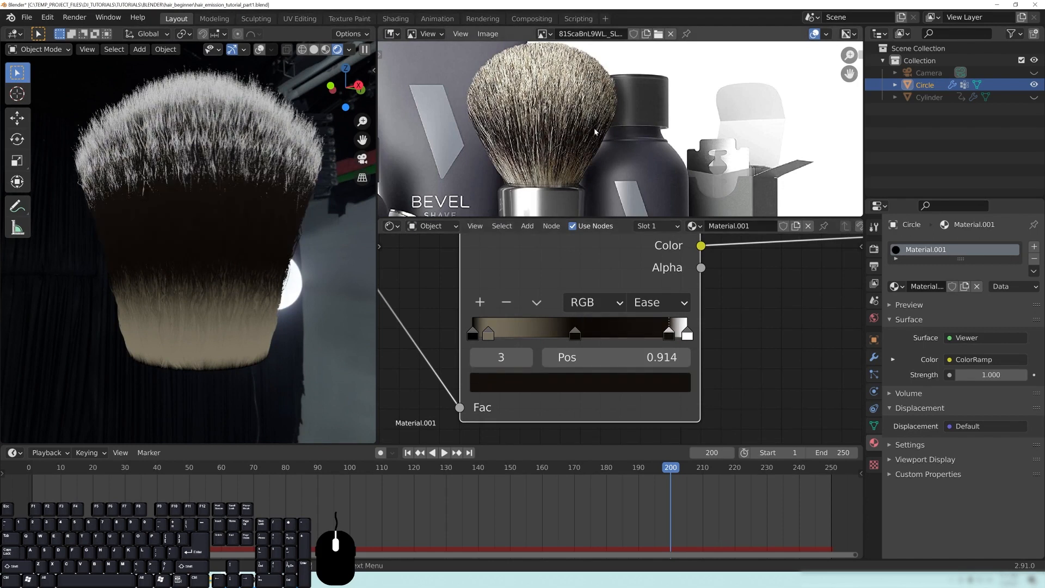
Step: Color the ramp's white end stop with a cream tone sampled from the reference brush's bristle tips
mouse_move(669, 333)
left_mouse_down()
mouse_move(658, 335)
mouse_move(669, 338)
left_mouse_up()
left_click(643, 384)
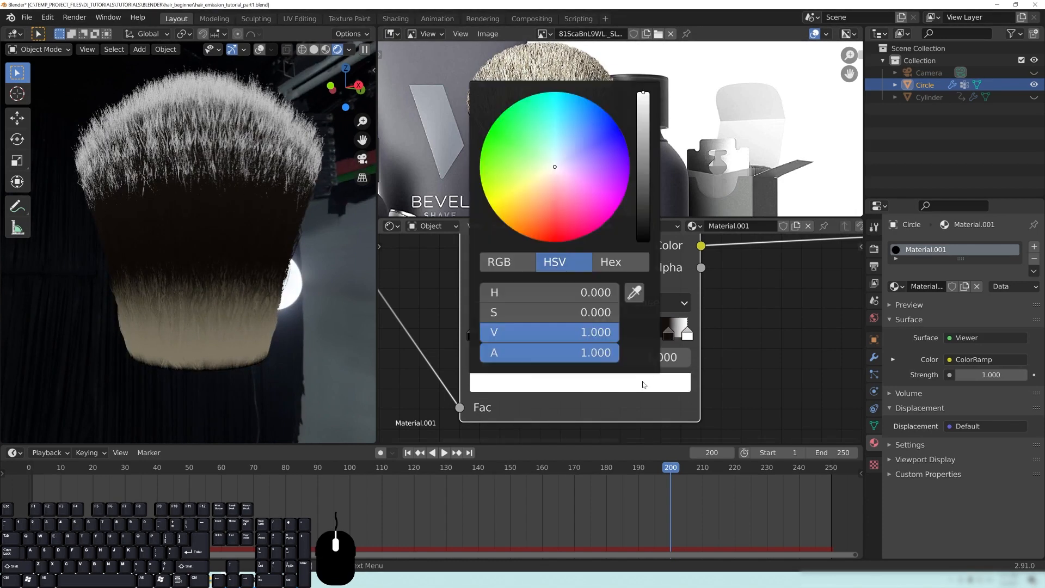
left_click(634, 296)
left_click(547, 56)
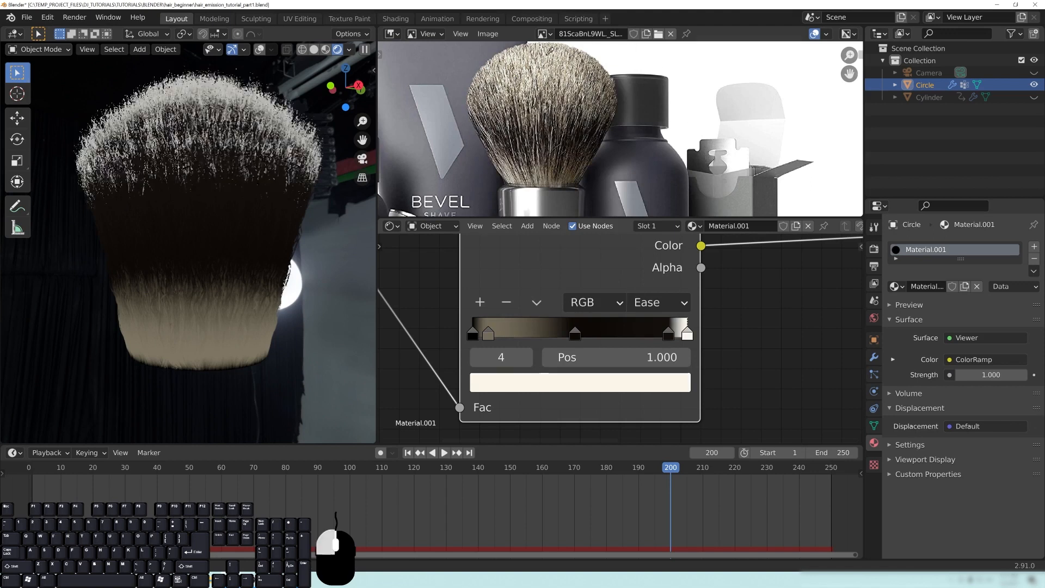
Step: Fine-tune the ramp stops: upper dark stop to 0.918, middle dark stop slightly toward the tips, beige stop to 0.117
mouse_move(669, 334)
left_mouse_down()
mouse_move(686, 334)
mouse_move(656, 333)
mouse_move(671, 338)
left_mouse_up()
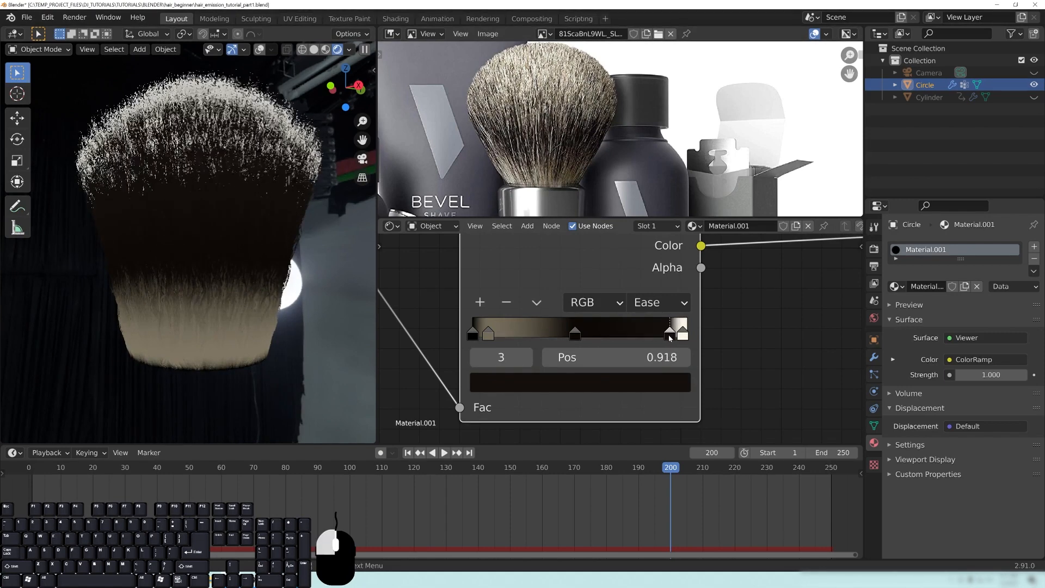
mouse_move(574, 338)
left_mouse_down()
mouse_move(593, 337)
mouse_move(584, 338)
left_mouse_up()
mouse_move(494, 335)
left_mouse_down()
mouse_move(521, 337)
mouse_move(501, 337)
left_mouse_up()
Step: Connect the ColorRamp's Color output to the Principled Hair BSDF's Tint input and preview the Principled Hair BSDF
middle_click_drag(835, 280, 612, 265)
scroll(636, 315, "down", 7)
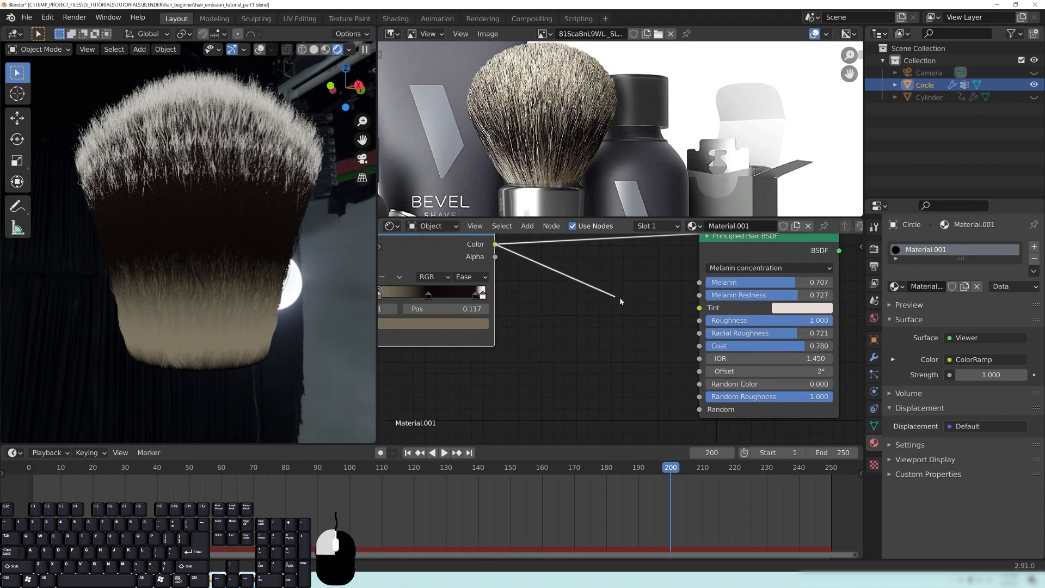
left_click_drag(685, 307, 699, 308)
middle_click_drag(668, 282, 504, 319)
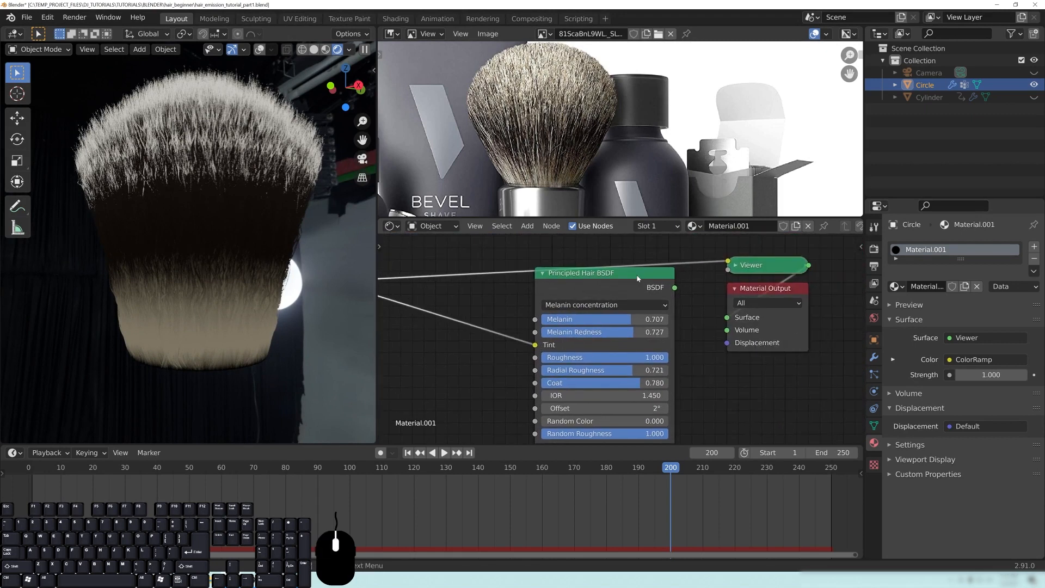
left_click(622, 284, "ctrl+shift")
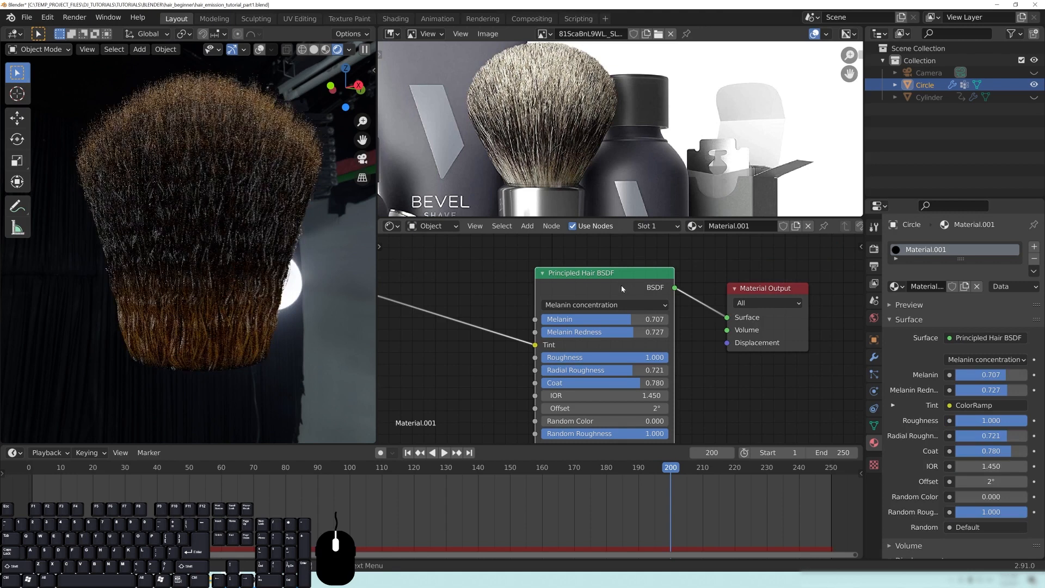
Step: Detach the ColorRamp from the Tint input, reconnect its Color output to Tint, and save the file
scroll(238, 263, "down", 3)
middle_click_drag(236, 263, 191, 282)
scroll(272, 285, "up", 1)
left_click_drag(508, 345, 485, 352)
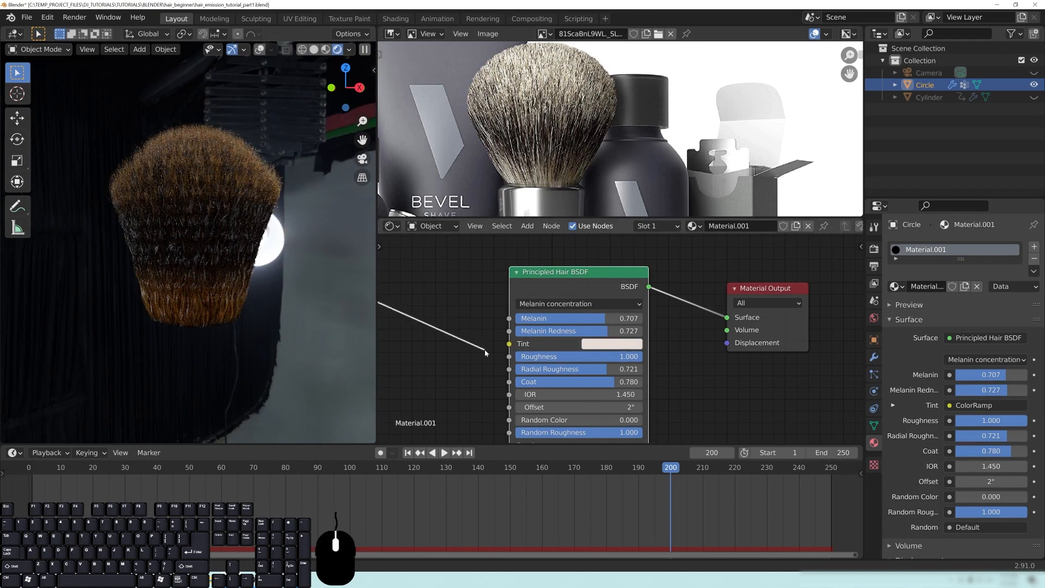
middle_click_drag(450, 332, 534, 320)
scroll(533, 319, "down", 1)
left_click_drag(430, 276, 491, 375)
left_click_drag(431, 275, 596, 333)
key("ctrl+s")
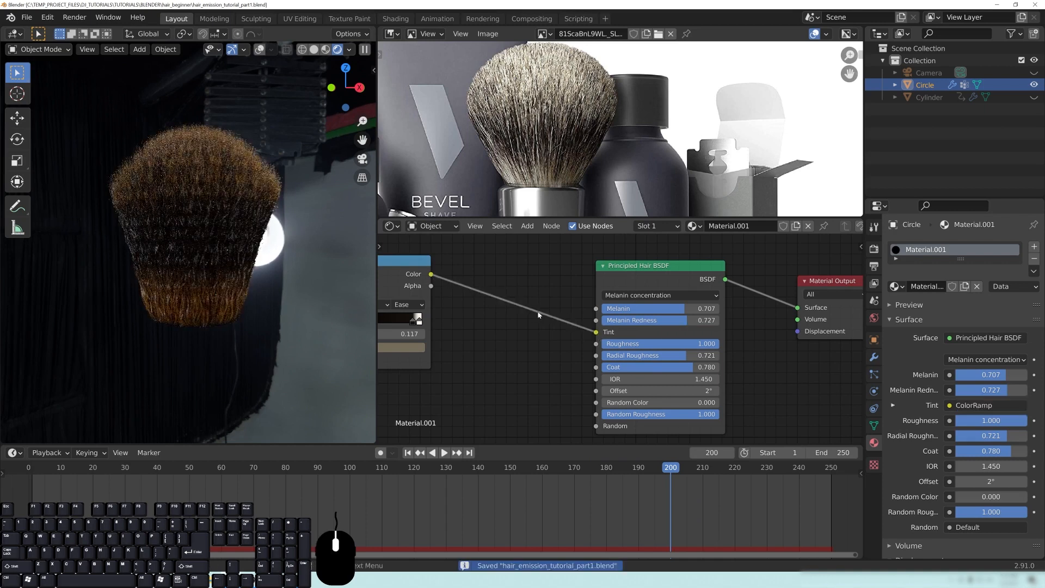
Step: Lower the Principled Hair BSDF's Melanin to 0.065 and Melanin Redness to 0.131
scroll(206, 175, "up", 2)
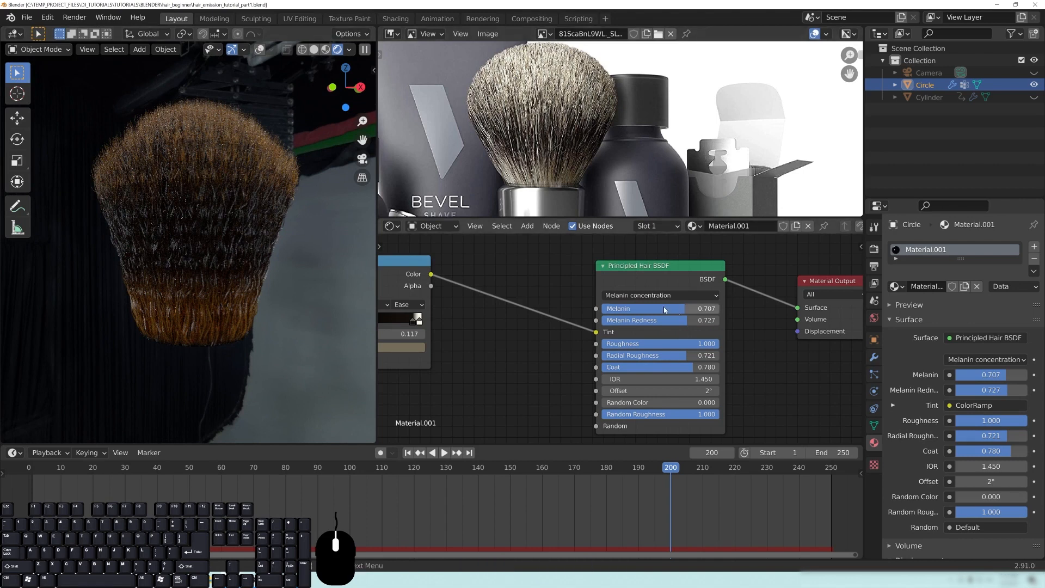
left_click_drag(690, 315, 616, 315)
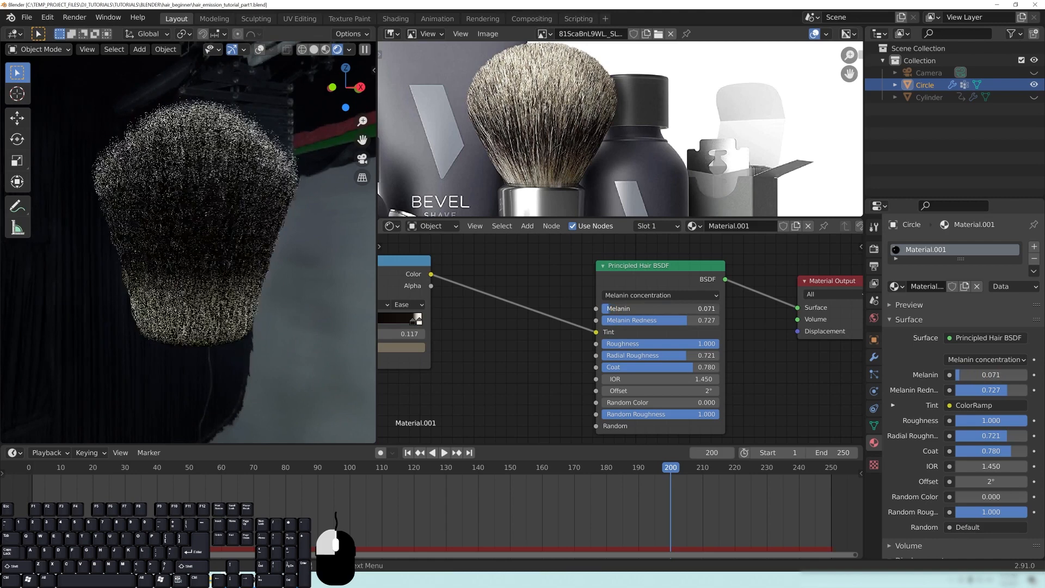
left_click_drag(688, 321, 625, 322)
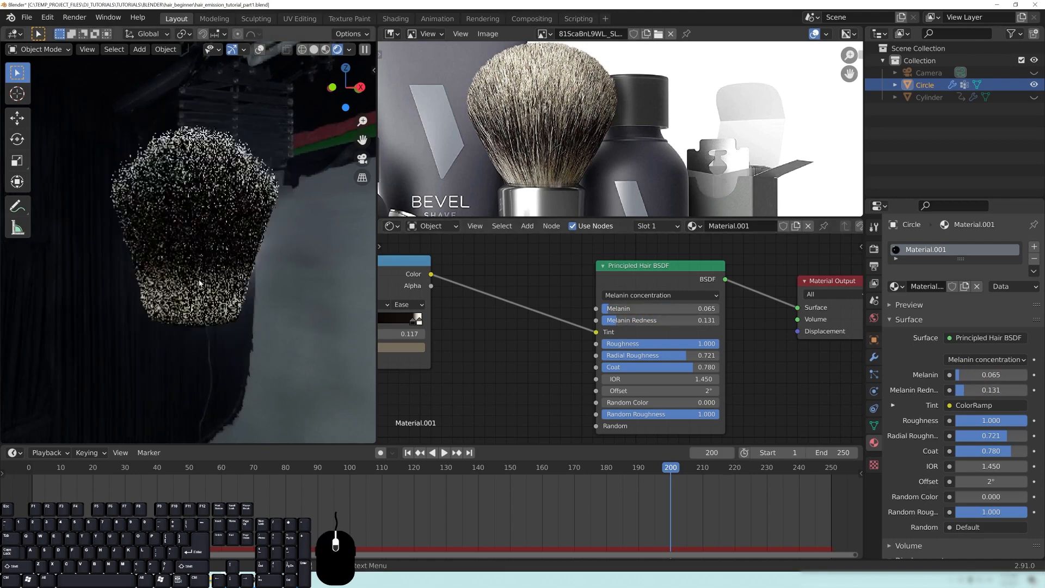
scroll(250, 245, "up", 3)
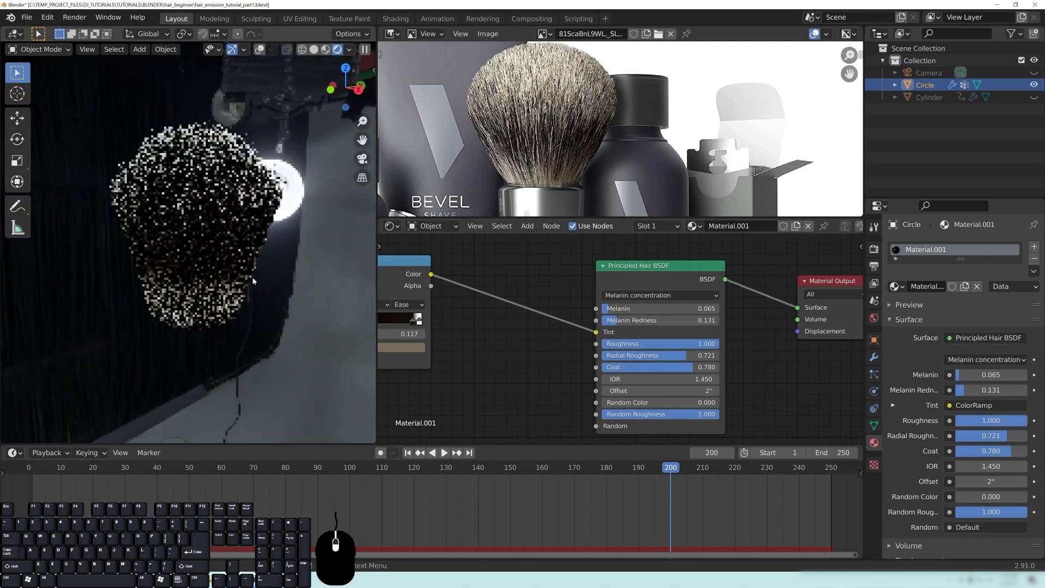
Step: Brighten the ColorRamp's beige stop by raising its color value (V) to 0.716
middle_click_drag(542, 374, 770, 328)
scroll(595, 364, "up", 3)
left_click(558, 293)
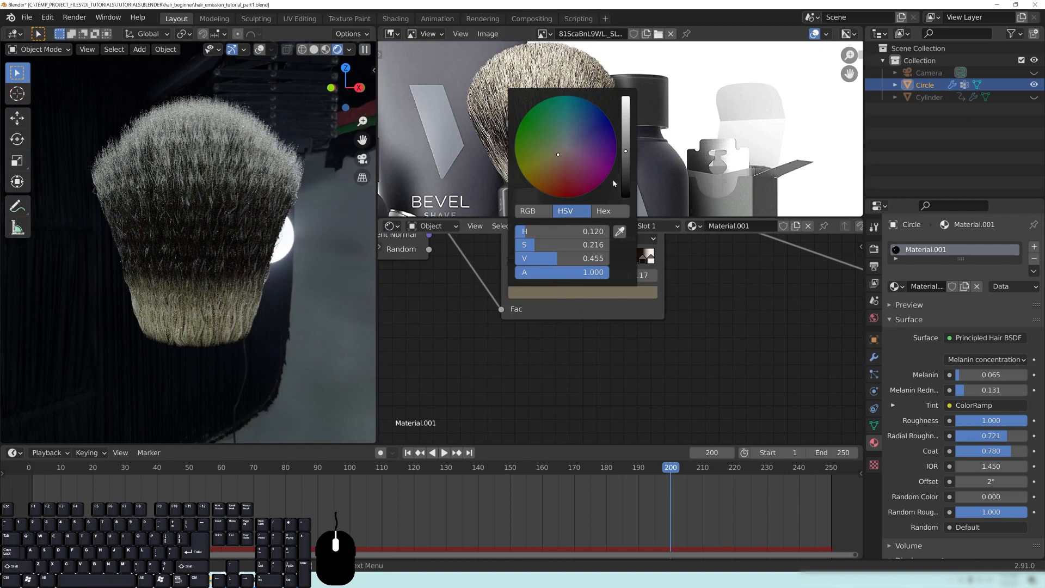
left_click_drag(626, 155, 625, 124)
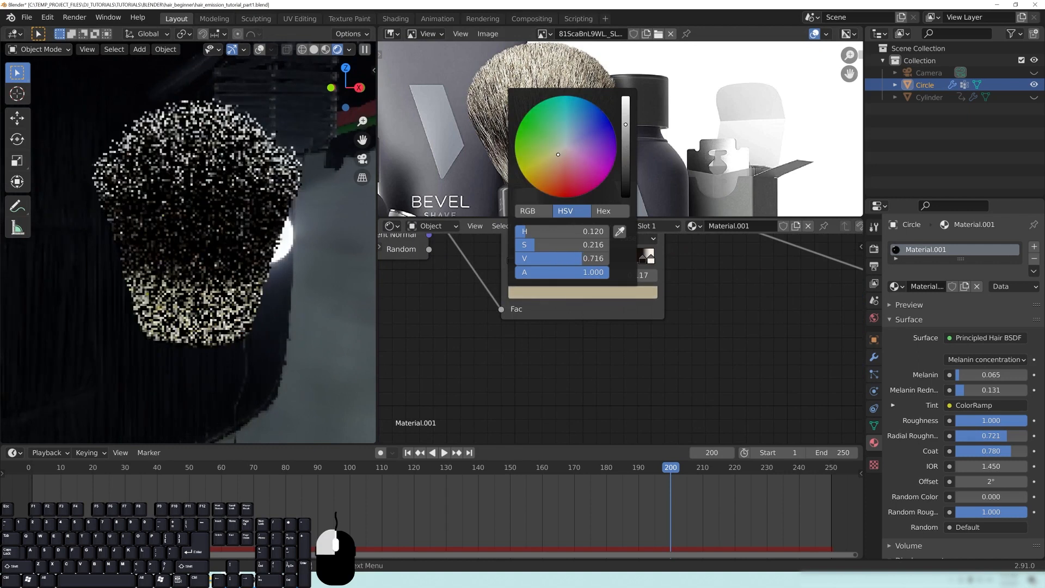
Step: Raise the Principled Hair BSDF's Radial Roughness and Coat to 1.000
middle_click_drag(685, 308, 477, 315)
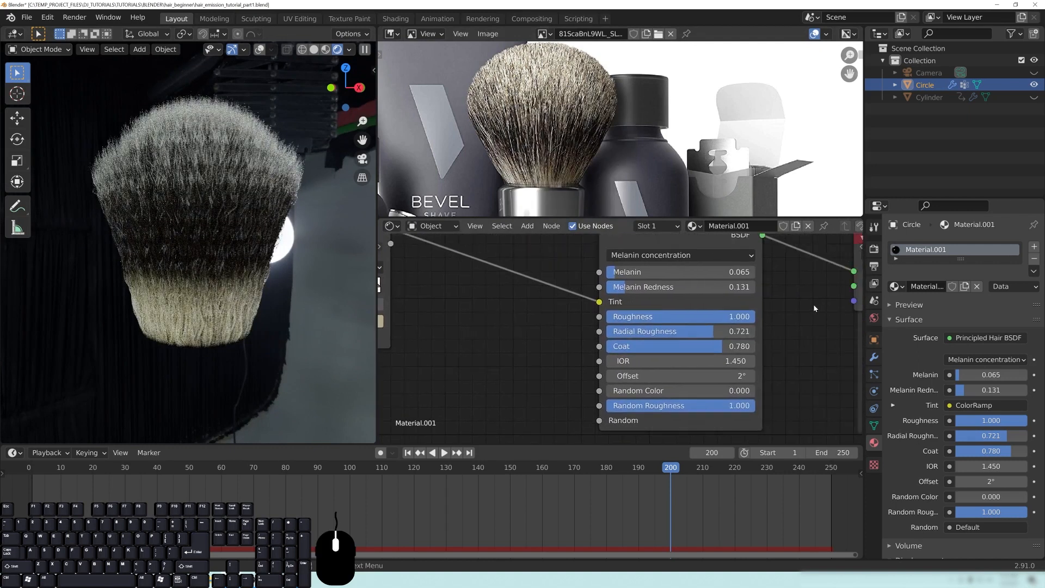
middle_click_drag(815, 309, 735, 319)
left_click_drag(616, 344, 660, 344)
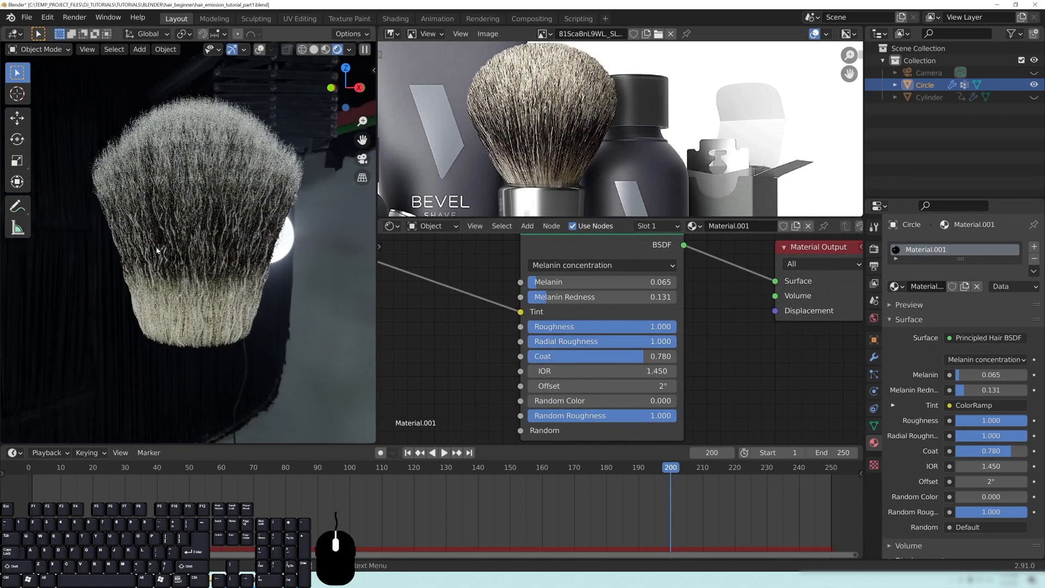
mouse_move(263, 235)
middle_mouse_down()
mouse_move(239, 228)
mouse_move(259, 236)
middle_mouse_up()
mouse_move(616, 342)
left_mouse_down()
mouse_move(557, 343)
mouse_move(620, 342)
left_mouse_up()
middle_click_drag(734, 355, 722, 345)
left_click_drag(621, 347, 663, 346)
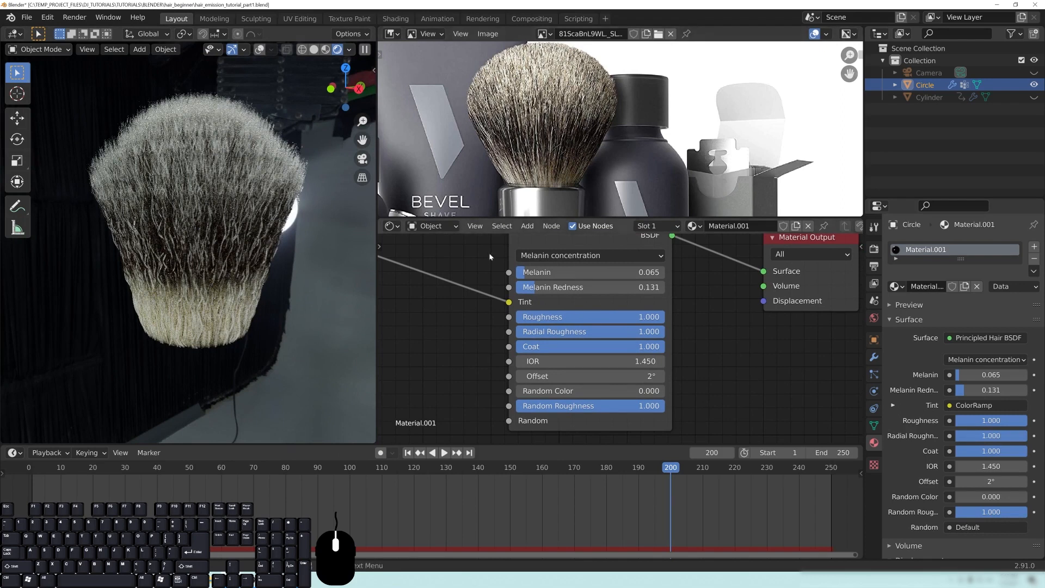
Step: Set the Principled Hair BSDF's Roughness to 0.915 and Melanin Redness to 1.000
middle_click_drag(218, 230, 243, 240)
middle_click_drag(742, 358, 740, 358)
left_click_drag(646, 318, 640, 318)
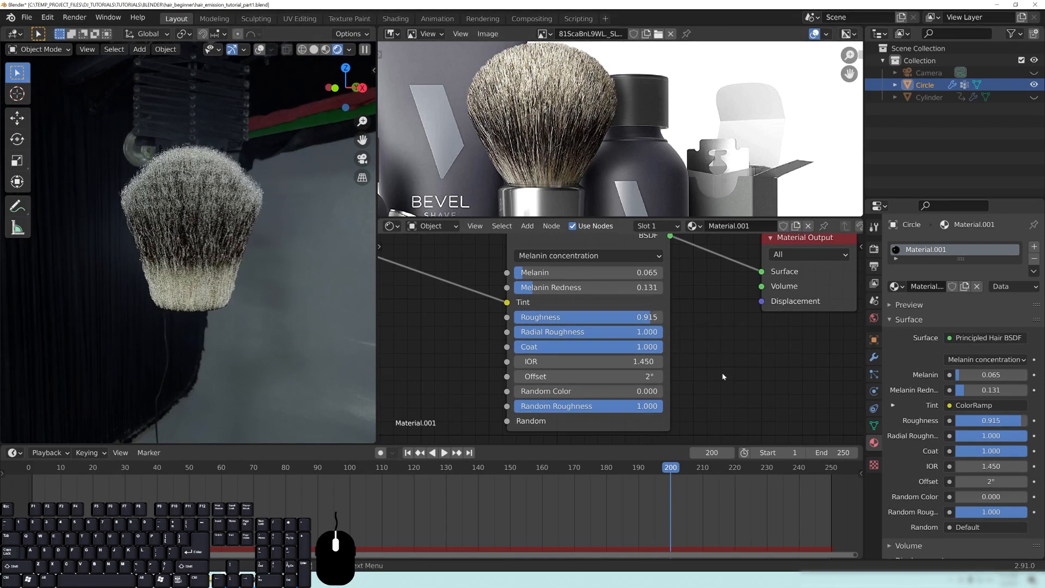
middle_click_drag(726, 341, 739, 362)
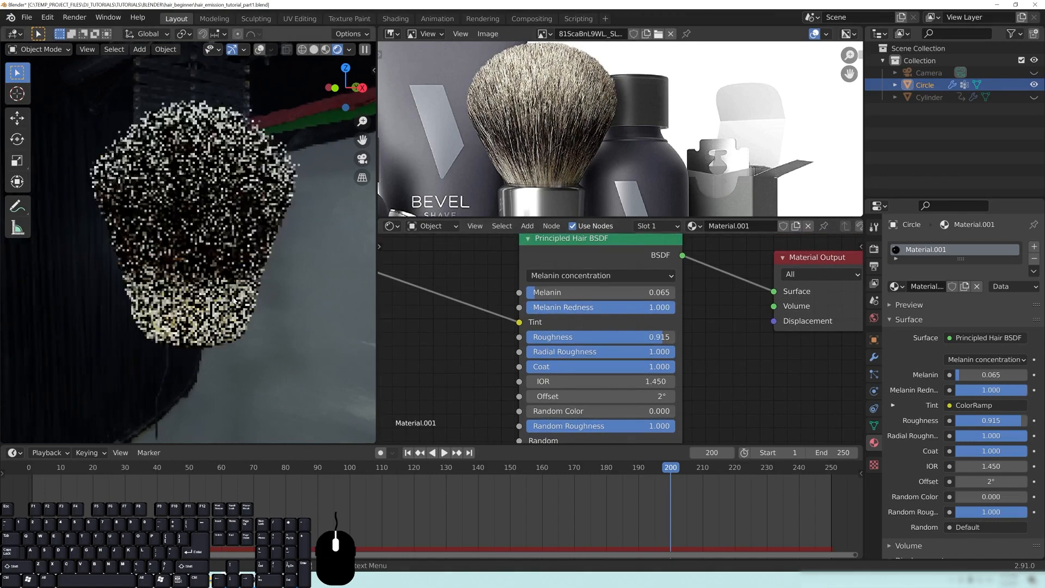
Step: Set the Principled Hair BSDF's Melanin to 0.085 and Melanin Redness to 0.919
left_click_drag(674, 308, 558, 307)
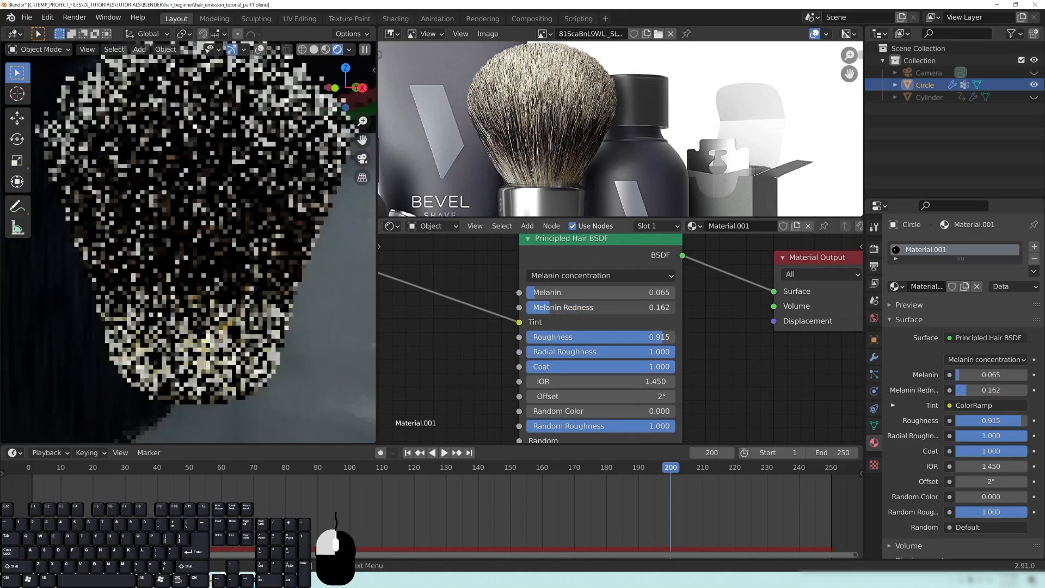
left_click_drag(572, 307, 675, 307)
left_click_drag(553, 294, 562, 293)
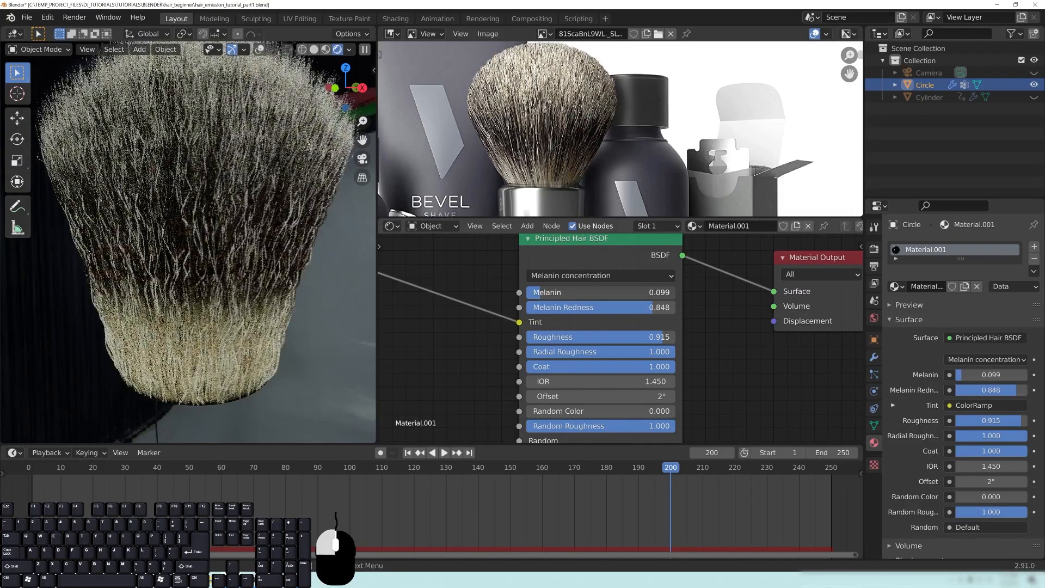
left_click_drag(554, 293, 556, 293)
left_click_drag(637, 308, 607, 308)
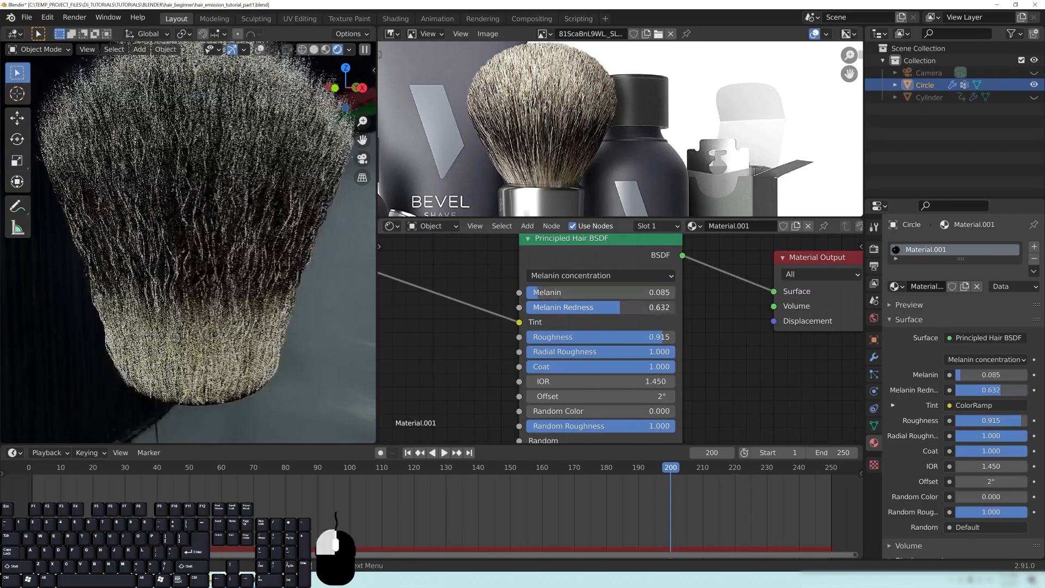
left_click_drag(650, 308, 648, 308)
Step: Reposition the ColorRamp's two dark stops, stop 2 to 0.358 and stop 3 to 0.919
middle_click_drag(510, 353, 732, 330)
left_click_drag(459, 285, 451, 286)
scroll(242, 267, "down", 2)
mouse_move(447, 320)
middle_mouse_down()
mouse_move(770, 334)
mouse_move(457, 325)
middle_mouse_up()
left_click_drag(462, 291, 431, 295)
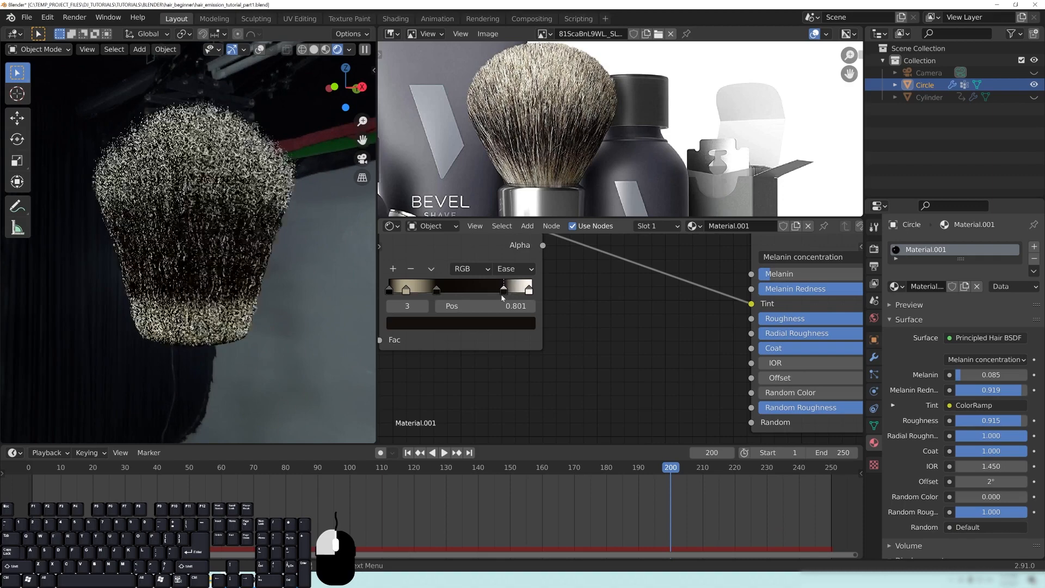
left_click_drag(519, 299, 522, 294)
Step: Set the Principled Hair BSDF's Random Color to 1.000 and Random Roughness to 0.828
middle_click_drag(710, 333, 530, 303)
left_click_drag(615, 363, 728, 363)
scroll(263, 263, "down", 5)
middle_click_drag(263, 264, 245, 289)
scroll(280, 240, "up", 4)
middle_click_drag(279, 241, 210, 177)
Step: Change the color of ColorRamp stop 2 to a dark gray with H 0.034, S 0.063 and V 0.169
middle_click_drag(436, 267, 604, 330)
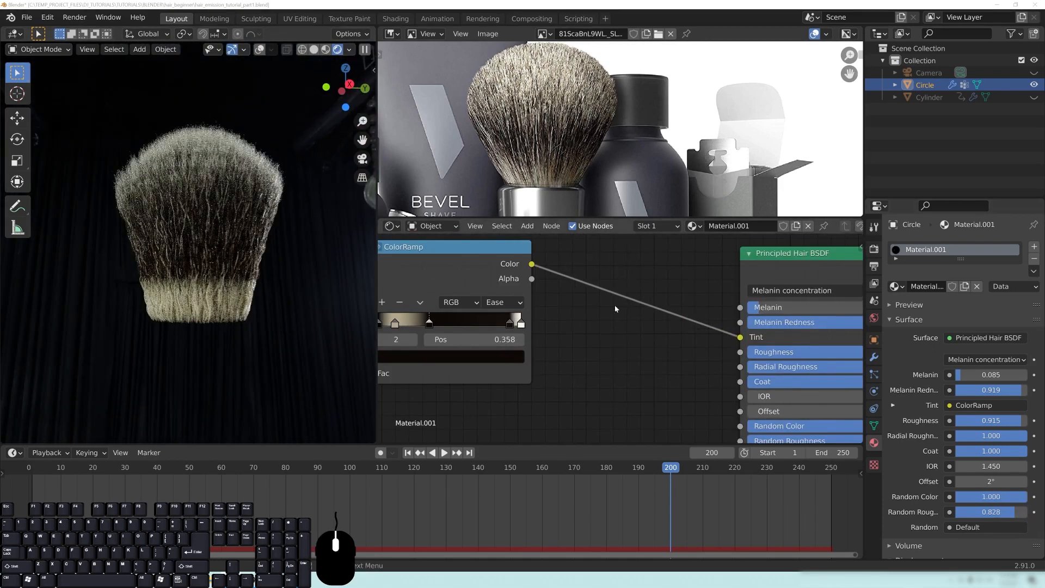
left_click(436, 356)
left_click_drag(490, 249, 492, 240)
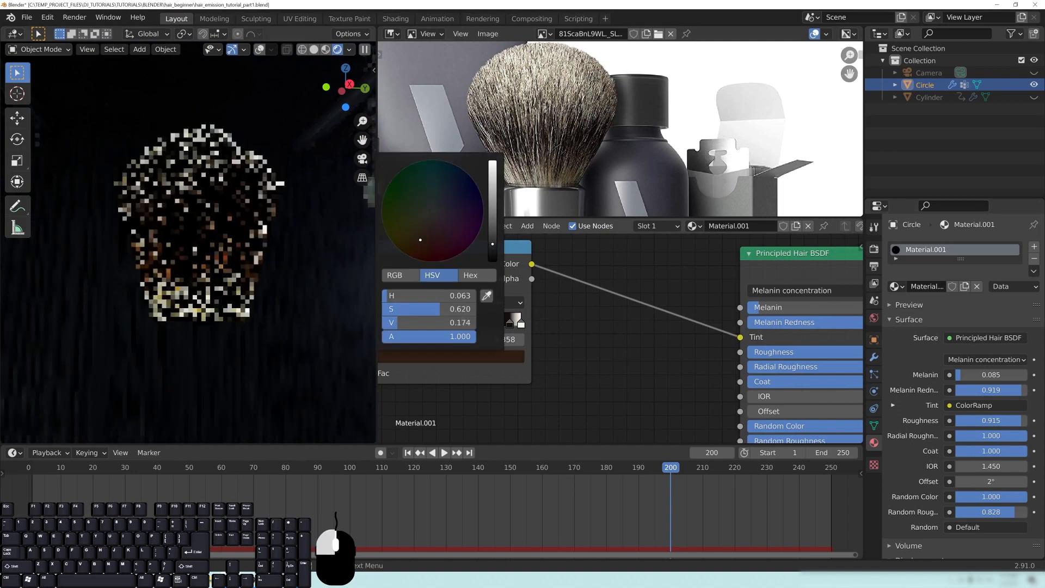
left_click(431, 220)
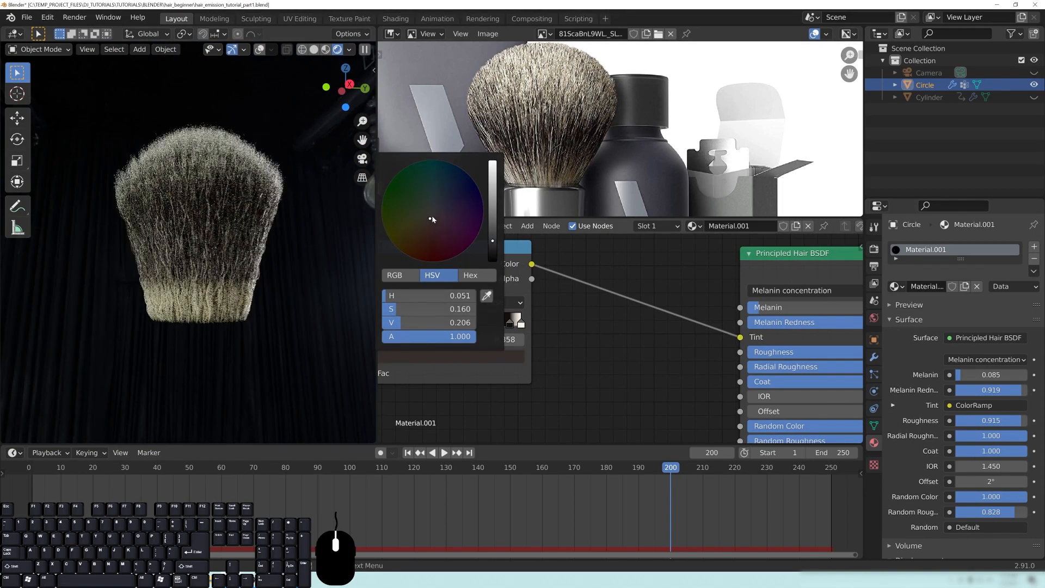
left_click_drag(491, 240, 492, 246)
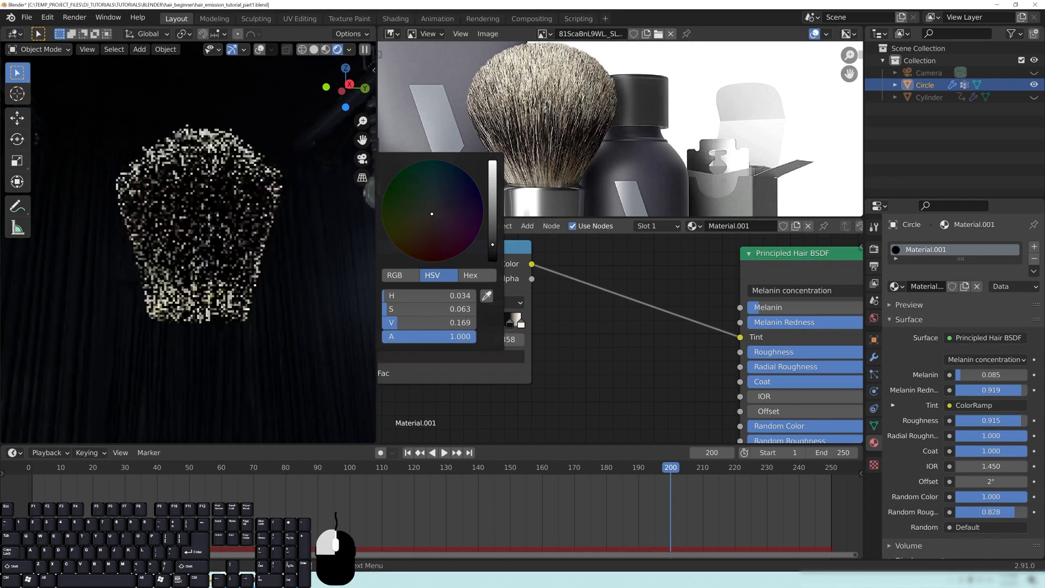
middle_click_drag(583, 327, 598, 331)
Step: Move ColorRamp stop 3 back to position 0.883 to widen the light tips of the bristles
left_click(524, 328)
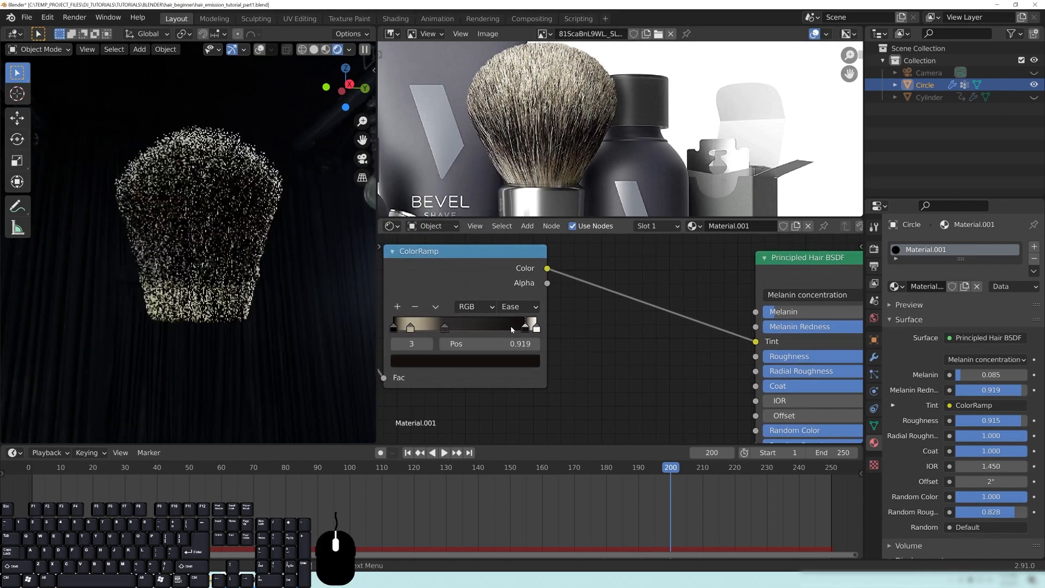
left_click_drag(525, 329, 518, 331)
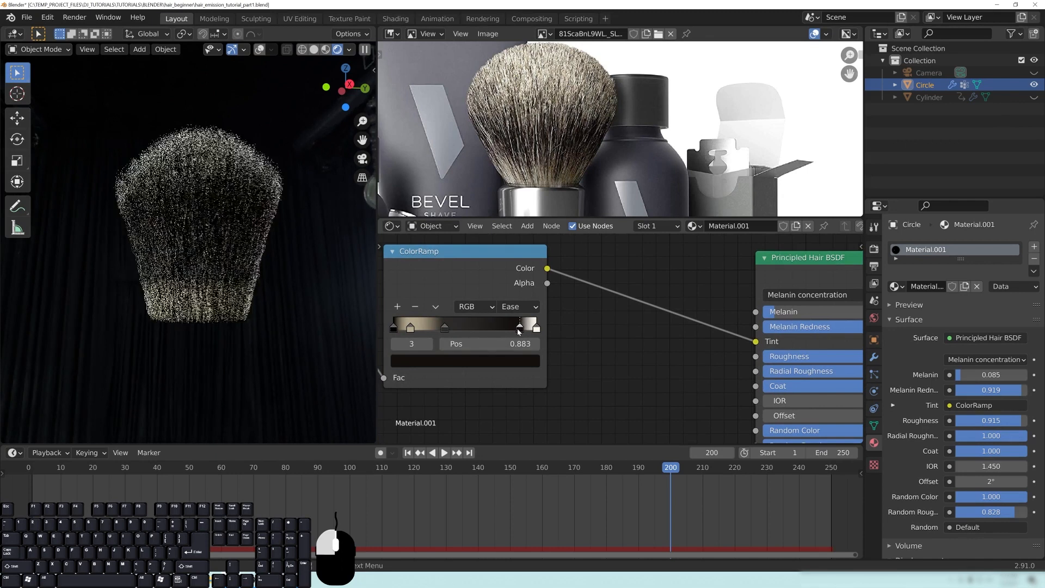
middle_click_drag(236, 245, 251, 262)
scroll(251, 262, "up", 1)
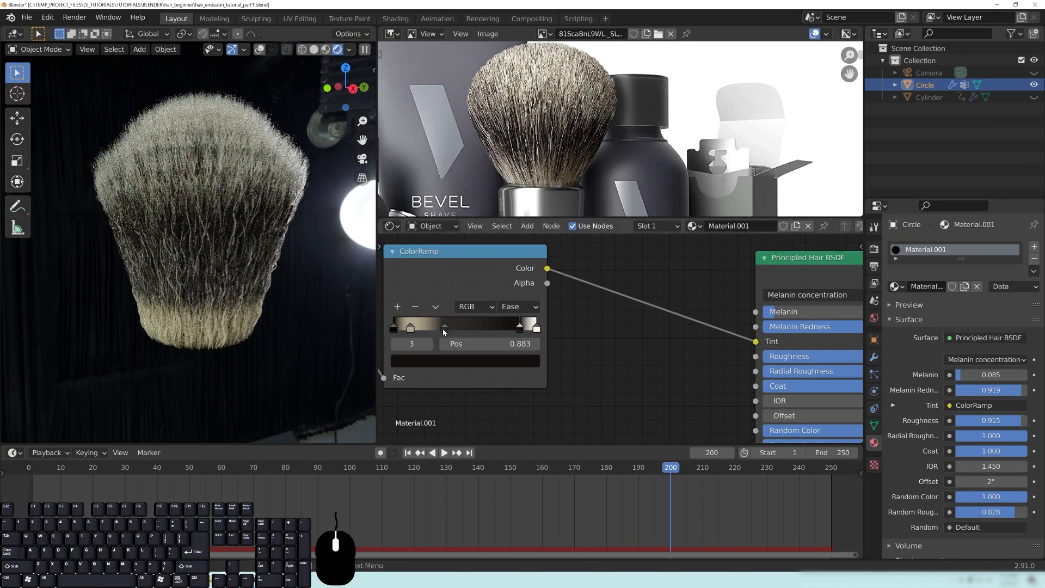
Step: Examine the rendered bristles from root to tip and compare them with the brush in the reference photo
scroll(237, 262, "down", 3)
middle_click_drag(224, 262, 271, 234)
scroll(218, 258, "up", 3)
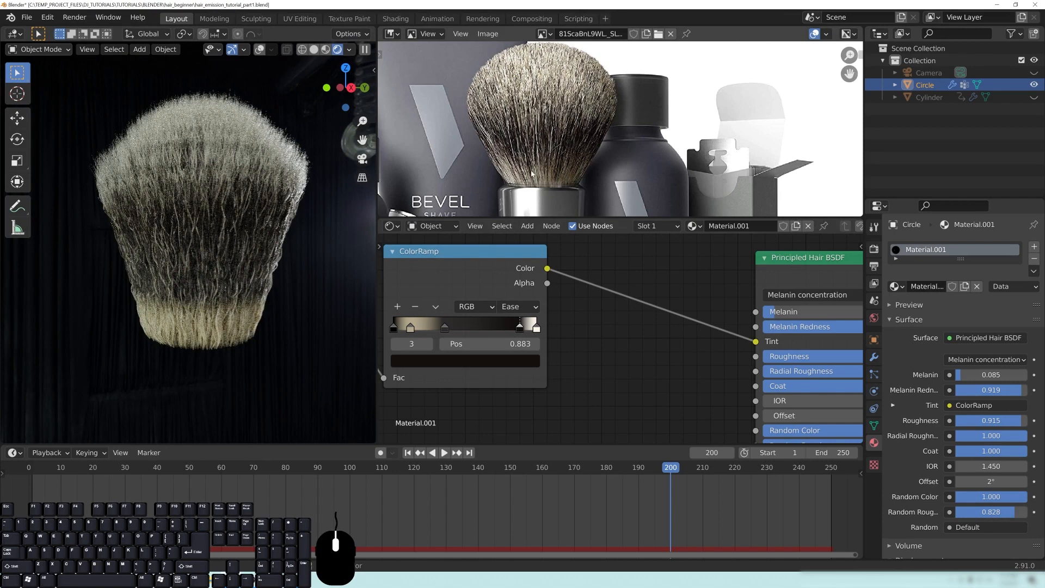
middle_click_drag(562, 103, 562, 121, "shift")
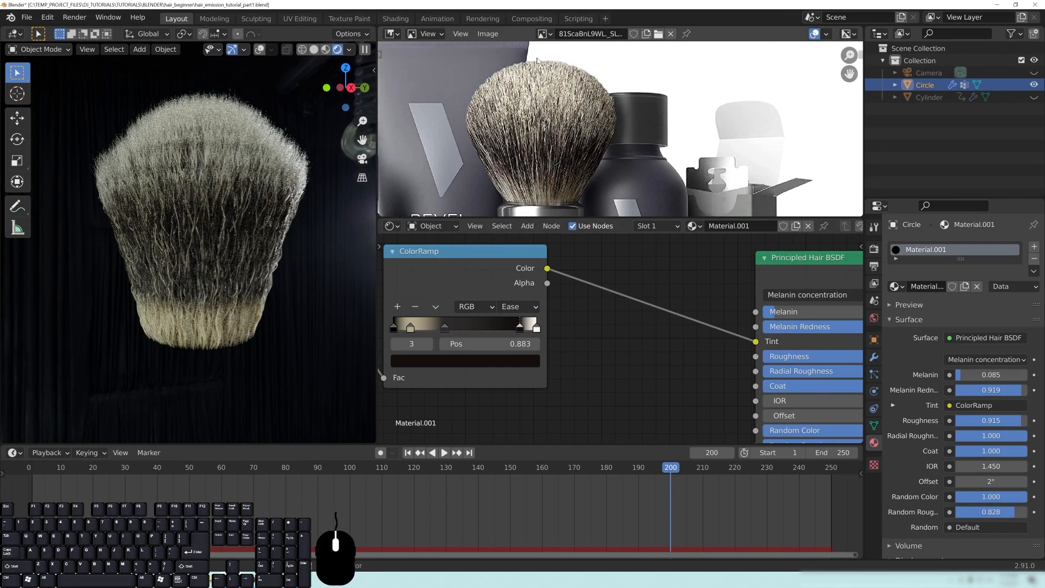
scroll(565, 129, "up", 3)
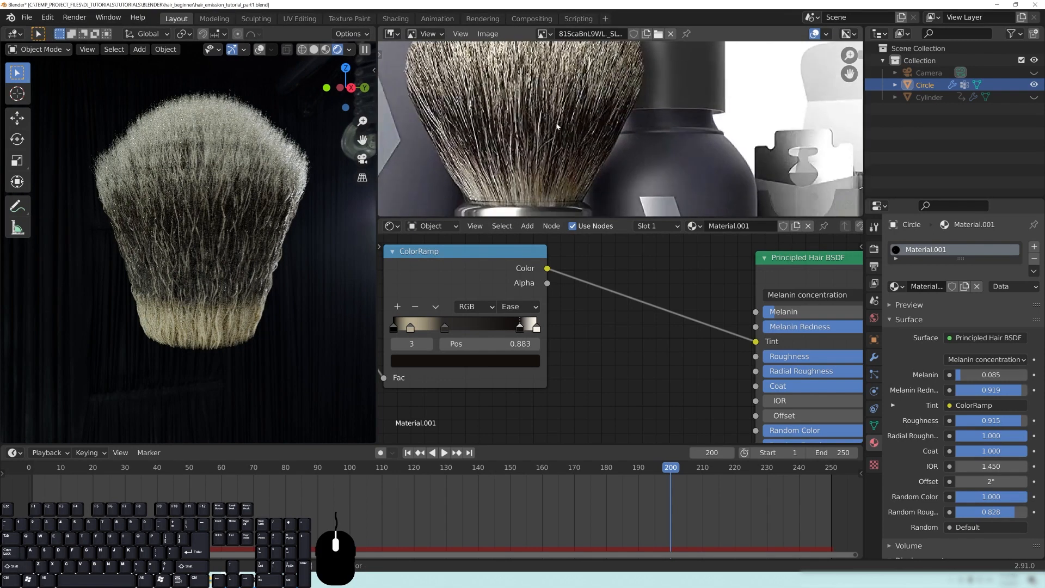
middle_click_drag(554, 185, 566, 168, "shift")
scroll(214, 365, "up", 2)
middle_click_drag(222, 366, 243, 214, "shift")
scroll(242, 292, "up", 2)
middle_click_drag(259, 283, 234, 382, "shift")
scroll(261, 284, "down", 4)
middle_click_drag(177, 68, 188, 191, "shift")
scroll(188, 190, "up", 2)
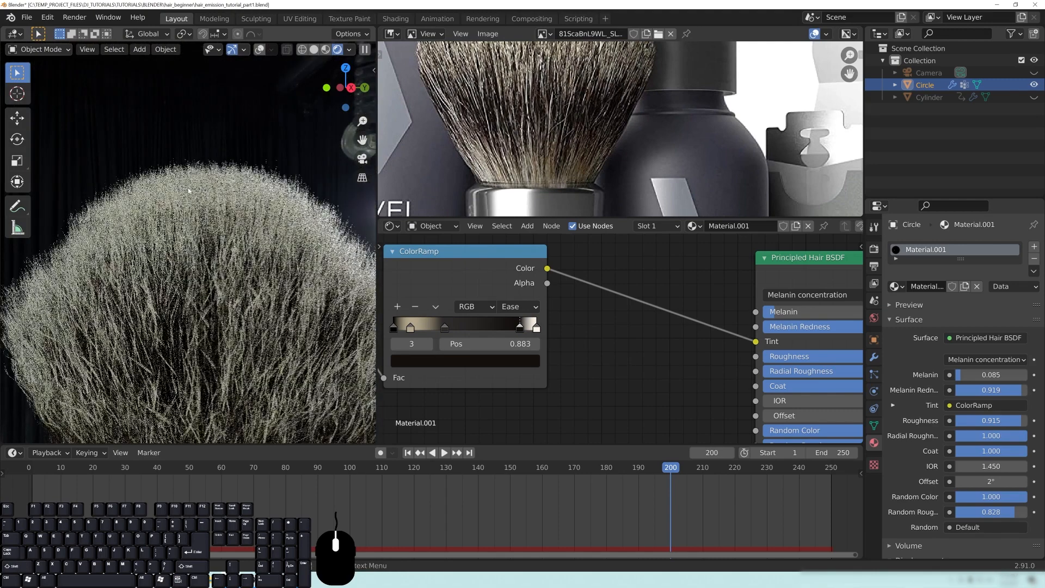
scroll(143, 317, "down", 2)
middle_click_drag(143, 317, 196, 261, "shift")
scroll(196, 261, "up", 2)
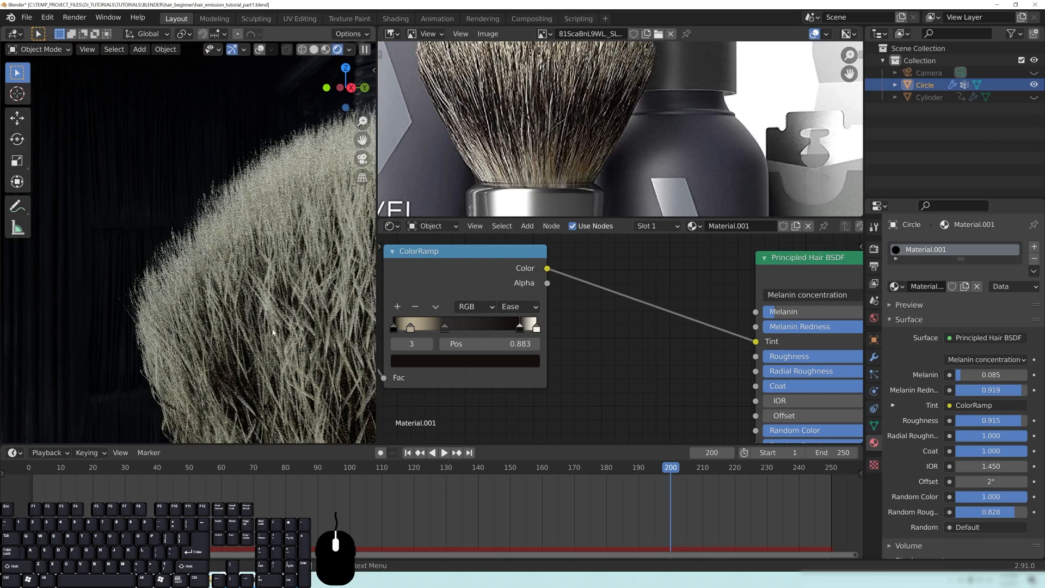
middle_click_drag(321, 245, 153, 272, "shift")
scroll(254, 312, "down", 4)
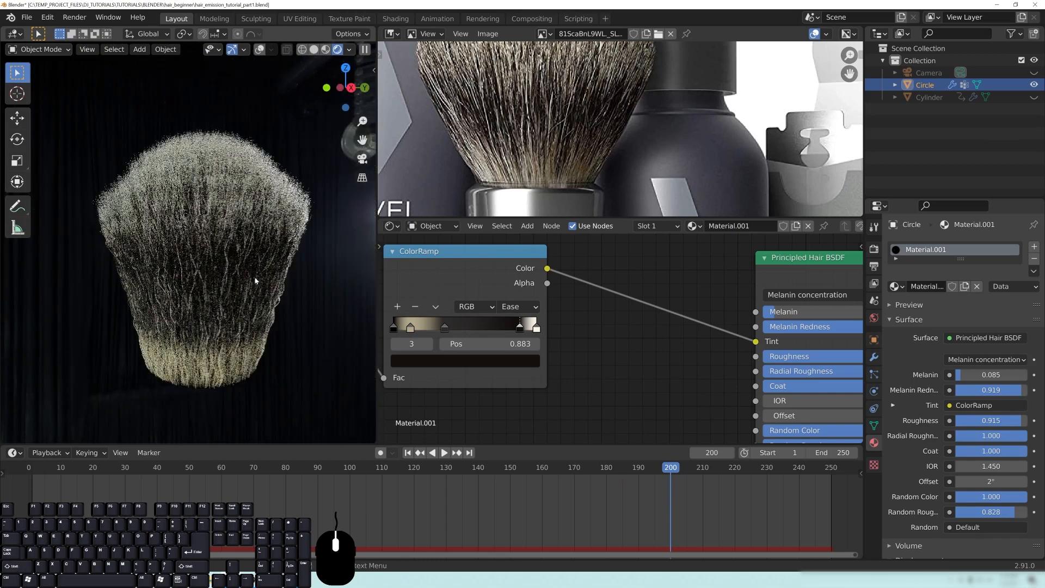
Step: Widen the properties area, show the Hair Shape settings of the Circle's particle system, and save the file
left_click(916, 320)
left_click(915, 349)
left_click_drag(866, 371, 667, 371)
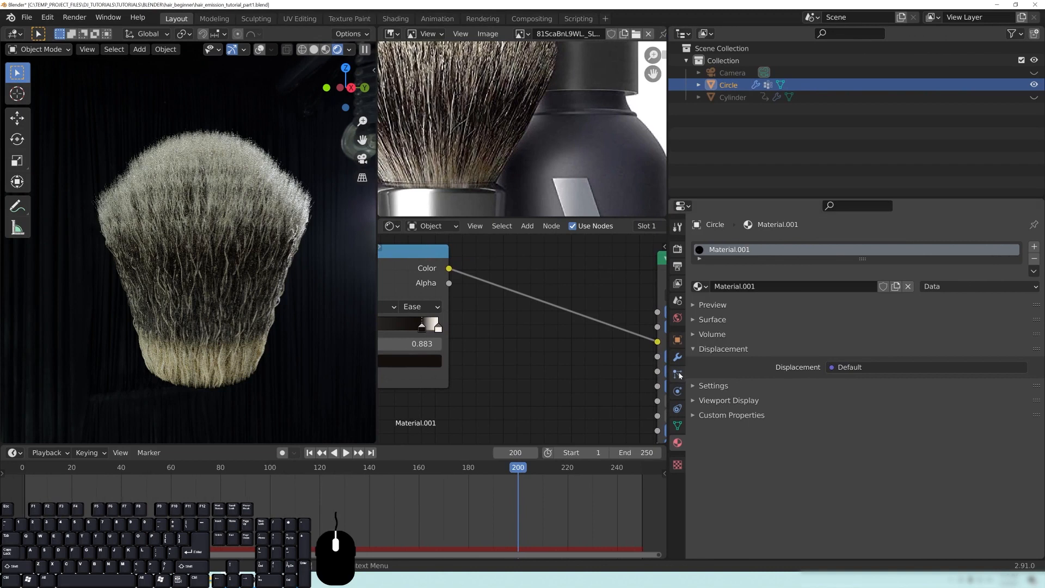
left_click(678, 375)
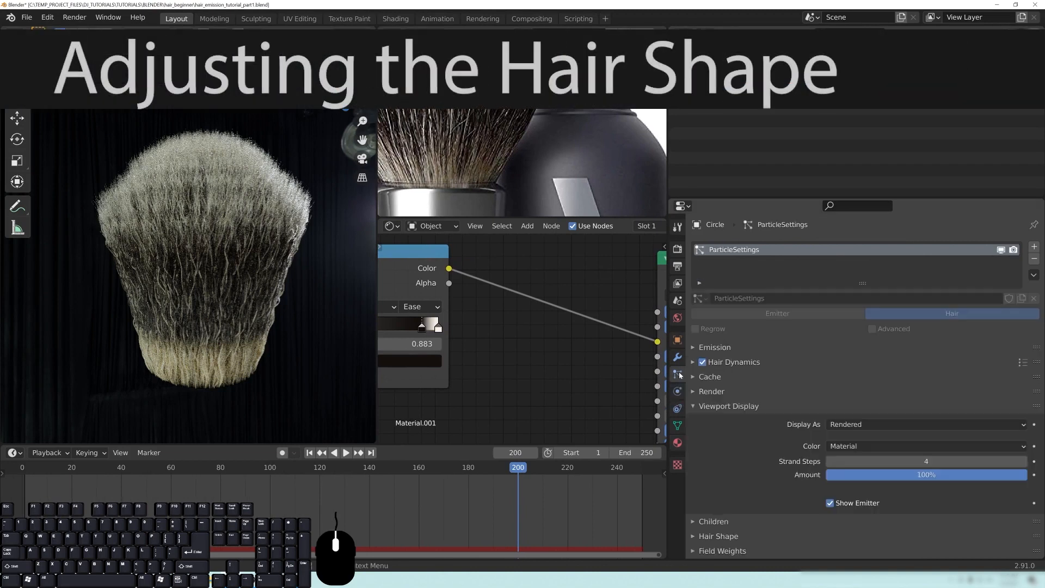
left_click(730, 406)
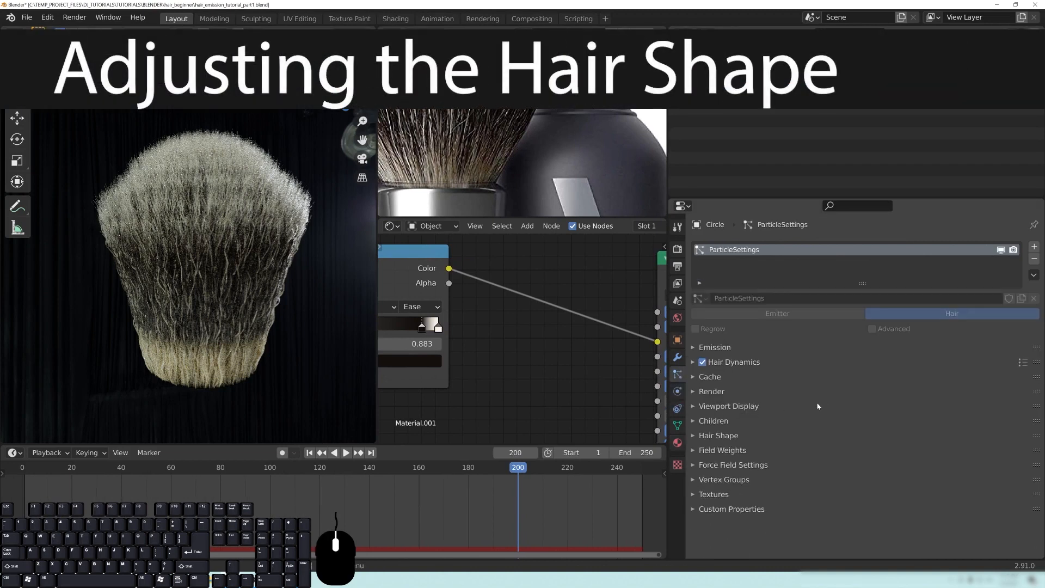
left_click(694, 435)
scroll(762, 430, "down", 1)
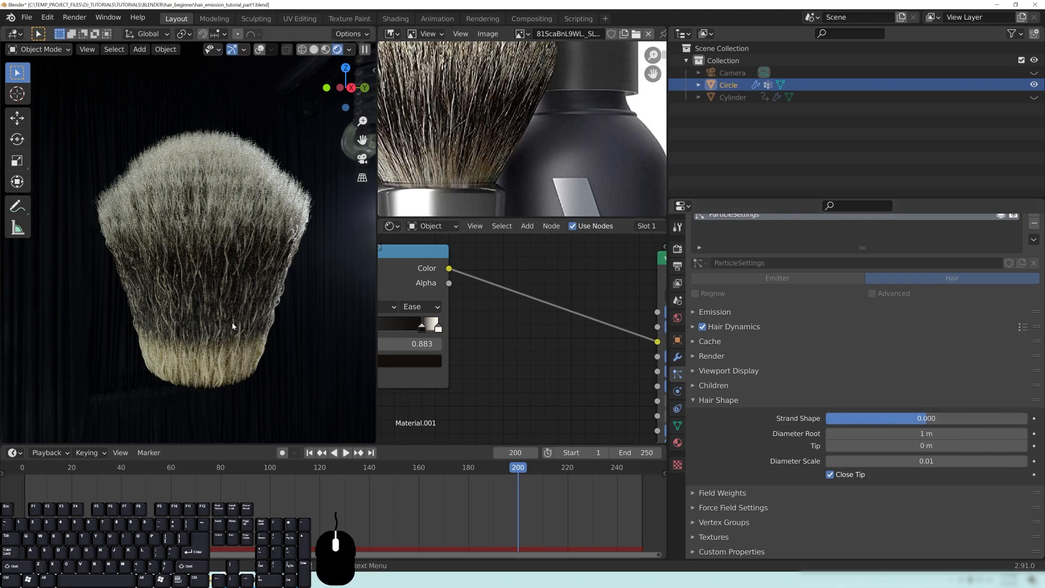
key("ctrl+s")
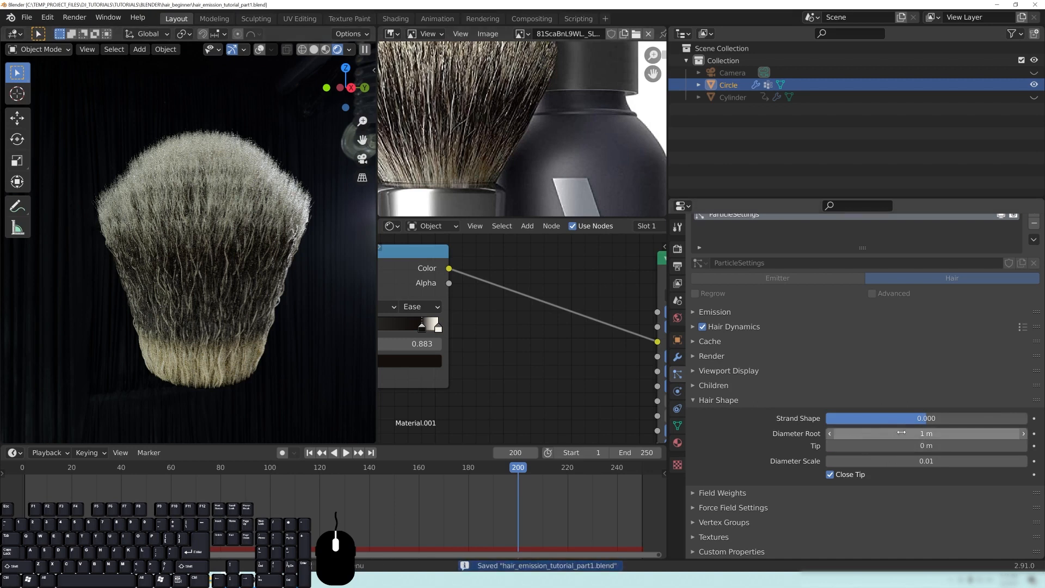
Step: Try a Diameter Root of 5 m for the hair strands and inspect the brush base up close
left_click(881, 436)
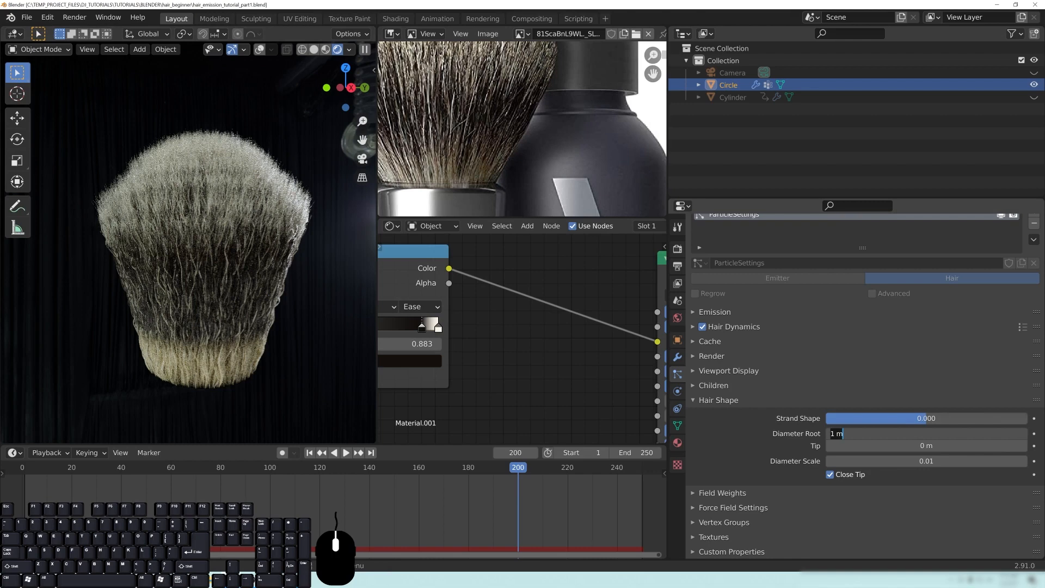
type("5")
key("Return")
mouse_move(277, 369)
middle_mouse_down("shift")
mouse_move(277, 276)
mouse_move(229, 349)
middle_mouse_up("shift")
scroll(276, 278, "up", 4)
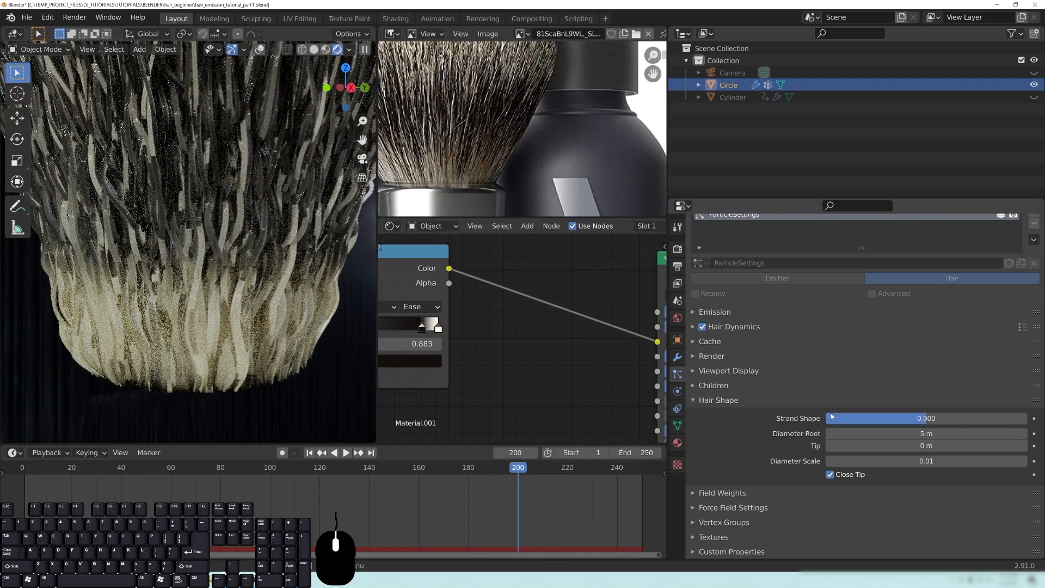
Step: Return the hair's Diameter Root to 1 m
left_click(925, 433)
type("1.0")
key("Return")
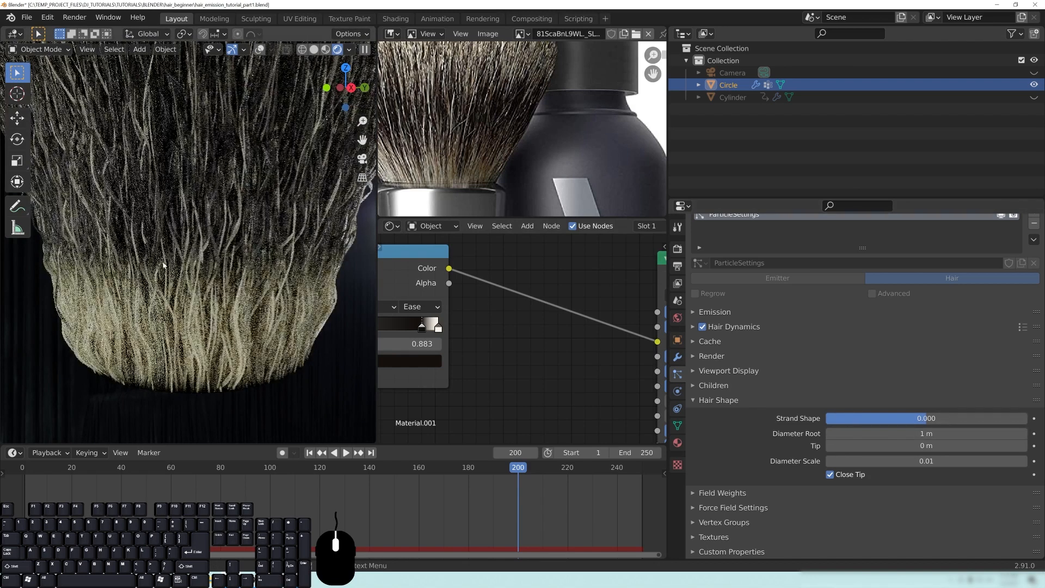
scroll(255, 343, "up", 1)
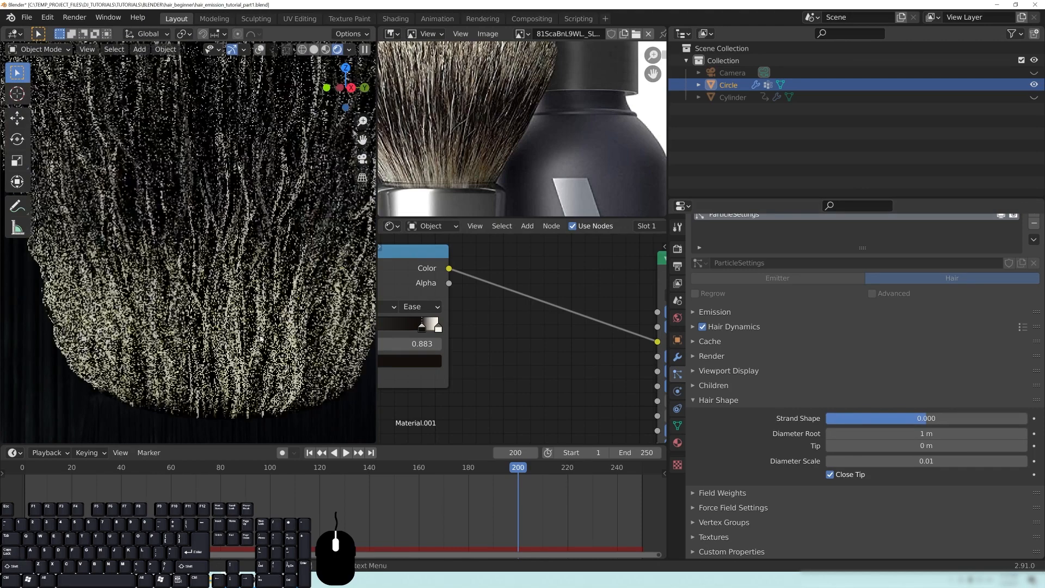
Step: Try a hair Tip diameter of 1 m and compare the brush's crown with the reference photo
scroll(265, 315, "down", 5)
middle_click_drag(266, 136, 268, 278, "shift")
scroll(267, 278, "up", 5)
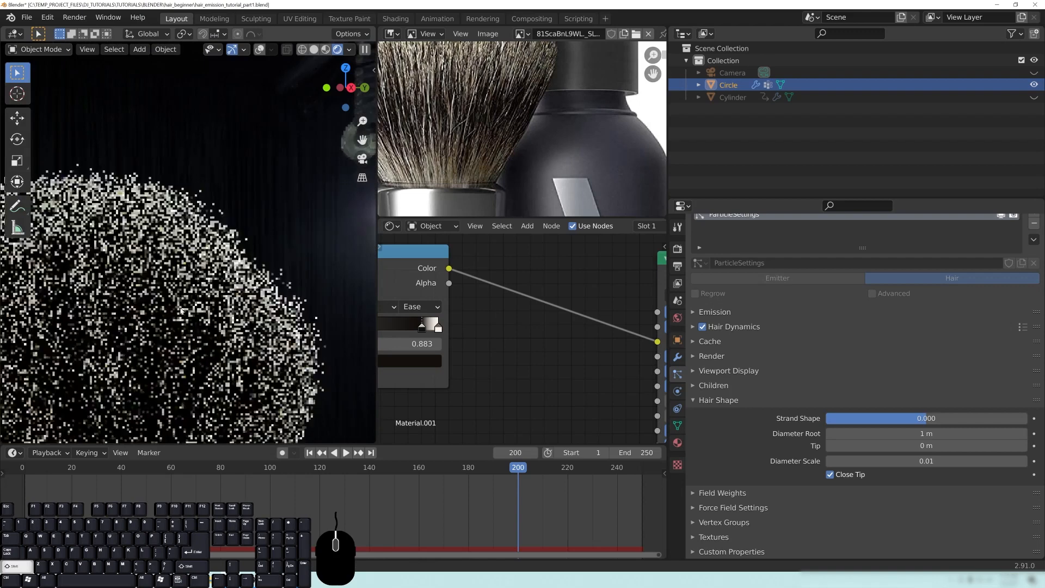
left_click(922, 446)
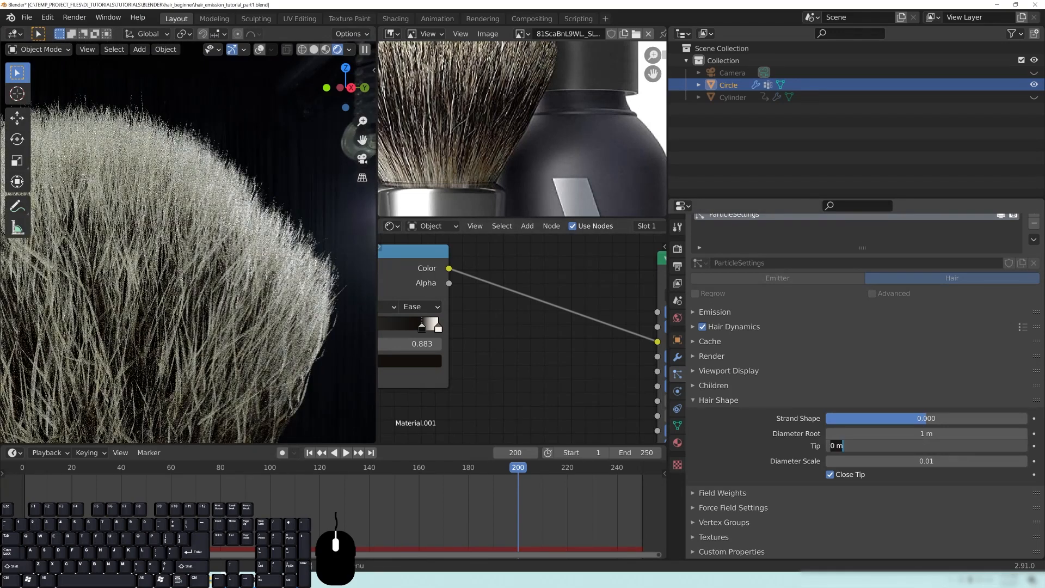
type("1")
key("Return")
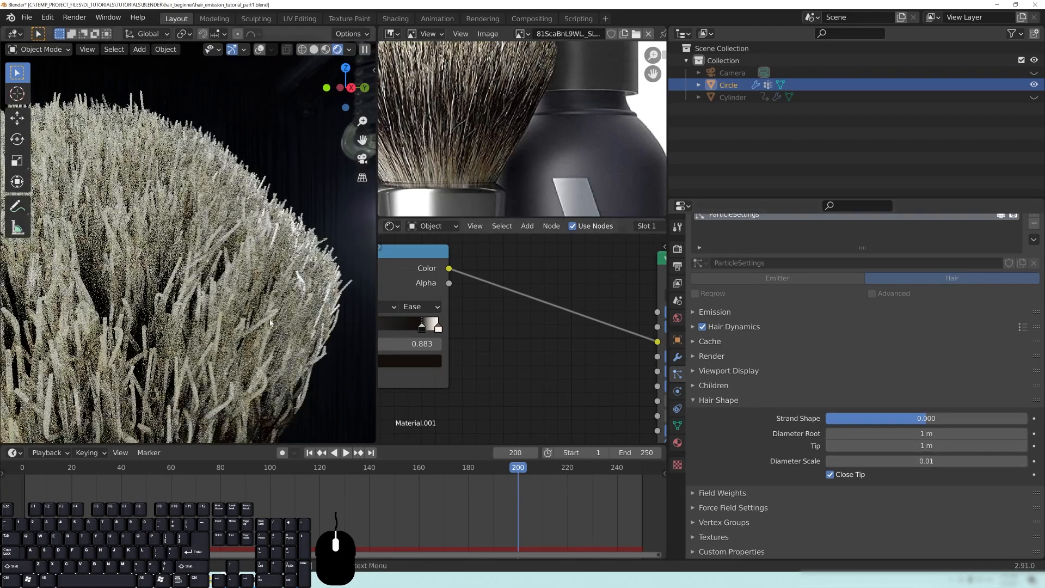
scroll(188, 254, "down", 2)
mouse_move(173, 333)
middle_mouse_down("shift")
mouse_move(245, 256)
mouse_move(182, 283)
middle_mouse_up("shift")
scroll(184, 256, "down", 1)
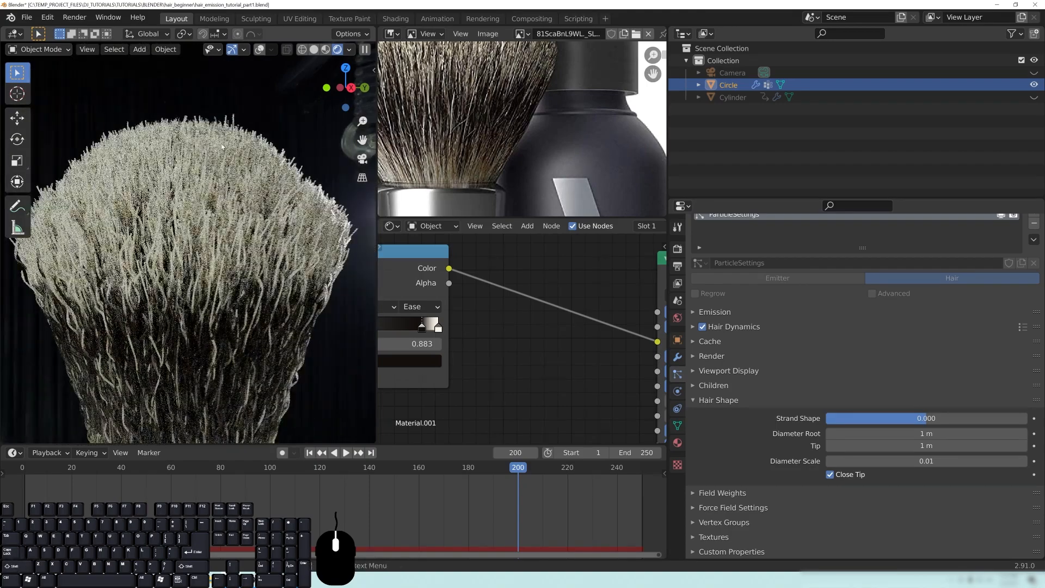
middle_click_drag(293, 259, 236, 272, "shift")
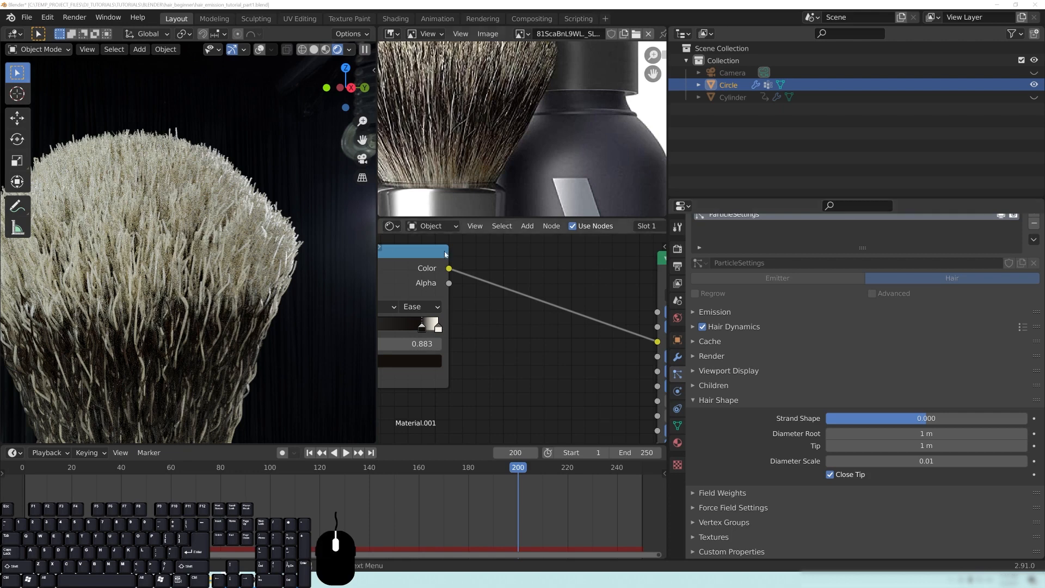
scroll(509, 106, "up", 2)
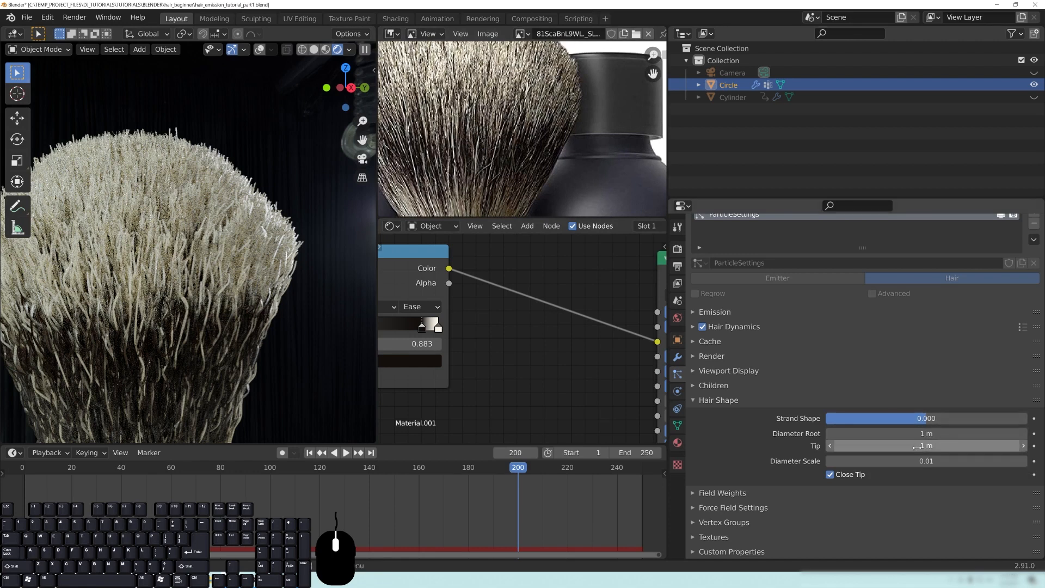
Step: Try a thinner hair Tip diameter of 0.15 m and inspect the bristle ends
left_click(918, 447)
type(".15")
key("Return")
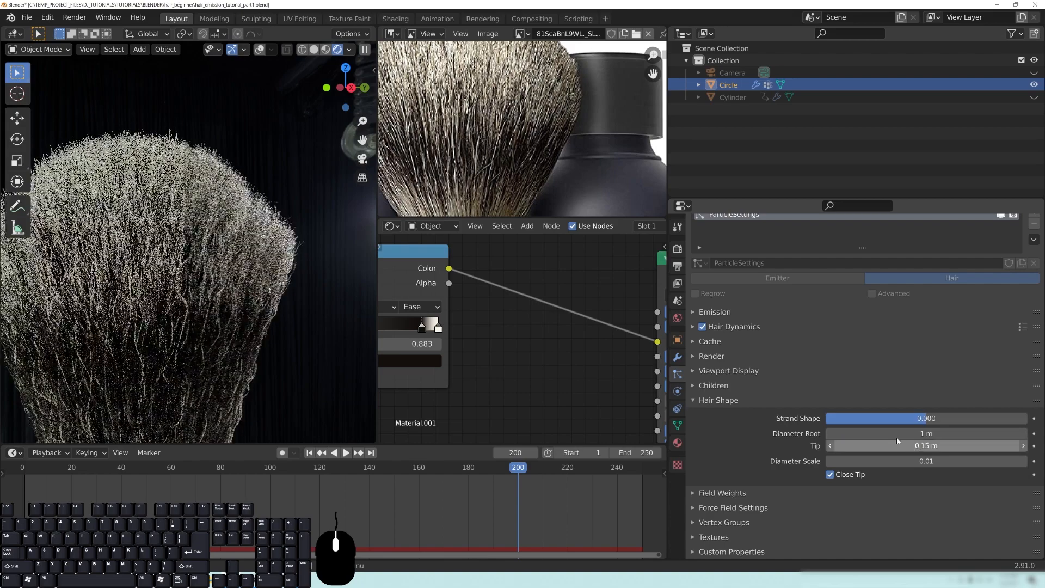
scroll(240, 275, "up", 4)
mouse_move(121, 286)
middle_mouse_down("shift")
mouse_move(154, 254)
mouse_move(122, 210)
middle_mouse_up("shift")
scroll(154, 254, "down", 1)
scroll(154, 254, "down", 4)
middle_click_drag(265, 285, 163, 295, "shift")
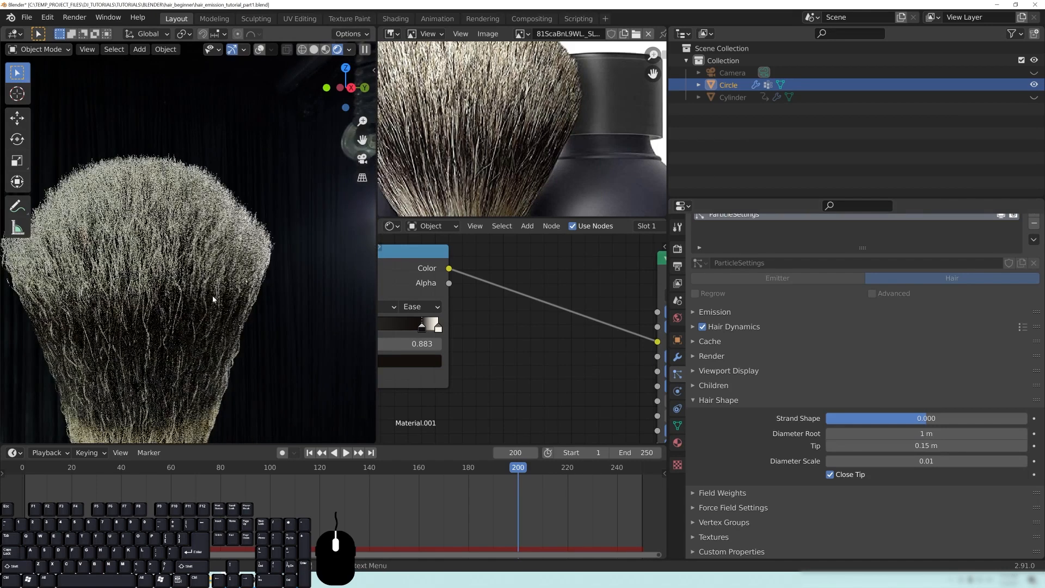
Step: Return the hair's Tip diameter to 0 m
left_click(893, 446)
type("0")
key("Return")
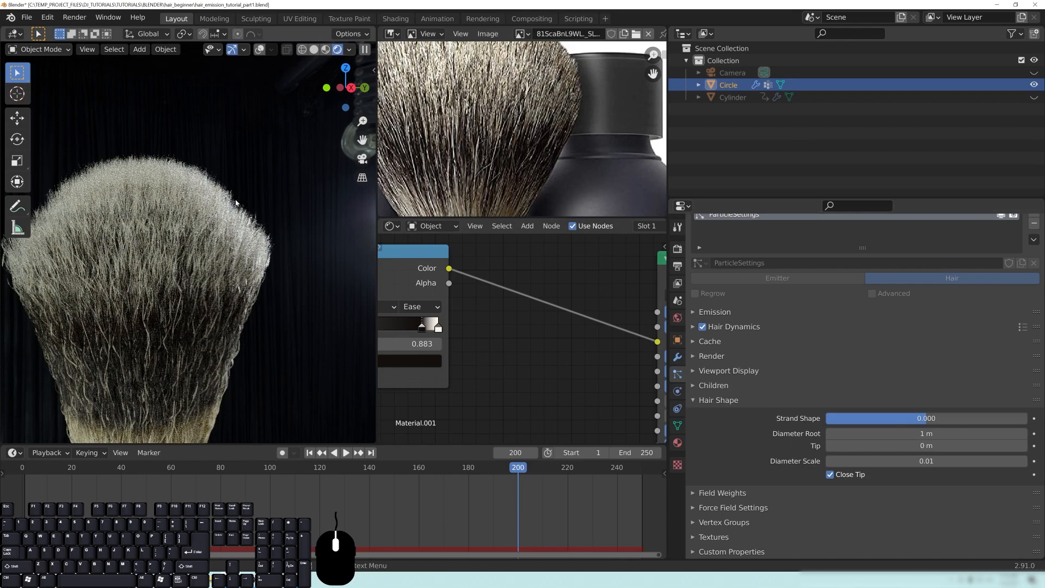
Step: Set the hair's Tip diameter to 0.15 m and inspect the bristles up close and from farther away
middle_click_drag(172, 222, 274, 226, "shift")
scroll(274, 226, "up", 1)
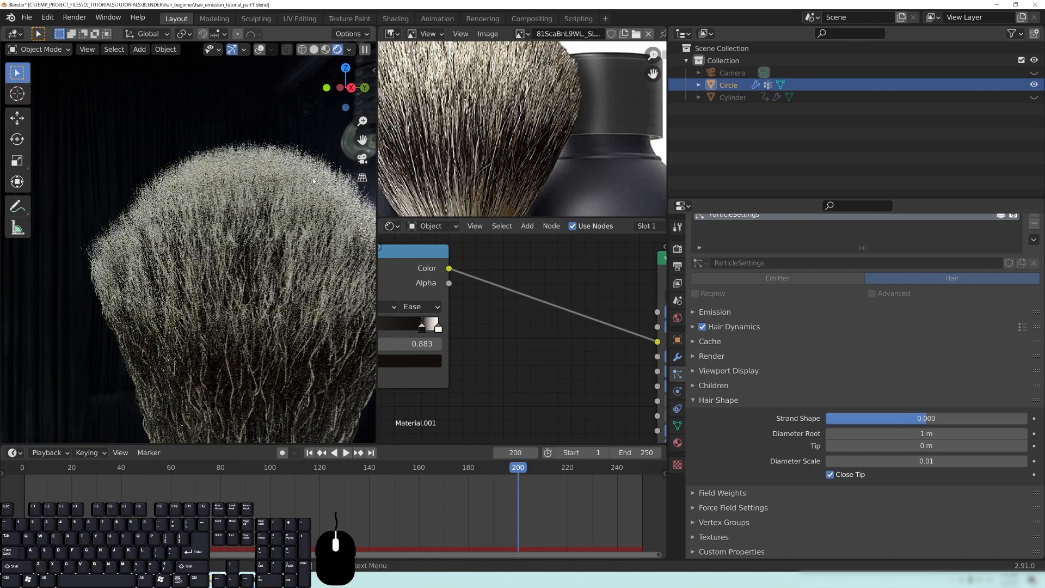
middle_click_drag(358, 287, 369, 283, "shift")
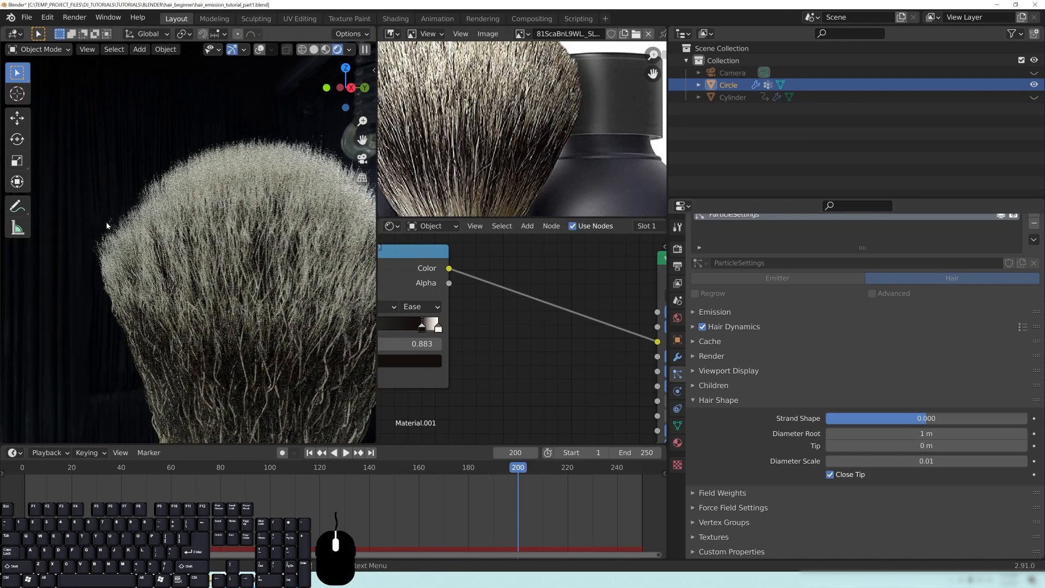
left_click(924, 445)
type(".15")
key("Return")
mouse_move(360, 280)
middle_mouse_down("shift")
mouse_move(231, 263)
mouse_move(287, 240)
middle_mouse_up("shift")
middle_click_drag(232, 282, 259, 262, "shift")
scroll(260, 263, "down", 3)
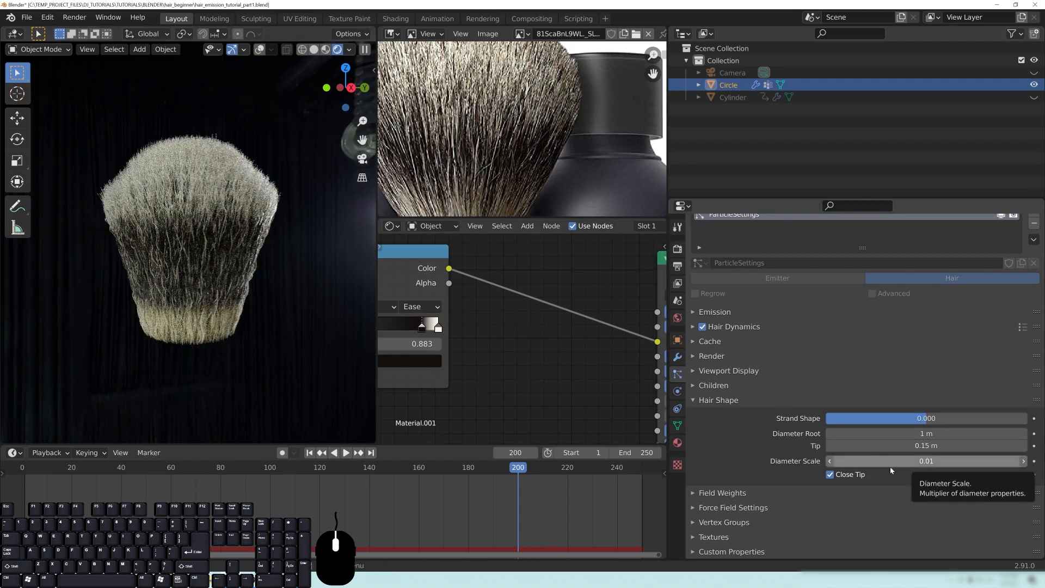
scroll(209, 262, "up", 3)
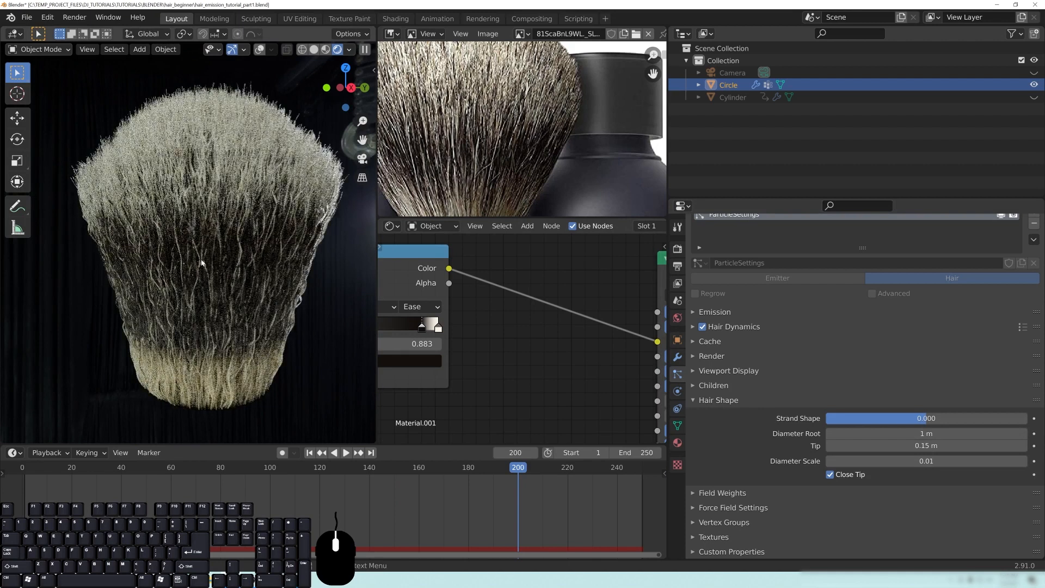
Step: Try a hair Diameter Scale of 1 on the brush bristles
left_click(925, 461)
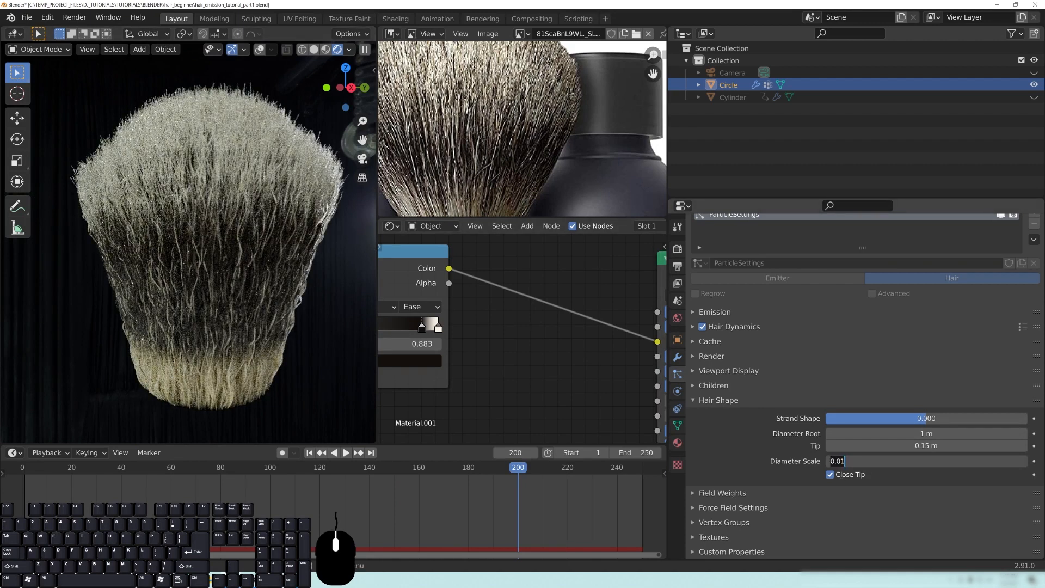
type("1")
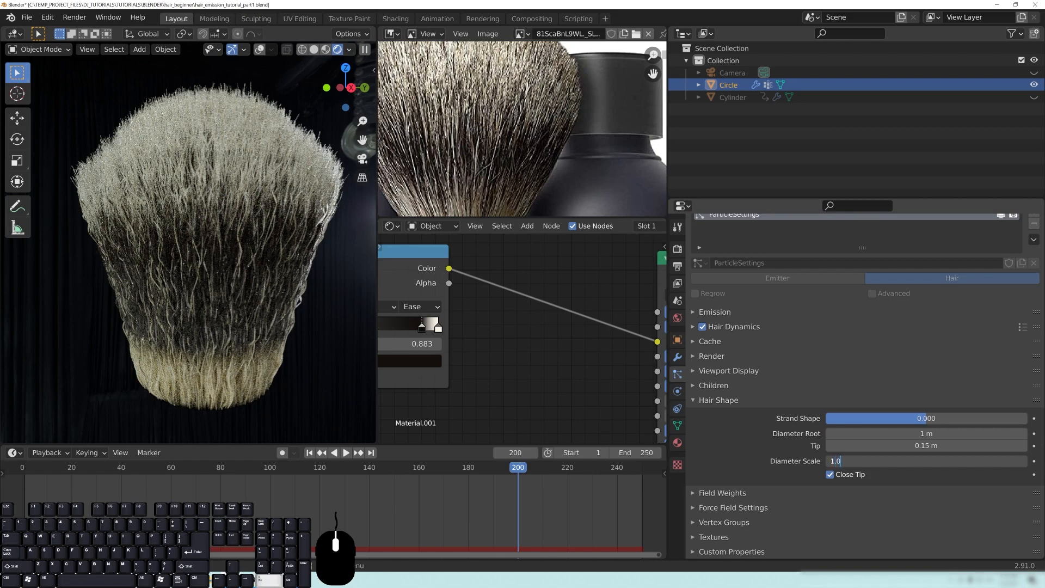
key("Return")
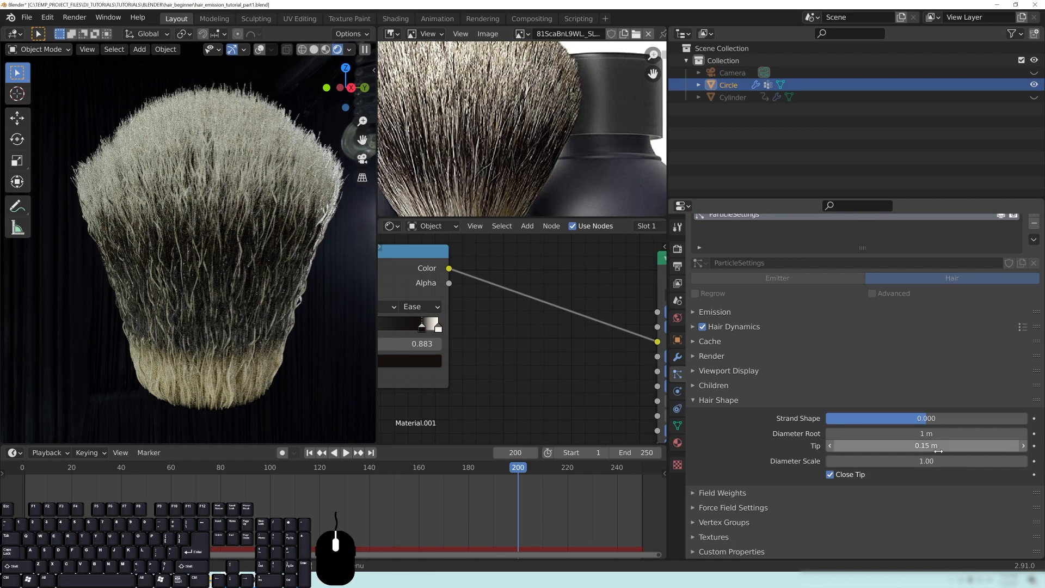
left_click(937, 537)
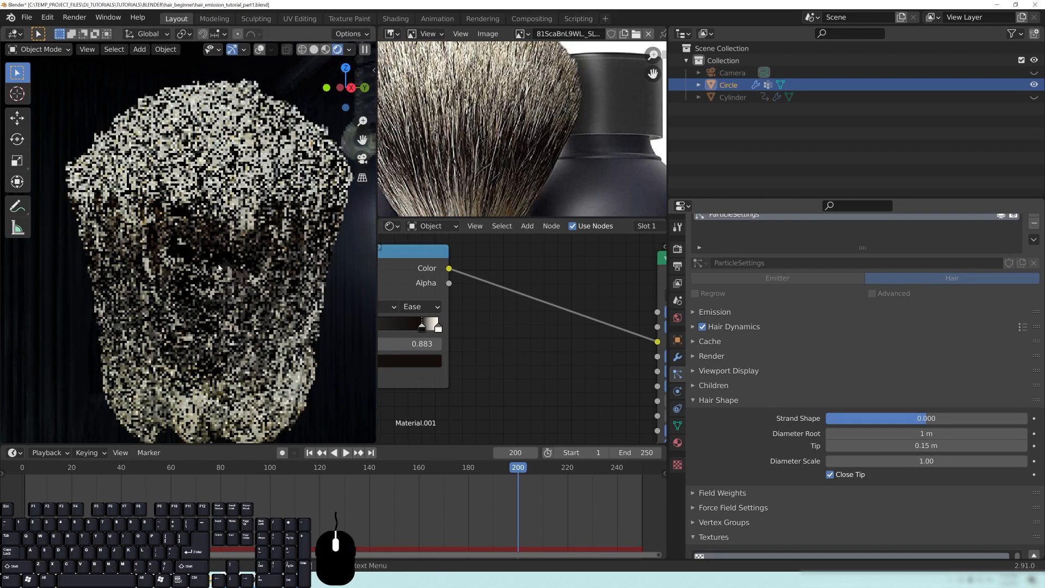
Step: Try smaller hair Diameter Scale values of 0.25, 0.1 and 0.05 in turn
left_click(927, 461)
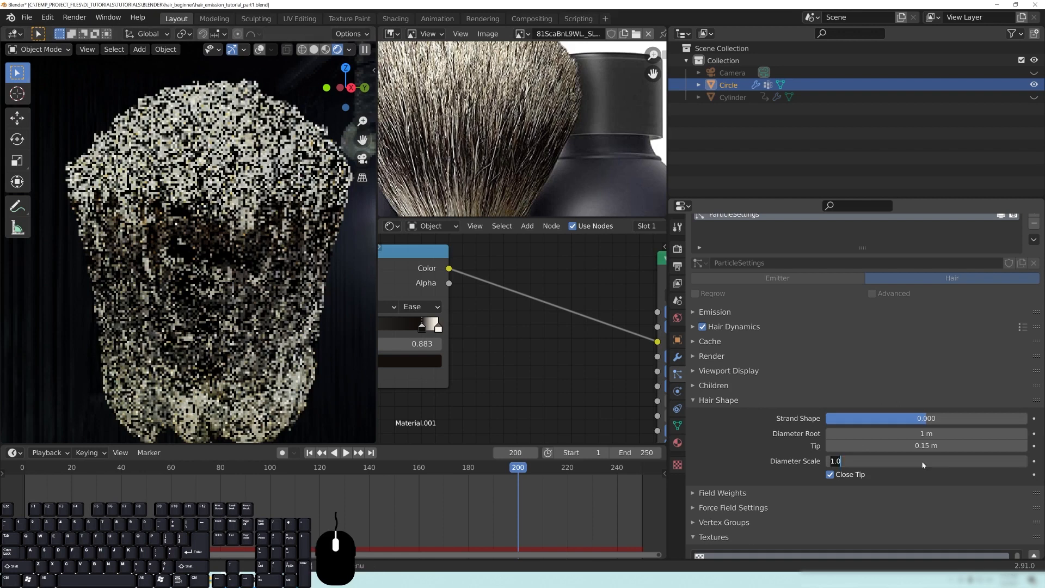
type("0.25")
key("Return")
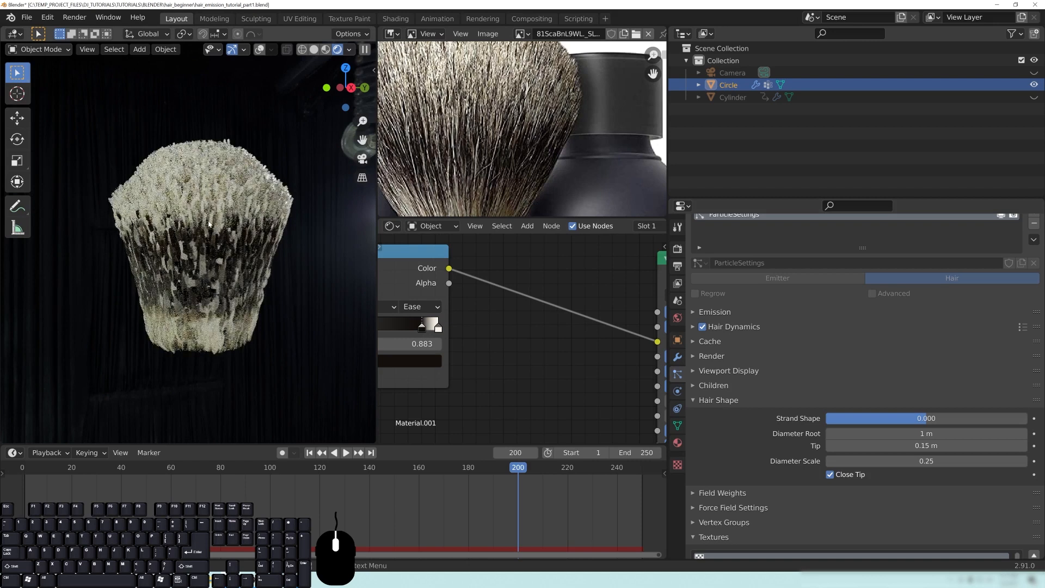
left_click(927, 462)
type("0.1")
key("Return")
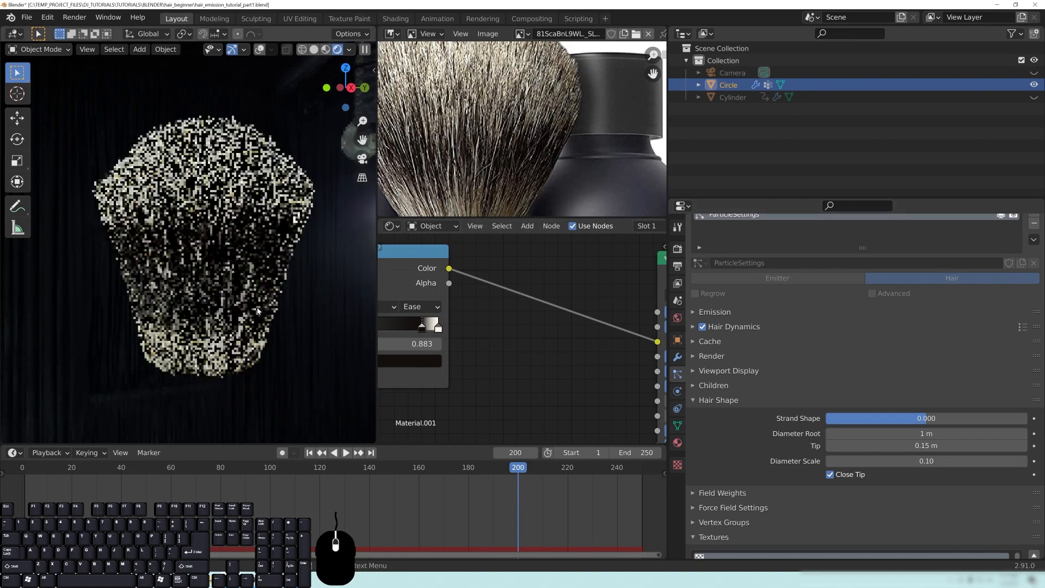
left_click(885, 461)
type(".05")
key("Return")
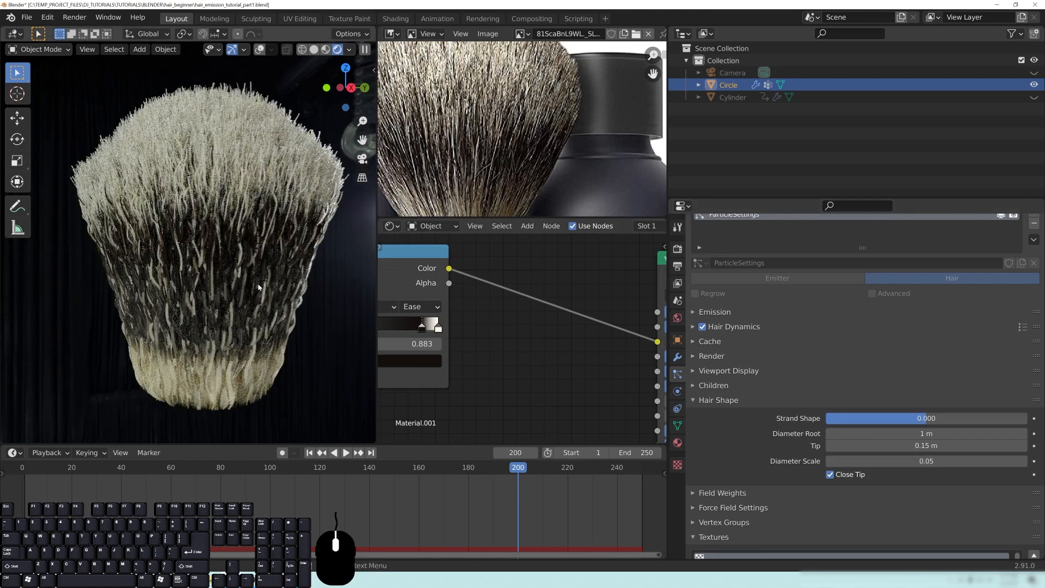
Step: Return the hair's Diameter Scale to 0.01
left_click(885, 461)
type(".012")
key("BackSpace")
key("Return")
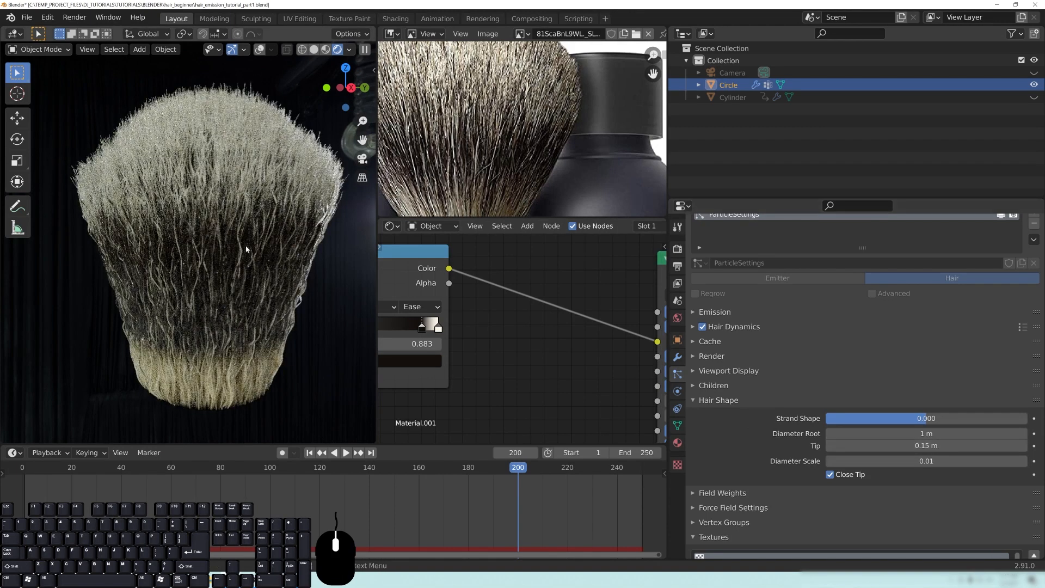
Step: Try a hair Diameter Scale of 0.03 and inspect the brush from several angles and distances
left_click(842, 461)
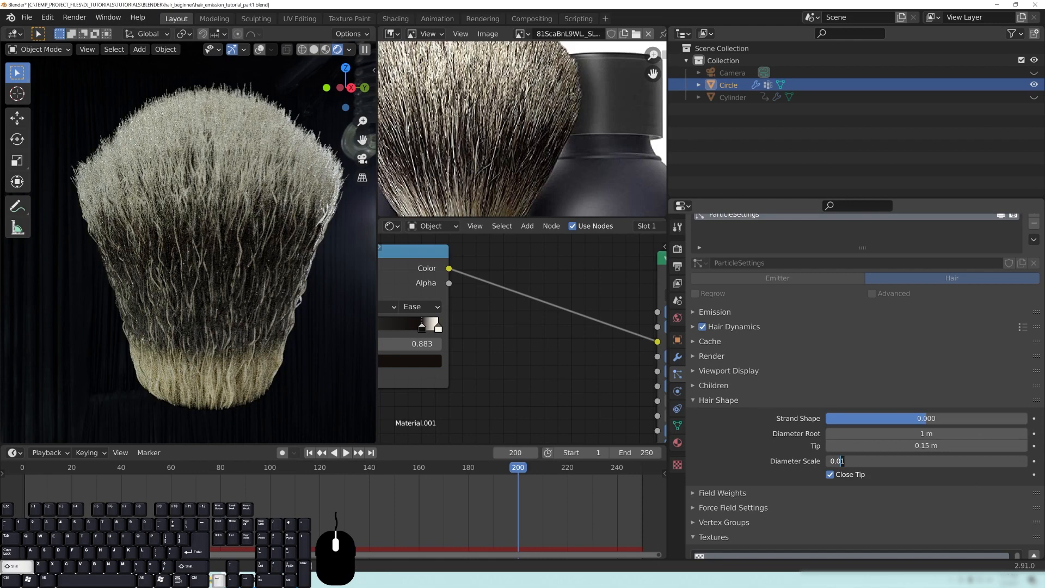
key("BackSpace")
type("3")
key("Return")
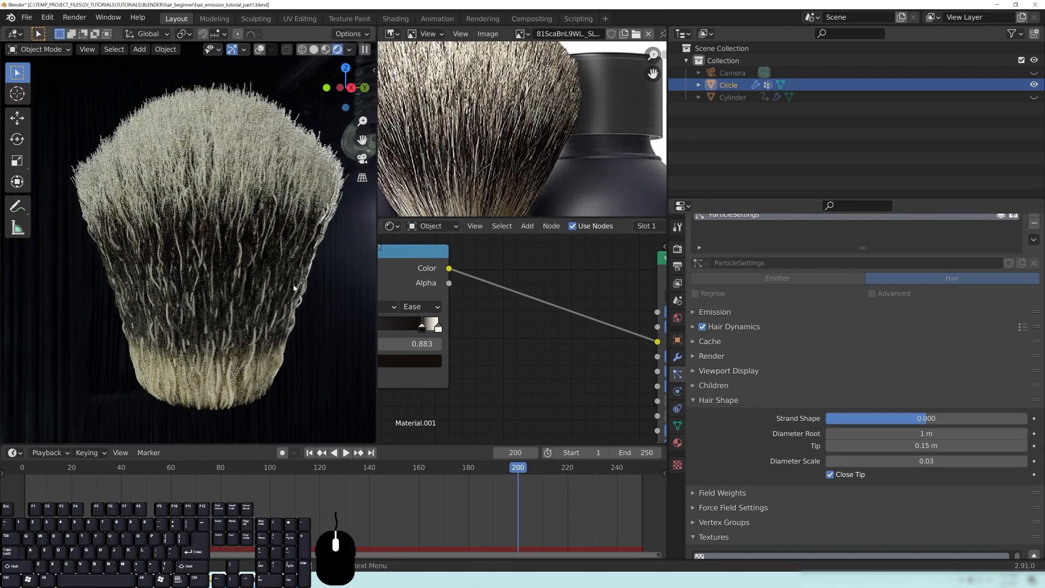
scroll(273, 299, "down", 2)
mouse_move(273, 301)
middle_mouse_down()
mouse_move(289, 303)
mouse_move(277, 331)
mouse_move(250, 333)
middle_mouse_up()
scroll(273, 310, "up", 1)
scroll(235, 322, "down", 1)
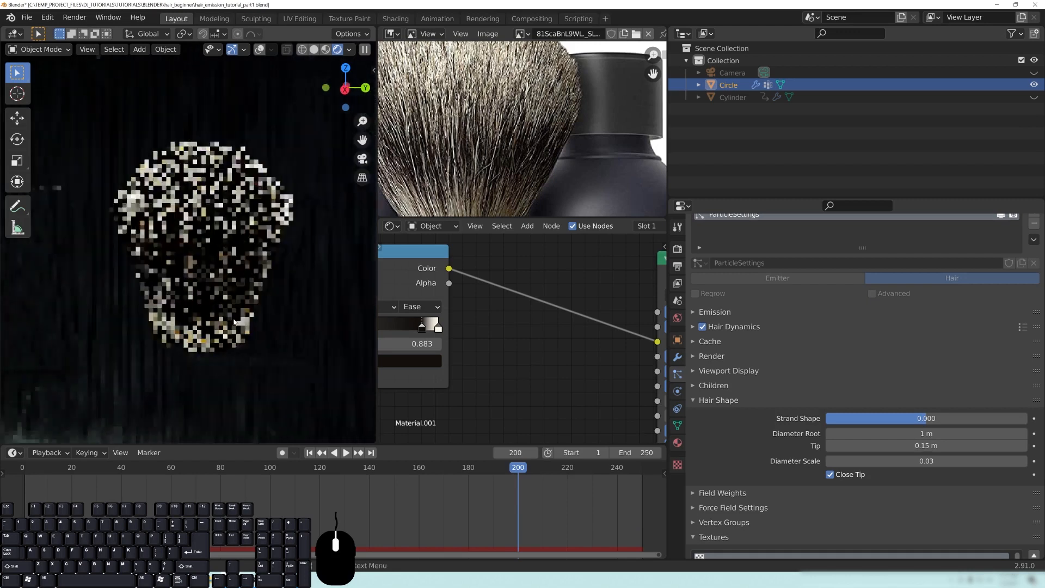
scroll(234, 322, "down", 2)
middle_click_drag(214, 320, 236, 320)
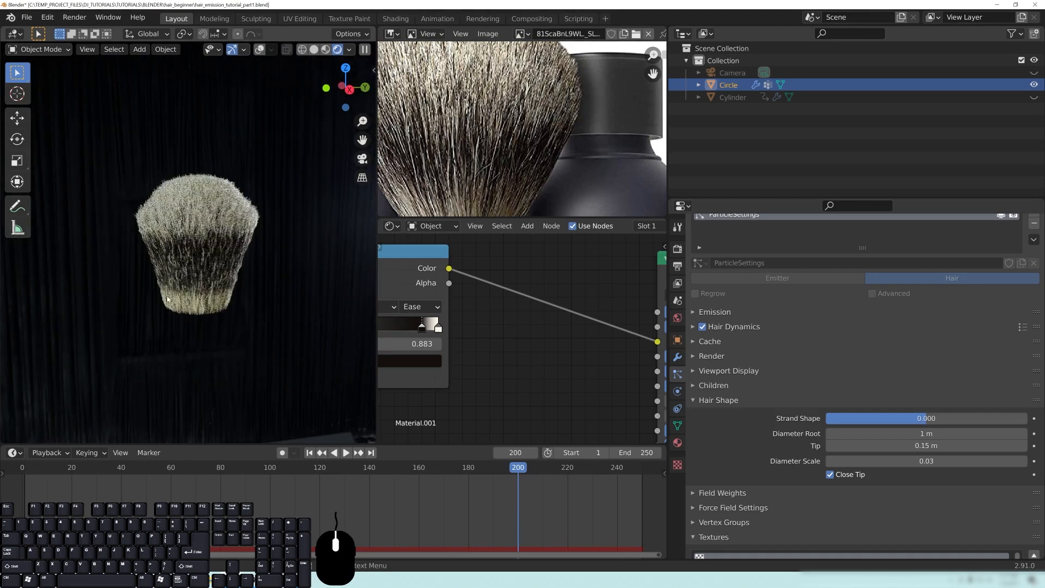
Step: Set the hair's Diameter Scale to 0.02 and view the brush from another angle
scroll(178, 300, "up", 2)
double_click(926, 460)
key("shift+Left")
key("Return")
scroll(263, 337, "up", 1)
middle_click_drag(264, 340, 251, 296)
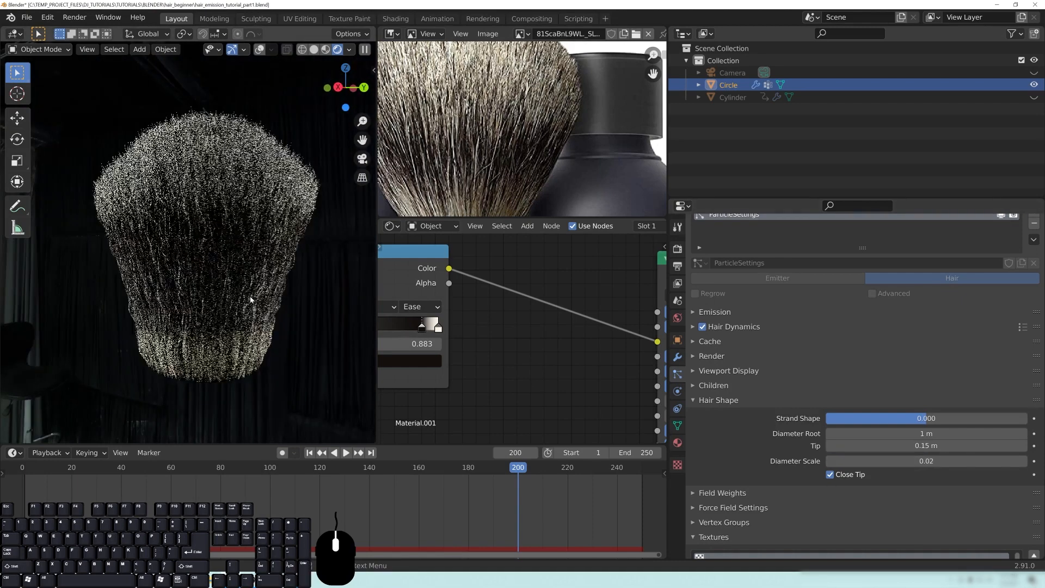
Step: Compare the bristles' thickness and color with the whole brush head in the reference photo
scroll(264, 212, "down", 1)
mouse_move(264, 213)
middle_mouse_down()
mouse_move(252, 230)
mouse_move(258, 265)
middle_mouse_up()
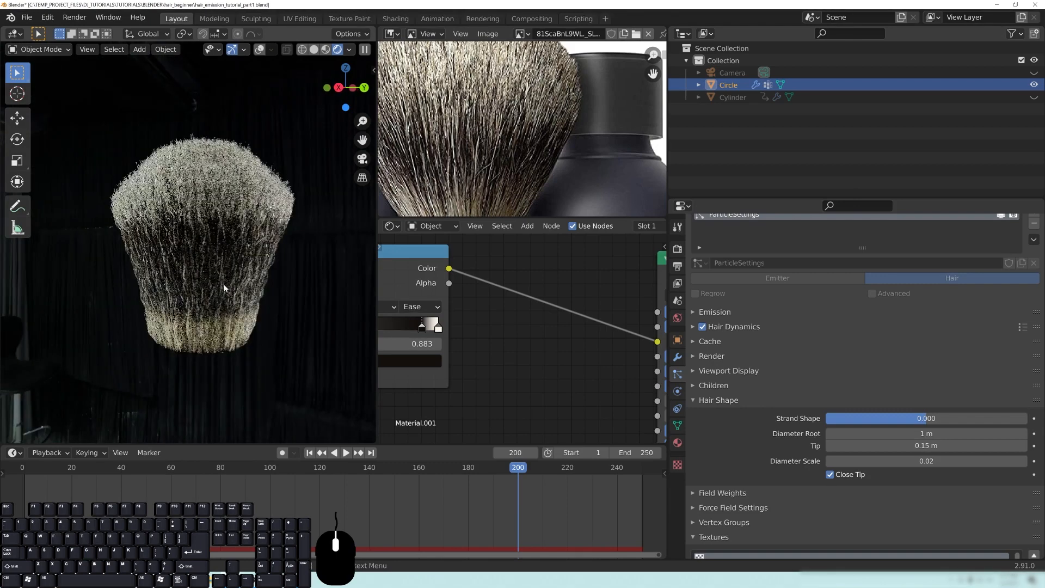
scroll(223, 284, "up", 1)
scroll(220, 299, "down", 2)
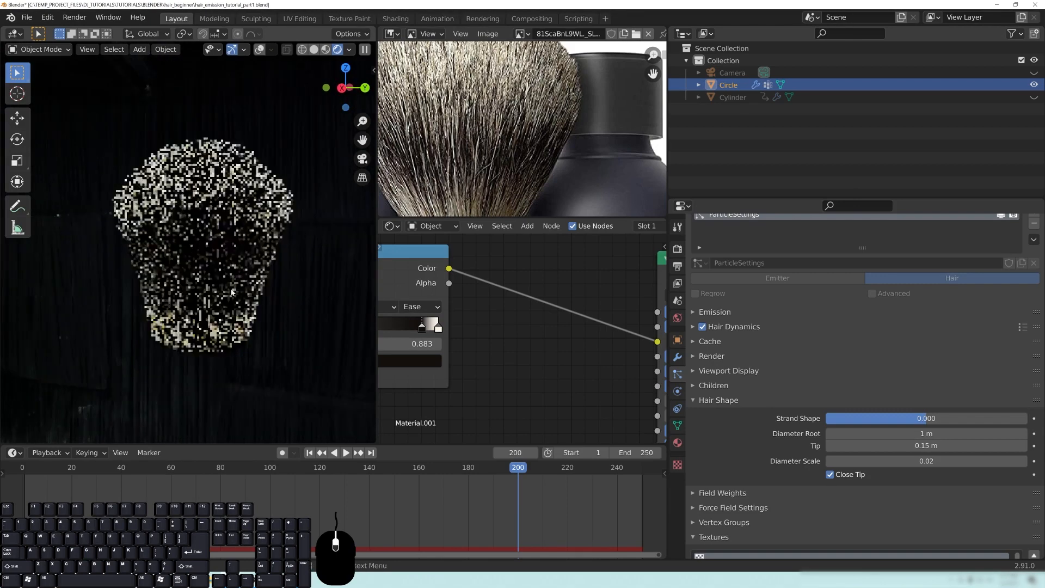
scroll(459, 90, "up", 2)
scroll(459, 90, "down", 1)
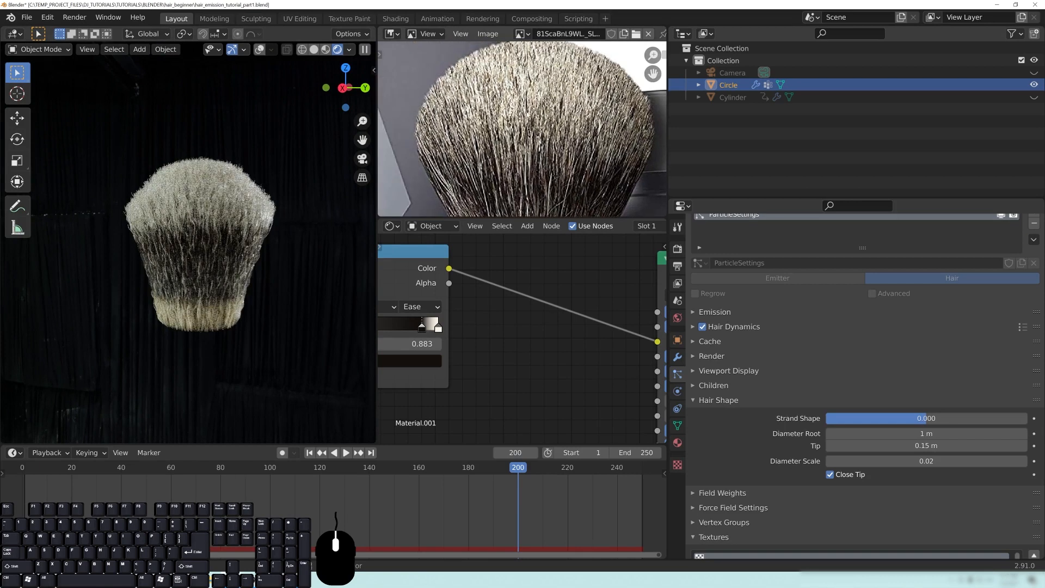
scroll(434, 140, "up", 1)
scroll(230, 294, "up", 1)
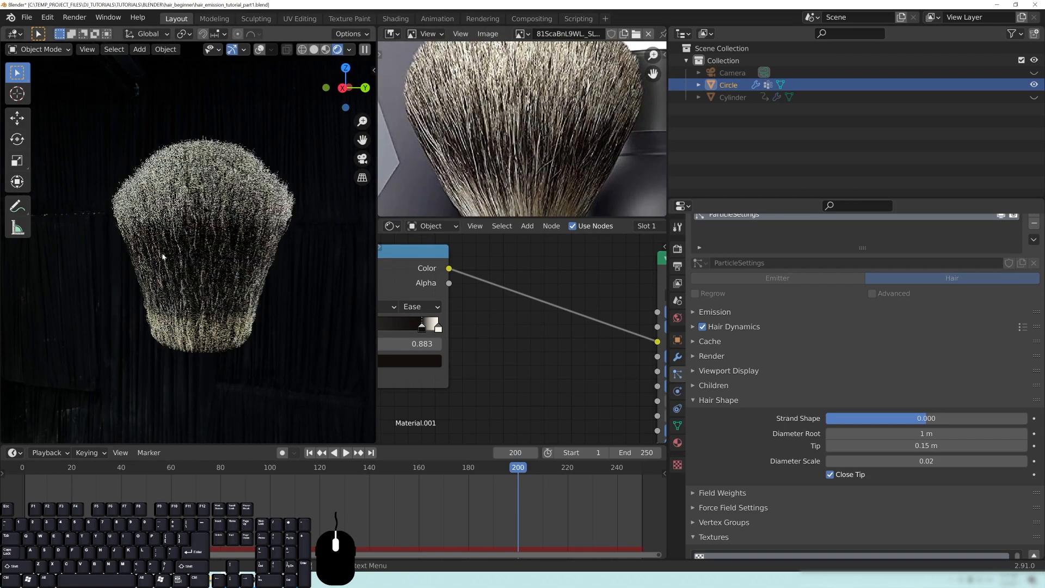
Step: Rearrange the Hair Info, ColorRamp and Principled Hair BSDF nodes into a compact row so the whole chain fits in view
middle_click_drag(559, 416, 481, 339)
scroll(481, 339, "down", 4)
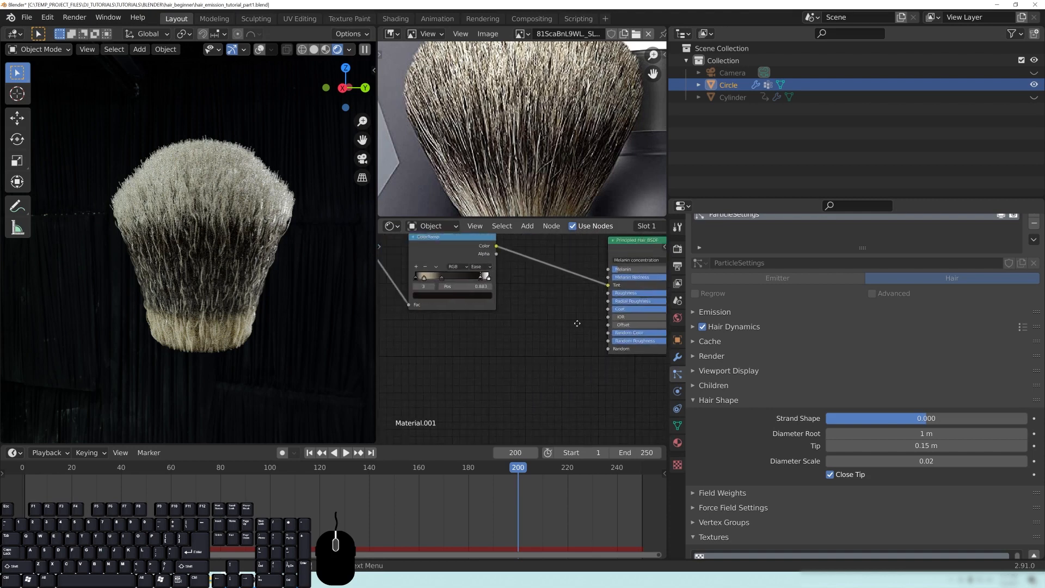
middle_click_drag(513, 339, 555, 348)
left_click_drag(461, 295, 587, 367)
middle_click_drag(614, 351, 528, 358)
scroll(528, 361, "down", 1)
left_click_drag(449, 280, 476, 255)
middle_click_drag(500, 349, 515, 338)
left_click_drag(428, 282, 454, 265)
left_click_drag(558, 268, 584, 305)
left_click_drag(460, 259, 478, 289)
middle_click_drag(555, 367, 501, 367)
scroll(513, 365, "up", 1)
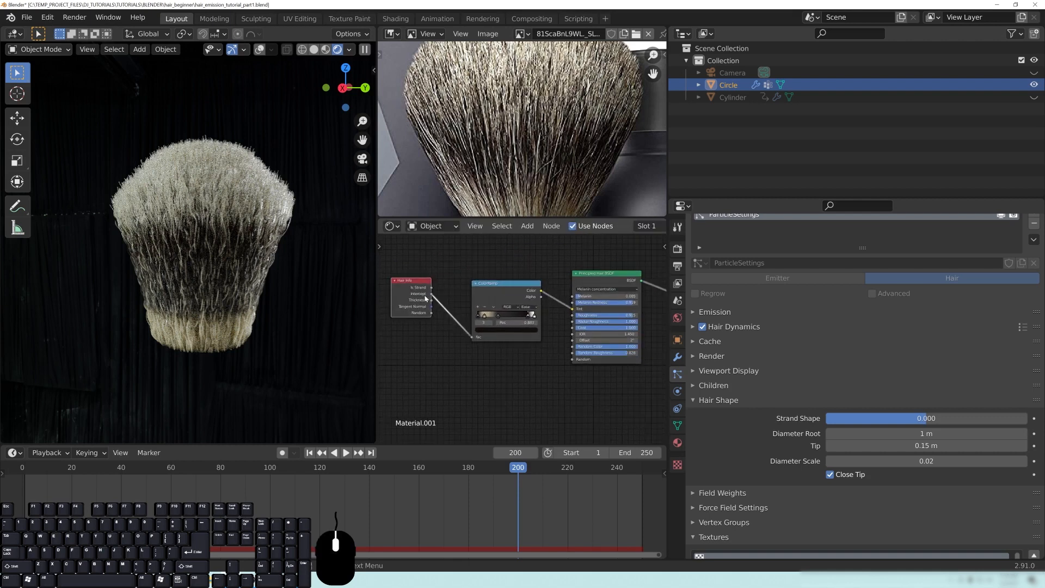
Step: Try Hair Info's Thickness output as the ColorRamp's Fac input, and reconnect the Intercept output
left_click_drag(431, 300, 461, 263)
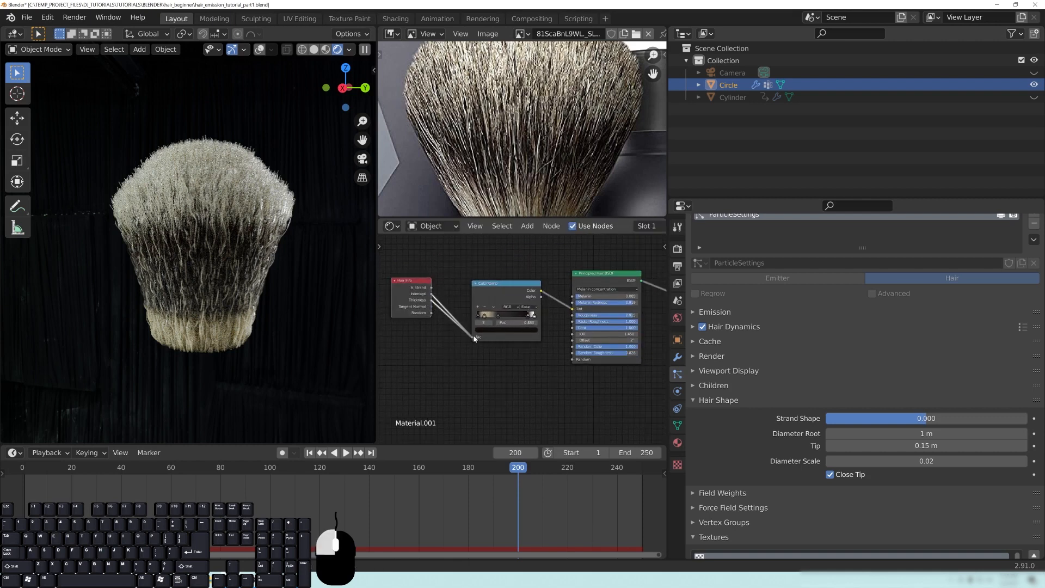
left_click_drag(474, 338, 472, 338)
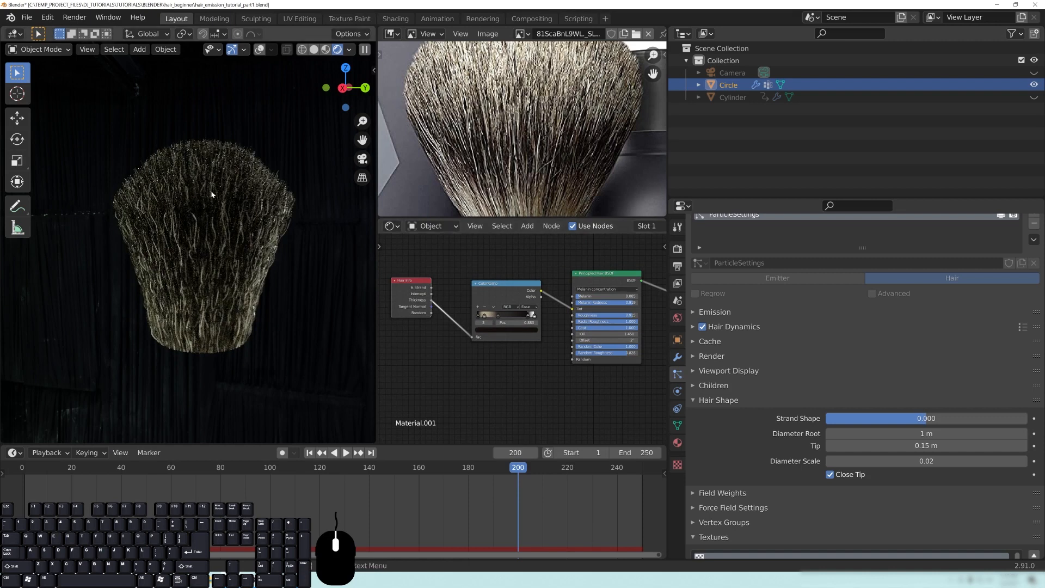
left_click_drag(431, 295, 469, 295)
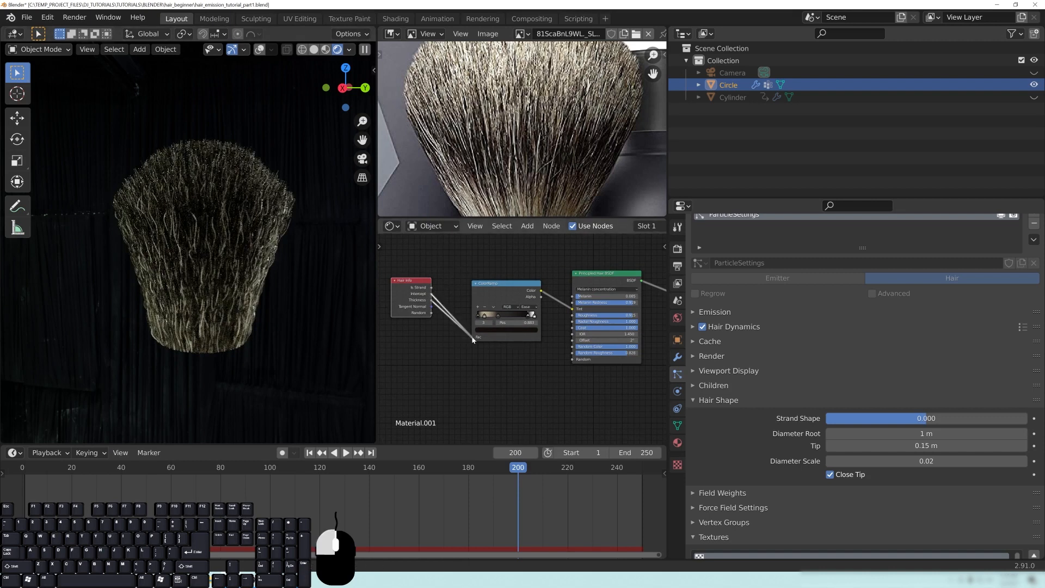
left_click_drag(471, 339, 472, 338)
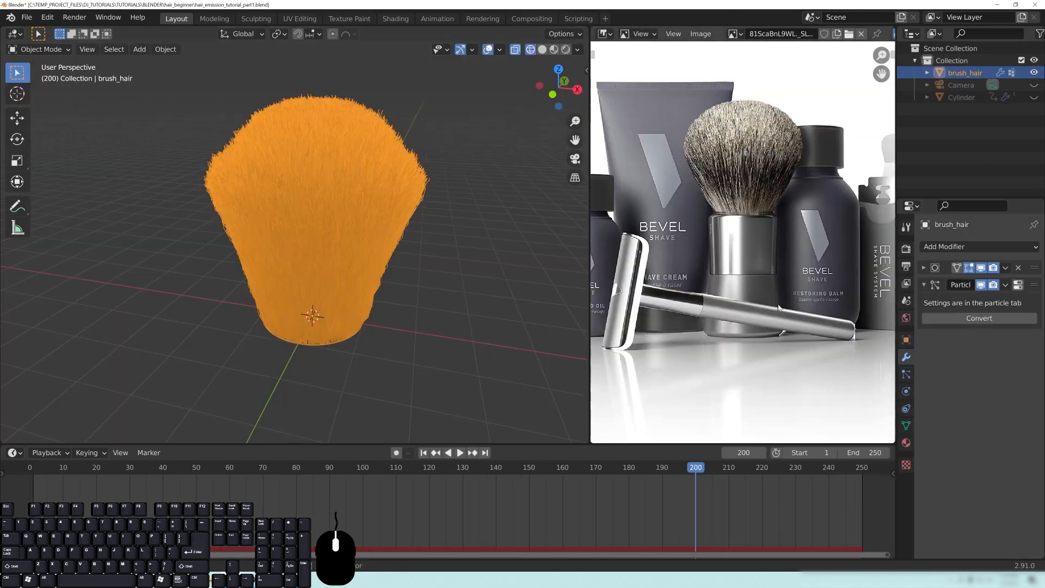
mouse_move(357, 355)
middle_mouse_down()
mouse_move(350, 341)
mouse_move(397, 284)
middle_mouse_up()
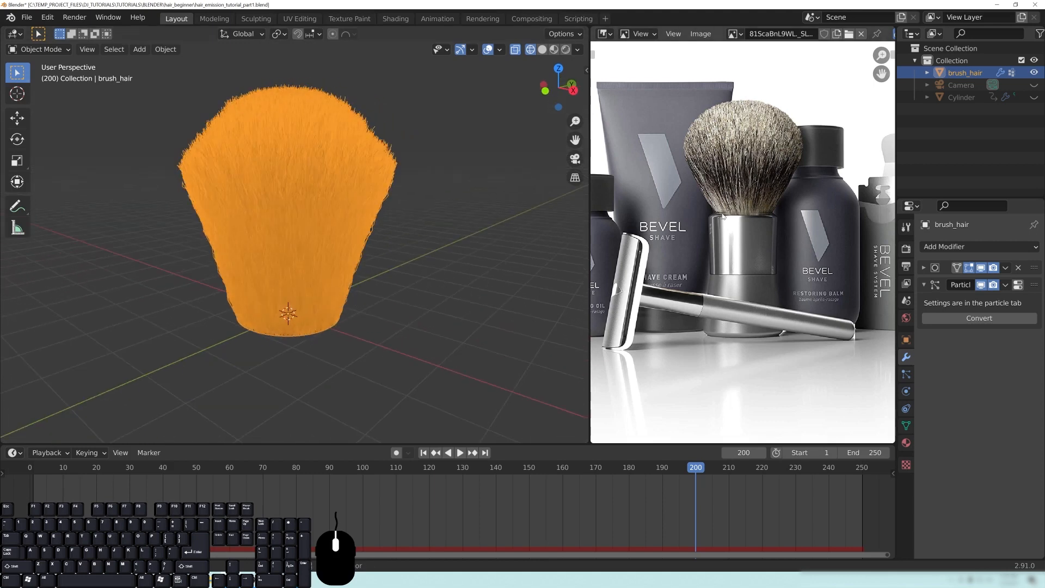
middle_click_drag(403, 349, 421, 333)
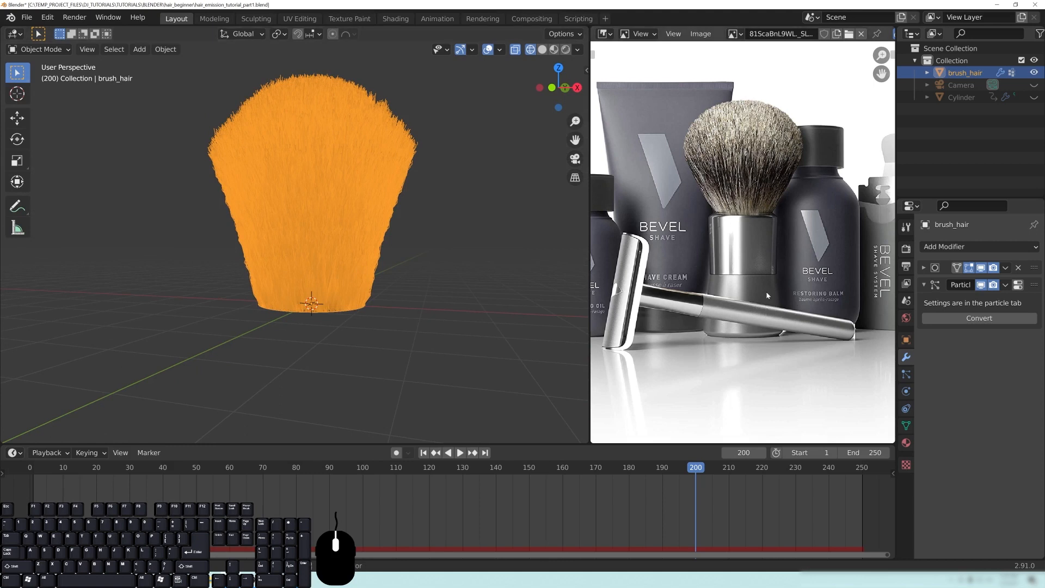
mouse_move(397, 322)
middle_mouse_down()
mouse_move(408, 341)
mouse_move(384, 337)
middle_mouse_up()
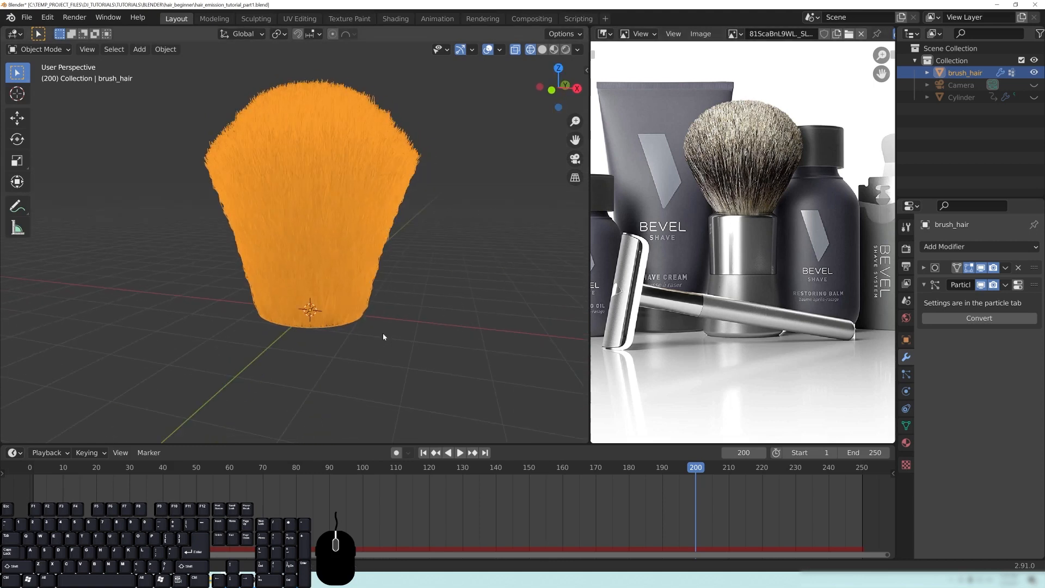
middle_click_drag(301, 317, 294, 313)
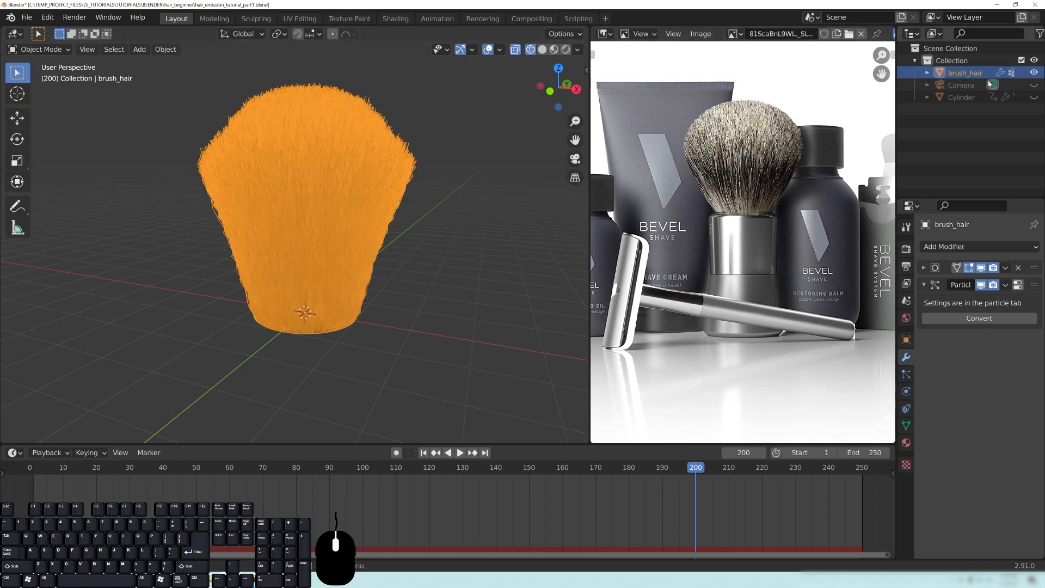
double_click(968, 72)
key("Return")
middle_click_drag(403, 257, 383, 259)
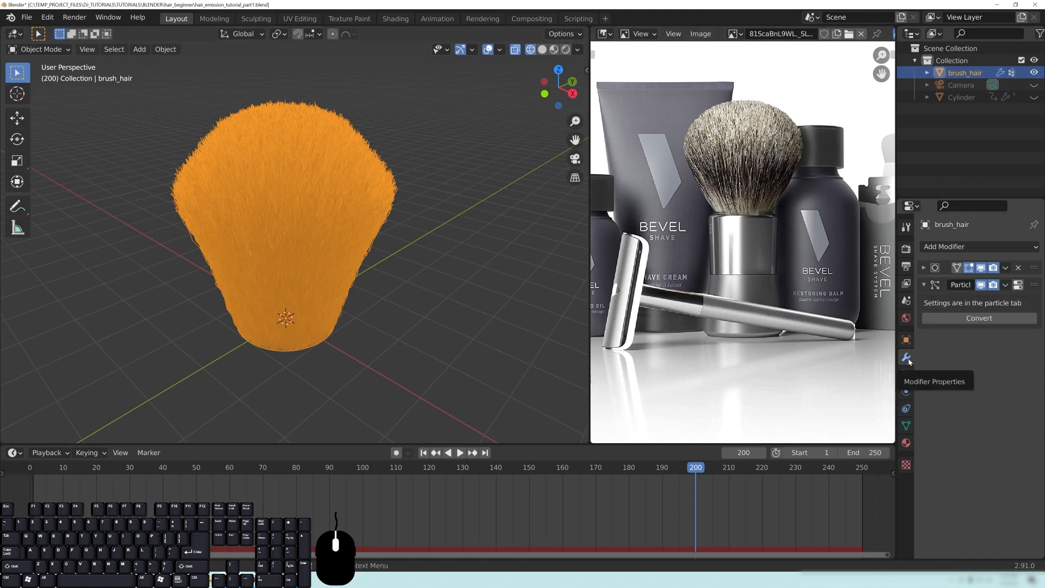
Step: Hide brush_hair's particle system in the viewport and frame the bare base mesh
left_click(982, 285)
middle_click_drag(374, 362, 219, 351)
scroll(383, 356, "up", 3)
middle_click_drag(384, 356, 370, 272, "shift")
scroll(380, 272, "up", 2)
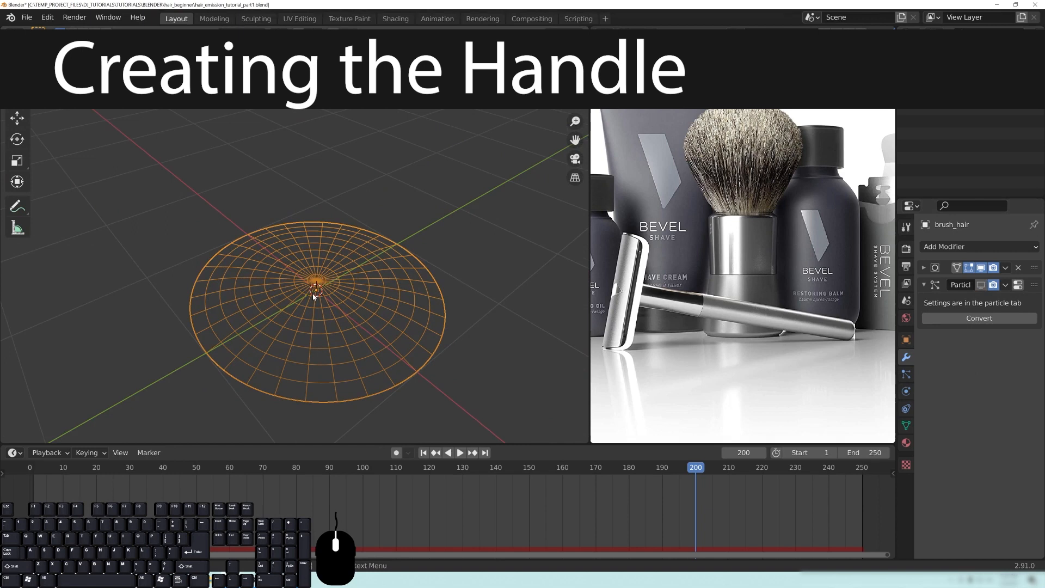
Step: Add a mesh circle at the brush base and enter Edit Mode on it
key("shift+a")
left_click(377, 36)
middle_click_drag(288, 318, 315, 286)
key("Tab")
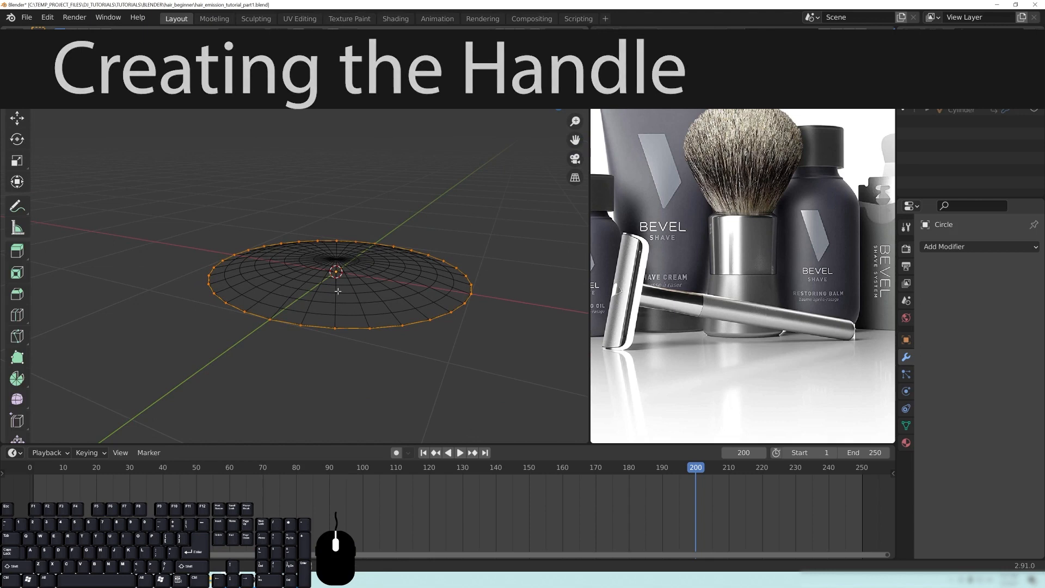
Step: In front view, extrude the circle's edge loop straight down along Z to form the handle's tall cylindrical wall
key("KP_1")
scroll(358, 302, "down", 2)
middle_click_drag(358, 303, 327, 186, "shift")
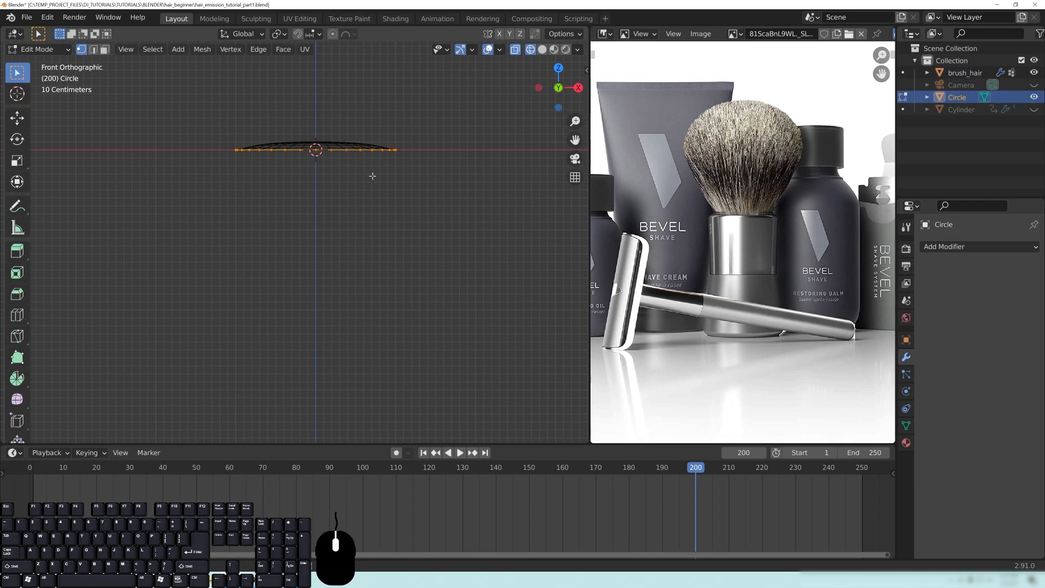
key("g")
key("z")
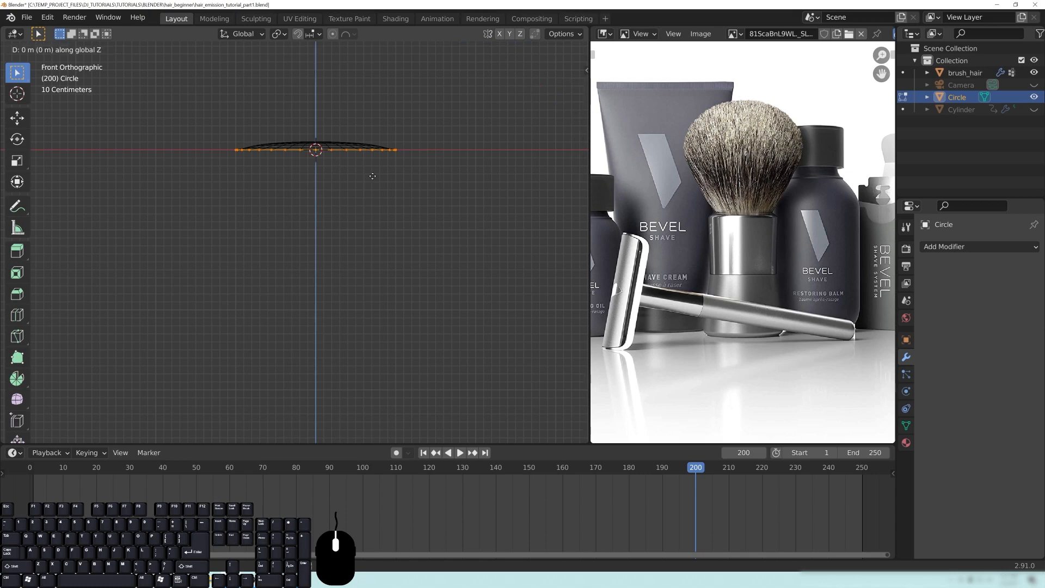
left_click(368, 415)
middle_click_drag(385, 345, 404, 264, "shift")
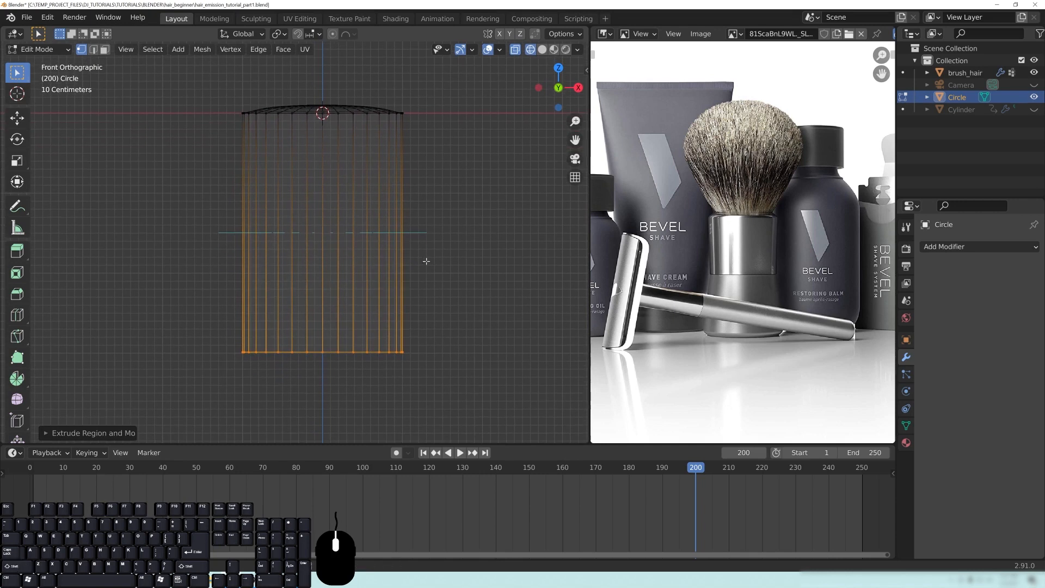
Step: Extrude the whole cylinder in place and scale the copy outward by about 1.3, excluding Z, to create a thick wall
key("a")
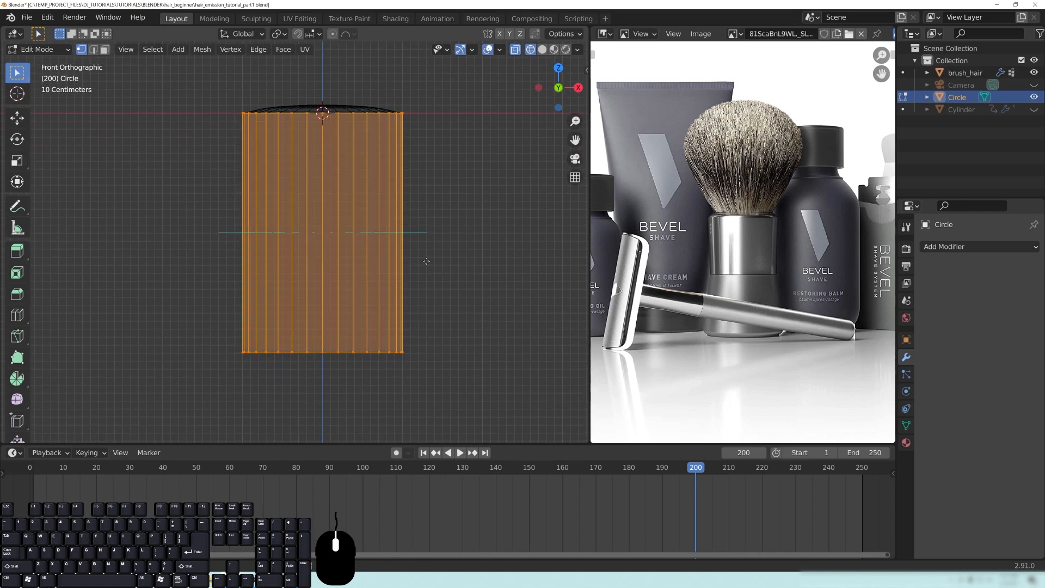
right_click(426, 261)
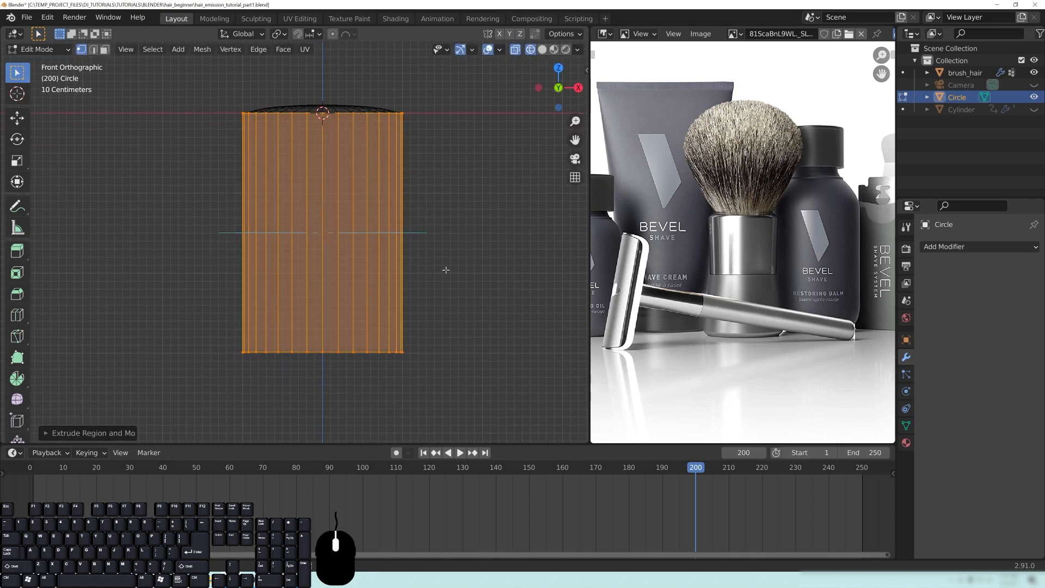
key("s")
key("shift+z")
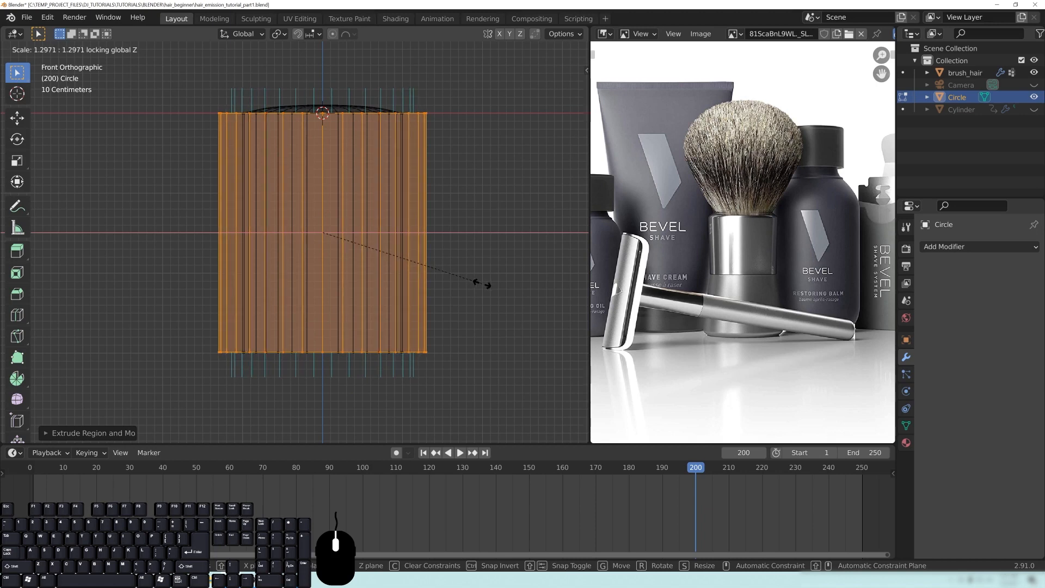
left_click(484, 284)
middle_click_drag(483, 284, 421, 225)
Step: Return to Object Mode and display the handle in solid shading
key("Tab")
middle_click_drag(444, 349, 438, 139)
key("z")
middle_click_drag(483, 232, 376, 305)
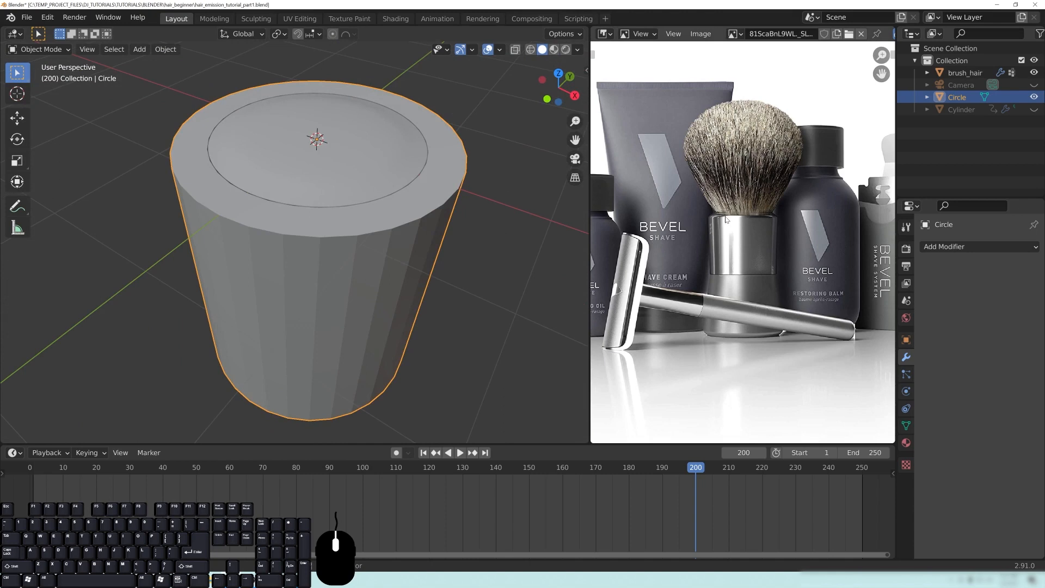
middle_click_drag(375, 257, 387, 215)
Step: In Edit Mode, bevel the edge loop around the handle's upper outer rim with a single-segment chamfer
key("Tab")
middle_click_drag(344, 184, 362, 216)
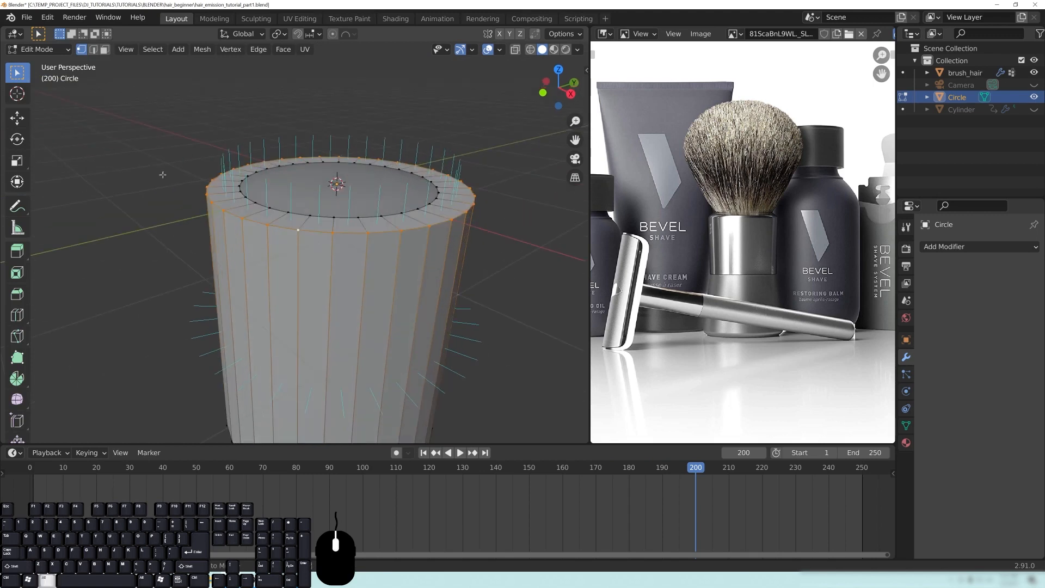
middle_click_drag(353, 220, 357, 209)
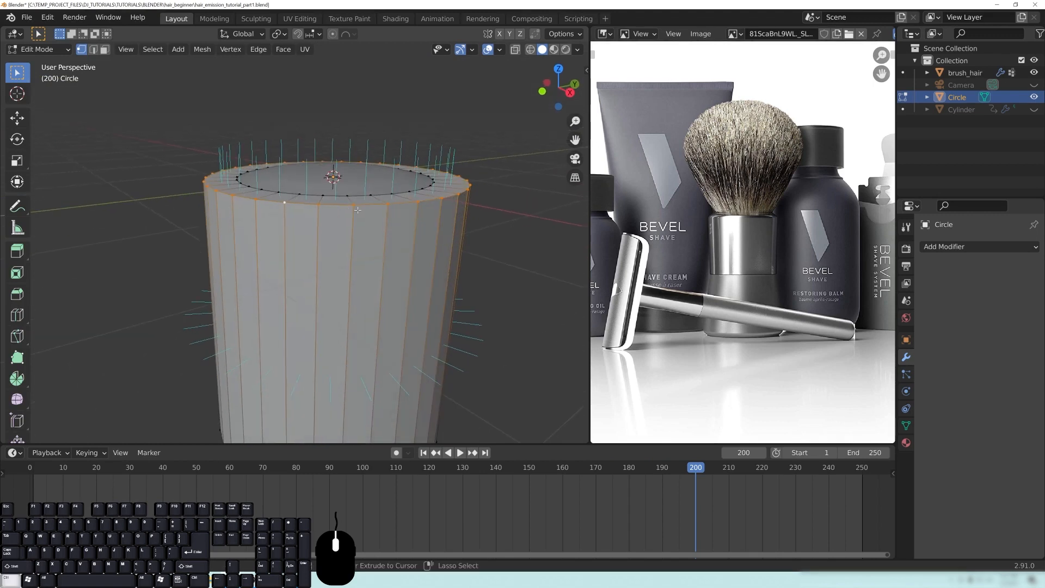
key("ctrl+b")
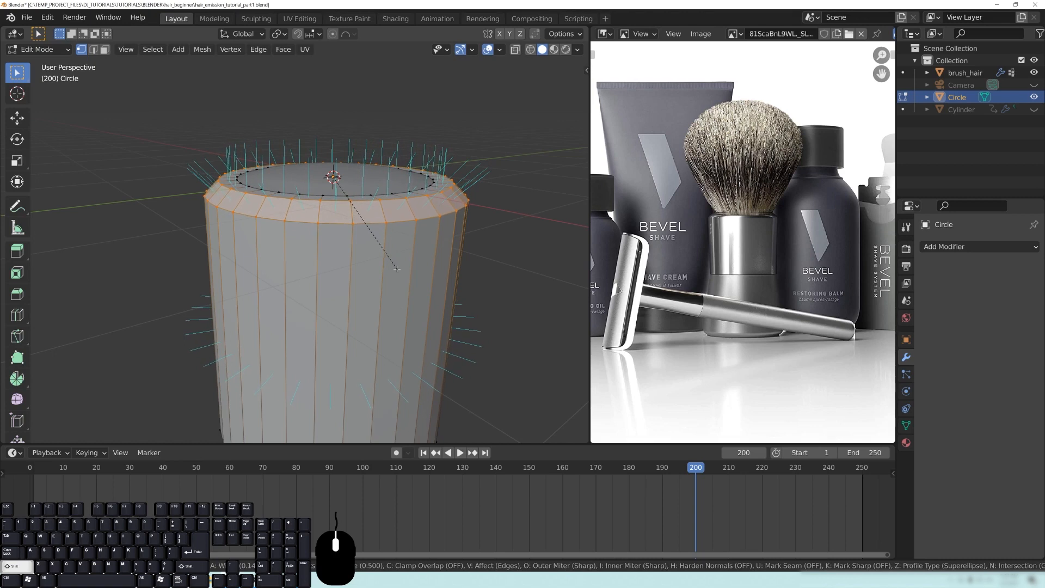
left_click(396, 268)
Step: Extrude the upper inner edge loop down along Z inside the handle and fill it with a face as a recess floor
middle_click_drag(496, 291, 243, 161)
left_click(319, 216, "alt")
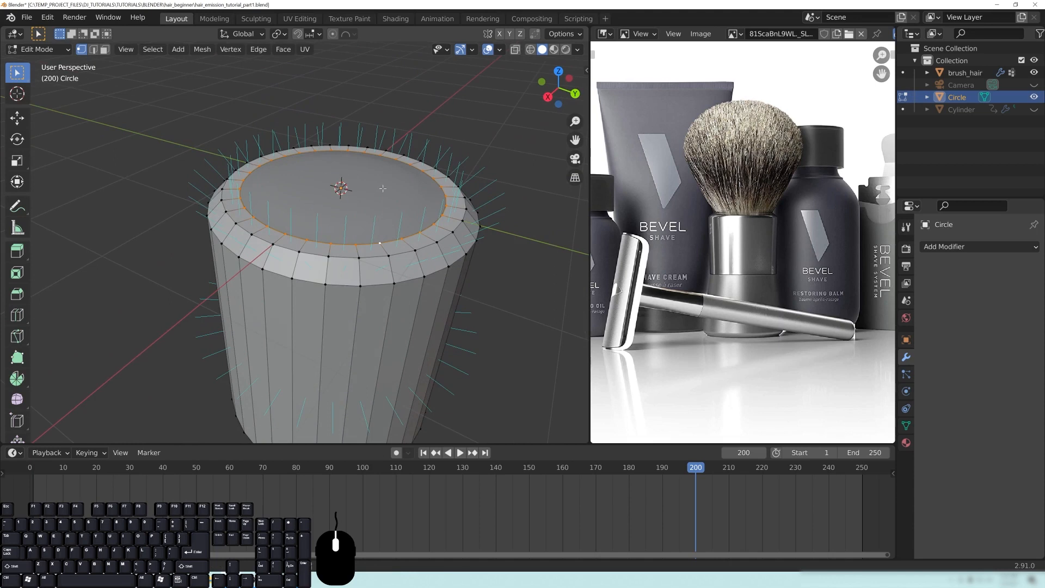
key("z")
left_click(282, 191)
key("e")
key("z")
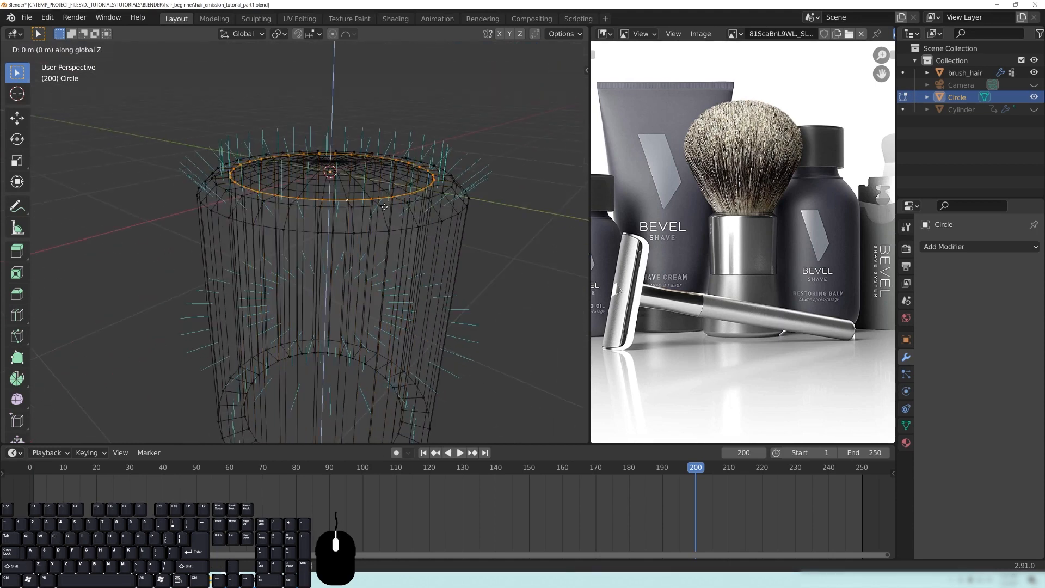
key("shift")
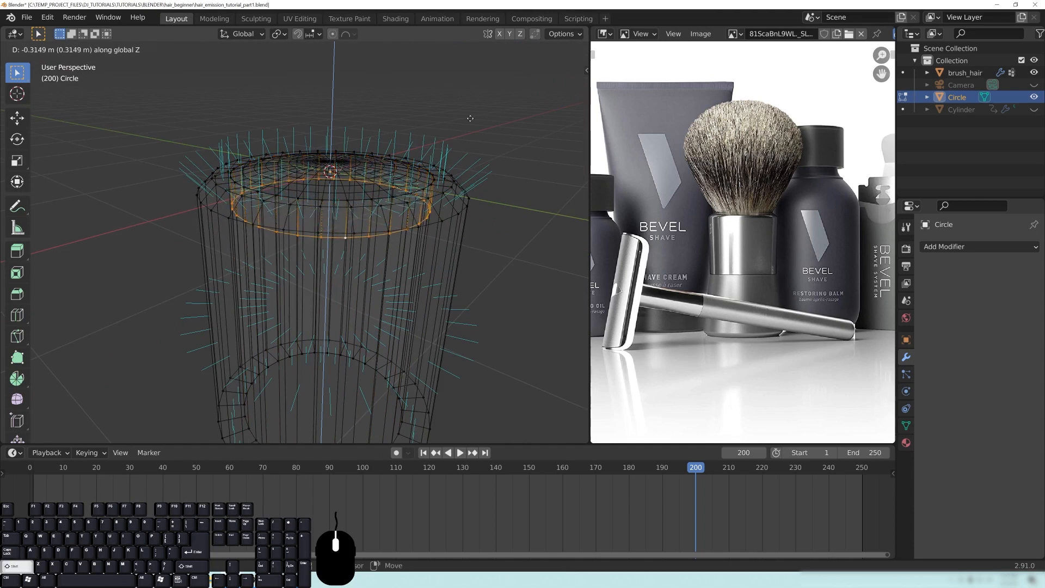
left_click(473, 191)
key("f")
Step: Switch back to solid shading and isolate the handle in local view
middle_click_drag(373, 199, 378, 236)
key("z")
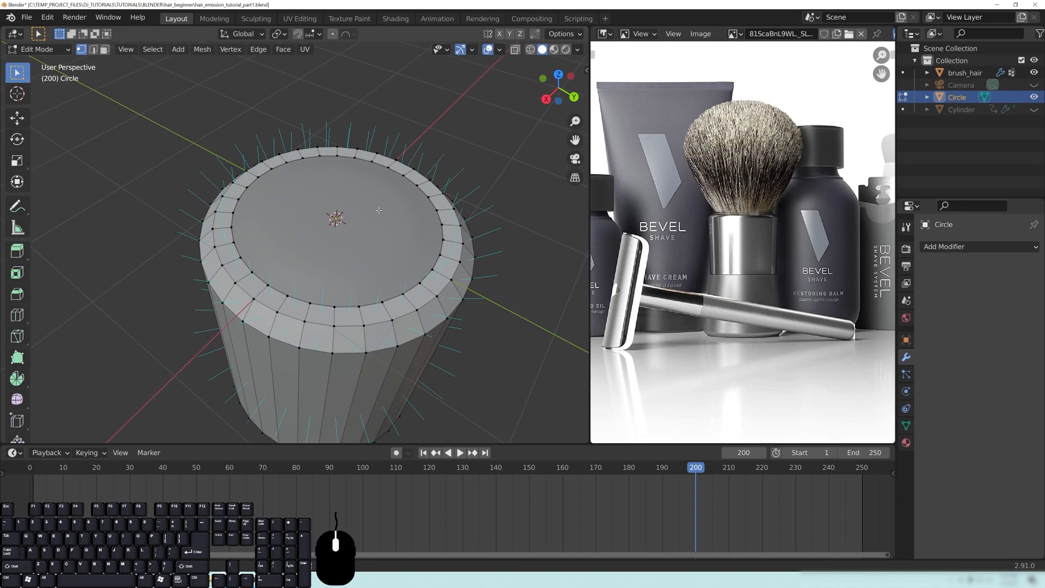
key("KP_Divide")
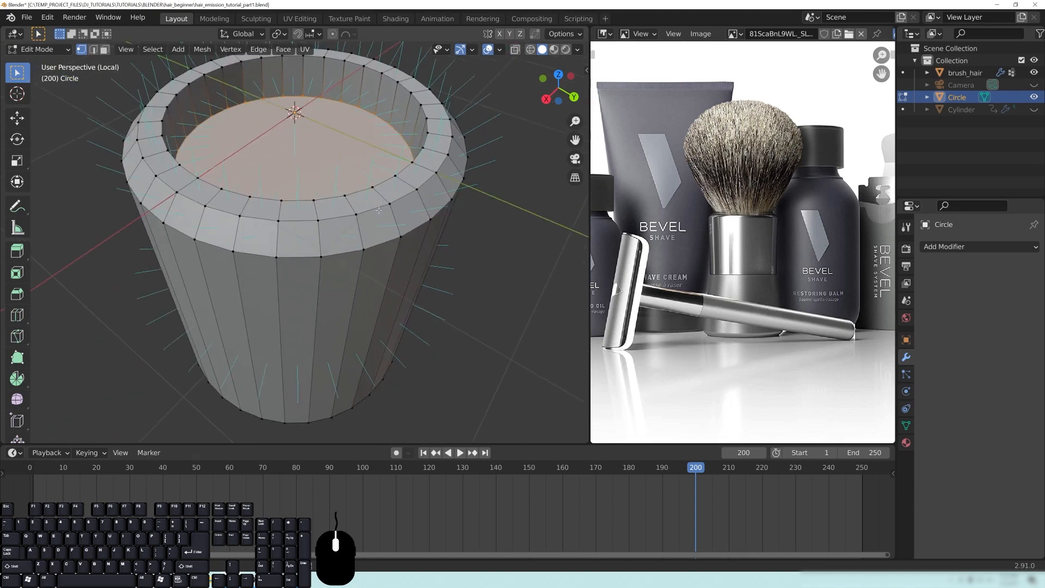
middle_click_drag(357, 53, 378, 102, "shift")
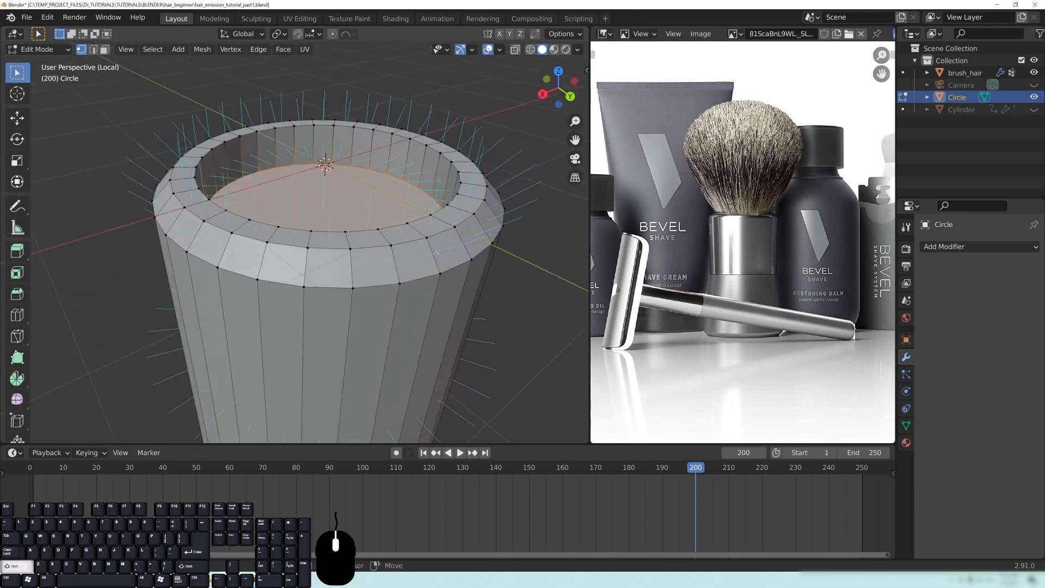
Step: Enable the Screencast Keys overlay from the viewport sidebar and close the sidebar
left_click_drag(588, 69, 390, 83)
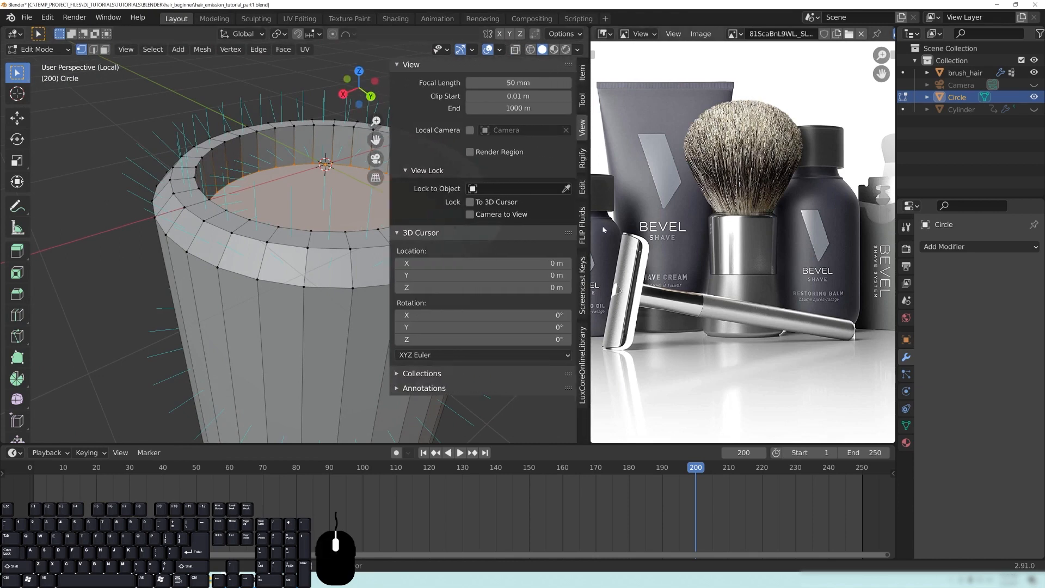
left_click(583, 285)
left_click(404, 65)
left_click(404, 65)
left_click(404, 65)
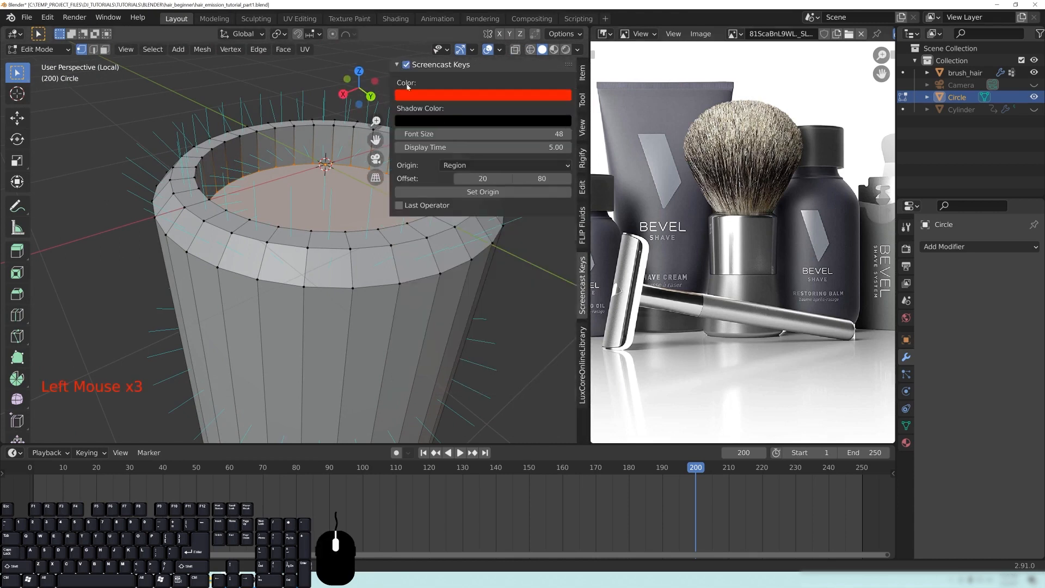
left_click(400, 66)
key("n")
Step: Switch Edit Mode to face selection with the handle's open underside in view
middle_click_drag(347, 172, 323, 210)
key("Tab")
scroll(312, 234, "down", 2)
key("Tab")
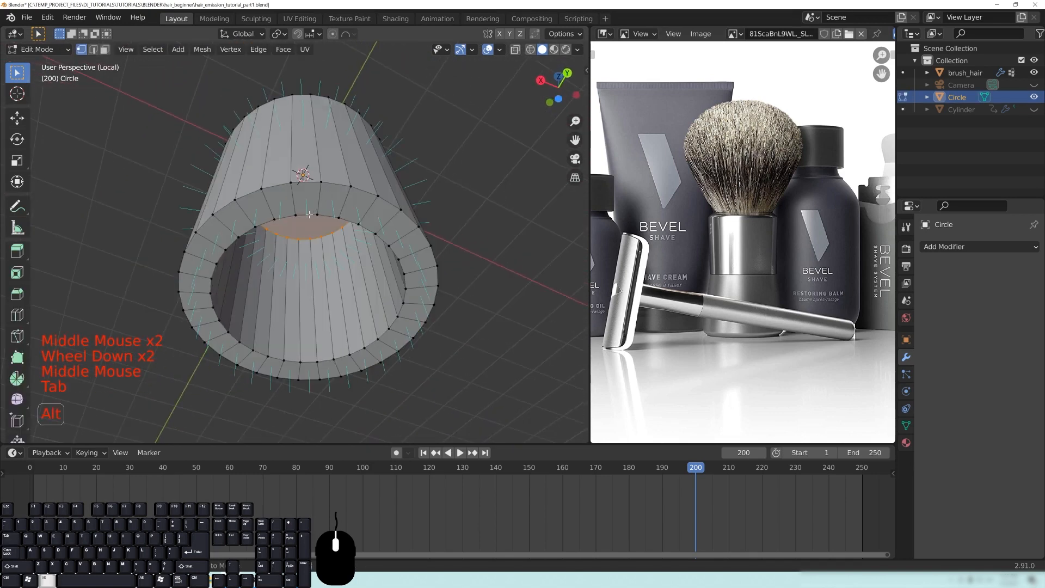
left_click(310, 214, "alt")
middle_click_drag(309, 214, 179, 109, "shift")
left_click(105, 50)
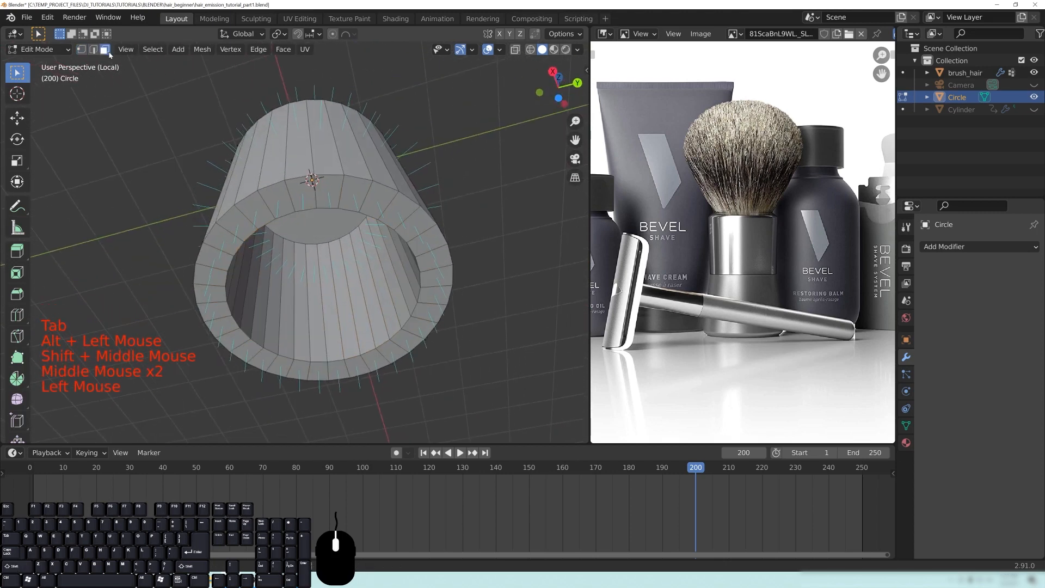
Step: Try deleting the ring of long inner wall faces, and undo the deletion
left_click(335, 282, "alt")
middle_click_drag(335, 281, 400, 274)
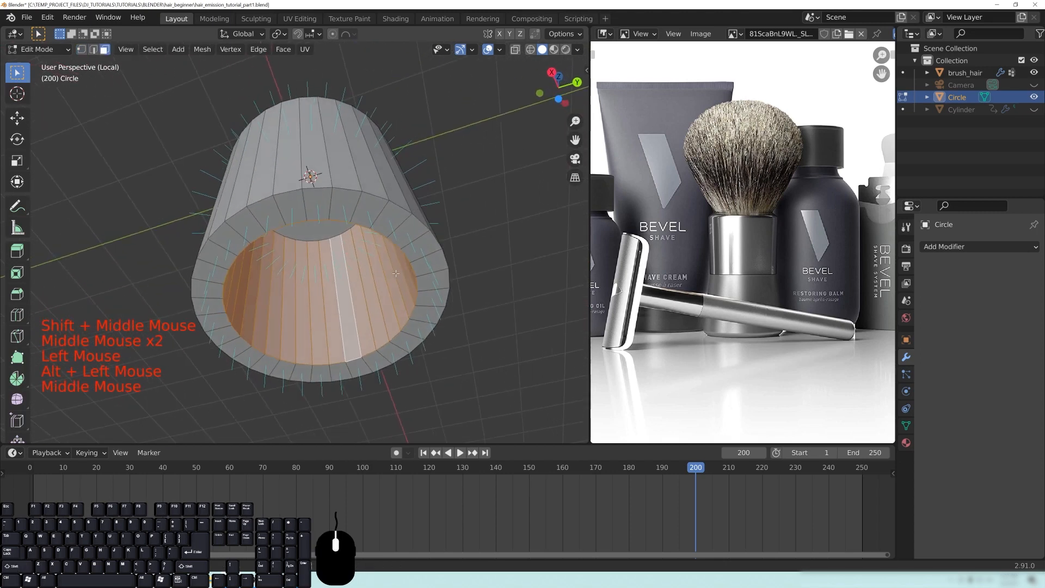
key("x")
left_click(397, 301)
middle_click_drag(363, 280, 378, 232)
key("ctrl+z")
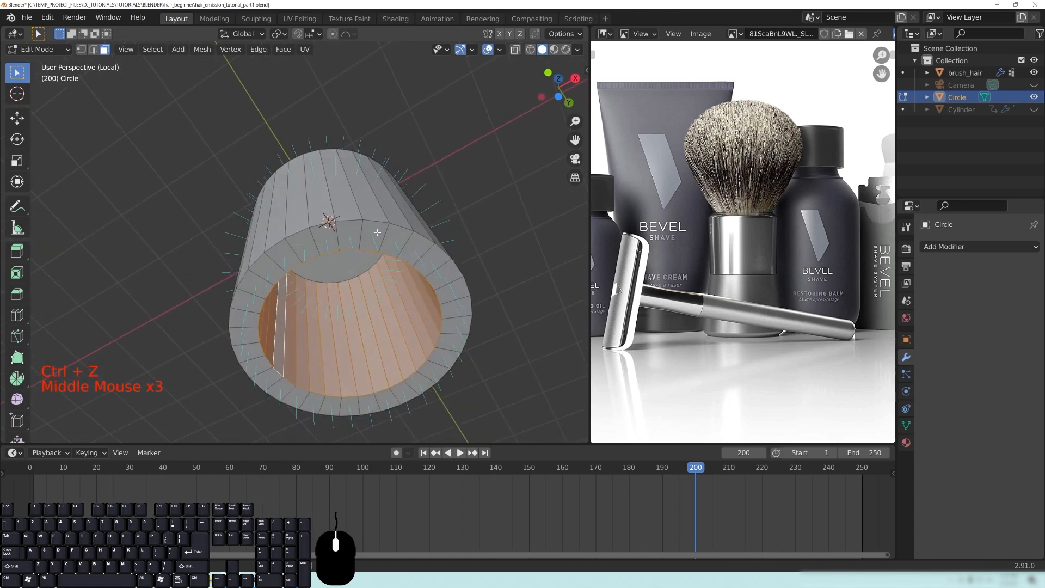
Step: Reselect the ring of long inner wall faces inside the handle and delete those faces
left_click(357, 319, "alt")
left_click(356, 320, "alt")
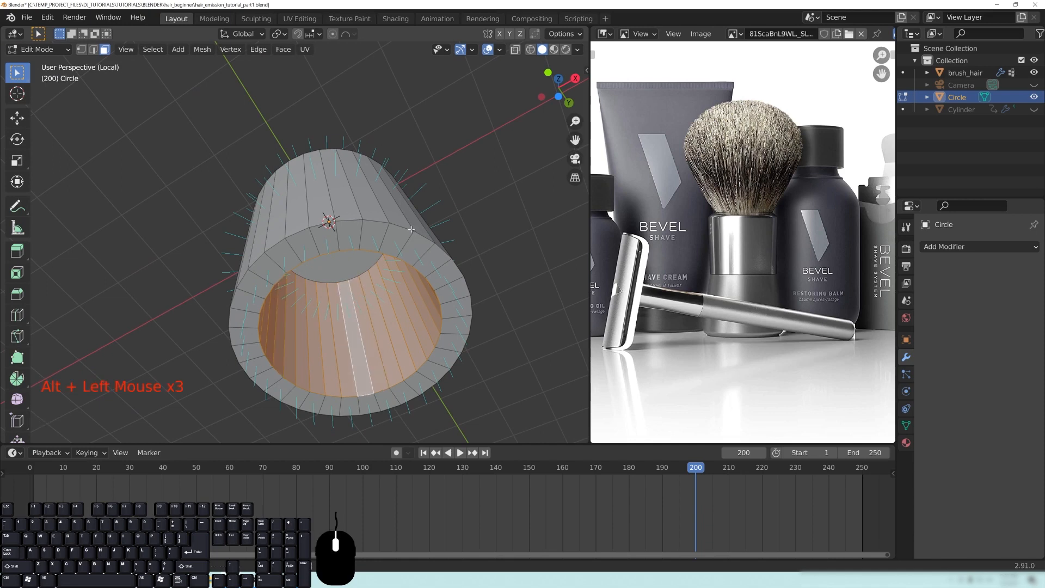
key("x")
left_click(428, 285)
middle_click_drag(425, 272, 349, 262)
scroll(379, 168, "up", 2)
middle_click_drag(375, 273, 249, 238)
middle_click_drag(249, 238, 352, 227, "shift")
left_click(338, 117, "alt")
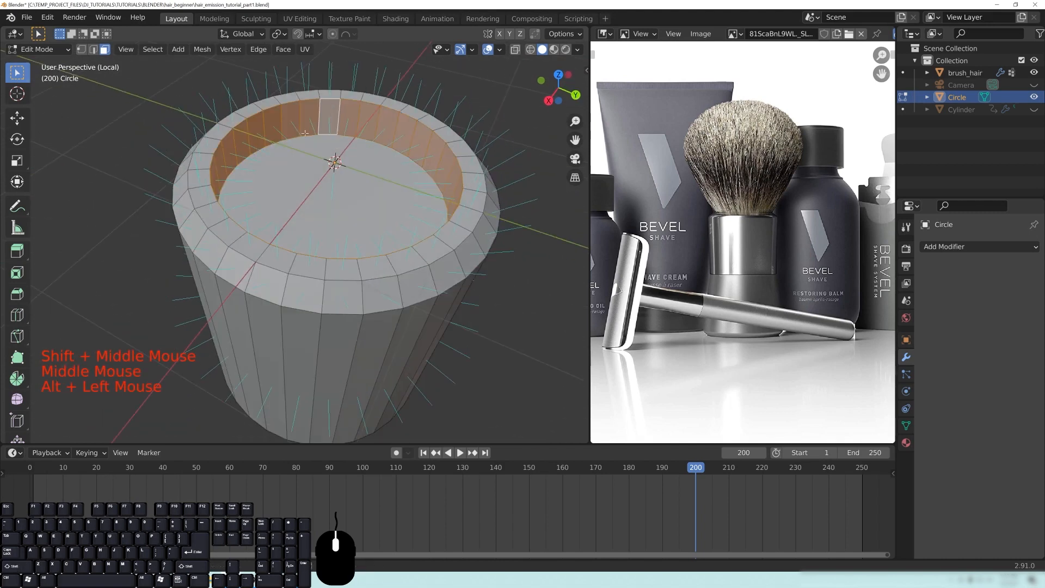
key("s")
right_click(475, 170)
Step: Extrude the bottom opening's inner edge loop slightly up along Z into the handle and fill it with a face
middle_click_drag(418, 240, 415, 57)
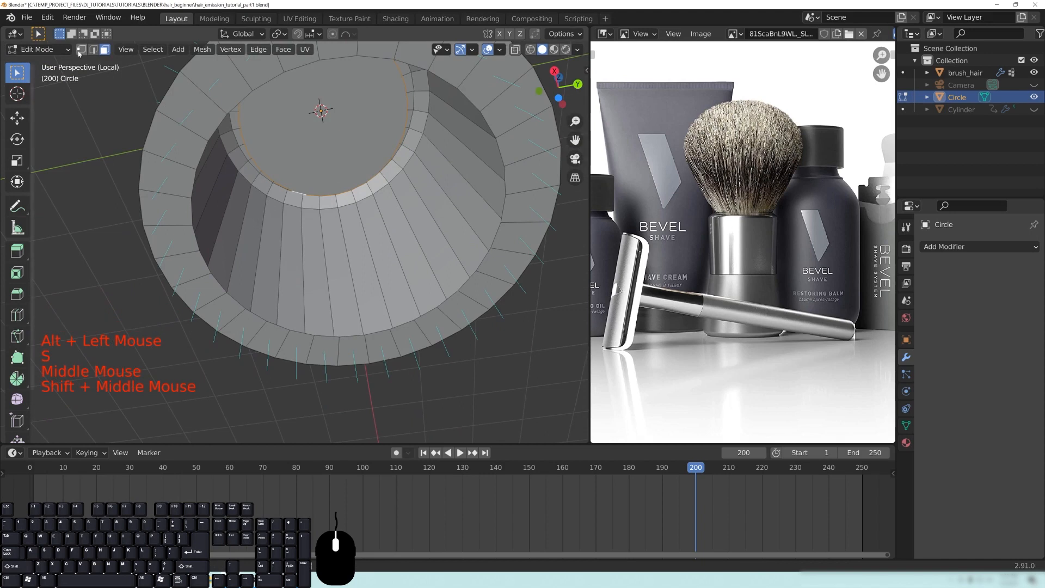
left_click(95, 50)
key("alt")
left_click(243, 96, "alt")
middle_click_drag(243, 95, 415, 308)
key("e")
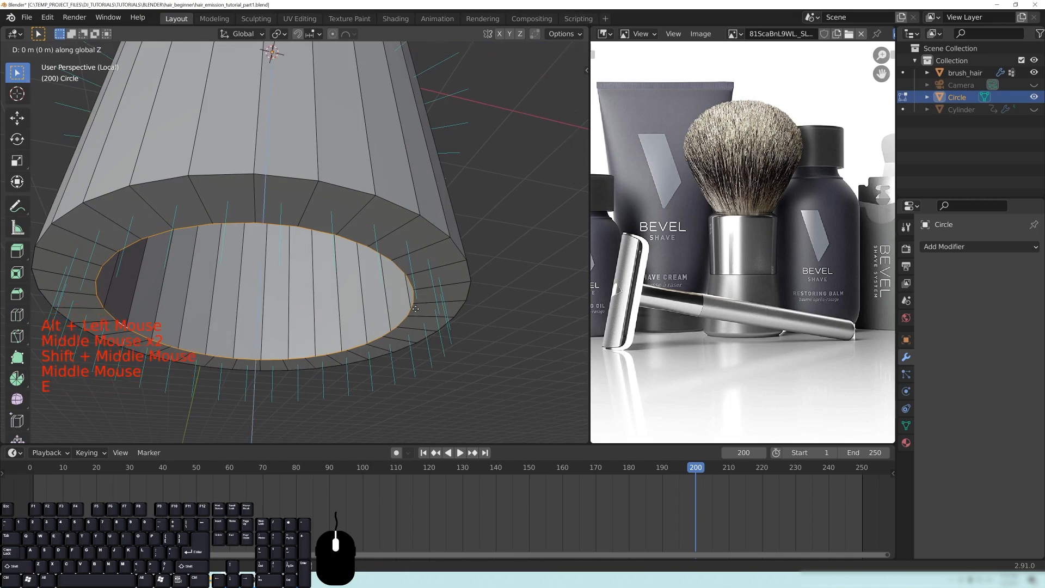
key("shift")
left_click(423, 327)
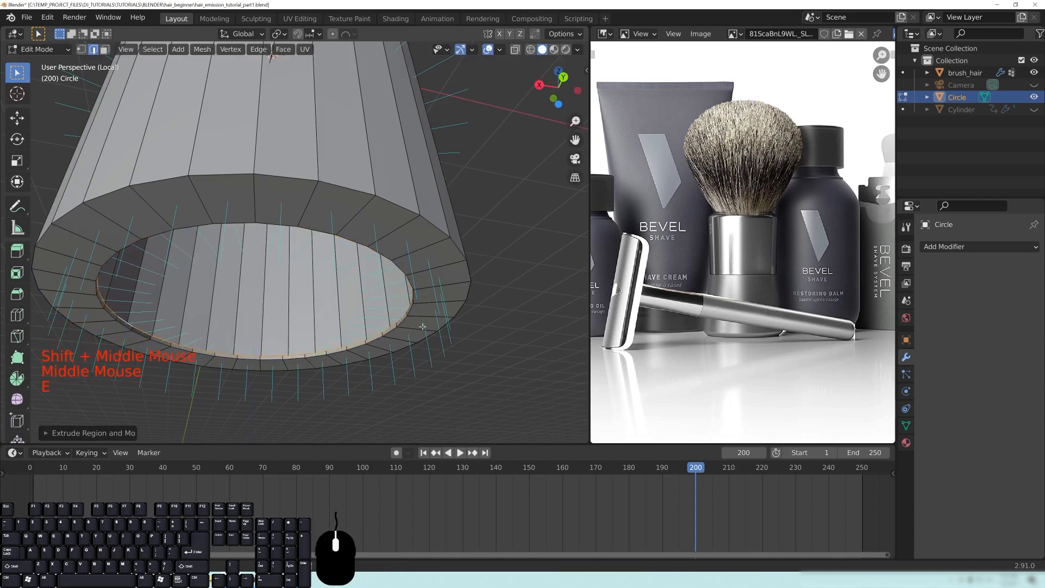
key("f")
middle_click_drag(423, 326, 341, 269)
scroll(341, 269, "down", 2)
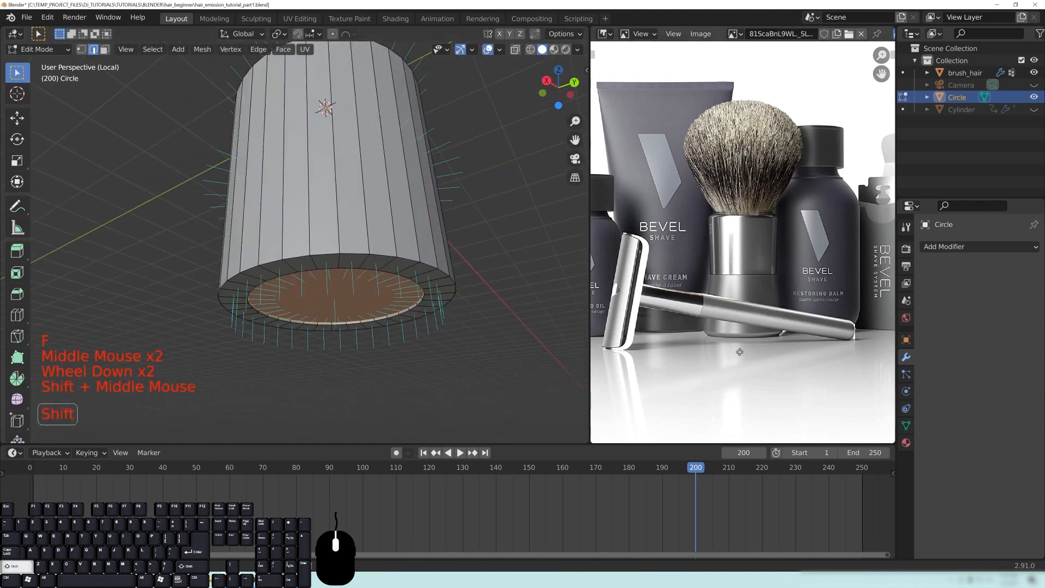
Step: Compare with the brush base in the reference photo and bevel the handle's lower outer rim with a single-segment chamfer
middle_click_drag(727, 346, 736, 315, "shift")
scroll(736, 315, "up", 1)
scroll(736, 314, "up", 3)
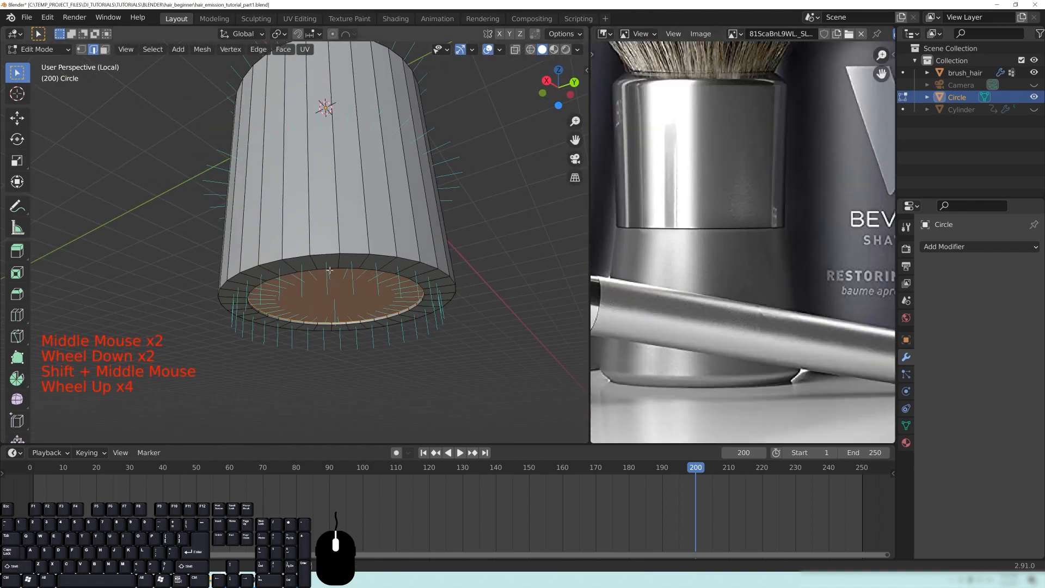
left_click(92, 50)
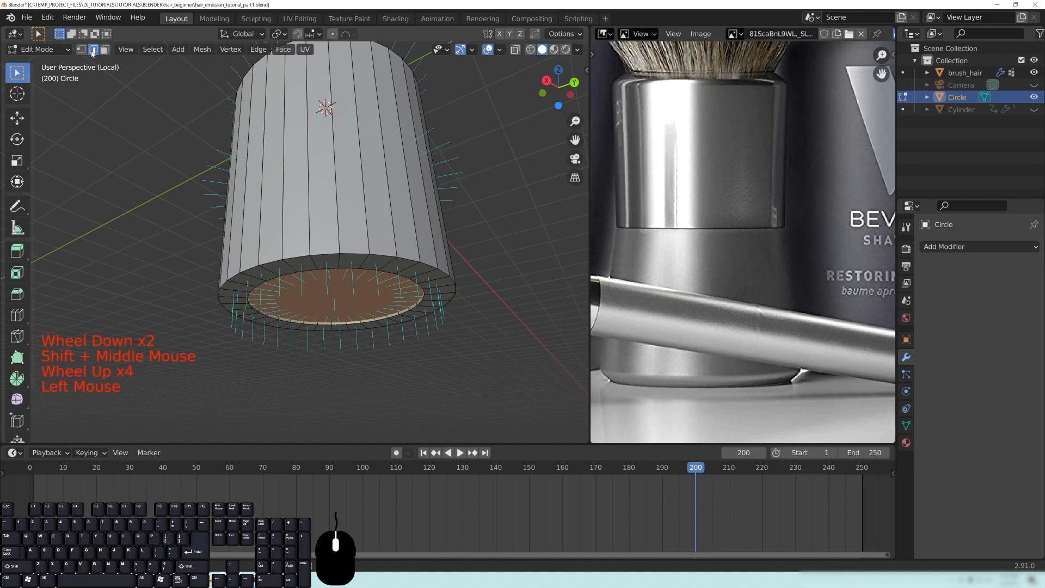
left_click(296, 256, "alt")
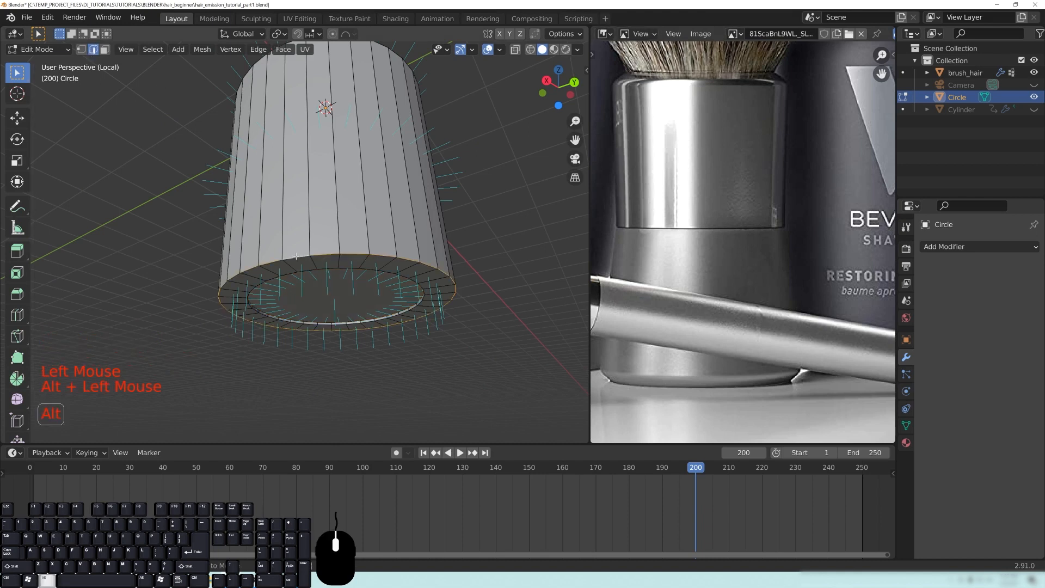
middle_click_drag(297, 256, 336, 293)
scroll(348, 294, "up", 2)
key("ctrl+b")
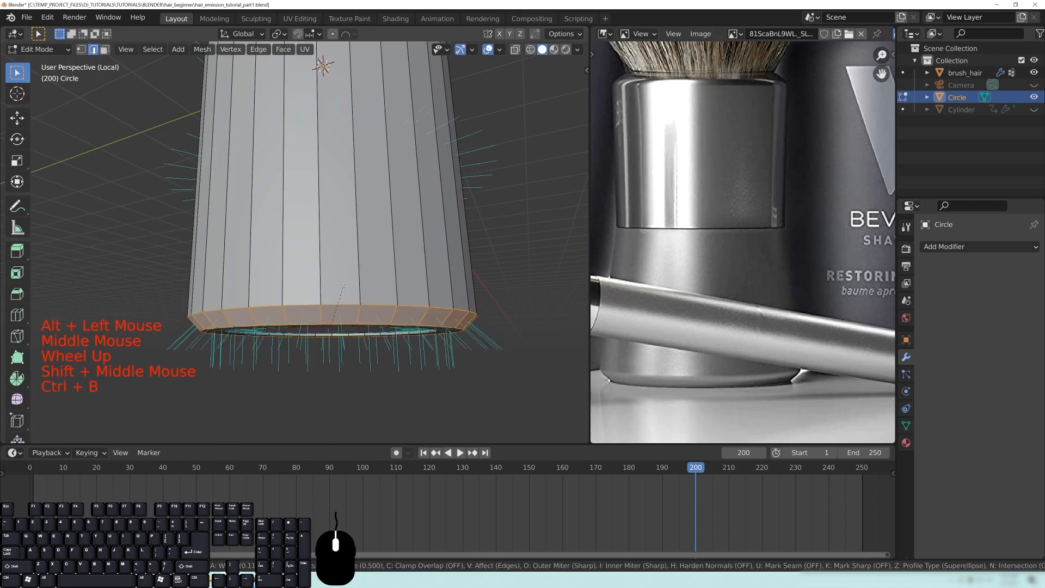
key("shift")
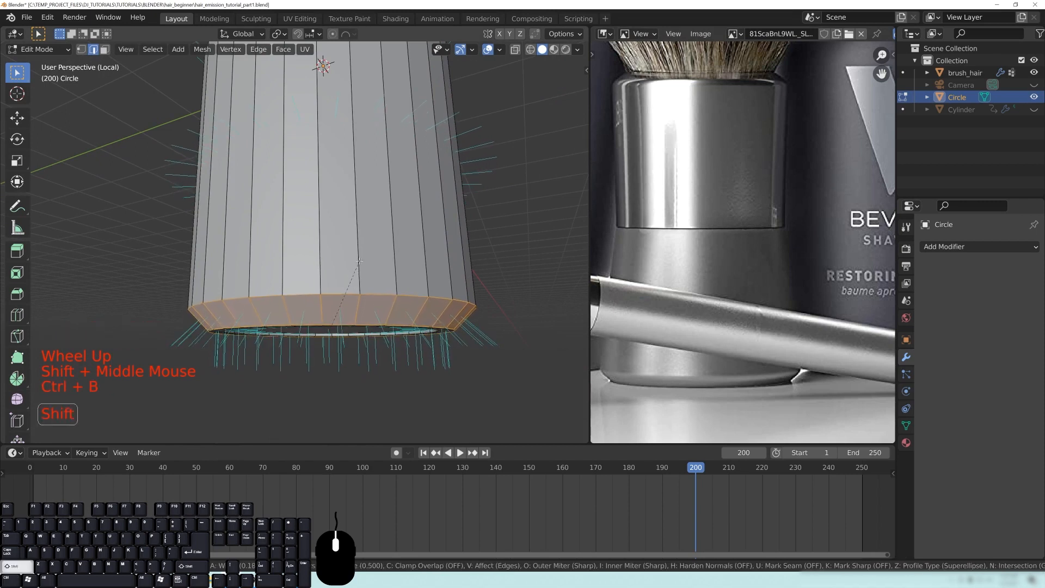
left_click(361, 264)
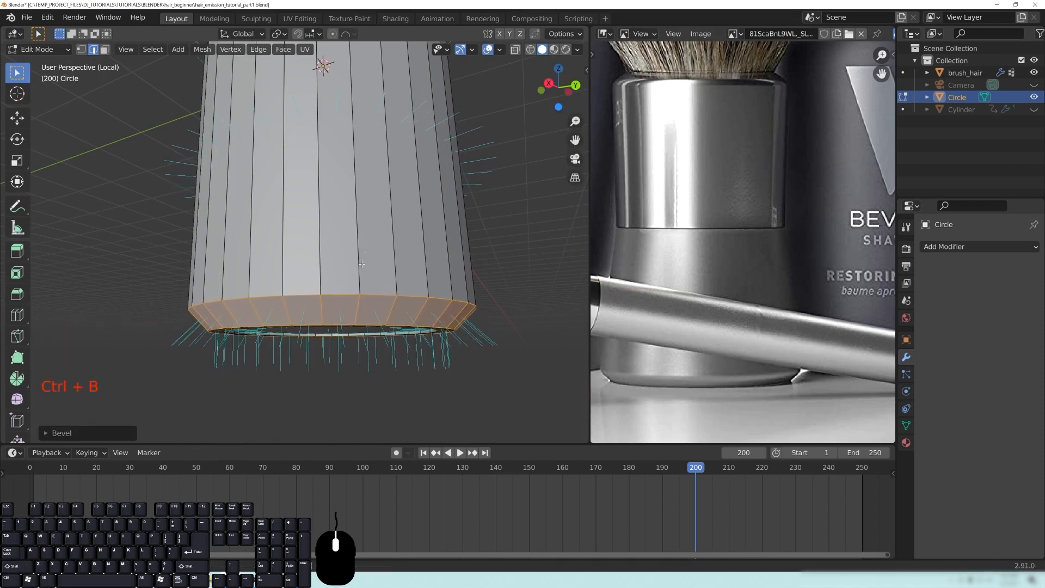
key("KP_1")
middle_click_drag(362, 264, 332, 305, "shift")
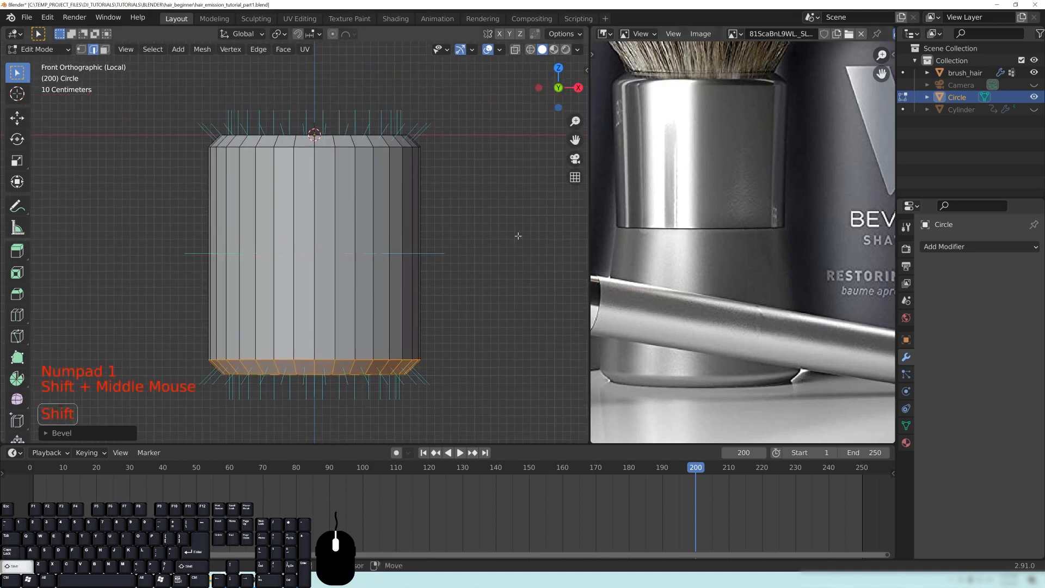
middle_click_drag(444, 223, 454, 239, "shift")
middle_click_drag(514, 351, 515, 336, "shift")
middle_click_drag(399, 336, 373, 278, "shift")
middle_click_drag(409, 201, 416, 202, "shift")
key("z")
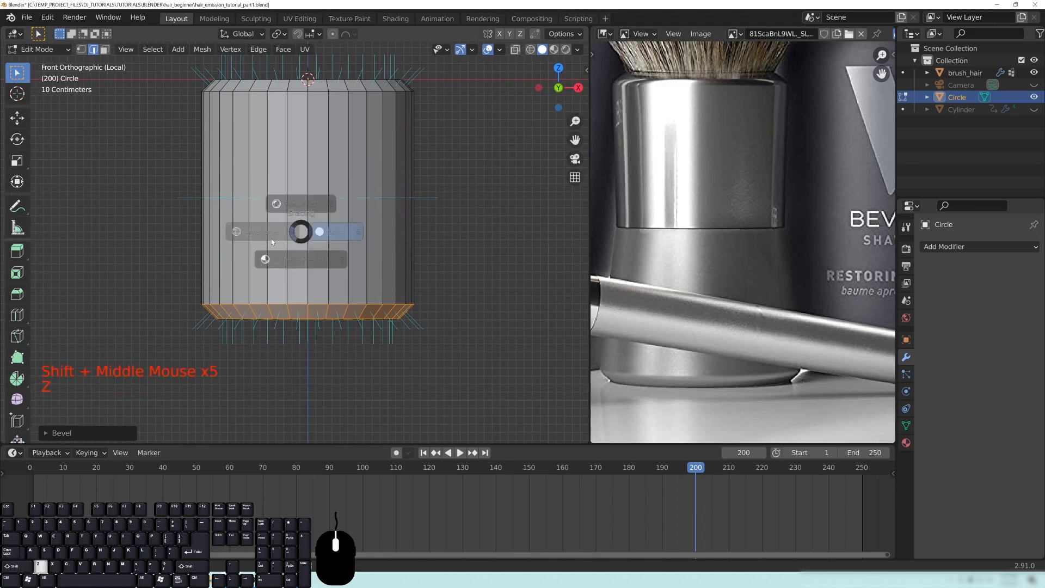
middle_click_drag(360, 303, 351, 278, "shift")
left_click_drag(124, 258, 463, 366)
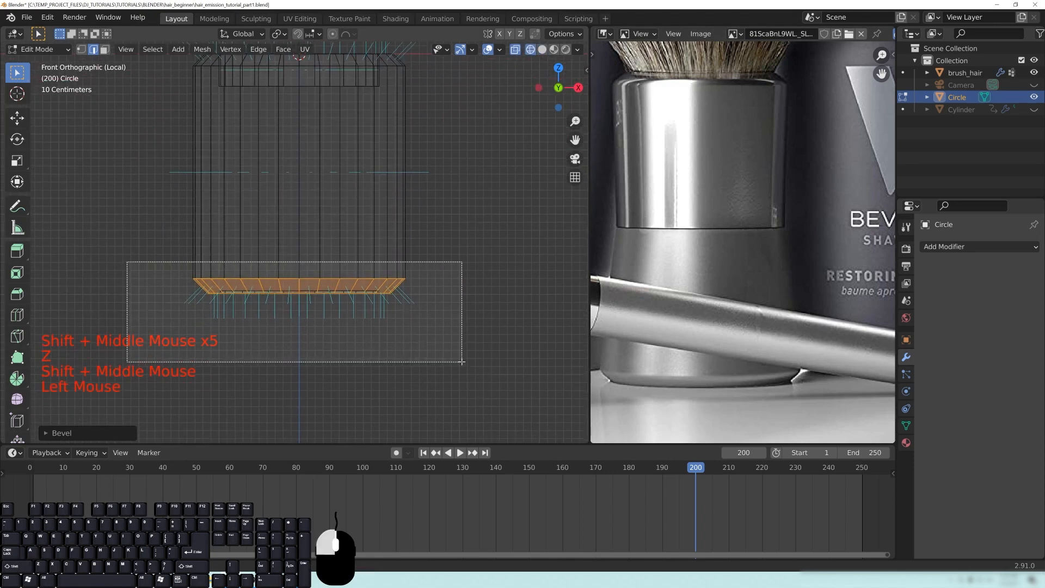
key("alt+a")
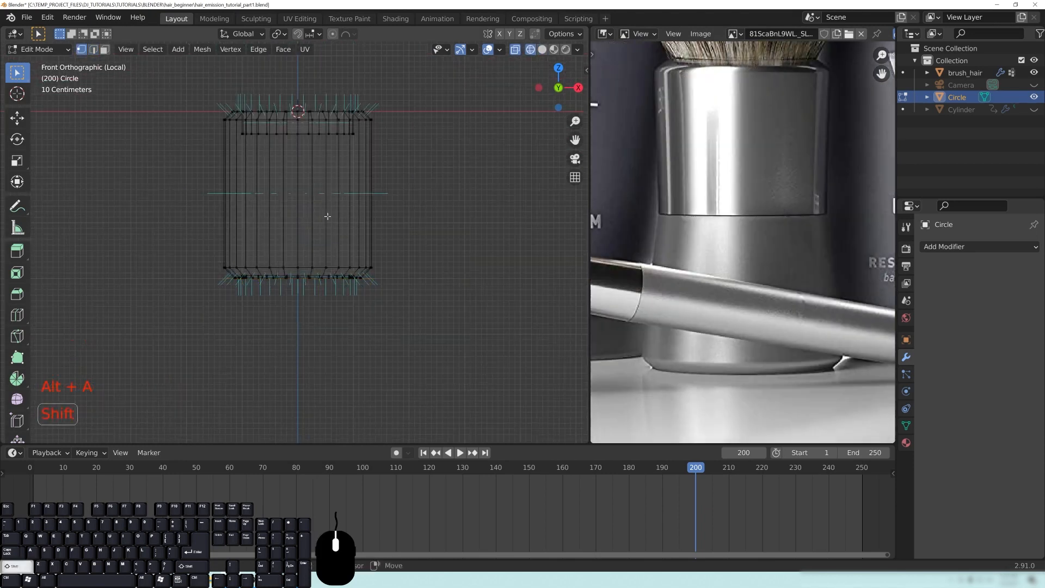
Step: Compare with the seam in the reference photo and add one horizontal loop cut around the middle of the handle
middle_click_drag(325, 216, 325, 223, "shift")
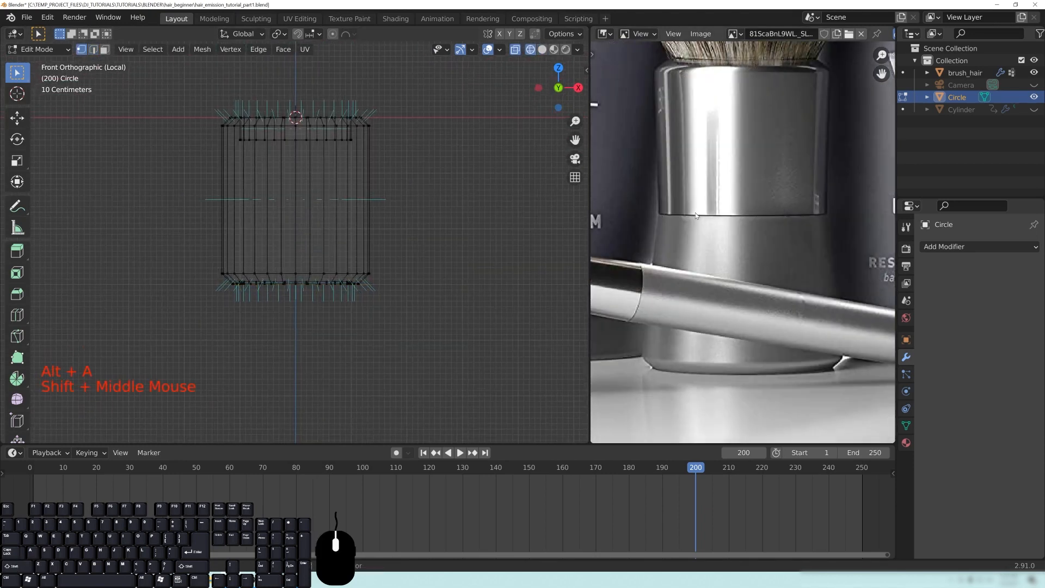
middle_click_drag(686, 223, 655, 252, "shift")
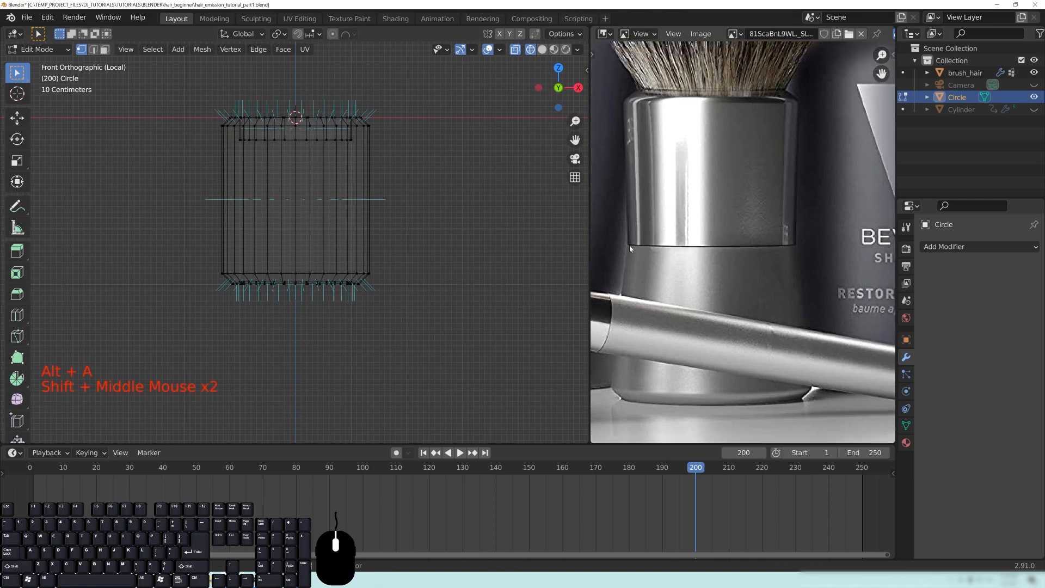
middle_click_drag(297, 224, 290, 232, "shift")
key("ctrl+r")
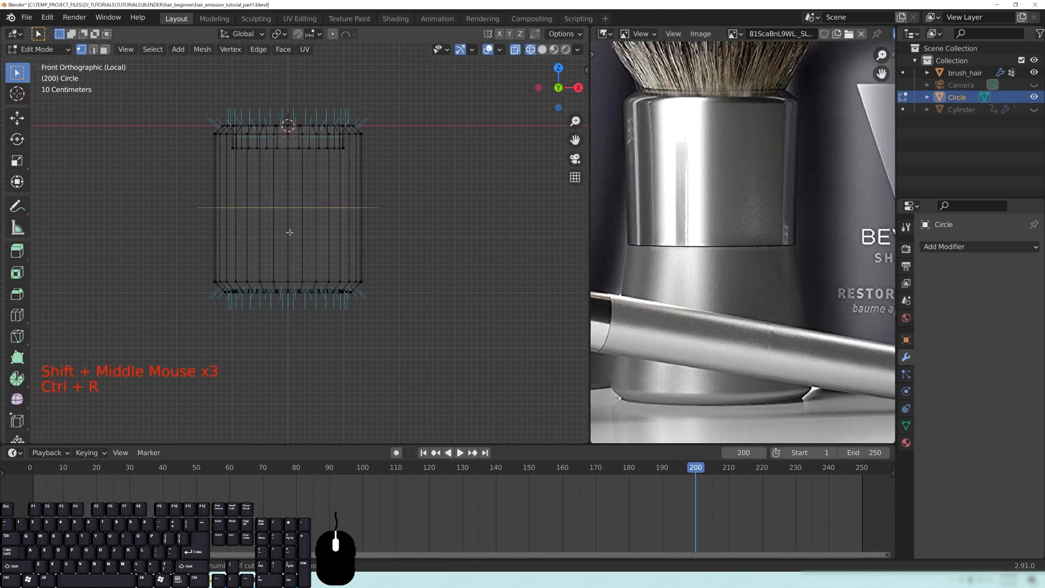
left_click(300, 205)
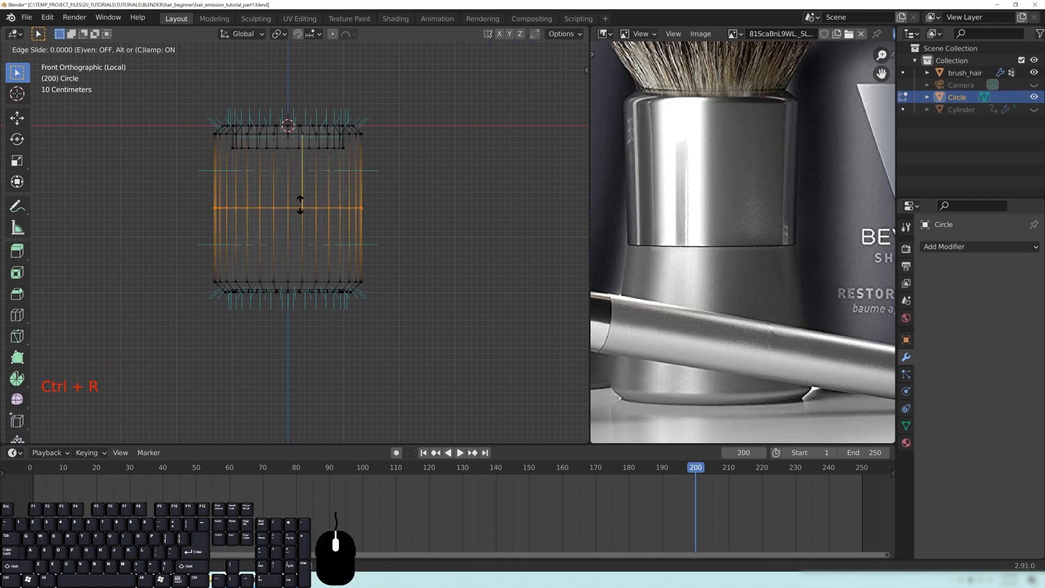
left_click(315, 197)
Step: Return to solid shading and bevel the handle's middle edge loop into a very narrow band
mouse_move(315, 198)
middle_mouse_down()
mouse_move(398, 203)
mouse_move(334, 226)
mouse_move(374, 233)
middle_mouse_up()
scroll(334, 229, "up", 2)
key("z")
mouse_move(449, 239)
middle_mouse_down("shift")
mouse_move(444, 294)
mouse_move(278, 96)
middle_mouse_up("shift")
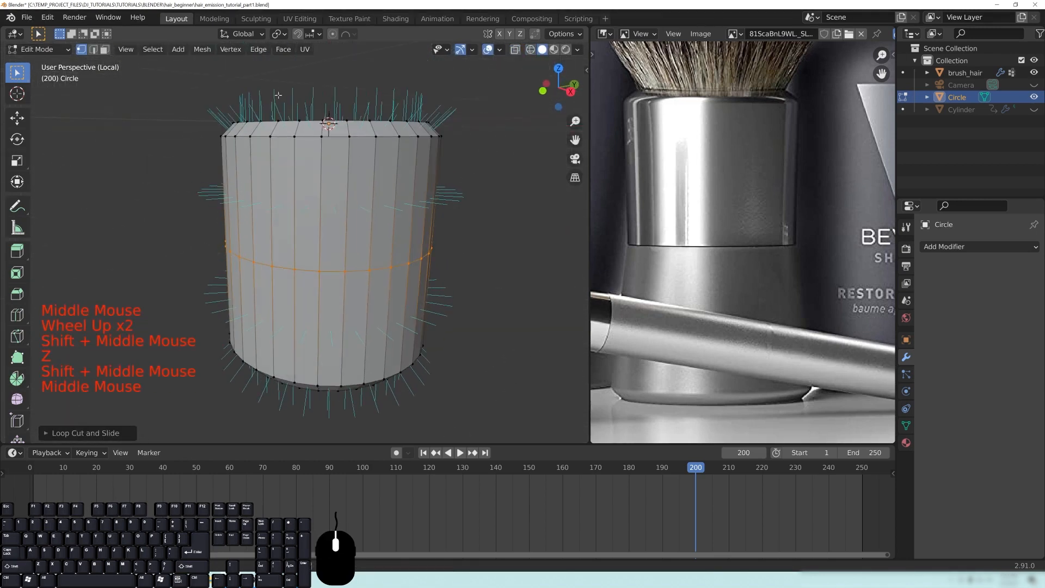
left_click(93, 52)
middle_click_drag(418, 310, 316, 274)
scroll(405, 291, "up", 1)
key("ctrl+b")
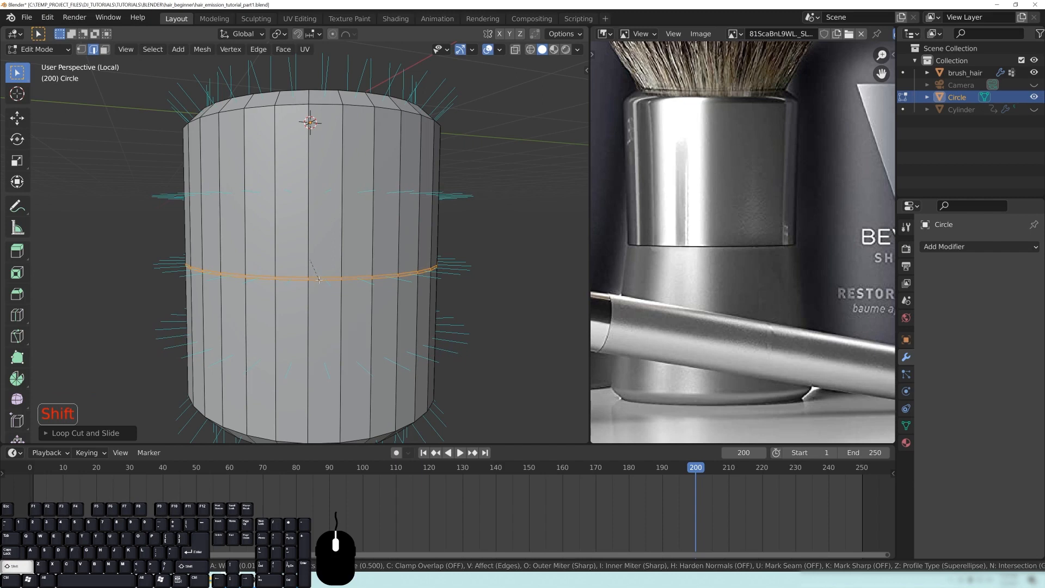
left_click(319, 280)
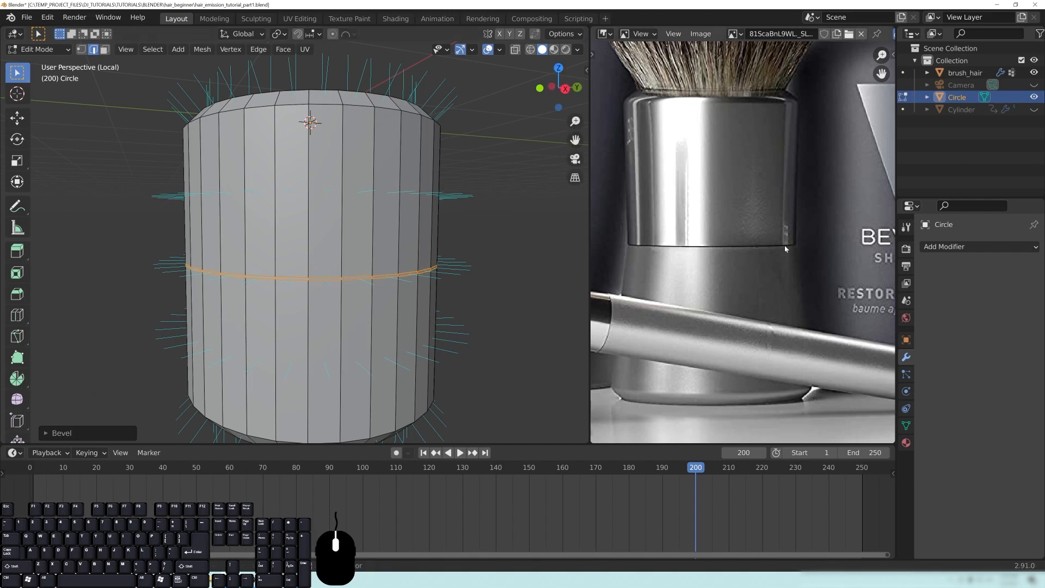
Step: Extrude the narrow middle band in place and scale it slightly inward in X and Y only to form a seam groove
middle_click_drag(434, 305, 441, 306)
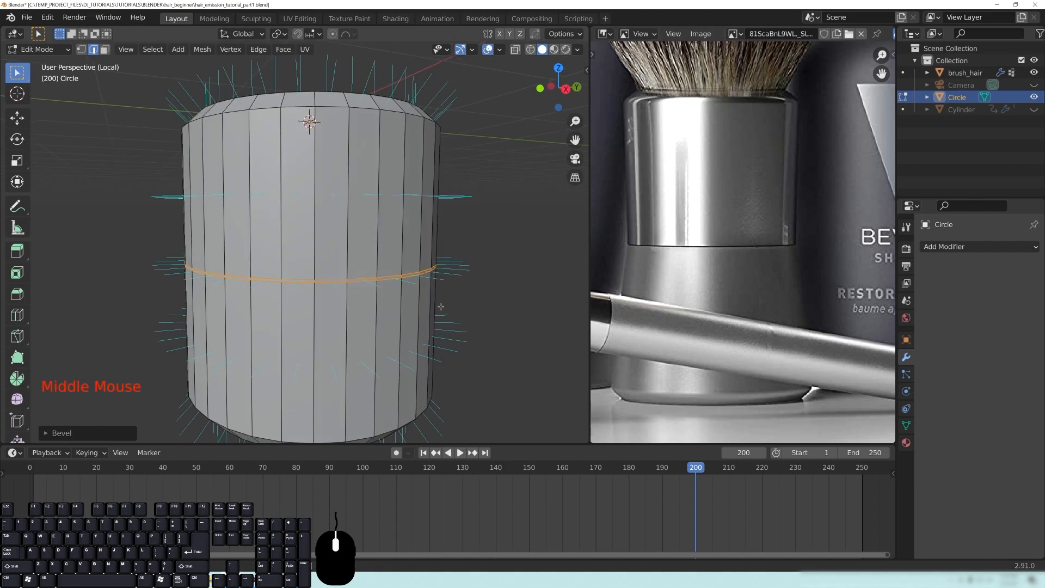
key("e")
left_click(501, 304)
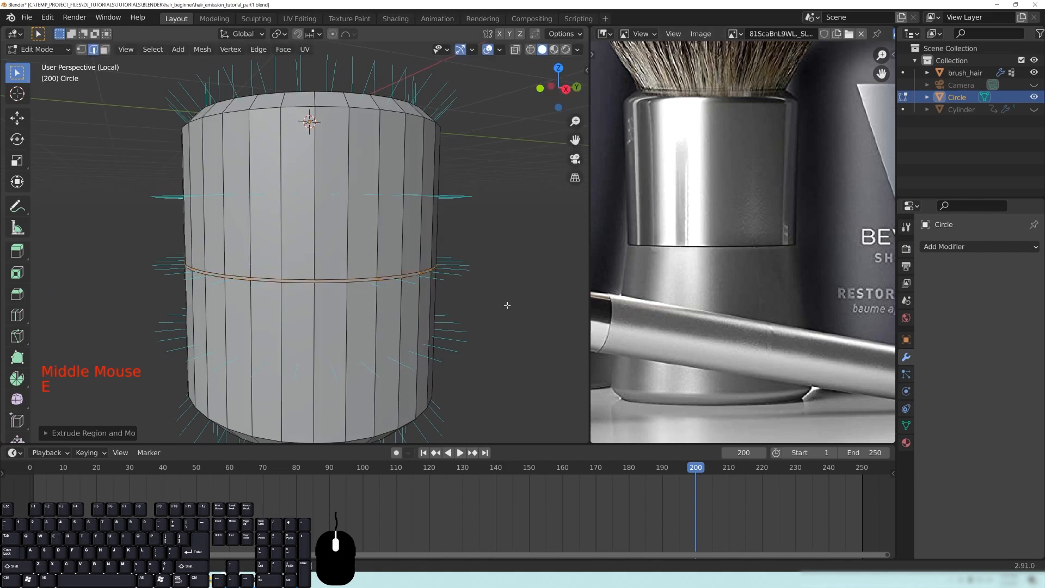
key("s")
key("shift")
key("shift+z")
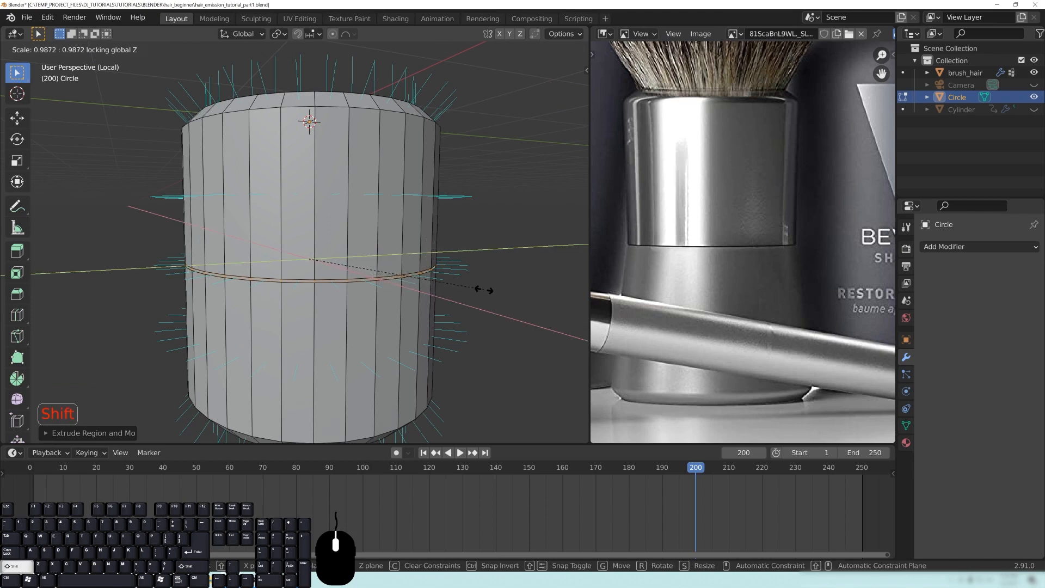
left_click(463, 282)
middle_click_drag(464, 282, 440, 278)
scroll(470, 288, "up", 3)
scroll(473, 270, "down", 4)
key("KP_1")
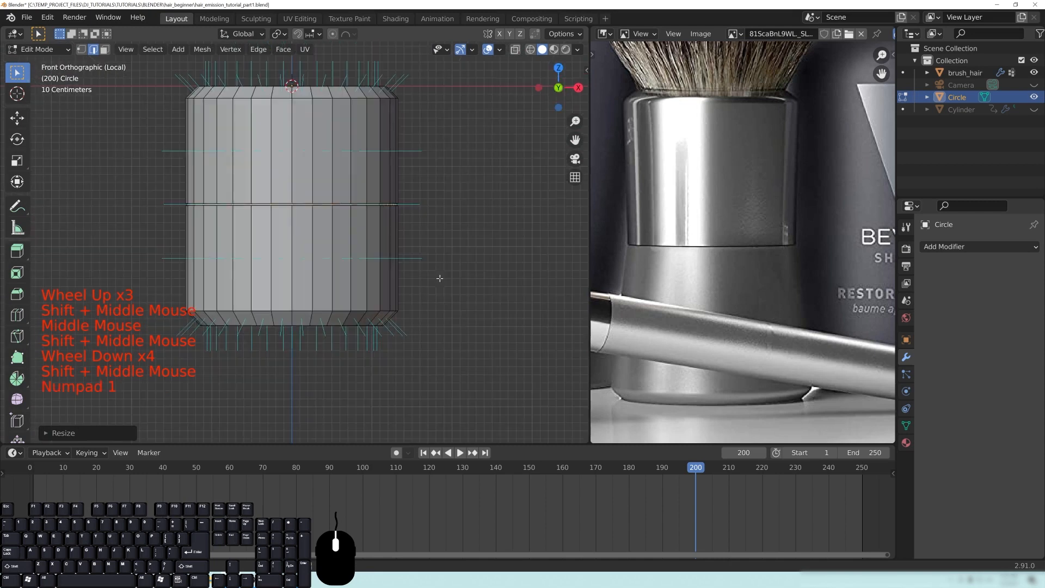
Step: Select all base vertices in wireframe and scale them outward to about 1.3 in X and Y only, flaring the lower handle like the reference
middle_click_drag(696, 407, 668, 320, "shift")
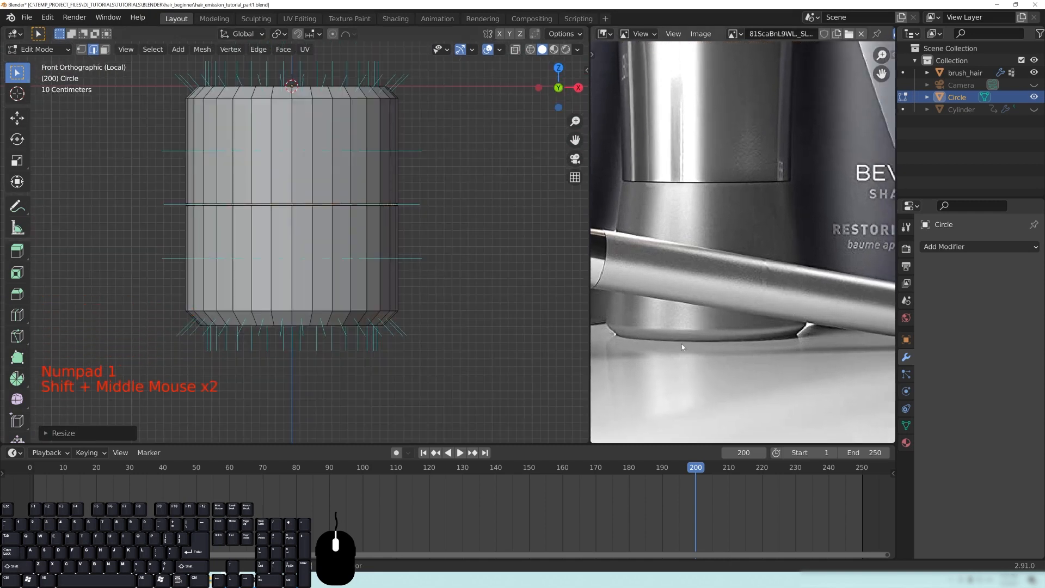
middle_click_drag(746, 297, 683, 316, "shift")
scroll(683, 316, "down", 2)
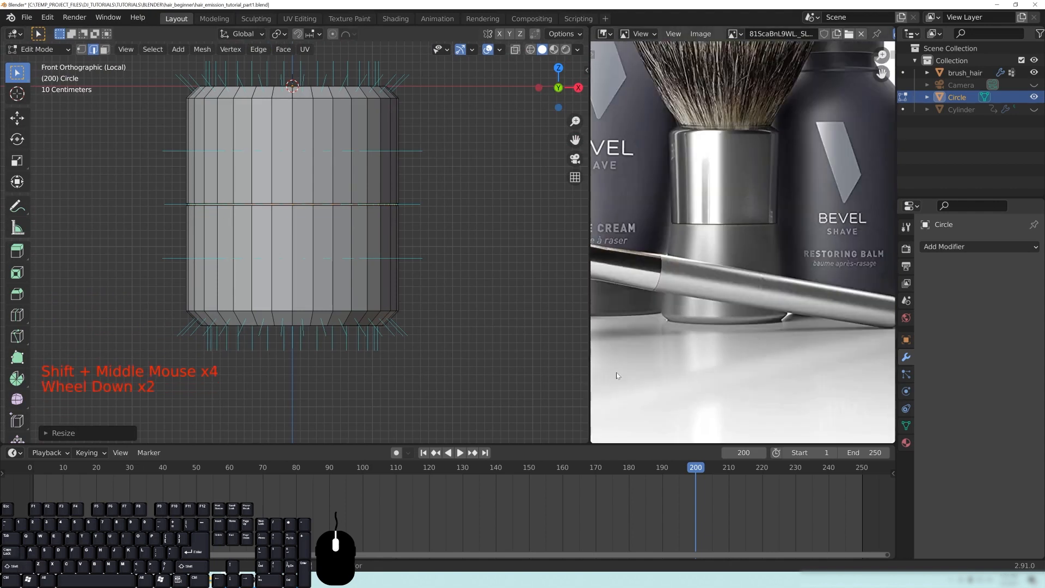
middle_click_drag(338, 217, 359, 208, "shift")
left_click(81, 50)
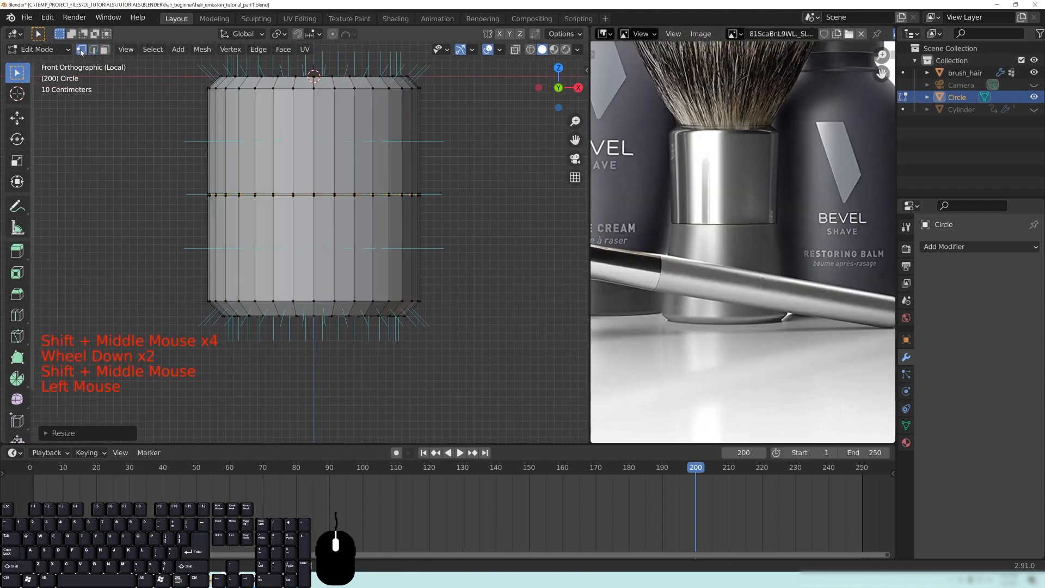
key("z")
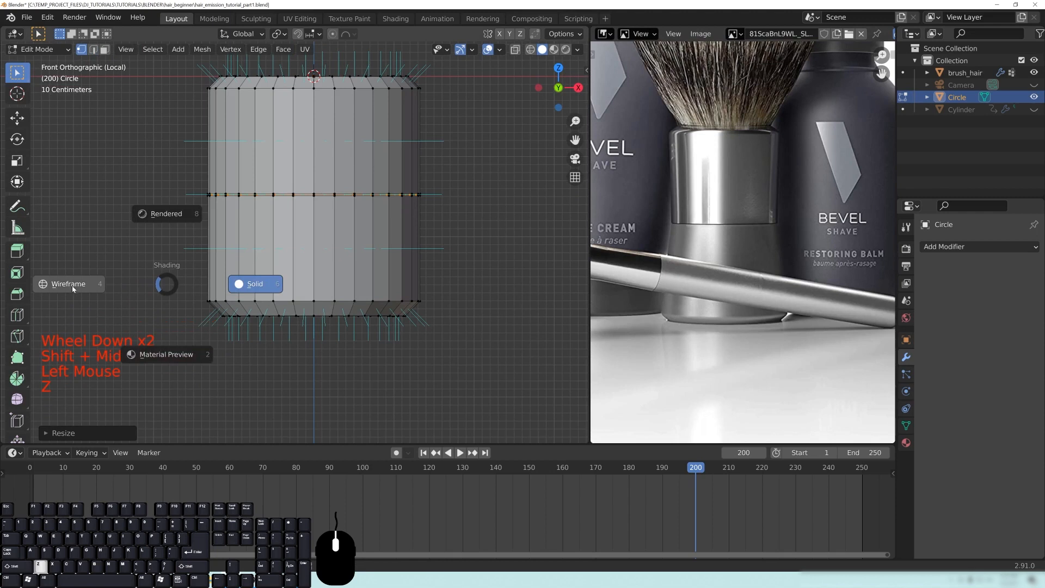
left_click(72, 289)
left_click_drag(113, 271, 502, 379)
left_click_drag(17, 72, 68, 103)
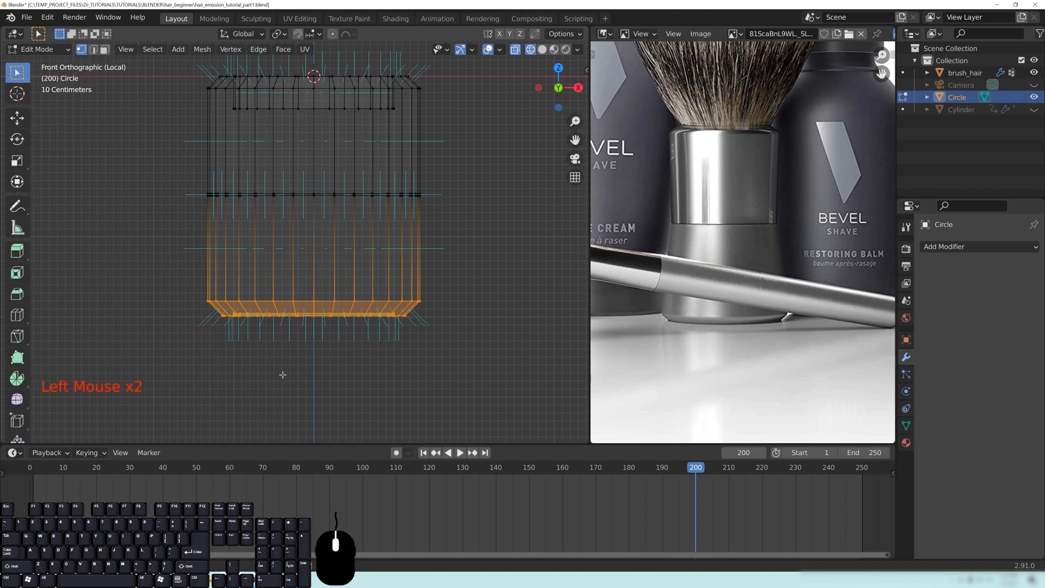
key("s")
key("shift+z")
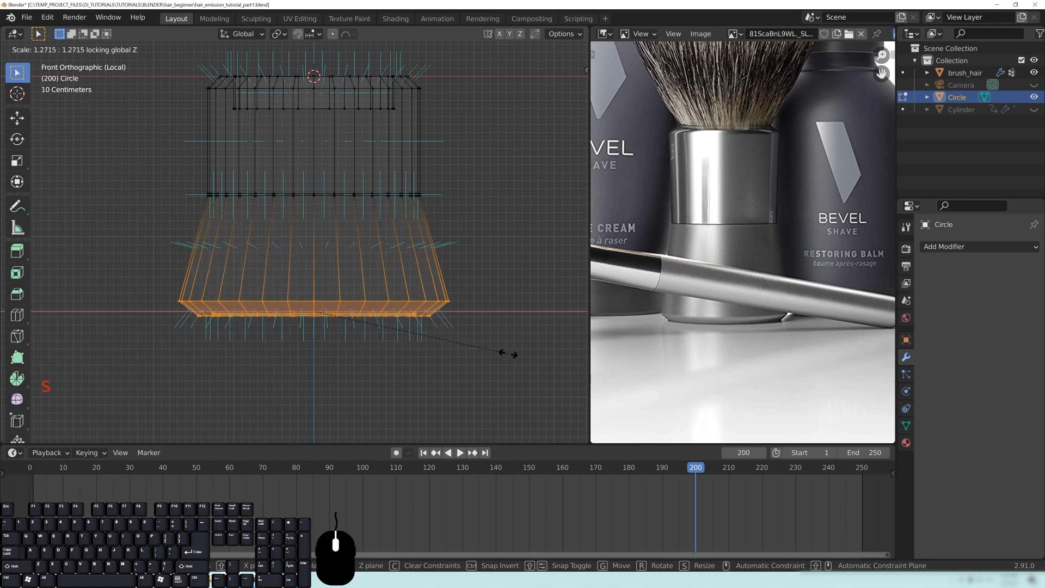
left_click(514, 355)
Step: Select the seam groove together with the whole lower section and move them about 0.5 m down along Z
scroll(488, 248, "down", 3)
middle_click_drag(451, 252, 434, 236, "shift")
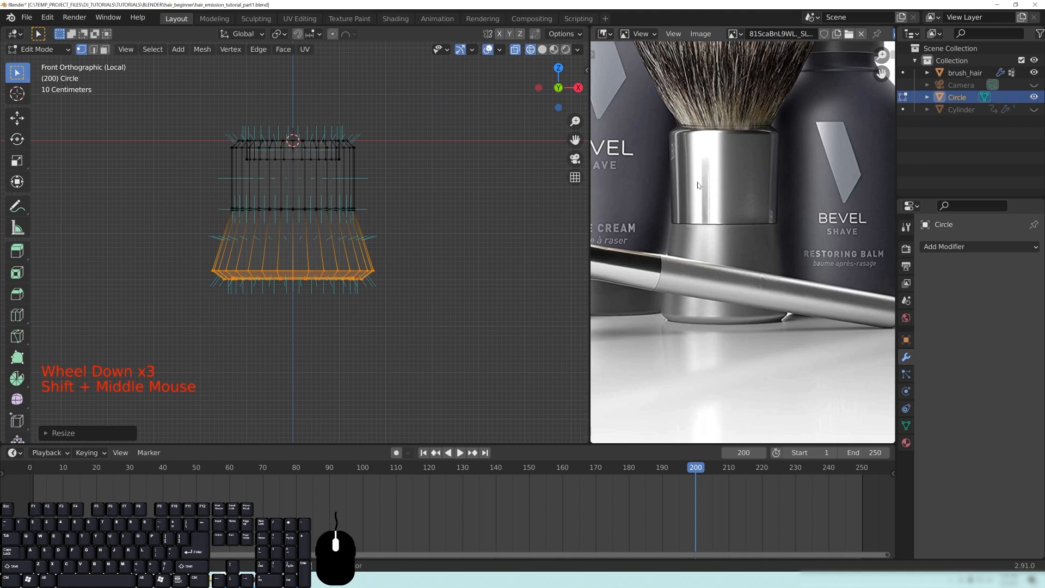
left_click_drag(147, 186, 352, 353)
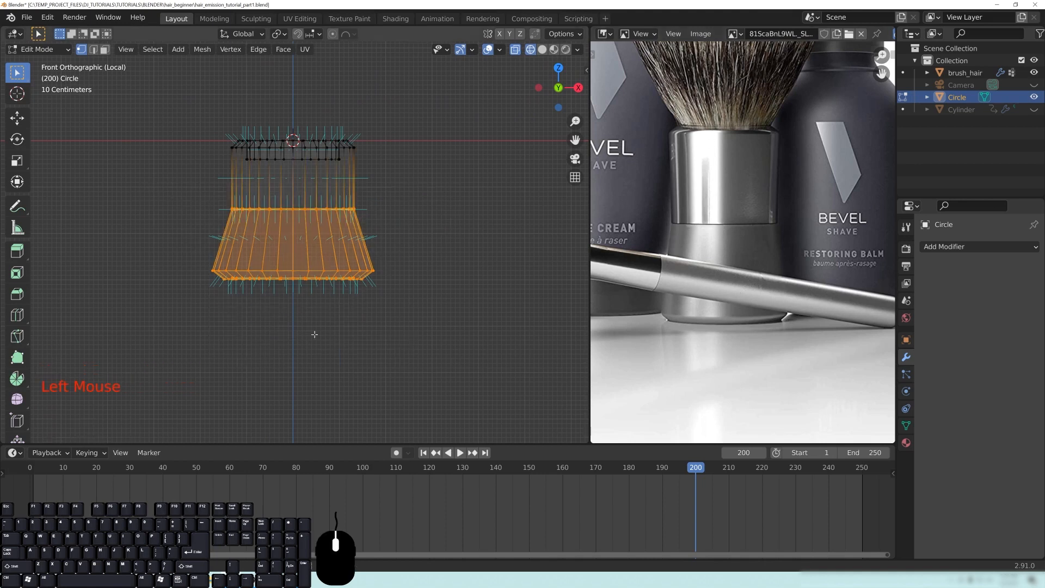
key("g")
key("z")
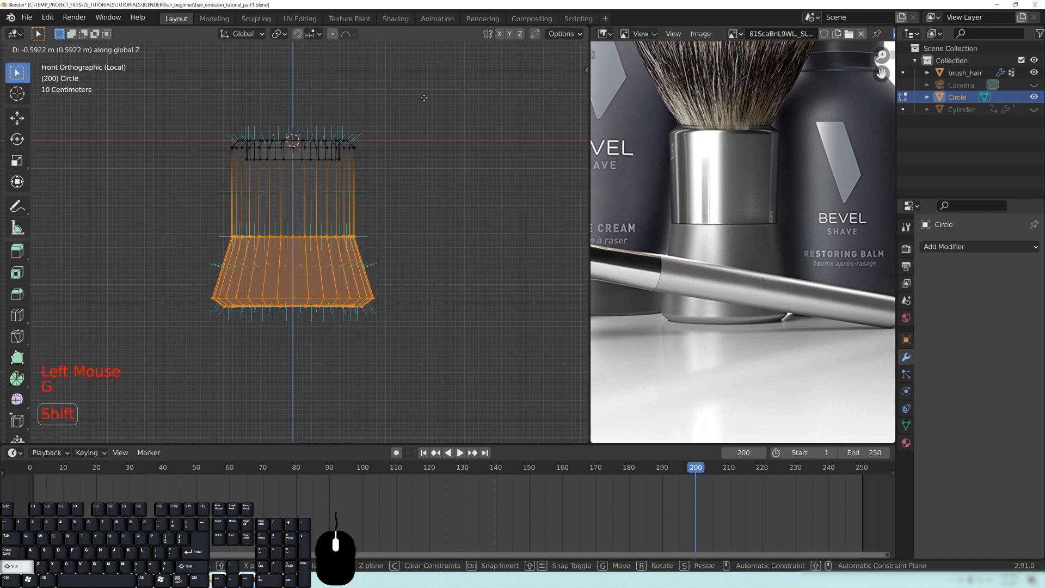
left_click(426, 69)
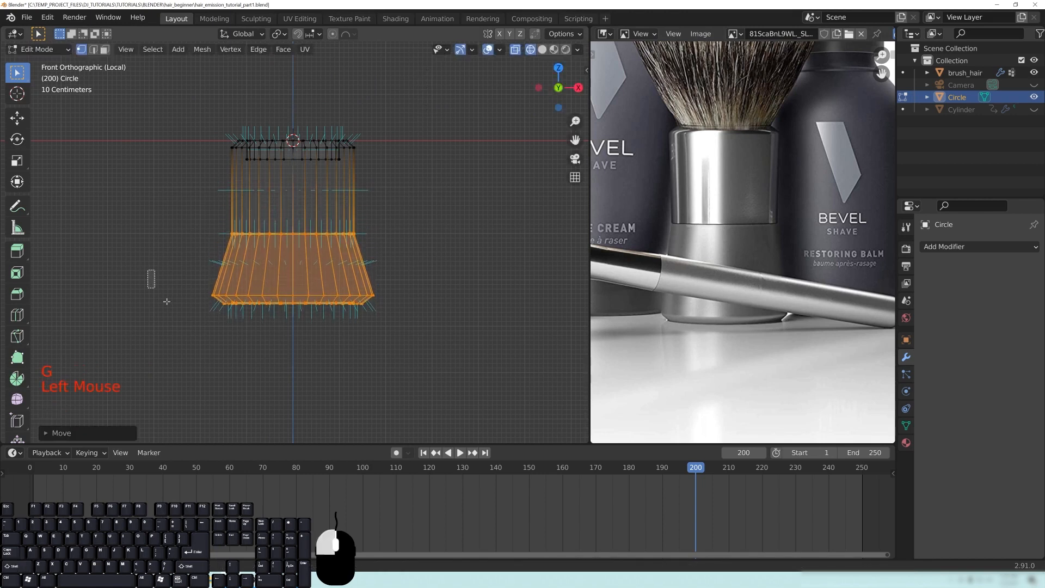
Step: Move only the base vertices further down along Z to lengthen the flared section, and return to solid shading
left_click_drag(149, 275, 458, 371)
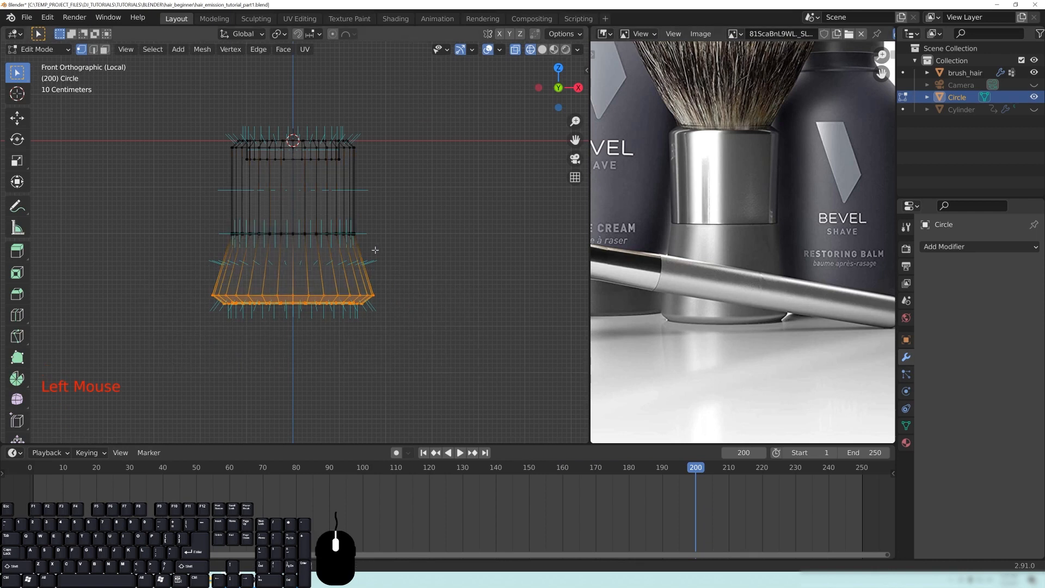
key("g")
key("z")
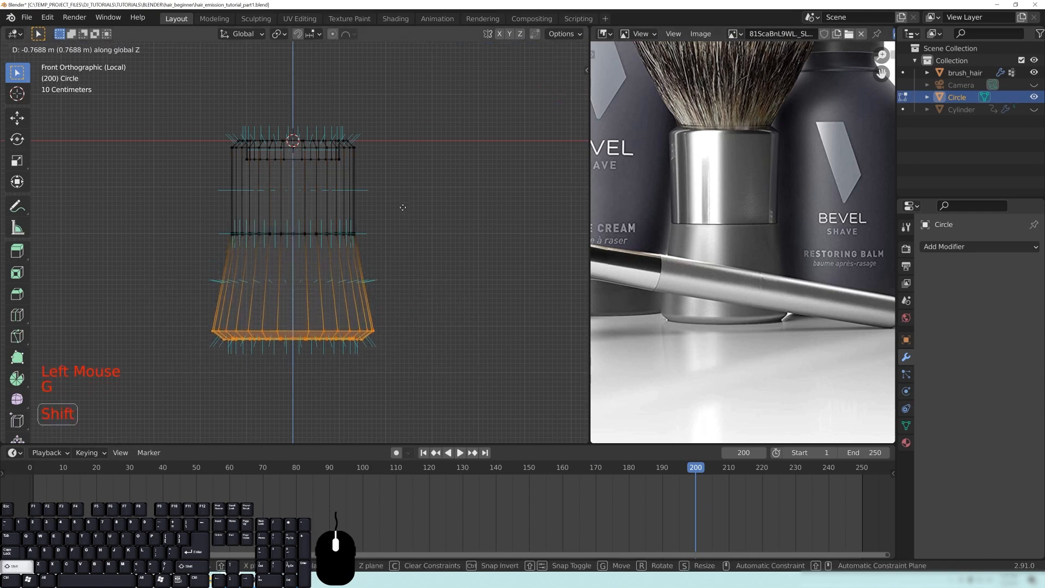
left_click(417, 224)
key("z")
left_click(517, 301)
Step: Leave mesh editing and apply Shade Smooth to the handle
mouse_move(517, 302)
middle_mouse_down()
mouse_move(430, 315)
mouse_move(257, 152)
mouse_move(278, 267)
mouse_move(355, 305)
middle_mouse_up()
key("Tab")
right_click(321, 240)
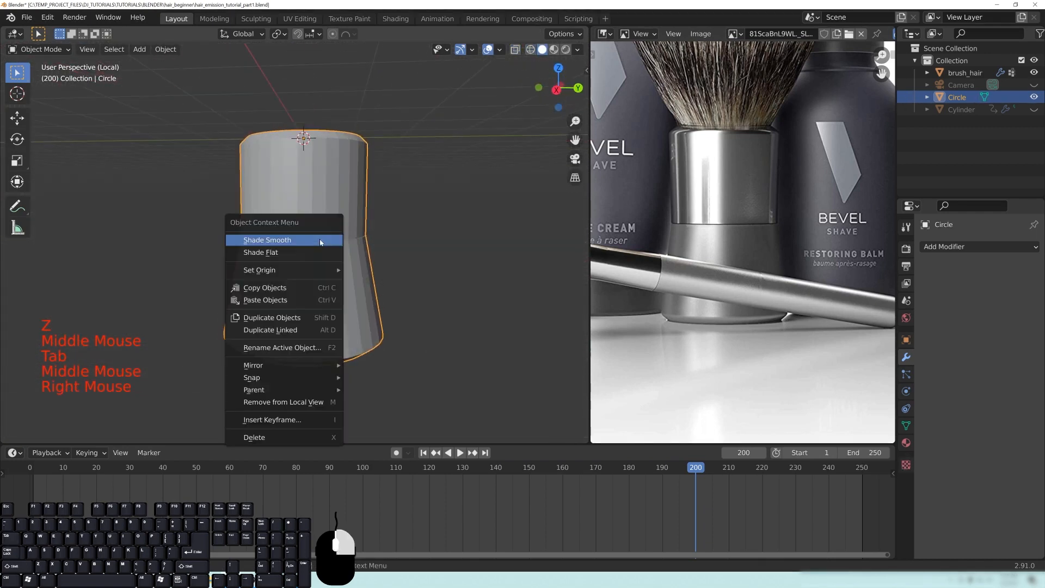
left_click(311, 243)
mouse_move(425, 273)
middle_mouse_down()
mouse_move(357, 358)
mouse_move(350, 289)
middle_mouse_up()
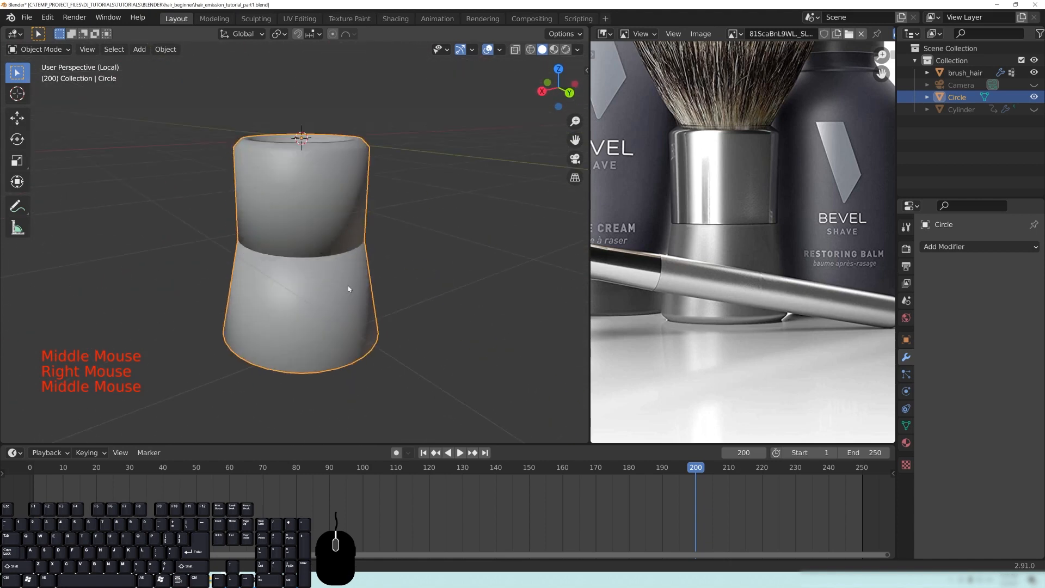
Step: Add a Subdivision Surface modifier to the handle
left_click(961, 246)
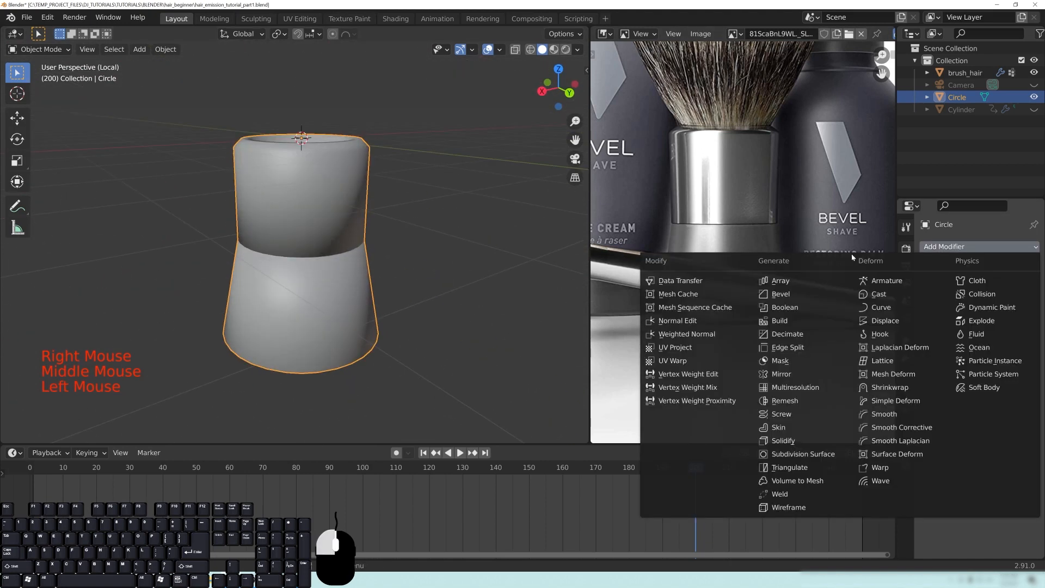
left_click(797, 460)
mouse_move(327, 321)
middle_mouse_down()
mouse_move(296, 260)
mouse_move(331, 269)
mouse_move(349, 358)
middle_mouse_up()
Step: Select the outer edge loop around the handle's base and set its mean crease to 0.77 and mean bevel weight to 1.00
key("Tab")
scroll(334, 305, "up", 2)
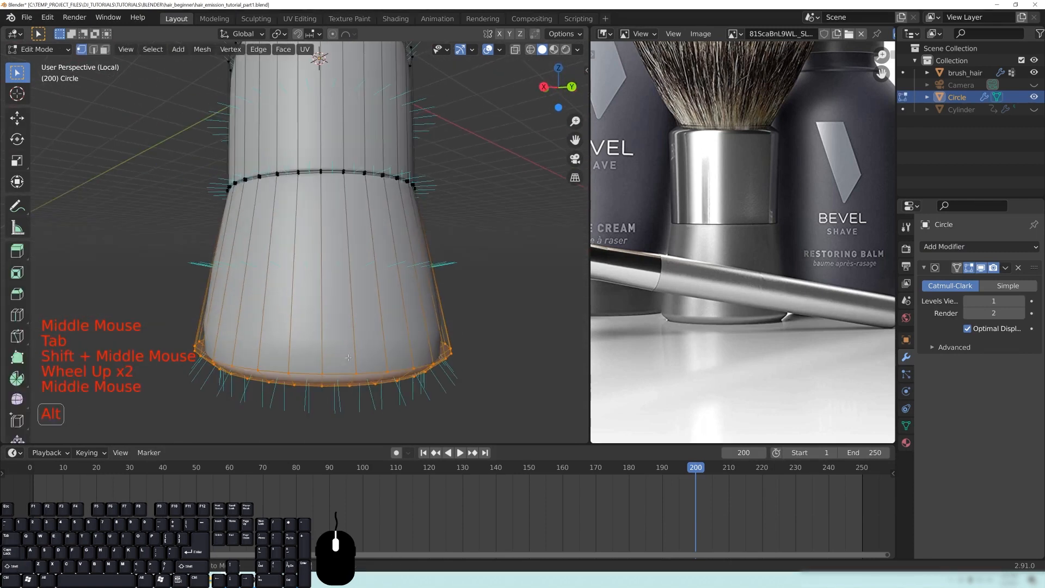
left_click(94, 49)
left_click(280, 376, "alt")
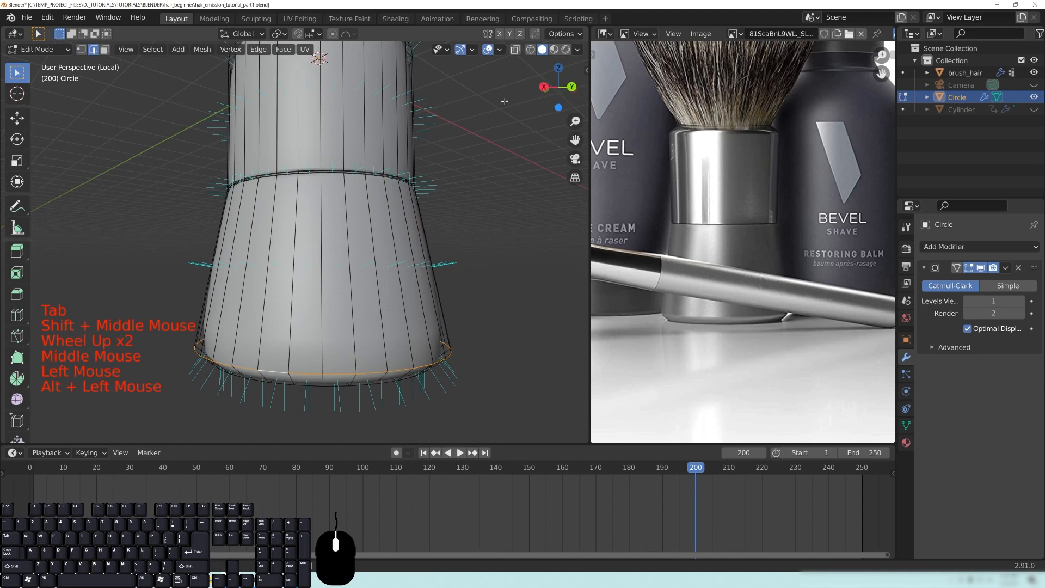
key("n")
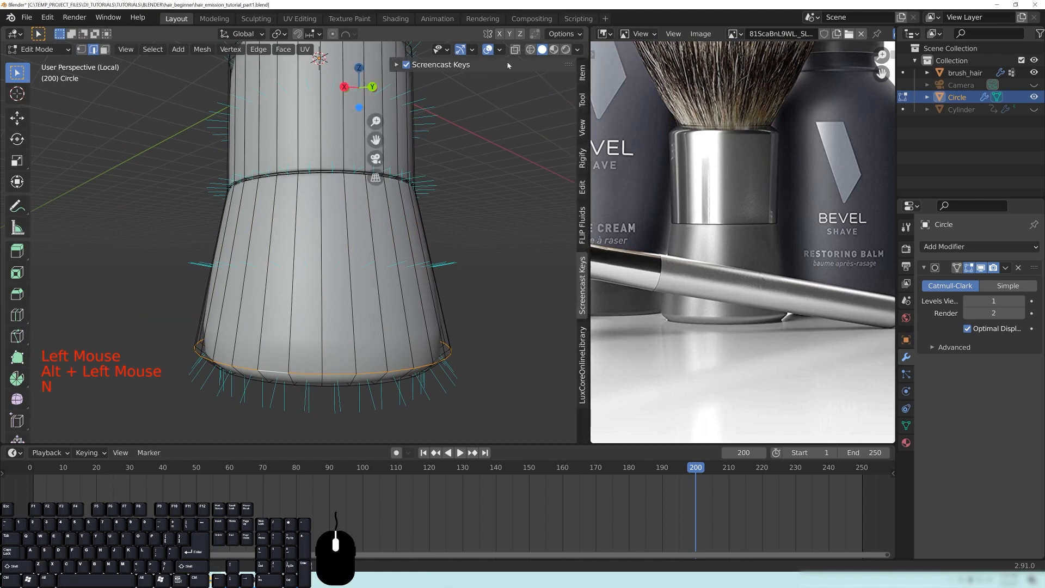
left_click(583, 72)
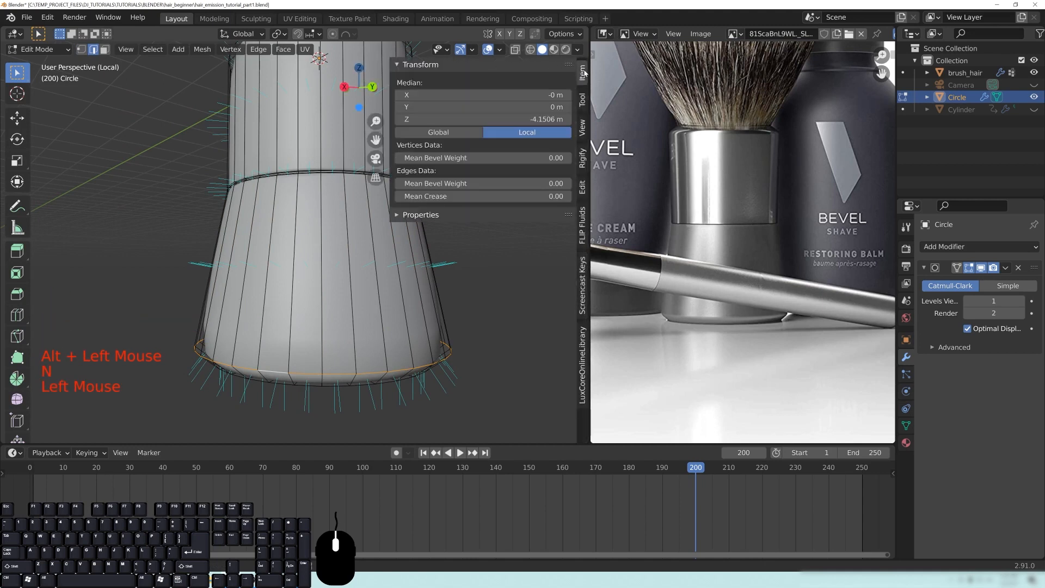
middle_click_drag(474, 256, 449, 297, "shift")
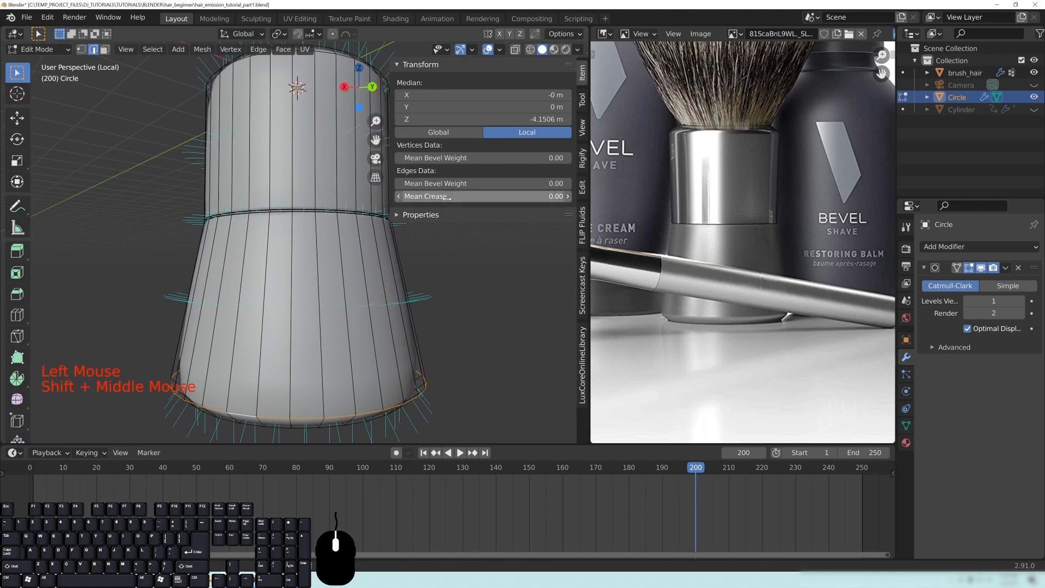
middle_click_drag(291, 331, 305, 267, "shift")
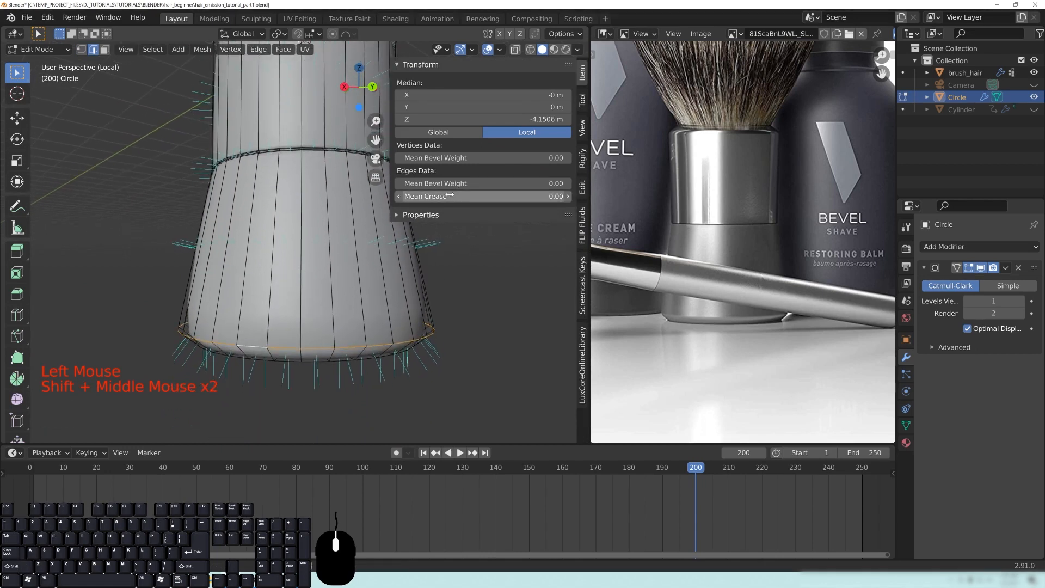
left_click(447, 197)
left_click_drag(446, 196, 490, 197)
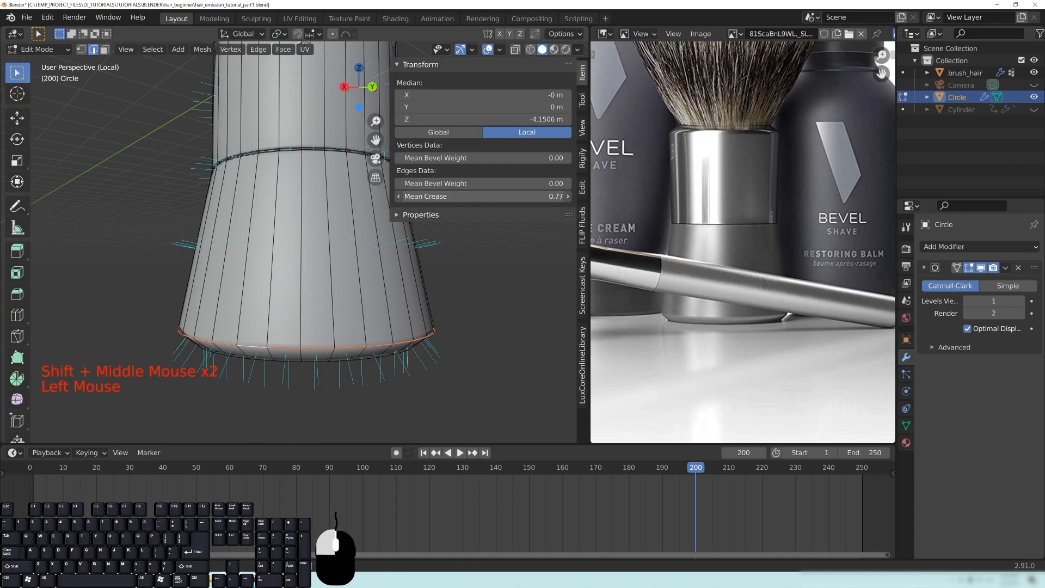
left_click(424, 184)
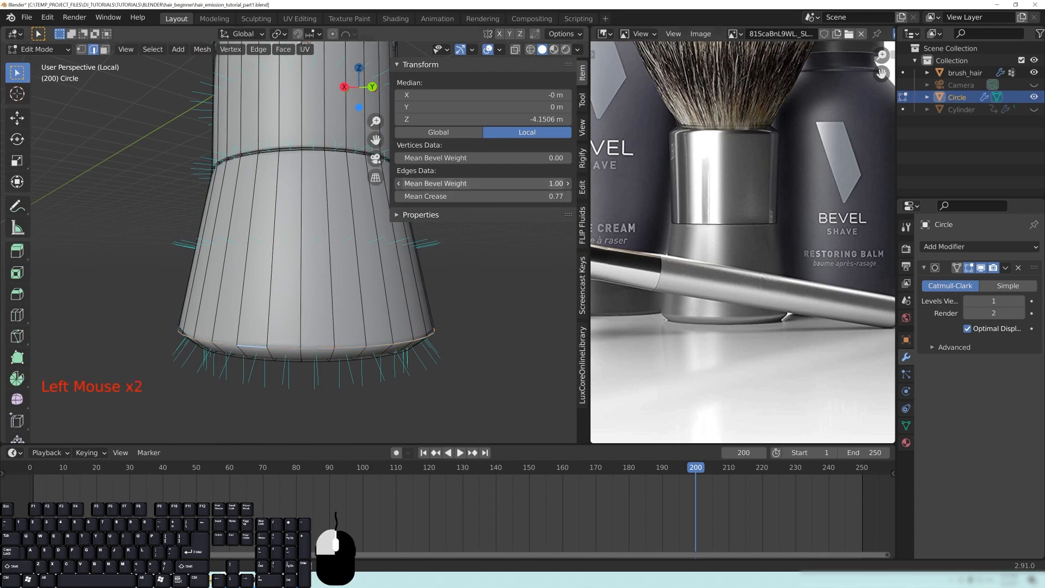
Step: Select both edge loops of the seam groove and raise their mean bevel weight
middle_click_drag(365, 379, 332, 344)
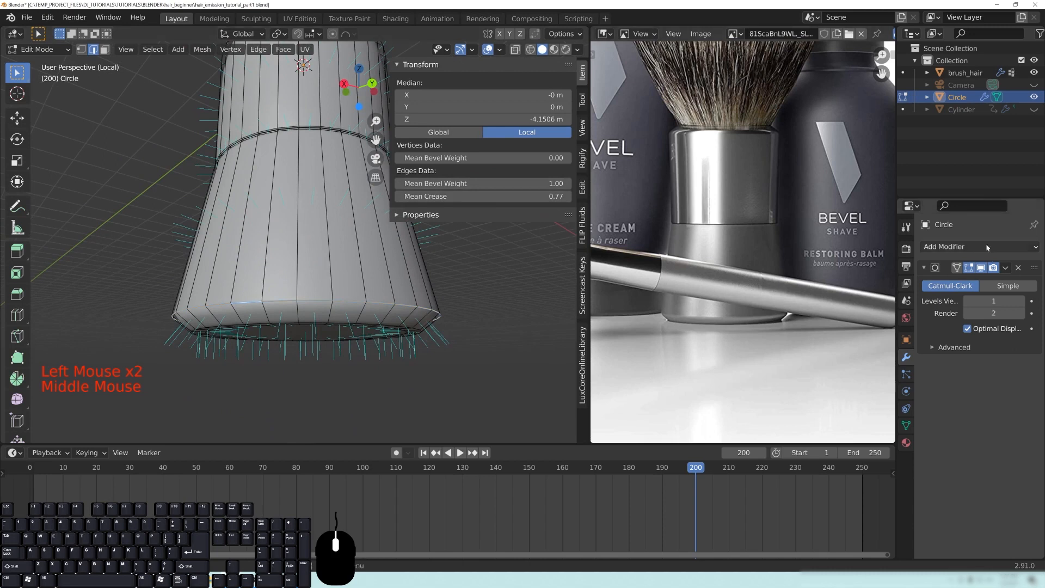
middle_click_drag(332, 283, 324, 220)
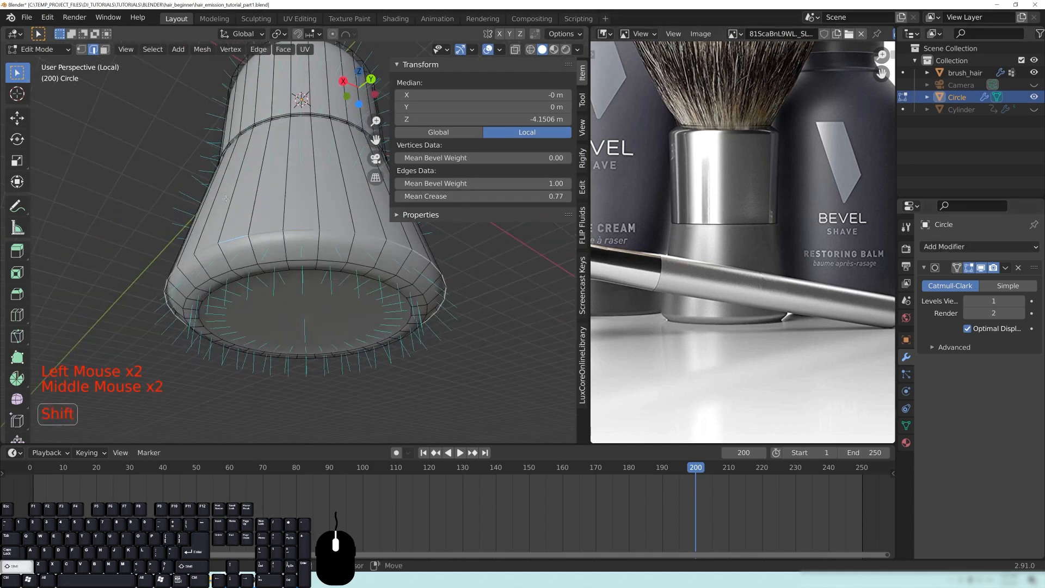
middle_click_drag(315, 185, 306, 294, "shift")
mouse_move(302, 245)
middle_mouse_down()
mouse_move(298, 296)
mouse_move(294, 256)
mouse_move(293, 272)
mouse_move(244, 280)
mouse_move(257, 300)
middle_mouse_up()
scroll(299, 296, "up", 5)
left_click(296, 280, "alt")
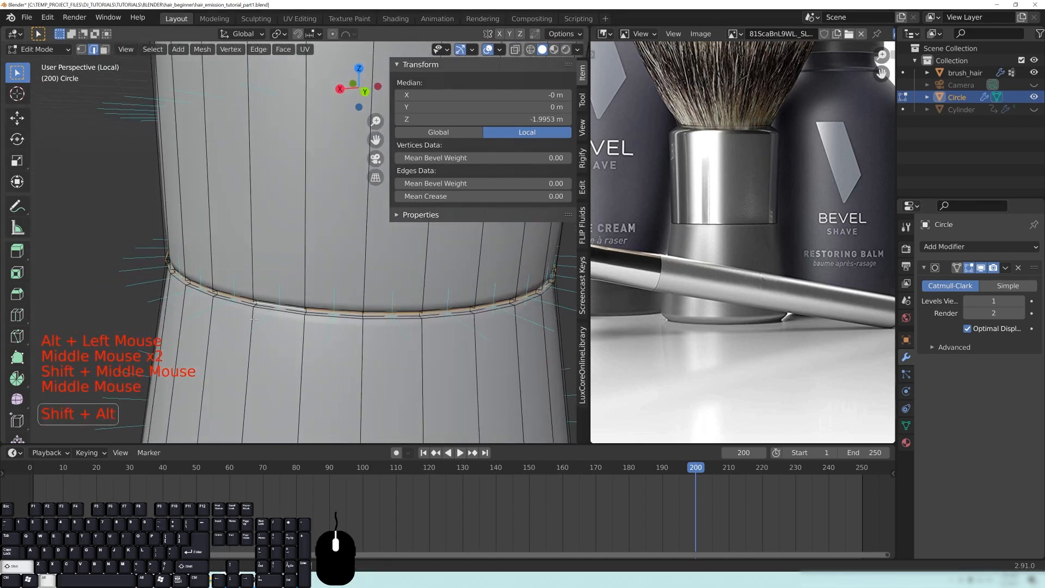
left_click(271, 311, "alt+shift")
middle_click_drag(272, 309, 327, 294)
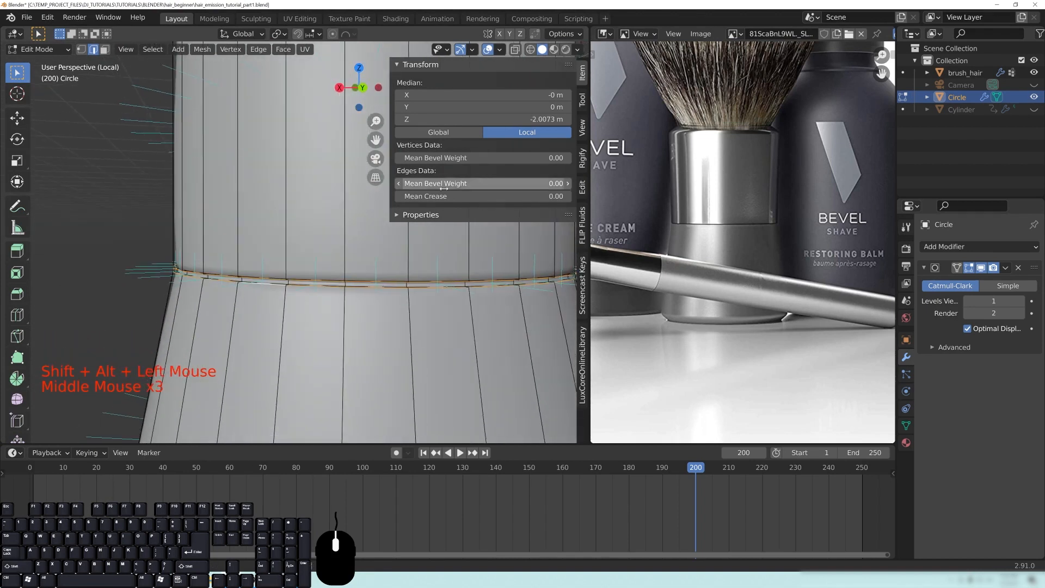
left_click_drag(430, 188, 534, 188)
Step: Set the mean bevel weight of the inner edge loop at the top opening to 1.00 and leave mesh editing
middle_click_drag(258, 161, 209, 360, "shift")
middle_click_drag(229, 179, 213, 231)
mouse_move(213, 207)
middle_mouse_down("shift")
mouse_move(218, 244)
mouse_move(218, 188)
middle_mouse_up("shift")
left_click(211, 223, "alt")
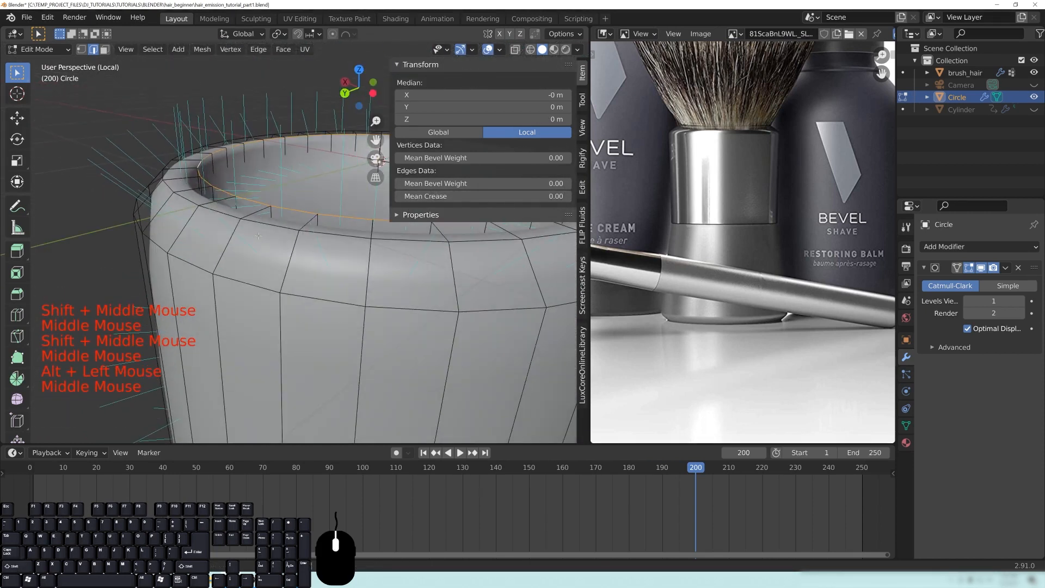
left_click_drag(468, 184, 544, 184)
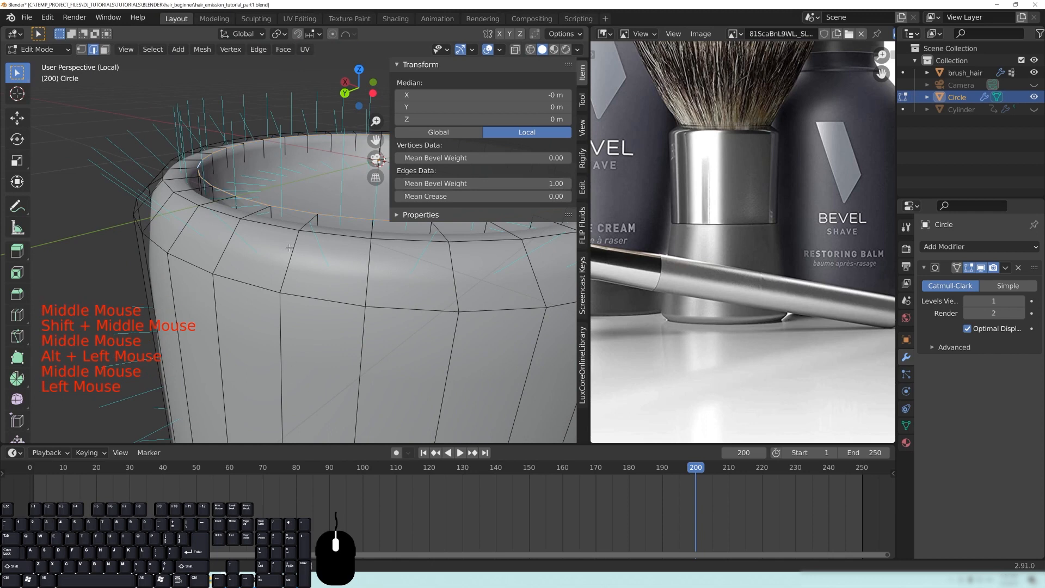
scroll(289, 247, "down", 5)
key("Tab")
Step: Add a Bevel modifier to the handle and place it above the Subdivision Surface modifier
scroll(340, 316, "down", 3)
middle_click_drag(340, 316, 351, 304, "shift")
scroll(351, 304, "up", 2)
middle_click_drag(352, 304, 321, 228)
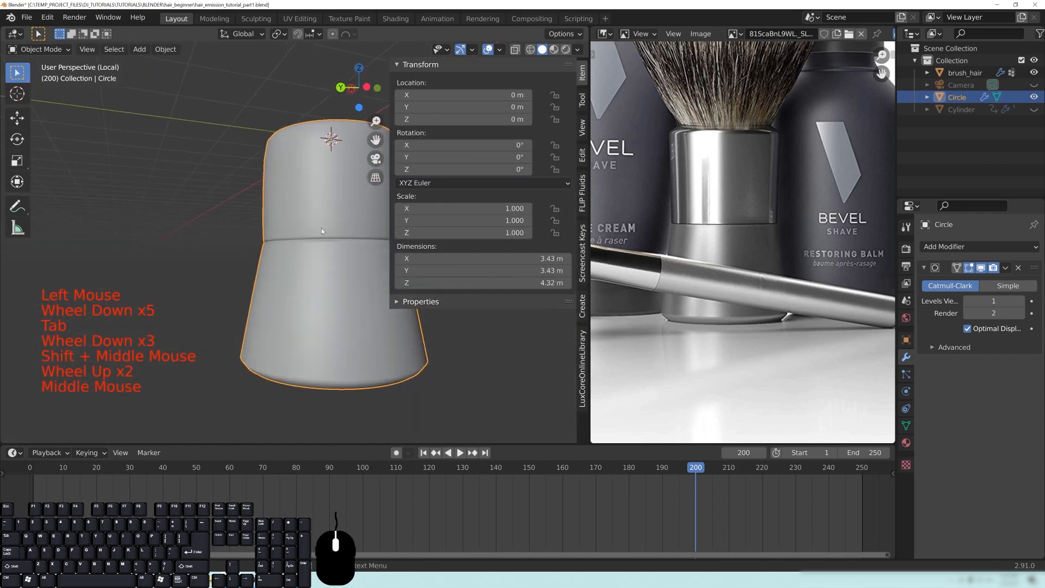
left_click(942, 248)
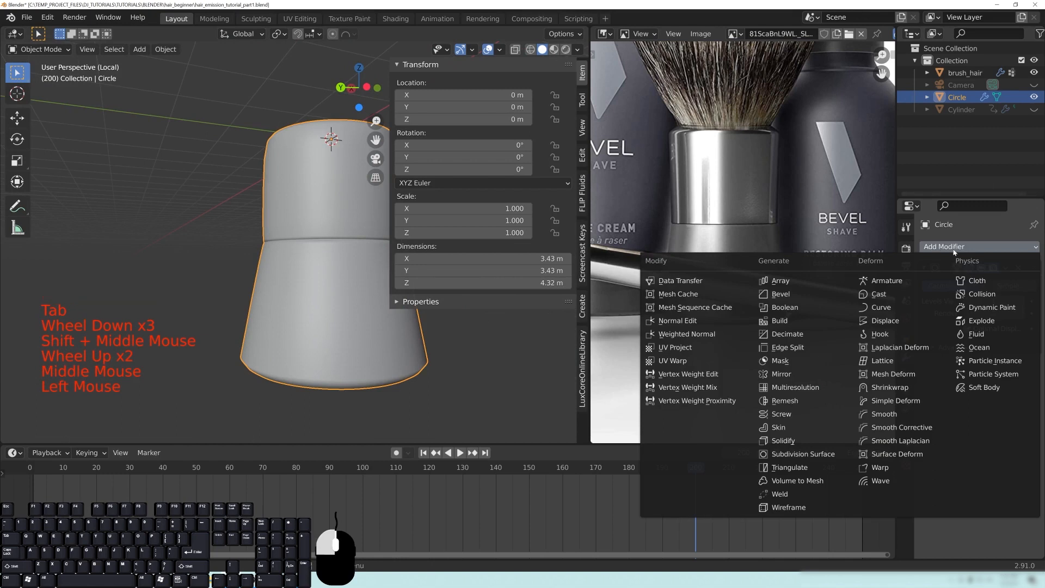
left_click(782, 294)
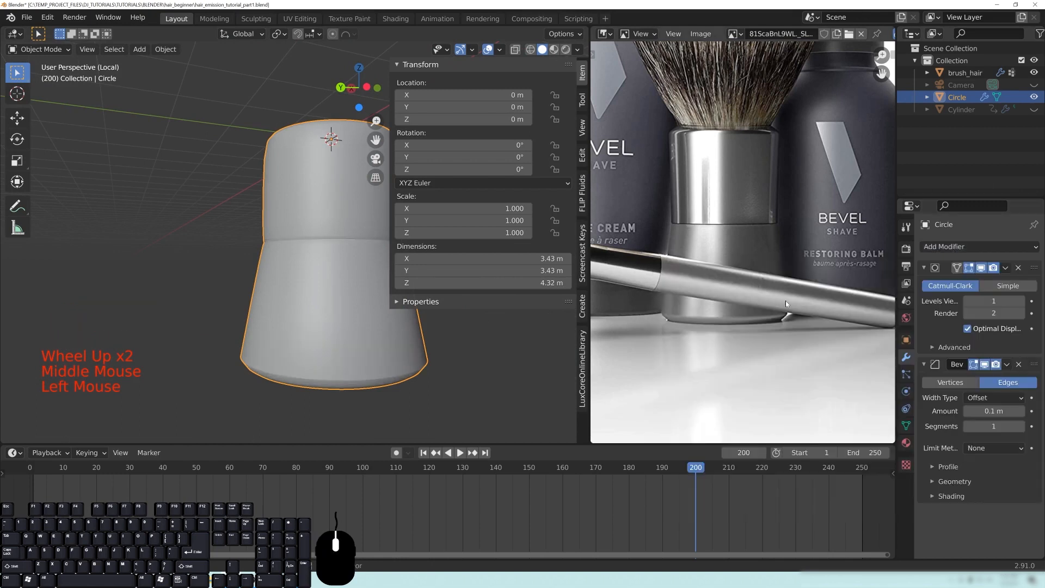
left_click(926, 365)
left_click(926, 364)
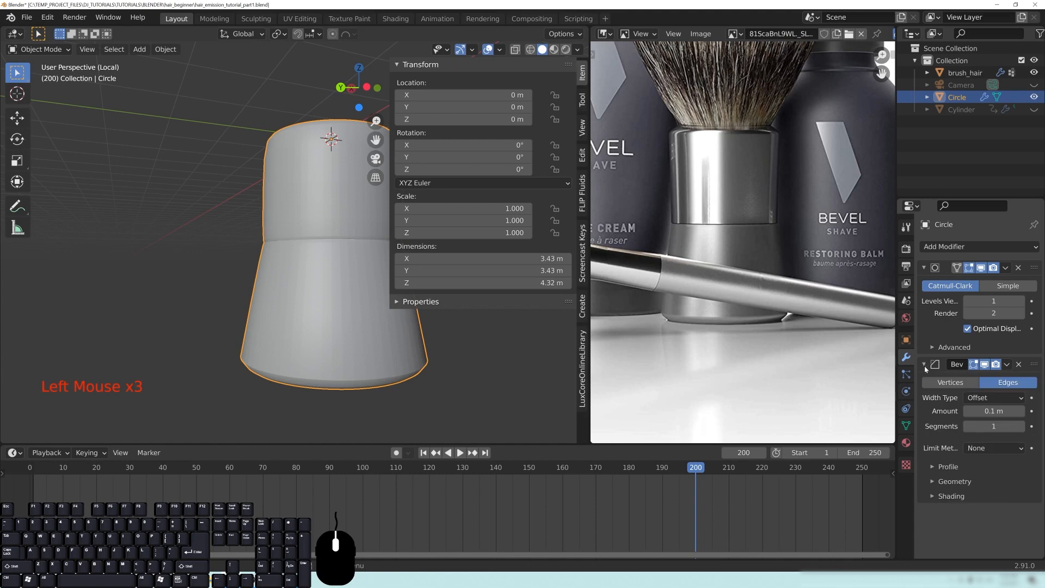
left_click_drag(1035, 367, 1031, 264)
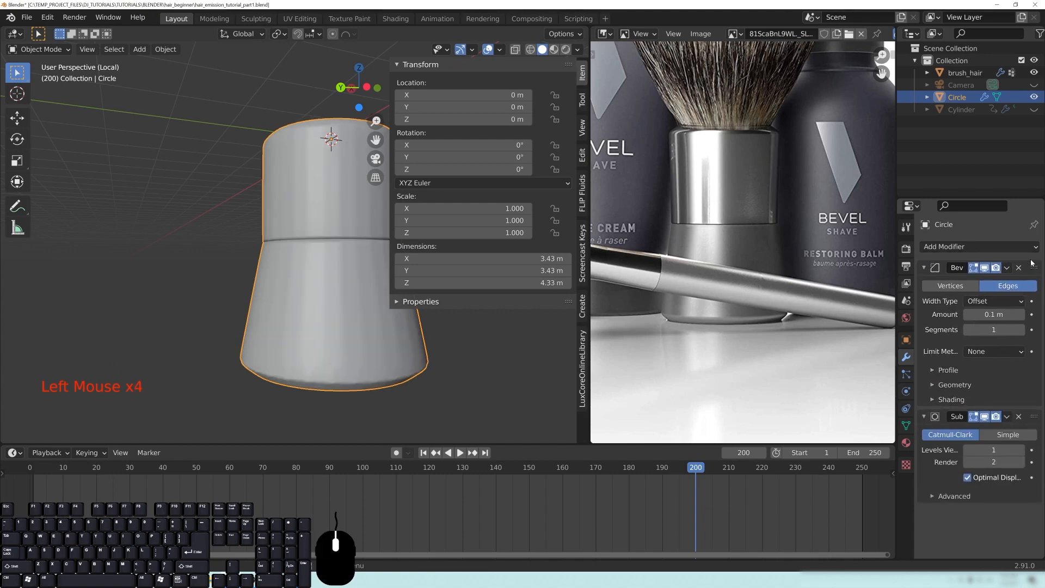
Step: Limit the Bevel modifier by Weight and set its amount to 0.022 m
left_click(985, 353)
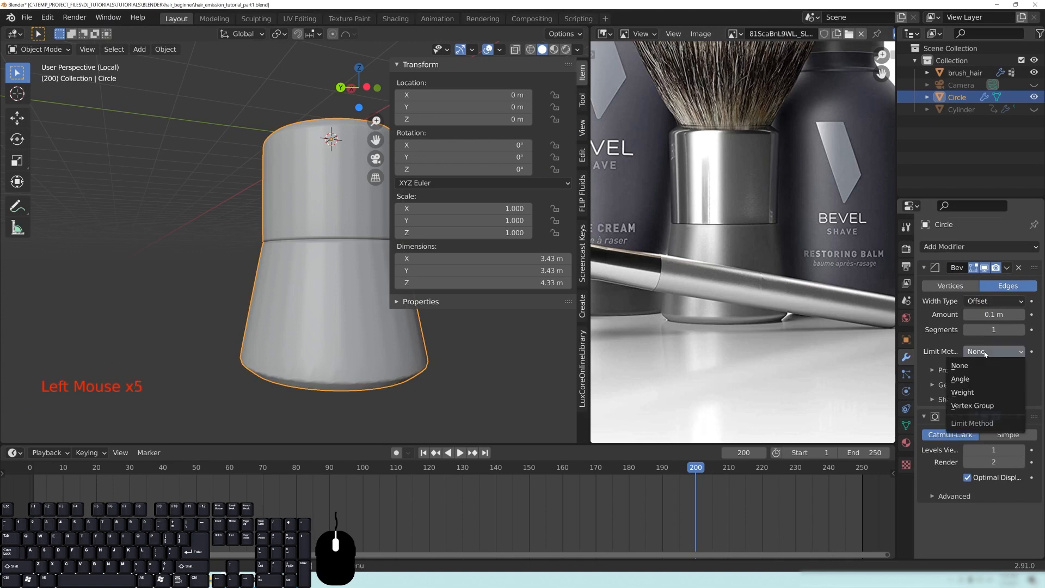
left_click(964, 392)
middle_click_drag(376, 392, 311, 329, "shift")
scroll(361, 342, "up", 2)
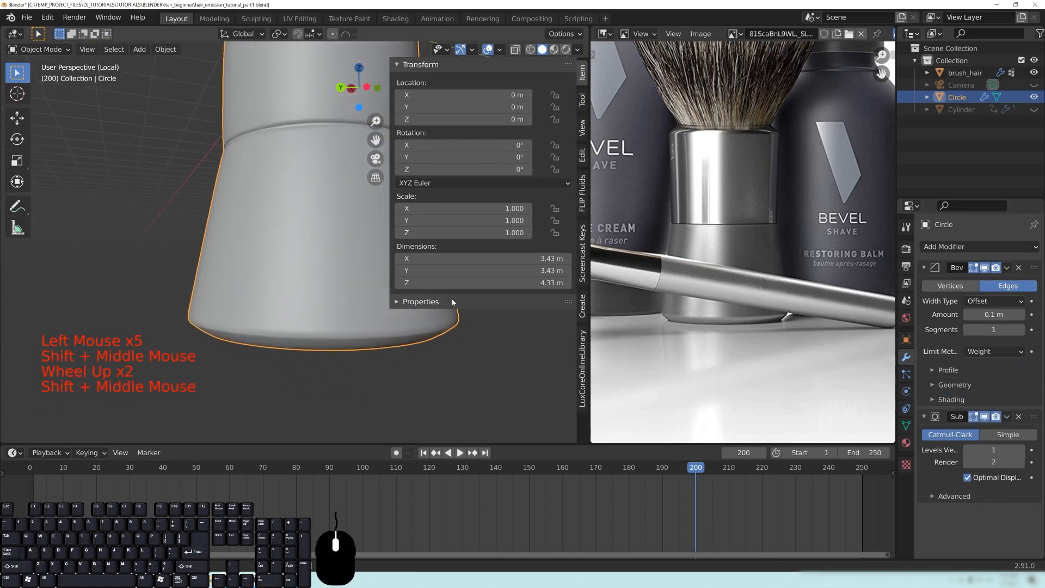
left_click_drag(993, 314, 984, 315, "shift")
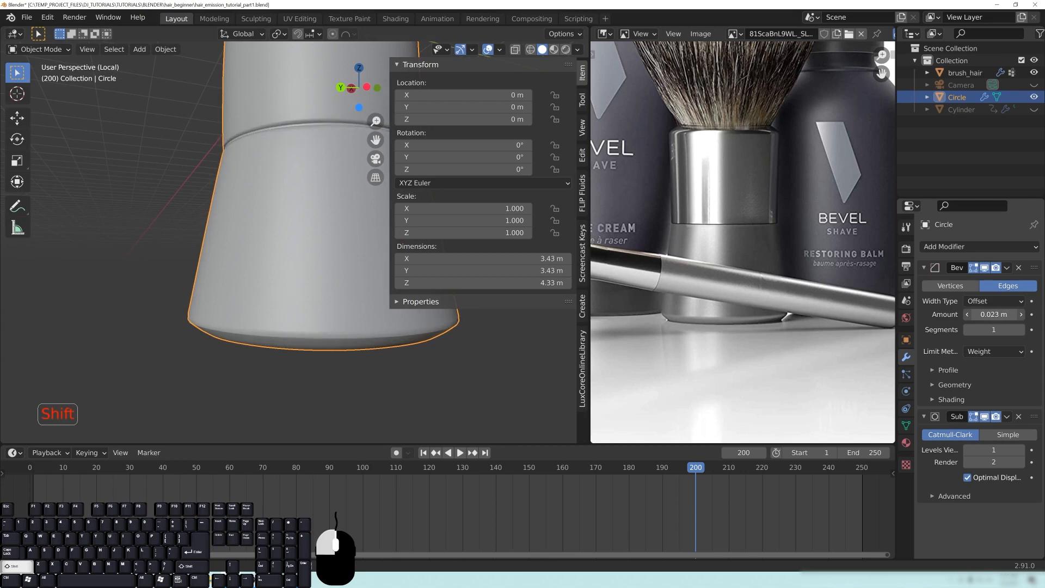
middle_click(269, 322)
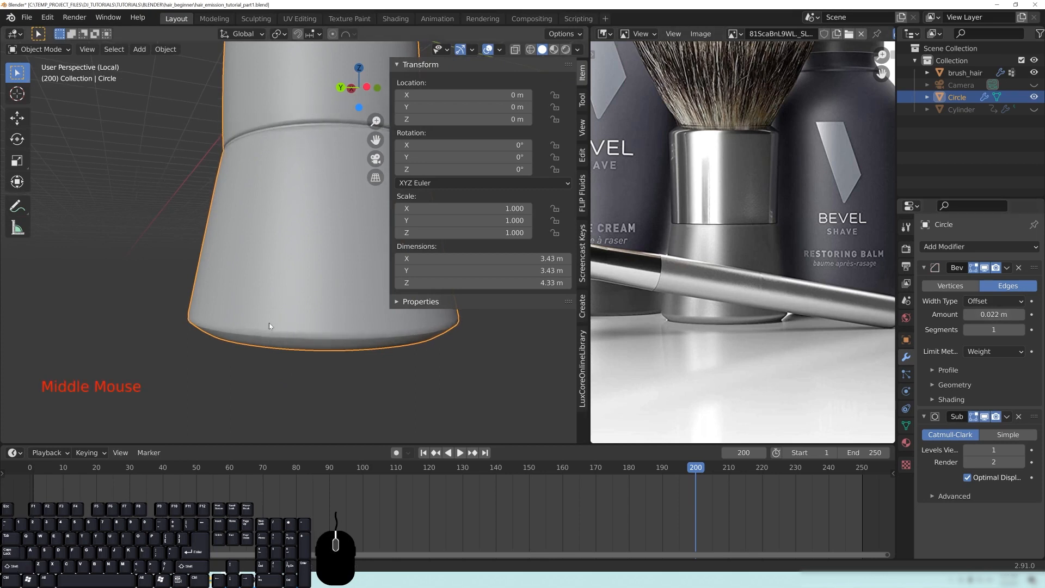
Step: Slightly reduce the mean crease of the handle's base edge loop and return to Object Mode
key("Tab")
left_click(327, 125, "alt")
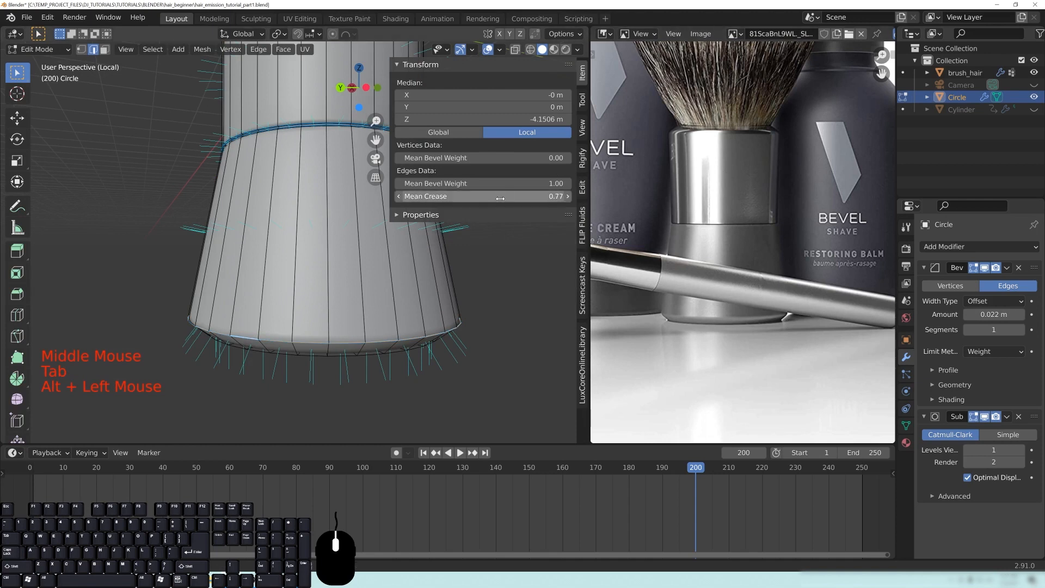
left_click_drag(500, 196, 493, 196)
key("Tab")
Step: Set the Subdivision Surface modifier's viewport level to 2
scroll(294, 349, "down", 3)
middle_click_drag(294, 348, 261, 381)
left_click(1022, 453)
scroll(271, 329, "down", 1)
mouse_move(271, 329)
middle_mouse_down("shift")
mouse_move(331, 267)
mouse_move(308, 215)
mouse_move(322, 151)
mouse_move(291, 339)
mouse_move(335, 257)
mouse_move(327, 218)
mouse_move(305, 348)
mouse_move(347, 240)
mouse_move(333, 252)
mouse_move(340, 259)
middle_mouse_up("shift")
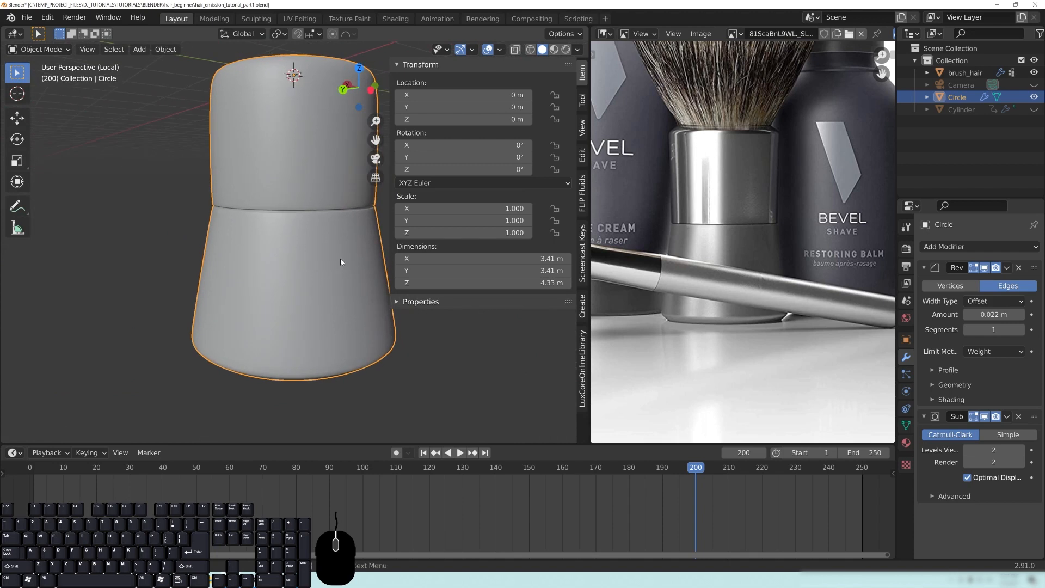
Step: Widen the reference image area, collapse the transform values and hide the 3D view's sidebar
left_click_drag(589, 136, 513, 131)
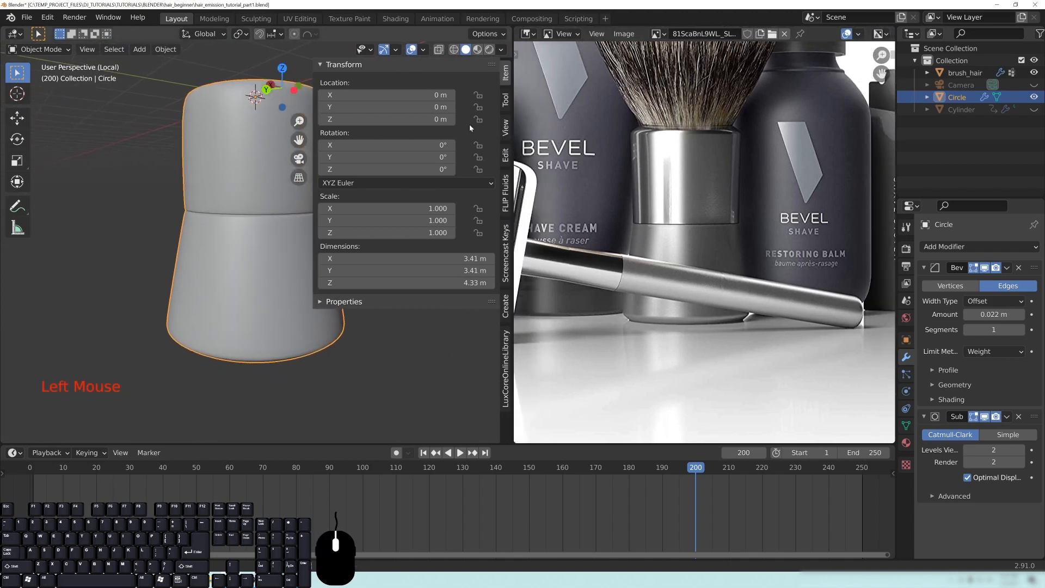
left_click(317, 65)
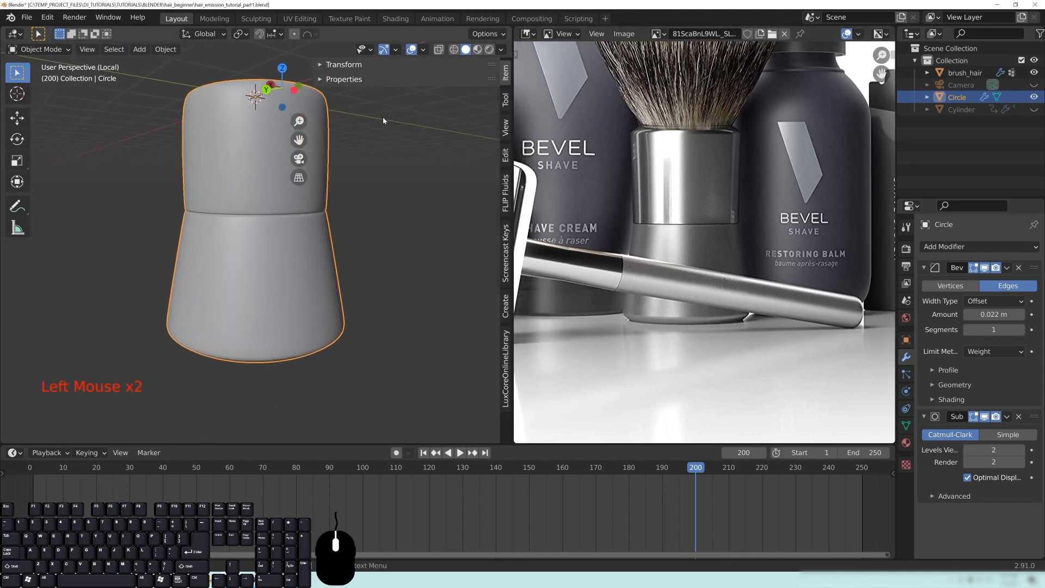
key("n")
Step: Examine the handle in Rendered shading and return to Solid shading
mouse_move(383, 121)
middle_mouse_down("shift")
mouse_move(361, 207)
mouse_move(310, 236)
middle_mouse_up("shift")
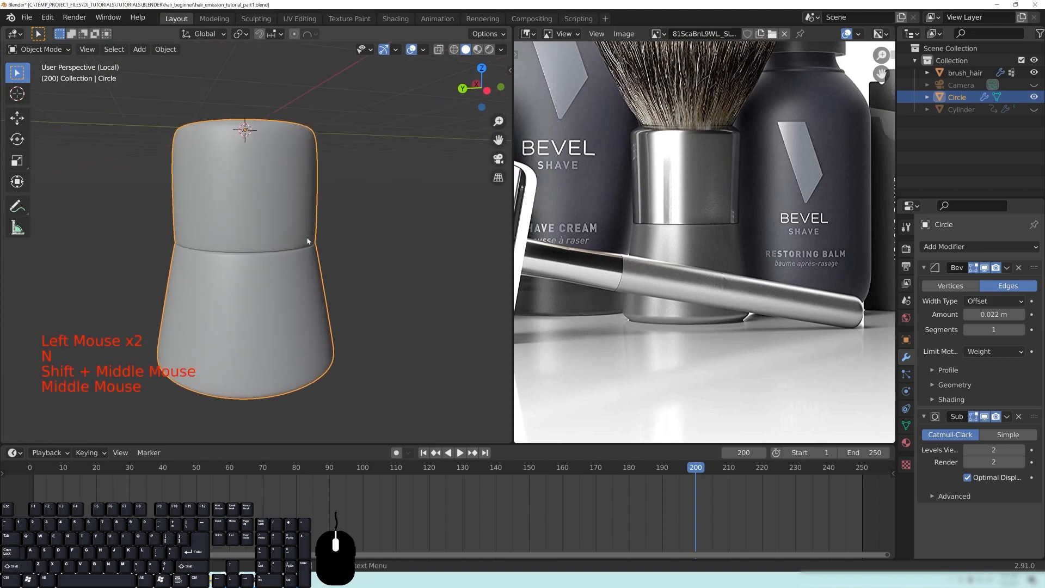
key("z")
middle_click_drag(305, 172, 344, 228, "shift")
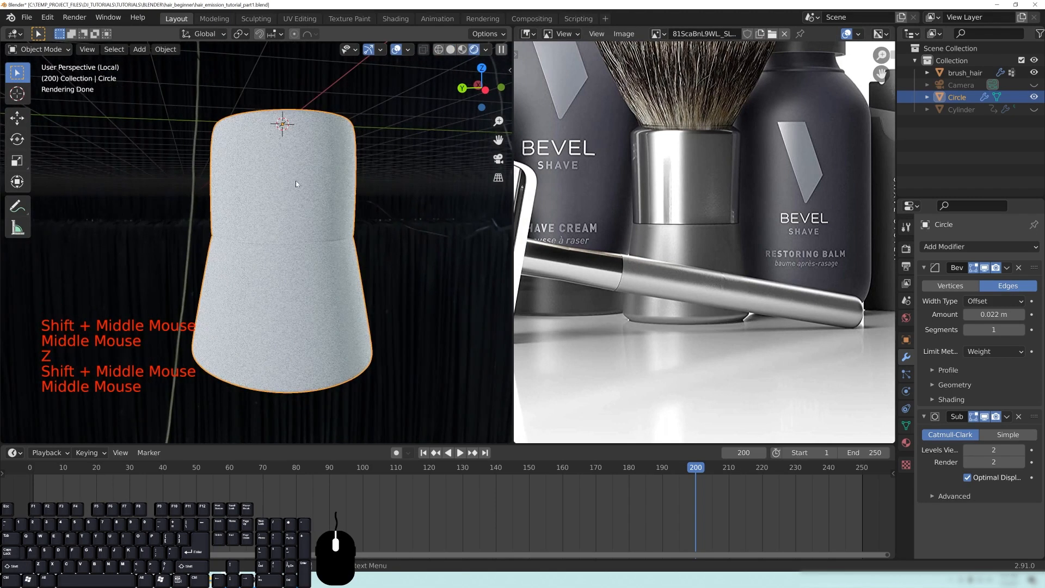
key("z")
mouse_move(328, 258)
middle_mouse_down("shift")
mouse_move(336, 244)
mouse_move(331, 290)
middle_mouse_up("shift")
Step: In front wireframe view, select the handle's base vertices and grow the selection to cover the whole lower section up to the seam
key("Tab")
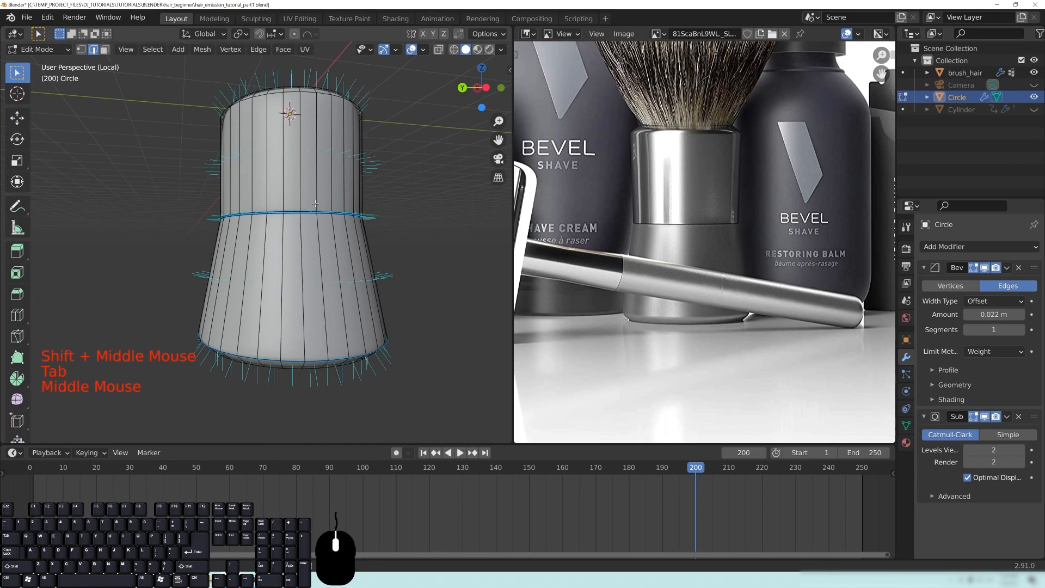
key("KP_1")
middle_click_drag(316, 203, 345, 185, "shift")
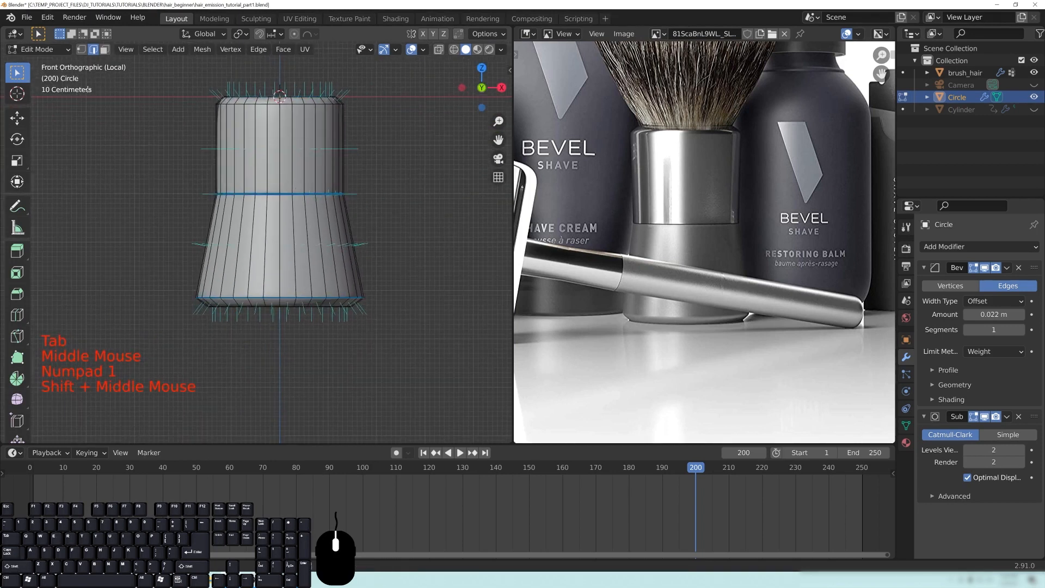
left_click(81, 49)
key("z")
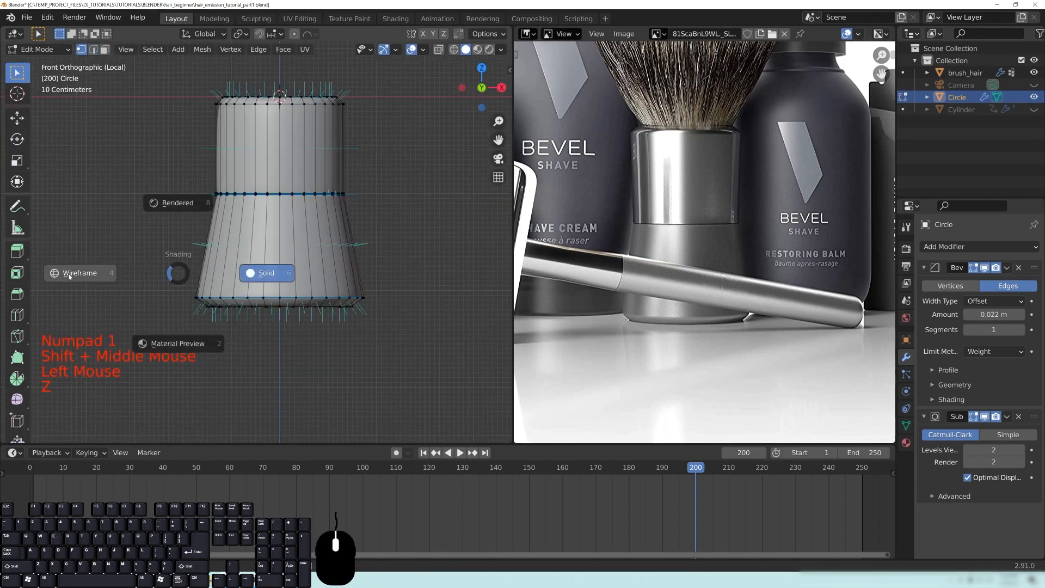
mouse_move(74, 276)
left_mouse_down()
mouse_move(485, 372)
mouse_move(462, 364)
left_mouse_up()
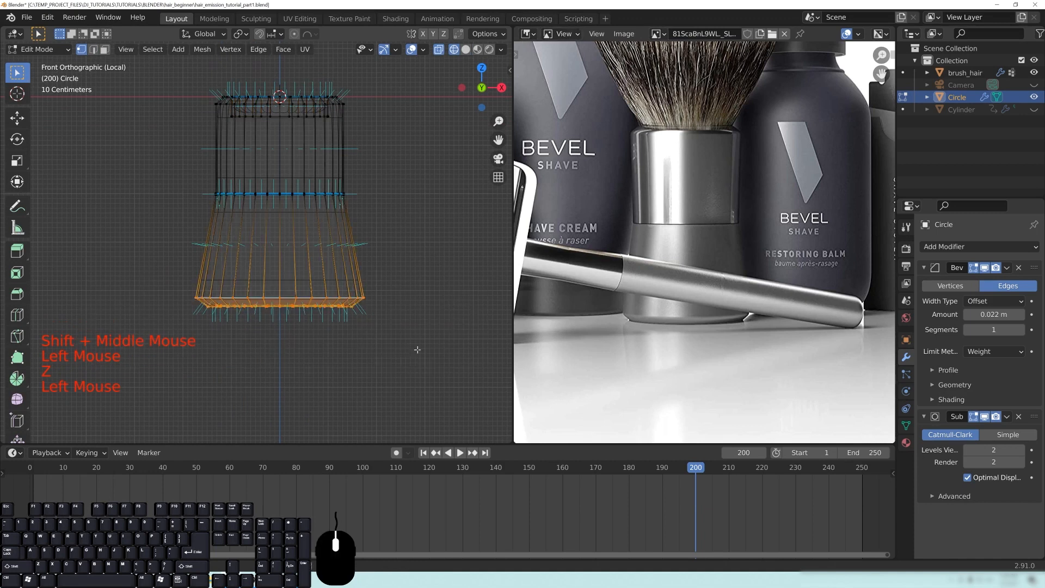
key("ctrl")
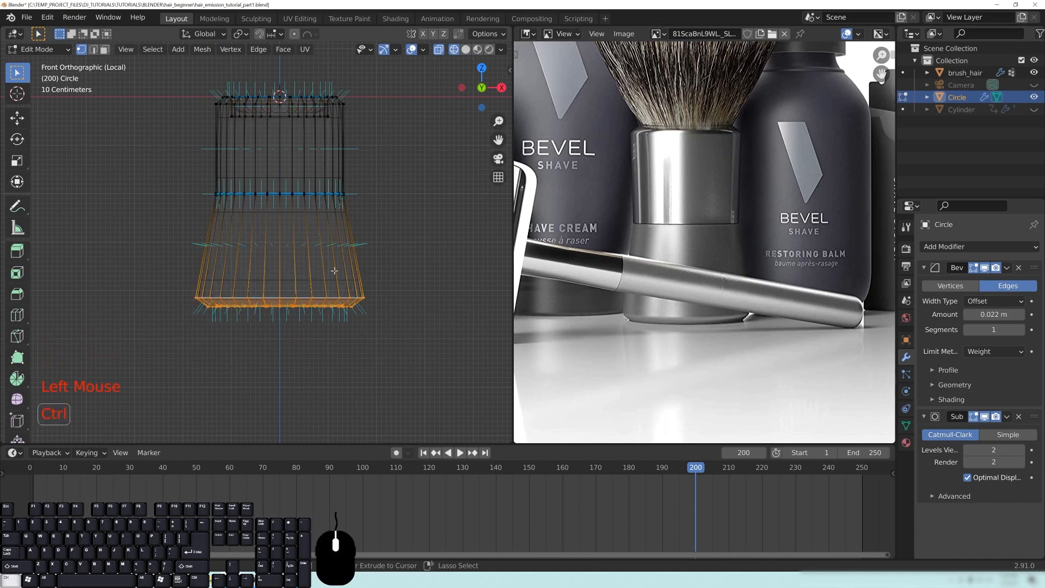
key("ctrl+KP_Add")
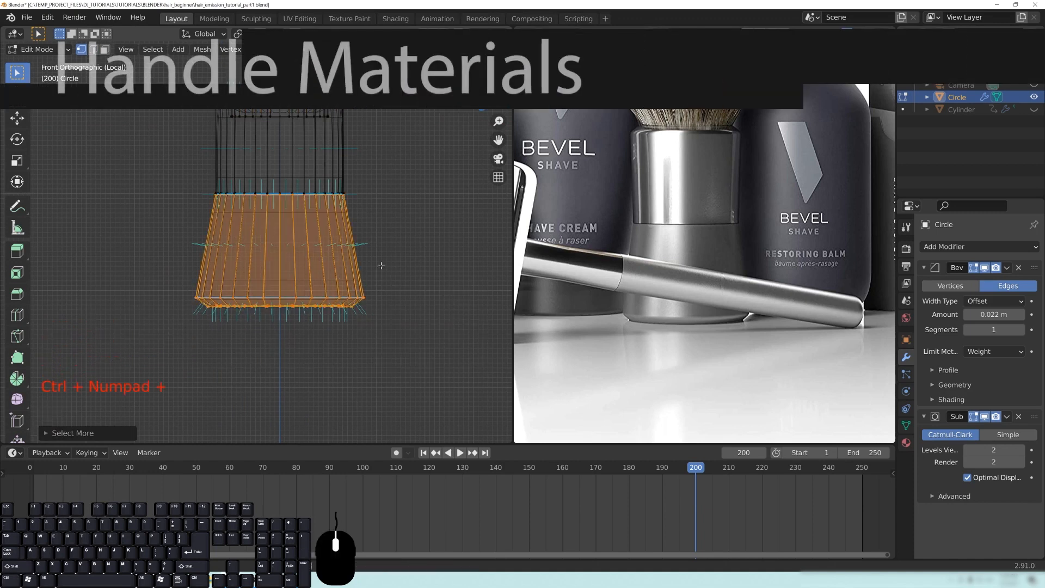
Step: Create a new material named rough_metal on the handle and assign it to the selected lower section
scroll(200, 195, "up", 3)
left_click(906, 443)
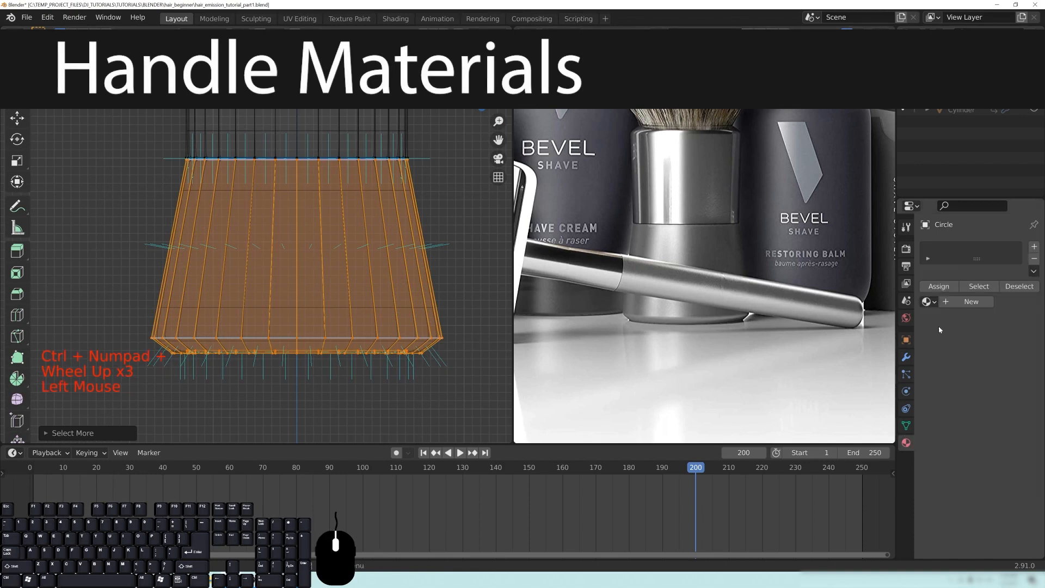
left_click(969, 302)
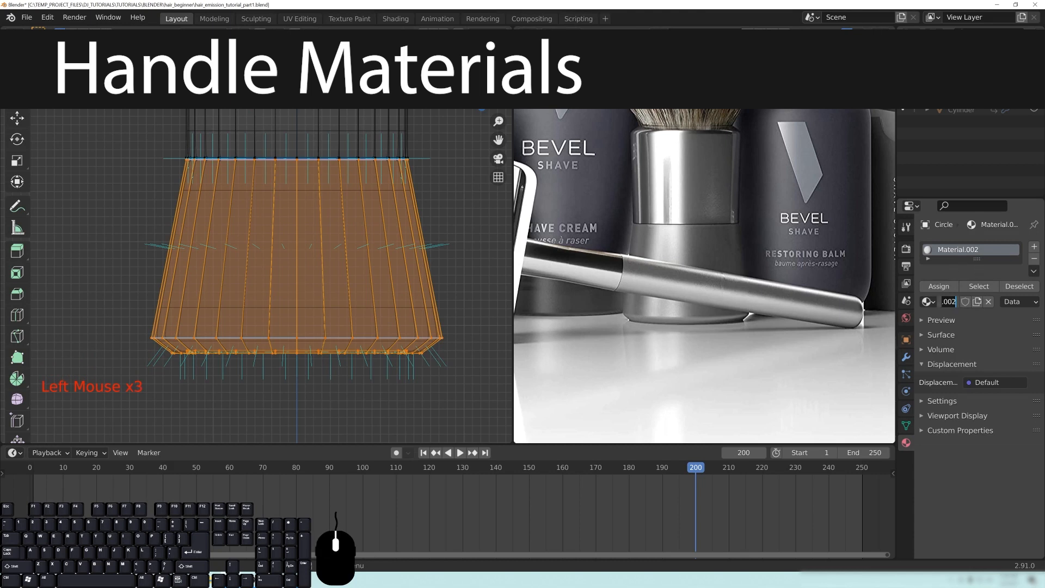
type("rough_metal")
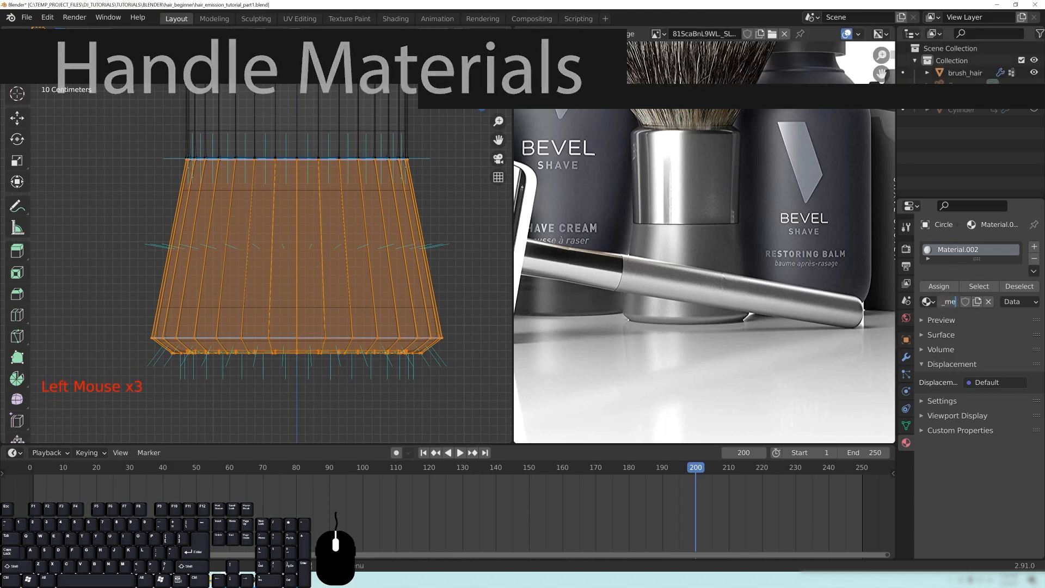
left_click(936, 291)
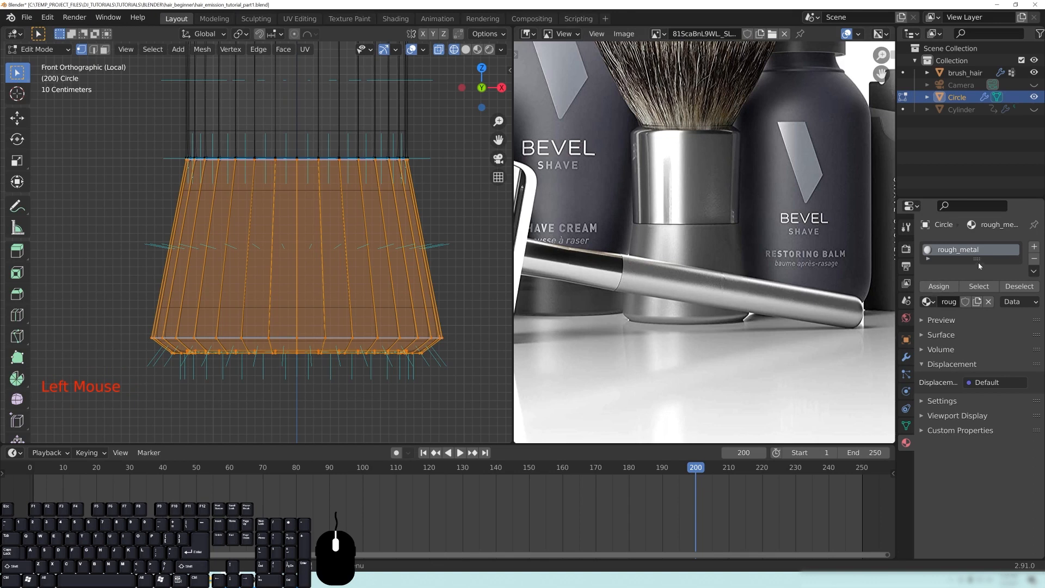
Step: Add a second material slot, invert the selection to the handle's upper section, and assign it a new material named shiny_metal
left_click_drag(976, 270, 978, 312)
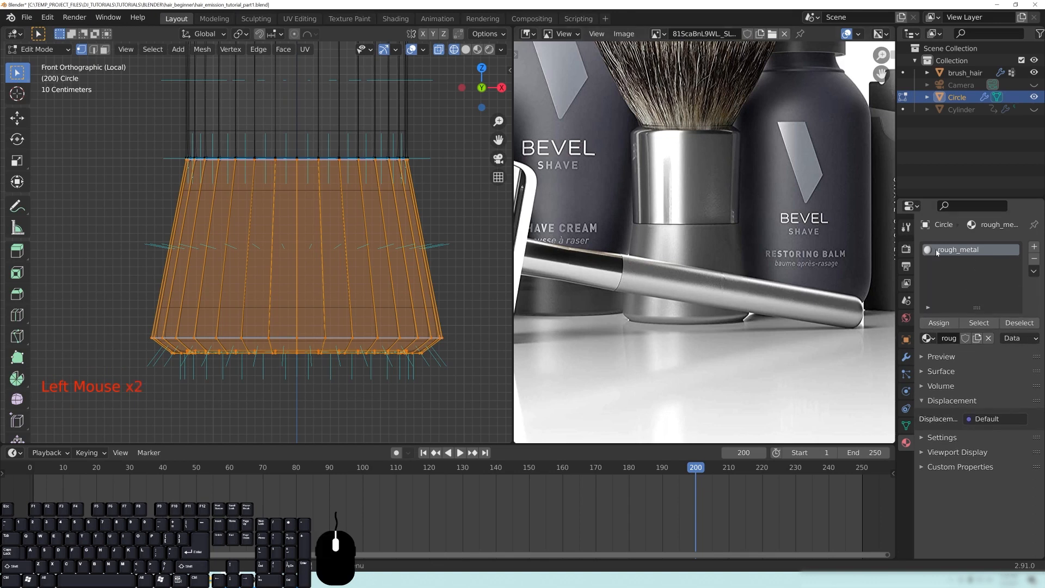
left_click(1035, 247)
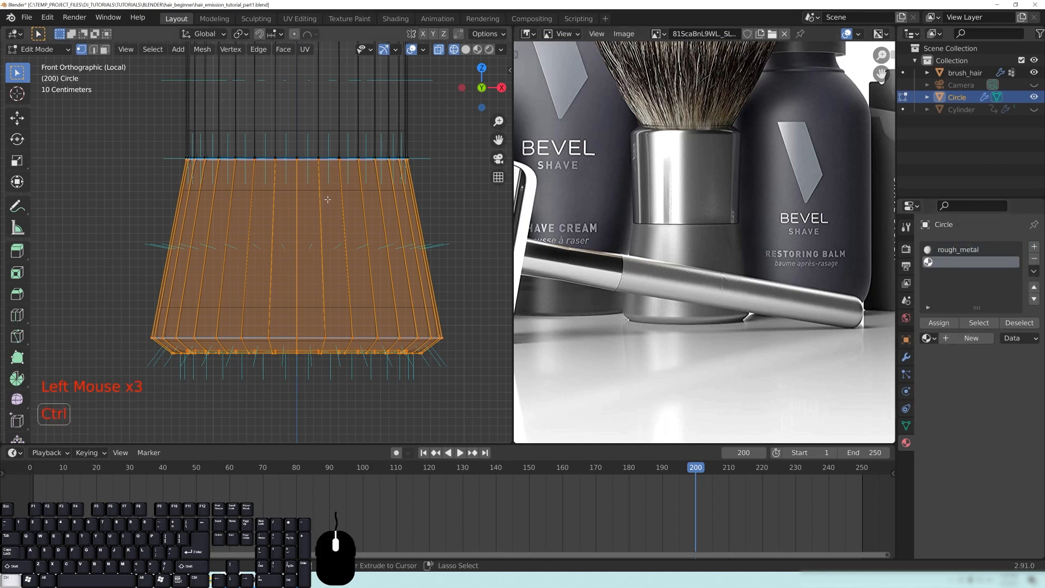
key("ctrl+i")
scroll(306, 212, "down", 2)
middle_click_drag(349, 167, 355, 214, "shift")
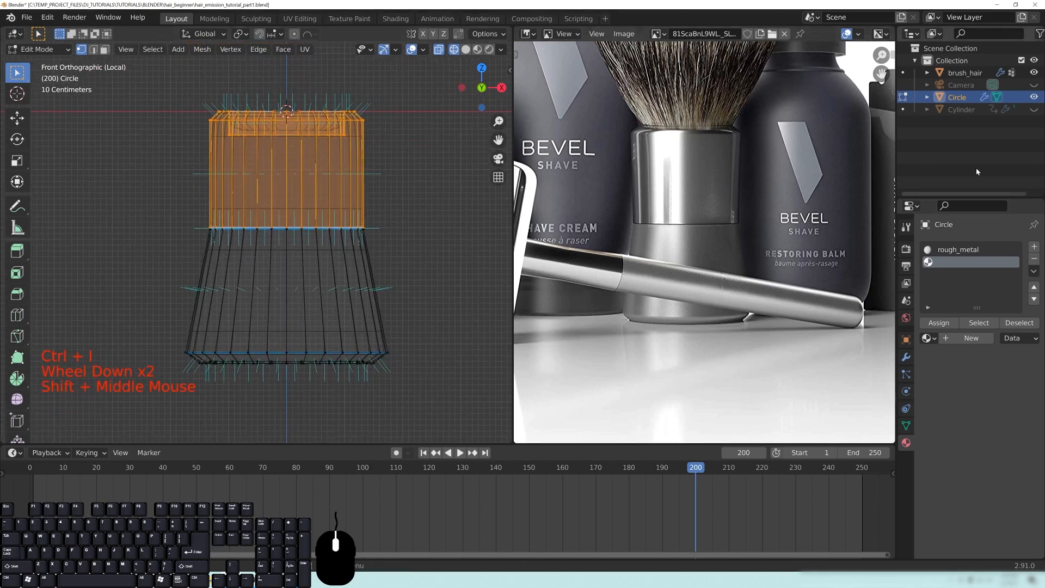
left_click(956, 340)
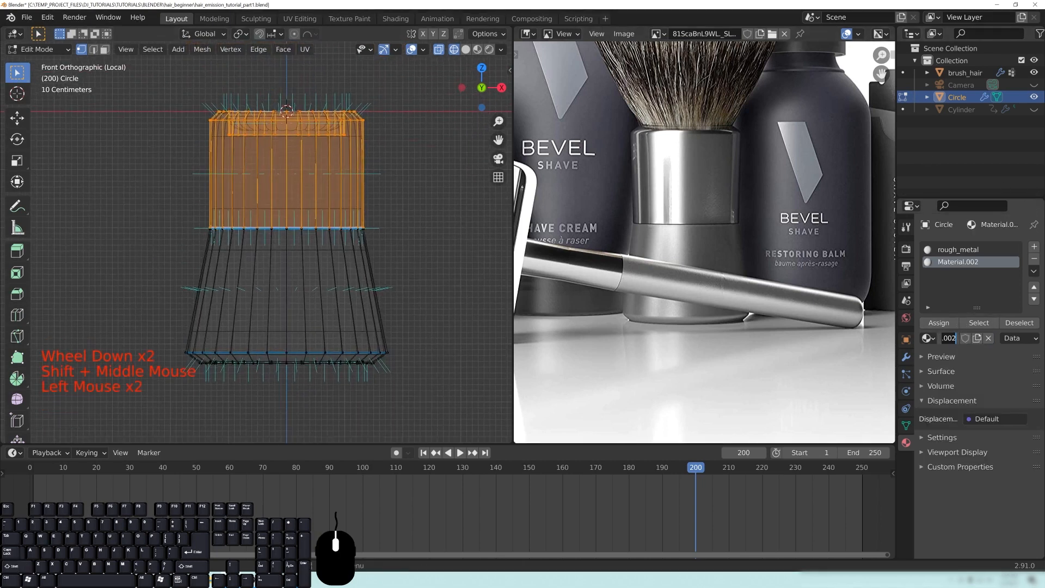
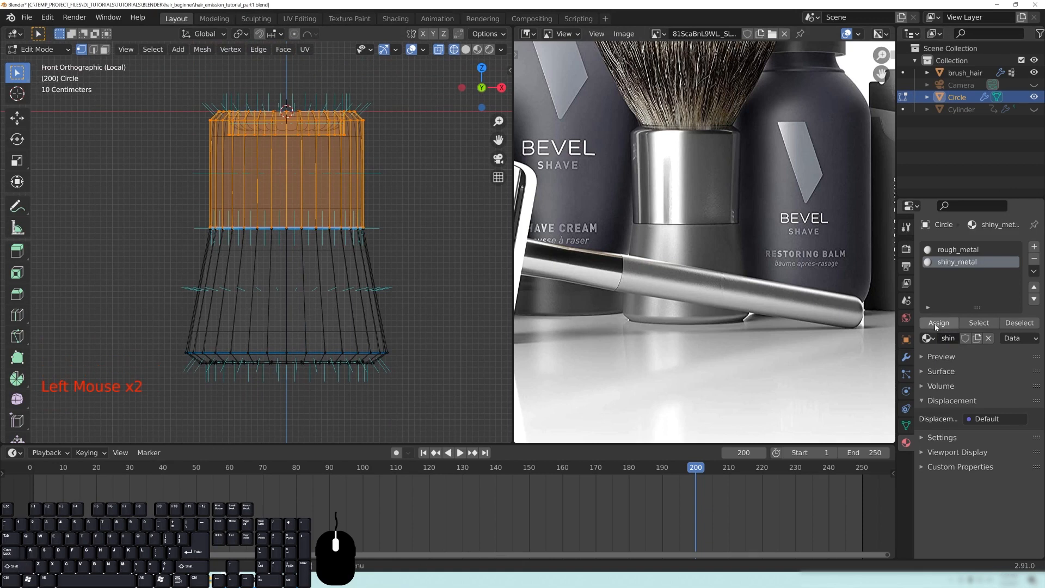
Step: Deselect the mesh, leave Edit Mode and display the handle in Rendered shading
mouse_move(349, 218)
middle_mouse_down()
mouse_move(351, 240)
mouse_move(353, 224)
middle_mouse_up()
key("alt+a")
scroll(353, 223, "down", 4)
key("Tab")
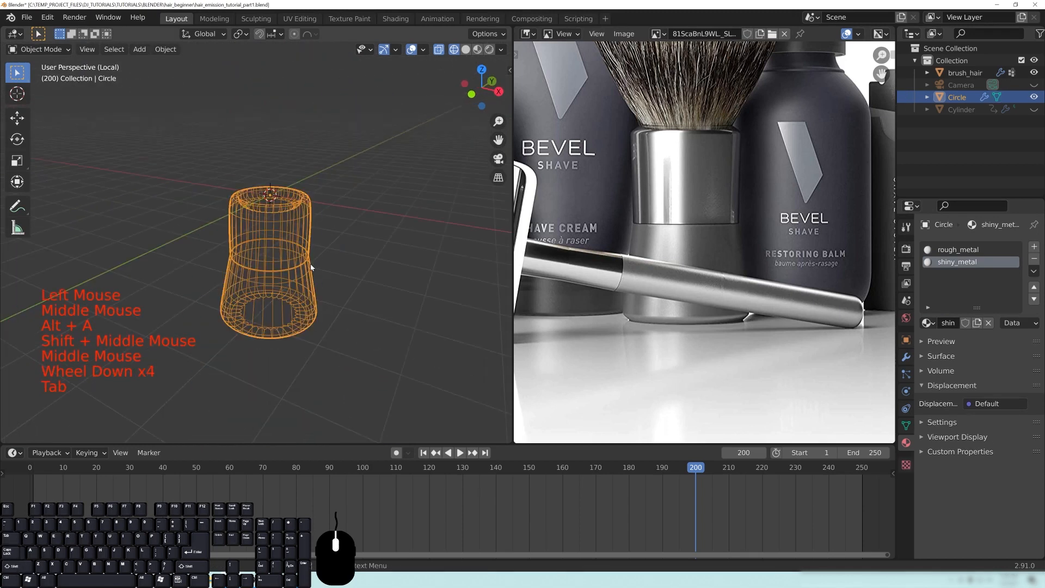
scroll(334, 316, "up", 2)
key("z")
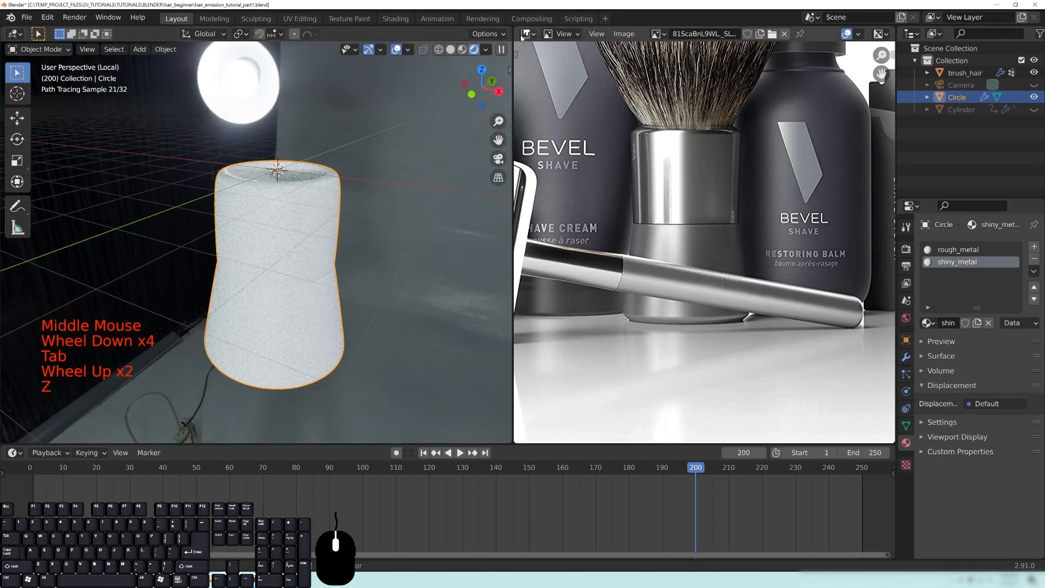
Step: Replace the reference image area with the Shader Editor and bring shiny_metal's Principled BSDF node into view
left_click(525, 35)
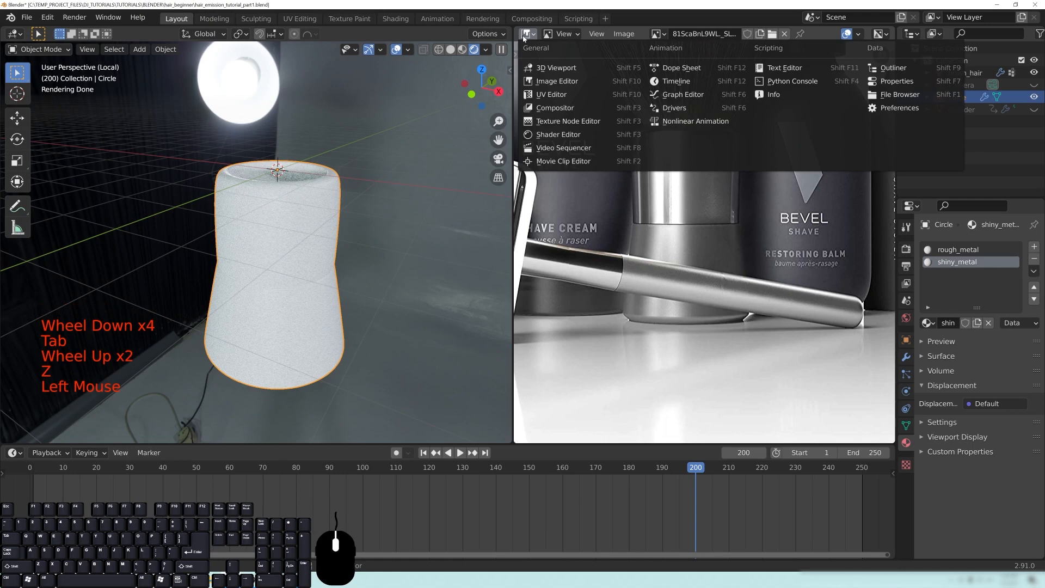
left_click(554, 135)
middle_click_drag(731, 334, 773, 287)
scroll(709, 286, "up", 6)
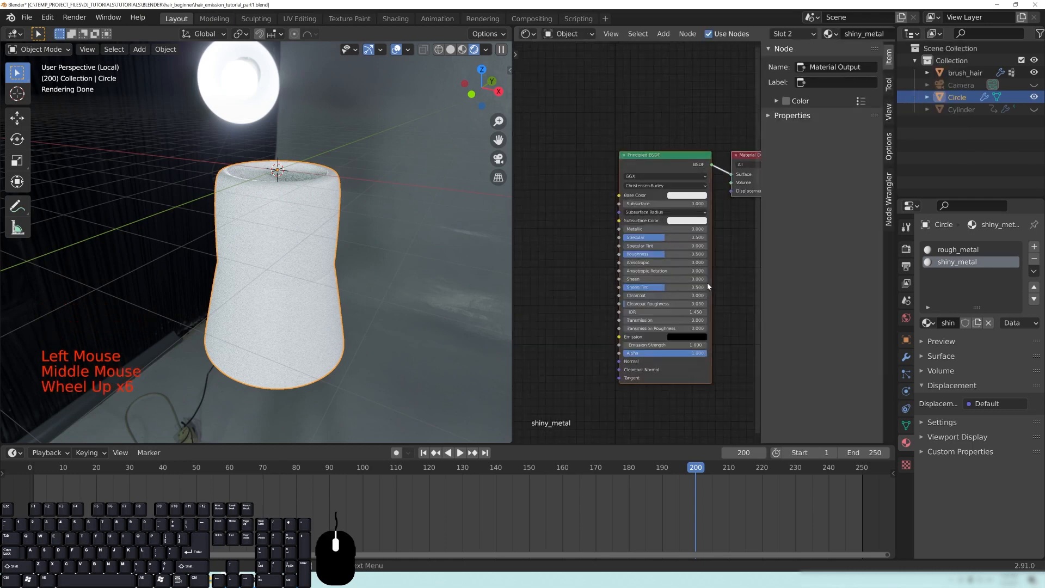
Step: Set shiny_metal's Roughness to 0.076 and Metallic to 1.000 on its Principled BSDF node
scroll(709, 286, "up", 5)
left_click_drag(680, 260, 628, 260)
left_click_drag(681, 222, 740, 223)
scroll(361, 299, "up", 2)
middle_click_drag(361, 291, 327, 234)
scroll(297, 256, "down", 2)
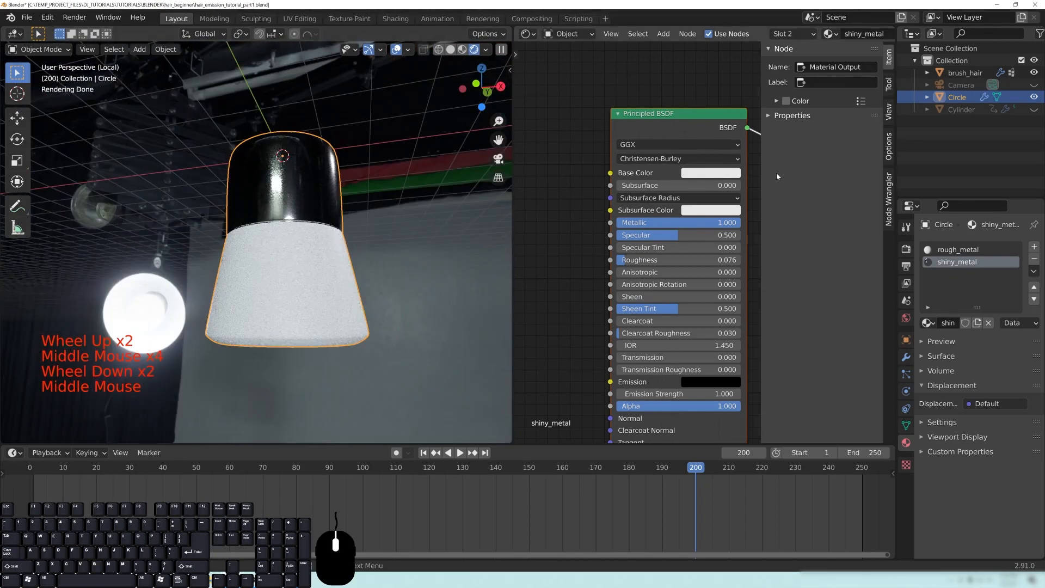
Step: Select the rough_metal slot and set its Principled BSDF to Roughness 0.5 and Metallic 1.000
left_click(976, 249)
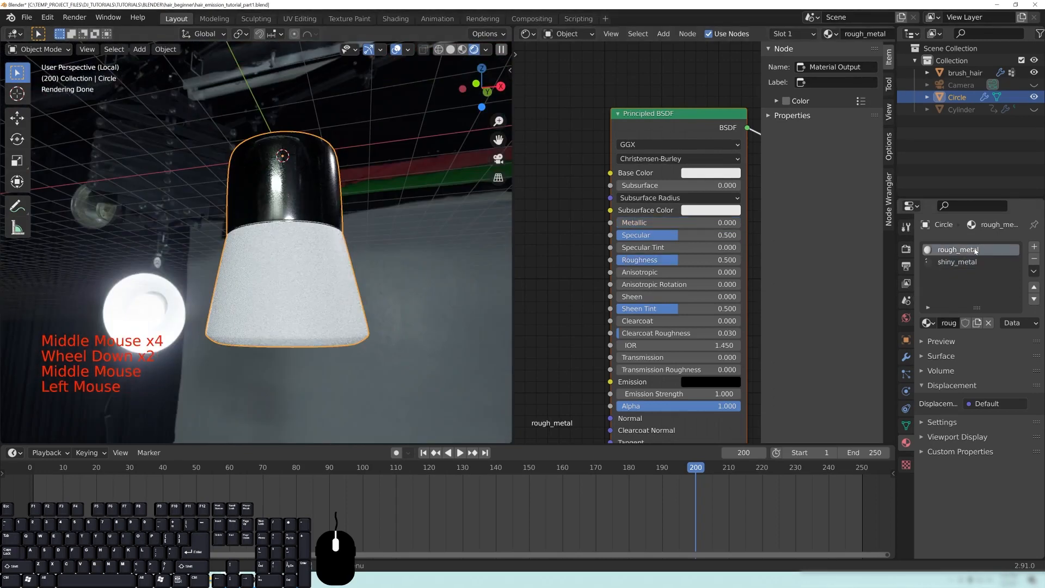
left_click_drag(678, 261, 681, 260)
left_click(682, 260)
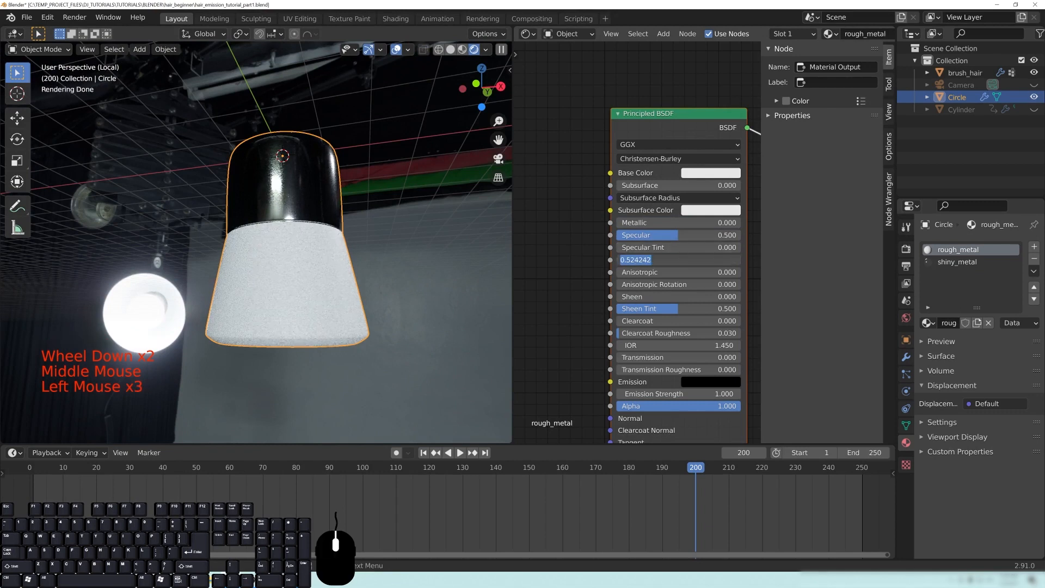
type(".5")
key("Return")
left_click_drag(650, 224, 784, 224)
Step: Deselect the handle and examine both metal materials from several angles in the rendered view
middle_click_drag(302, 231, 385, 265)
key("alt+a")
middle_click_drag(301, 332, 316, 246)
scroll(311, 272, "down", 1)
middle_click_drag(307, 176, 323, 319)
scroll(323, 262, "up", 1)
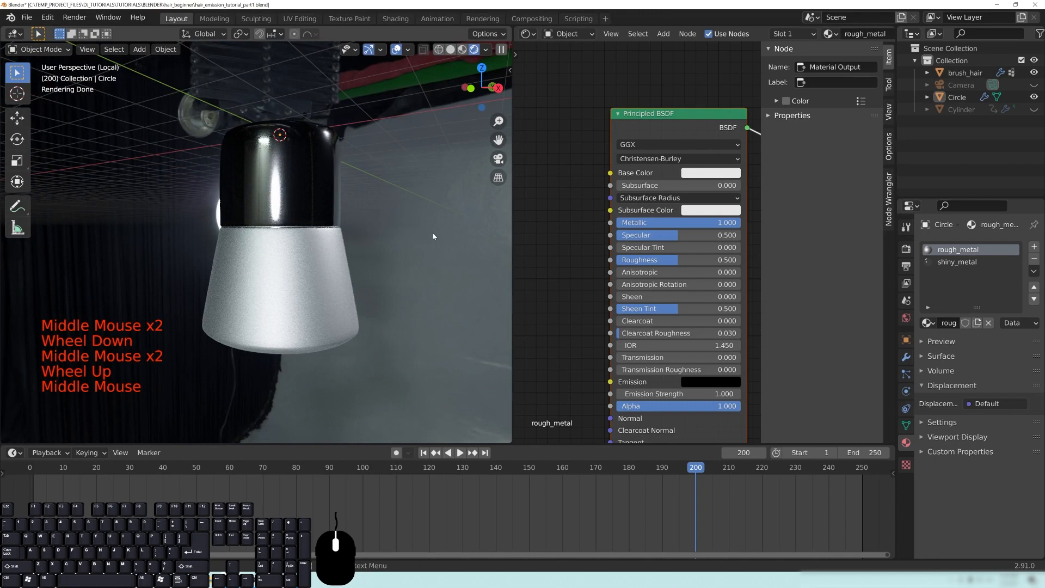
mouse_move(327, 215)
middle_mouse_down()
mouse_move(322, 261)
mouse_move(322, 218)
mouse_move(294, 180)
mouse_move(297, 218)
middle_mouse_up()
middle_click_drag(298, 218, 300, 253)
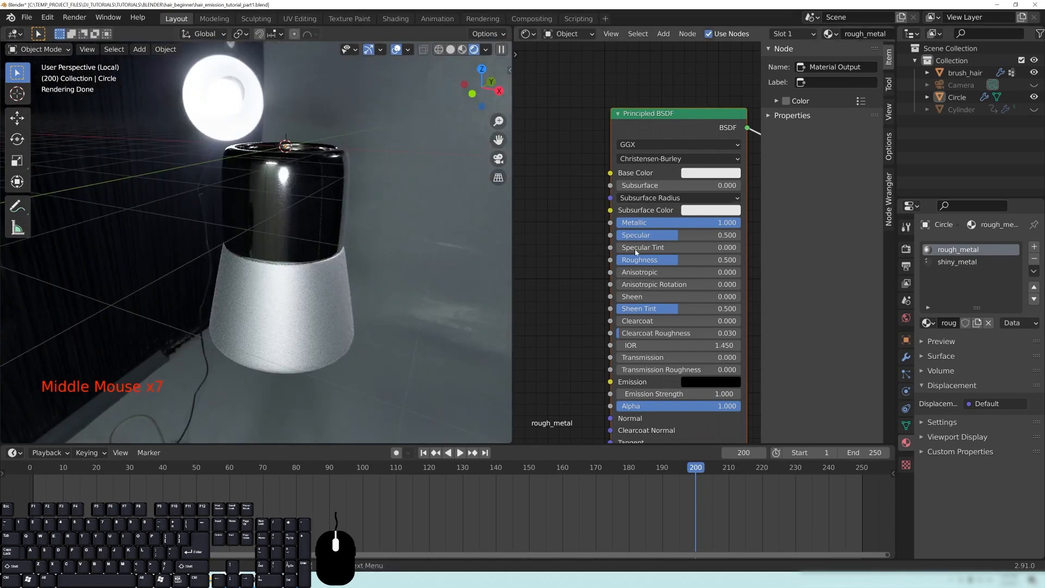
scroll(711, 207, "down", 5)
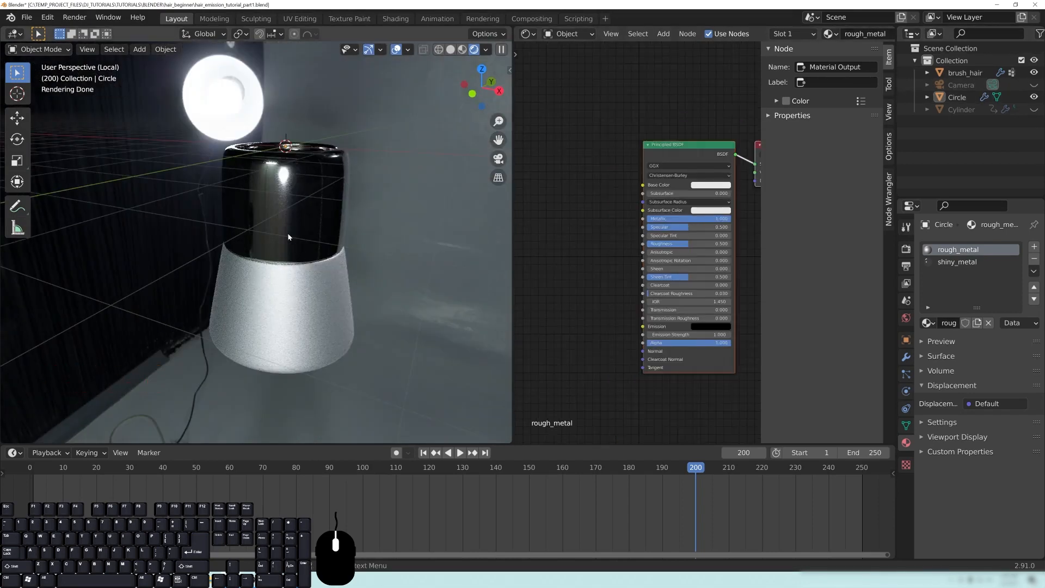
Step: Leave local view, select brush_hair and turn on its particle system's display in the viewport
key("KP_Divide")
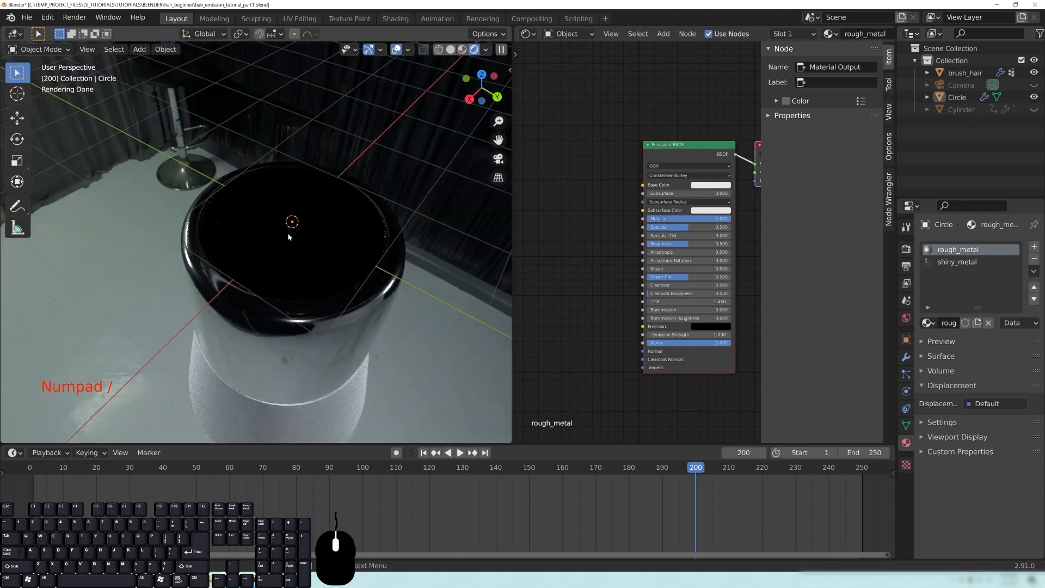
scroll(288, 237, "down", 5)
left_click(959, 73)
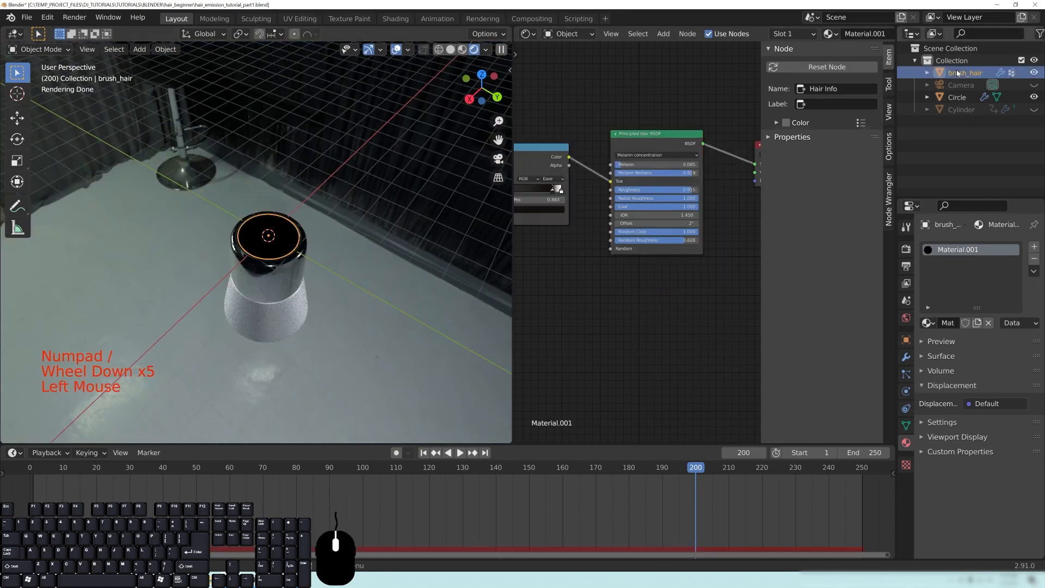
left_click(908, 375)
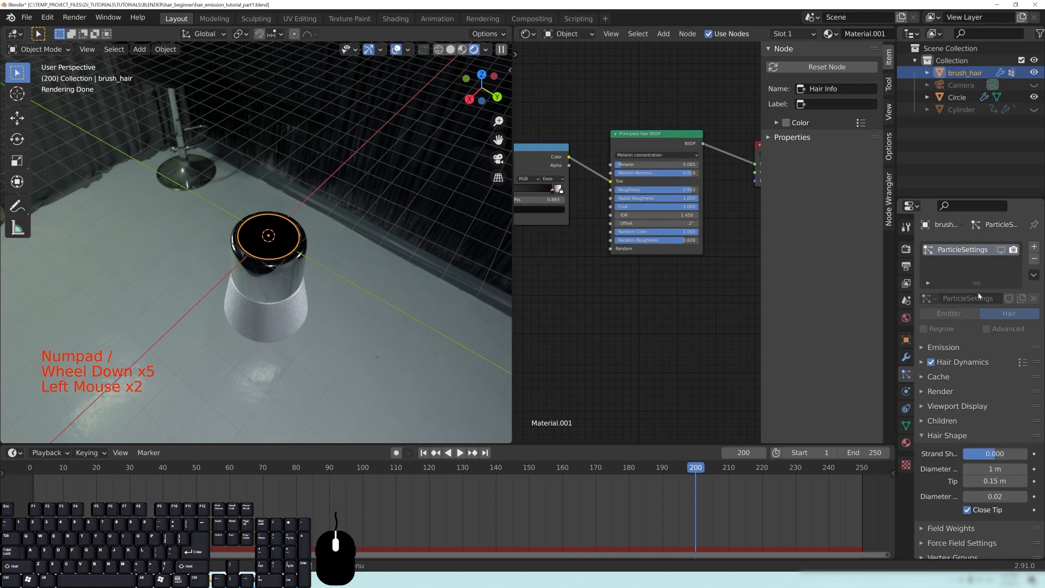
left_click(907, 358)
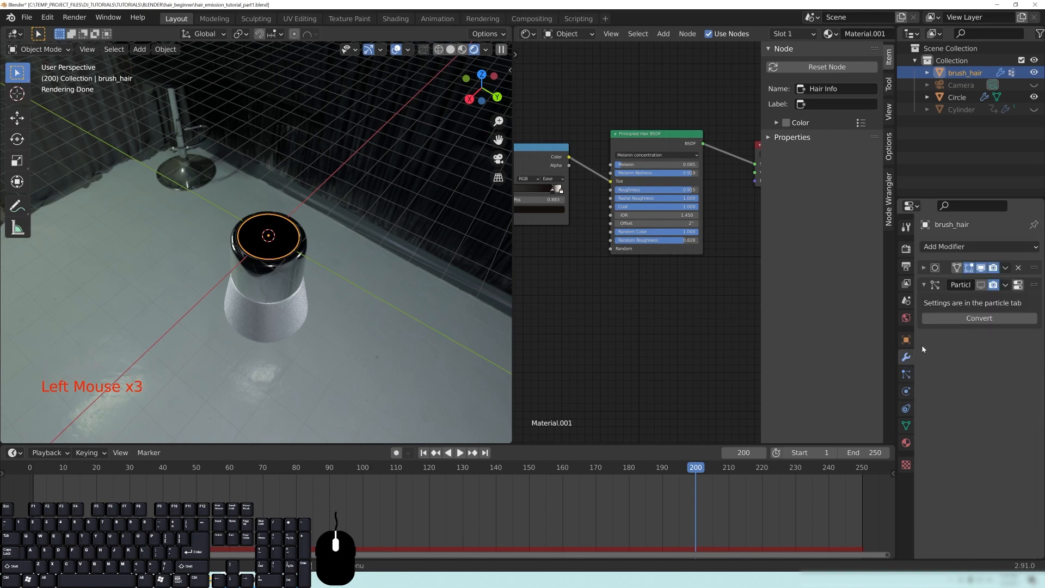
left_click(981, 285)
Step: Deselect everything, examine the complete brush from several angles in Rendered shading, and return to Solid shading
key("alt+a")
middle_click_drag(234, 344, 292, 252)
scroll(299, 253, "down", 4)
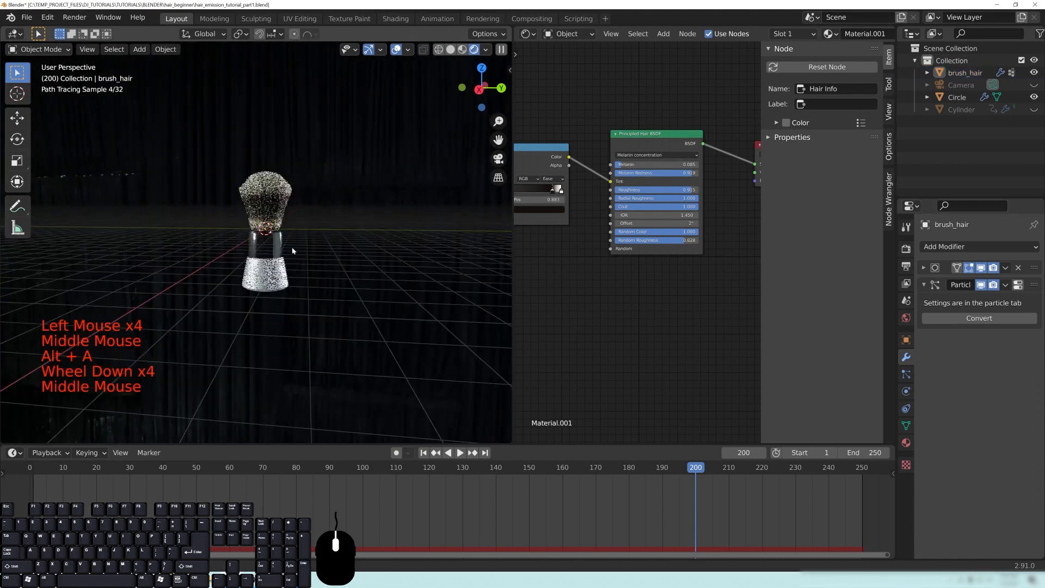
key("KP_1")
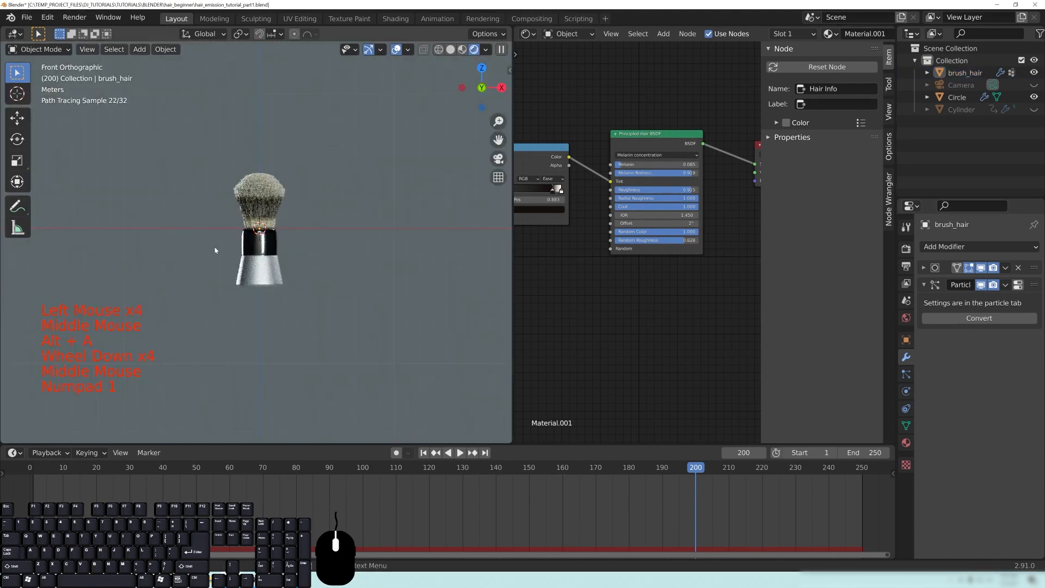
scroll(317, 218, "up", 4)
middle_click_drag(318, 217, 354, 126)
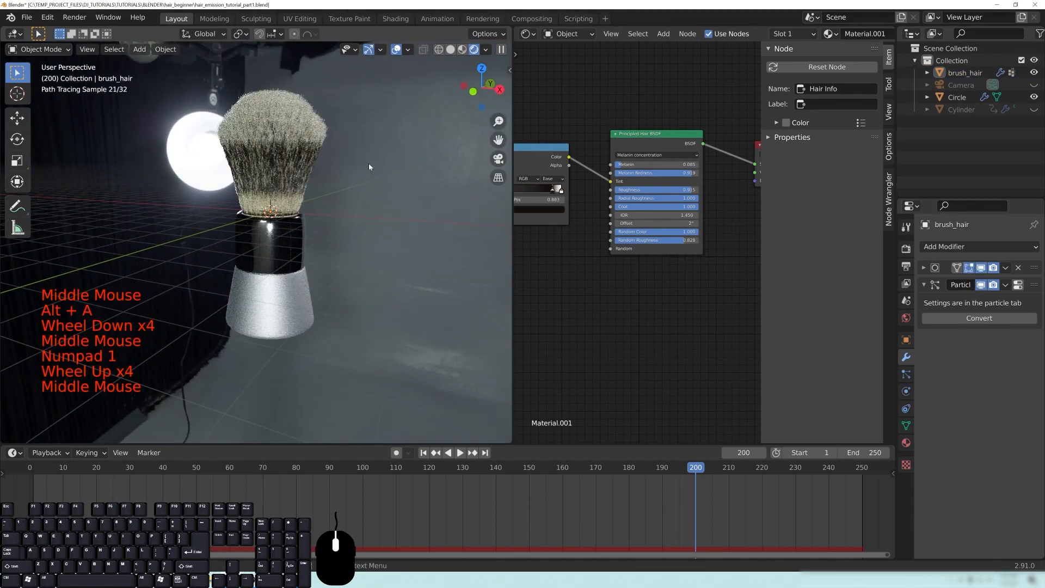
mouse_move(277, 126)
middle_mouse_down("shift")
mouse_move(331, 184)
mouse_move(310, 169)
mouse_move(280, 190)
mouse_move(304, 201)
mouse_move(338, 264)
mouse_move(269, 252)
mouse_move(264, 216)
middle_mouse_up("shift")
middle_click_drag(315, 278, 322, 167)
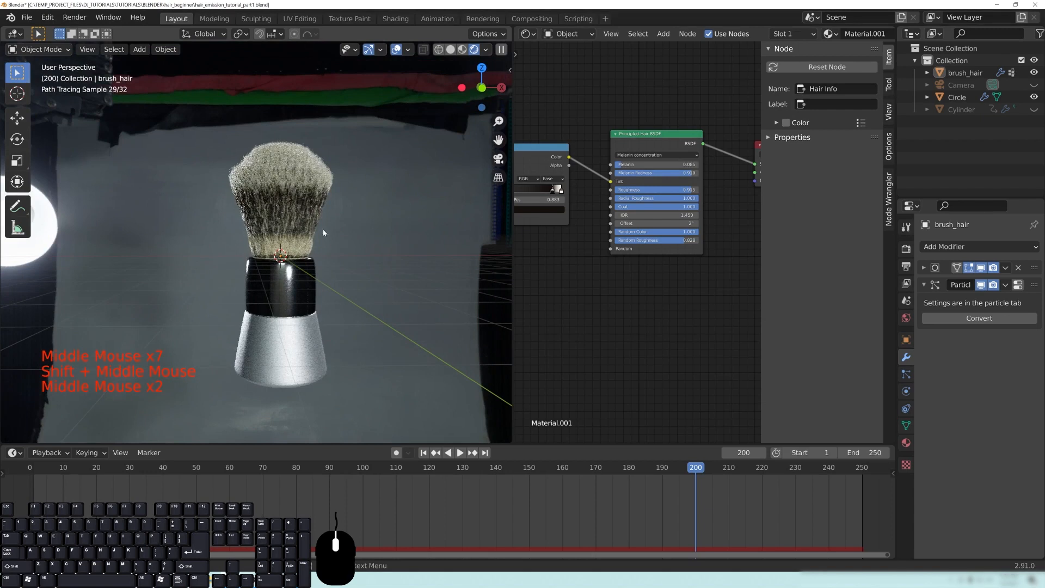
middle_click_drag(324, 233, 417, 251)
mouse_move(283, 256)
middle_mouse_down()
mouse_move(268, 259)
mouse_move(266, 227)
mouse_move(245, 237)
middle_mouse_up()
key("z")
middle_click_drag(343, 244, 350, 275)
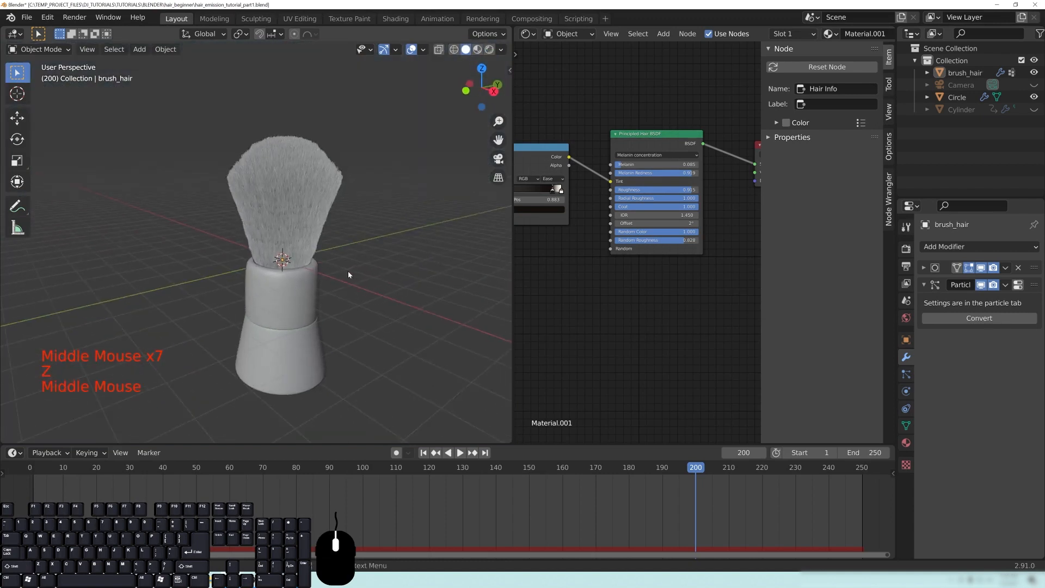
Step: Add a plane mesh and scale it by 10 twice to make a large ground surface
scroll(243, 273, "down", 4)
middle_click_drag(243, 273, 270, 259)
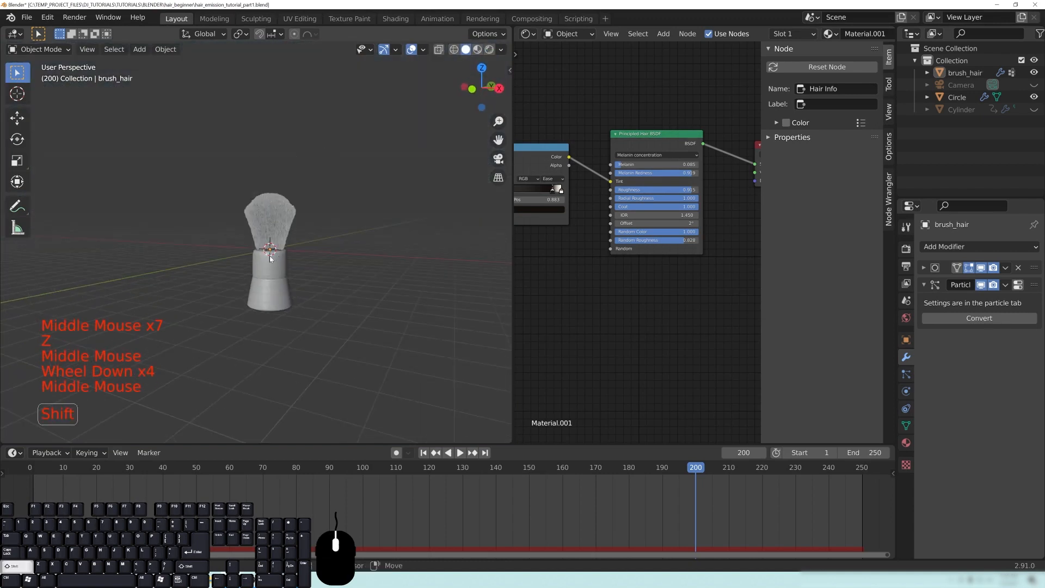
key("shift+a")
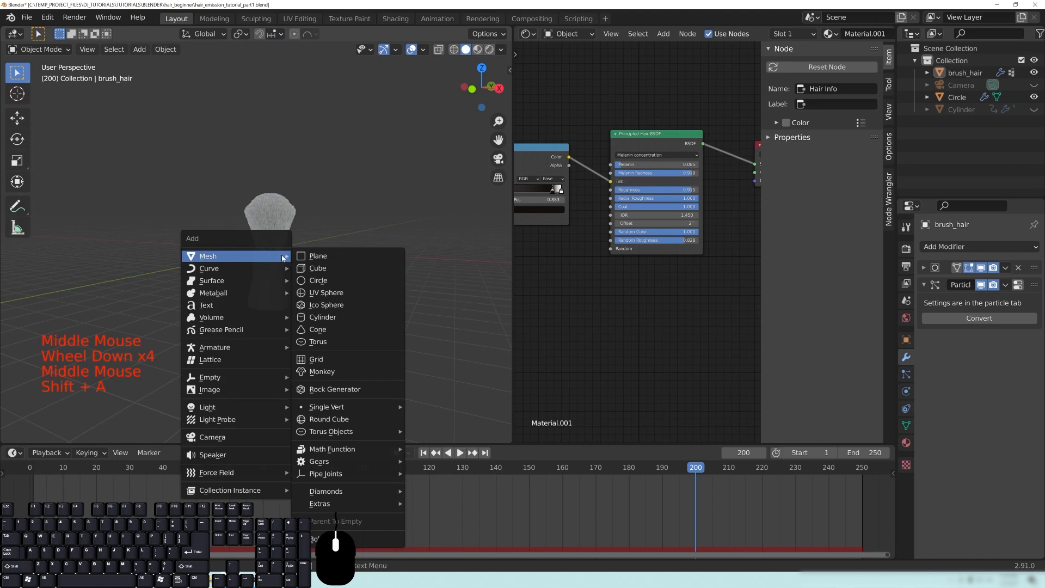
left_click(317, 256)
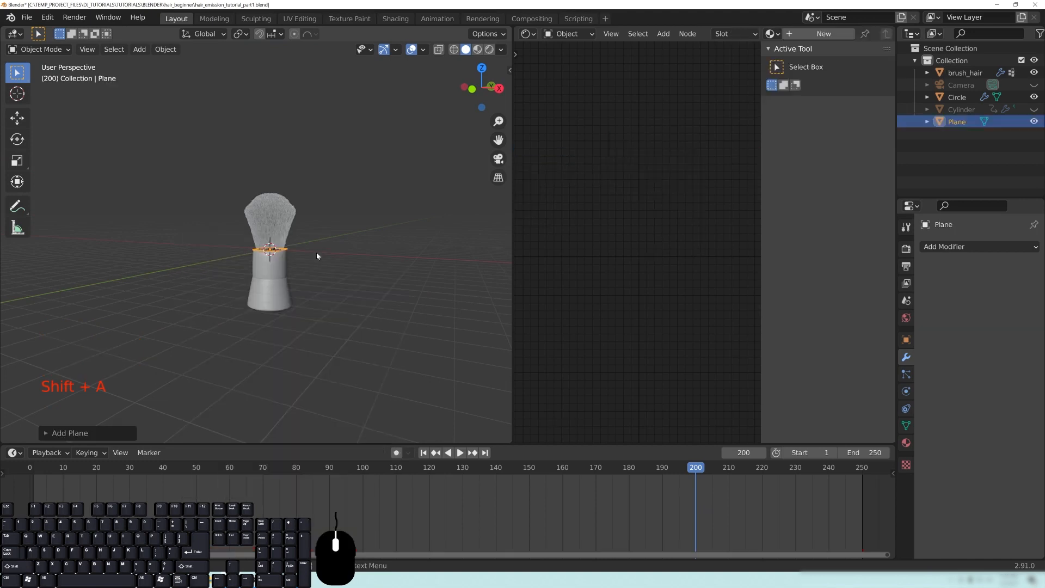
middle_click_drag(340, 233, 340, 256)
type("s1")
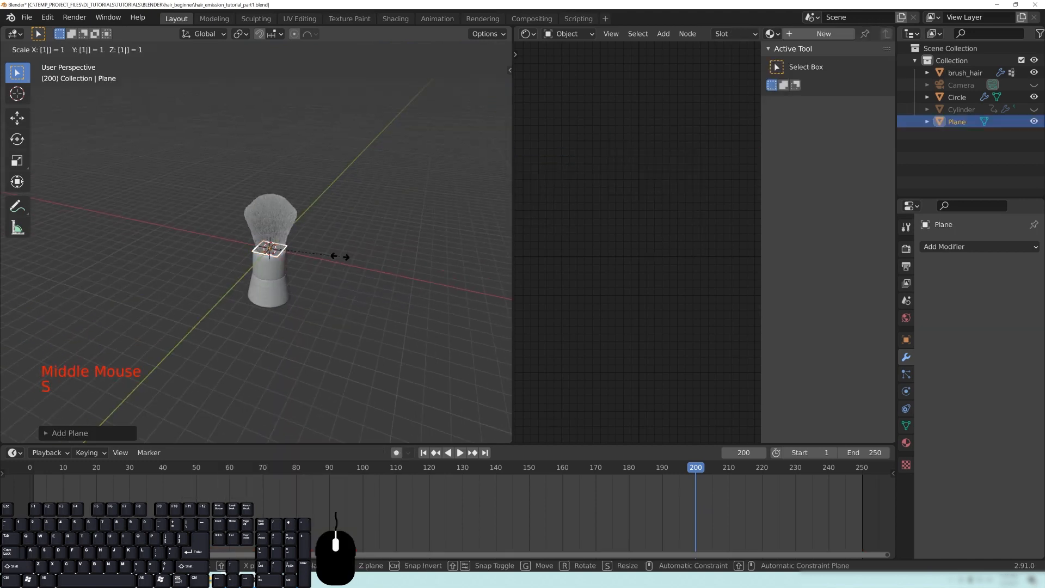
type("0")
key("Return")
type("s10")
key("Return")
Step: In front view, move the plane down along Z until it sits at the underside of the handle
scroll(304, 203, "down", 5)
key("KP_1")
scroll(278, 217, "up", 6)
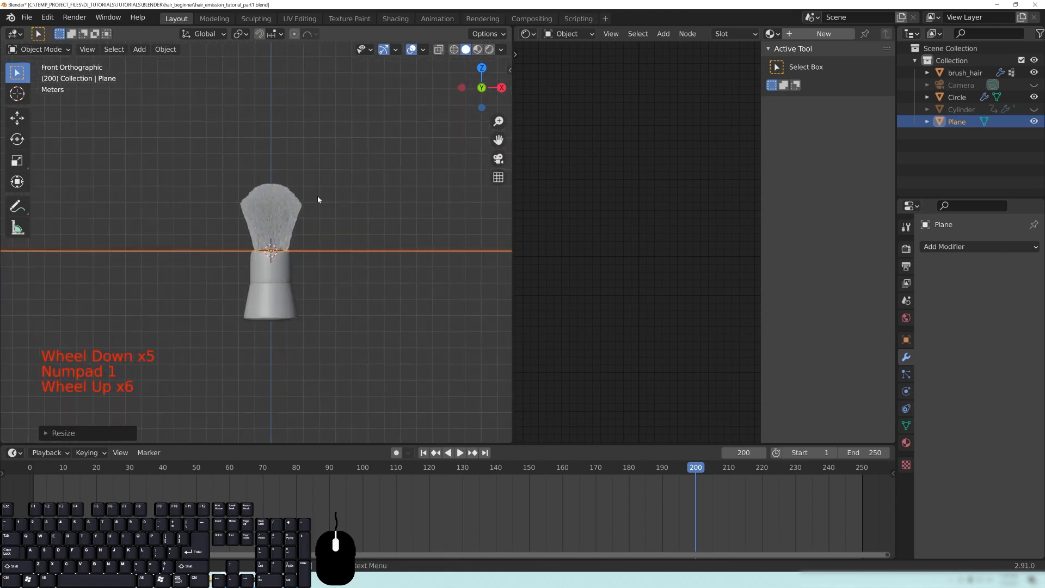
key("g")
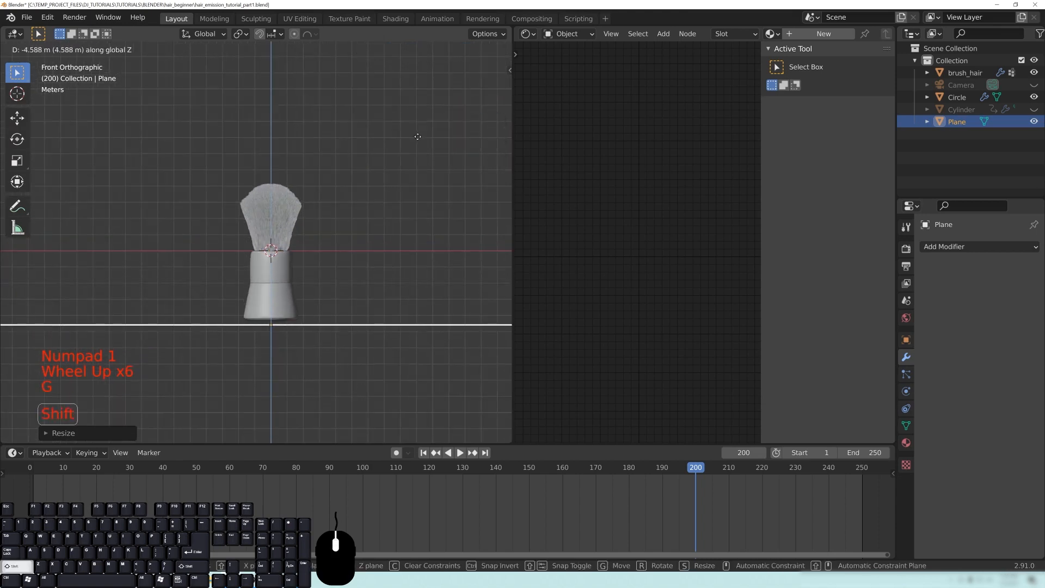
left_click(421, 99)
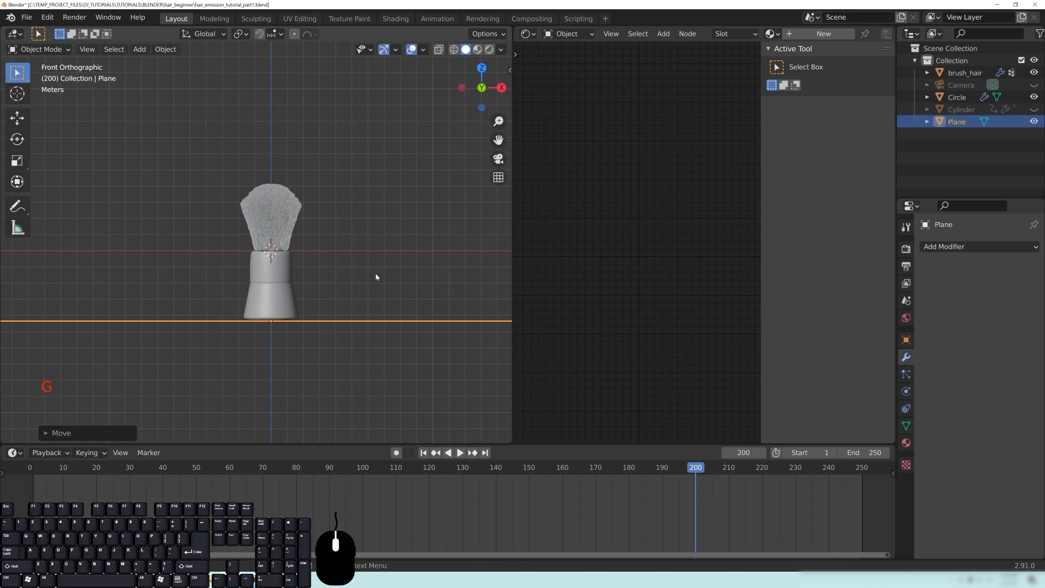
Step: Apply the ground plane's scale to its mesh data
middle_click_drag(375, 277, 355, 282)
scroll(323, 265, "down", 11)
key("ctrl+a")
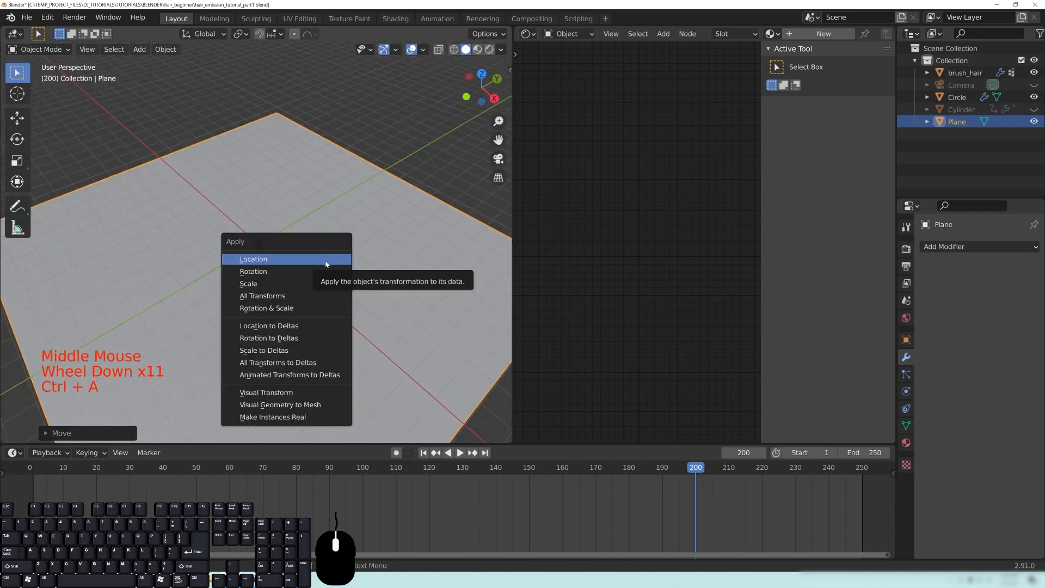
left_click(254, 285)
middle_click_drag(255, 285, 370, 322)
Step: Give the plane a new material named ground and widen the shader editor beside the 3D view
left_click(907, 443)
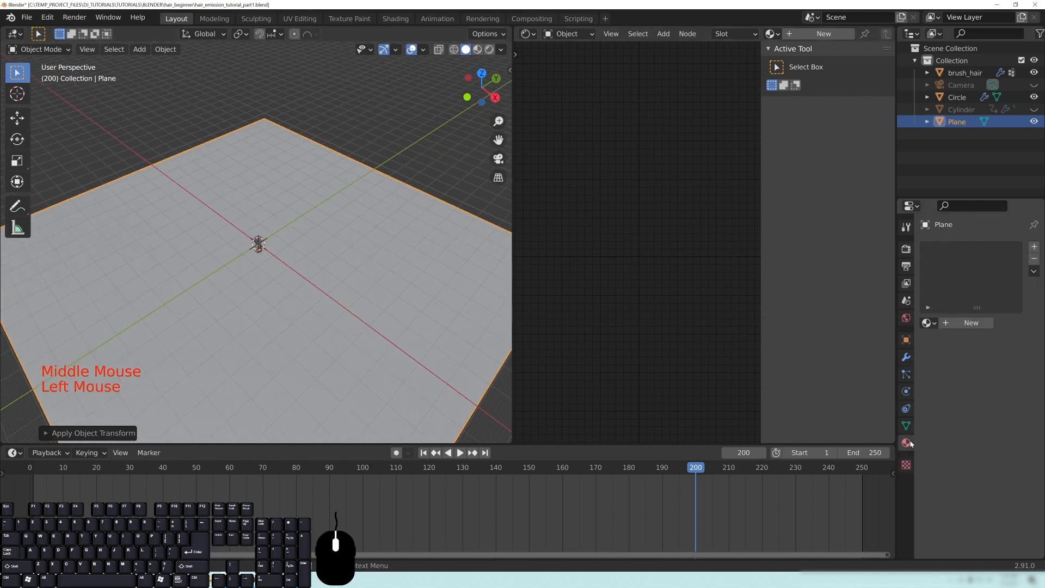
left_click(971, 322)
left_click(949, 323)
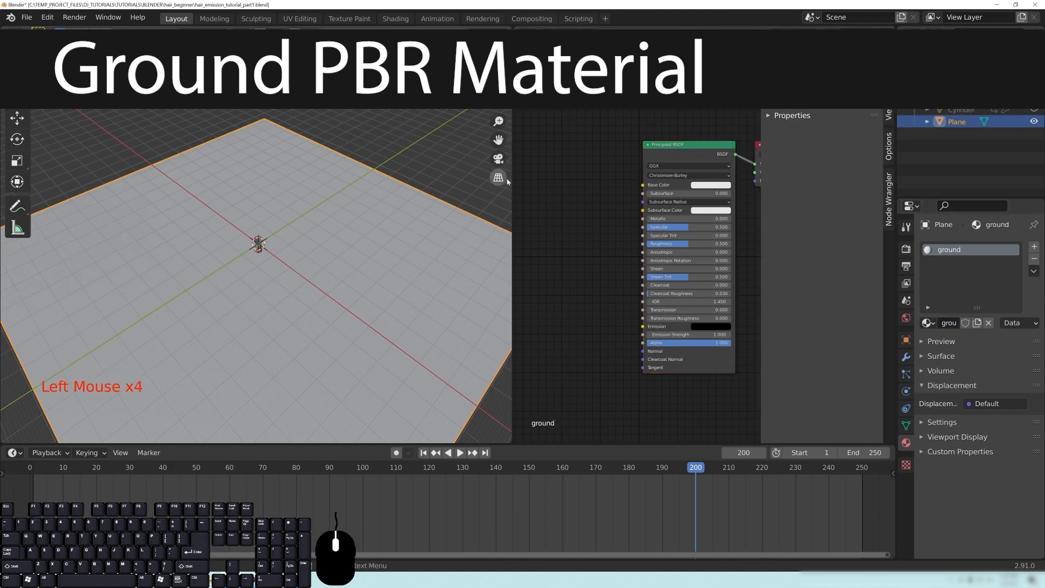
left_click_drag(513, 179, 430, 178)
middle_click_drag(338, 267, 302, 284)
scroll(306, 285, "up", 2)
mouse_move(302, 284)
middle_mouse_down()
mouse_move(251, 265)
mouse_move(322, 282)
middle_mouse_up()
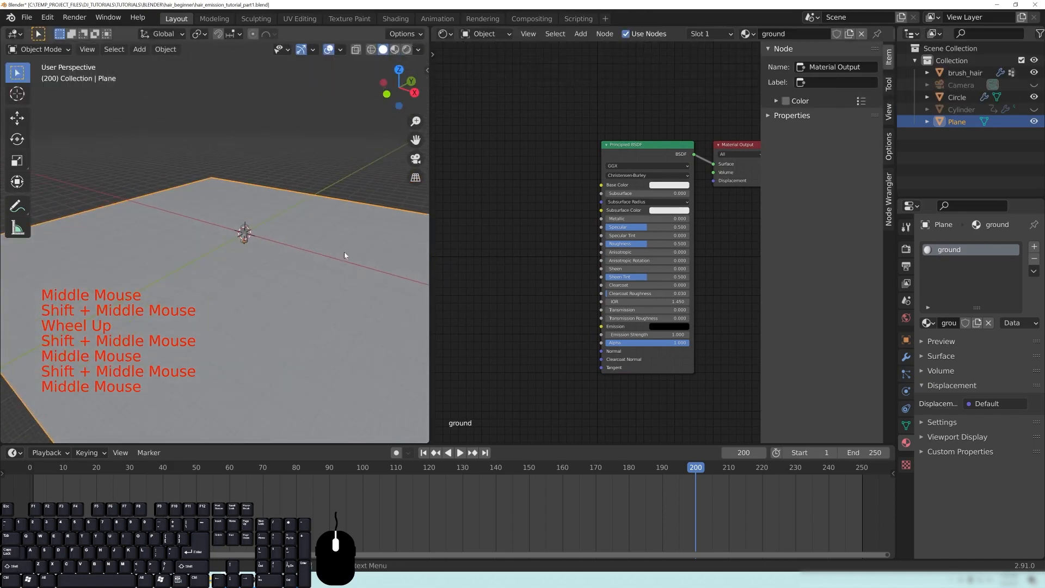
Step: Use Principled Texture Setup on the Principled BSDF node to load all maps from the concrete_floor_painted_4k_jpg folder in TEXTURES
middle_click_drag(593, 210, 560, 217)
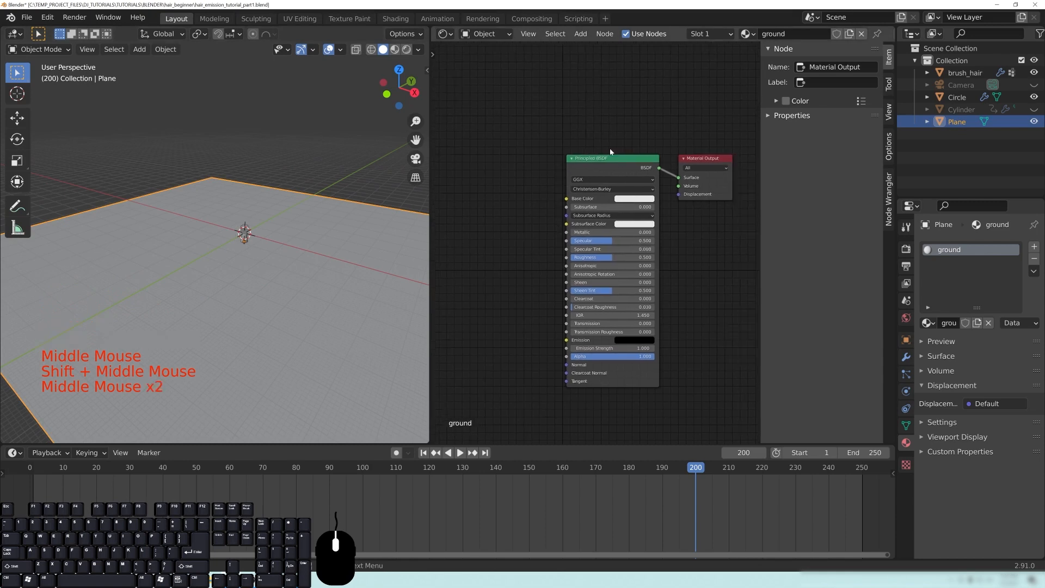
left_click(604, 154)
middle_click_drag(512, 192, 525, 203)
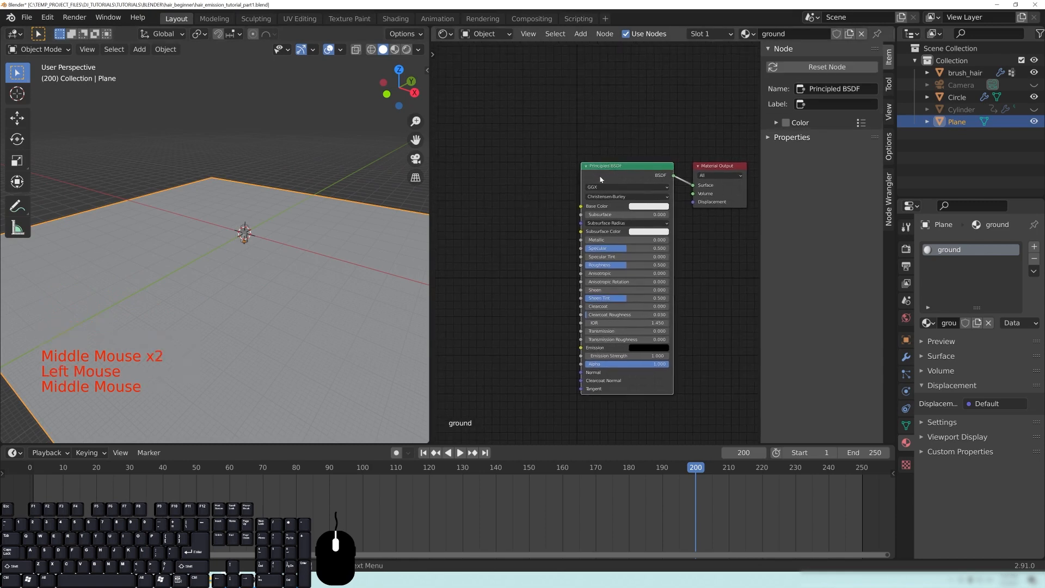
key("ctrl+shift+t")
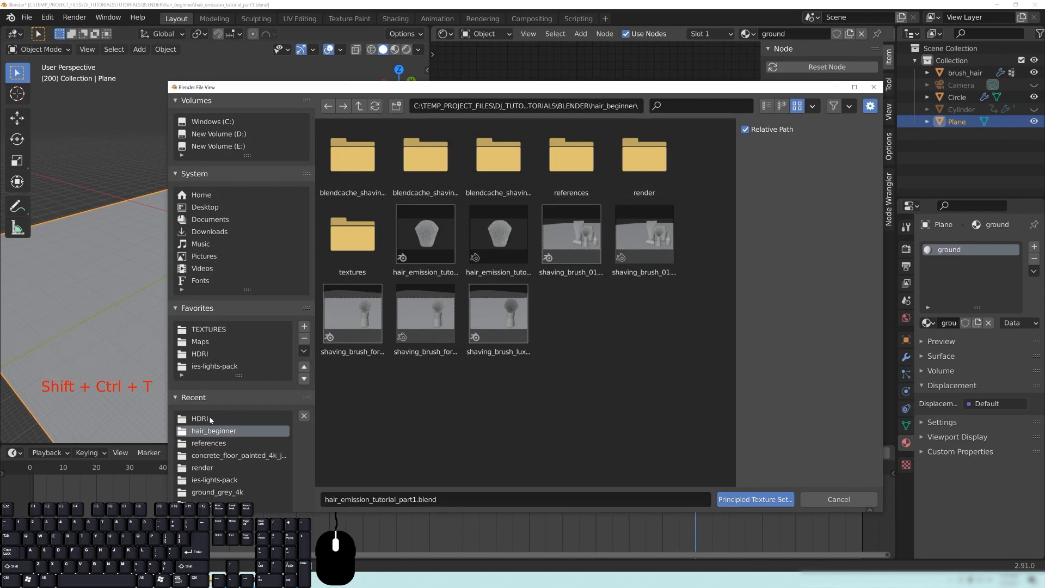
left_click(211, 331)
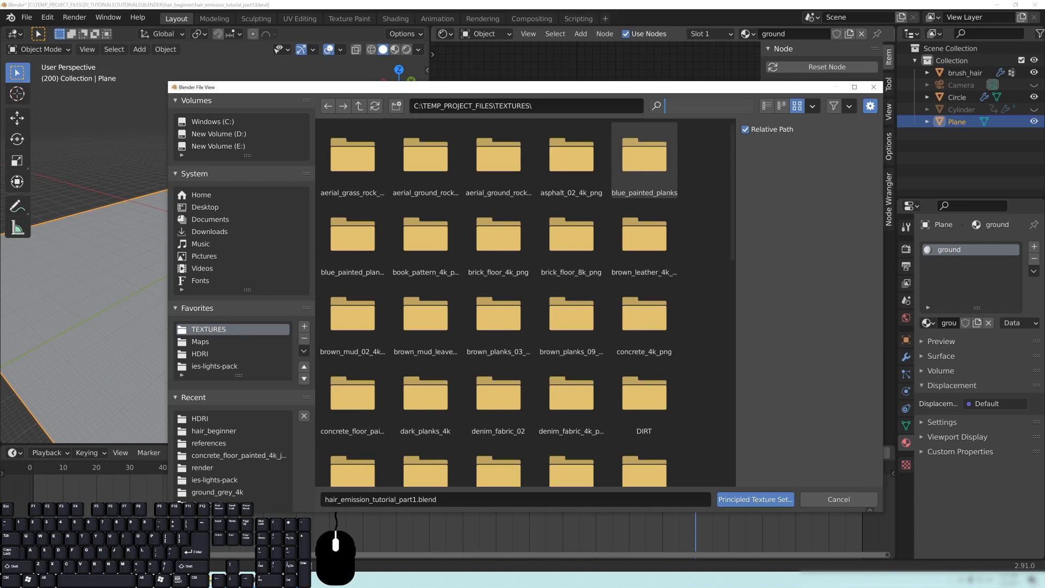
type("concre")
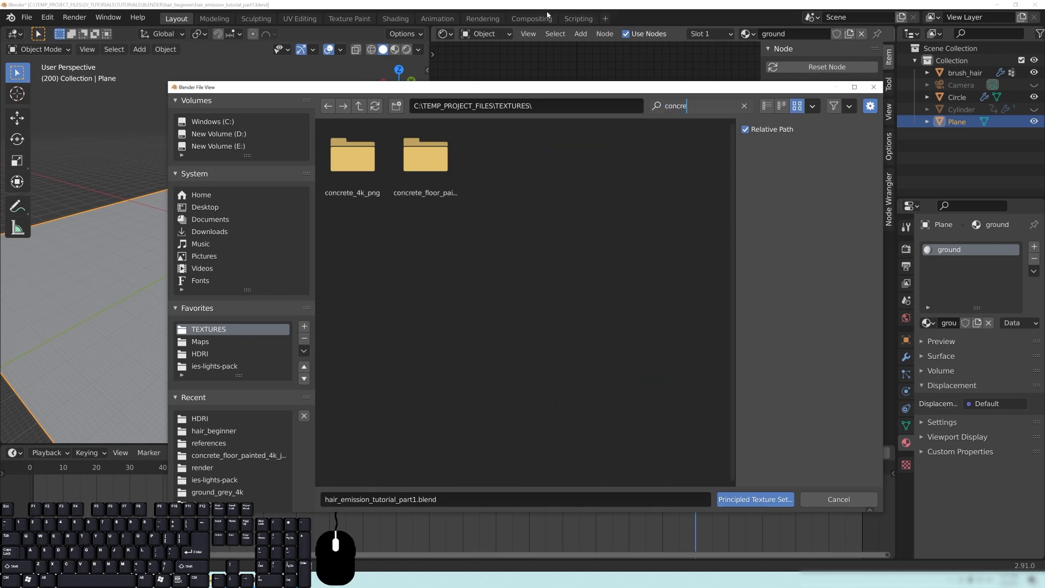
double_click(426, 157)
left_click_drag(351, 341, 707, 144)
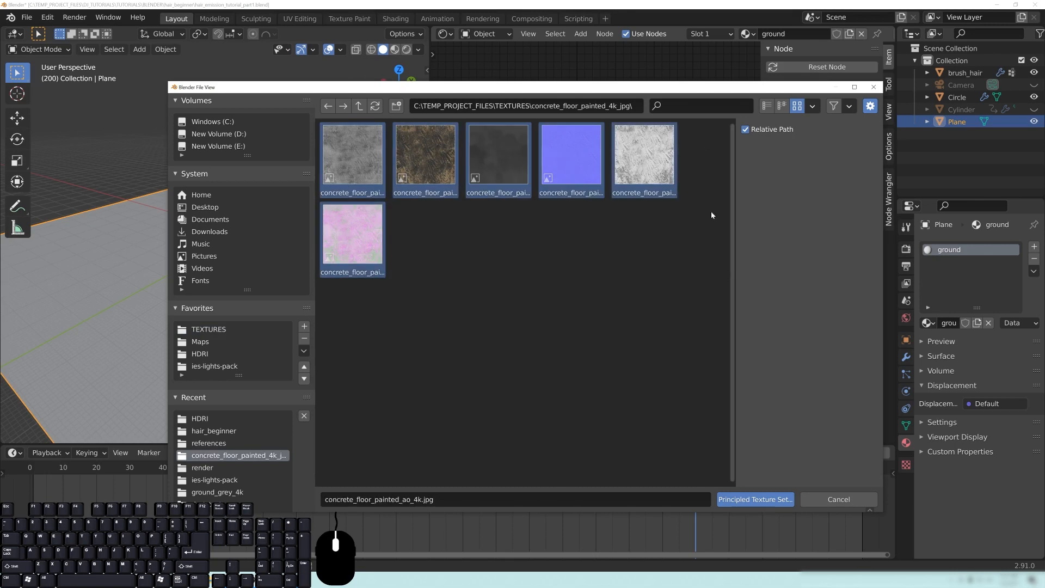
left_click(757, 499)
Step: Deselect everything and display the brush on its textured ground in Rendered shading
middle_click_drag(220, 332, 256, 316)
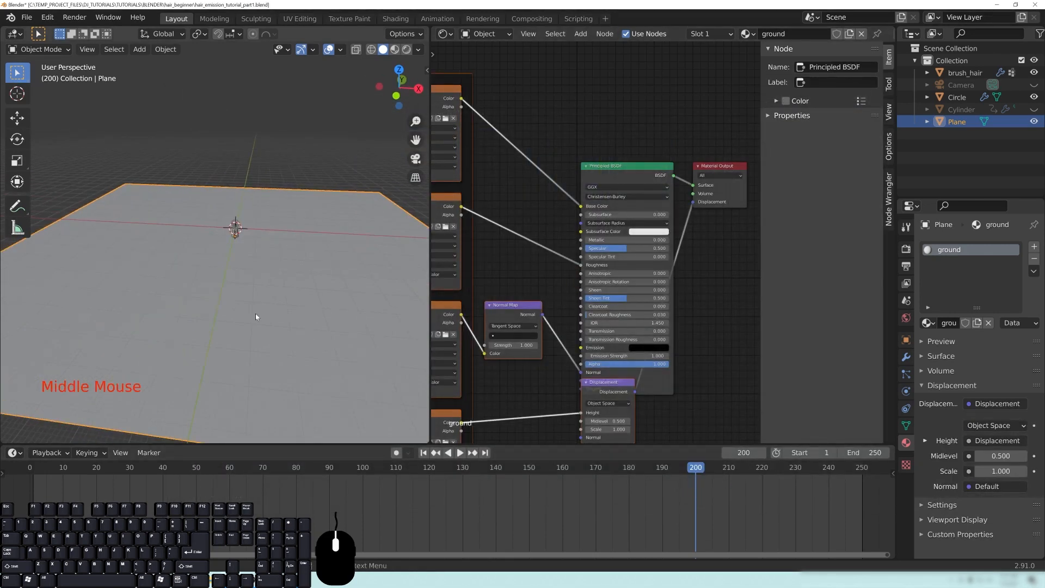
key("alt+a")
scroll(301, 259, "up", 6)
scroll(286, 326, "up", 6)
mouse_move(301, 259)
middle_mouse_down("shift")
mouse_move(287, 325)
mouse_move(352, 314)
mouse_move(293, 256)
middle_mouse_up("shift")
key("z")
left_click(256, 179)
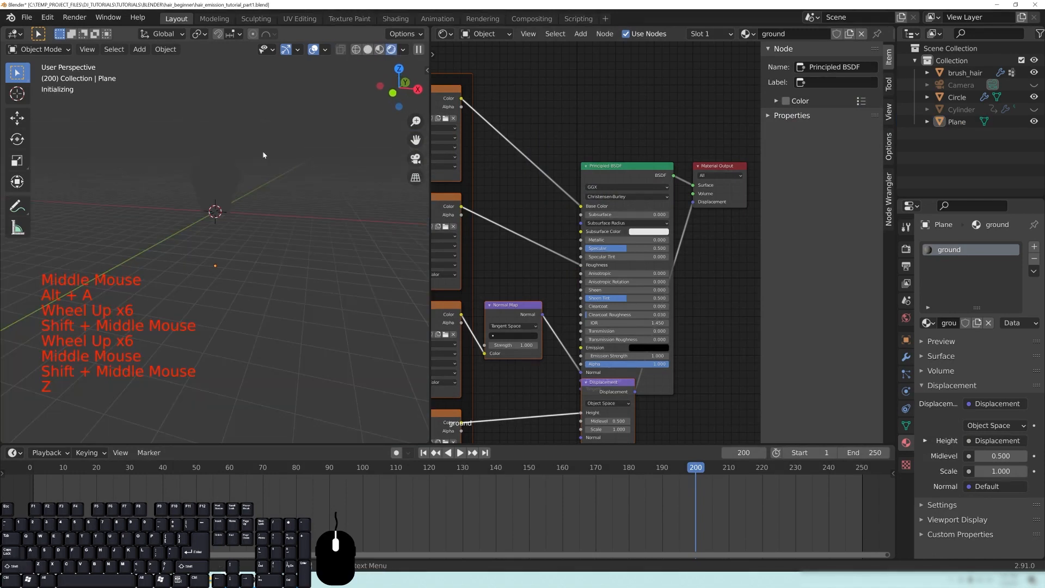
middle_click_drag(302, 287, 284, 271)
scroll(270, 240, "down", 2)
scroll(270, 241, "down", 1)
Step: Set the scale of the ground material's Mapping node to 3
middle_click_drag(516, 273, 647, 292)
scroll(646, 293, "up", 3)
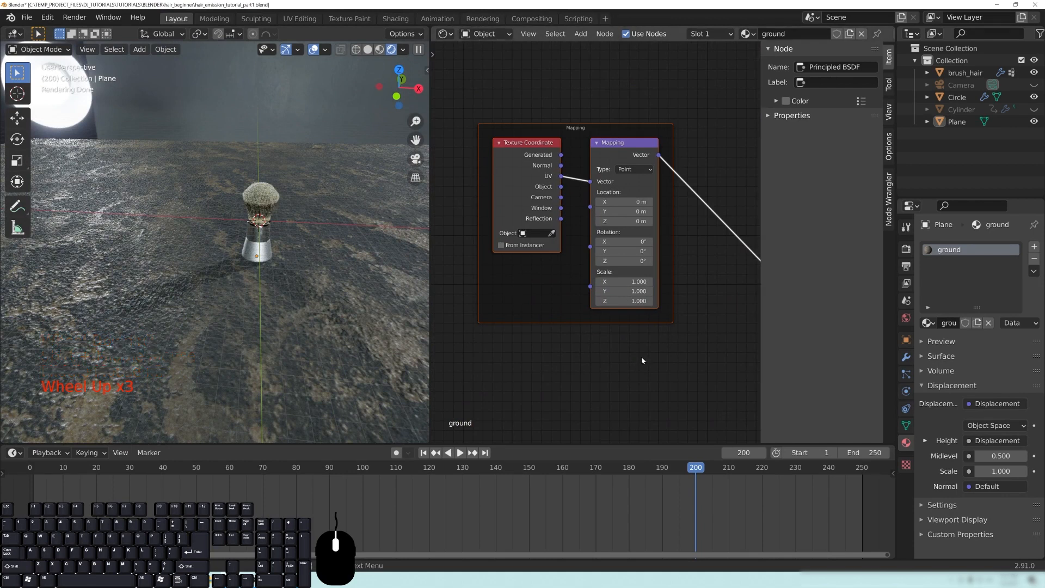
middle_click_drag(642, 359, 611, 351)
type("3")
key("Return")
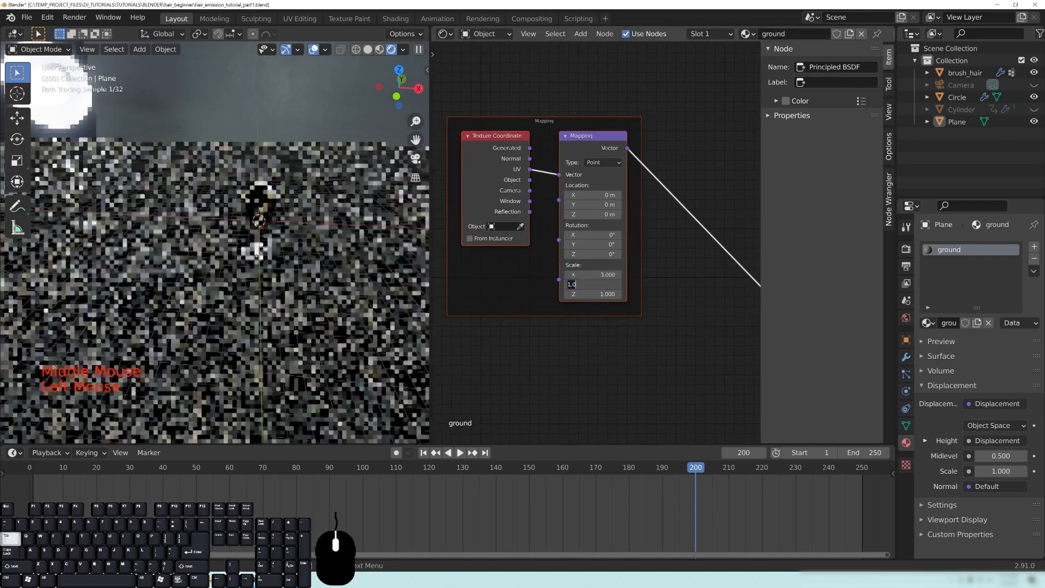
Step: Set the ground material's Mapping node scale to 5 on X, Y and Z
mouse_move(320, 332)
middle_mouse_down()
mouse_move(292, 320)
mouse_move(295, 296)
mouse_move(242, 286)
middle_mouse_up()
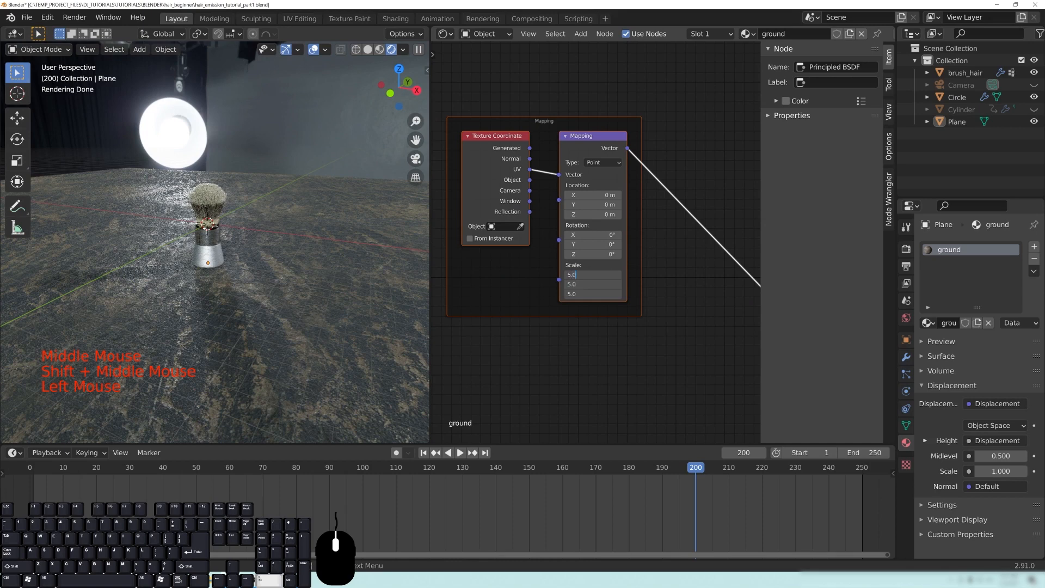
key("Return")
scroll(266, 281, "up", 2)
middle_click(266, 282)
middle_click_drag(266, 281, 268, 285)
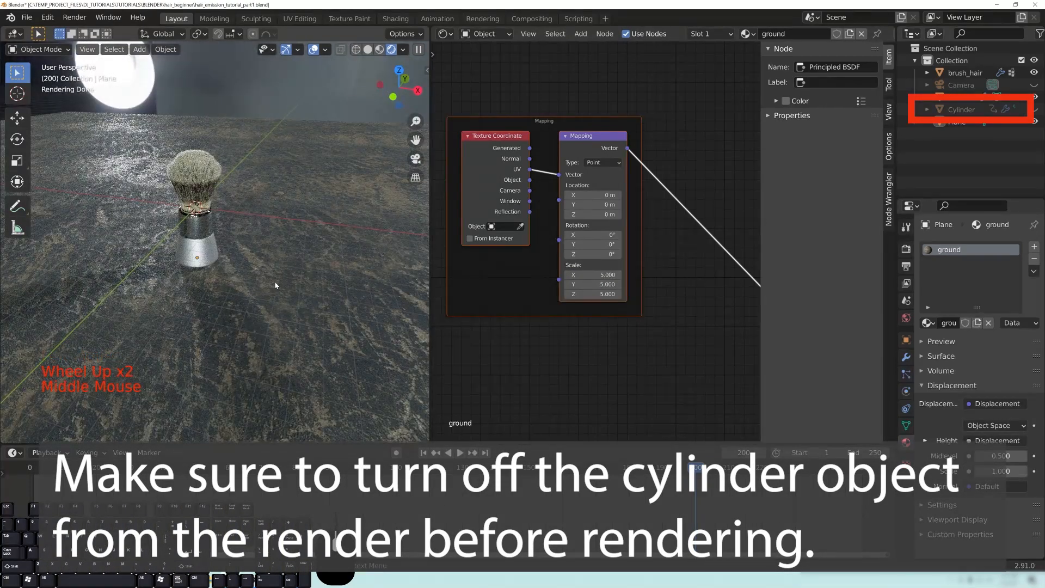
Step: Look through the camera, lock it to the view, and pull it back to frame the whole brush
key("KP_0")
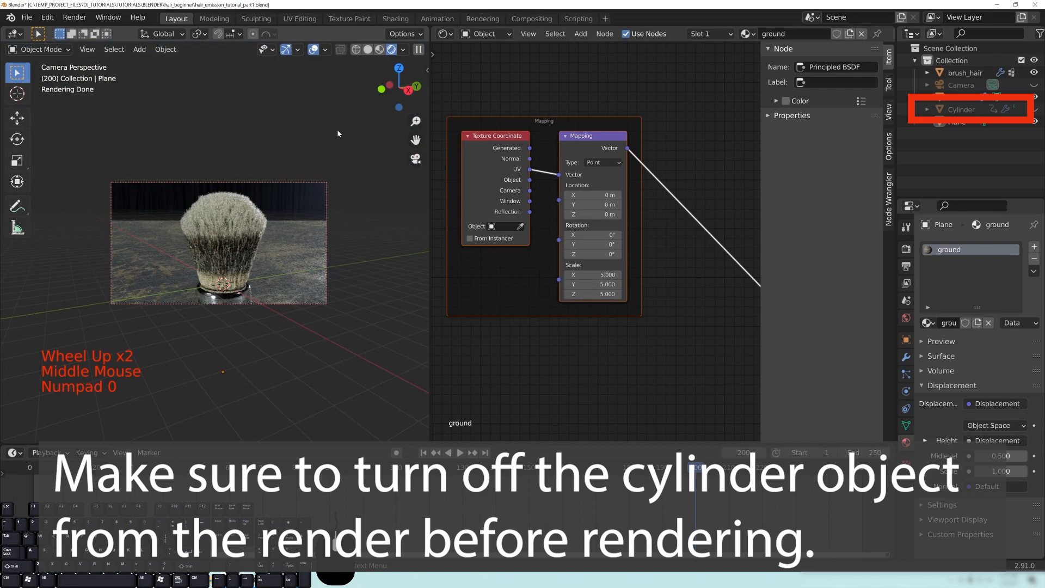
key("n")
left_click(423, 128)
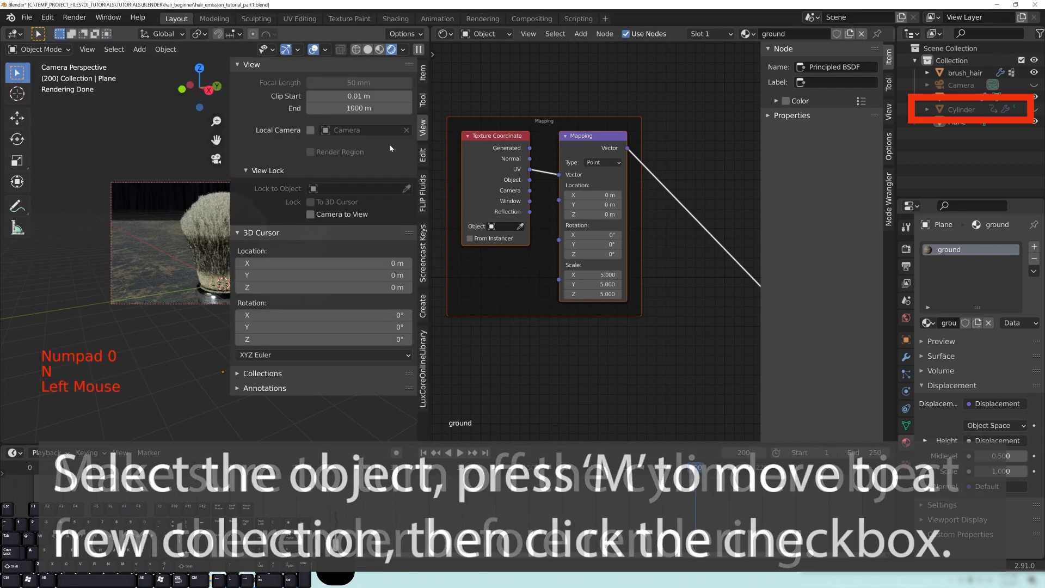
key("n")
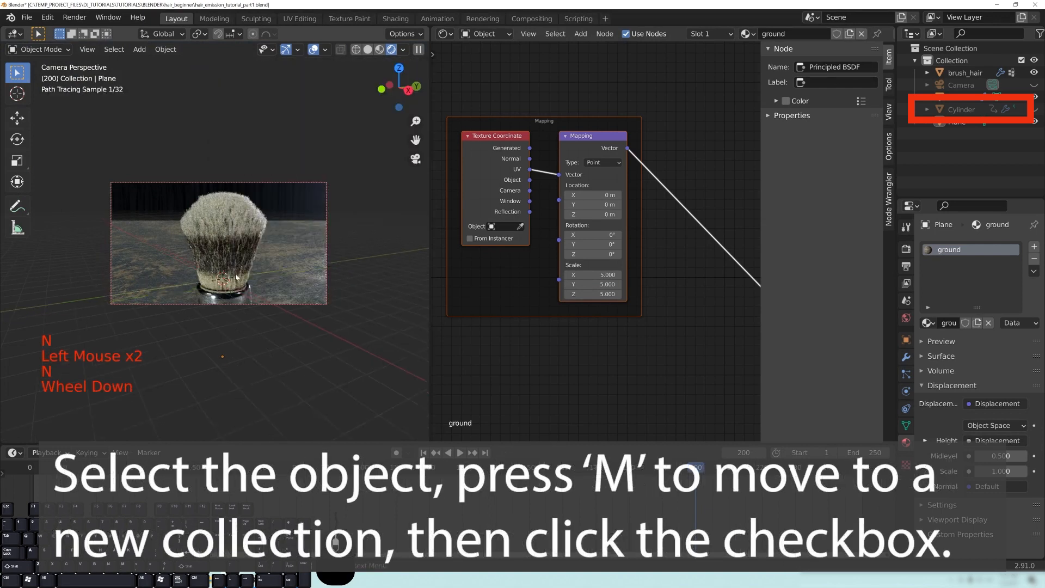
scroll(236, 277, "down", 6)
mouse_move(236, 277)
middle_mouse_down("shift")
mouse_move(255, 267)
mouse_move(255, 280)
middle_mouse_up("shift")
scroll(255, 272, "up", 1)
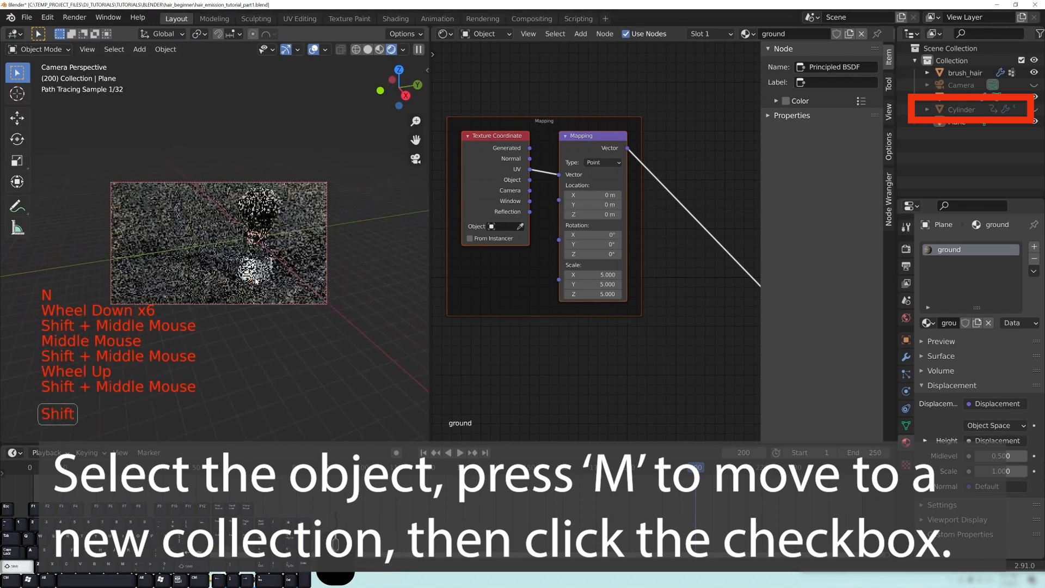